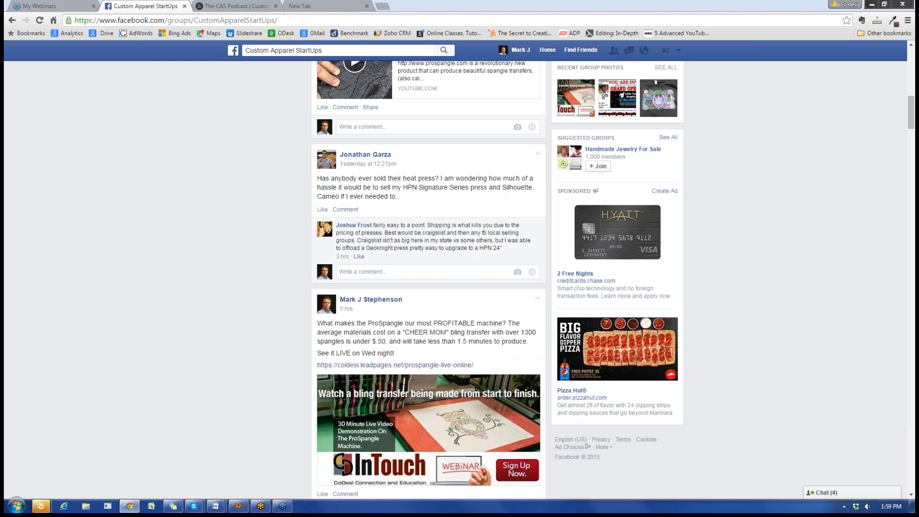
scroll(215, 202, "up", 10)
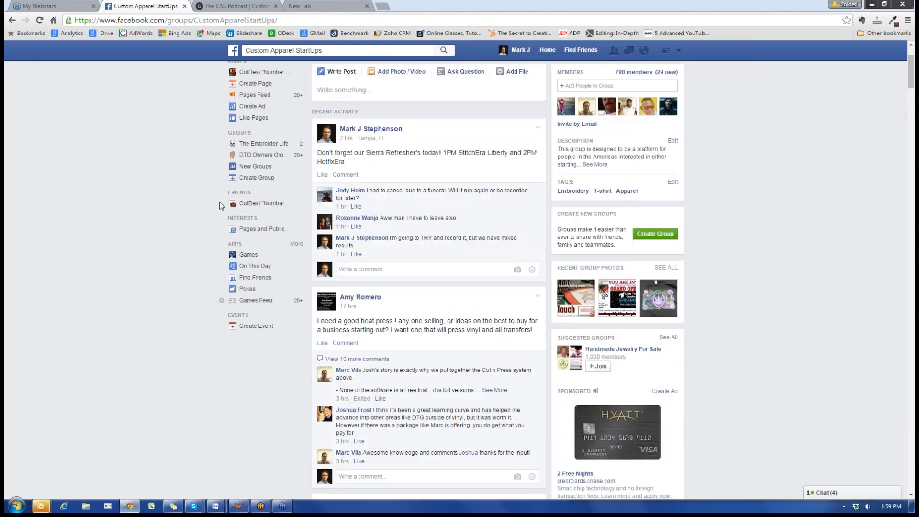
scroll(221, 206, "up", 3)
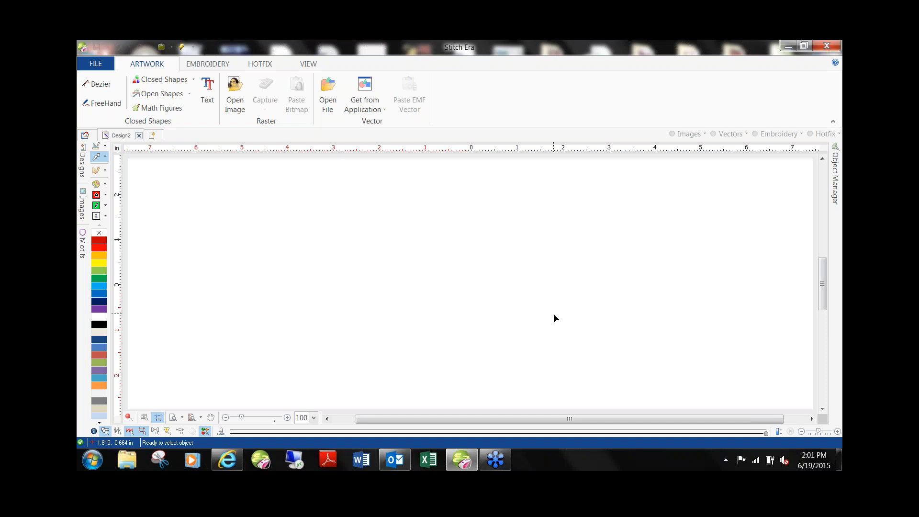
Step: Switch to Internet Explorer and search Google Images for "4th of July Clip Art"
left_click(227, 460)
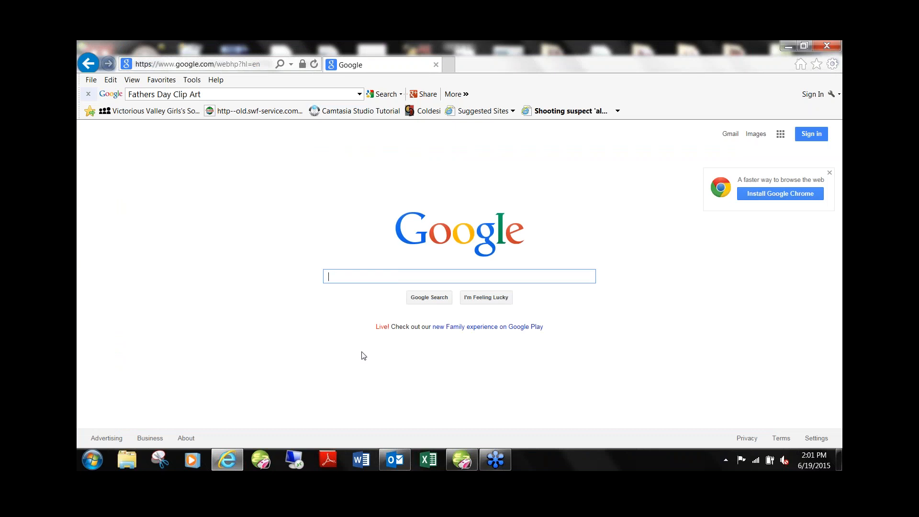
type("4th of Ju")
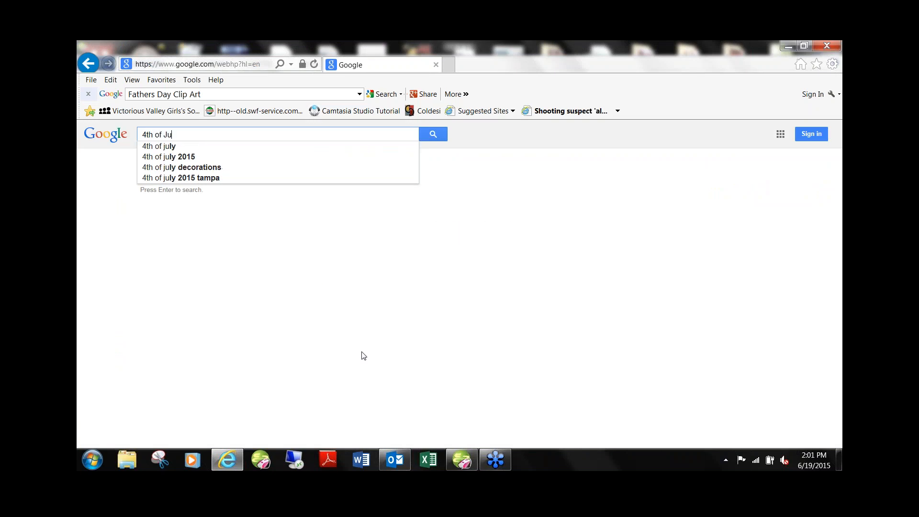
type("ly Clip Art")
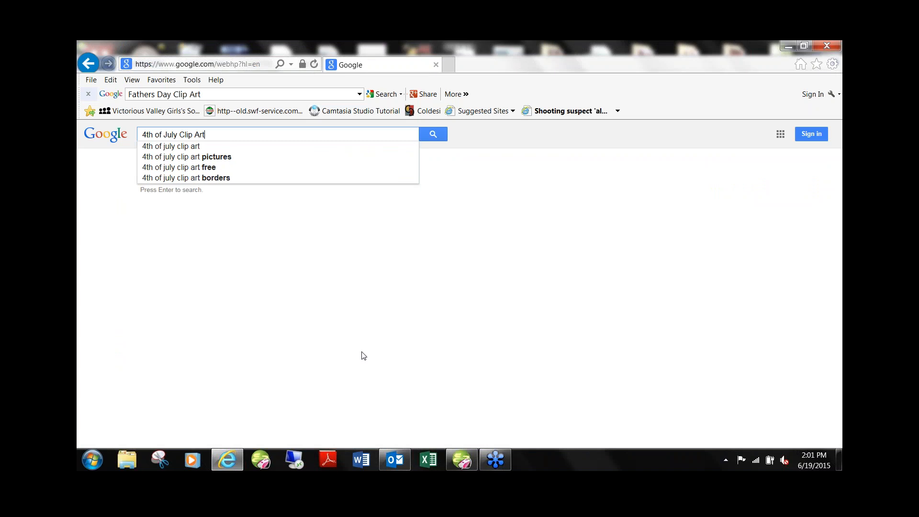
key("Return")
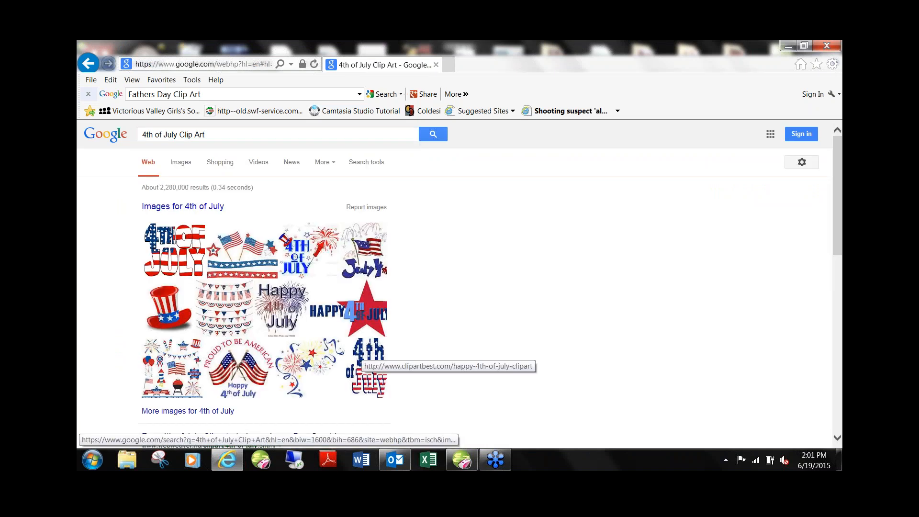
left_click(181, 163)
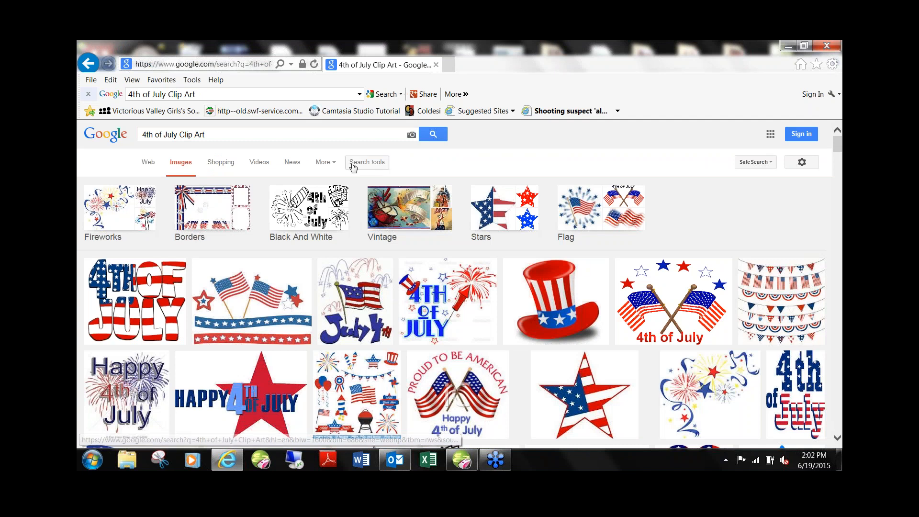
Step: Filter the image results by usage rights to "Labeled for reuse" and look through the matching pictures
left_click(381, 163)
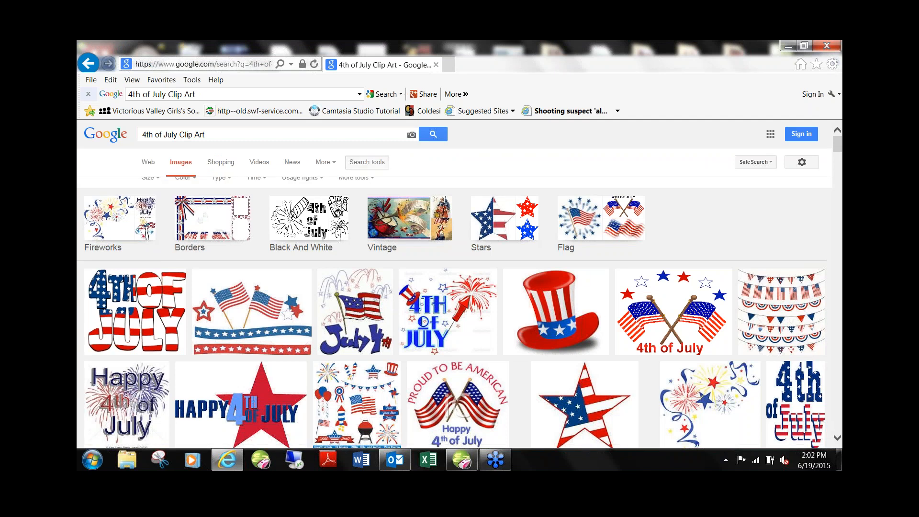
left_click(299, 187)
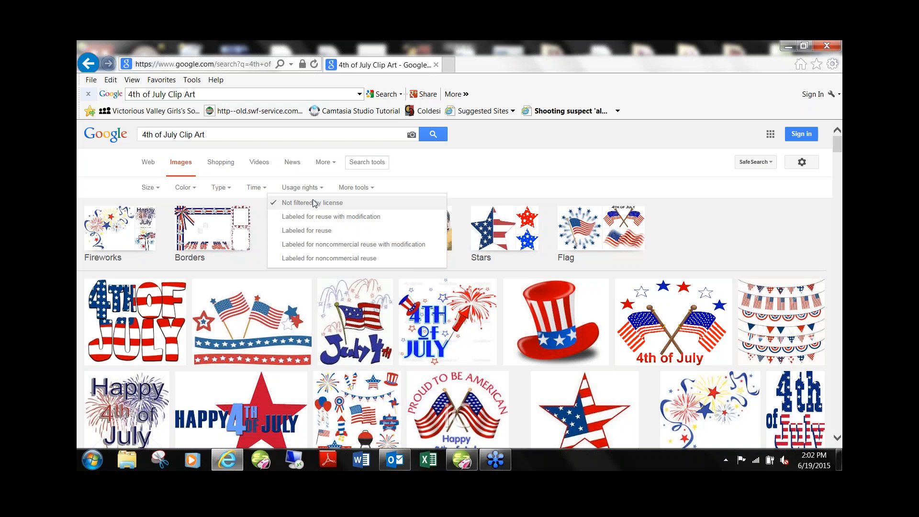
left_click(314, 232)
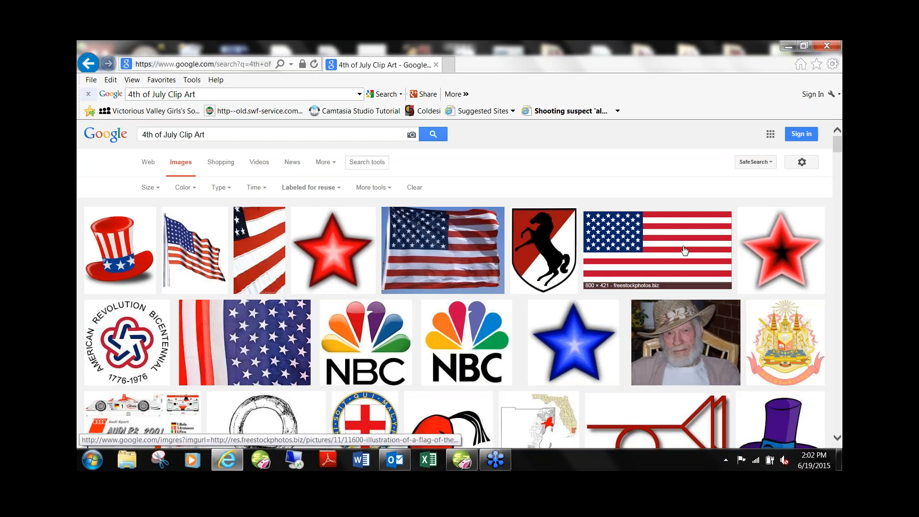
scroll(677, 258, "down", 1)
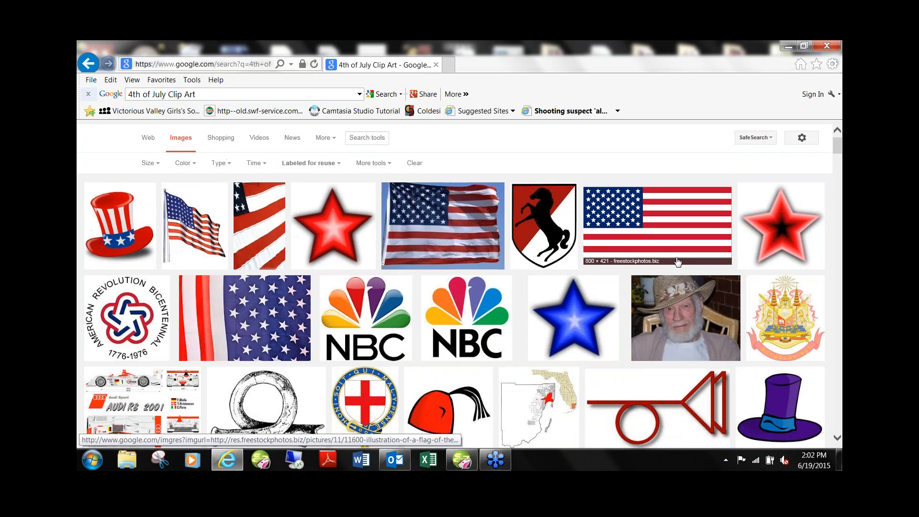
scroll(680, 261, "down", 3)
scroll(682, 261, "down", 2)
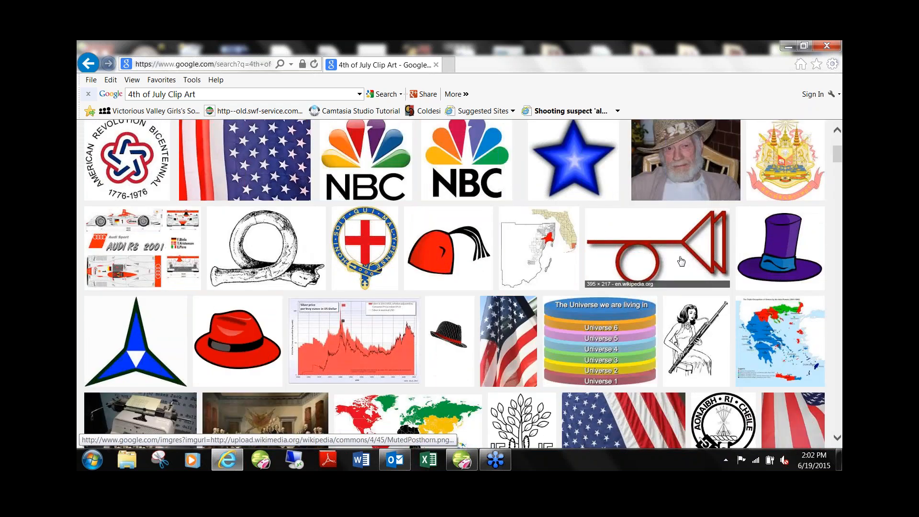
scroll(323, 173, "up", 6)
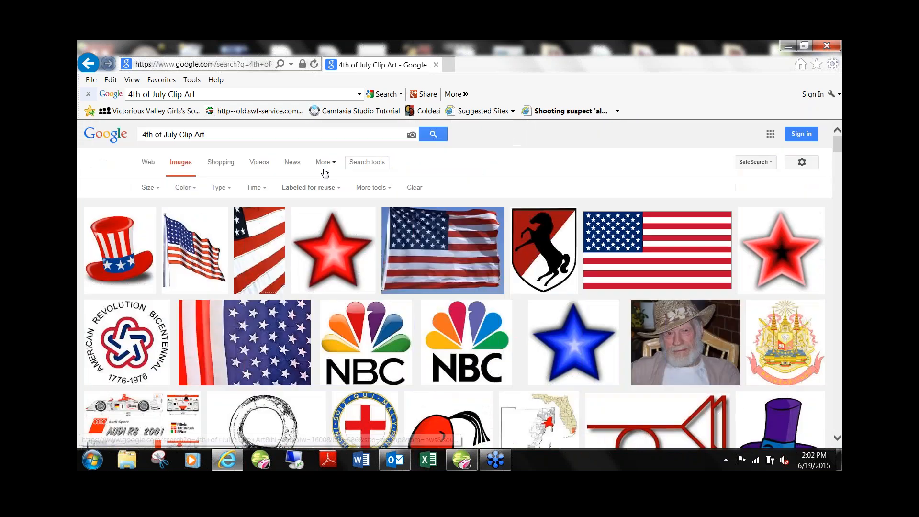
Step: Set the usage rights of the image search back to "Not filtered by license"
left_click(358, 166)
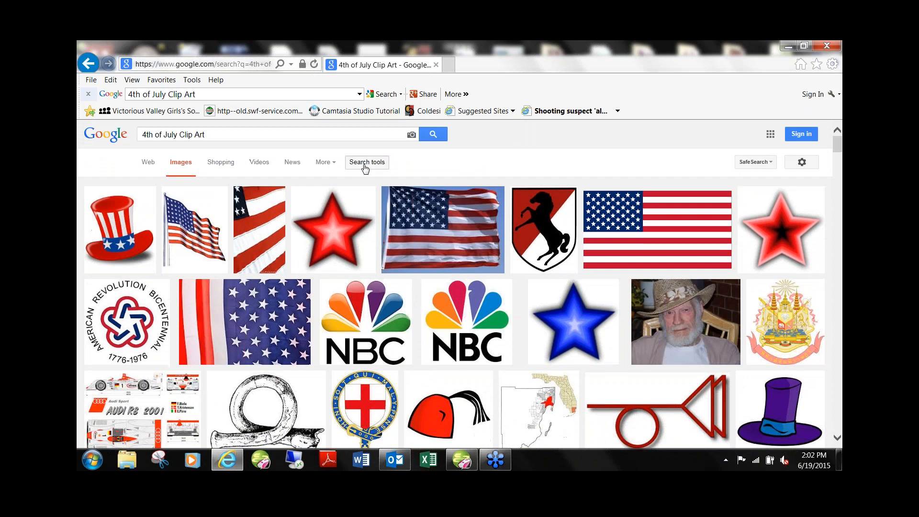
left_click(365, 165)
left_click(341, 188)
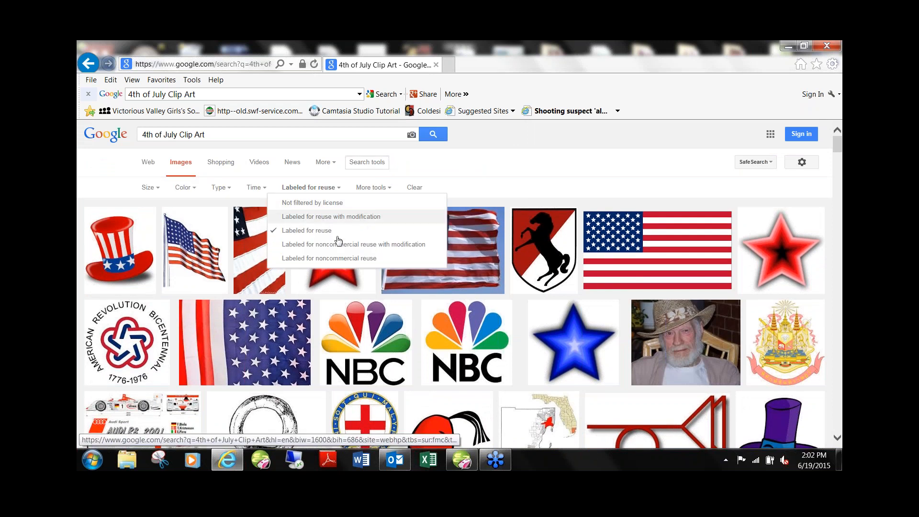
left_click(340, 218)
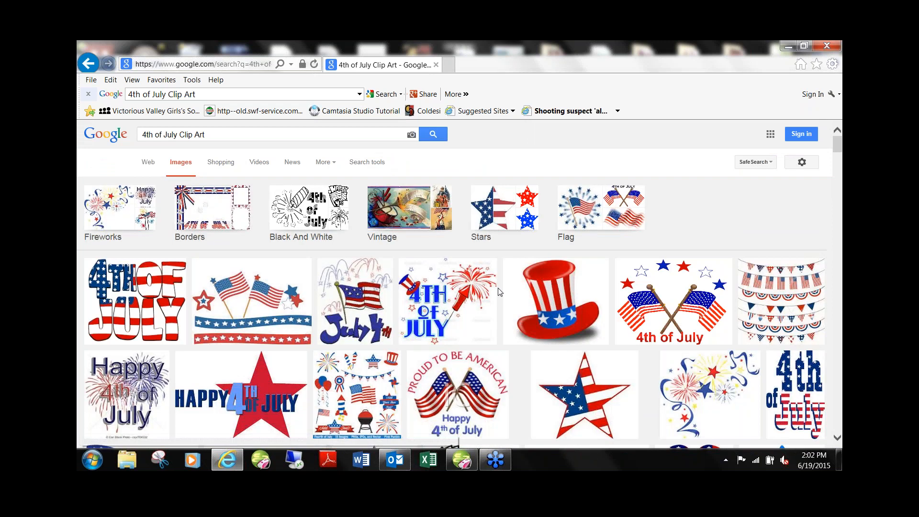
Step: Look through the 4th of July clip art results and preview the waving flag with trailing stars
scroll(500, 292, "down", 1)
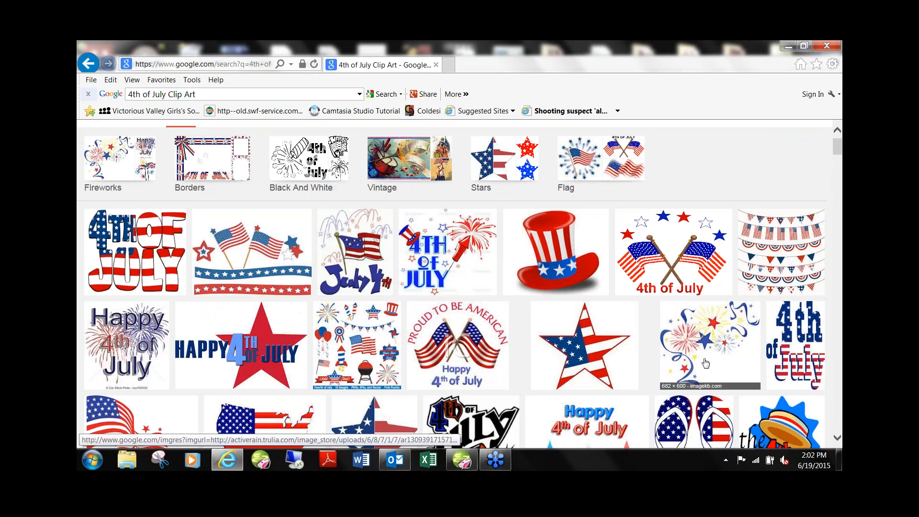
scroll(815, 352, "down", 1)
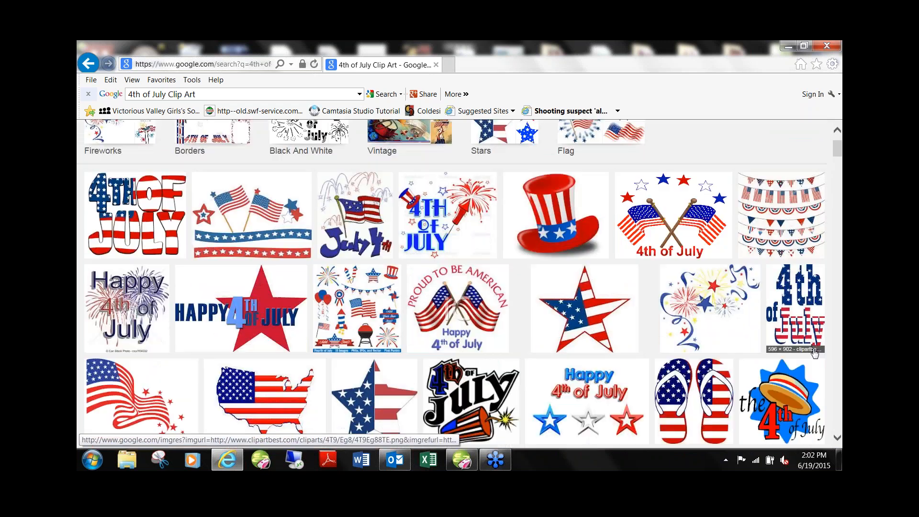
scroll(815, 353, "down", 2)
scroll(601, 299, "down", 1)
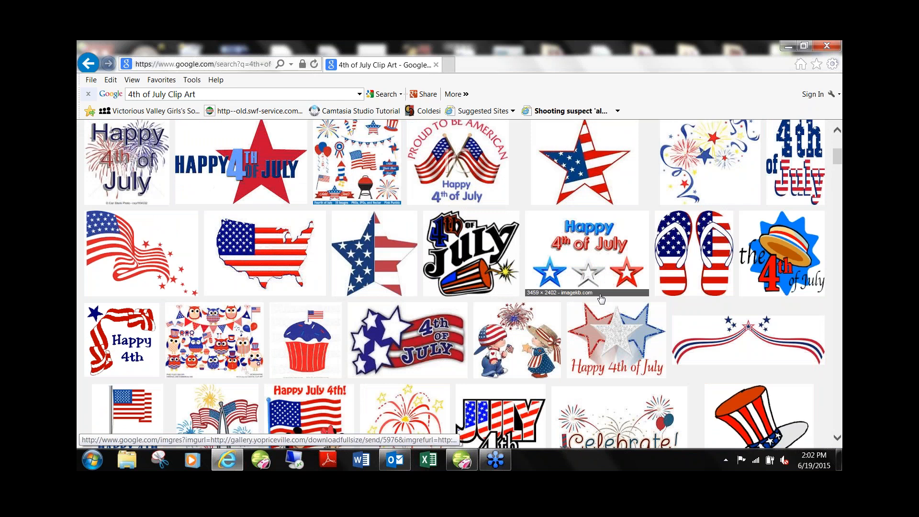
scroll(601, 300, "down", 1)
scroll(606, 296, "down", 2)
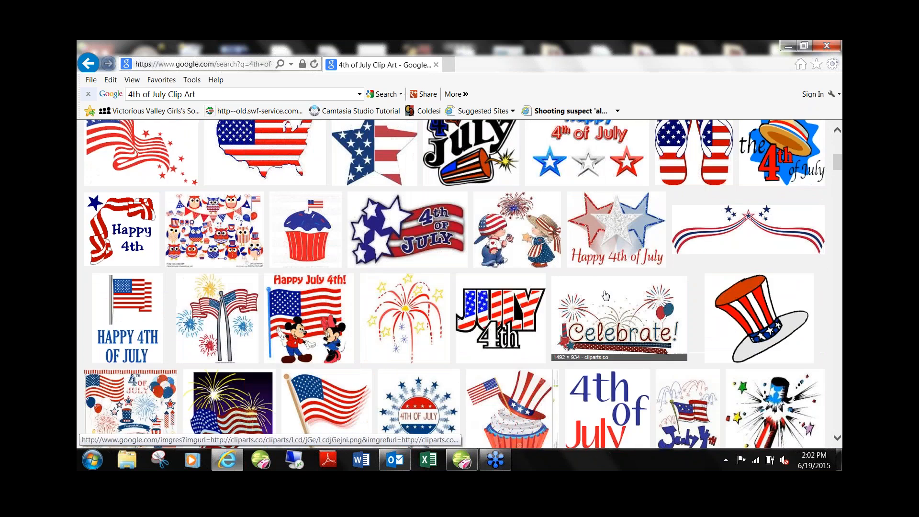
scroll(570, 281, "up", 2)
scroll(535, 263, "up", 2)
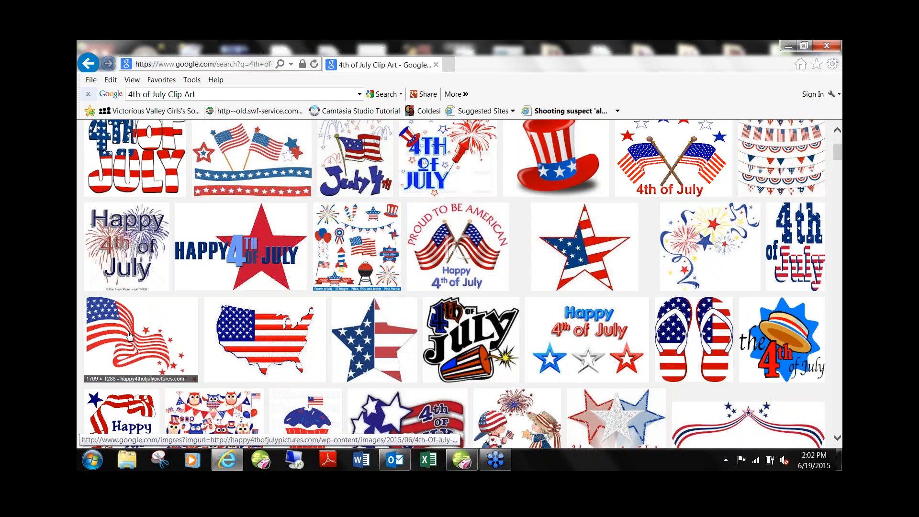
left_click(128, 335)
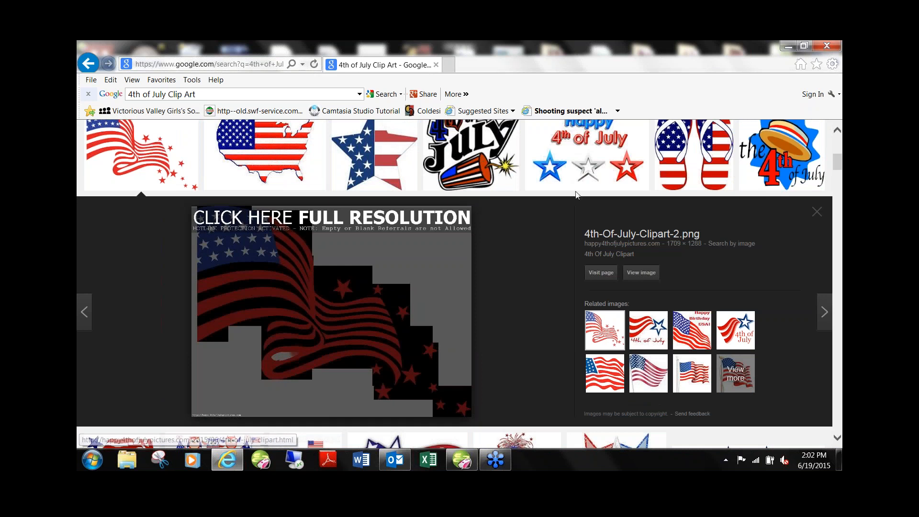
scroll(565, 219, "up", 1)
scroll(715, 259, "up", 2)
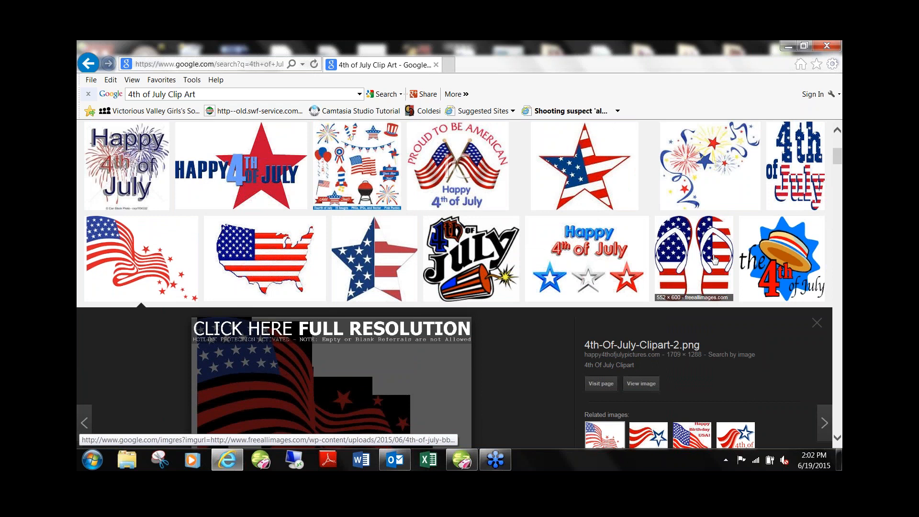
scroll(715, 259, "up", 5)
Step: Open the flag-patterned "4TH OF JULY" lettering and save it to the Desktop as the bitmap clipart-of-4th-of-july-clip-art.bmp
left_click(143, 244)
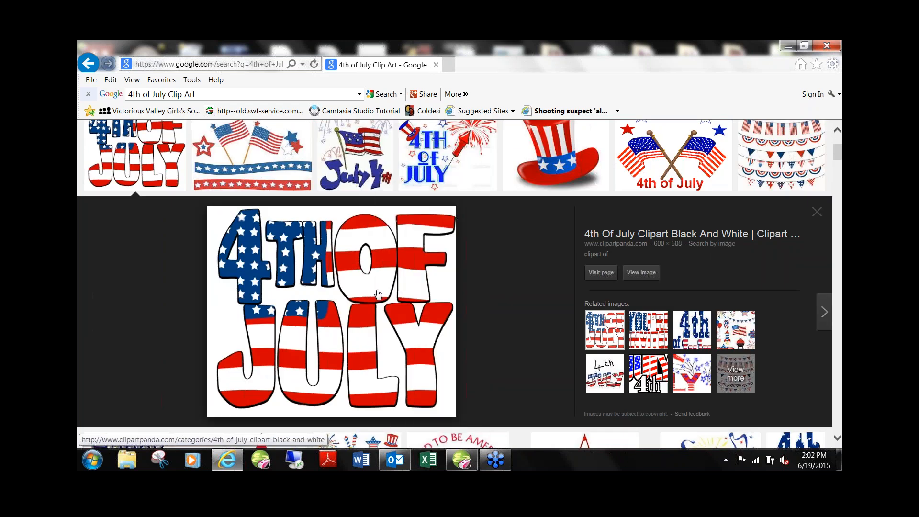
right_click(369, 288)
left_click(431, 261)
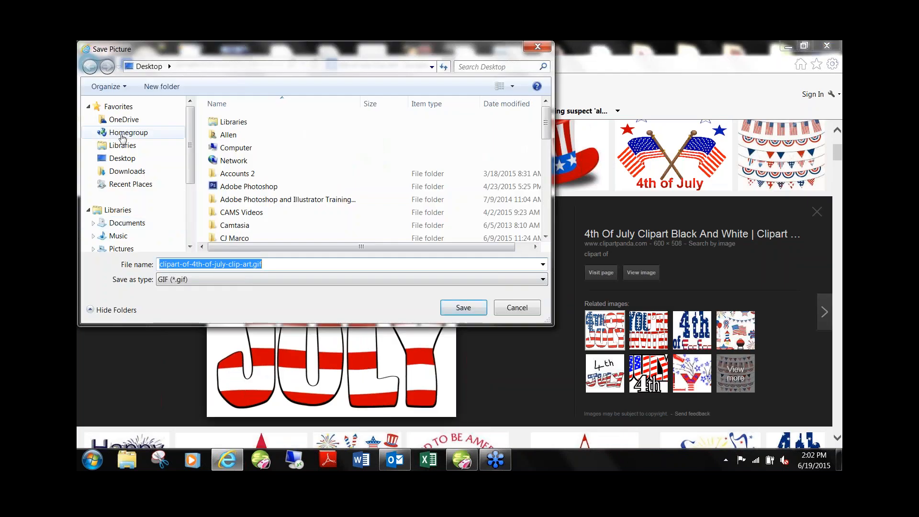
left_click(483, 283)
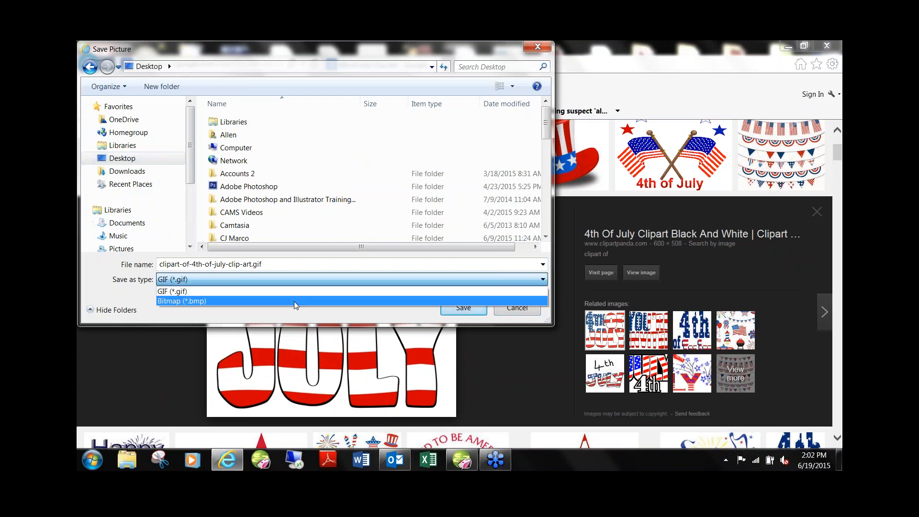
left_click(200, 301)
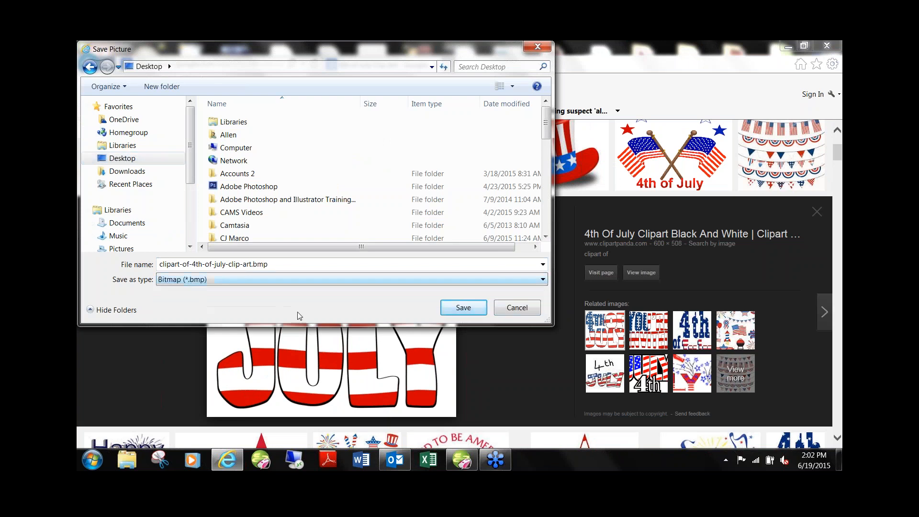
left_click(463, 308)
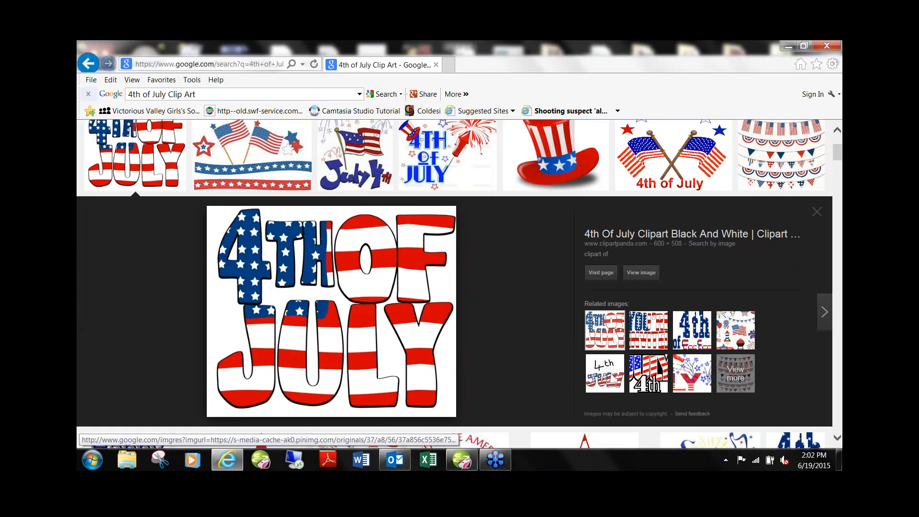
Step: Switch to Stitch Era and place the saved 4th of July clip art from the raster images into the design
left_click(463, 461)
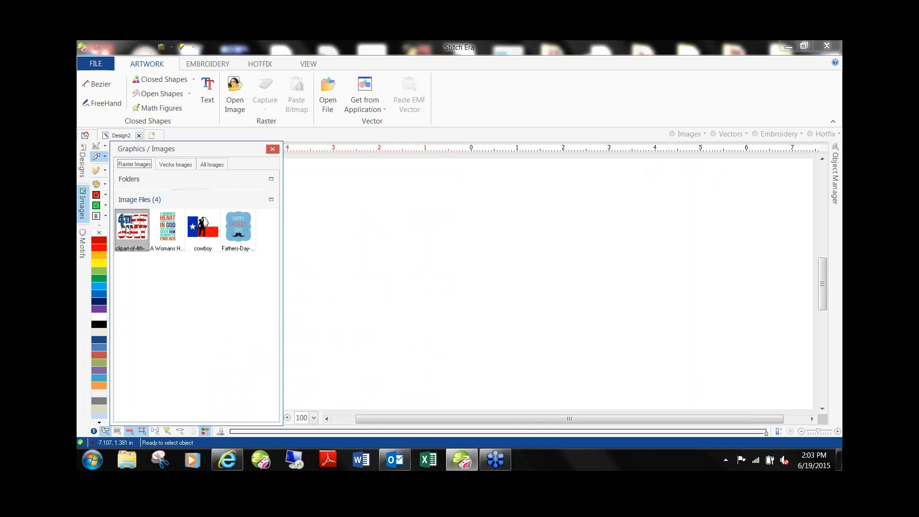
left_click_drag(346, 274, 400, 281)
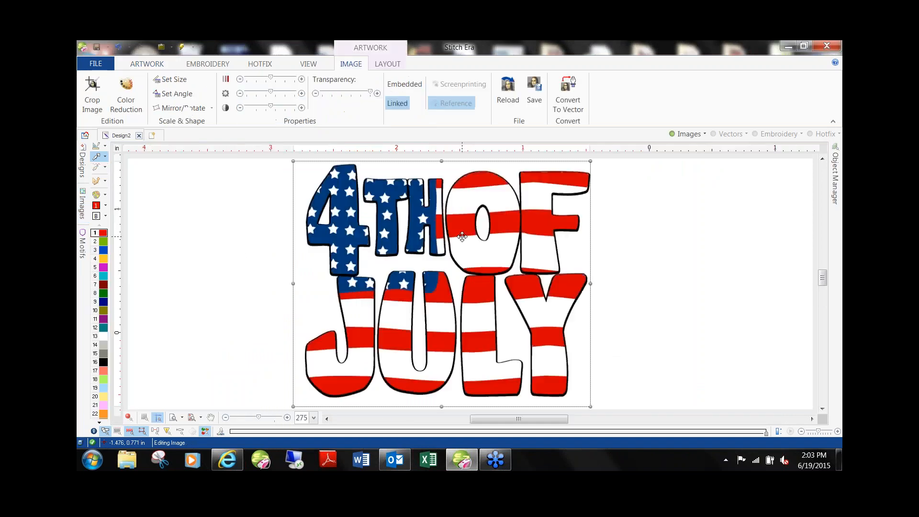
scroll(462, 237, "down", 2)
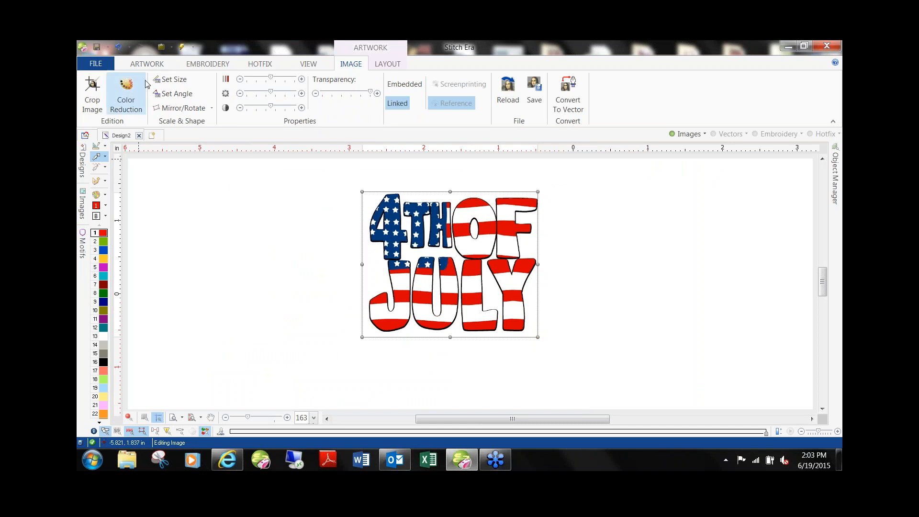
Step: Select the 4th of July image and set its width to 6.5 in with the proportions locked
left_click(147, 64)
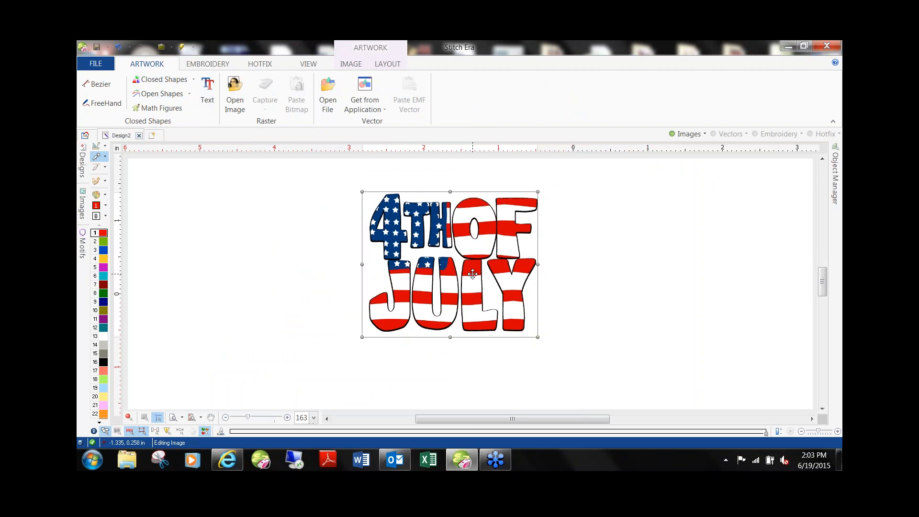
left_click(244, 271)
left_click(461, 282)
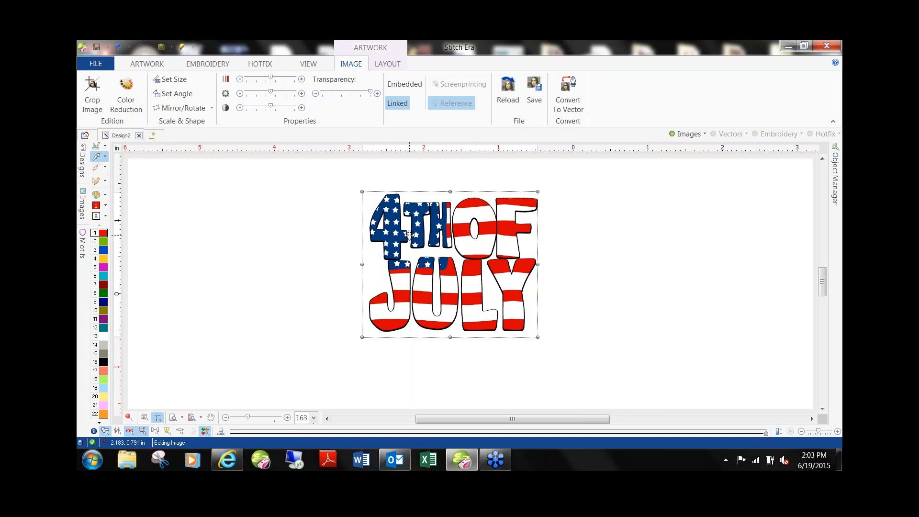
left_click(376, 65)
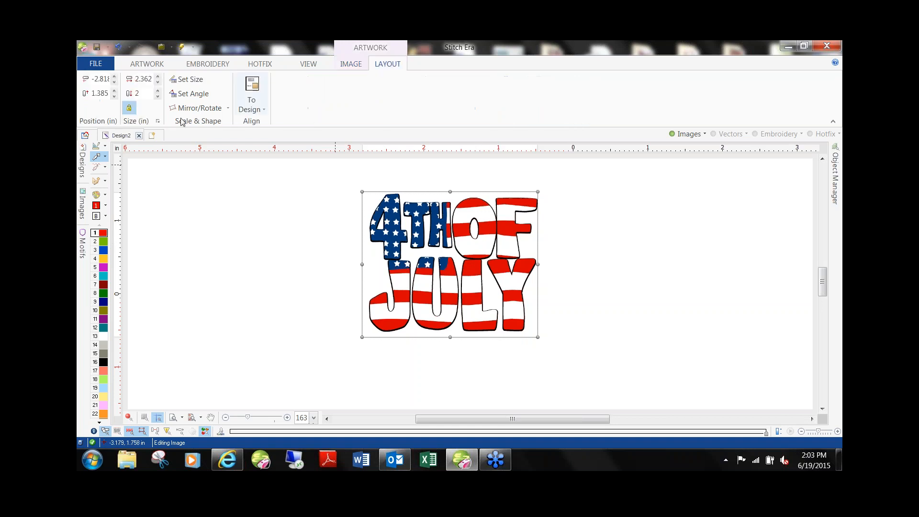
double_click(144, 79)
type("6.5")
key("Return")
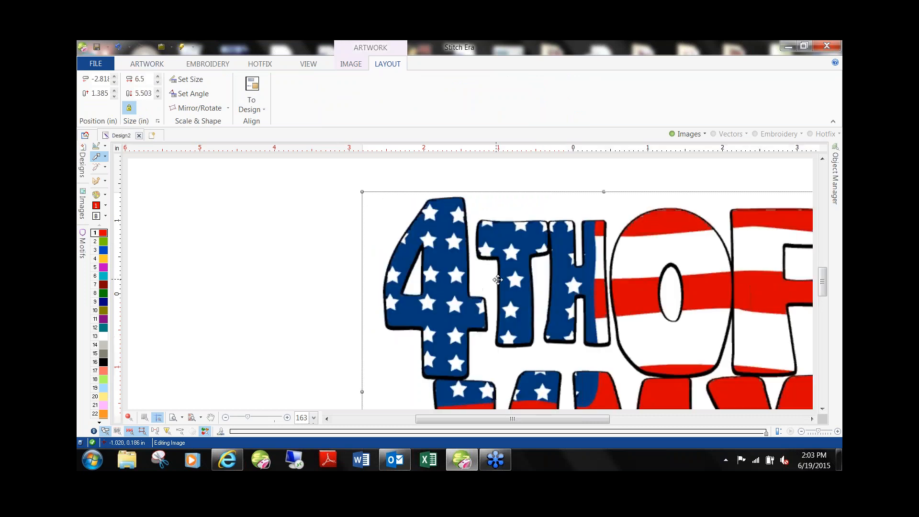
Step: Move the 4th of July image up and to the left, to about -3.42, 2.4 in, and deselect it
scroll(498, 278, "down", 4)
left_click_drag(473, 304, 453, 273)
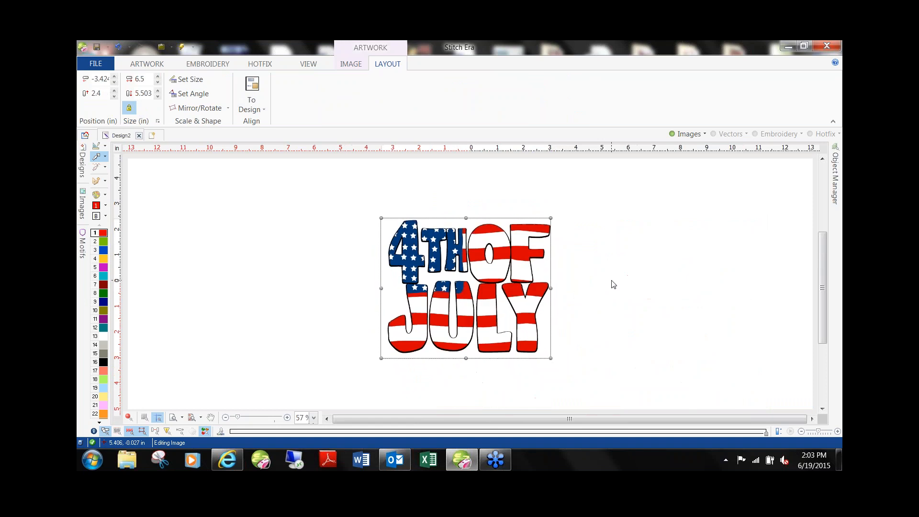
left_click(590, 283)
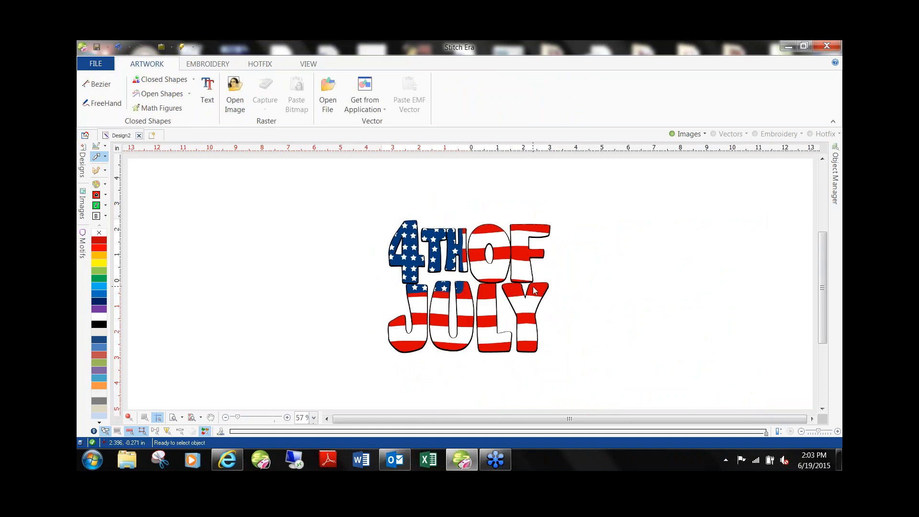
Step: Examine the clip art up close for stray pixels and blurred color transitions along the letter outlines and stripes
scroll(533, 287, "up", 3)
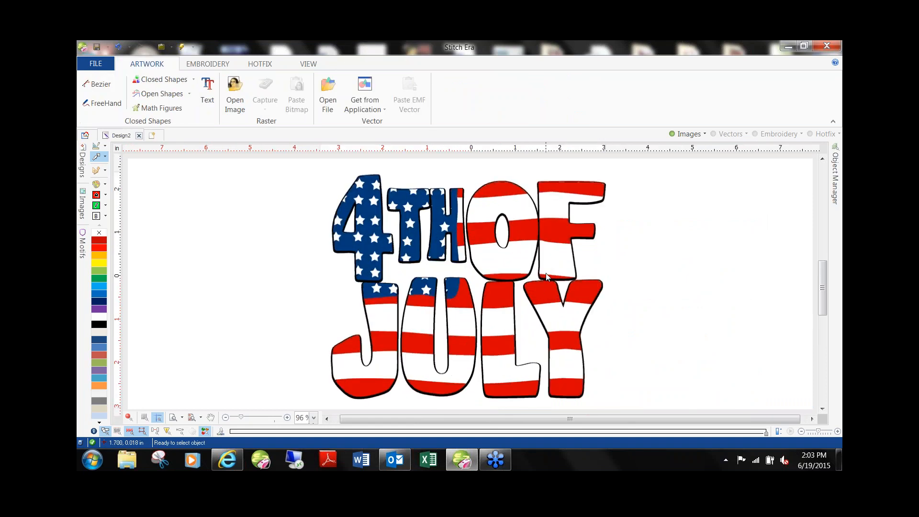
left_click(403, 258)
scroll(419, 249, "up", 4)
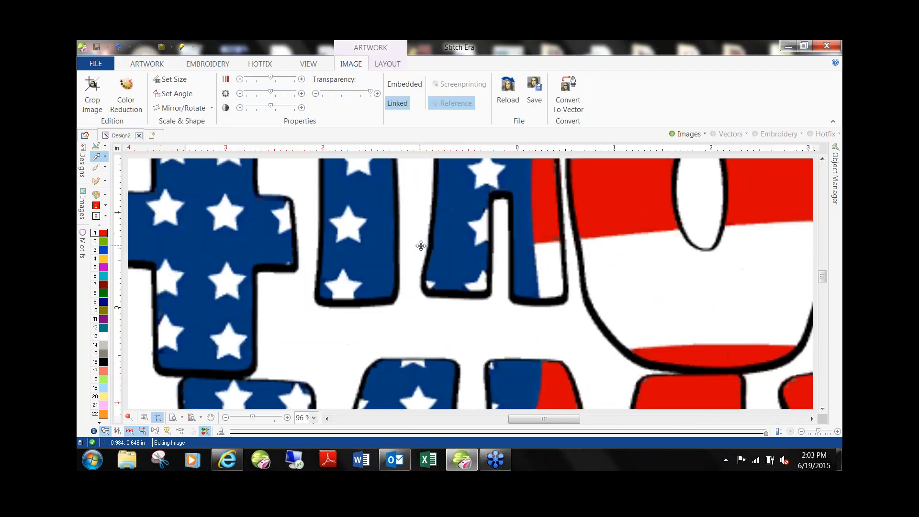
scroll(441, 247, "up", 5)
scroll(530, 275, "down", 2)
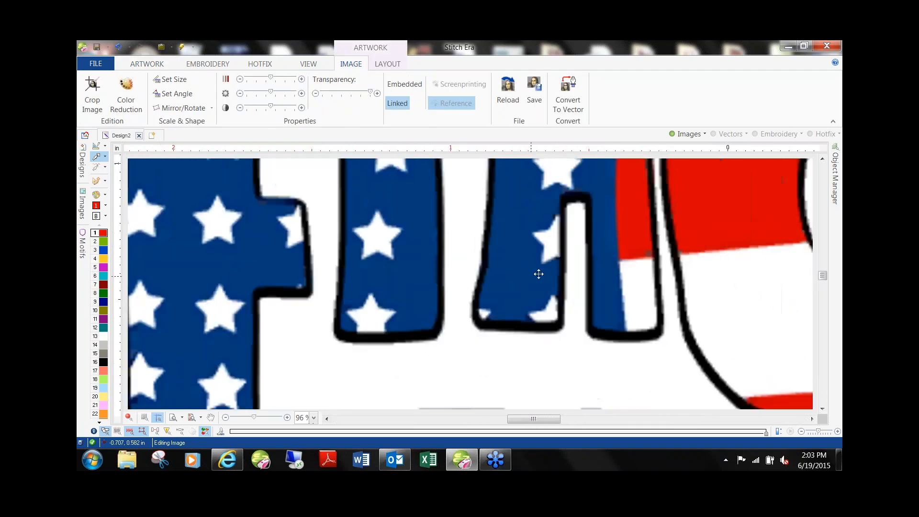
scroll(711, 240, "down", 2)
scroll(711, 250, "up", 2)
scroll(425, 287, "up", 4)
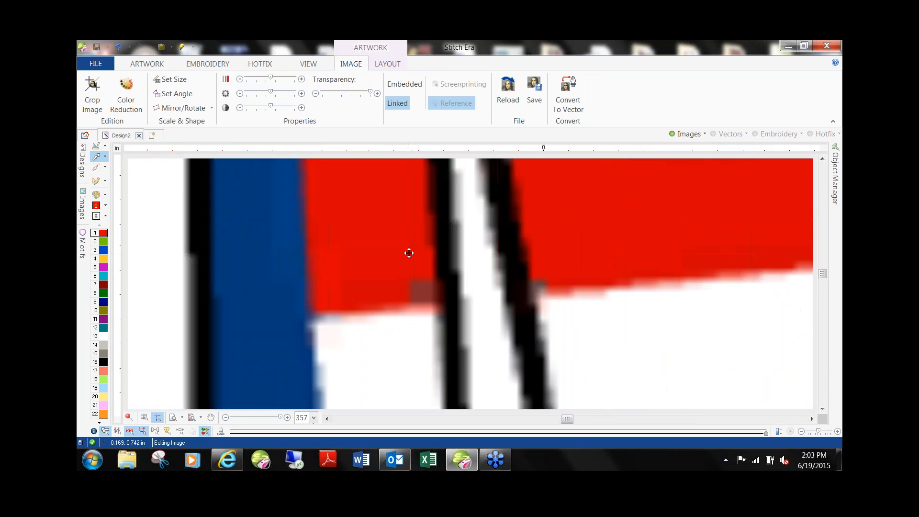
scroll(504, 267, "up", 3)
scroll(503, 268, "down", 5)
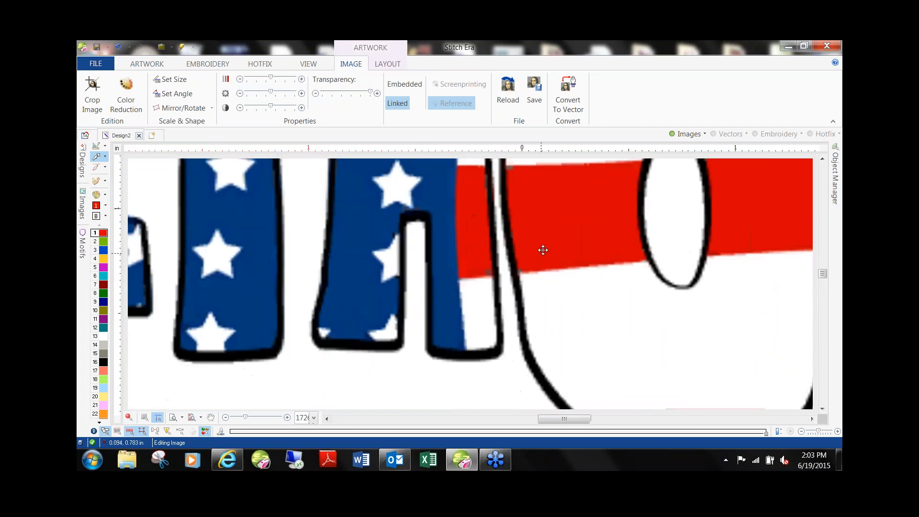
scroll(543, 250, "up", 2)
scroll(543, 250, "up", 2)
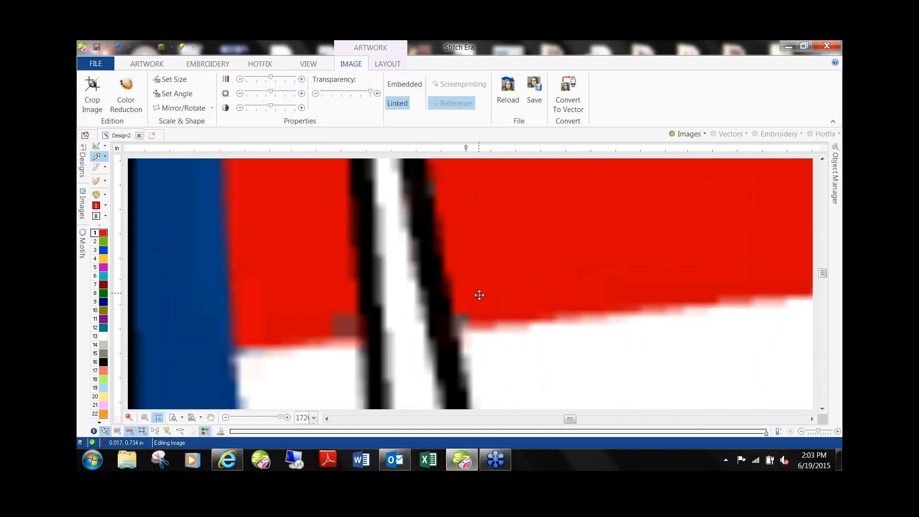
scroll(485, 302, "down", 4)
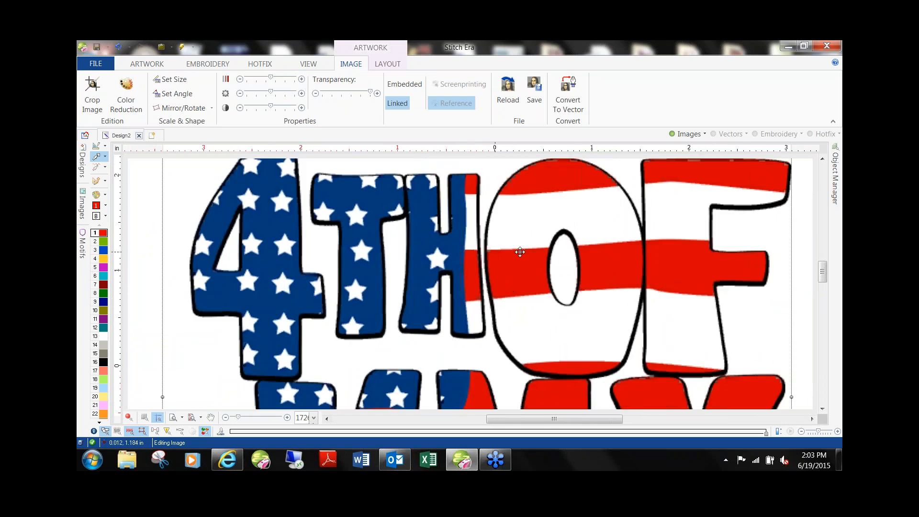
scroll(521, 252, "down", 1)
scroll(520, 252, "down", 2)
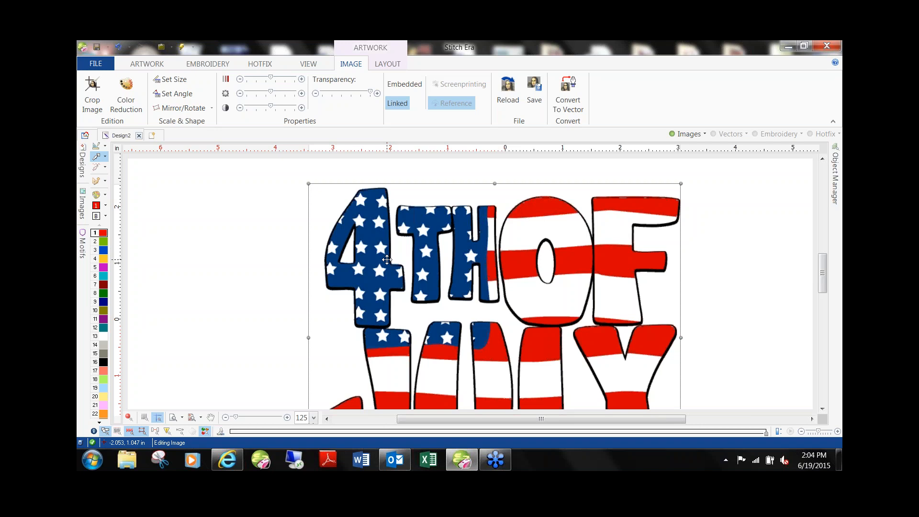
Step: Preview the image's color reduction at 32 colors, inspect the palette, and leave without applying it
left_click(134, 93)
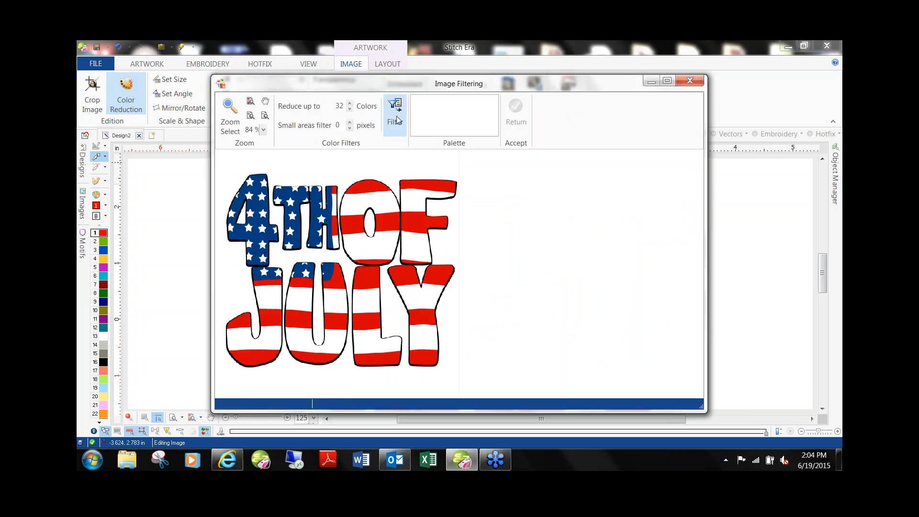
left_click(397, 116)
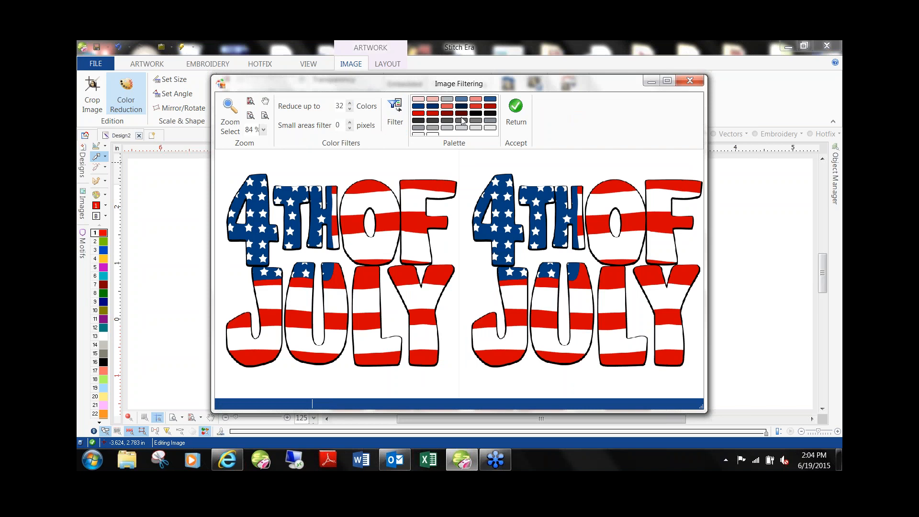
left_click(690, 81)
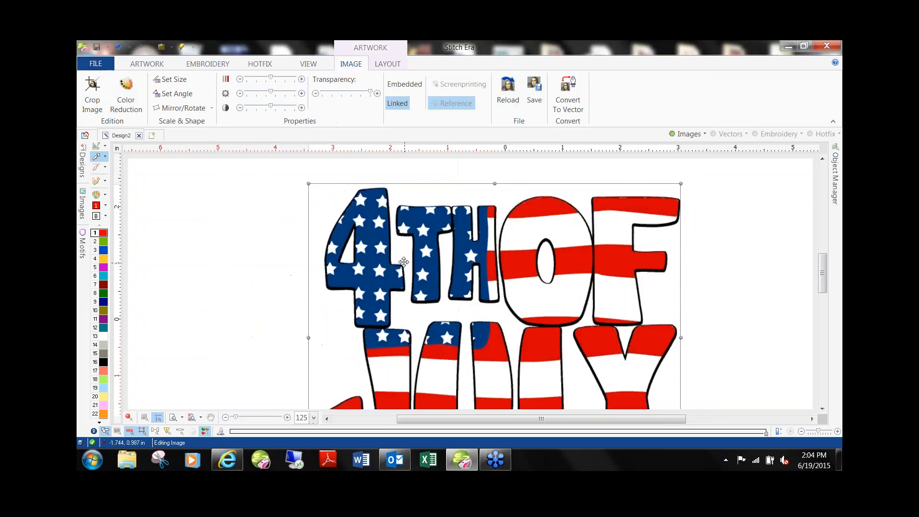
Step: Start a single hotfix area fill with automatic tracing and check the region it detects on the blue 4
left_click(260, 64)
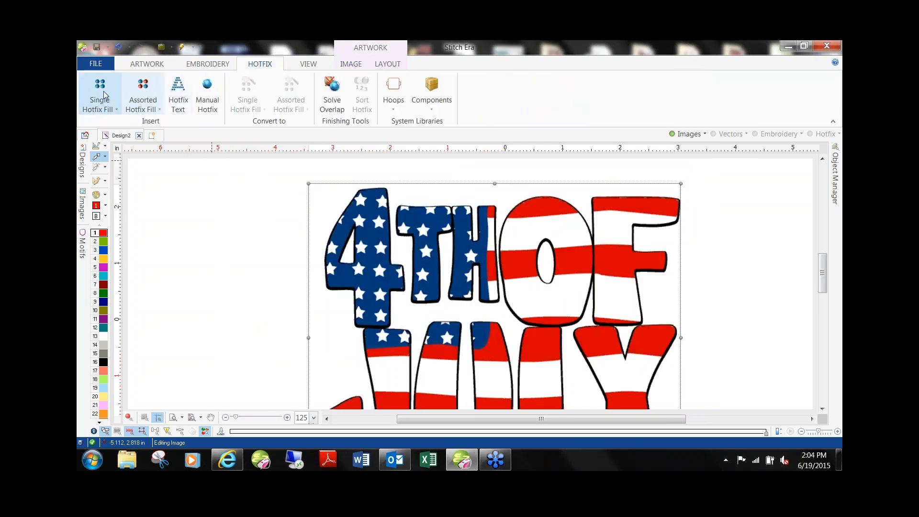
left_click(100, 103)
left_click(134, 126)
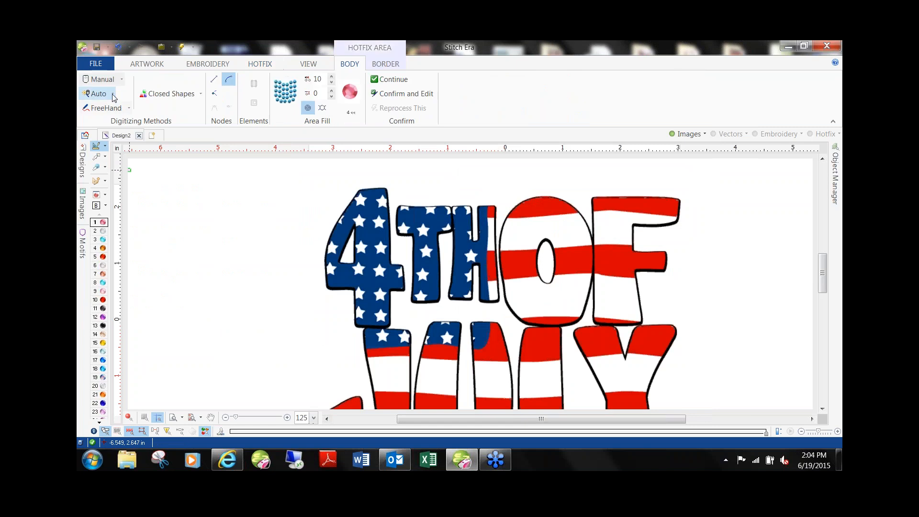
left_click(113, 94)
left_click(132, 123)
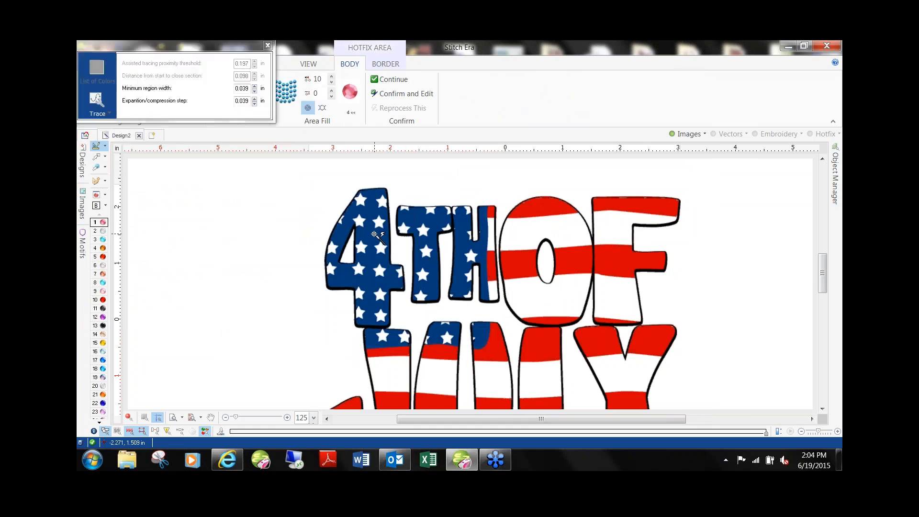
left_click(377, 242)
scroll(374, 257, "up", 4)
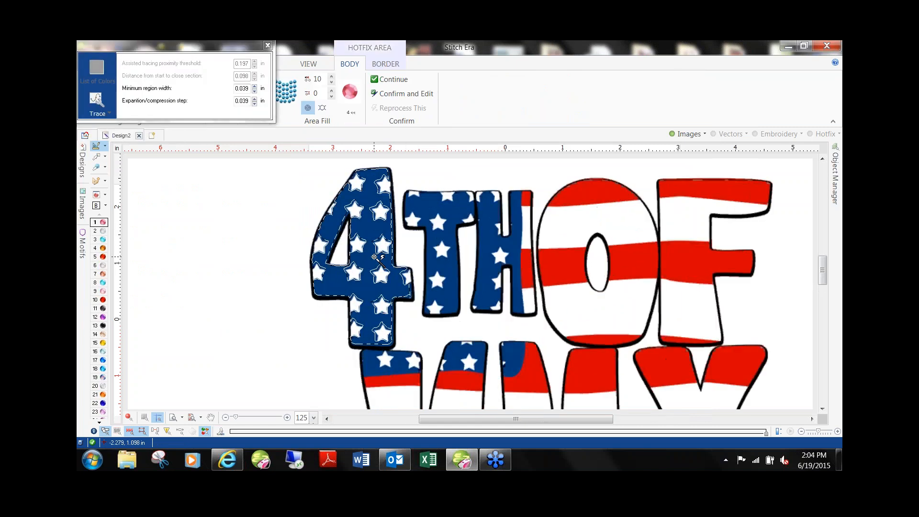
scroll(678, 289, "down", 4)
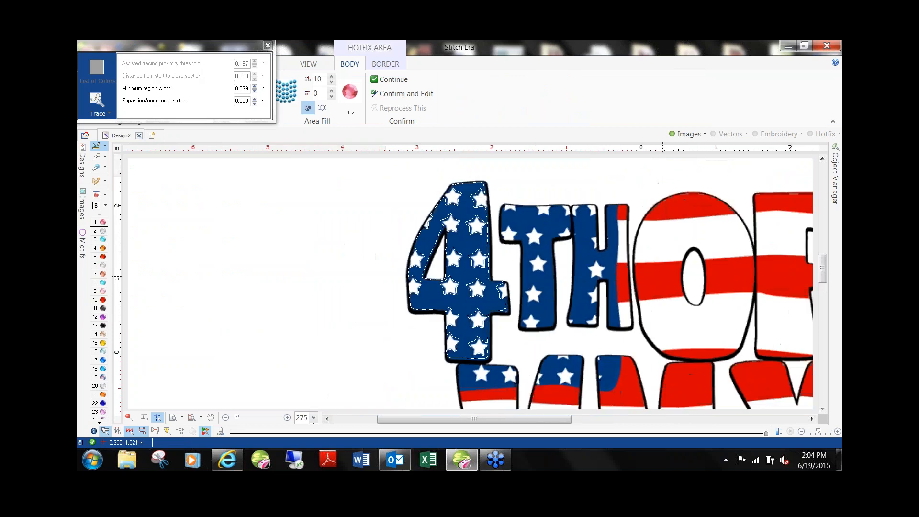
Step: Check the regions automatic tracing detects on the stripes of the O and Y, and exit the hotfix fill
left_click(677, 289)
scroll(679, 288, "up", 3)
scroll(678, 289, "up", 5)
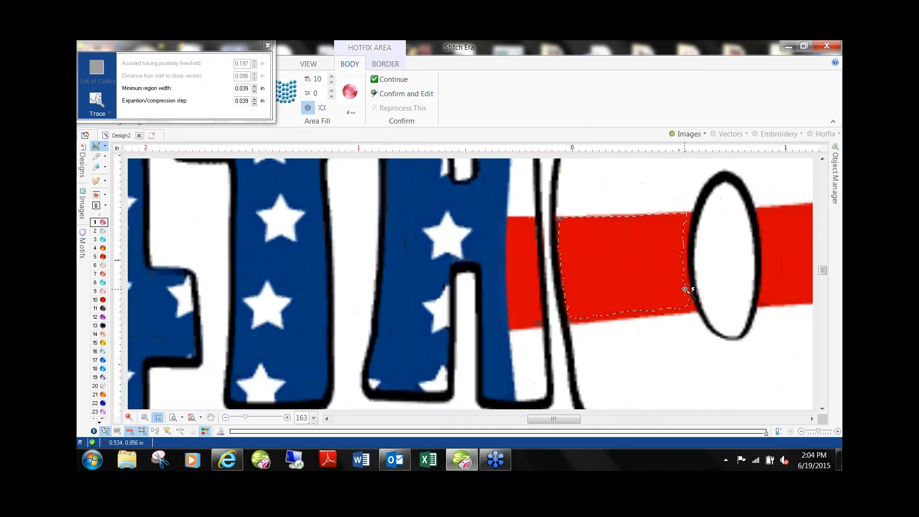
left_click(410, 243)
scroll(525, 258, "down", 4)
scroll(641, 254, "down", 4)
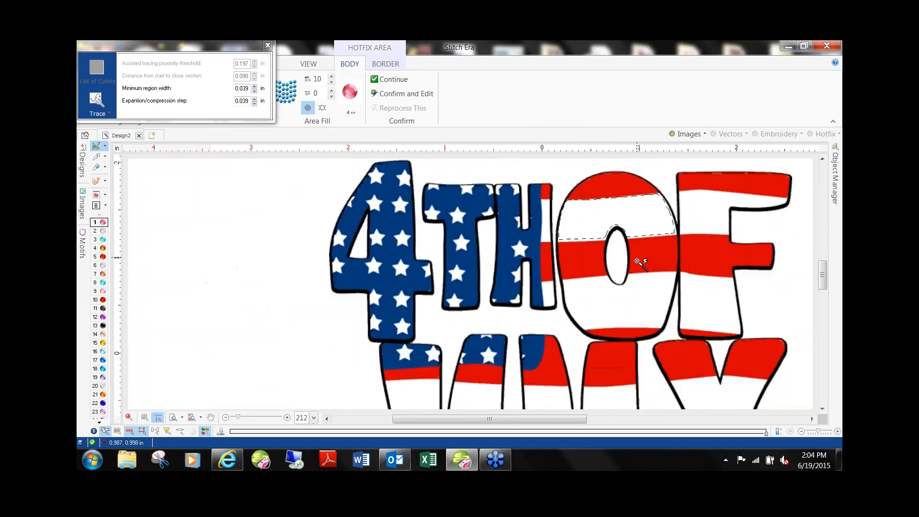
scroll(594, 320, "up", 2)
scroll(594, 320, "up", 4)
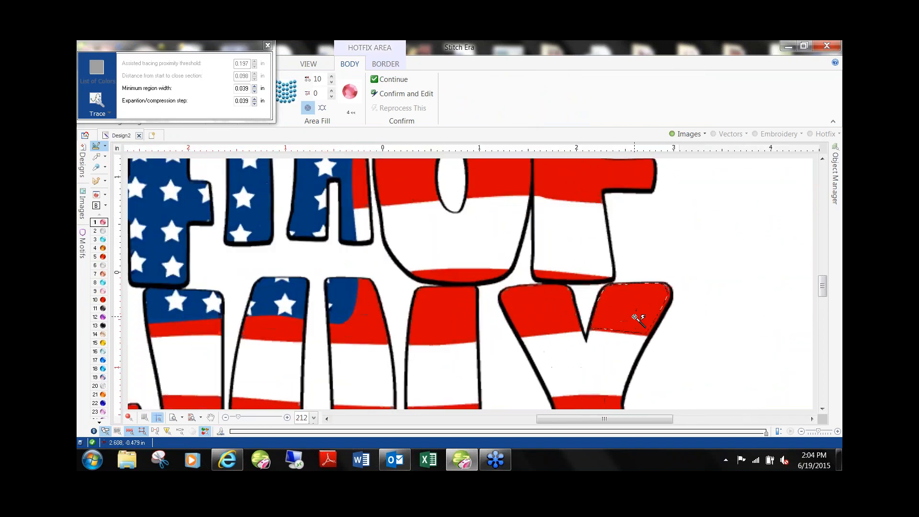
left_click(639, 317)
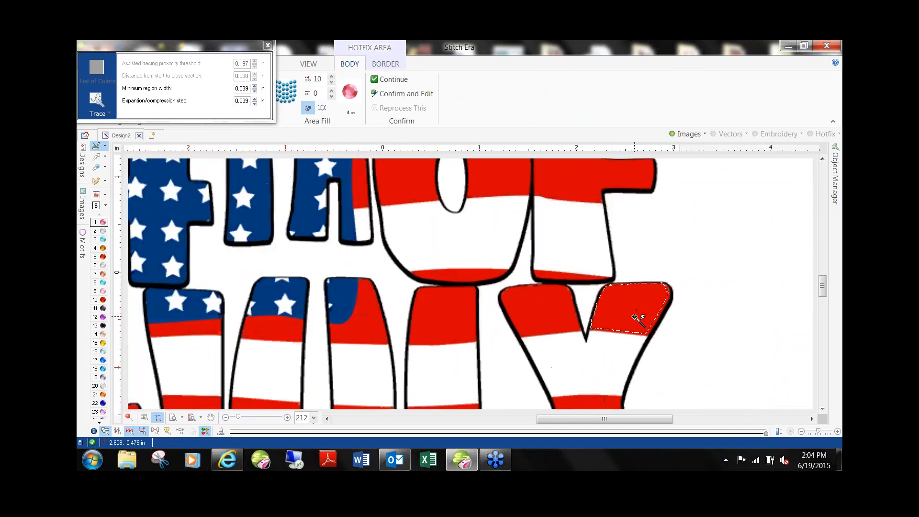
left_click(268, 45)
scroll(347, 201, "down", 3)
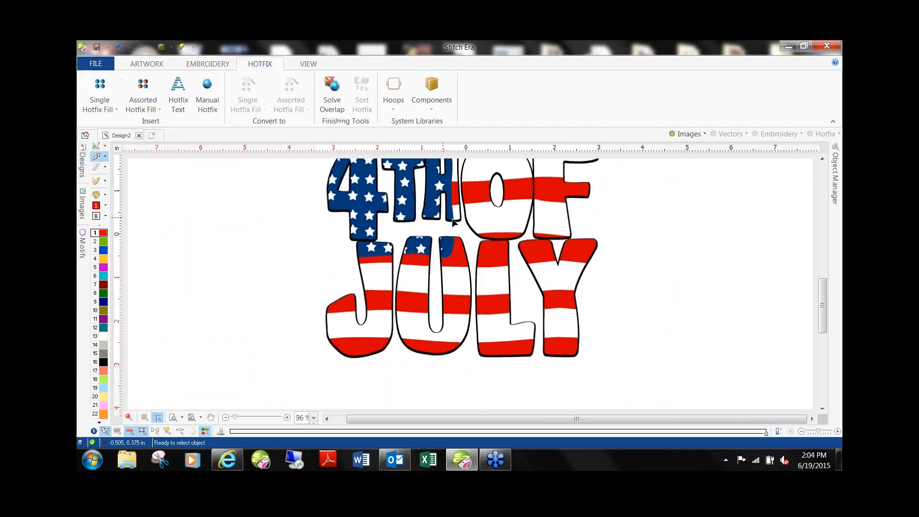
Step: Move the 4th of July image slightly down in the design and keep it selected
left_click(451, 219)
left_click_drag(452, 219, 453, 248)
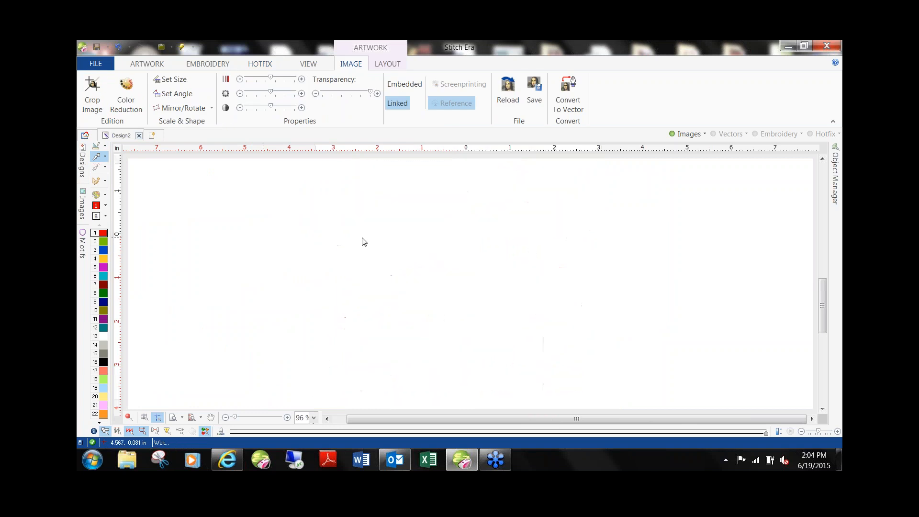
left_click(416, 220)
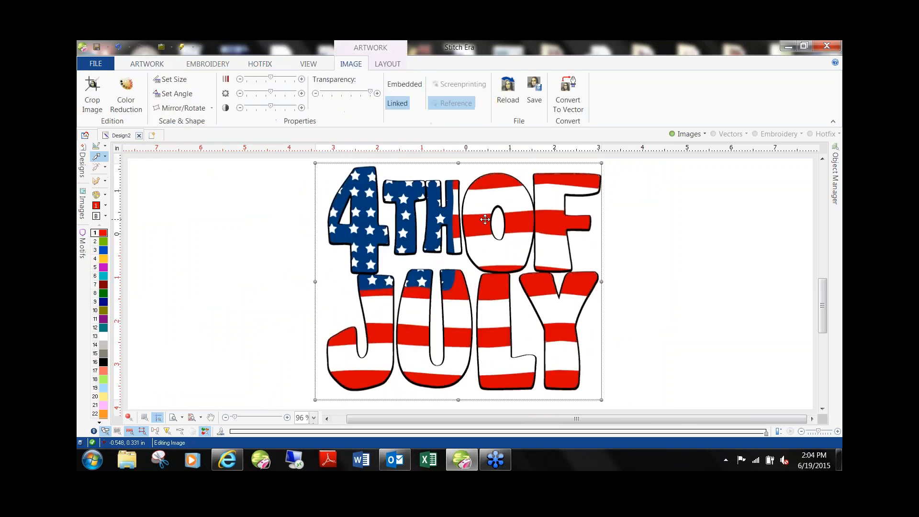
Step: Try color reduction at 4 colors, filter the image to 3 colors instead, and return the result to the design
left_click(124, 89)
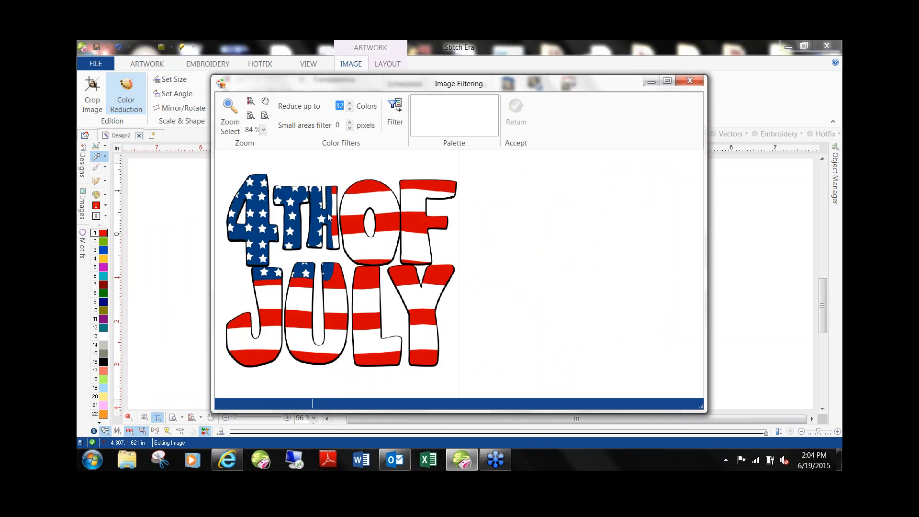
type("4")
left_click(395, 108)
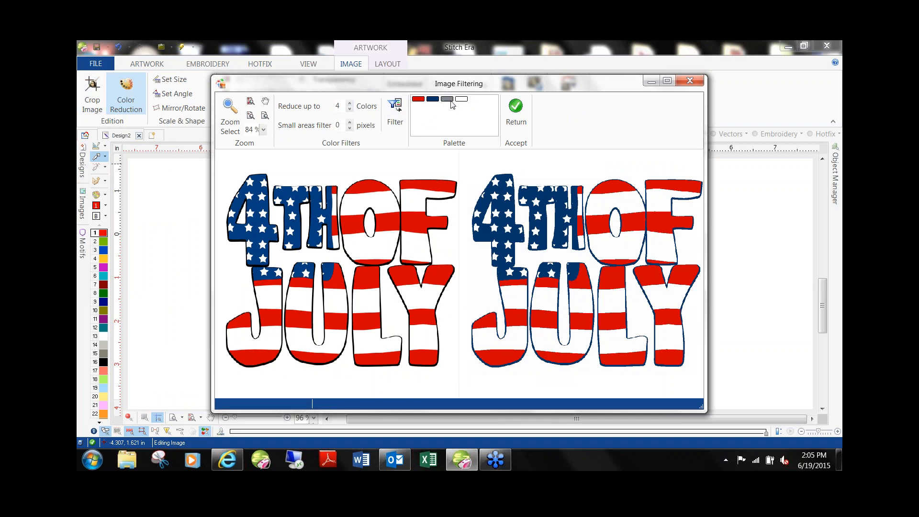
double_click(339, 105)
key("Return")
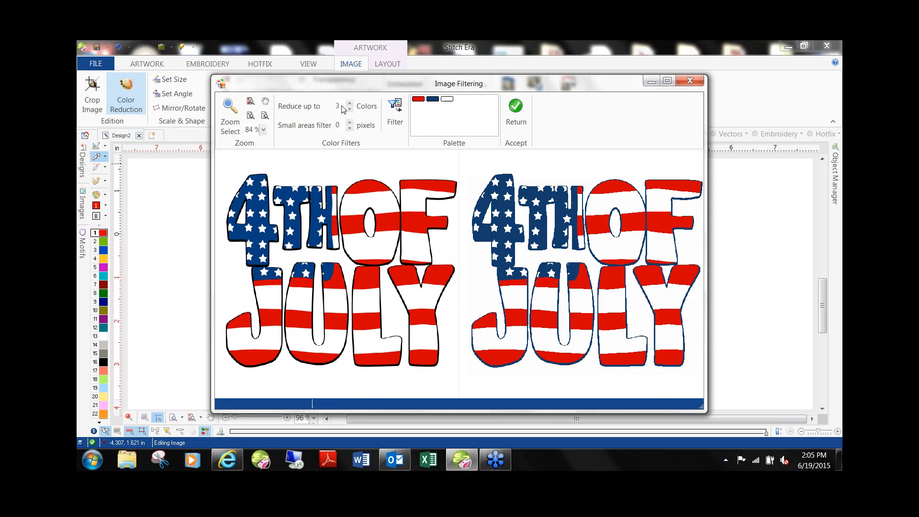
left_click(517, 109)
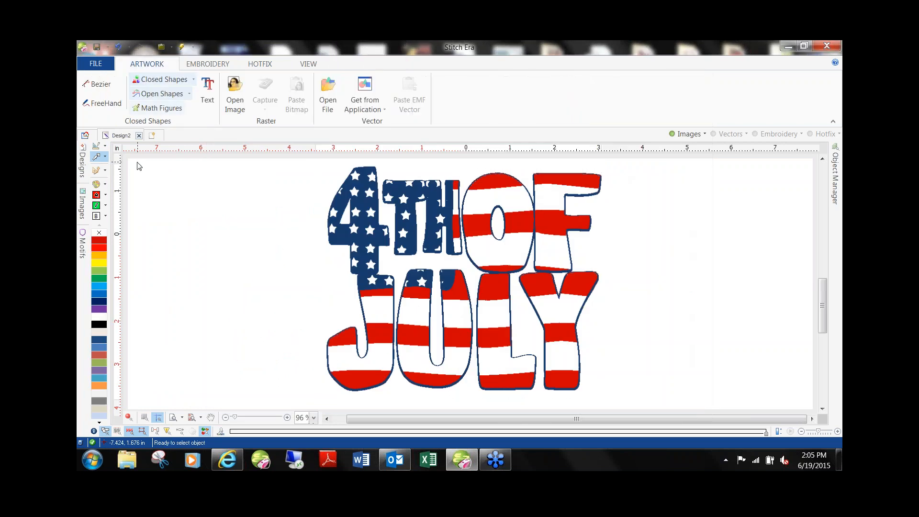
Step: Start a uniform-fill hotfix area, check how automatic tracing detects the reduced image's stripes and edges, and exit the fill
left_click(260, 63)
left_click(100, 103)
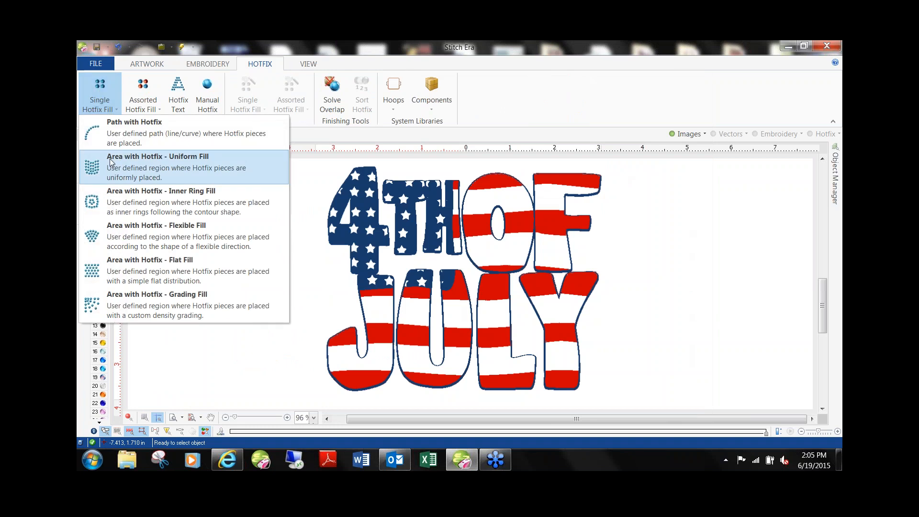
left_click(144, 155)
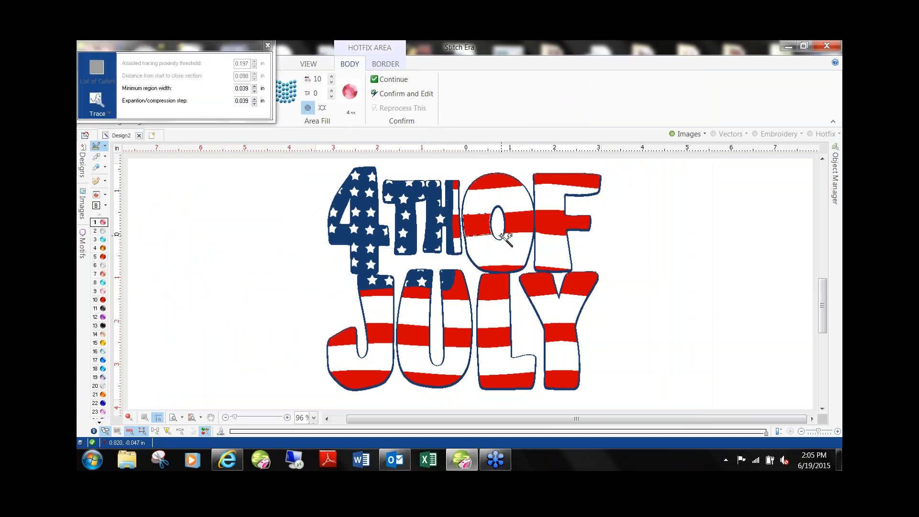
scroll(503, 235, "up", 2)
scroll(502, 235, "up", 3)
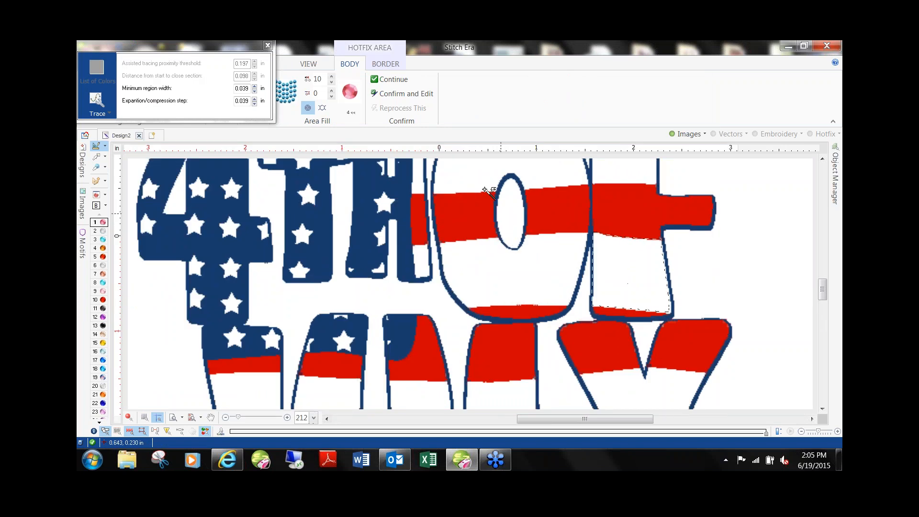
scroll(460, 200, "up", 5)
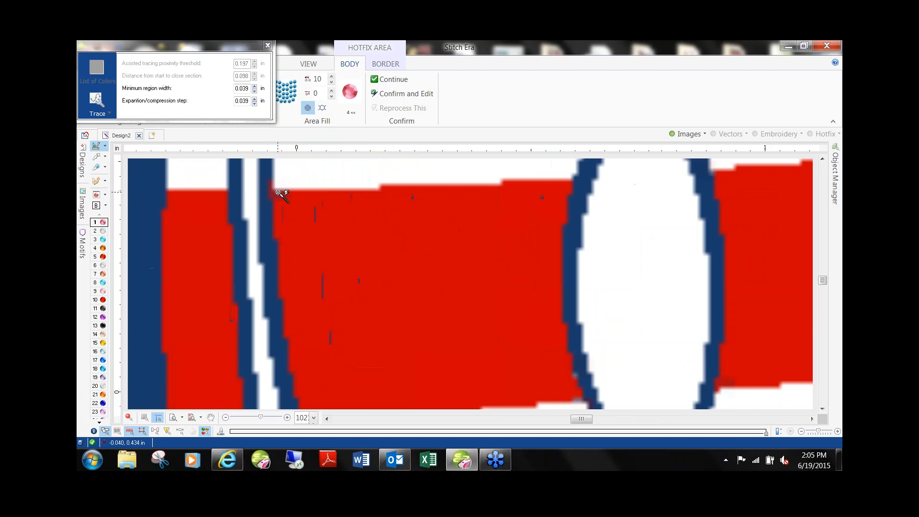
scroll(467, 255, "down", 5)
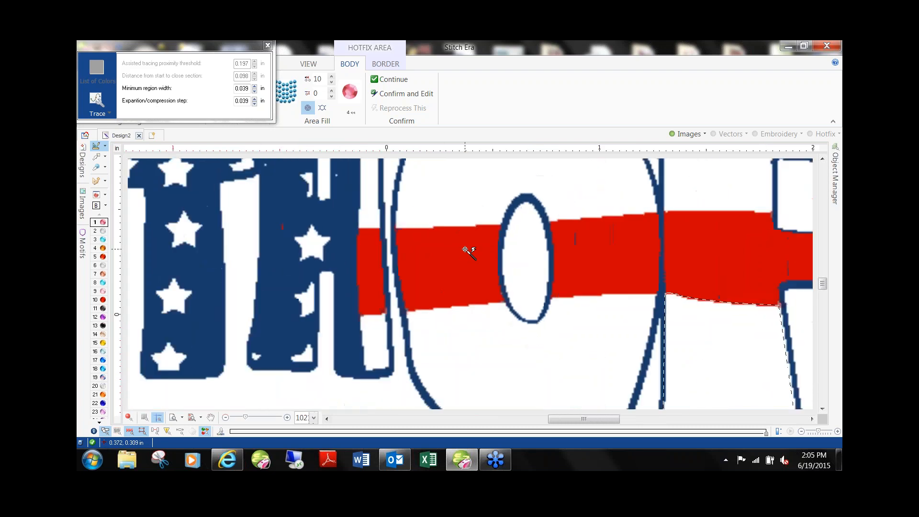
left_click(102, 157)
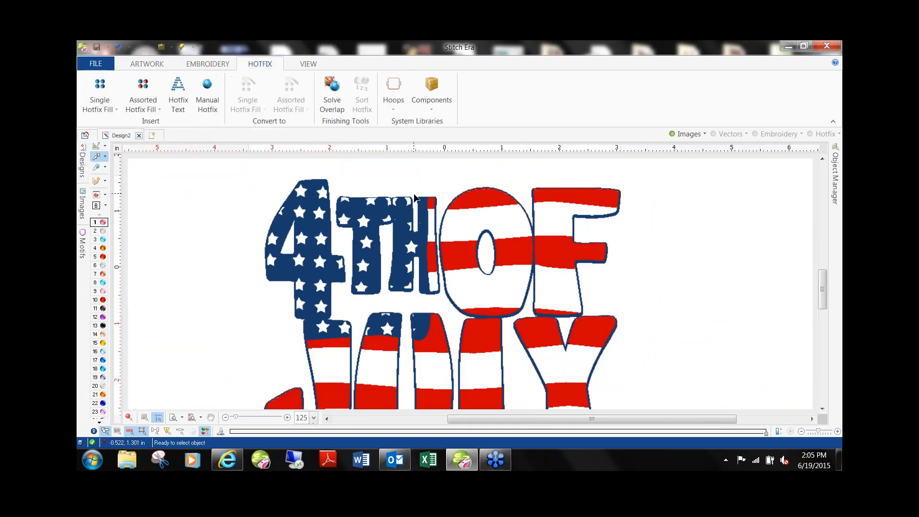
Step: Open the hotfix bead catalog, clear all beads from the palette, and move the catalog off the center of the artwork
scroll(463, 245, "down", 3)
scroll(464, 244, "up", 2)
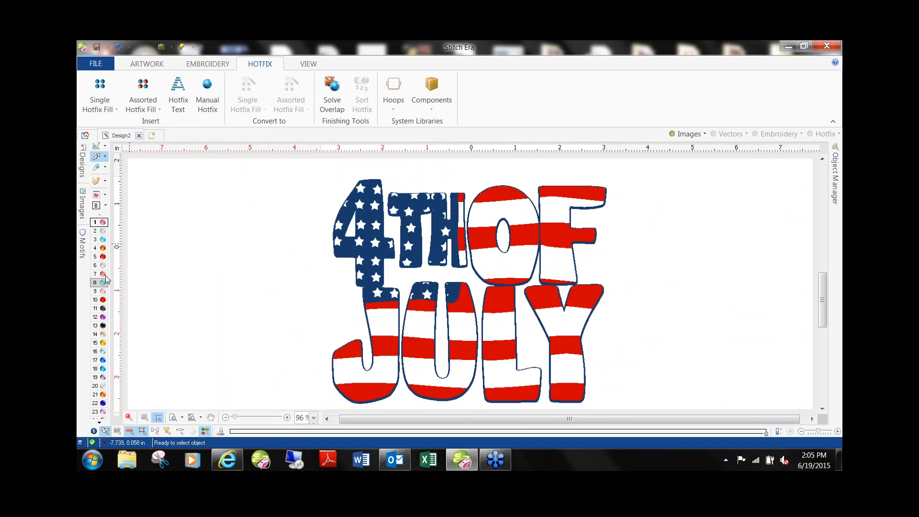
mouse_move(107, 286)
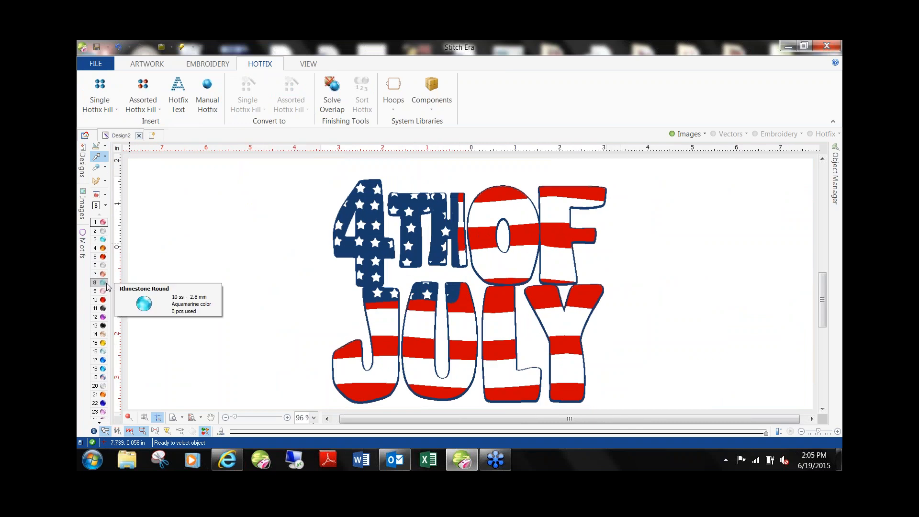
left_click(96, 195)
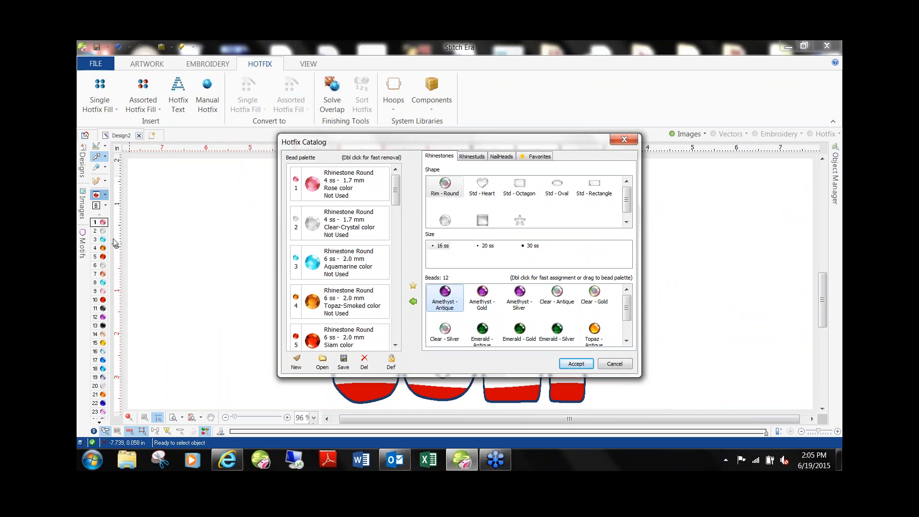
left_click(296, 361)
left_click(503, 265)
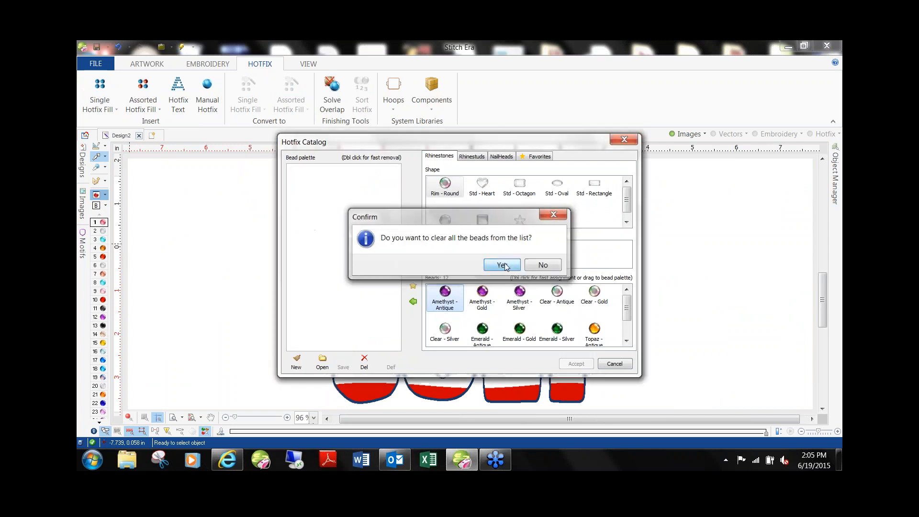
left_click_drag(443, 146, 257, 63)
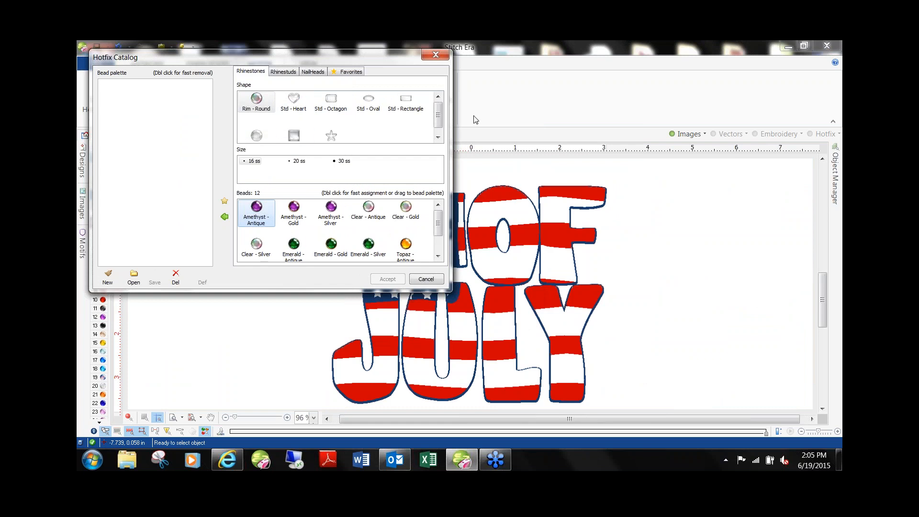
Step: Add a standard round rhinestone in size 6 ss and Cobalt color to the bead palette
scroll(438, 115, "down", 1)
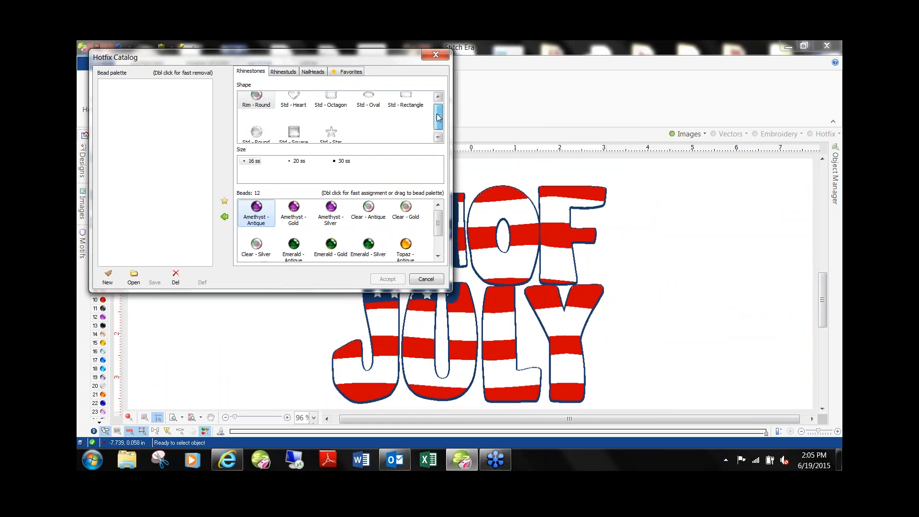
left_click(258, 131)
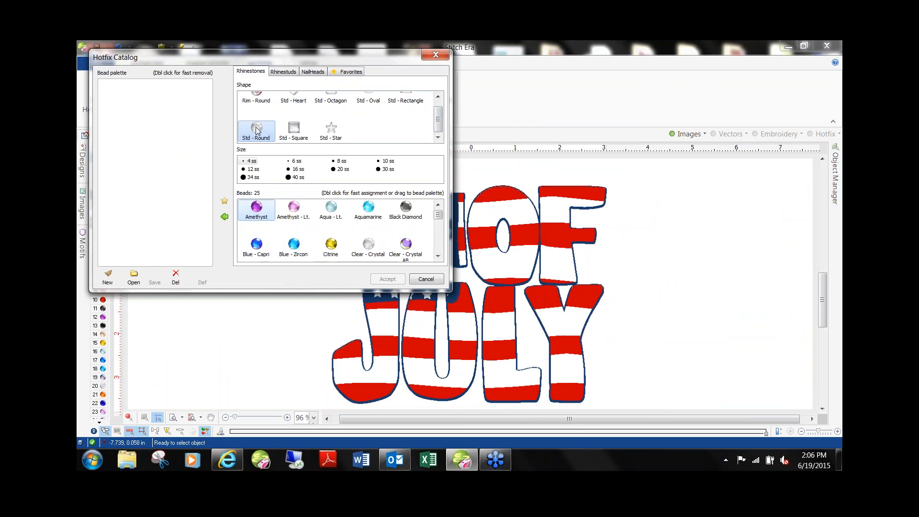
left_click(293, 161)
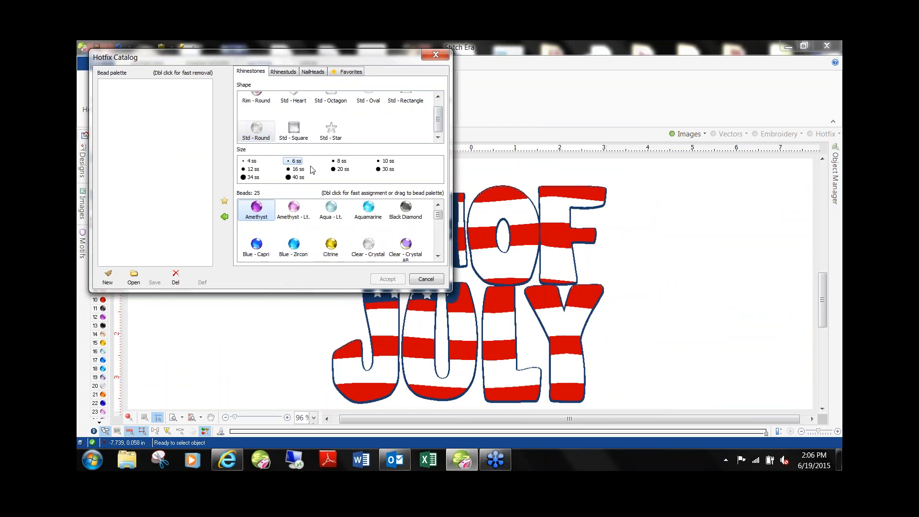
scroll(438, 220, "down", 1)
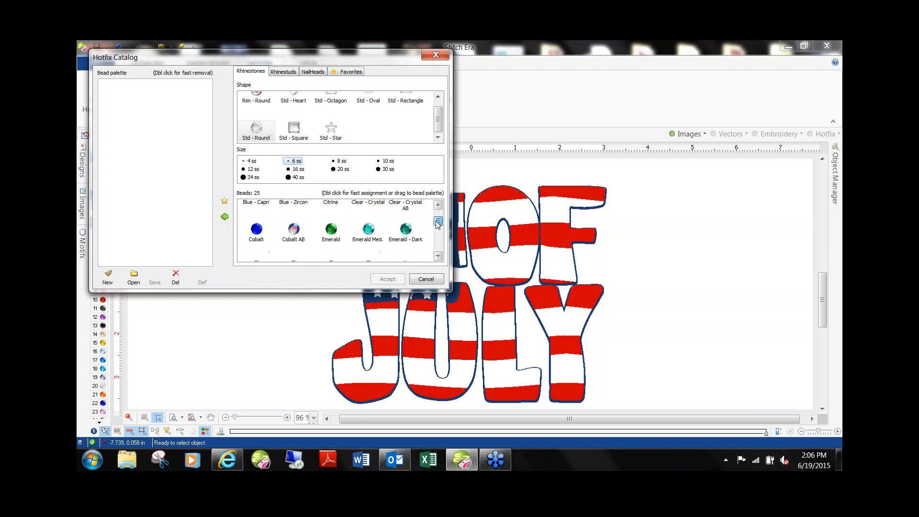
left_click(258, 235)
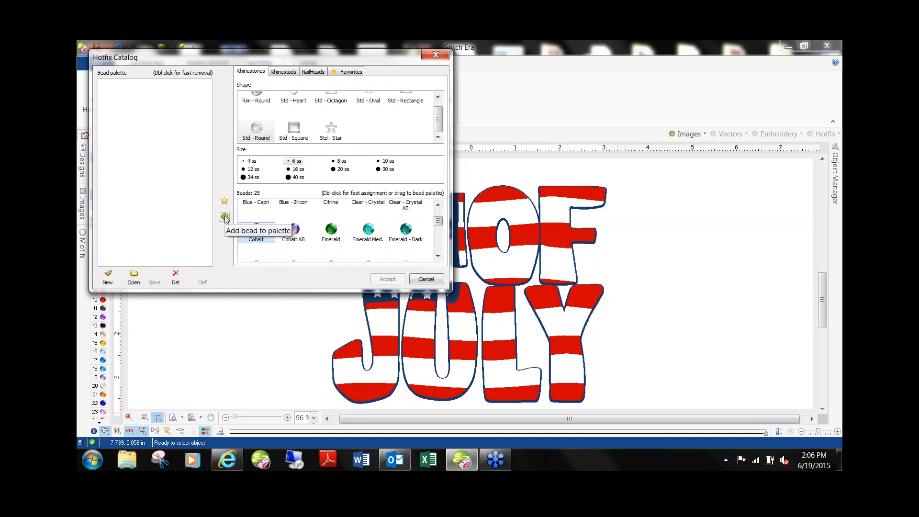
left_click(224, 218)
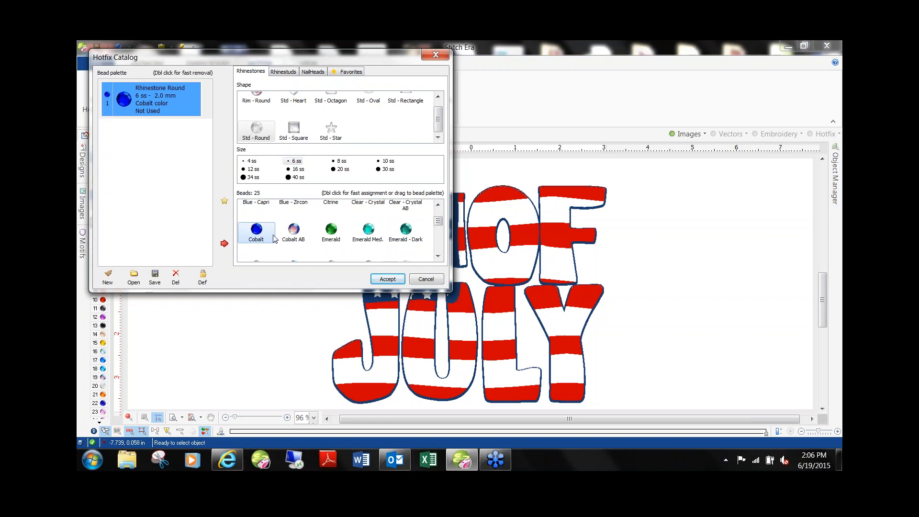
Step: Try replacing the palette's Cobalt bead with Emerald, and restore 6 ss Cobalt as the only bead
left_click(331, 231)
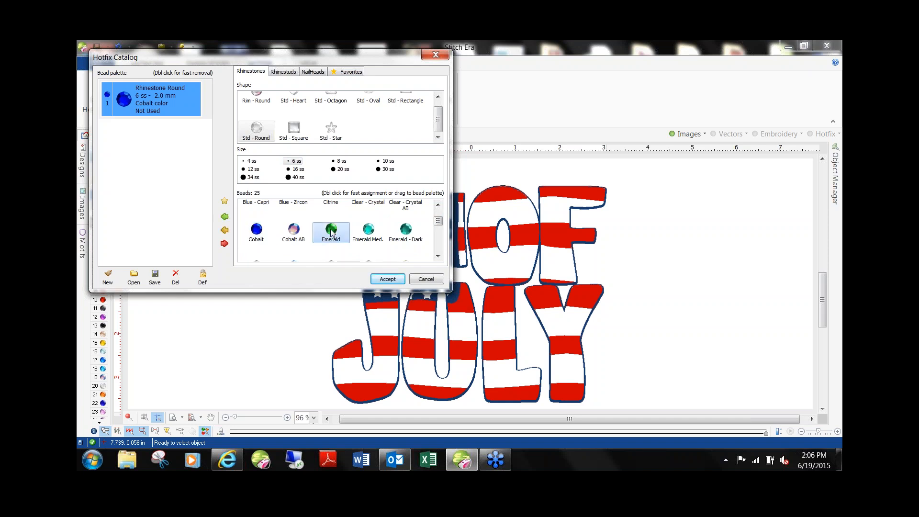
left_click(224, 231)
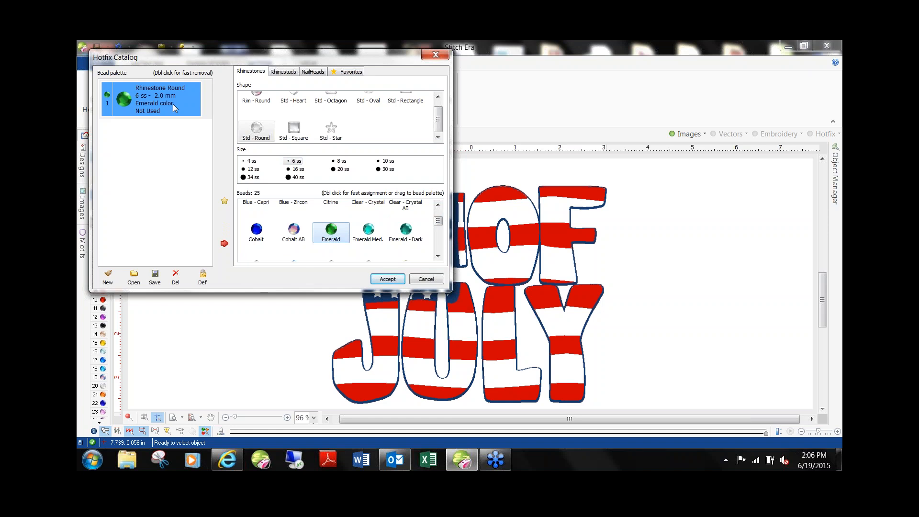
left_click(256, 231)
left_click(225, 218)
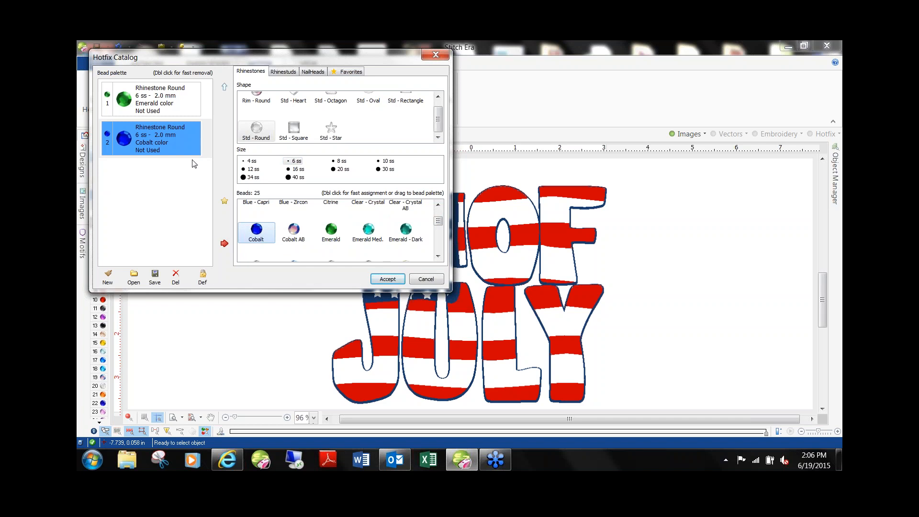
left_click(160, 106)
left_click(223, 245)
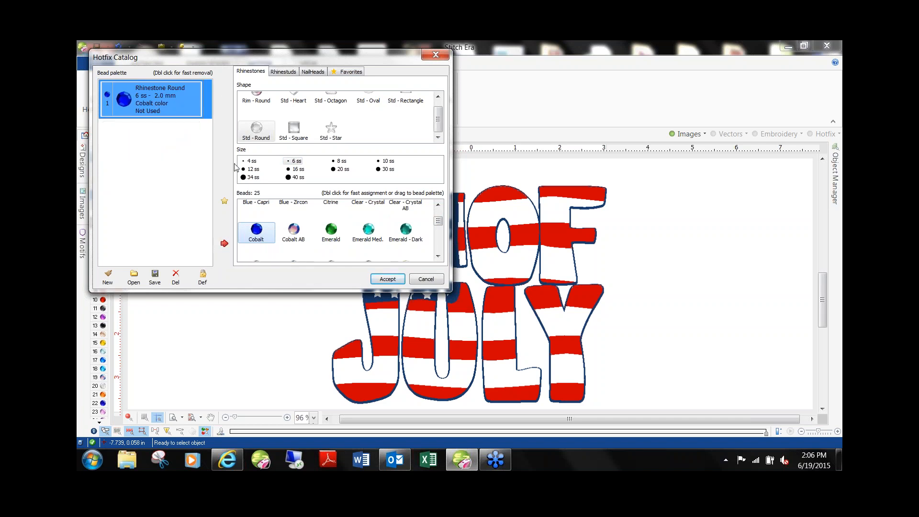
Step: Add a 6 ss standard round rhinestone in Clear - Crystal to the bead palette
left_click_drag(263, 55, 738, 92)
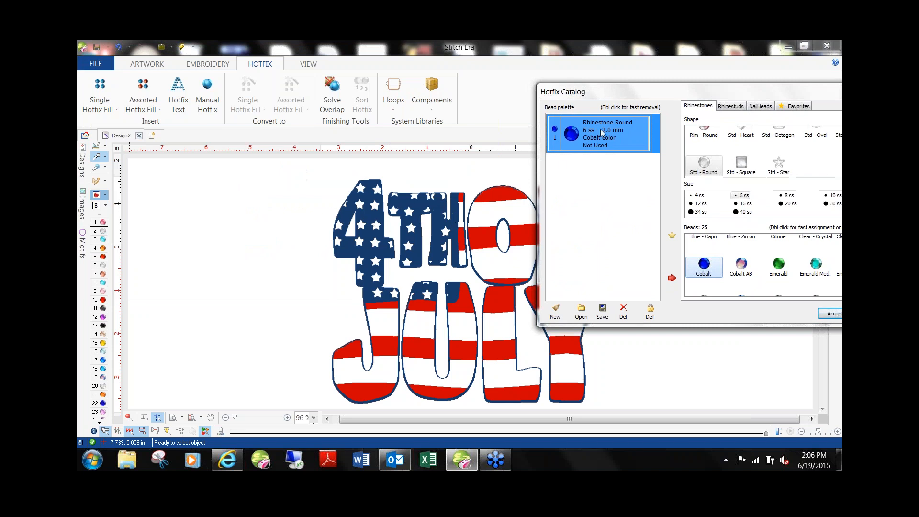
left_click(742, 195)
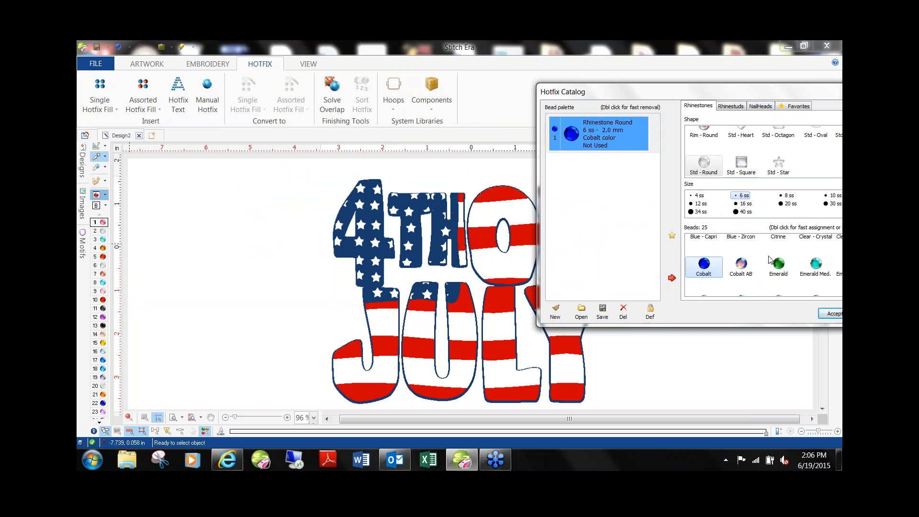
left_click_drag(709, 92, 467, 91)
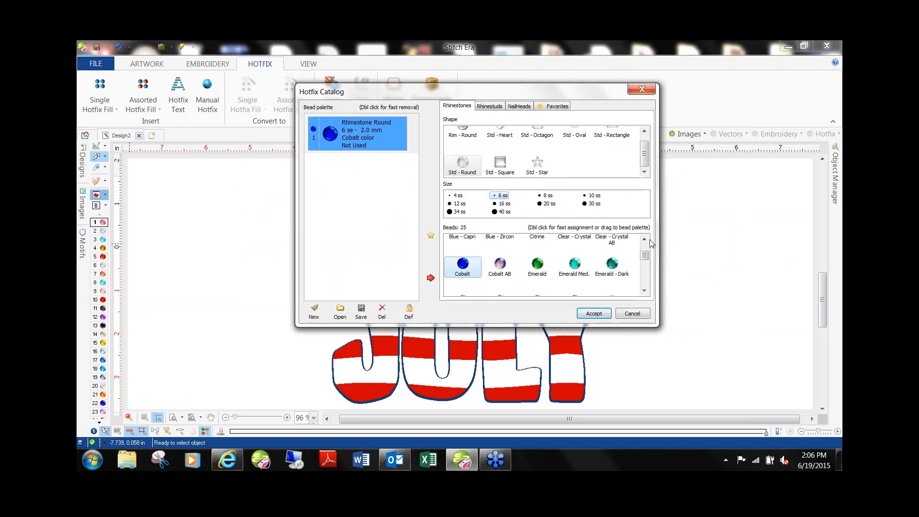
left_click(645, 239)
left_click(574, 264)
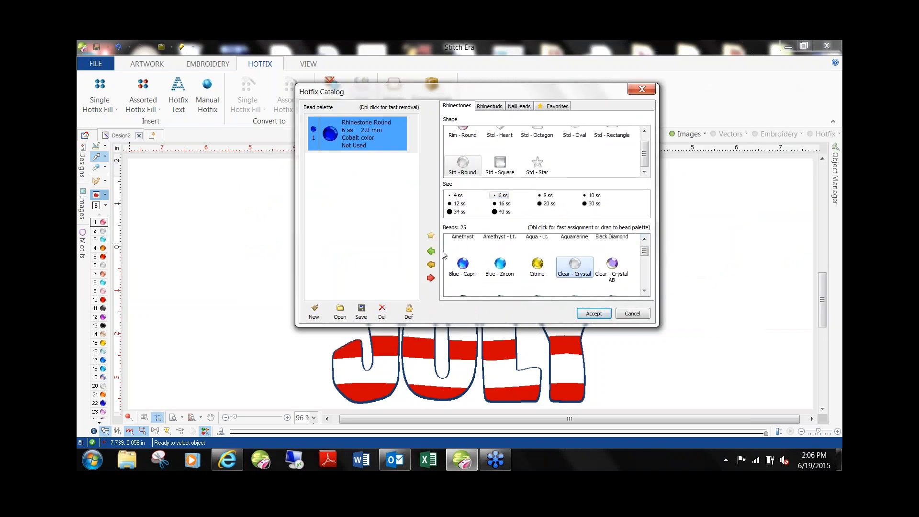
left_click(431, 252)
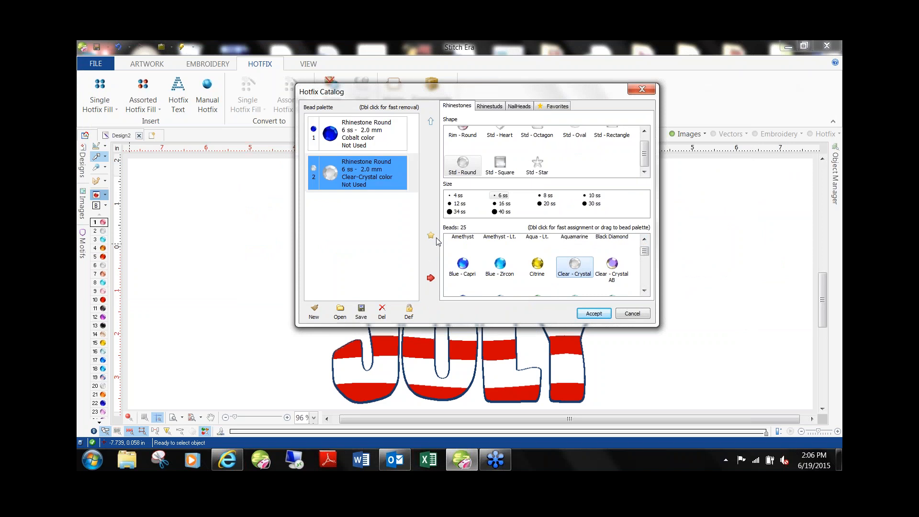
Step: Add 10 ss standard round rhinestones in Clear - Crystal and Siam - Lt. to the bead palette
left_click(594, 196)
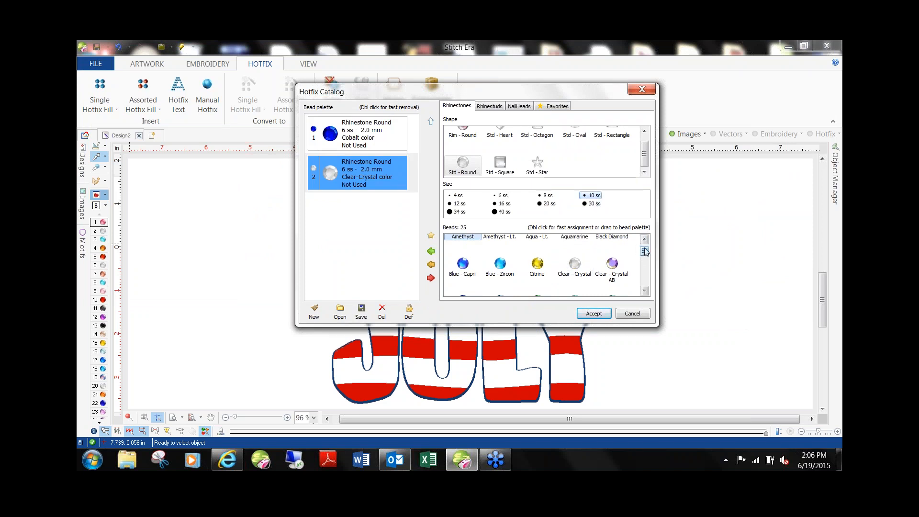
scroll(645, 254, "down", 1)
left_click(575, 244)
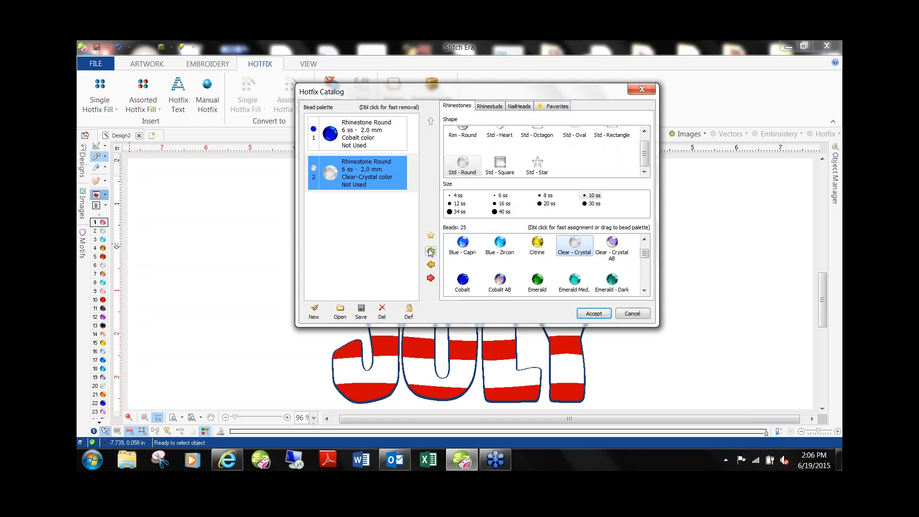
left_click(431, 251)
left_click_drag(645, 253, 646, 279)
left_click(612, 272)
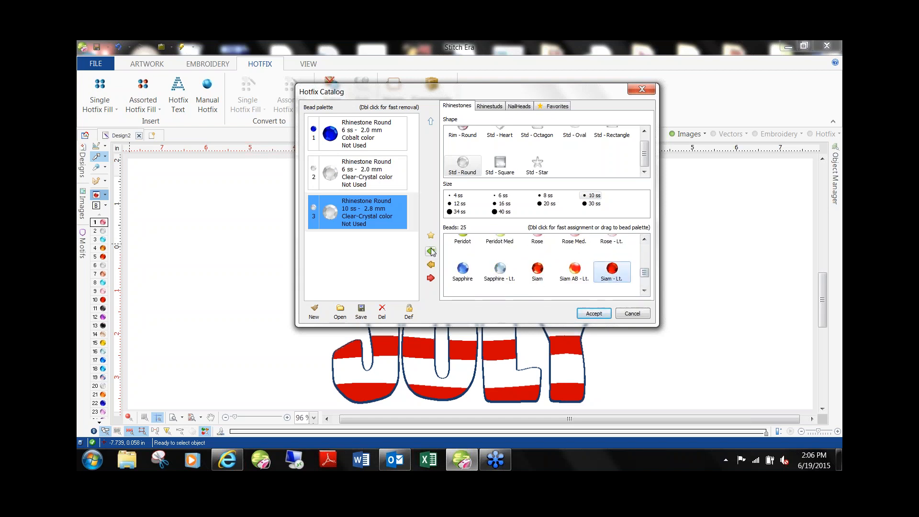
left_click(431, 252)
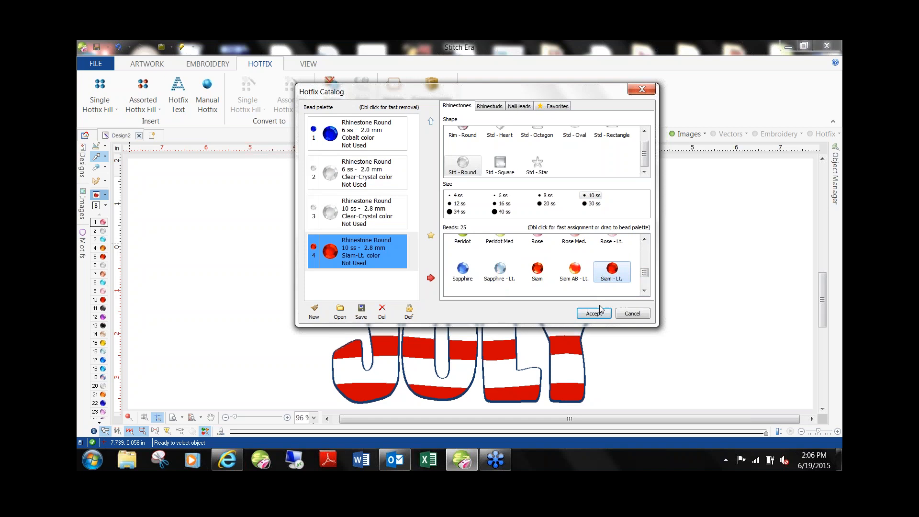
Step: Move the 6 ss Clear-Crystal bead above Cobalt in the bead palette and accept the palette
left_click(410, 186)
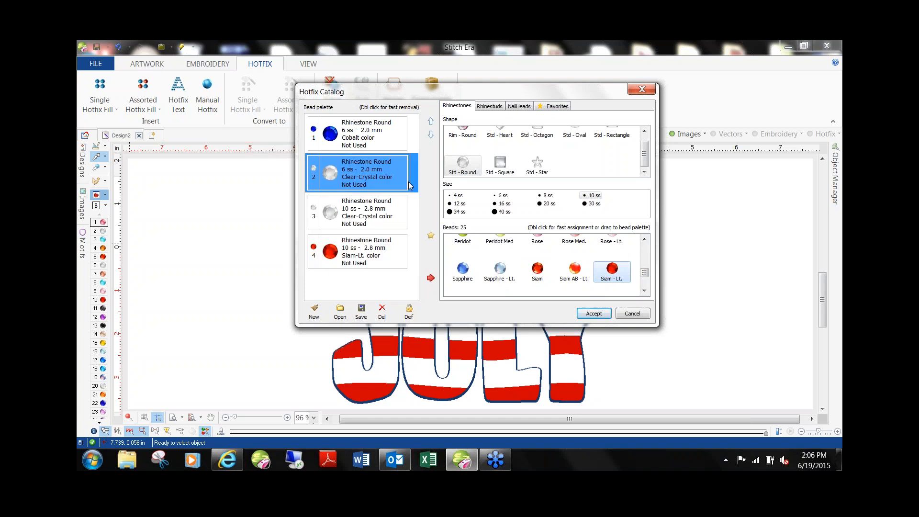
left_click(431, 122)
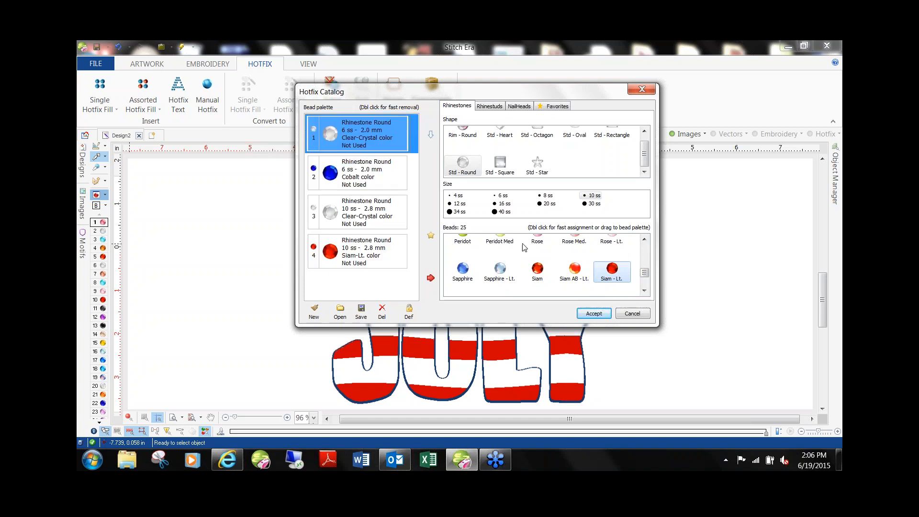
left_click(589, 313)
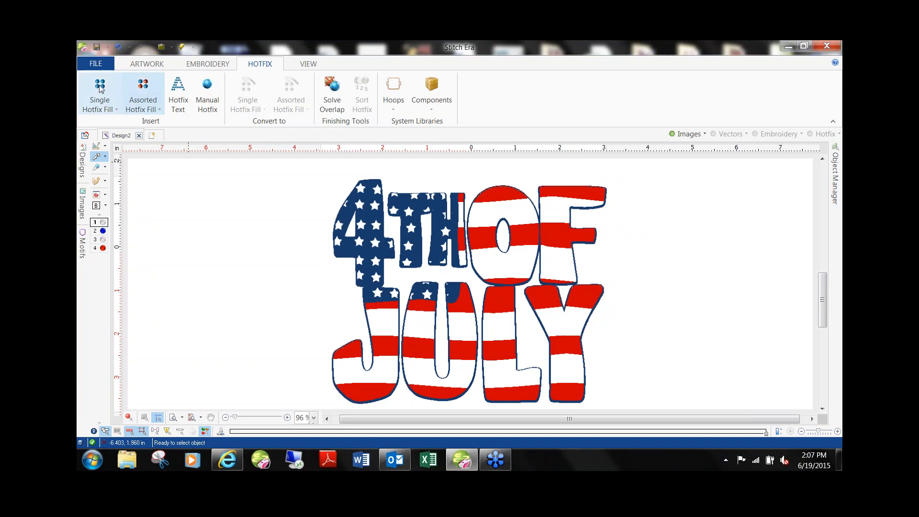
Step: Check the product version information on the start page and return to the 4th of July design
left_click(85, 136)
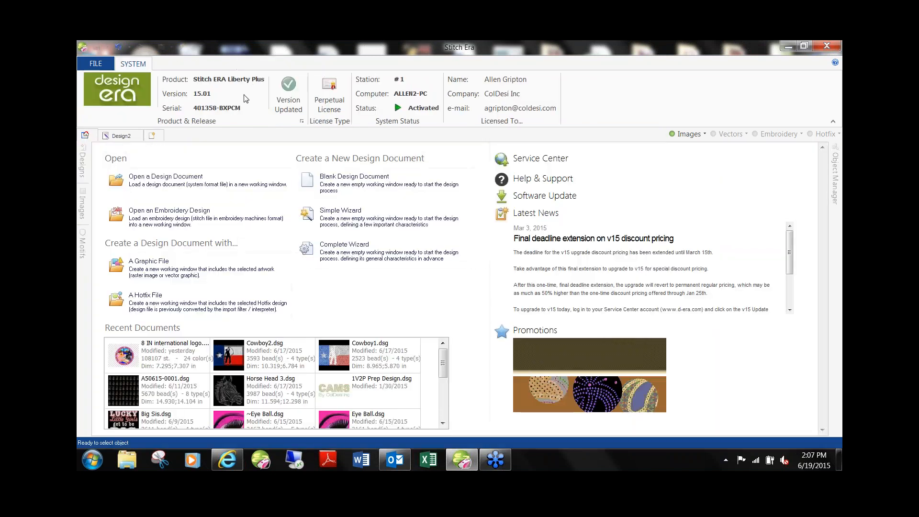
left_click(126, 137)
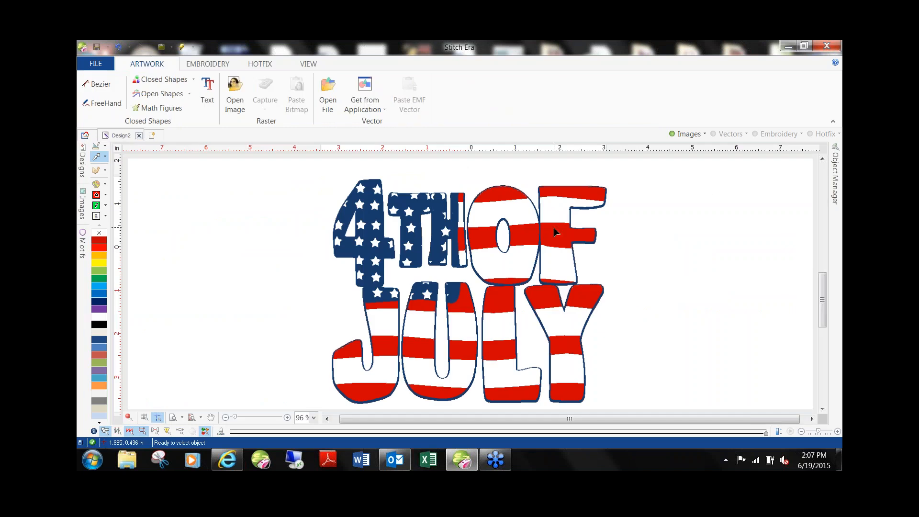
Step: Examine the image tools offered for the selected 4th of July image, including Color Reduction, and leave the image deselected
left_click(509, 236)
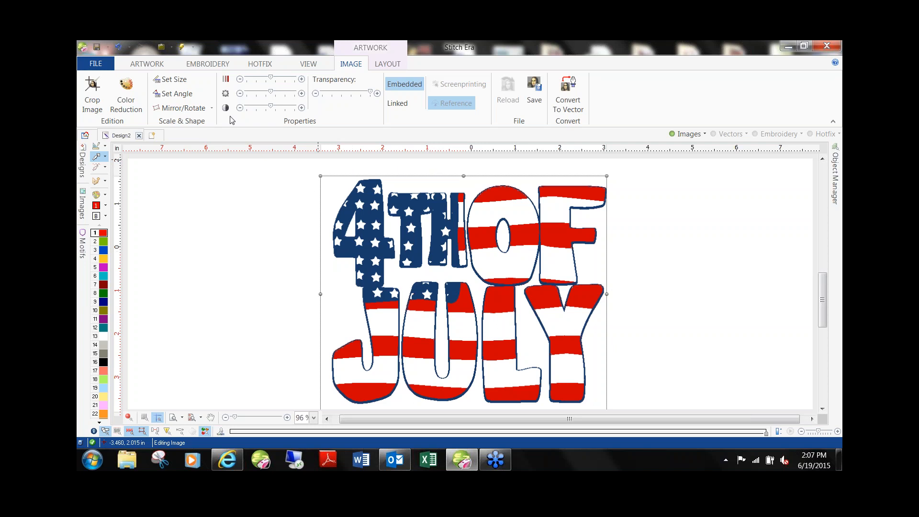
left_click(127, 99)
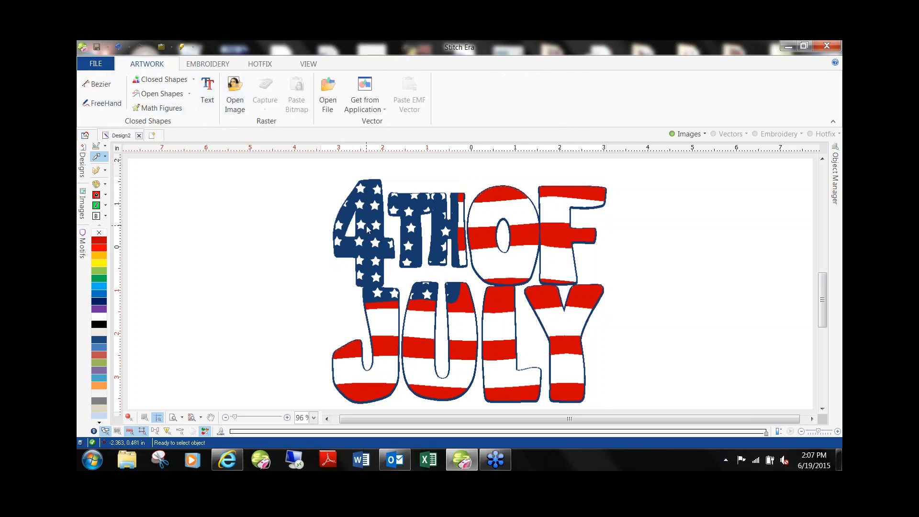
left_click(345, 258)
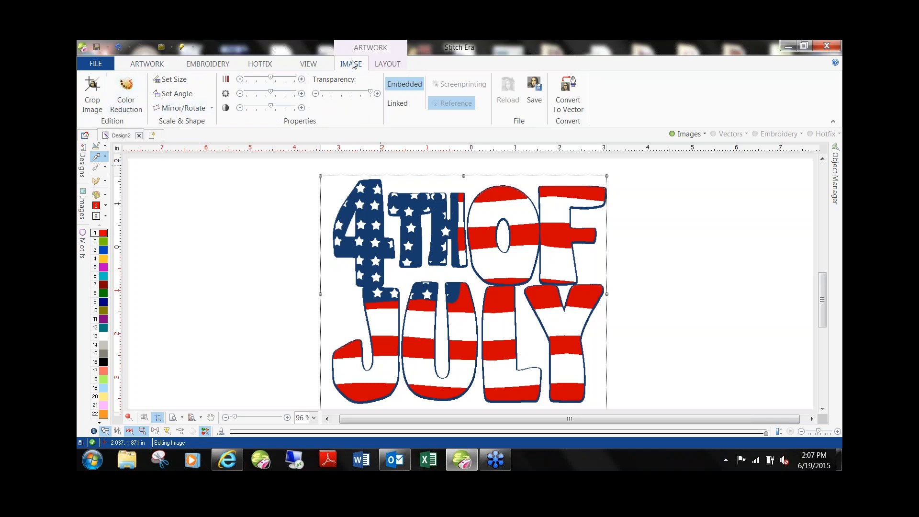
left_click(291, 178)
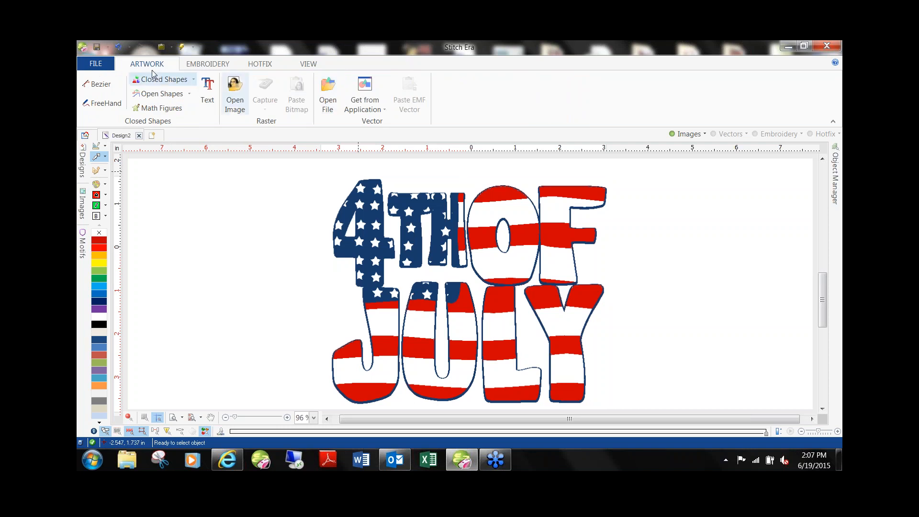
left_click(393, 245)
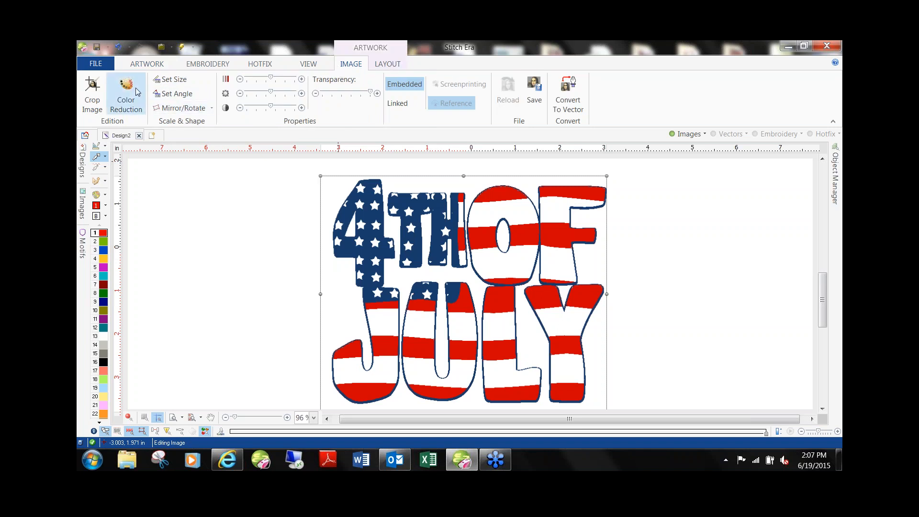
left_click(224, 214)
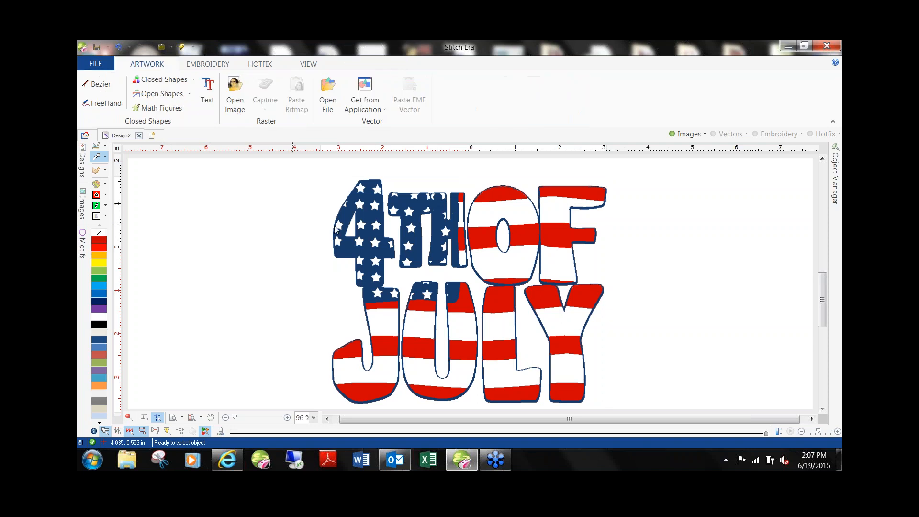
scroll(376, 243, "up", 1)
scroll(376, 243, "up", 2)
left_click(350, 233)
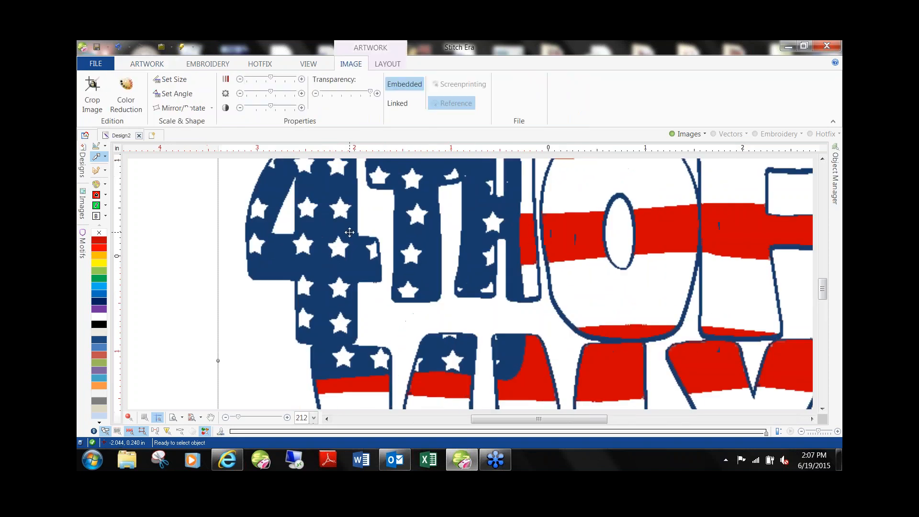
scroll(440, 237, "down", 2)
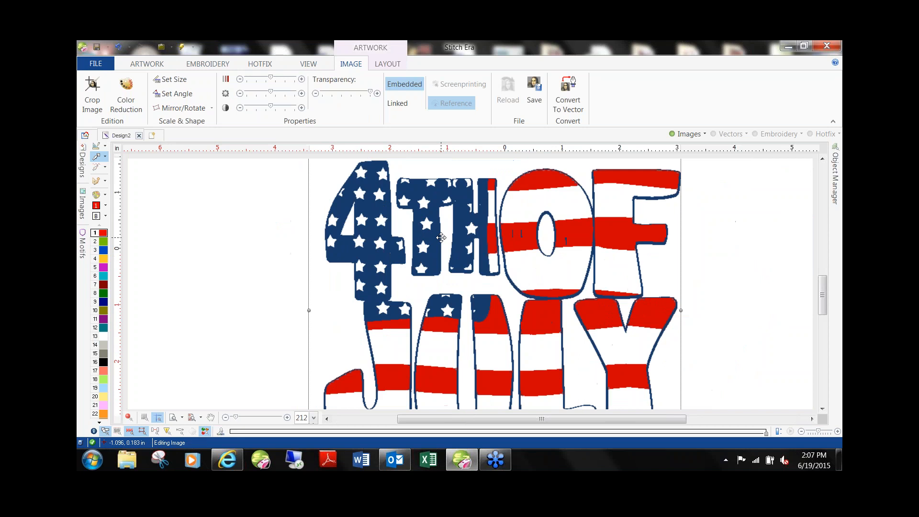
left_click(96, 181)
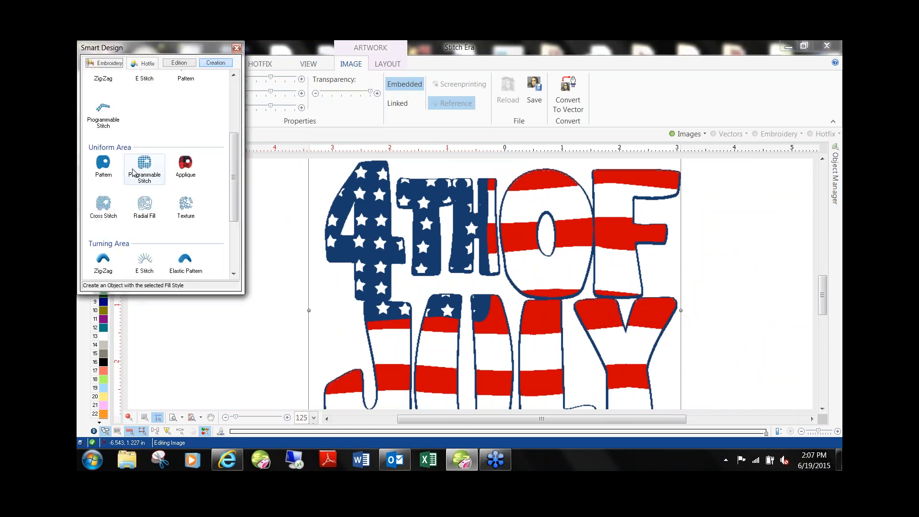
left_click(147, 68)
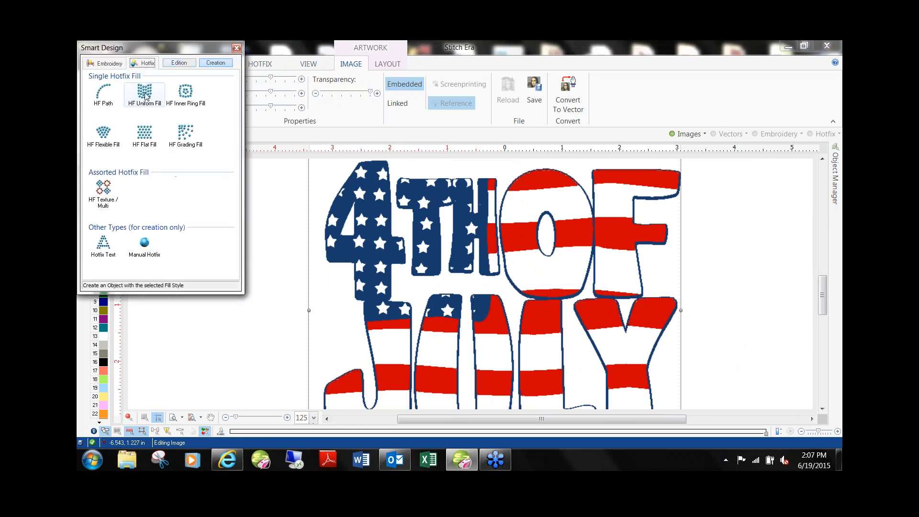
left_click(145, 91)
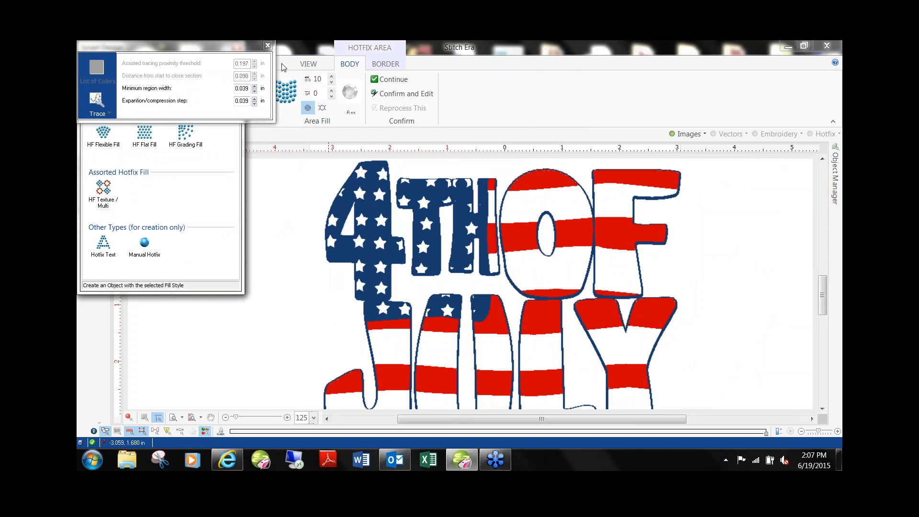
left_click(268, 45)
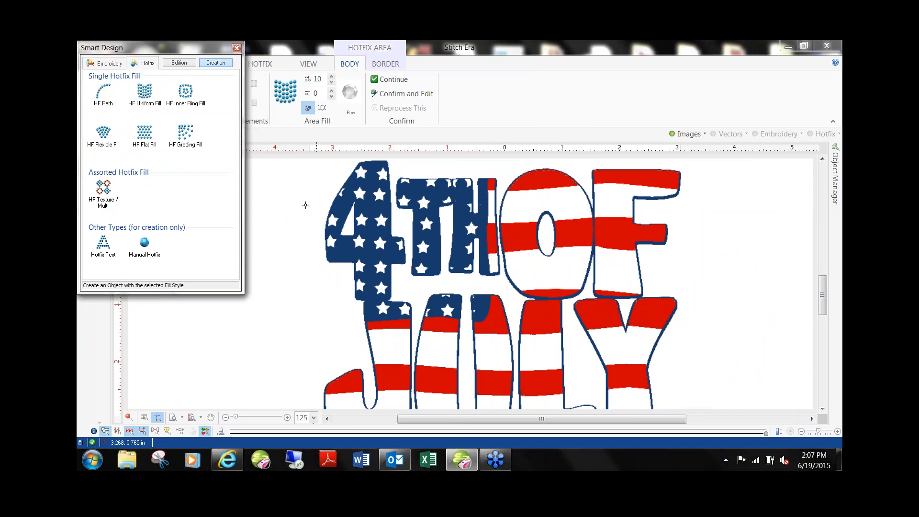
left_click(237, 49)
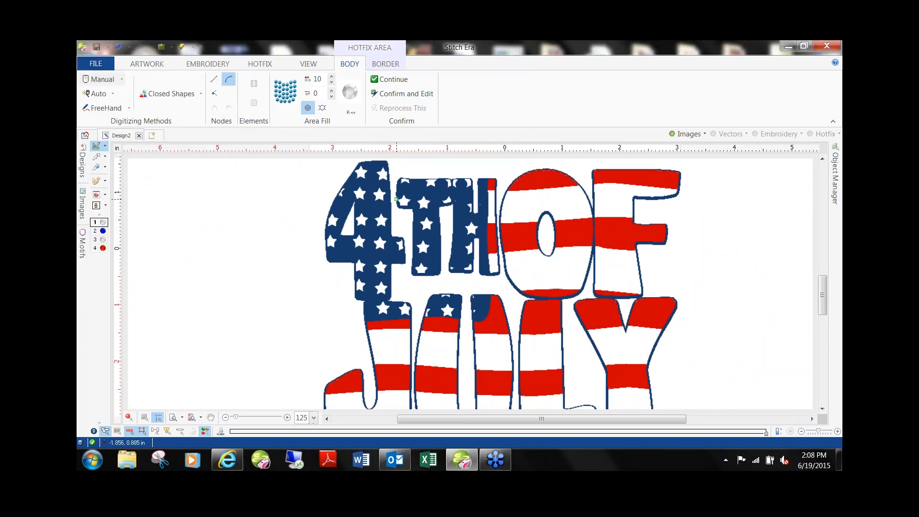
left_click(96, 157)
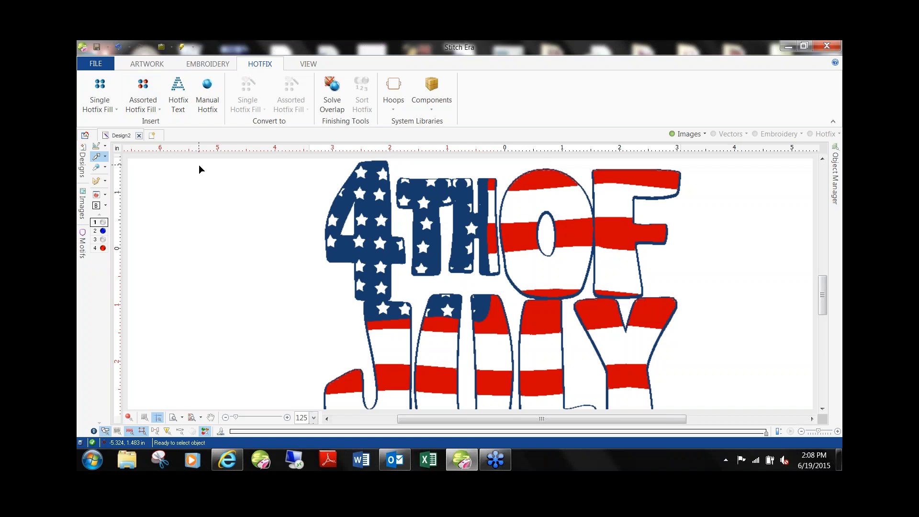
Step: Auto-trace the connected blue area of the 4 and J with Auto Complete, as a single uniform hotfix fill in the blue bead
left_click(99, 230)
left_click(117, 109)
left_click(137, 161)
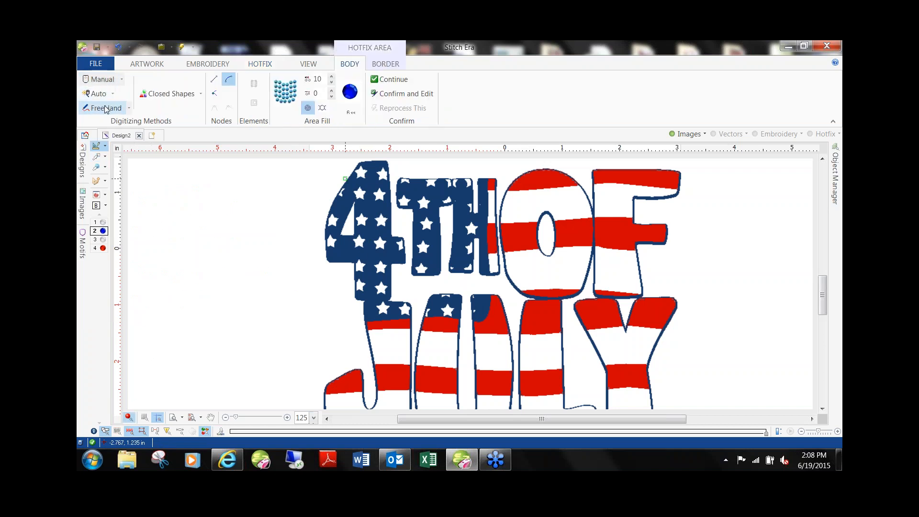
left_click(97, 93)
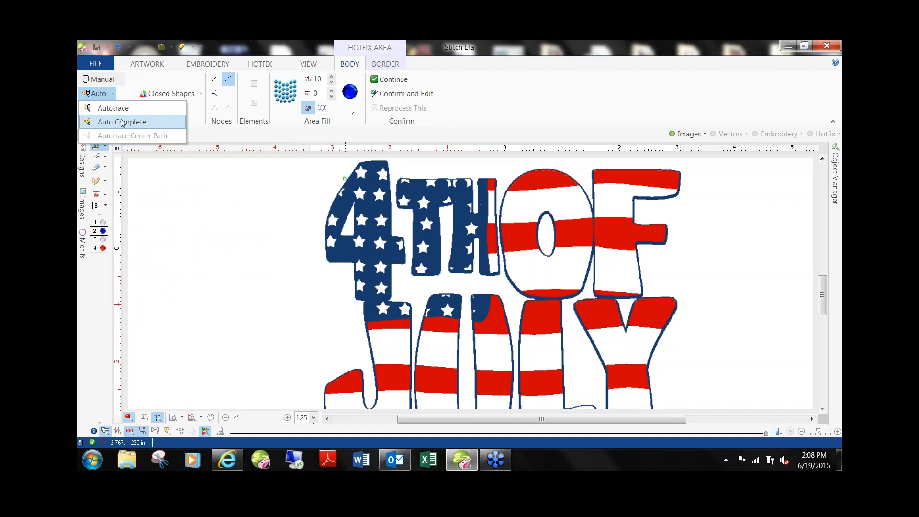
left_click(122, 122)
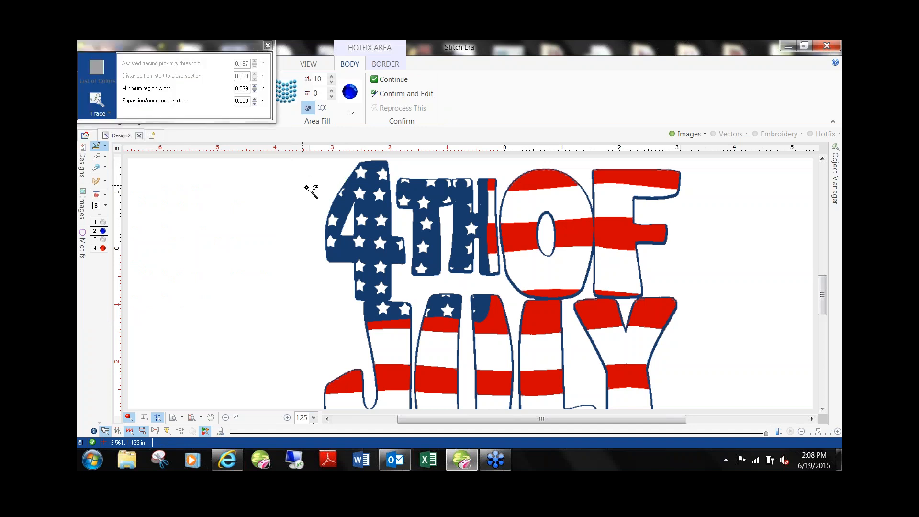
left_click(360, 203)
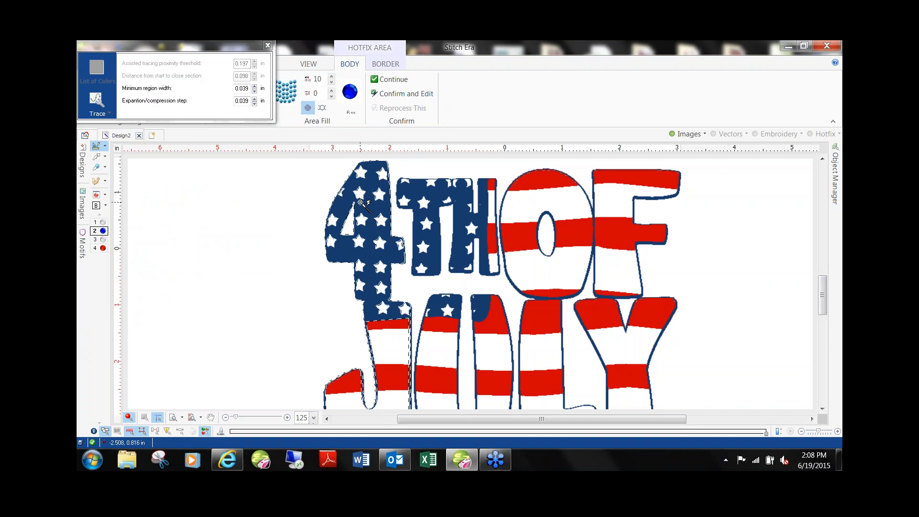
right_click(360, 202)
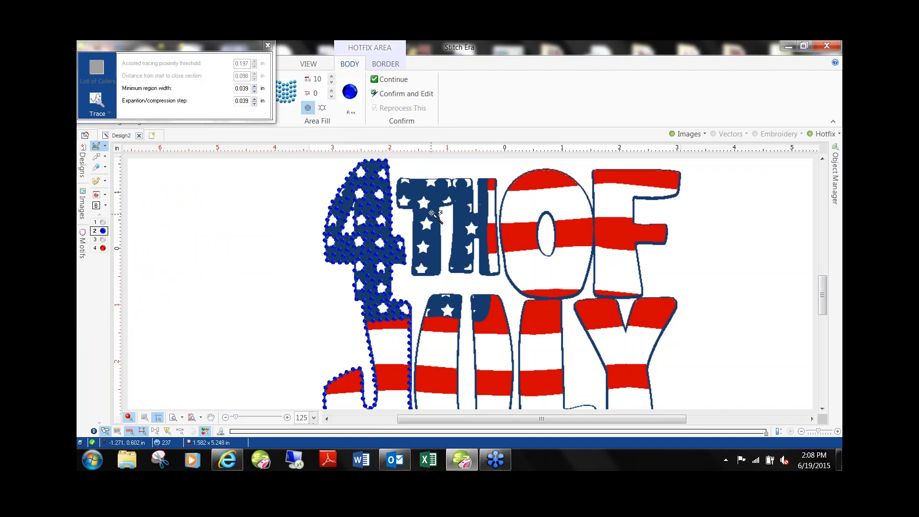
Step: Auto-trace the blue areas of the TH and the U with the same hotfix fill and return to object selection
left_click(436, 209)
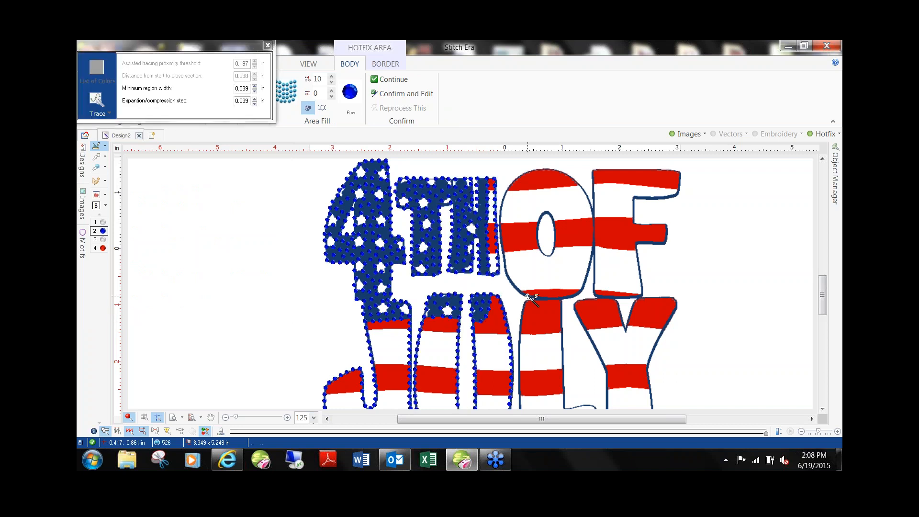
scroll(528, 296, "down", 1)
scroll(369, 303, "down", 1)
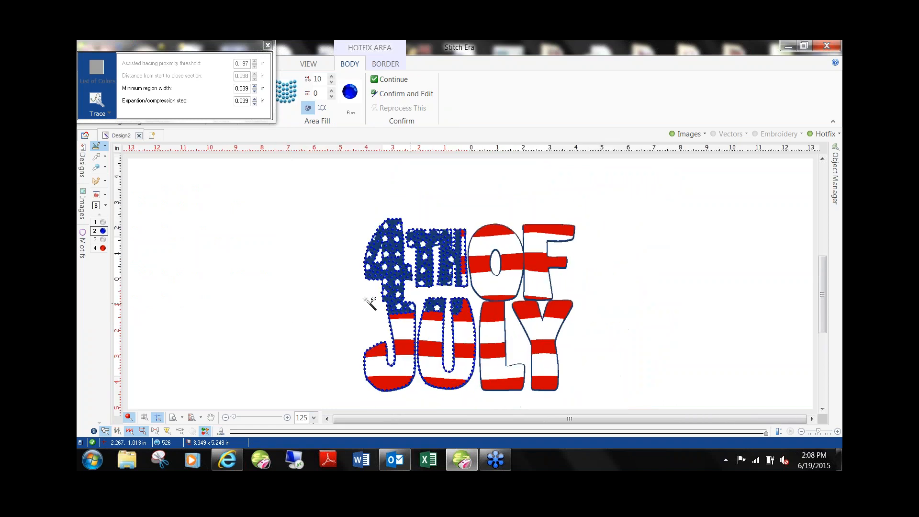
scroll(369, 301, "up", 1)
left_click(103, 155)
Step: Set the bead spacing to 4 for the hotfix fills on the 4 and the TH, and deselect them
scroll(353, 227, "up", 3)
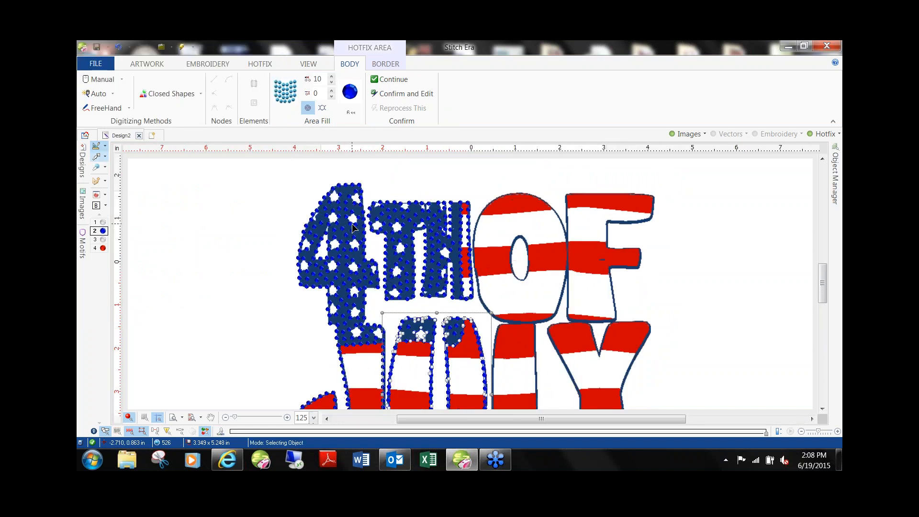
left_click(353, 227)
left_click(318, 80)
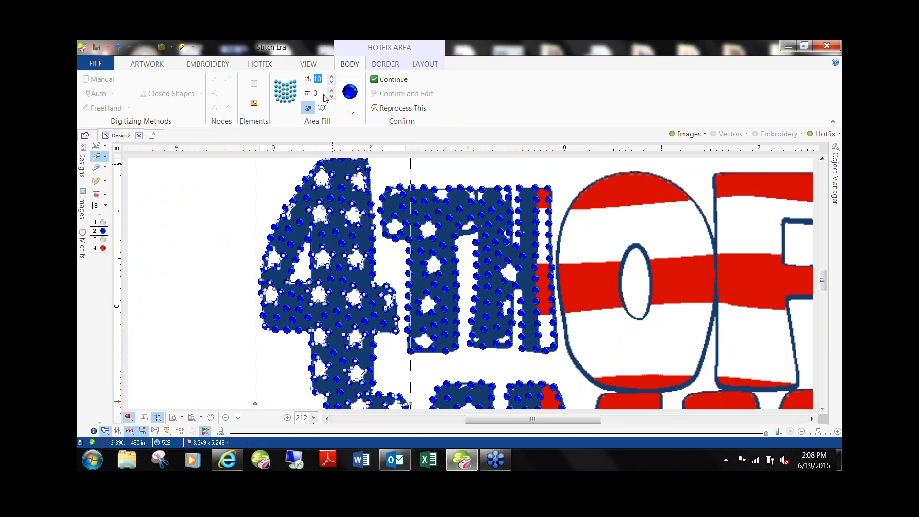
type("4")
left_click(433, 217)
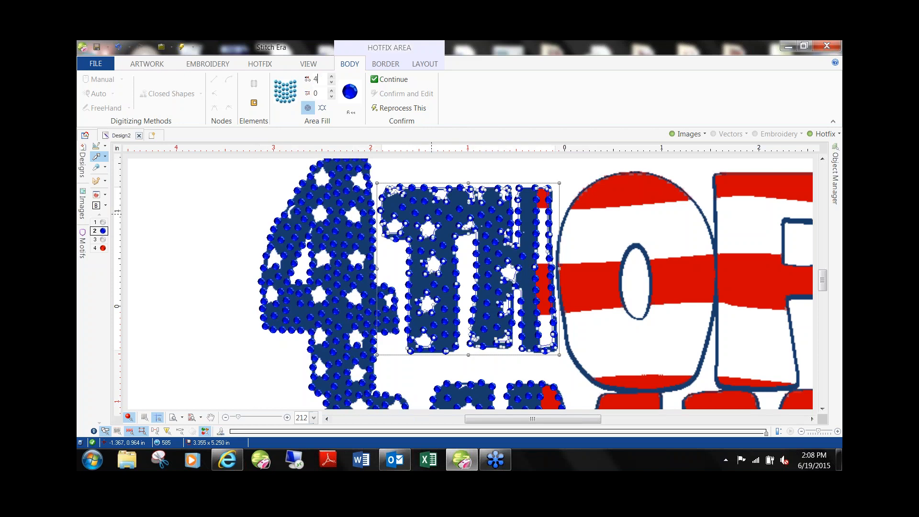
scroll(432, 214, "down", 3)
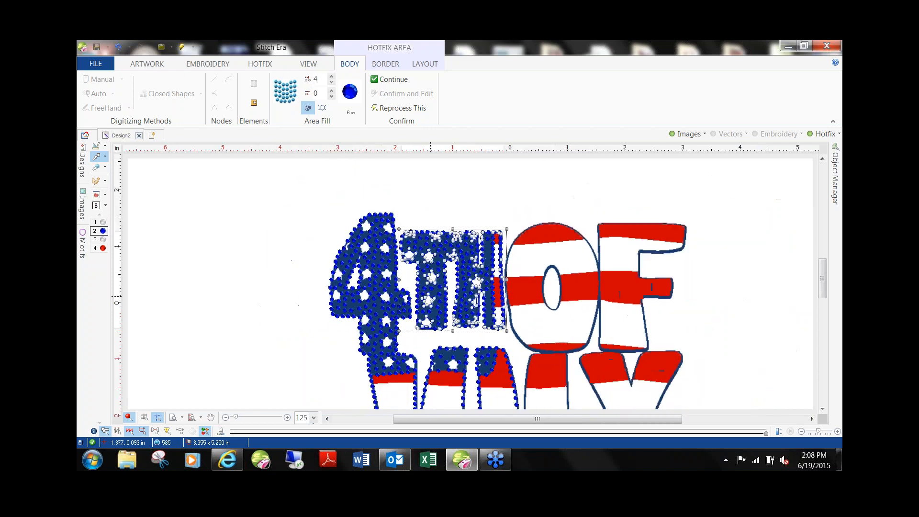
scroll(393, 352, "up", 2)
left_click(357, 338)
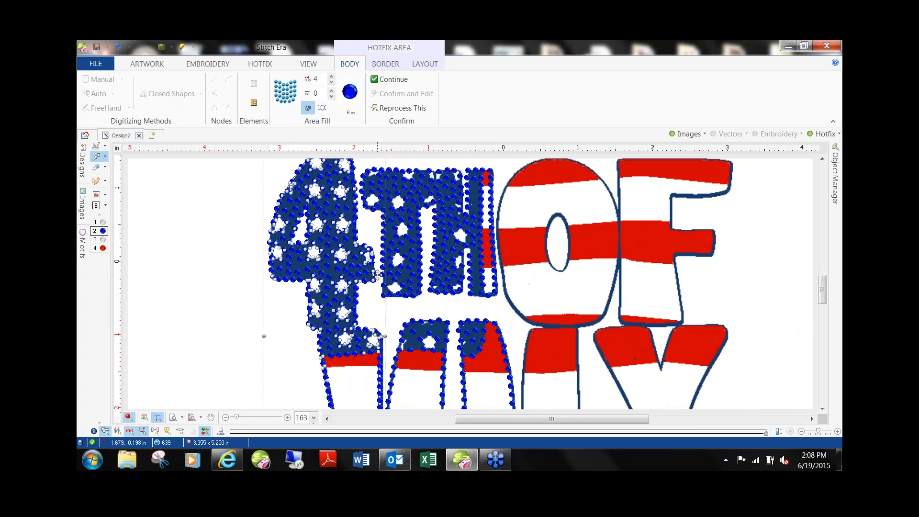
left_click(232, 262)
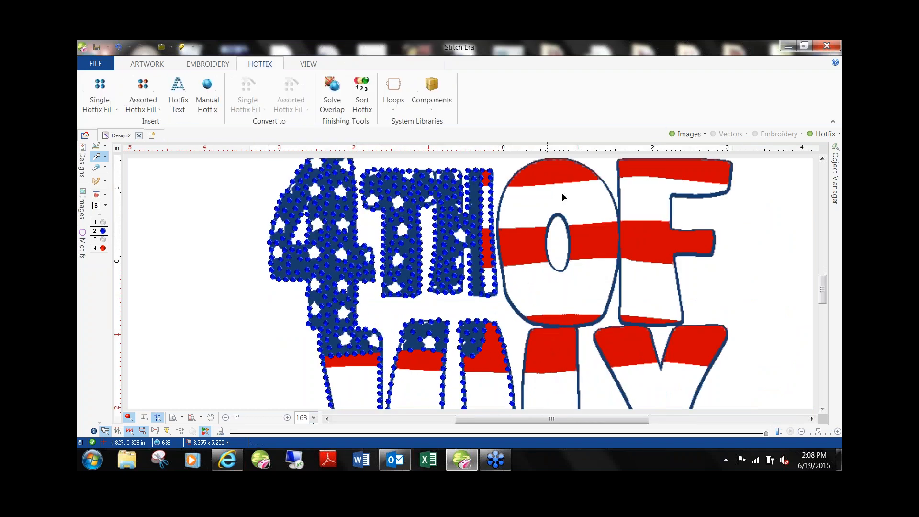
Step: Hide the clip art, reduce the bead spacing of the U's hotfix fill, and show the clip art again
left_click(684, 136)
scroll(606, 231, "down", 2)
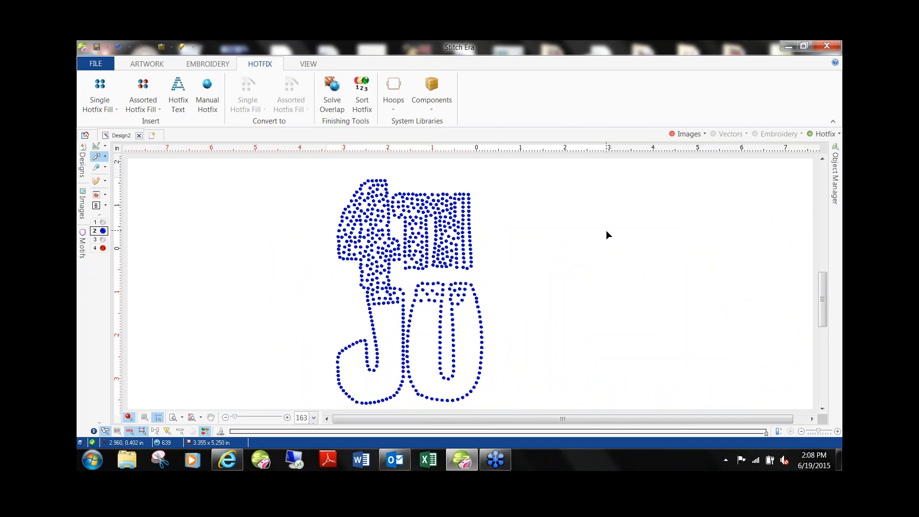
left_click(475, 286)
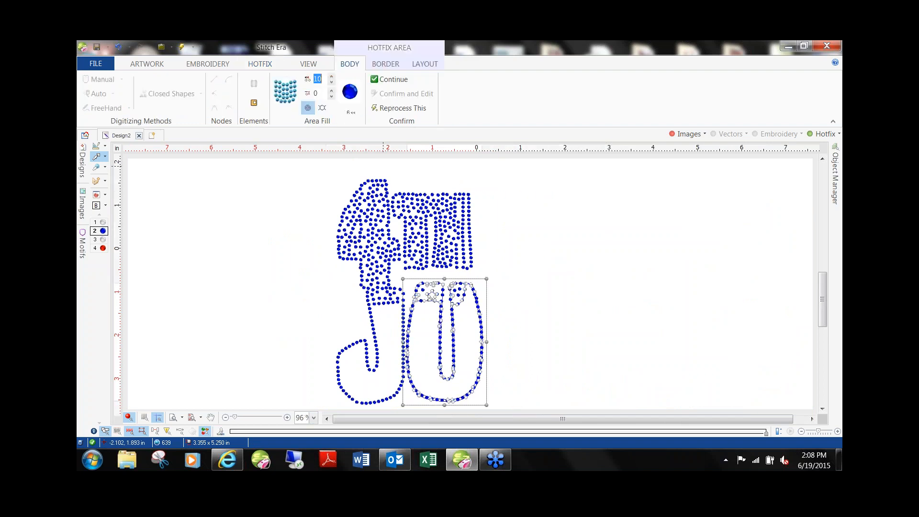
left_click(381, 306)
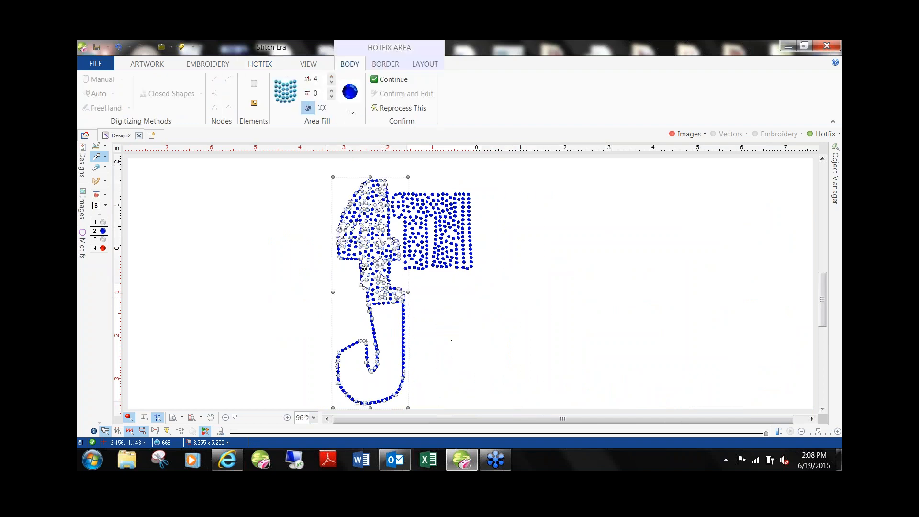
left_click(277, 240)
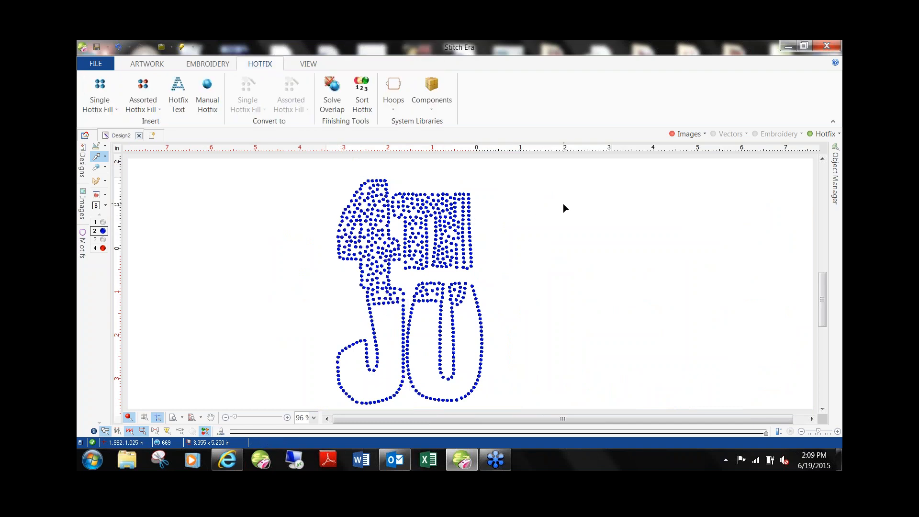
left_click(676, 135)
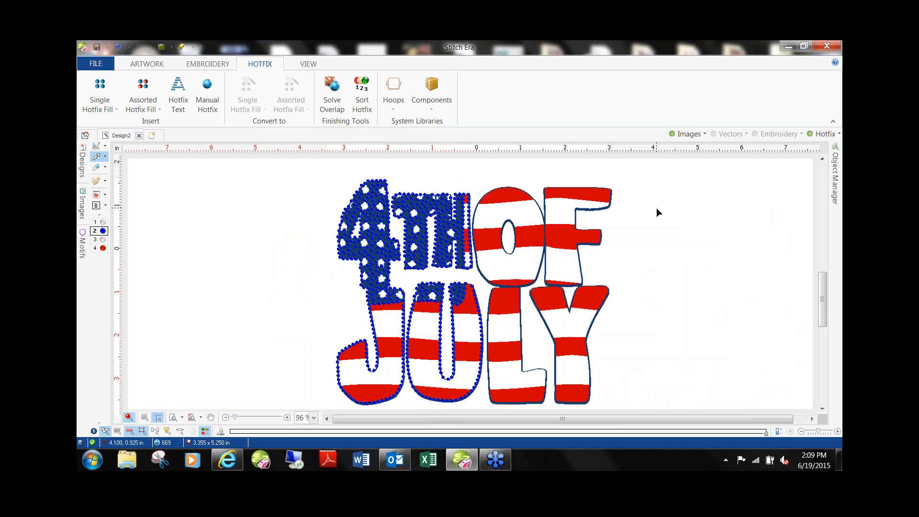
scroll(657, 209, "down", 2)
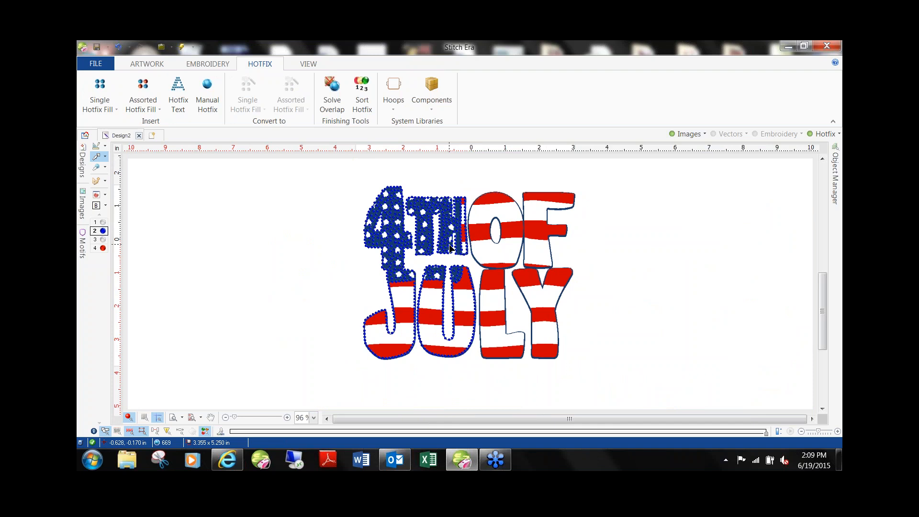
Step: Start a new design and insert the layered hearts vector image ASV-035 from the image library
left_click(152, 138)
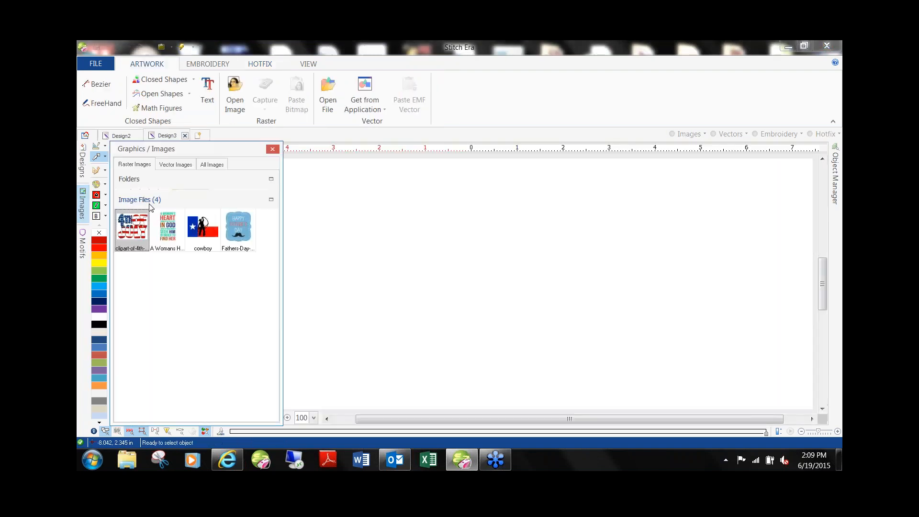
left_click(175, 165)
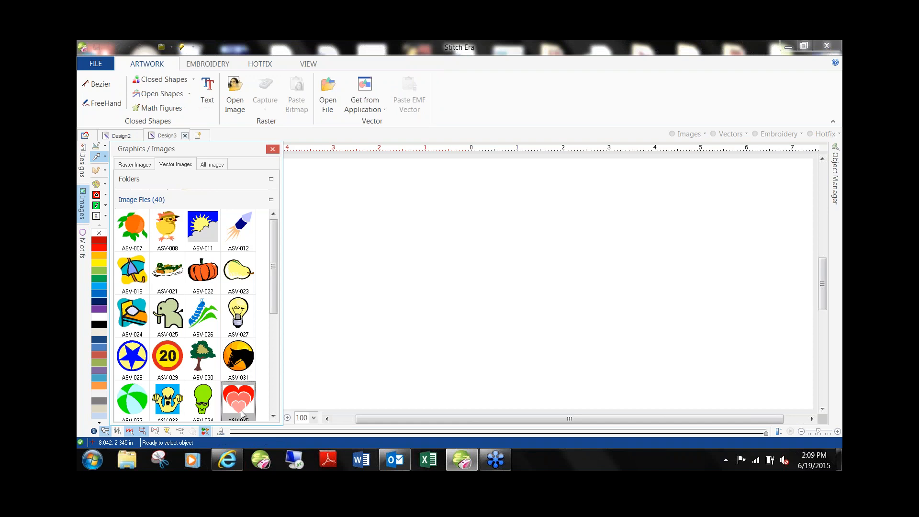
left_click_drag(466, 304, 480, 273)
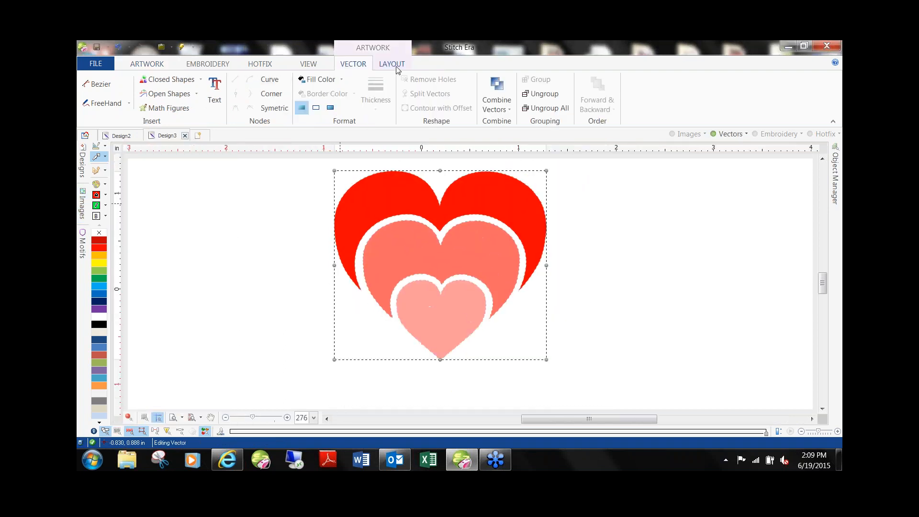
Step: Set the hearts artwork's width to 5 inches with the proportions locked
left_click(392, 64)
double_click(143, 79)
type("5")
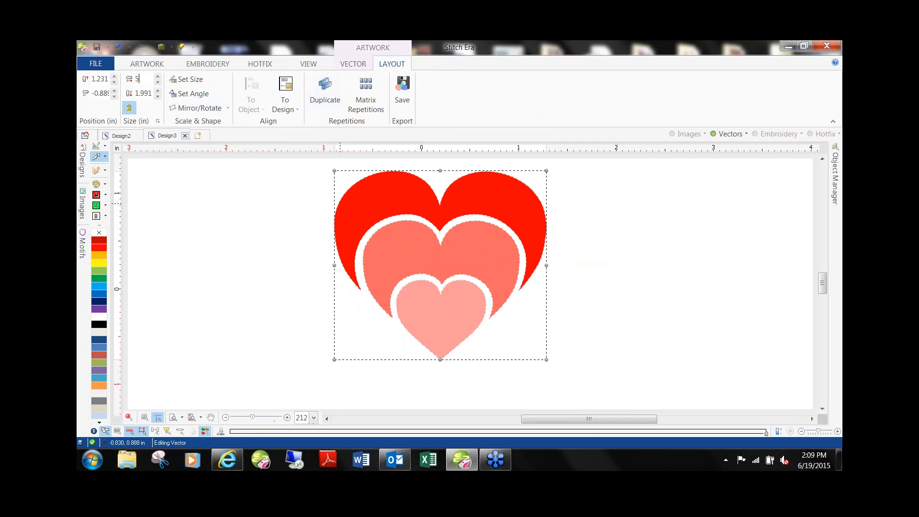
key("Return")
Step: Ungroup the hearts artwork, move its separate vectors toward the middle of the workspace and select the large red heart
scroll(482, 288, "down", 3)
left_click(490, 278)
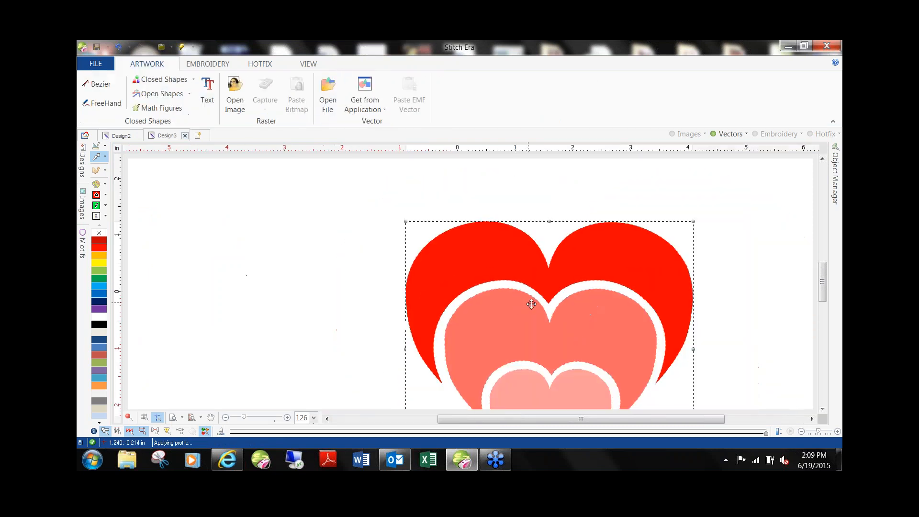
left_click_drag(490, 278, 443, 252)
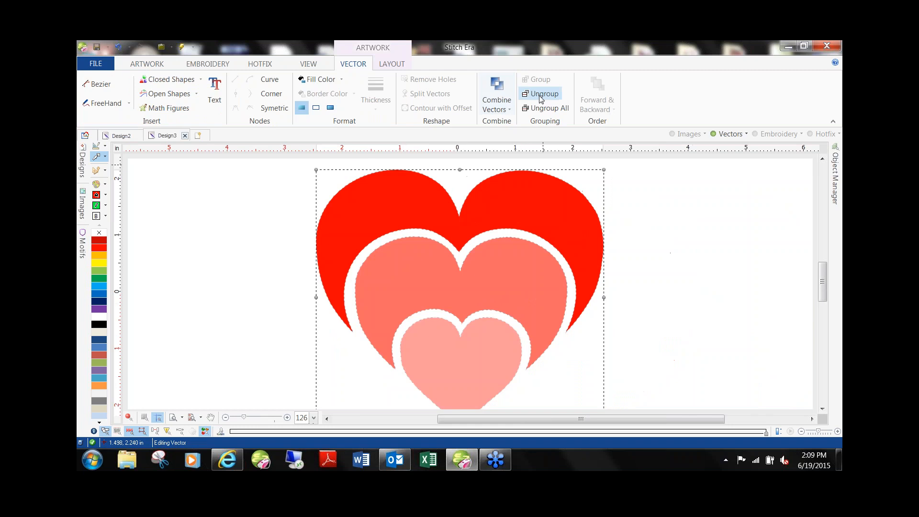
key("ctrl+z")
left_click_drag(638, 269, 566, 229)
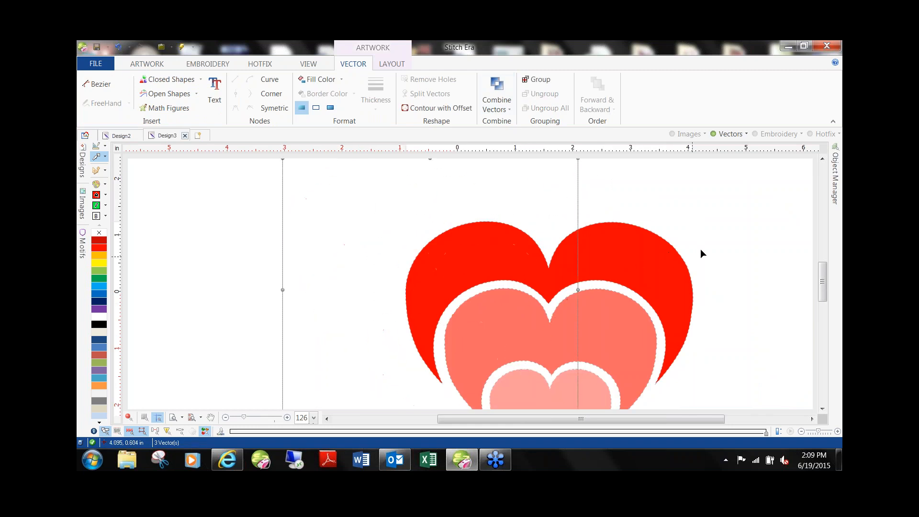
left_click(504, 286)
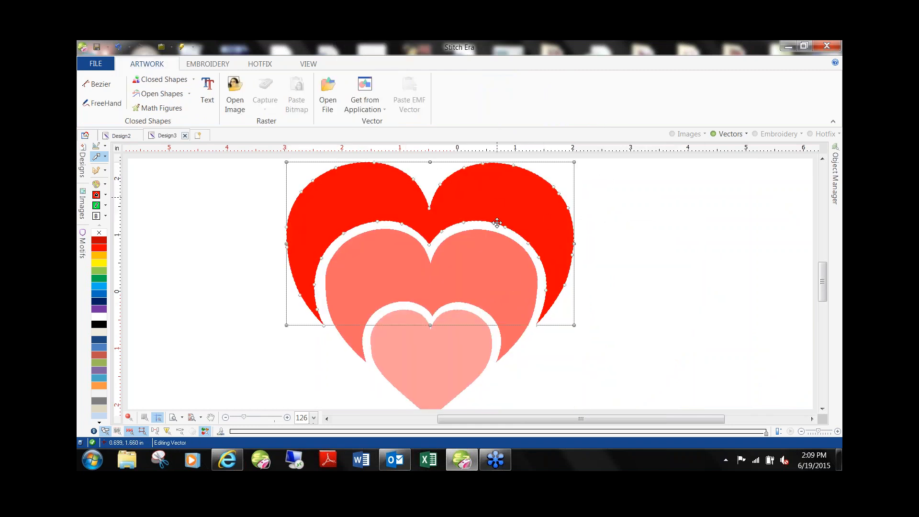
Step: Fill the large red heart with an HF Uniform Fill using bead 10 and display the beads realistically
left_click(446, 363)
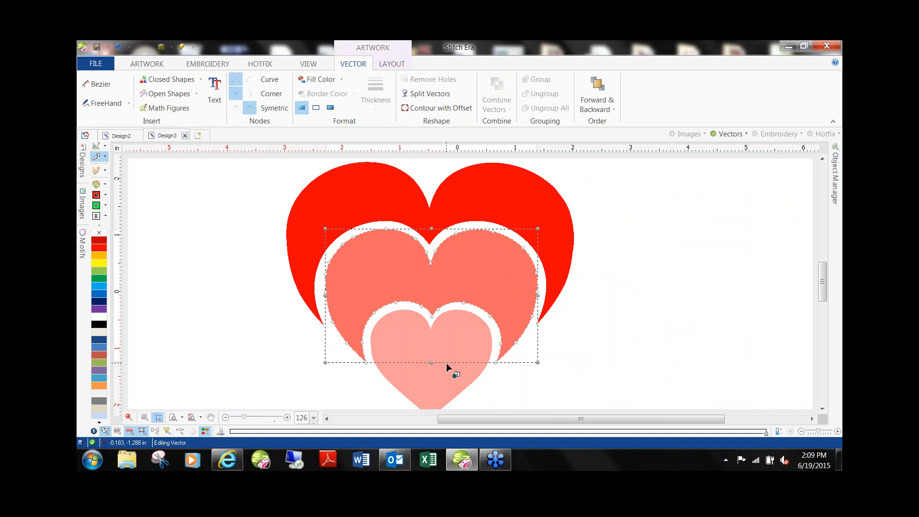
left_click(252, 305)
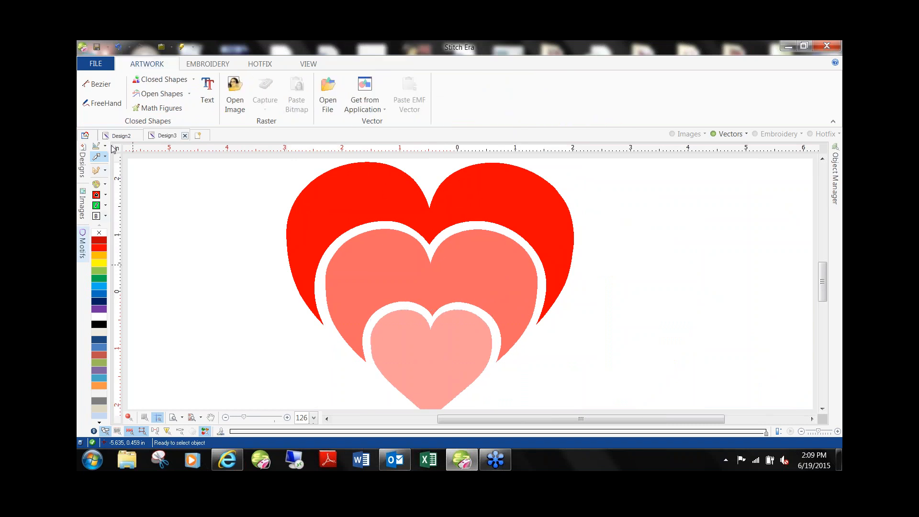
left_click(260, 65)
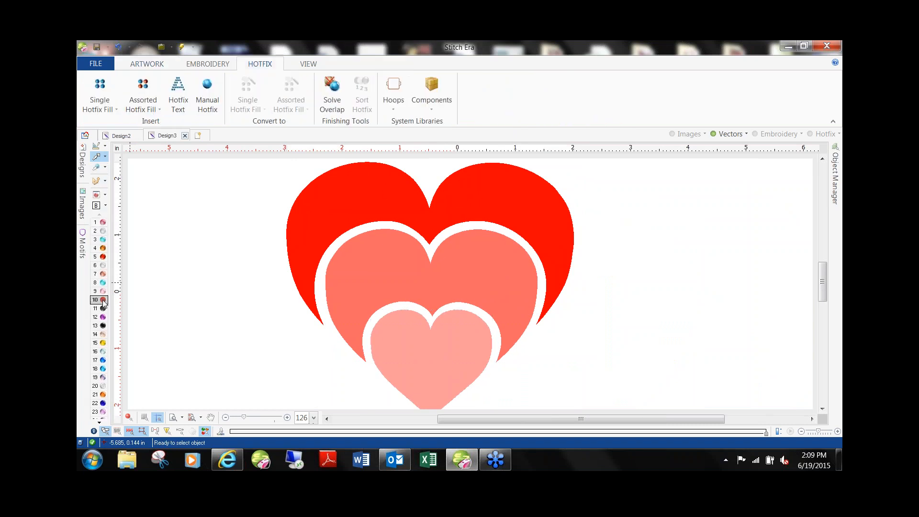
left_click(344, 203)
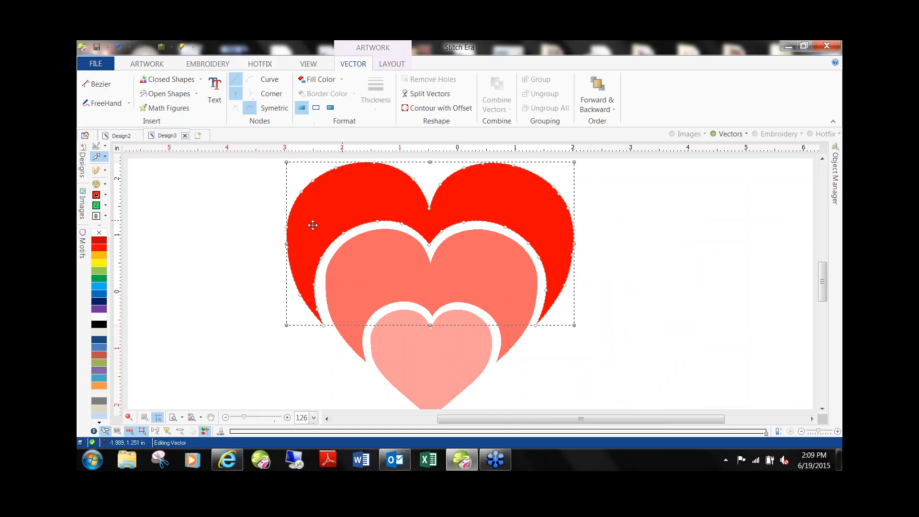
left_click(97, 170)
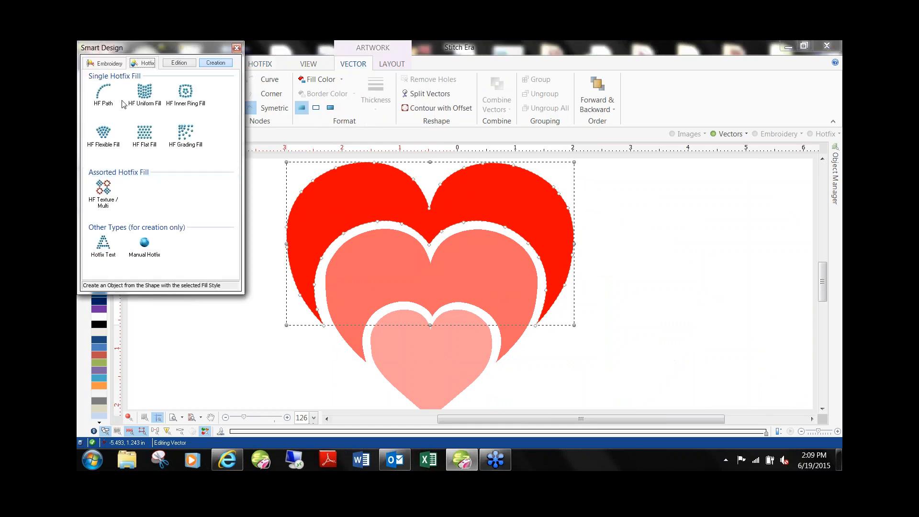
left_click(237, 48)
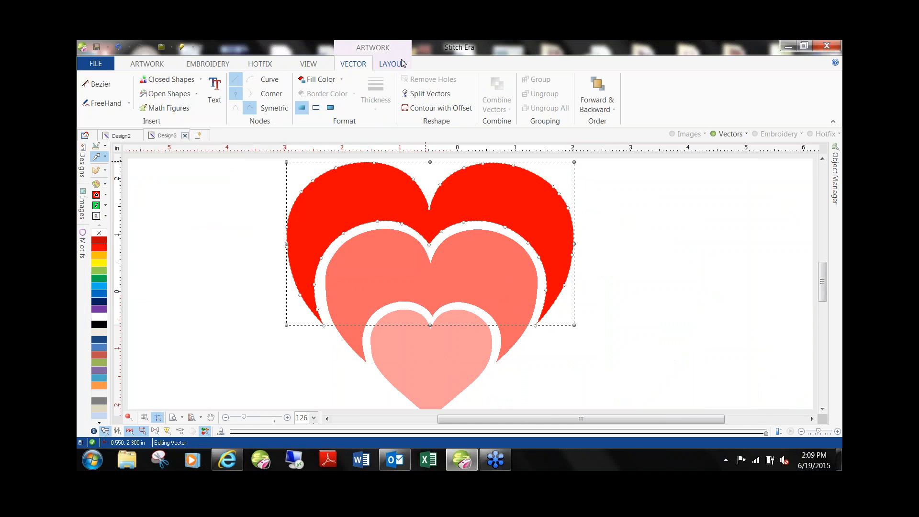
left_click(97, 170)
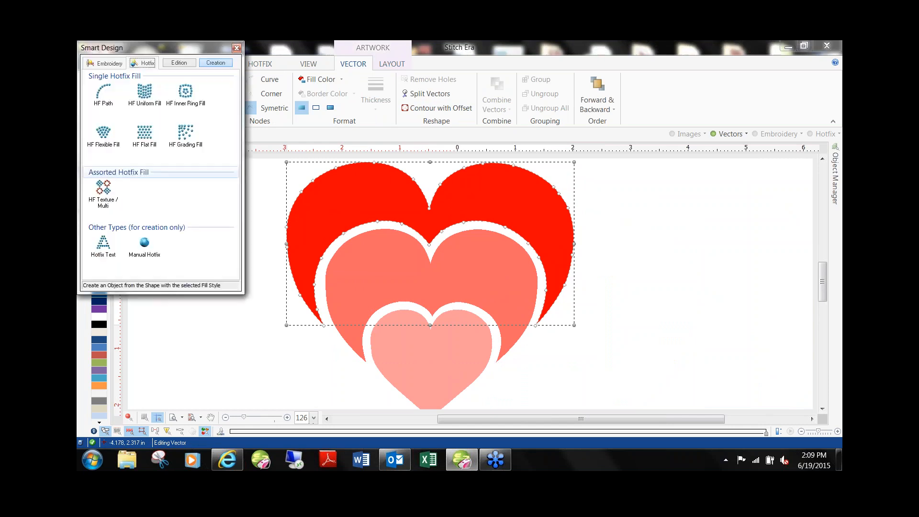
left_click(146, 96)
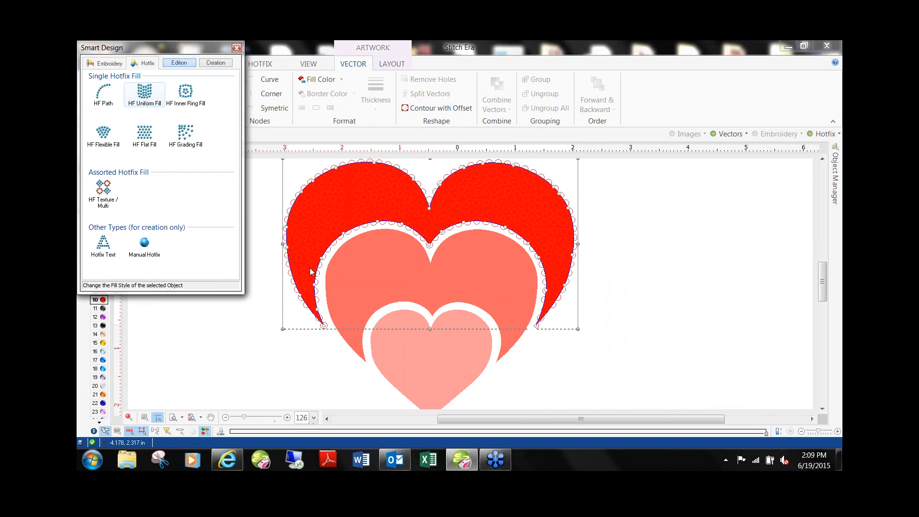
left_click(128, 418)
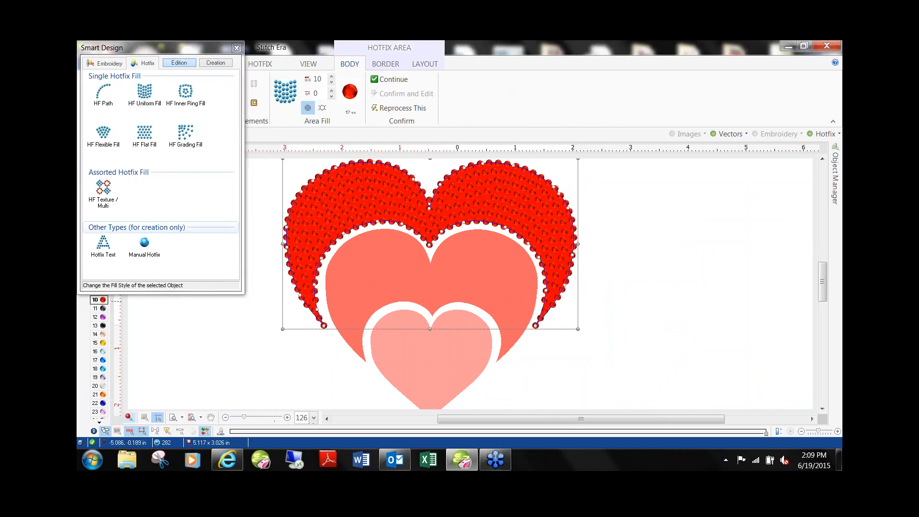
left_click(237, 48)
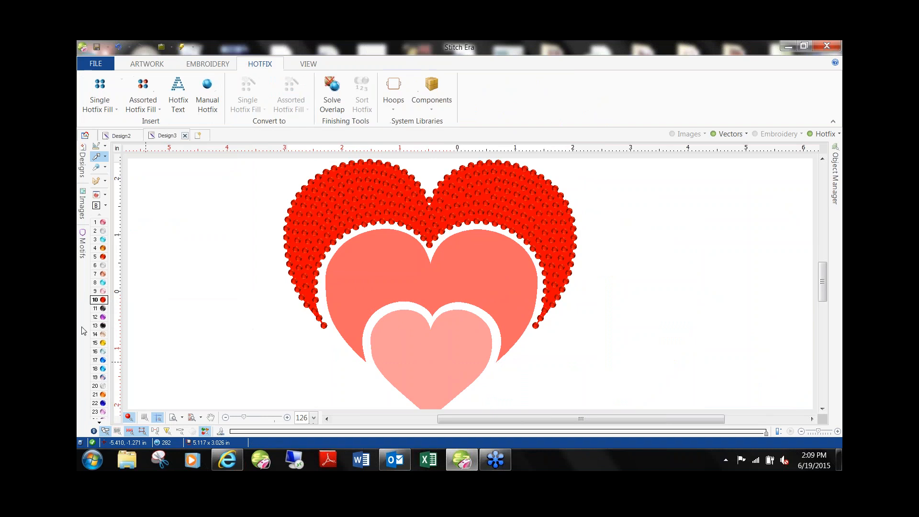
Step: Fill the middle heart with an HF Uniform Fill using bead 1
left_click(103, 223)
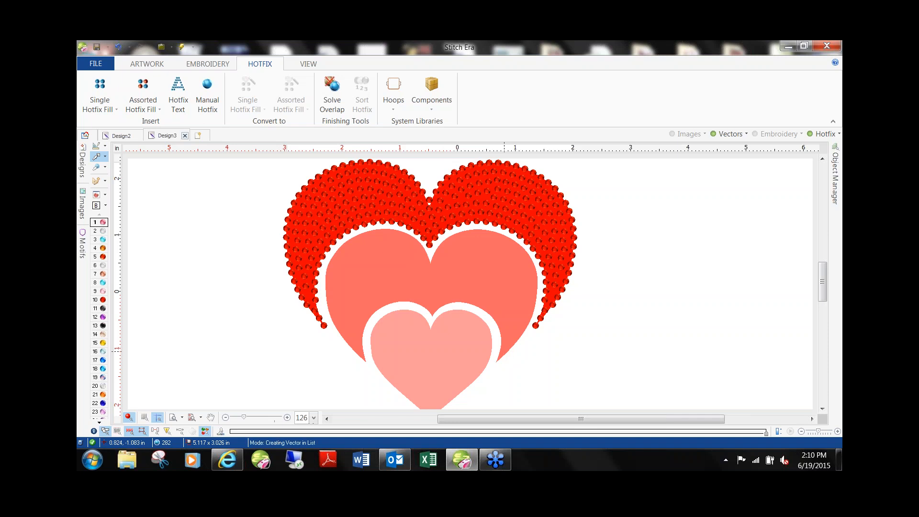
left_click(503, 354)
left_click(95, 185)
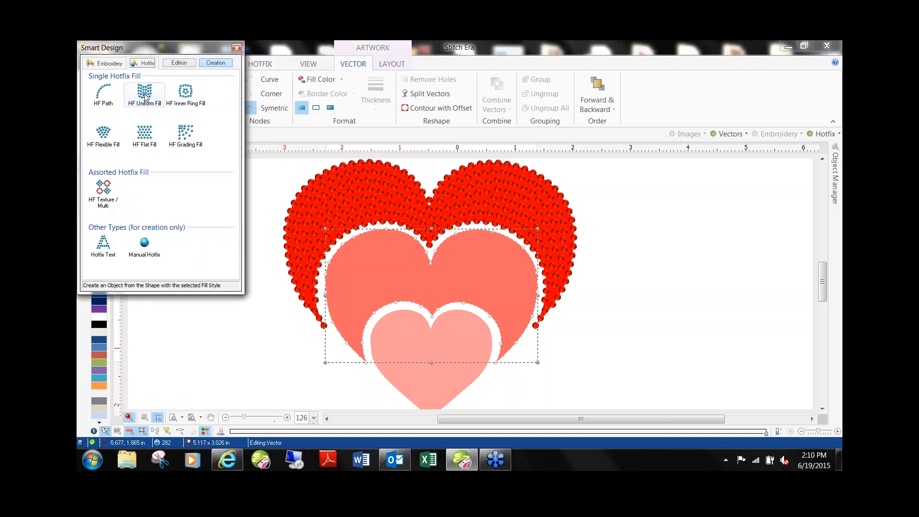
left_click(145, 97)
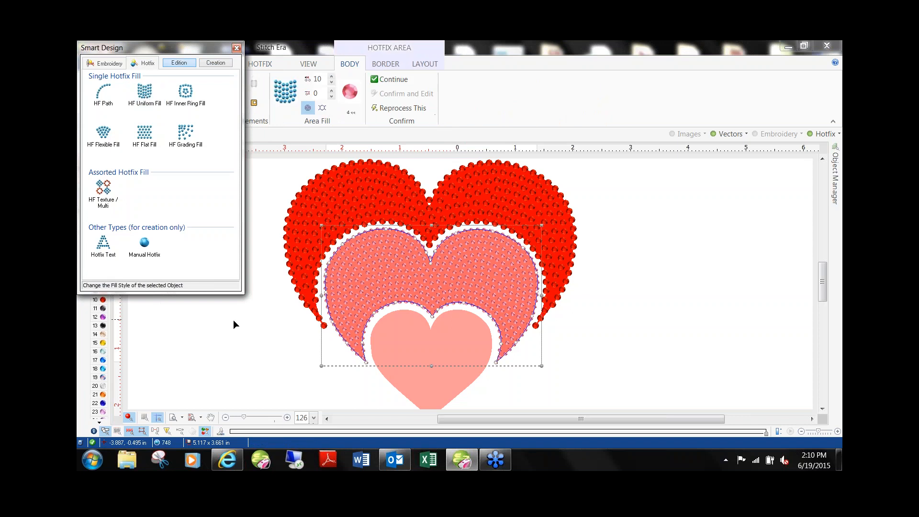
left_click(236, 48)
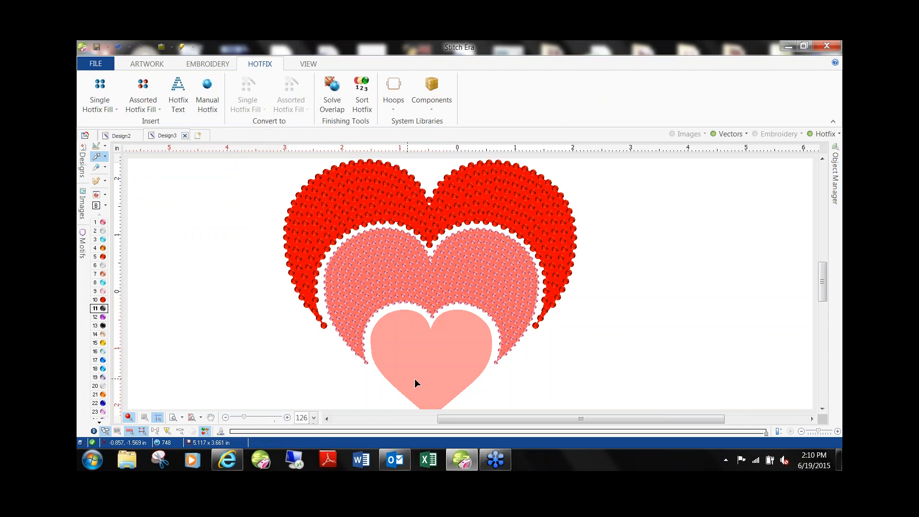
Step: Fill the small front heart with an HF Uniform Fill using bead 11 and set its bead spacing to 4
left_click(433, 398)
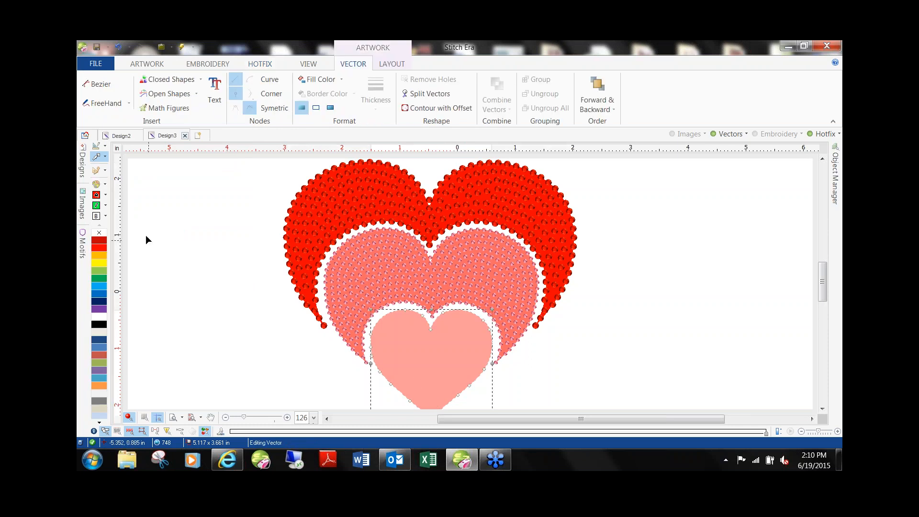
left_click(101, 168)
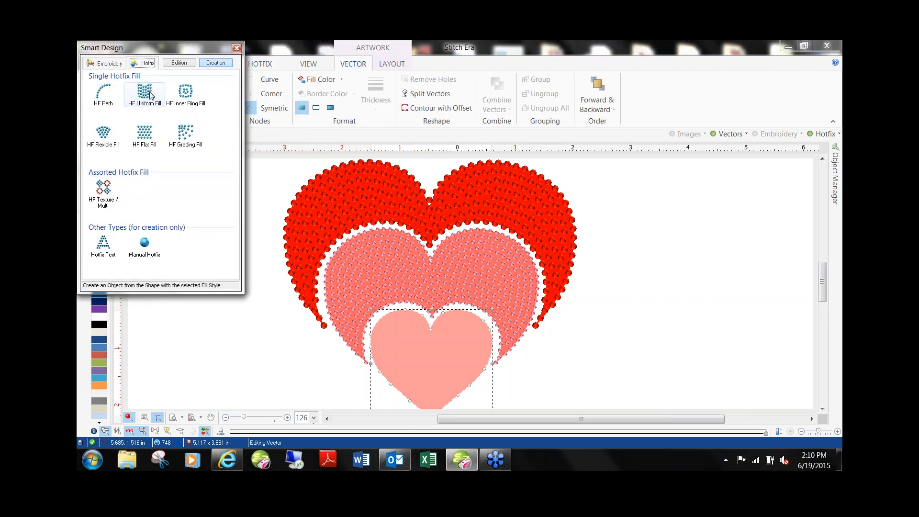
left_click(158, 108)
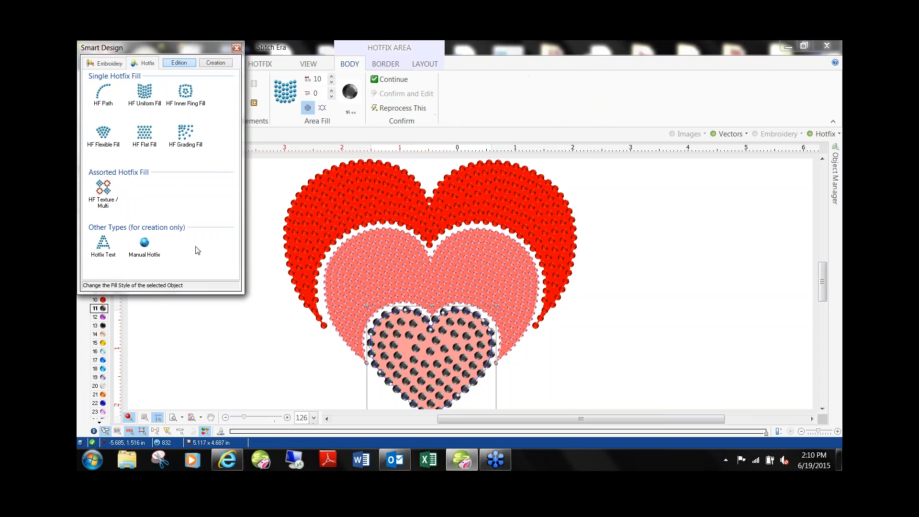
left_click(236, 48)
double_click(317, 79)
type("2")
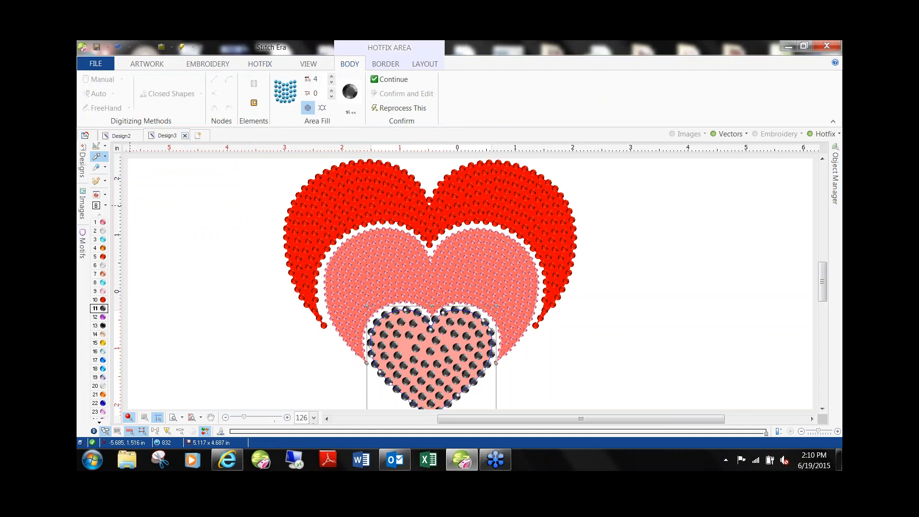
key("Return")
left_click(203, 326)
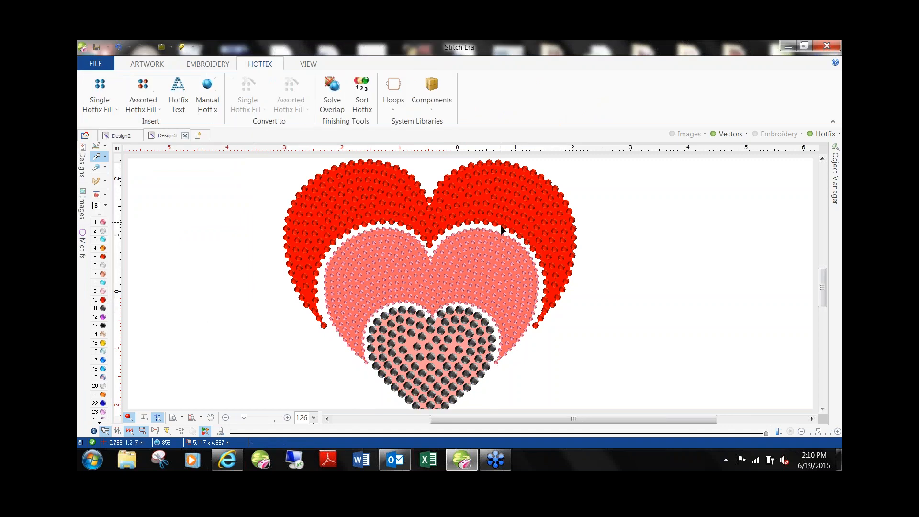
scroll(501, 226, "down", 3)
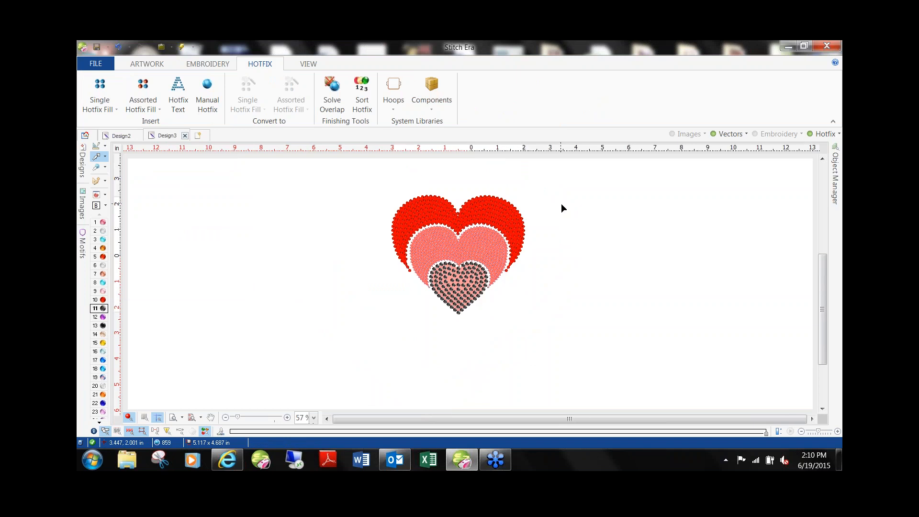
left_click(457, 288)
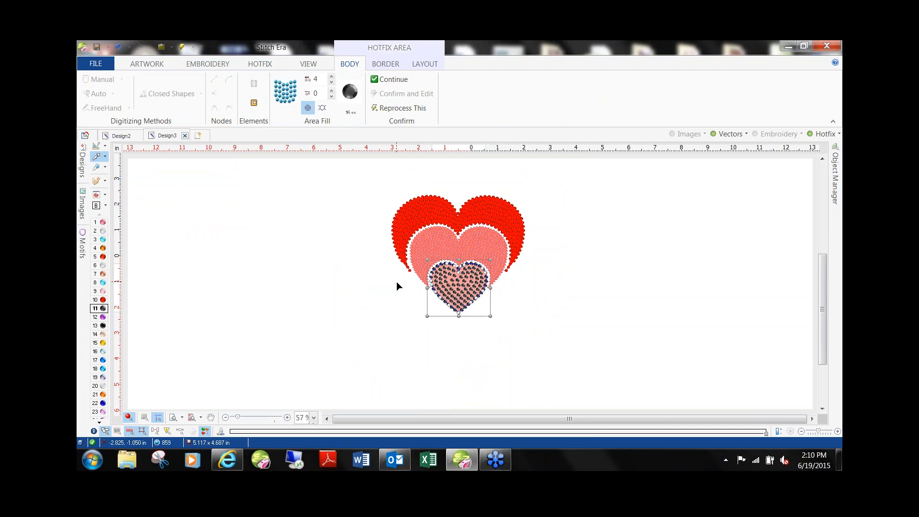
left_click(584, 234)
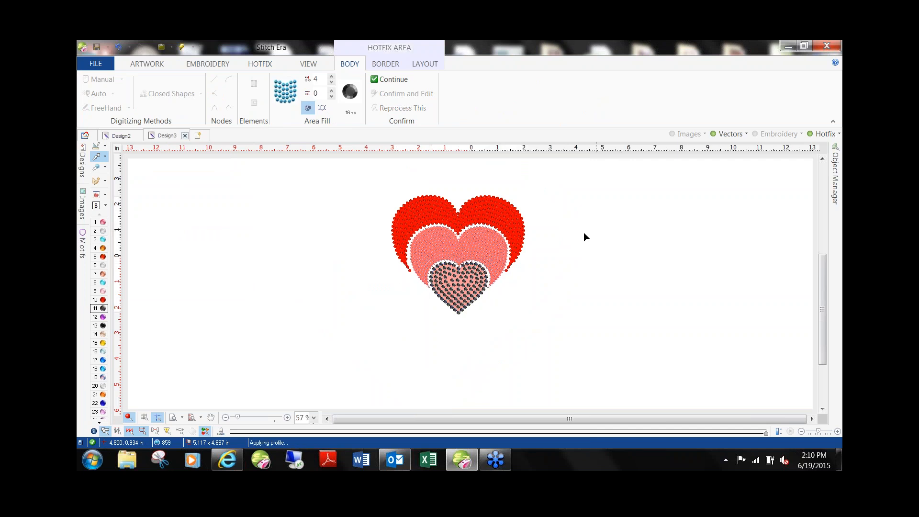
Step: Delete the hotfix fills of the small, middle and large hearts, keeping the vector artwork
scroll(546, 218, "up", 4)
left_click(511, 199)
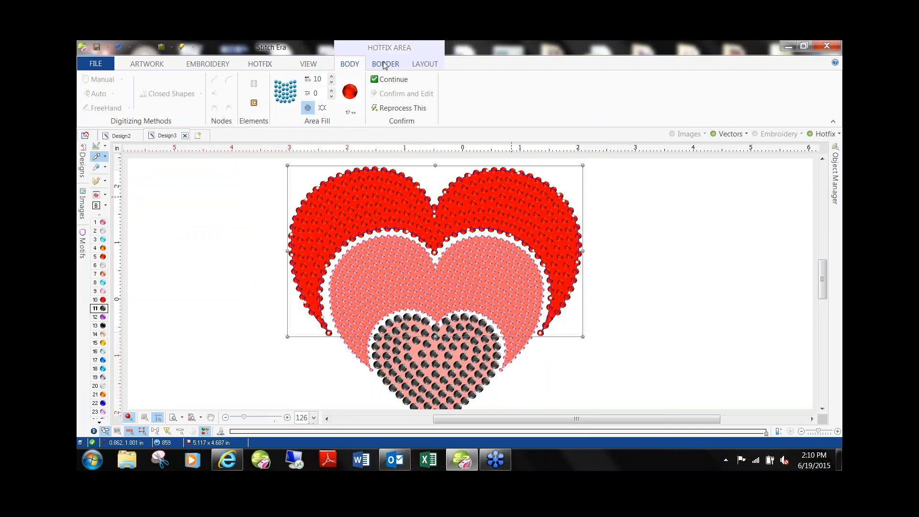
left_click(412, 345)
left_click(413, 344)
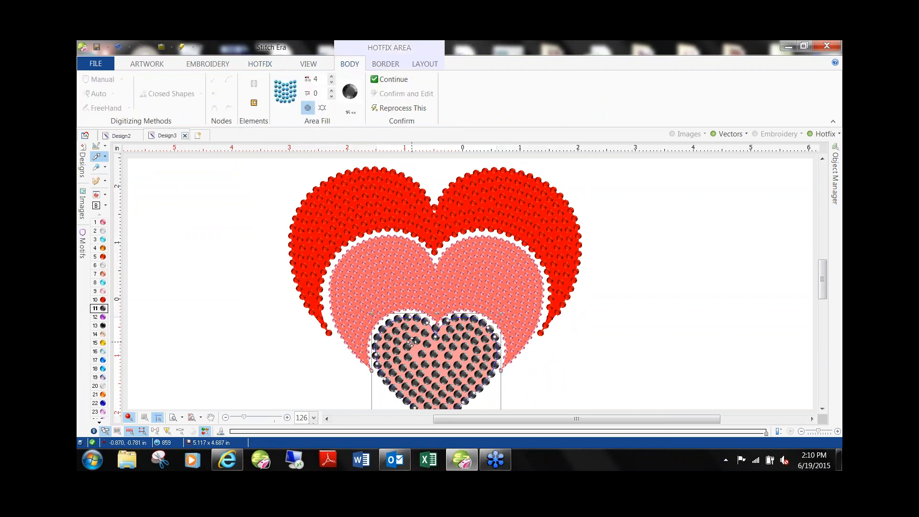
key("Delete")
left_click(525, 292)
key("Delete")
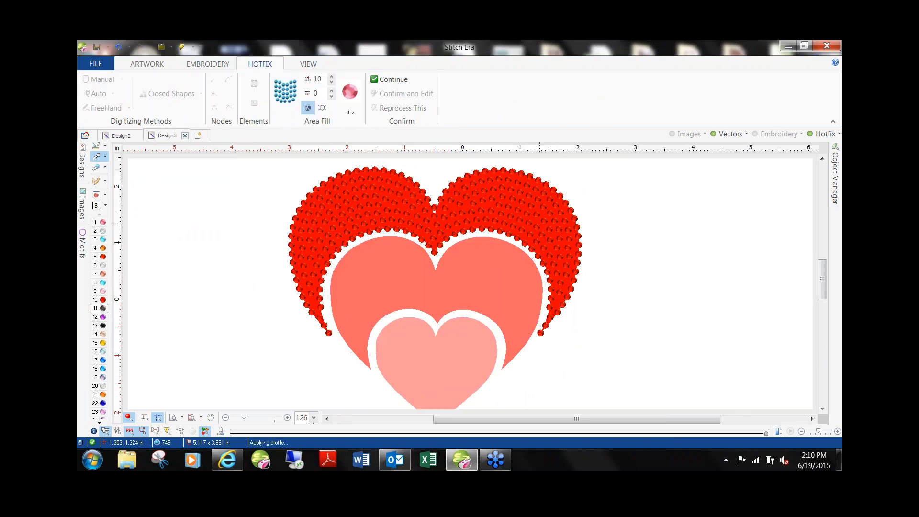
left_click(507, 288)
key("Delete")
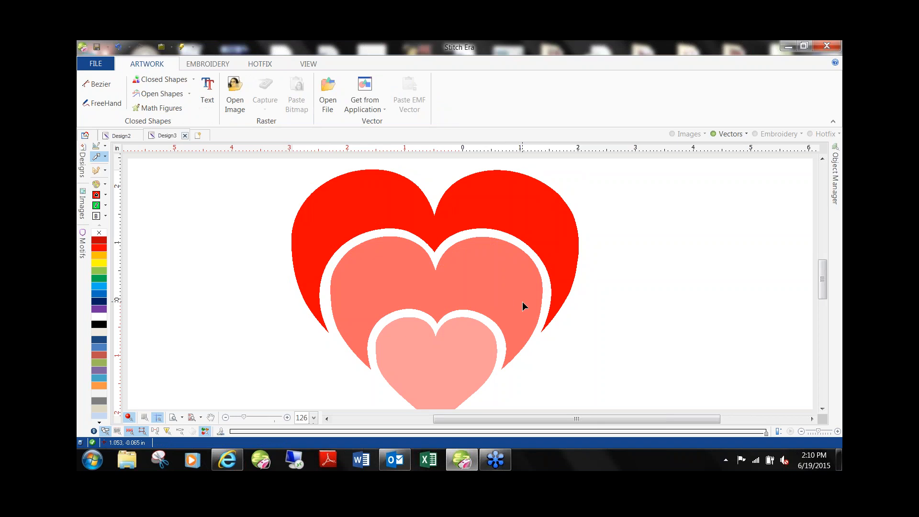
Step: Reshape the left lobe of the large red heart by pulling three of its upper outline nodes outward
scroll(622, 262, "down", 2)
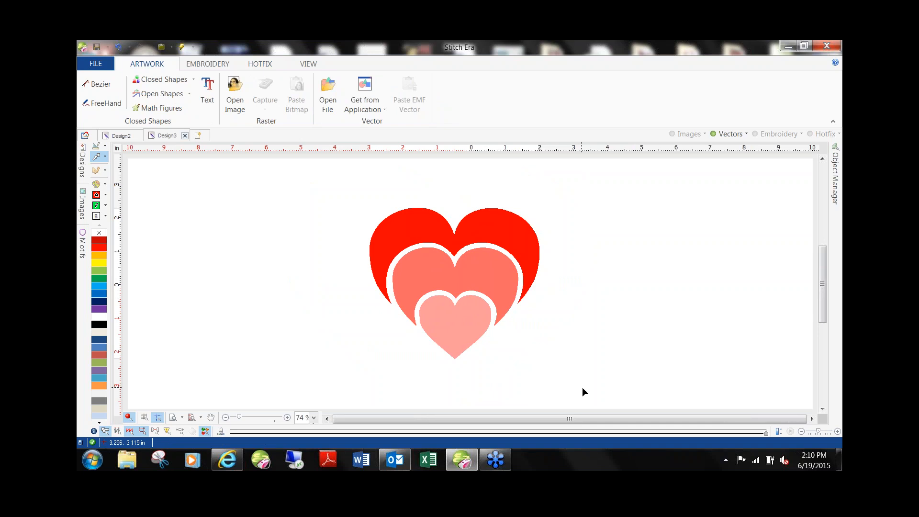
left_click(430, 227)
scroll(433, 233, "up", 3)
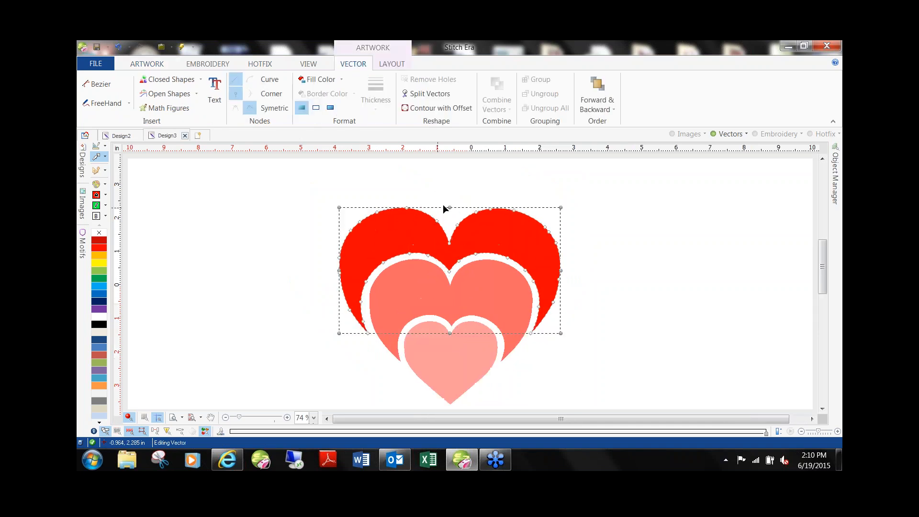
left_click_drag(435, 237, 444, 205)
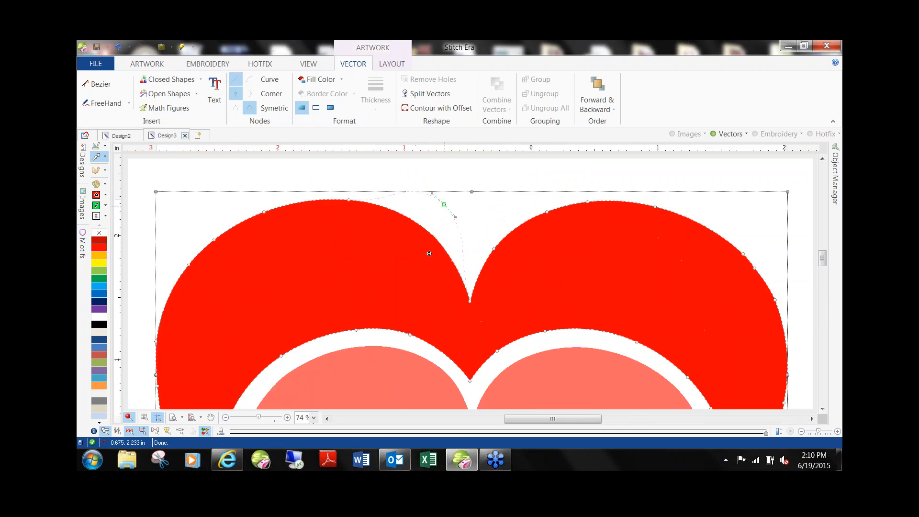
left_click_drag(350, 201, 340, 161)
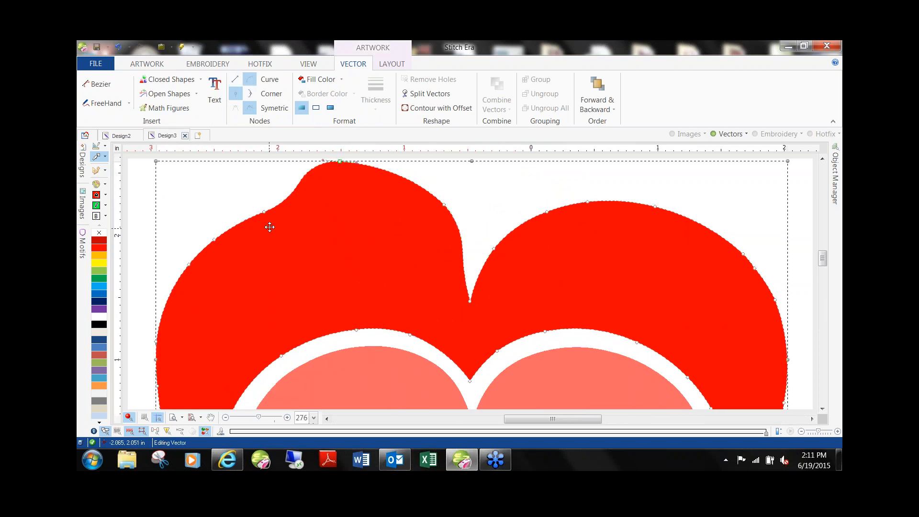
left_click_drag(265, 212, 213, 181)
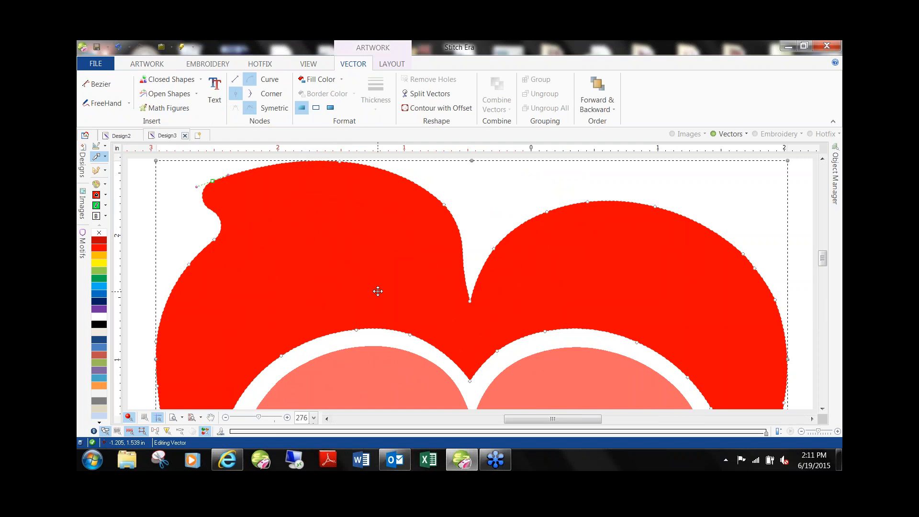
scroll(378, 292, "down", 2)
Step: Return to Design2, hide its hotfix objects and set the workspace background colour to black
left_click(120, 136)
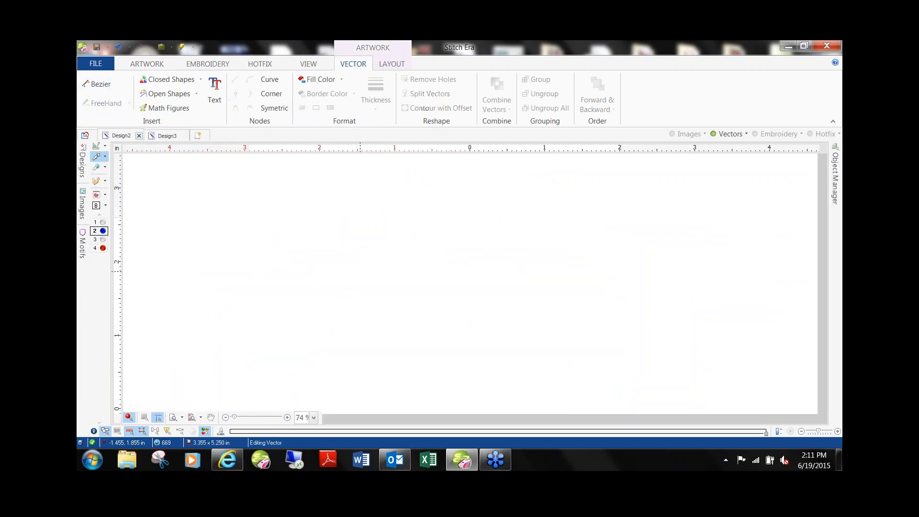
left_click(817, 136)
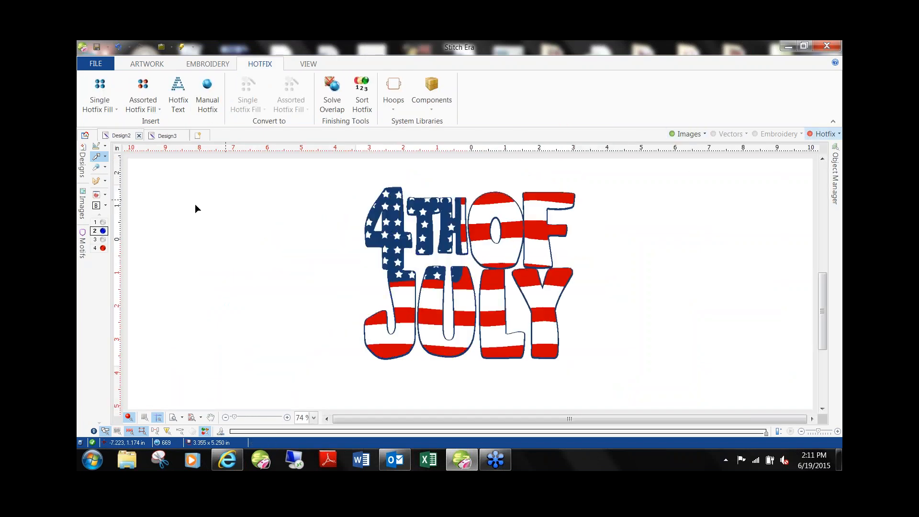
left_click(96, 206)
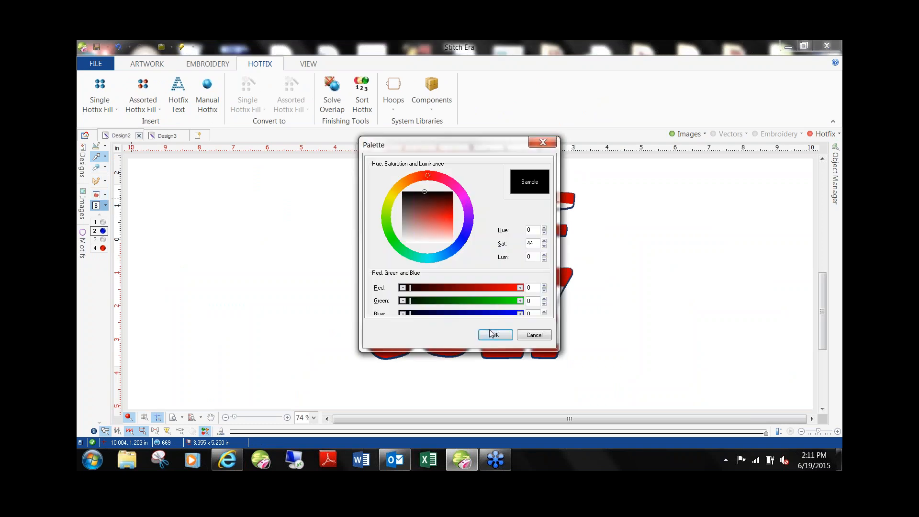
left_click(491, 334)
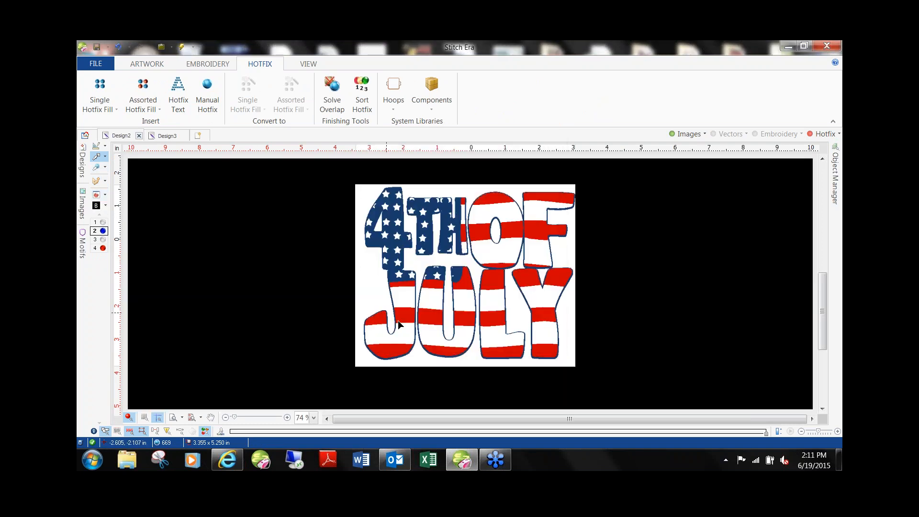
Step: Try converting the 4th of July clip art to vectors with the current vectorizer settings, then undo the conversion
left_click(567, 245)
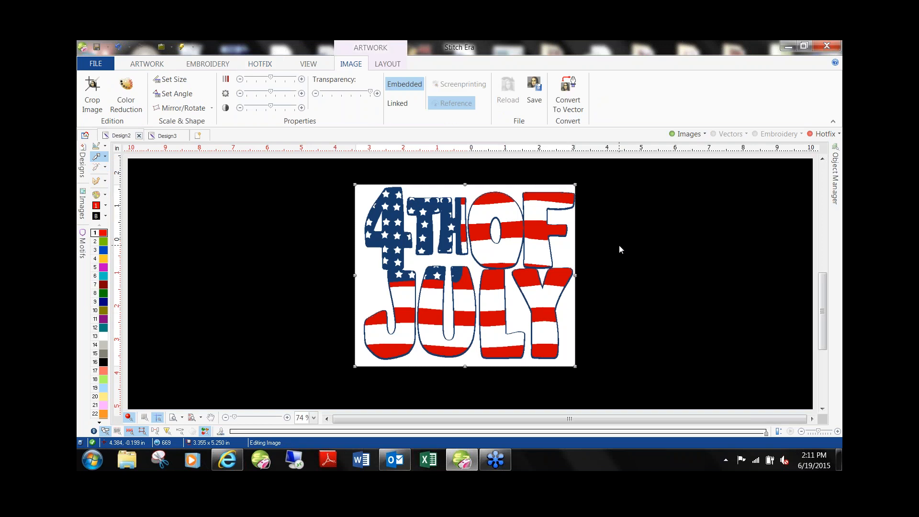
left_click(98, 159)
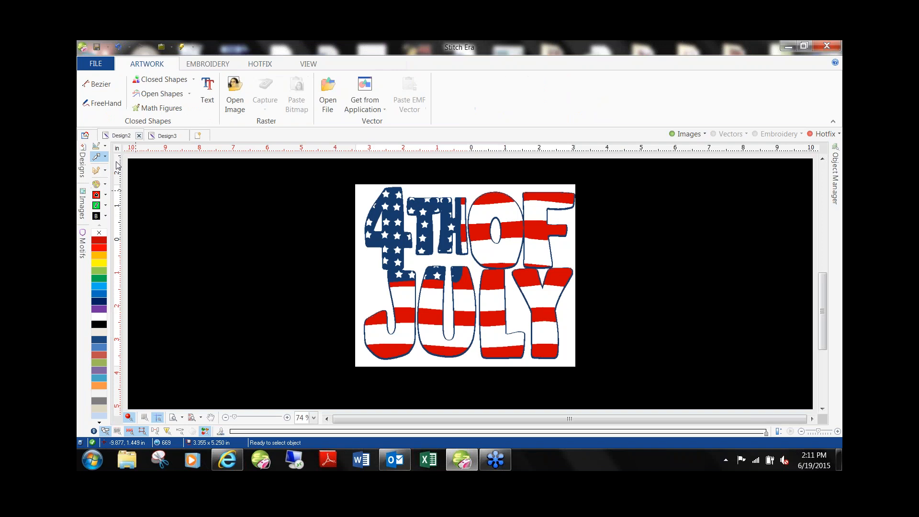
left_click(431, 255)
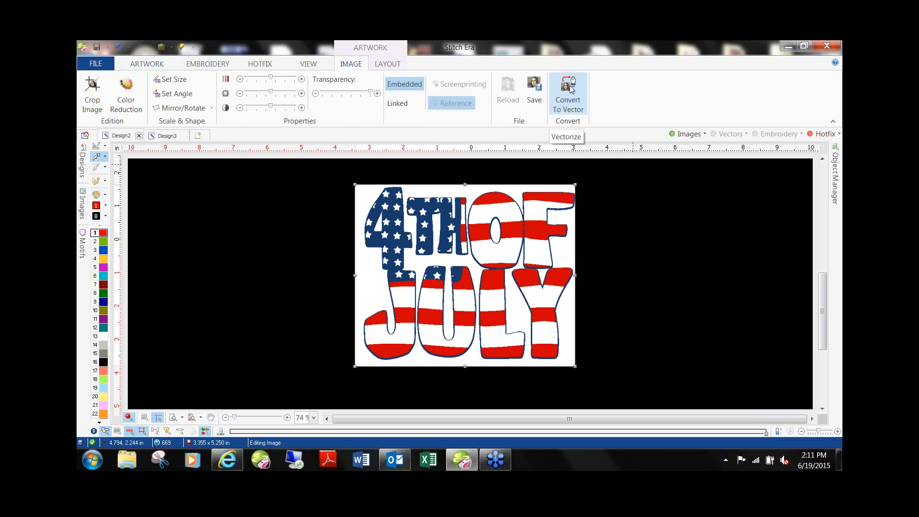
left_click(571, 89)
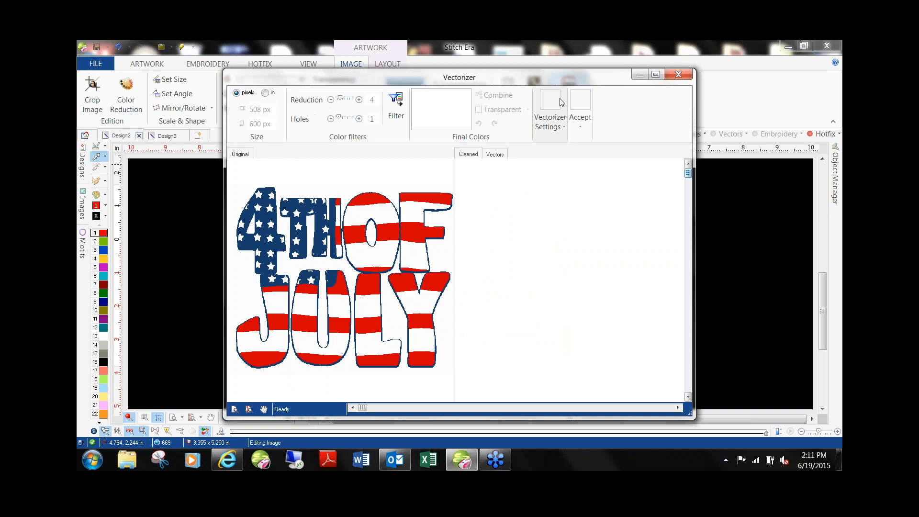
left_click(556, 102)
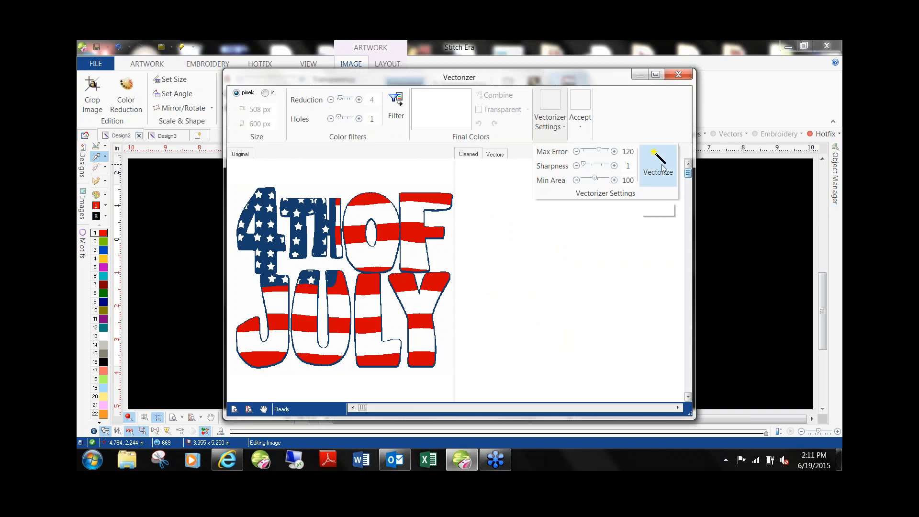
left_click(658, 166)
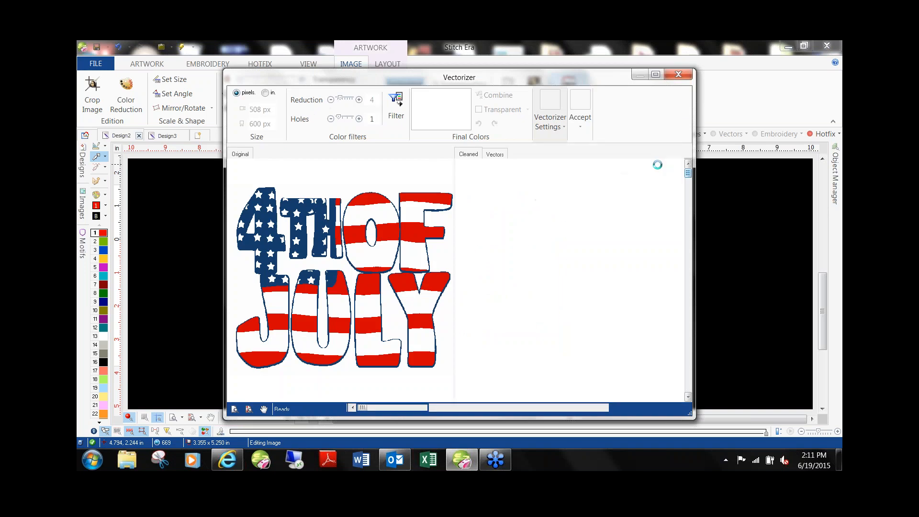
left_click(579, 107)
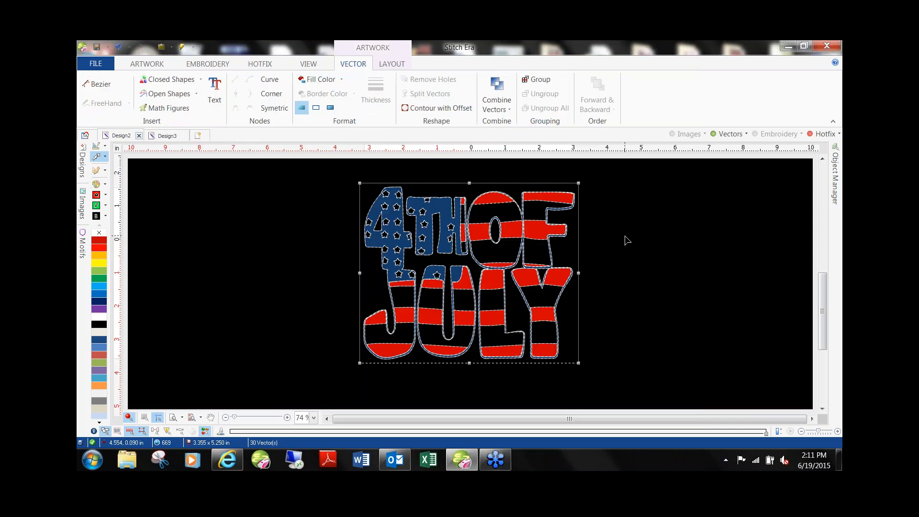
left_click(475, 235)
left_click(594, 243)
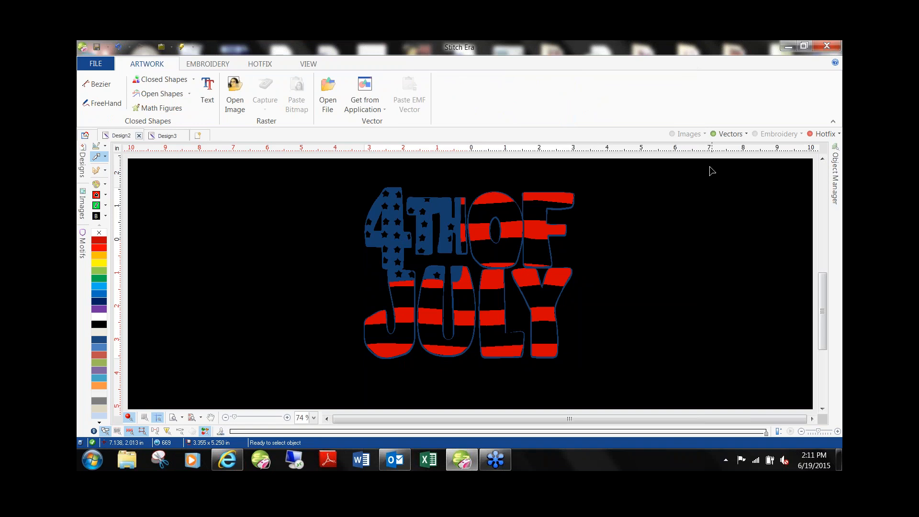
key("ctrl+z")
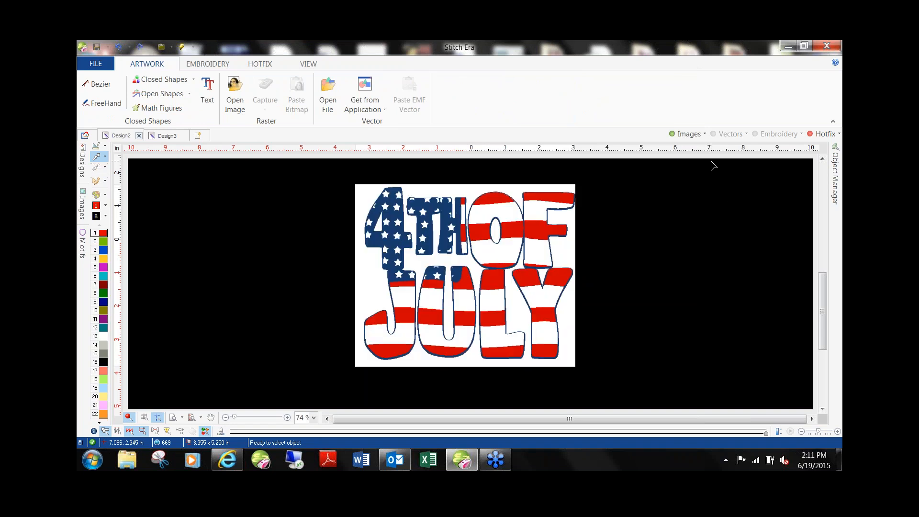
Step: Show the hotfix objects, hide the images and delete all the hotfix beads of the 4th of July design
left_click(822, 135)
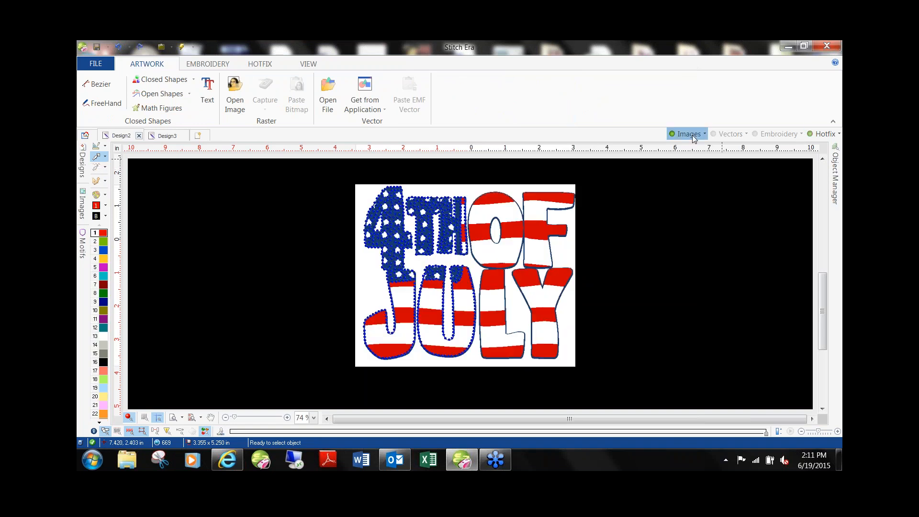
left_click_drag(543, 334, 574, 378)
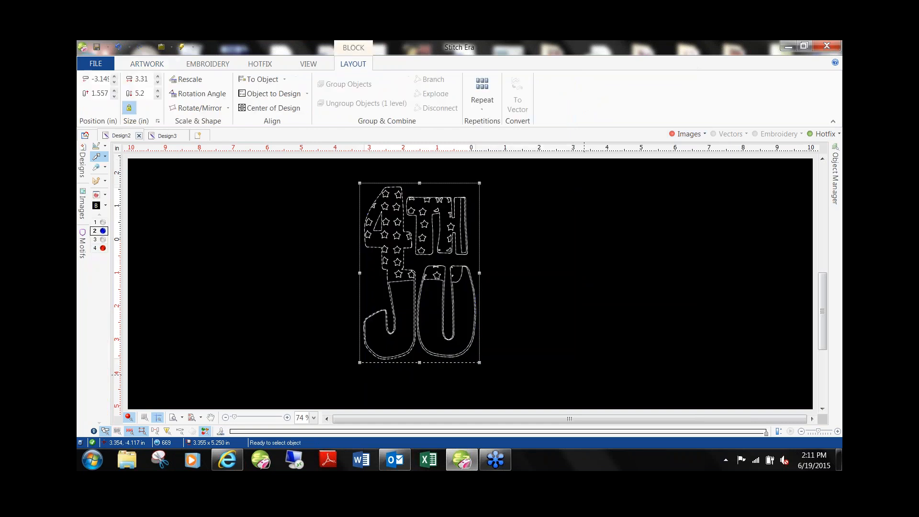
left_click(823, 136)
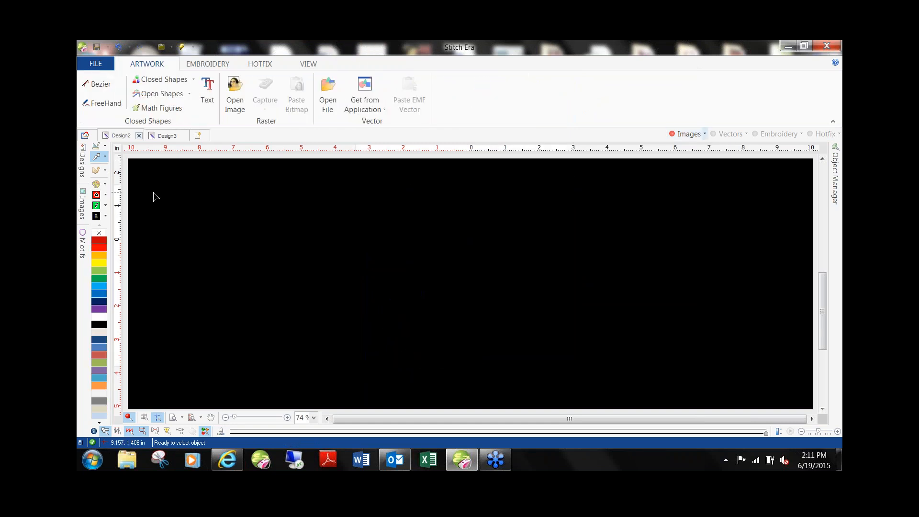
Step: Place the cowboy raster image from the image library on the design and delete the 4th of July clip art behind it
left_click(83, 203)
left_click(136, 164)
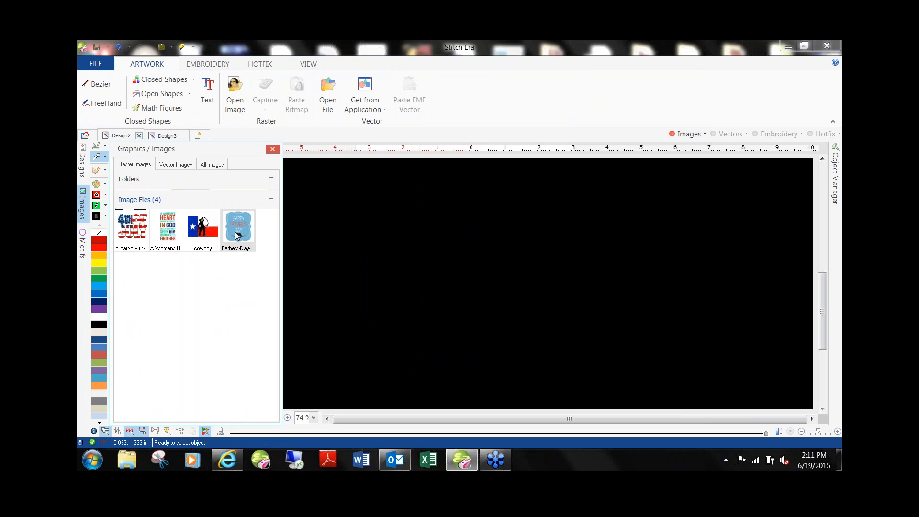
left_click_drag(206, 227, 481, 264)
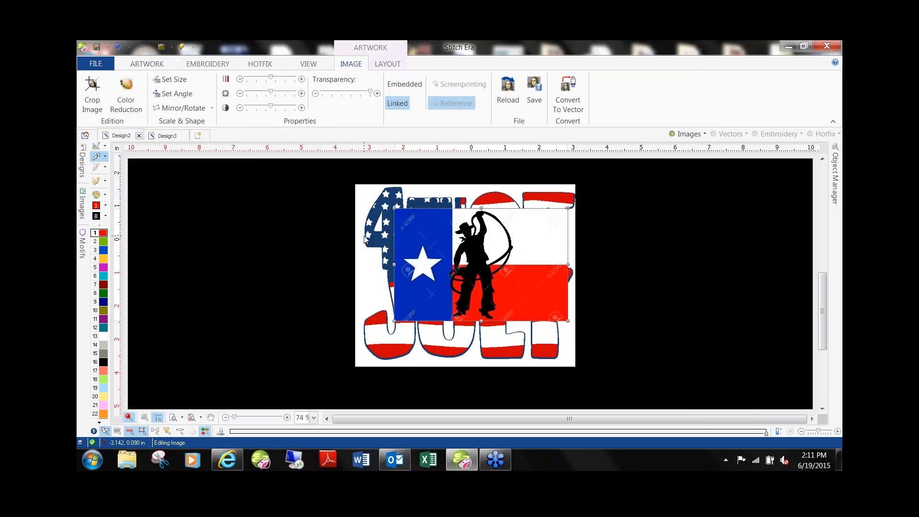
key("Delete")
key("Delete")
left_click(511, 252)
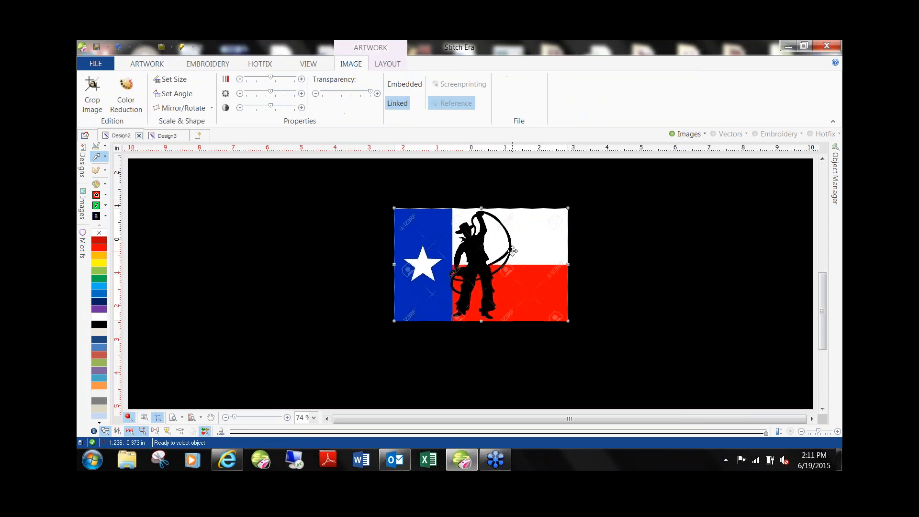
Step: Inspect the watermarks around the star and cowboy, and move the cowboy flag image slightly to the left
scroll(496, 264, "up", 2)
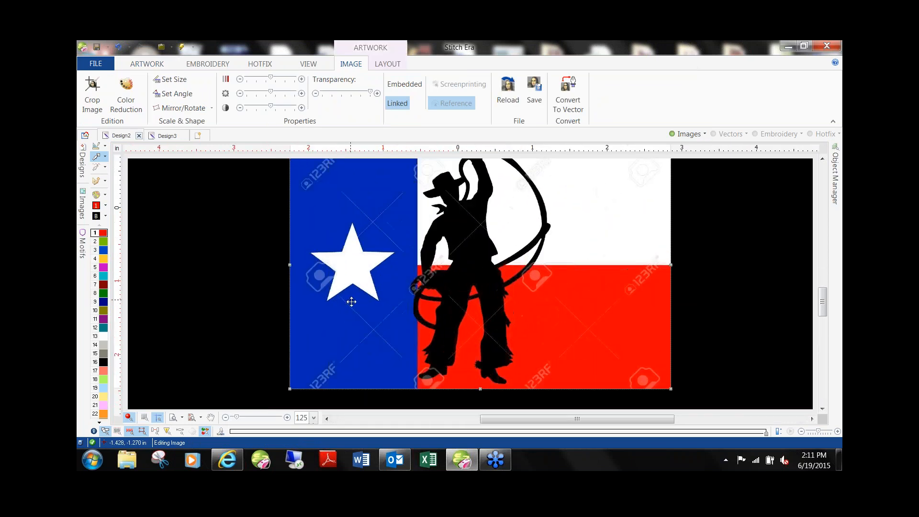
scroll(355, 312, "up", 1)
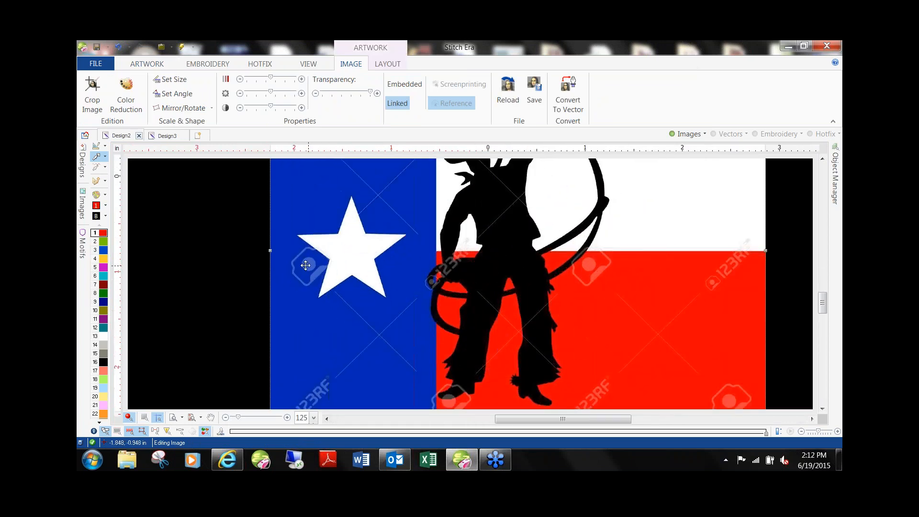
scroll(627, 287, "down", 2)
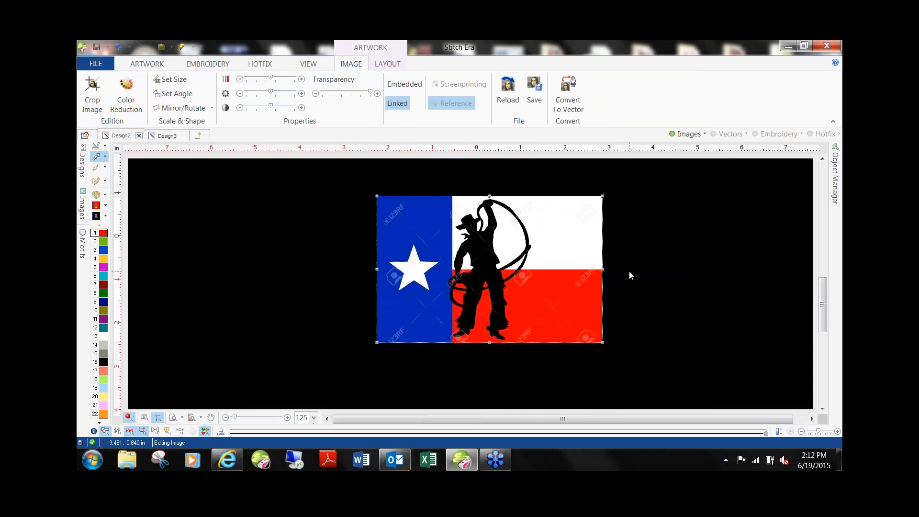
left_click_drag(546, 266, 529, 267)
left_click(590, 267)
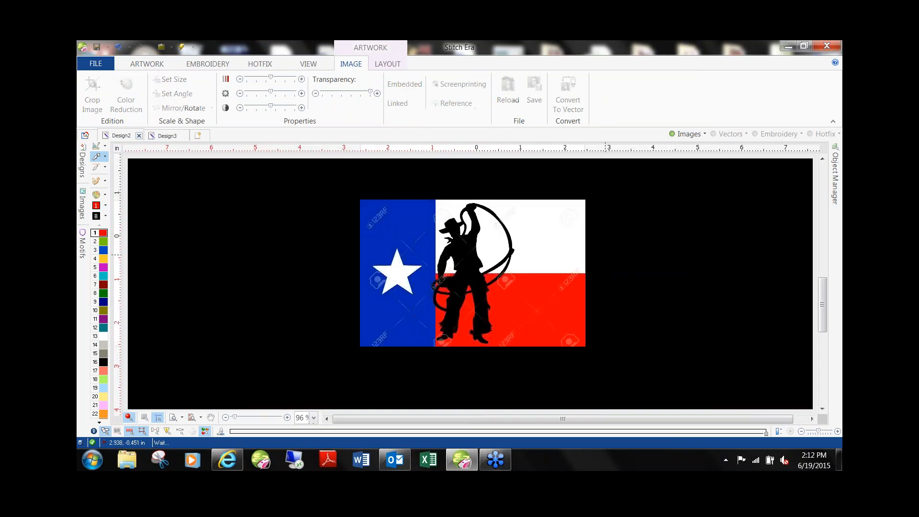
Step: Reduce the cowboy flag image to 4 colors with the color reduction filter and accept the filtered image
left_click(523, 280)
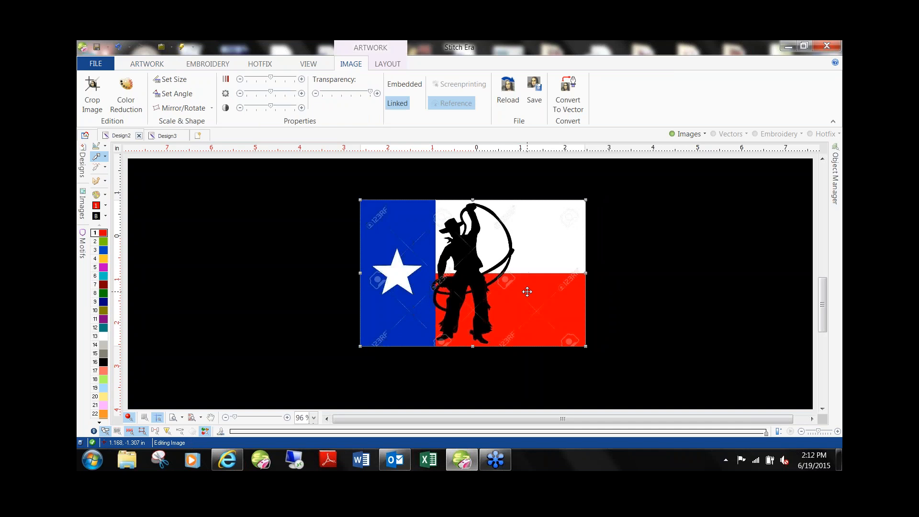
left_click(126, 93)
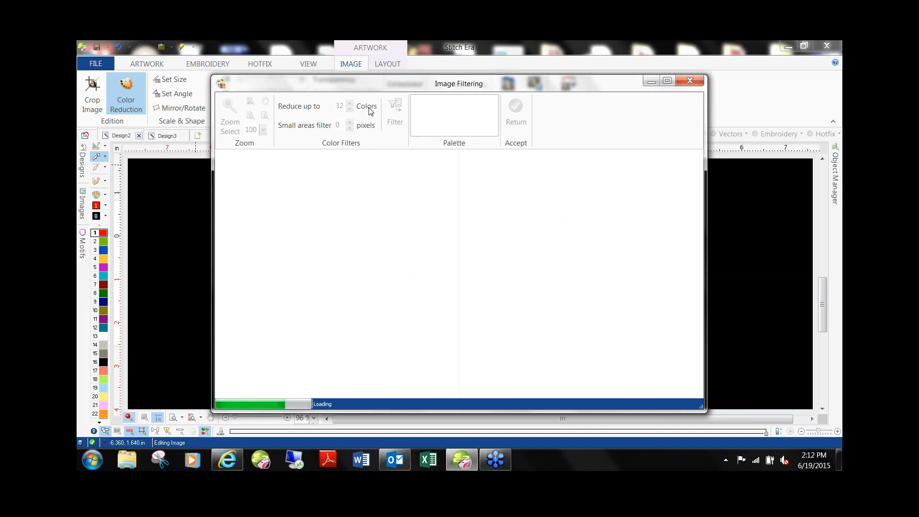
left_click(388, 112)
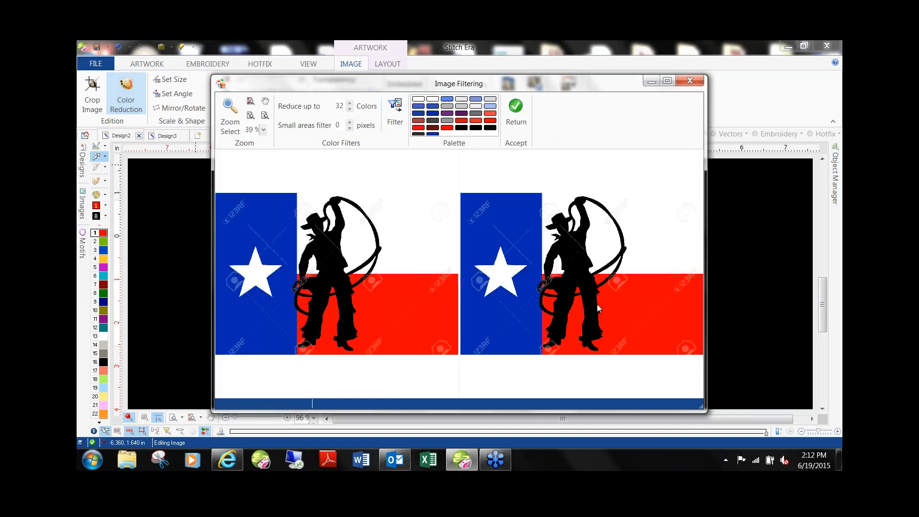
double_click(339, 105)
double_click(340, 105)
left_click(397, 111)
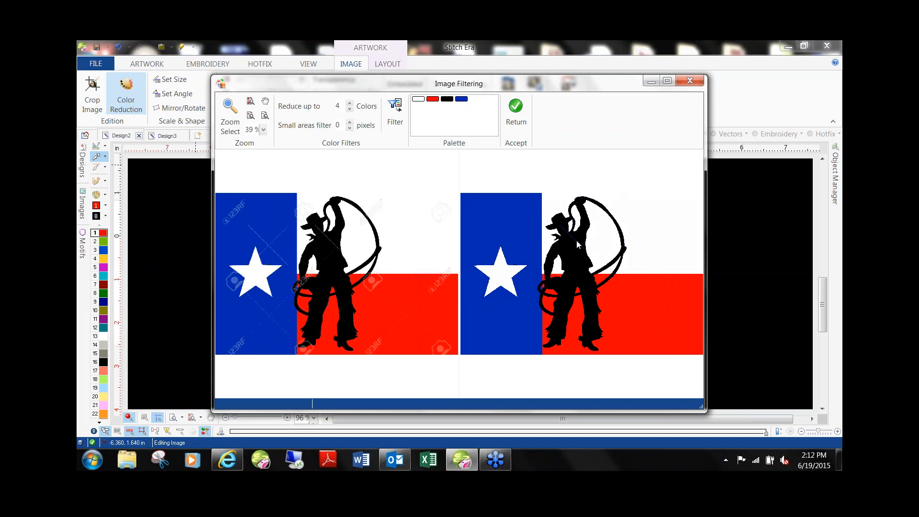
left_click(516, 111)
left_click(620, 271)
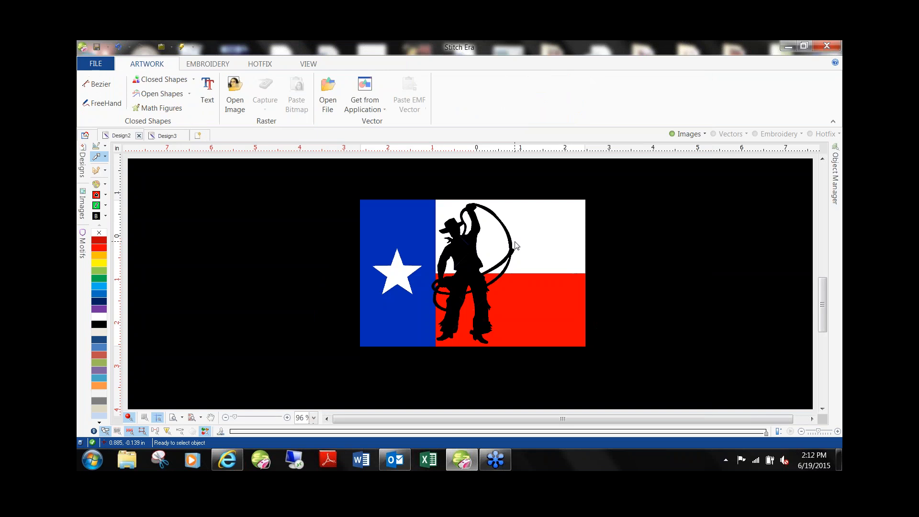
Step: Check the cowboy figure for leftover watermark lines and vectorize the color-reduced image with the current vectorizer settings
scroll(472, 243, "up", 6)
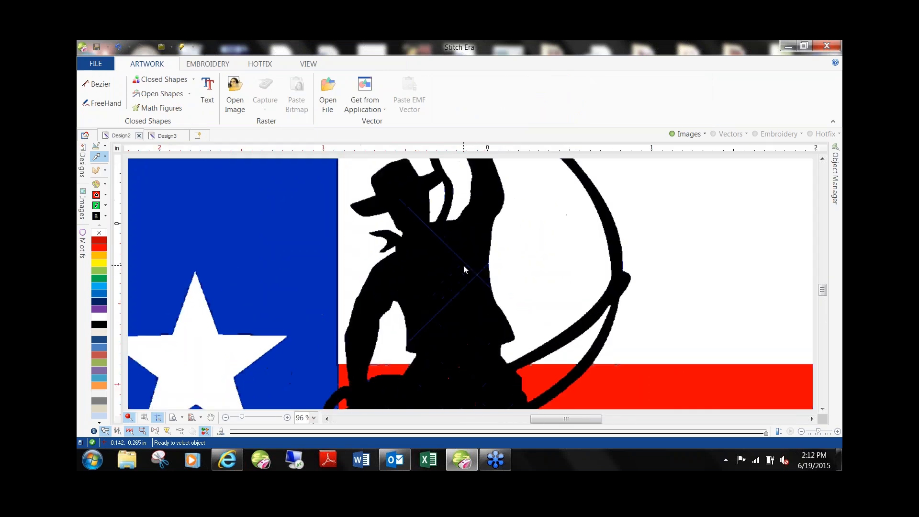
left_click(464, 263)
scroll(479, 266, "down", 5)
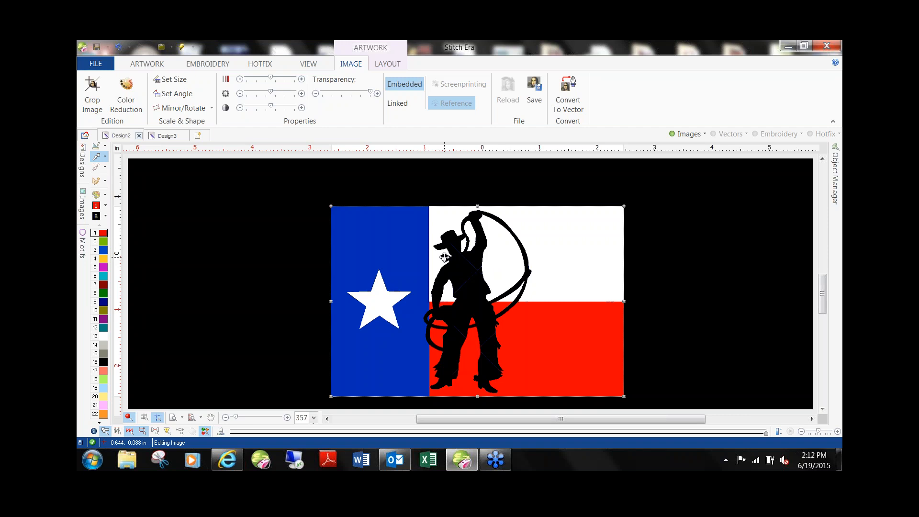
left_click(568, 89)
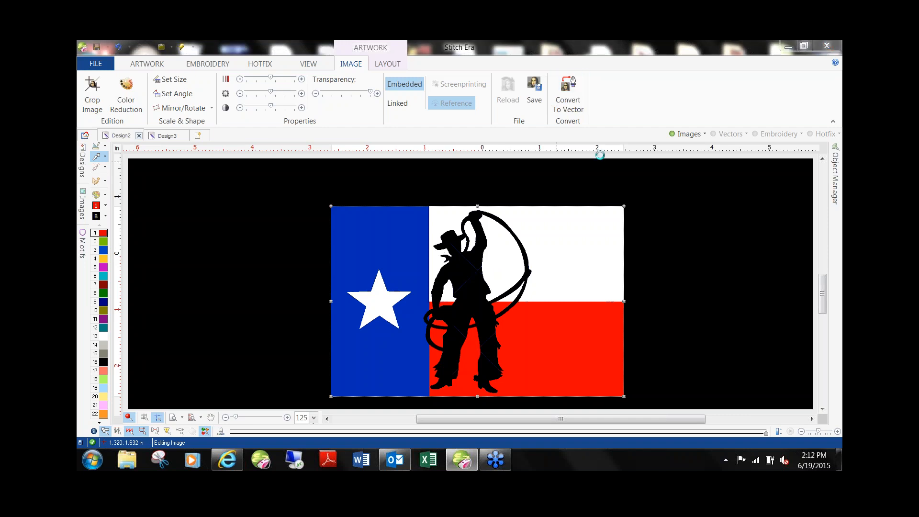
left_click(550, 107)
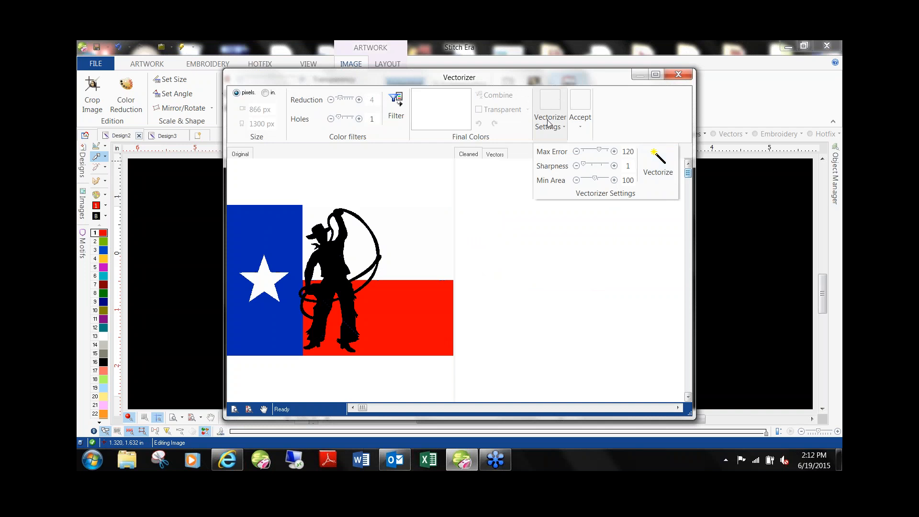
left_click(660, 167)
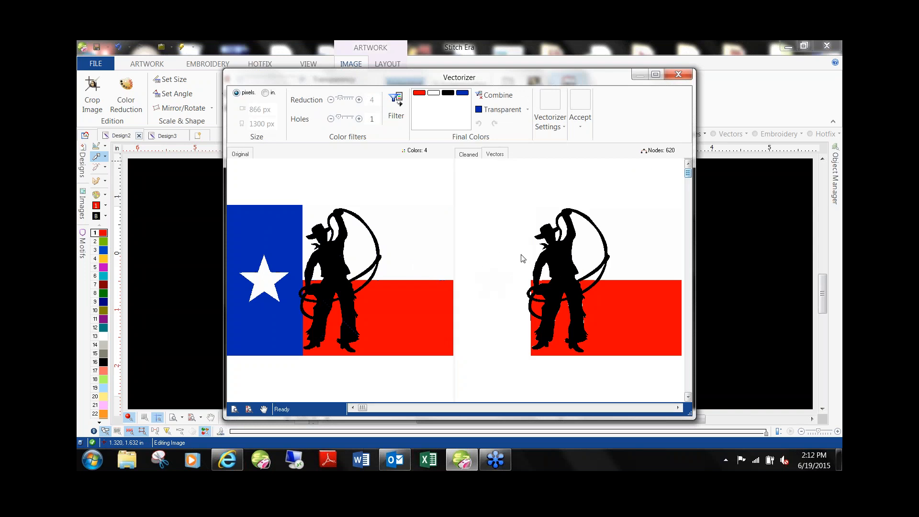
Step: Set the transparent color to none, vectorize the cowboy flag image again and return the vectors to the design
left_click(501, 112)
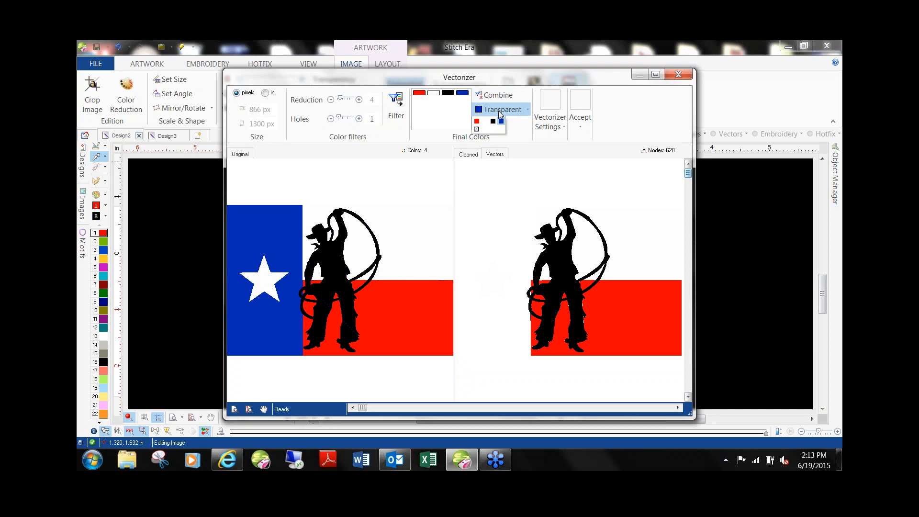
left_click(477, 128)
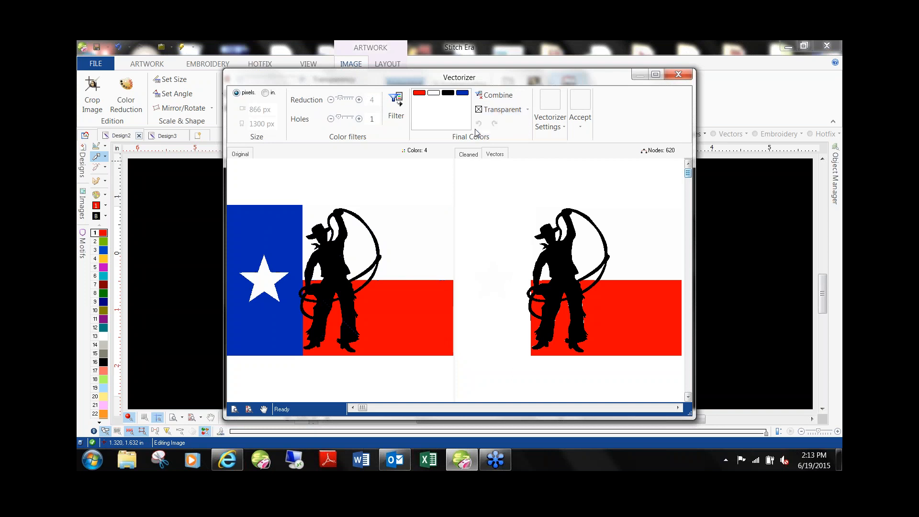
left_click(557, 137)
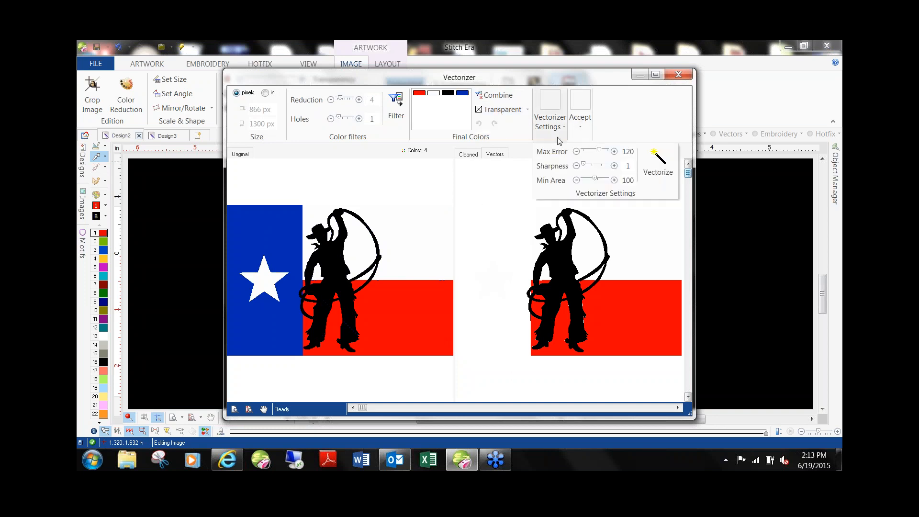
left_click(648, 161)
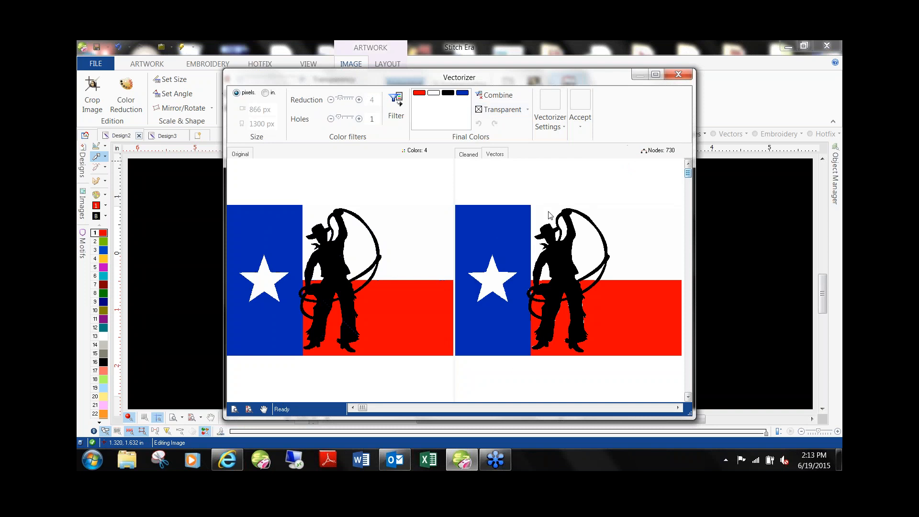
left_click(581, 104)
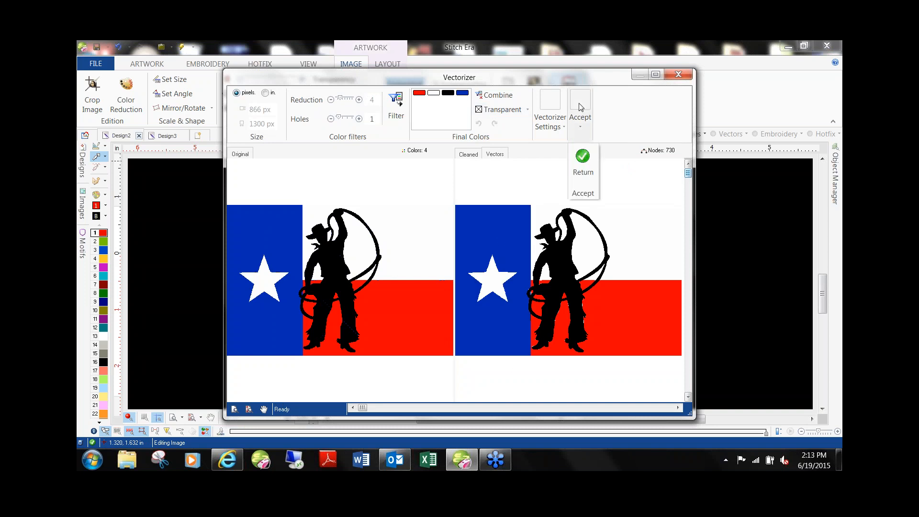
left_click(585, 165)
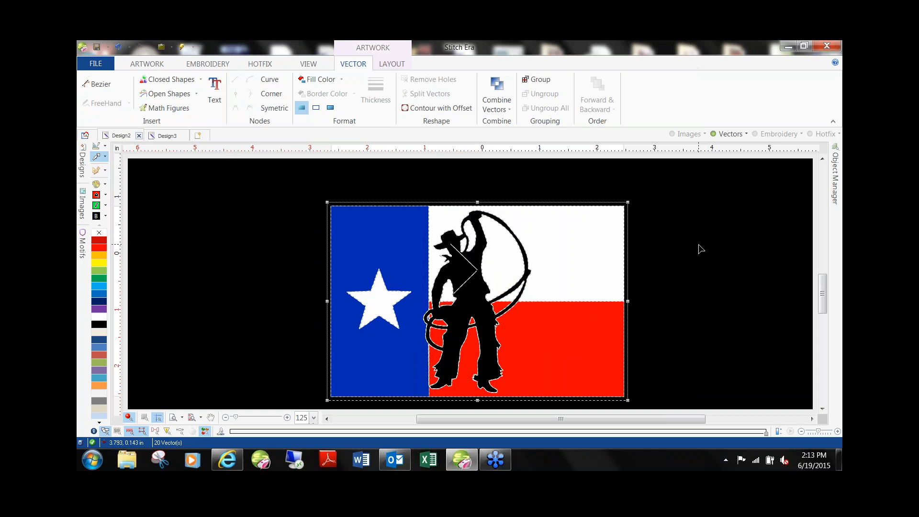
Step: Try removing the holes from the black cowboy vector and undo the removal
left_click(697, 247)
left_click(473, 267)
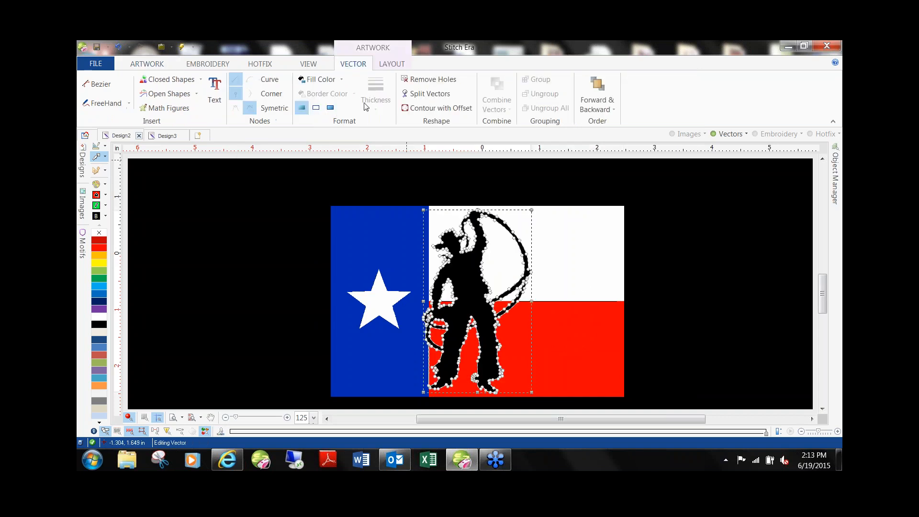
left_click(430, 79)
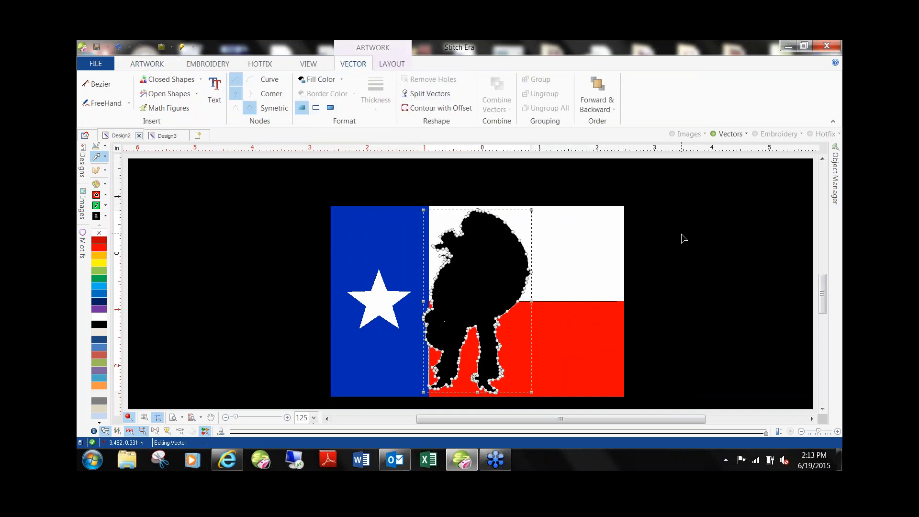
key("ctrl+z")
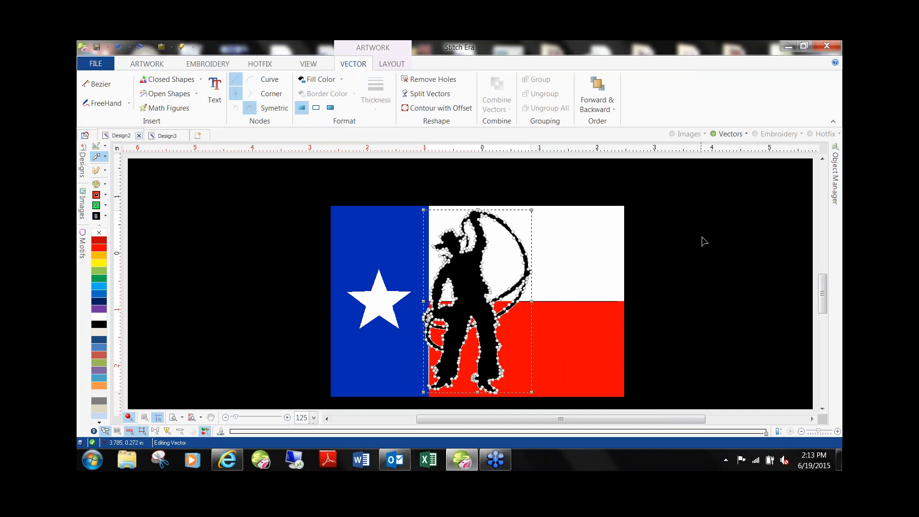
Step: Move the black cowboy vector about 2.8 inches left, away from its place on the flag
left_click(674, 250)
left_click(466, 275)
scroll(467, 258, "up", 3)
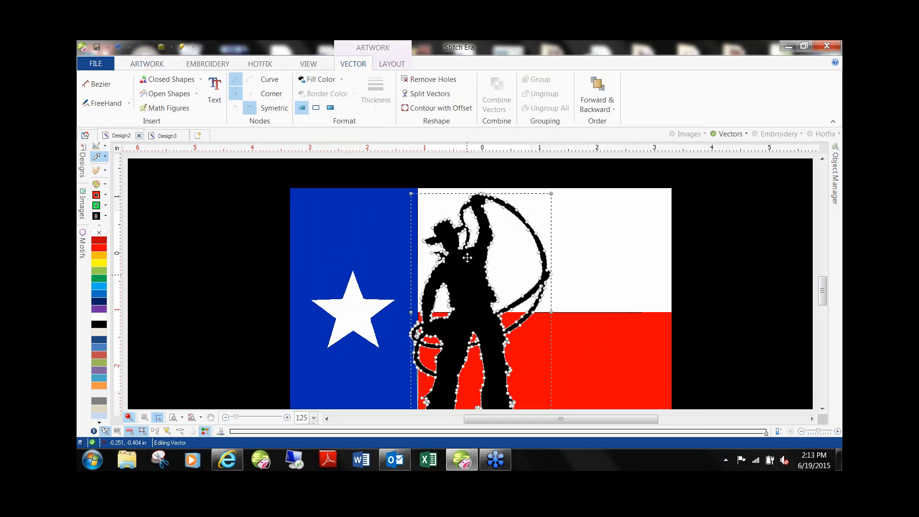
scroll(467, 258, "up", 3)
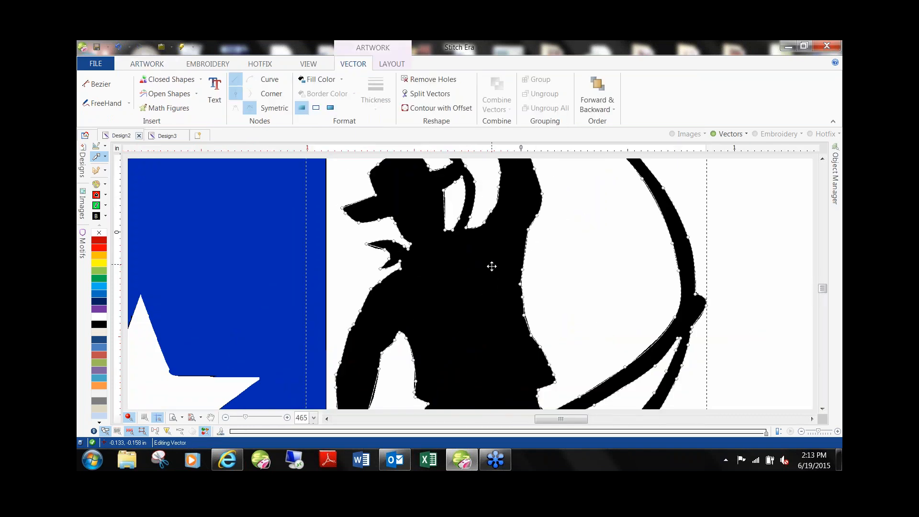
scroll(491, 266, "down", 3)
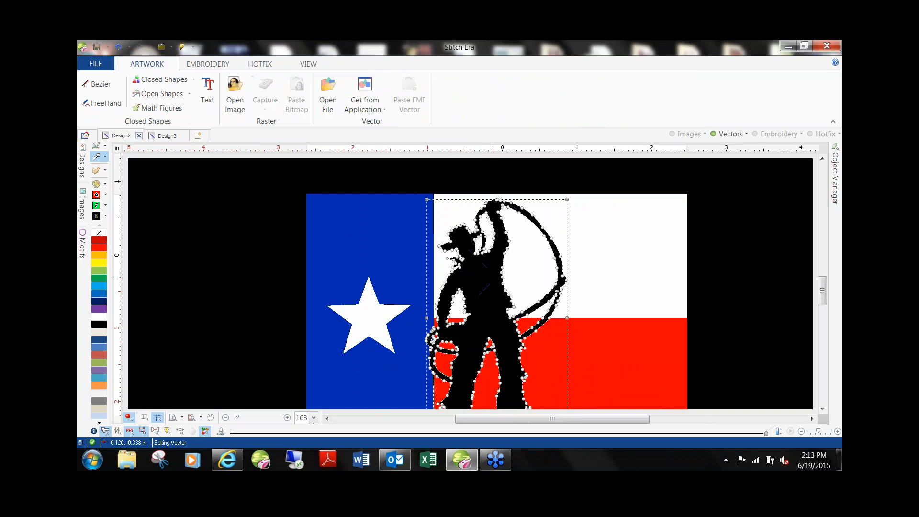
left_click_drag(489, 279, 277, 265)
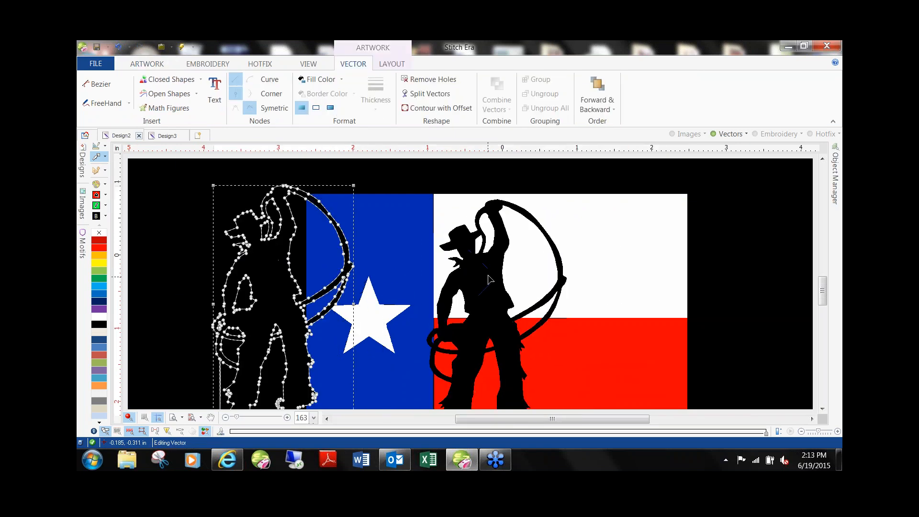
Step: Delete the stray watermark line vectors lying in the chest area of the cowboy cutout on the flag
left_click(488, 269)
key("Delete")
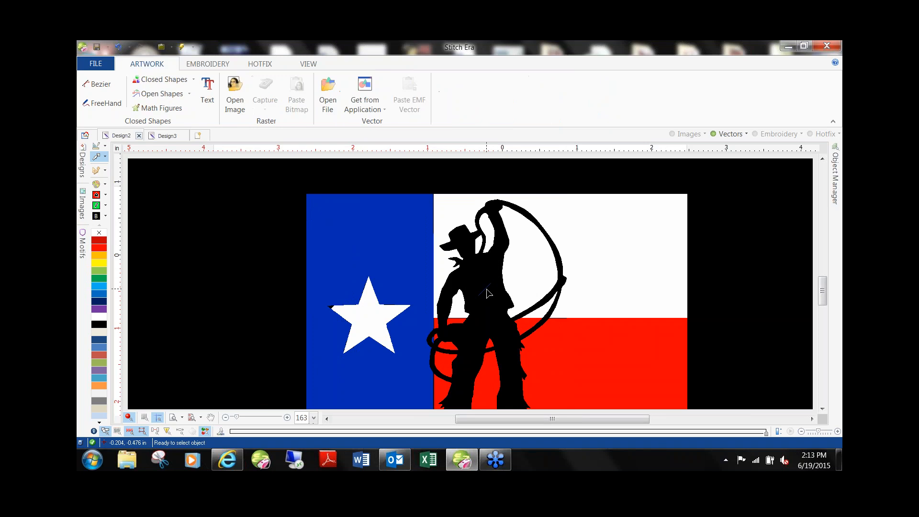
left_click(486, 287)
key("Delete")
Step: Move the separated cowboy vector back onto its cutout in the flag and undo the move
left_click(267, 293)
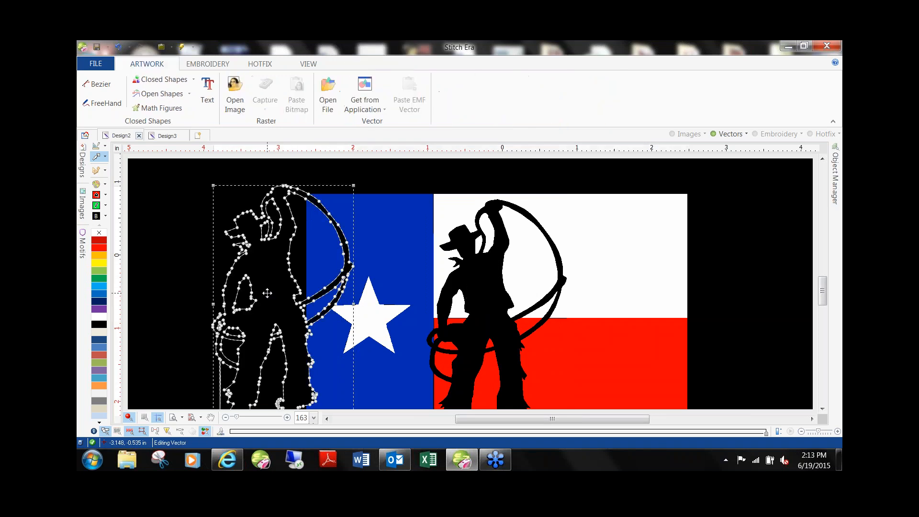
left_click_drag(305, 297, 476, 308)
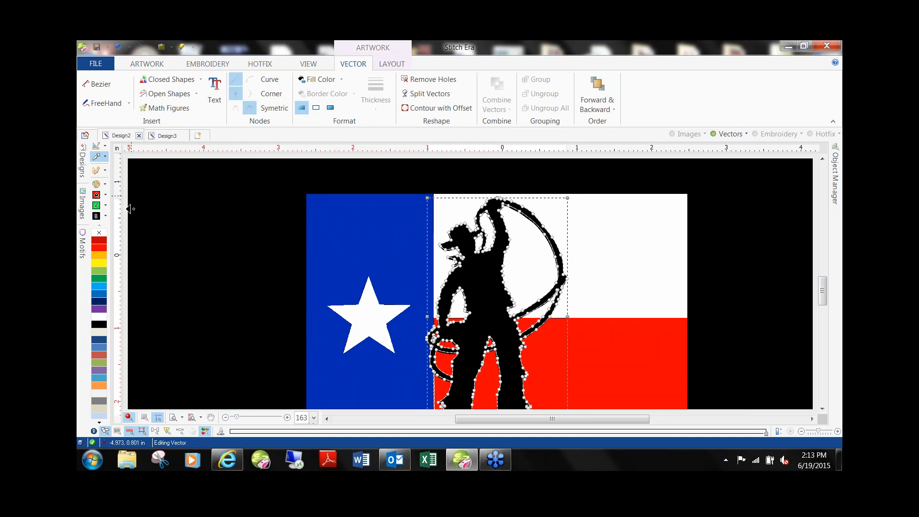
key("ctrl+z")
Step: Delete the diagonal stray line still lying in the chest area of the cowboy cutout
left_click(146, 212)
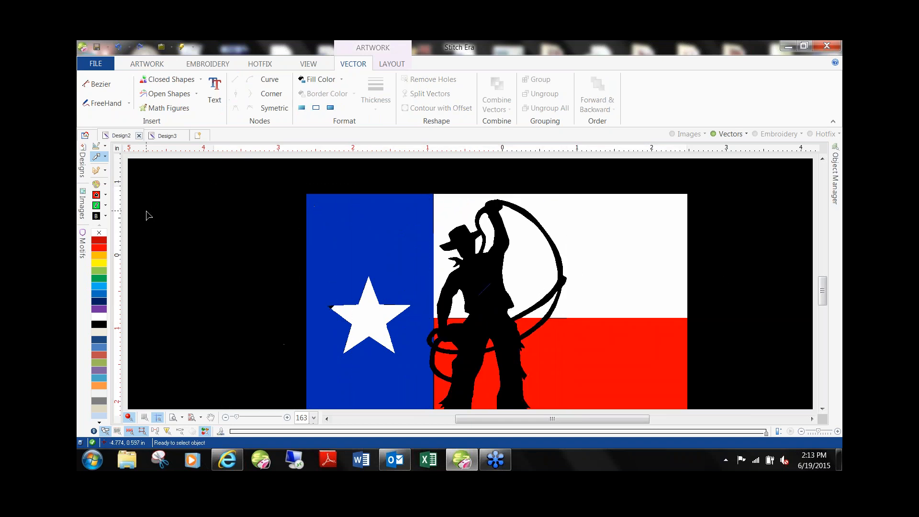
left_click(481, 288)
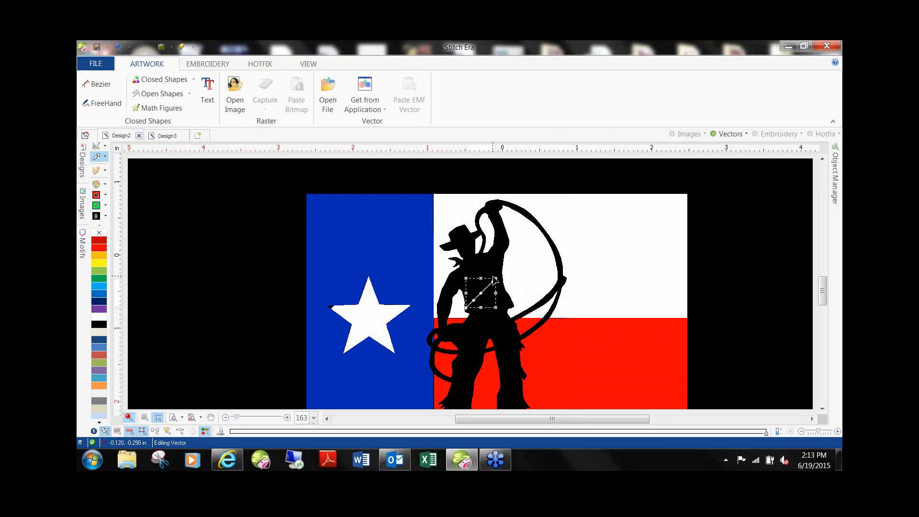
key("Delete")
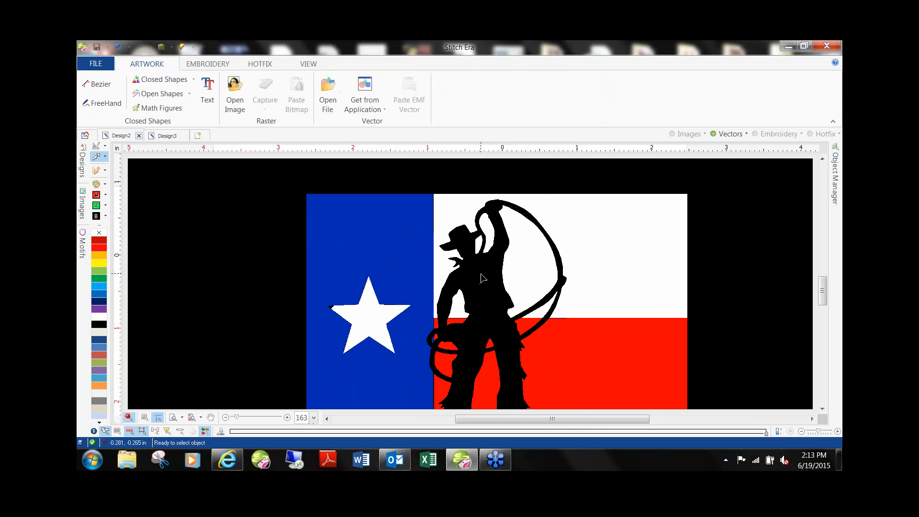
Step: Fill the separated cowboy vector with red and move it and the white star clear of the flag on opposite sides
left_click(271, 261)
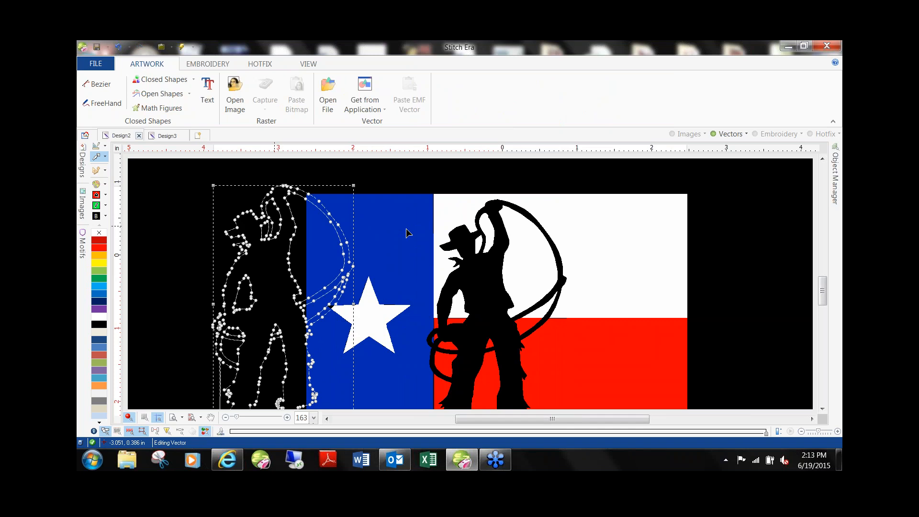
scroll(408, 233, "down", 2)
left_click(101, 248)
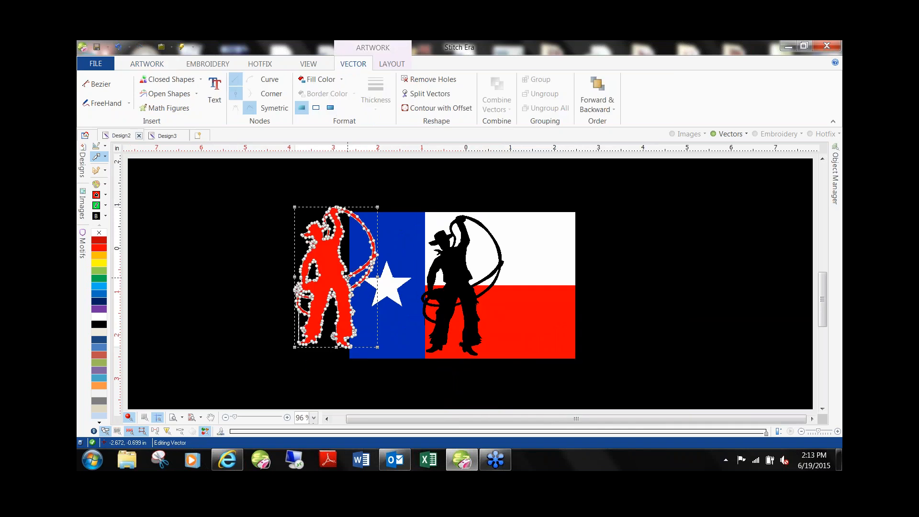
left_click_drag(328, 264, 288, 267)
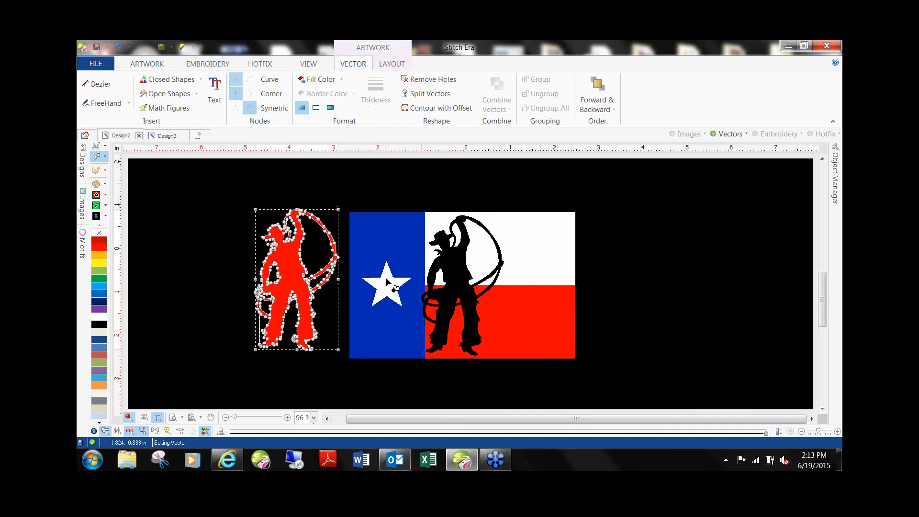
left_click(704, 279)
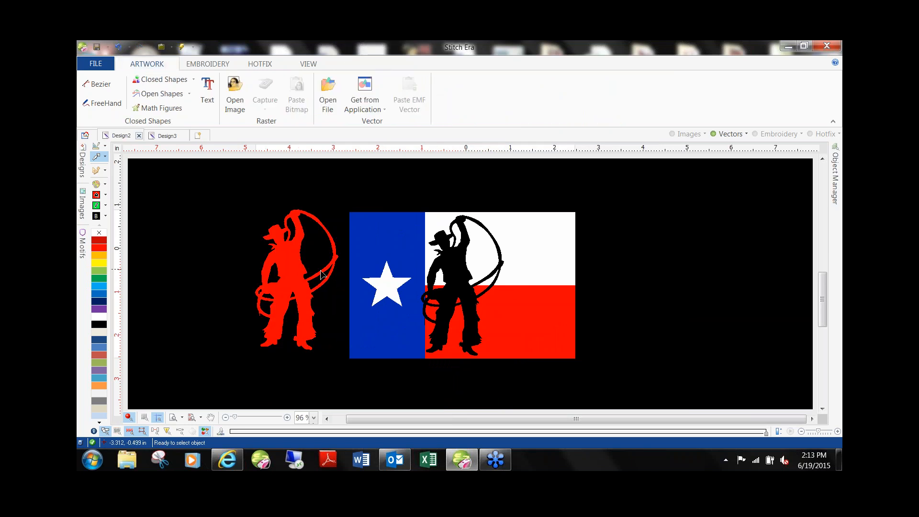
left_click_drag(384, 282, 649, 282)
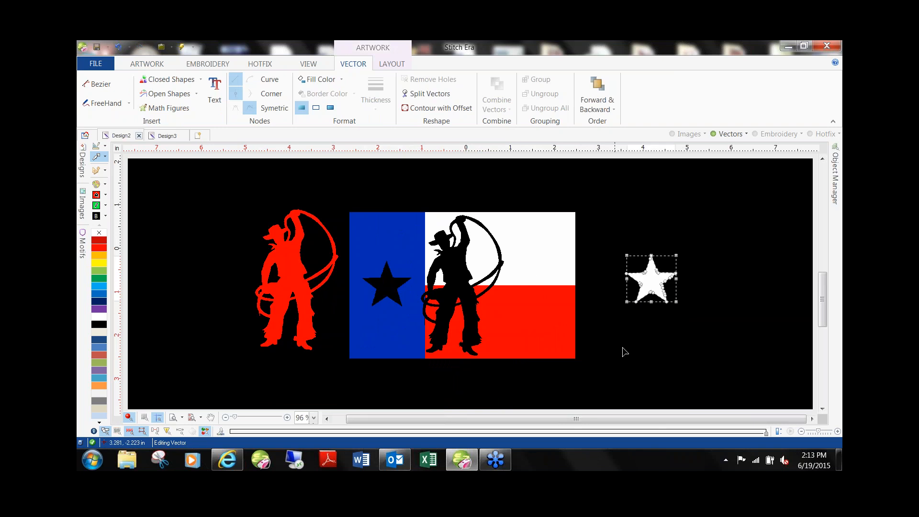
Step: Delete all remaining flag vectors and move the red cowboy about 2 inches right, toward the star
left_click(590, 334)
left_click_drag(349, 197, 585, 409)
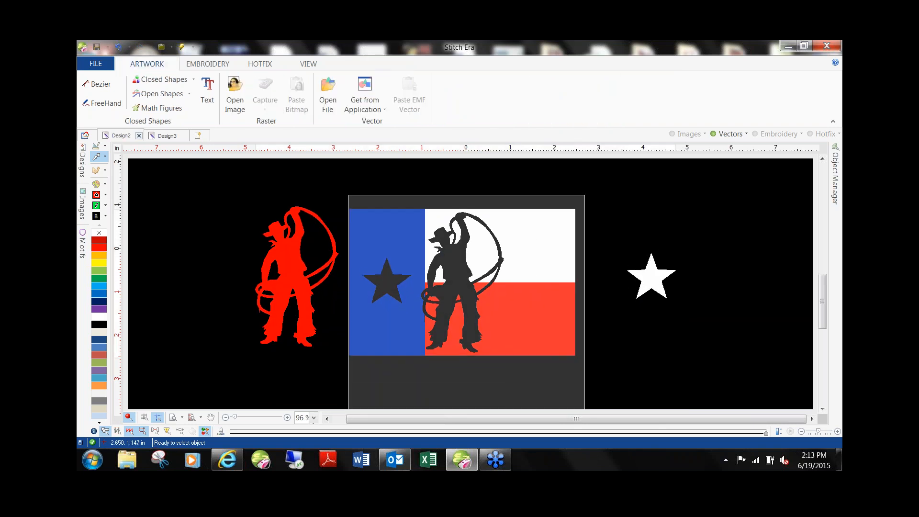
key("Delete")
left_click_drag(290, 260, 380, 256)
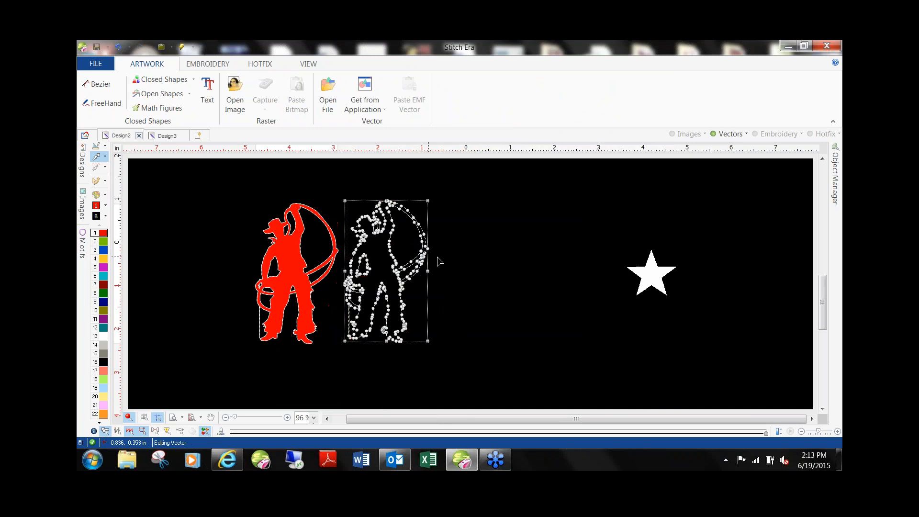
left_click(160, 273)
Step: Open the hotfix catalog and start a new bead palette, clearing all existing beads
left_click(263, 66)
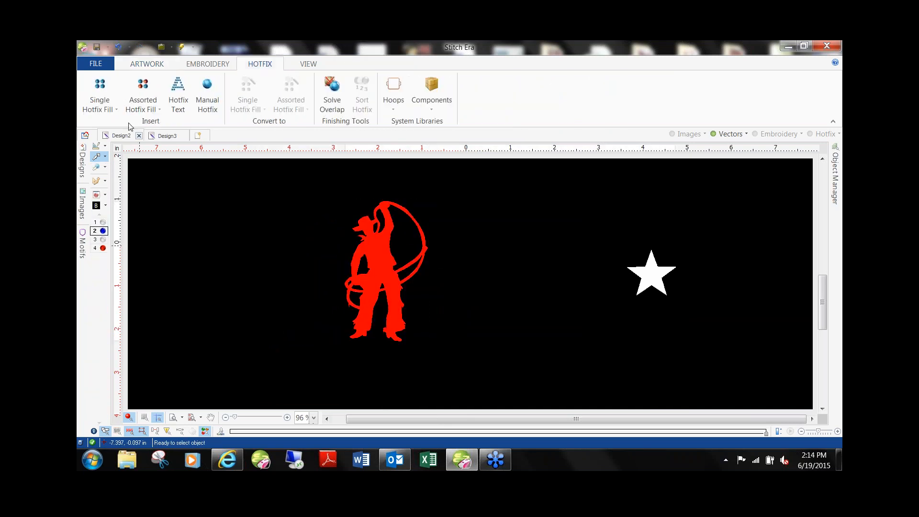
left_click(98, 197)
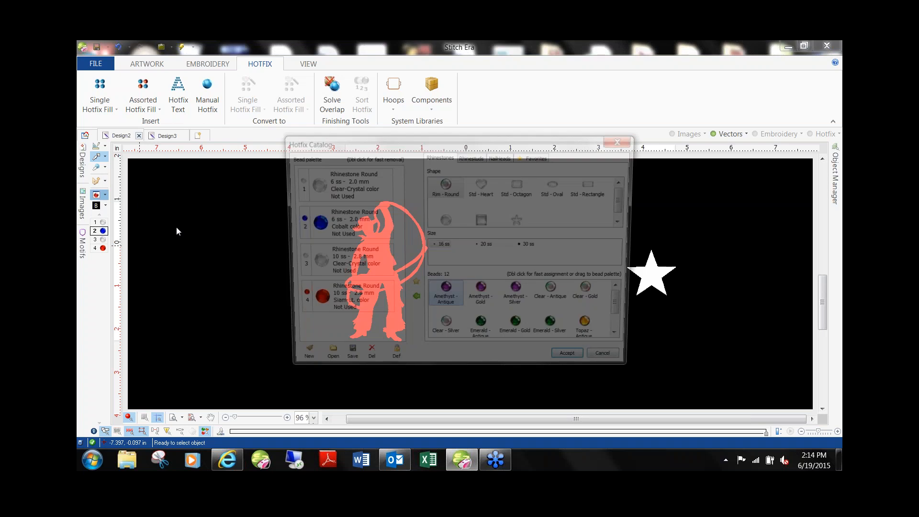
left_click(297, 363)
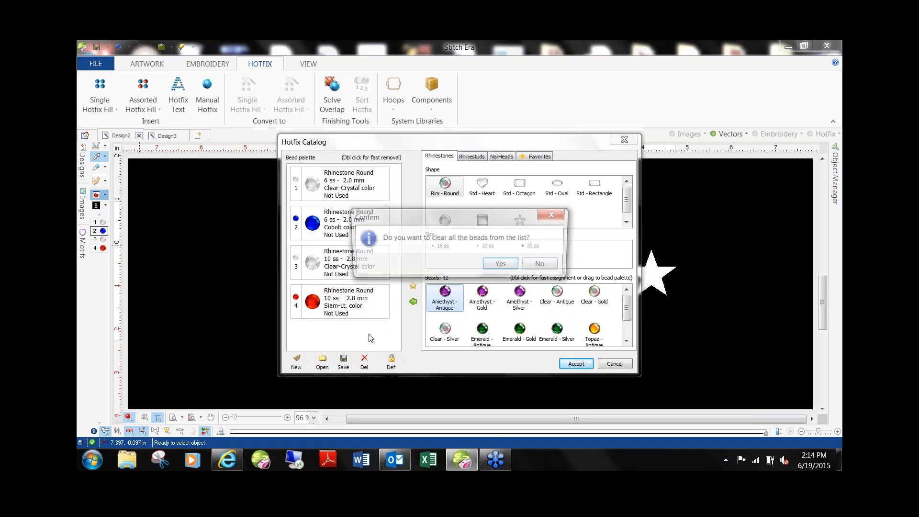
left_click(502, 264)
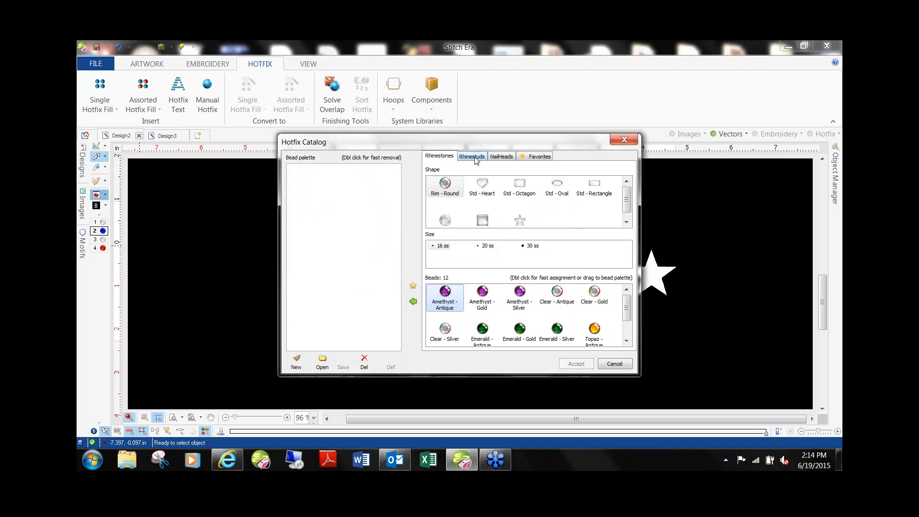
Step: Add a Std - Round rhinestone, size 6 ss, color Siam - Lt., to the bead palette and accept it
left_click(456, 226)
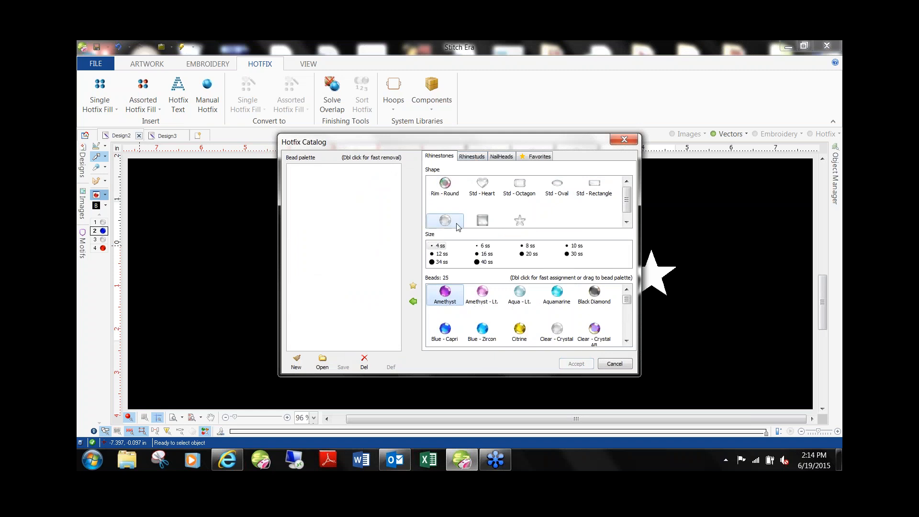
scroll(618, 202, "down", 1)
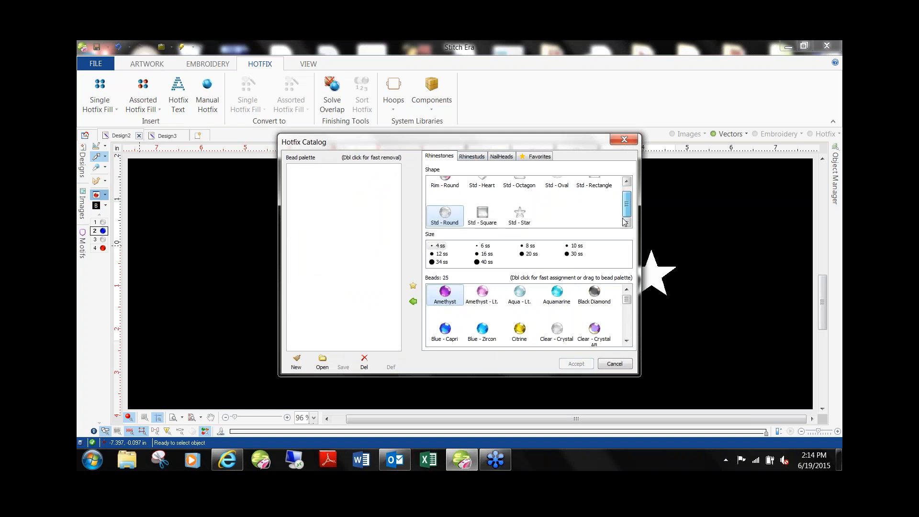
left_click(481, 247)
left_click_drag(627, 300, 629, 324)
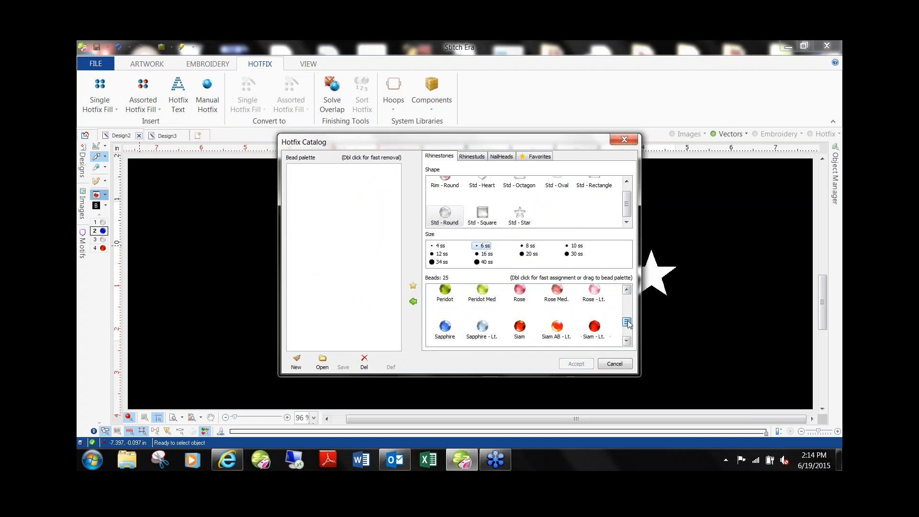
left_click(595, 329)
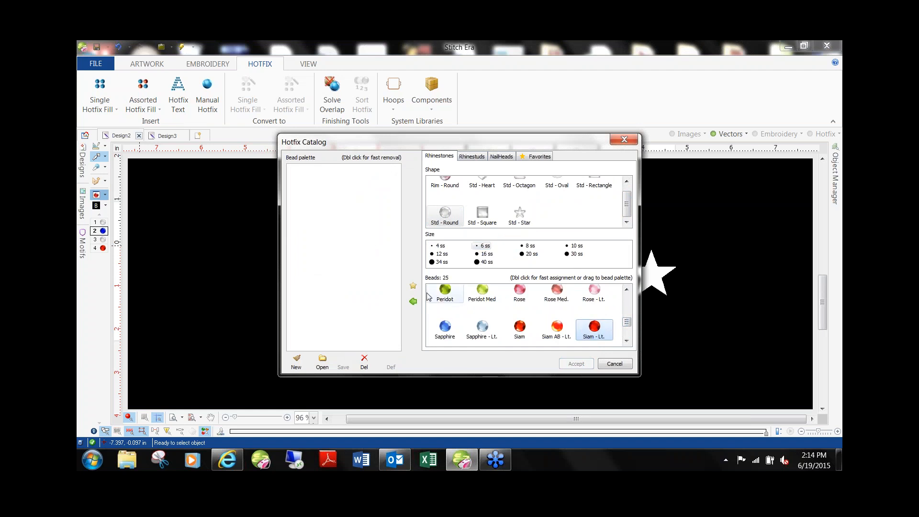
left_click(413, 302)
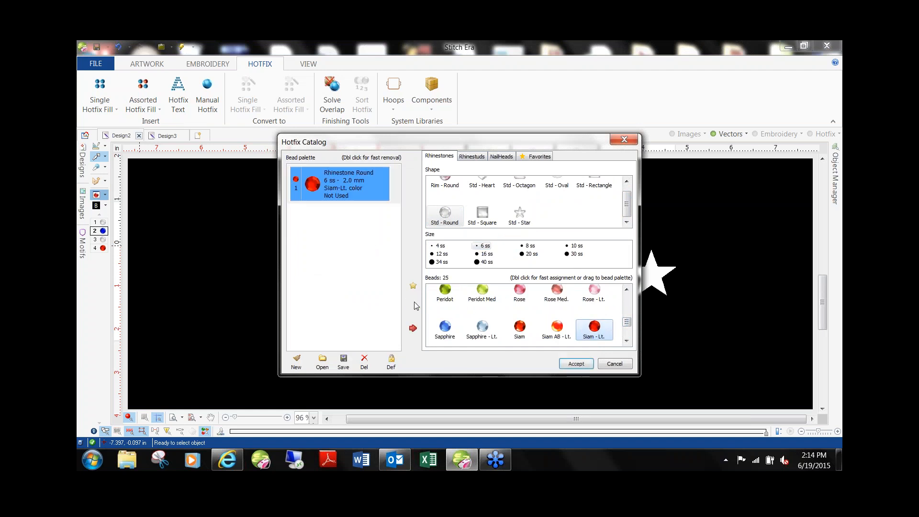
left_click(576, 364)
Step: Create an HF Uniform Fill from the red cowboy vector
left_click(388, 257)
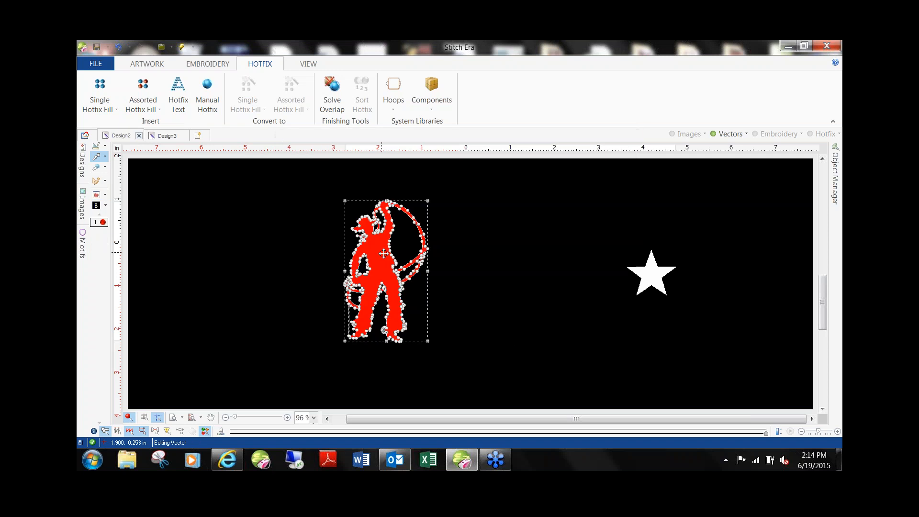
left_click(97, 171)
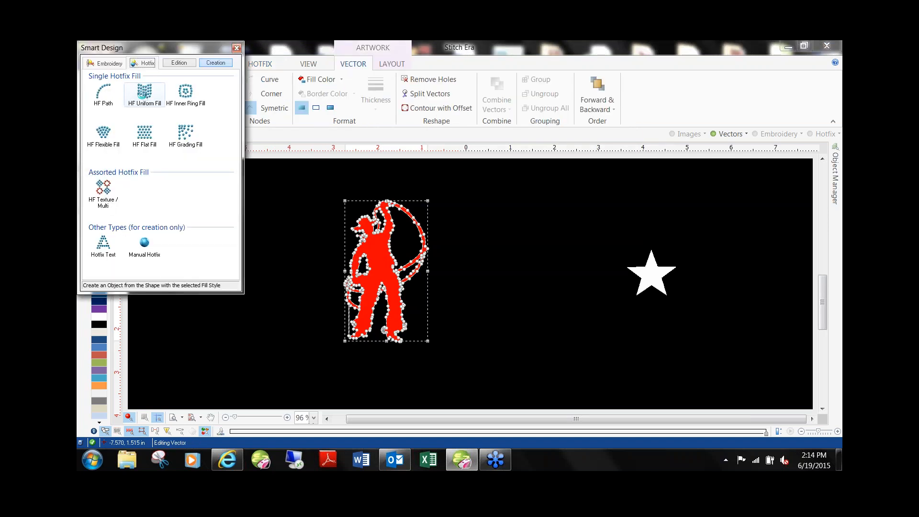
left_click(143, 93)
left_click(236, 49)
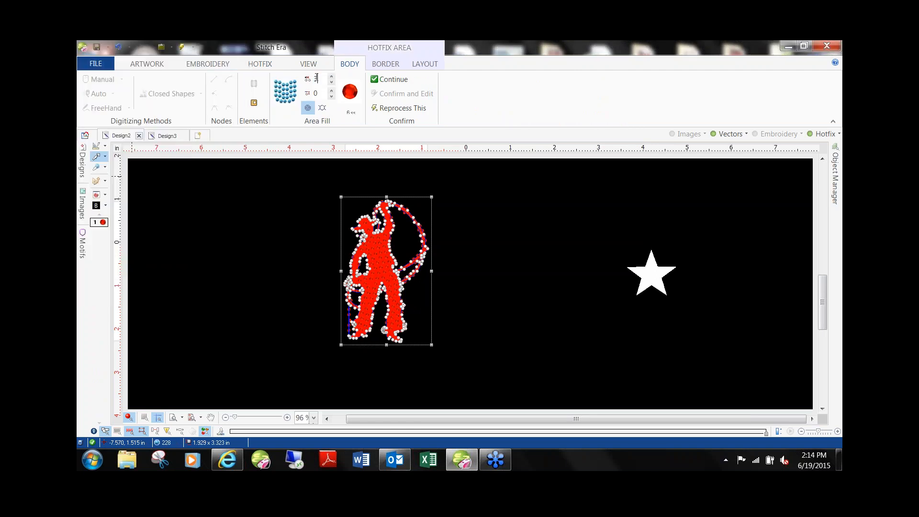
left_click(224, 241)
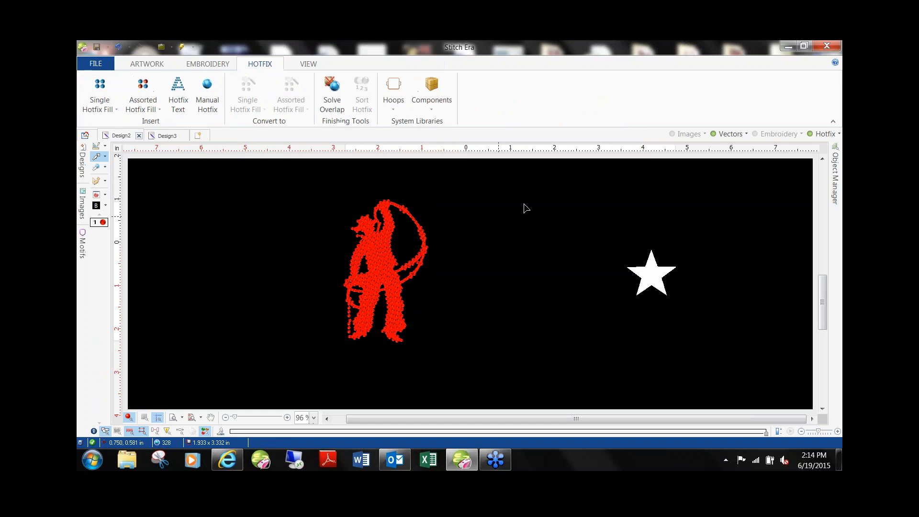
Step: Hide the vectors, try enlarging the rhinestone cowboy proportionally, and undo the resize
left_click(730, 134)
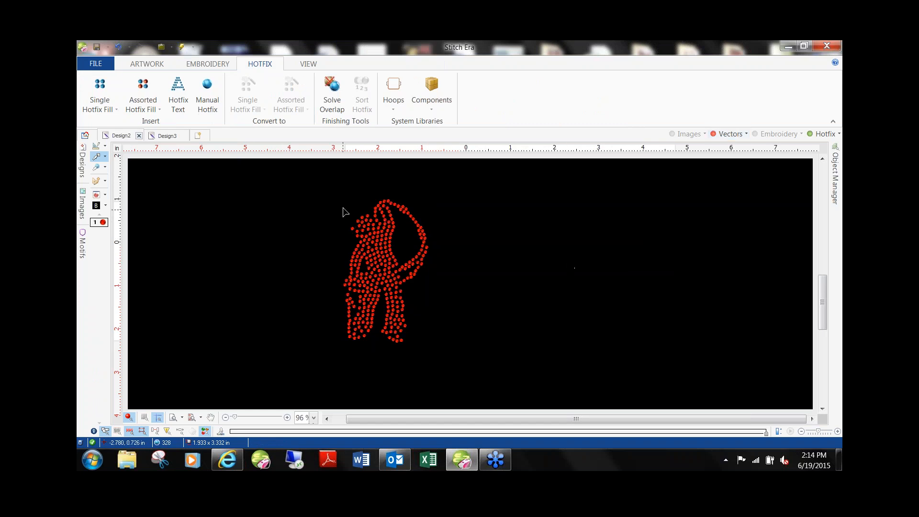
left_click_drag(308, 185, 464, 387)
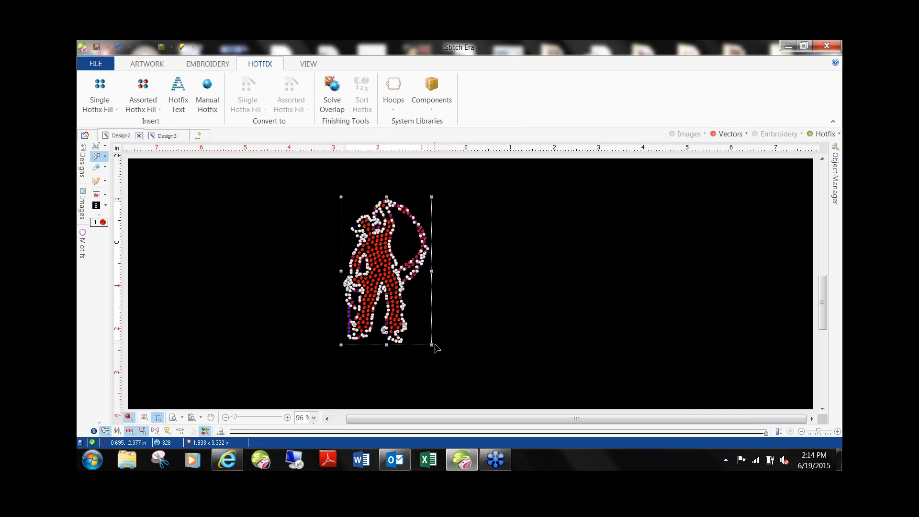
left_click_drag(430, 345, 468, 406)
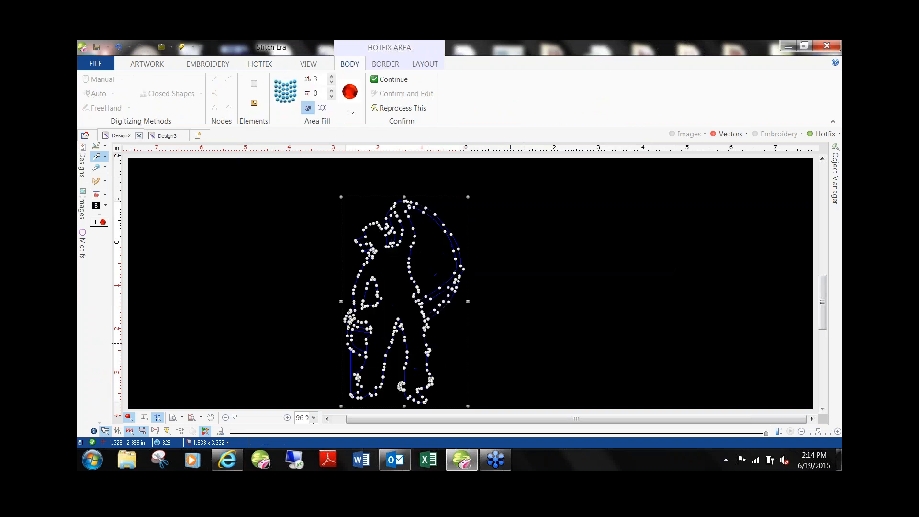
key("ctrl+z")
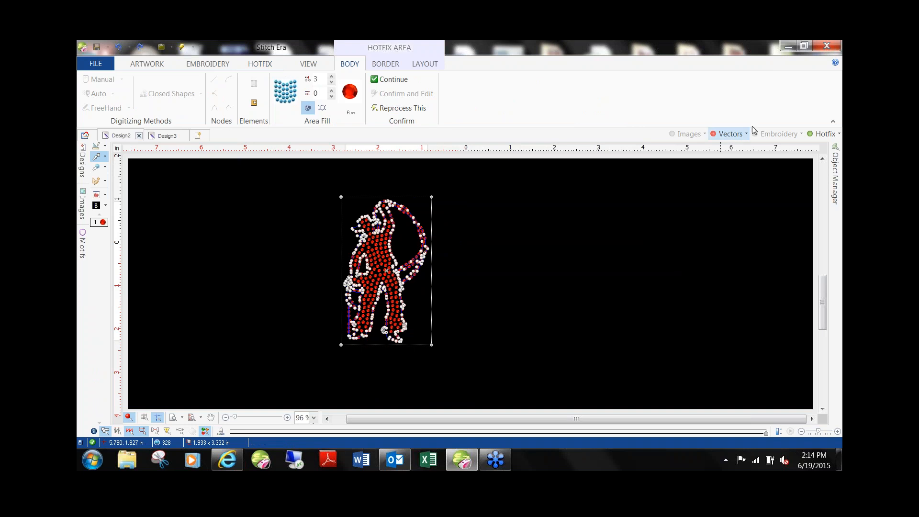
Step: Show the vectors again and delete the cowboy and star artwork to empty the design
left_click(731, 134)
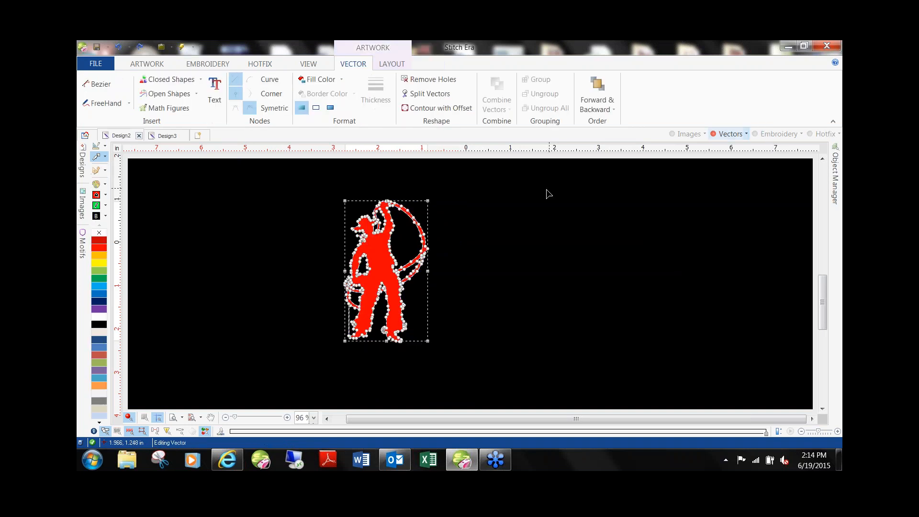
left_click(480, 207)
left_click_drag(293, 181, 717, 374)
key("Delete")
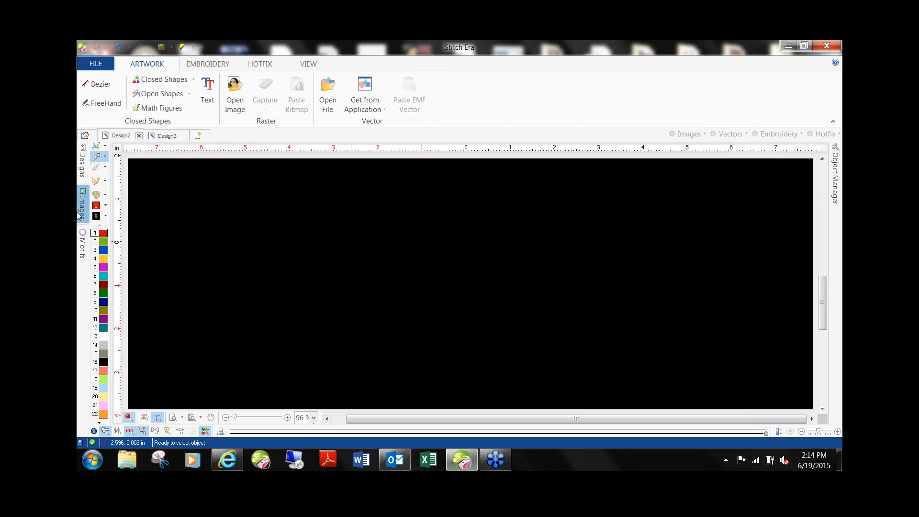
Step: Insert the cowboy flag image from the image library, enlarge it to about 6.7 in wide, and reposition it up and to the left
left_click(79, 214)
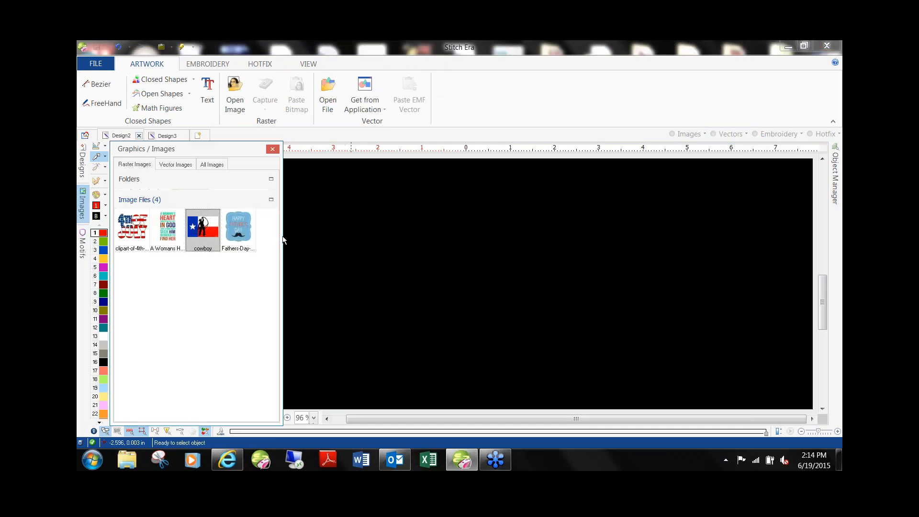
left_click_drag(441, 264, 441, 266)
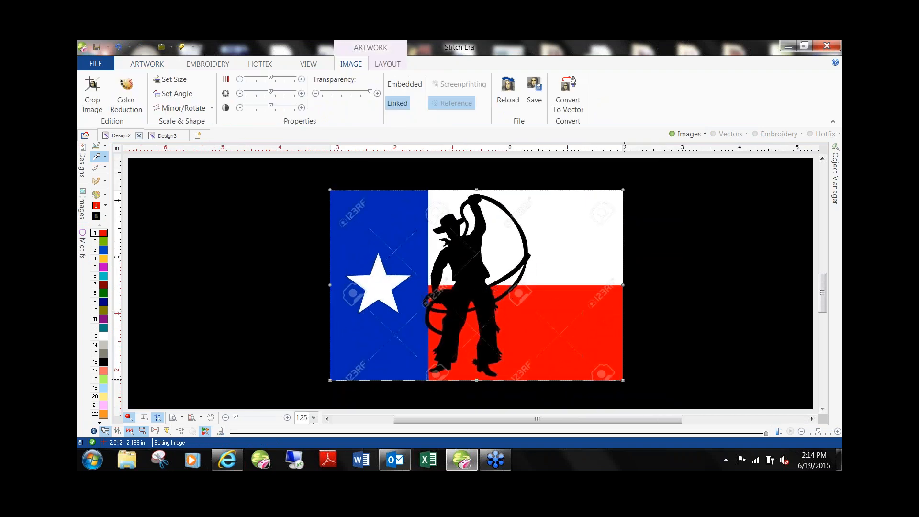
left_click_drag(625, 381, 721, 434)
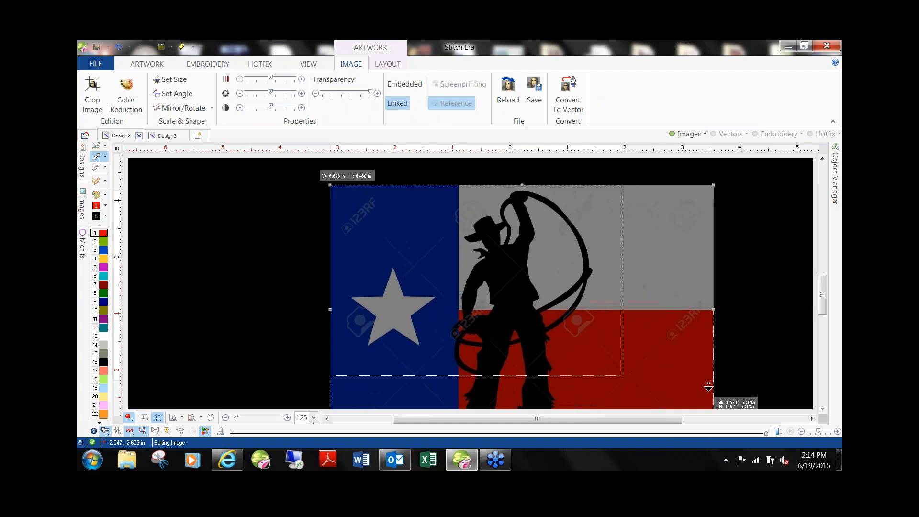
left_click_drag(645, 334, 588, 315)
left_click(696, 282)
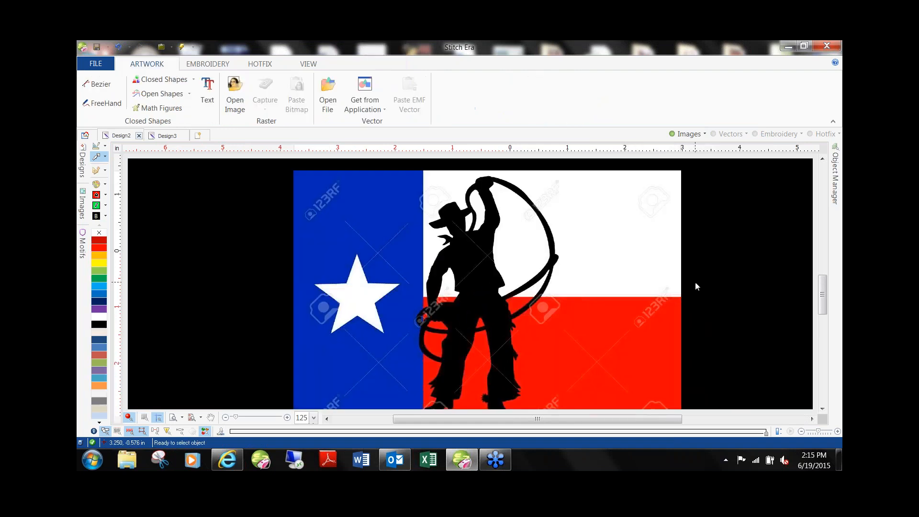
Step: Reduce the cowboy flag image to 4 colors with the color filter and return it to the design
left_click(456, 218)
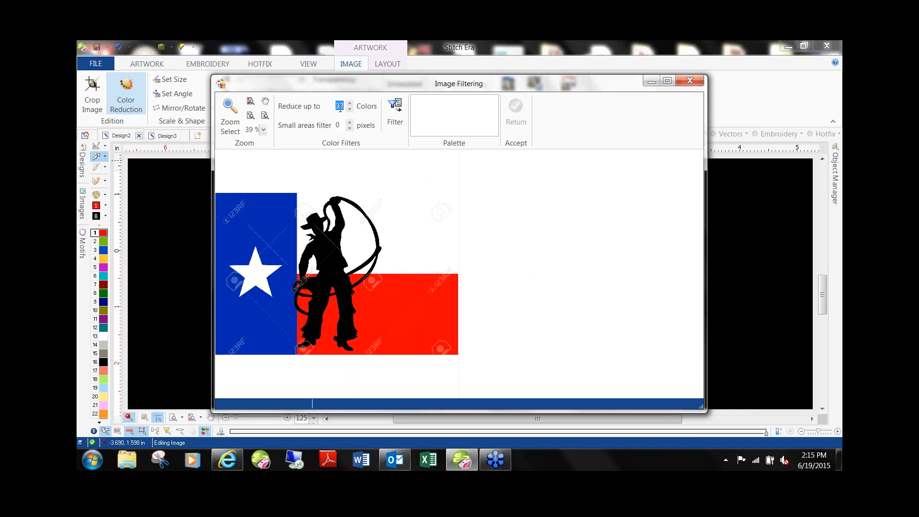
left_click(395, 111)
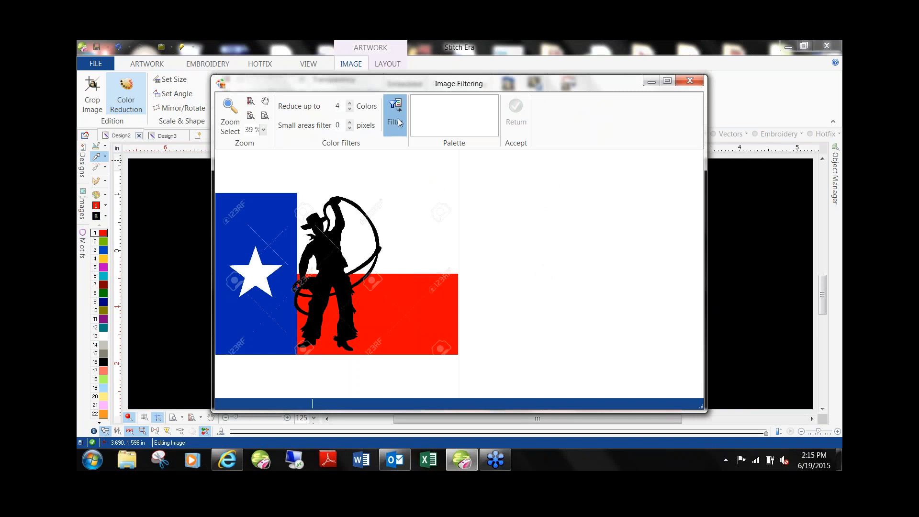
left_click(516, 122)
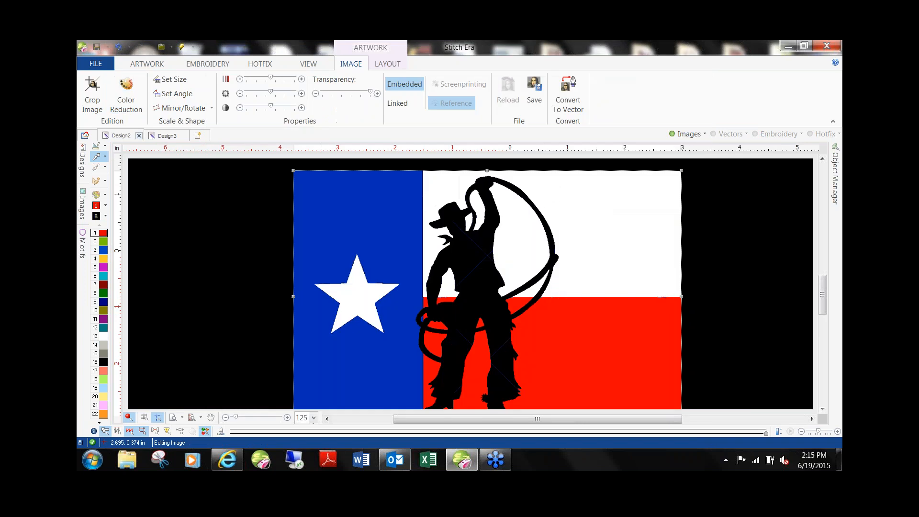
left_click(246, 224)
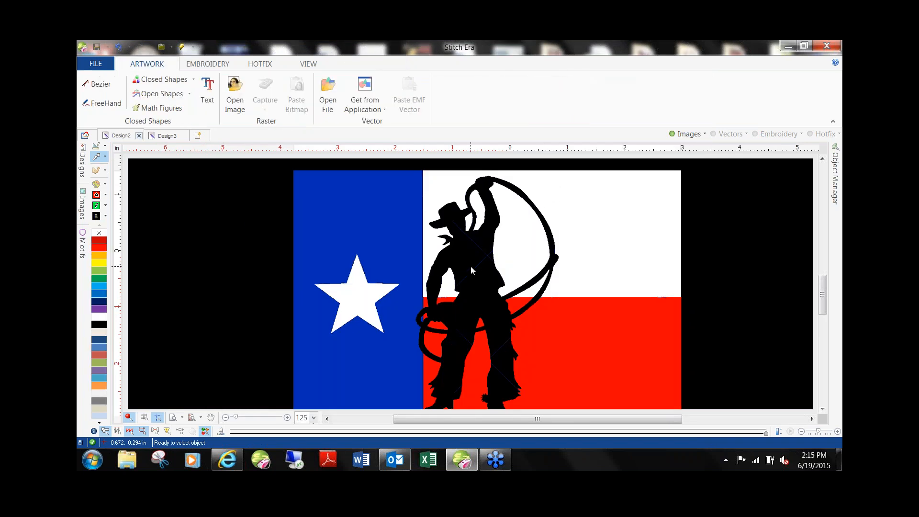
Step: Fill the flag's red regions, including the small areas around the cowboy's lasso, with a Single Hotfix Uniform Fill using Auto Complete
left_click(263, 64)
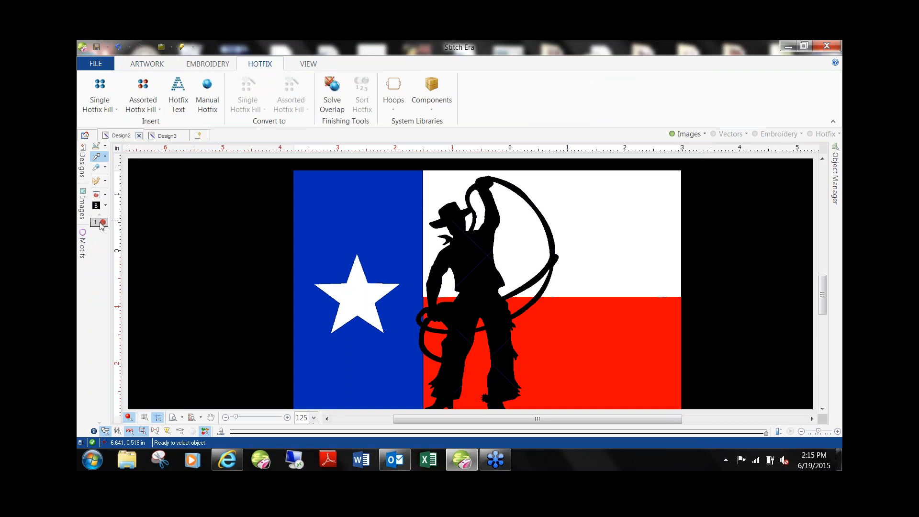
left_click(100, 102)
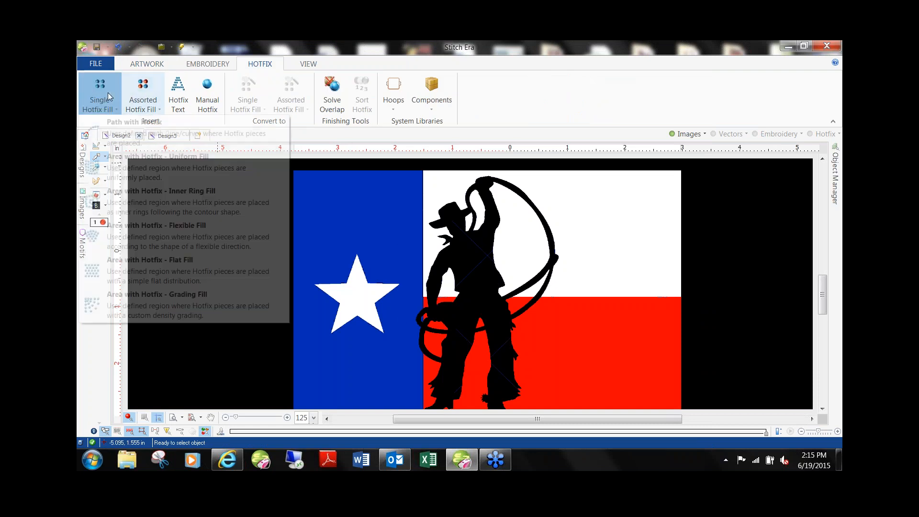
left_click(143, 115)
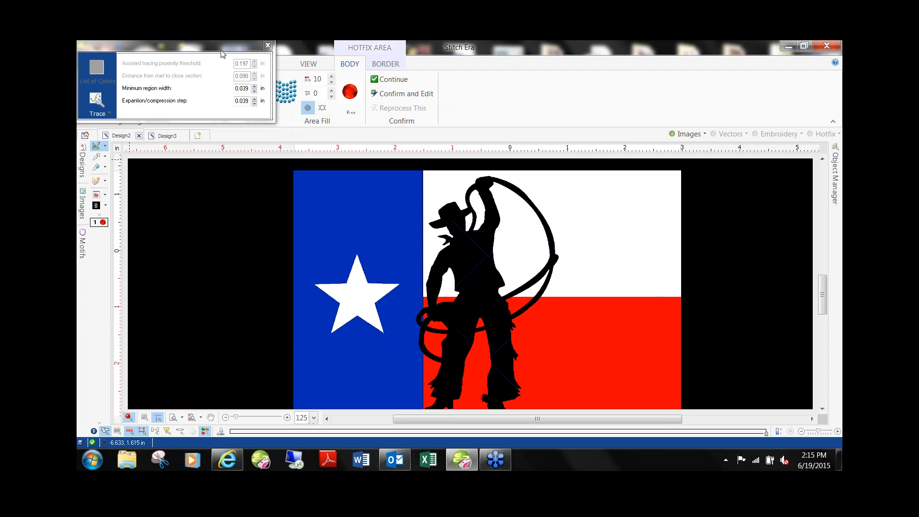
left_click(111, 95)
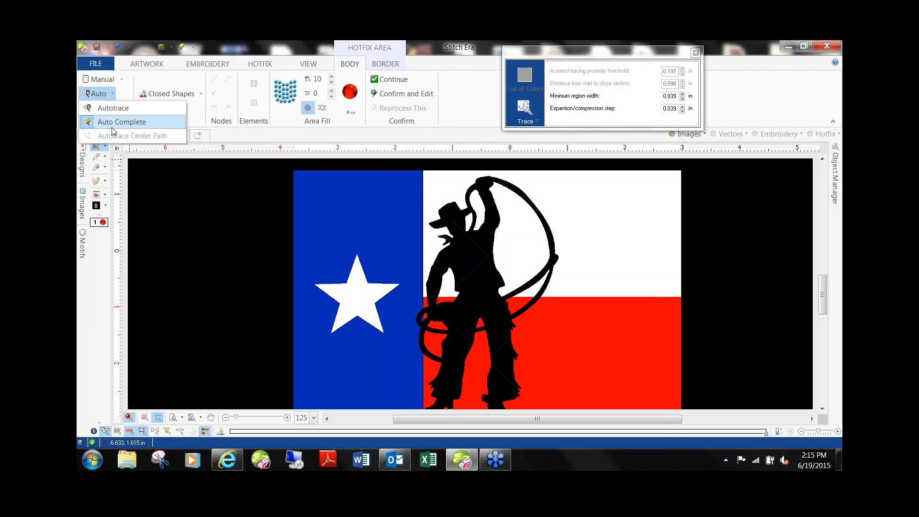
left_click(114, 122)
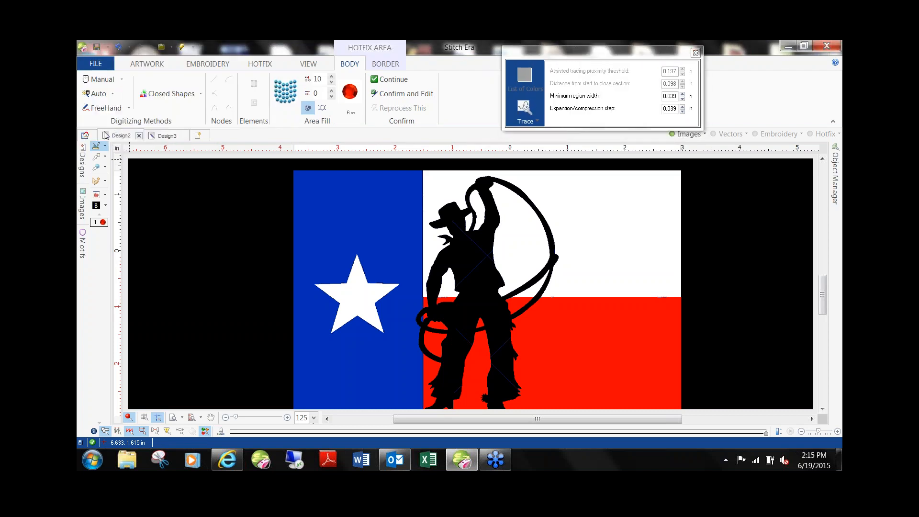
left_click(611, 342)
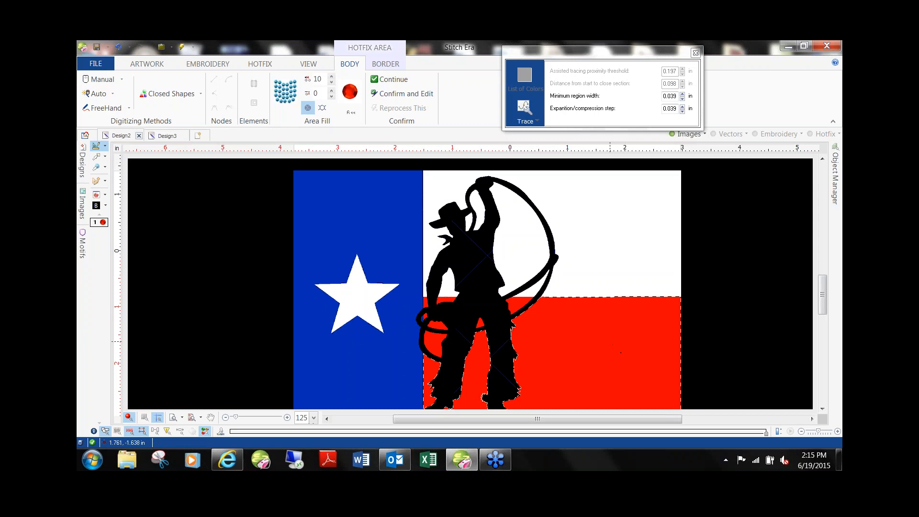
left_click(617, 343)
left_click(520, 300)
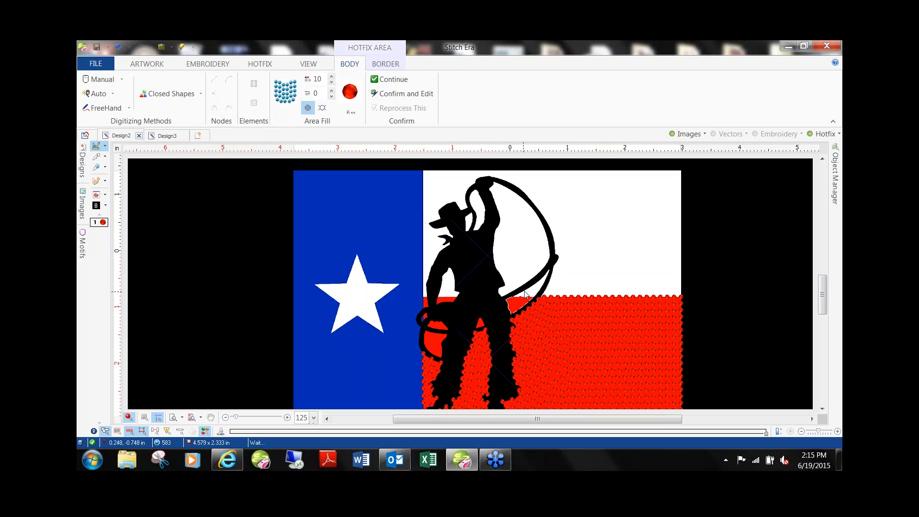
left_click(434, 341)
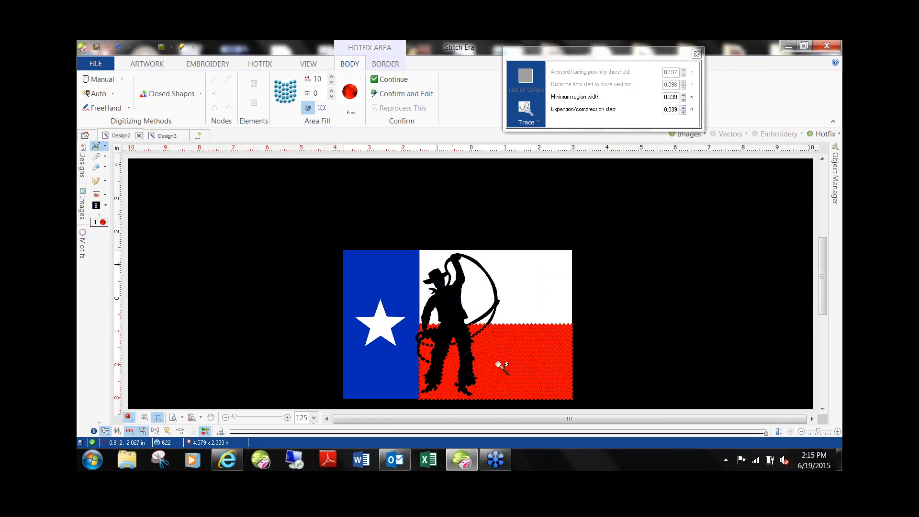
Step: Add a Std - Round rhinestone, size 10 ss, color Blue - Capri, to the bead palette and accept it
scroll(498, 365, "down", 2)
scroll(484, 391, "up", 1)
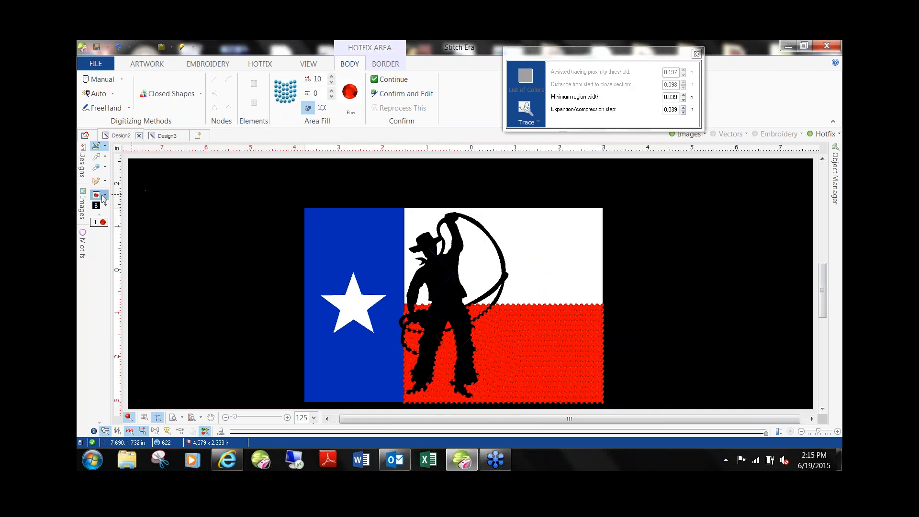
left_click(96, 195)
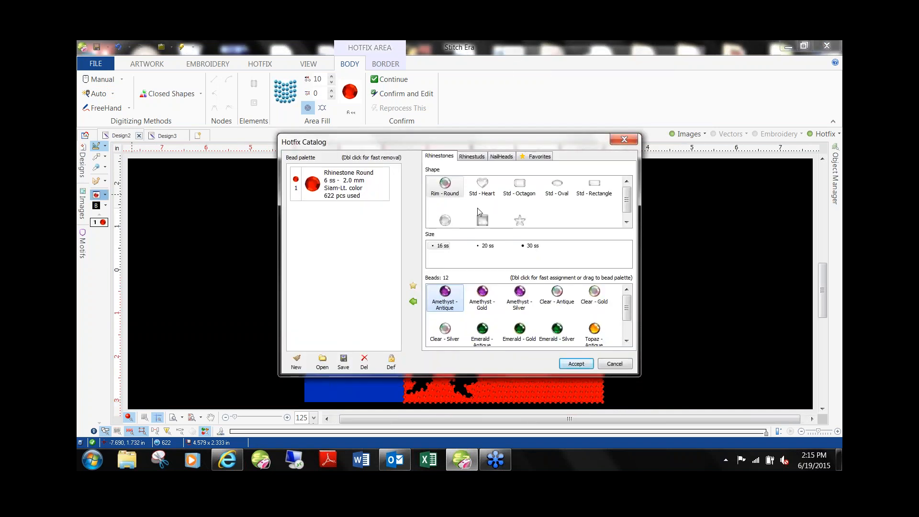
left_click(450, 220)
left_click(485, 246)
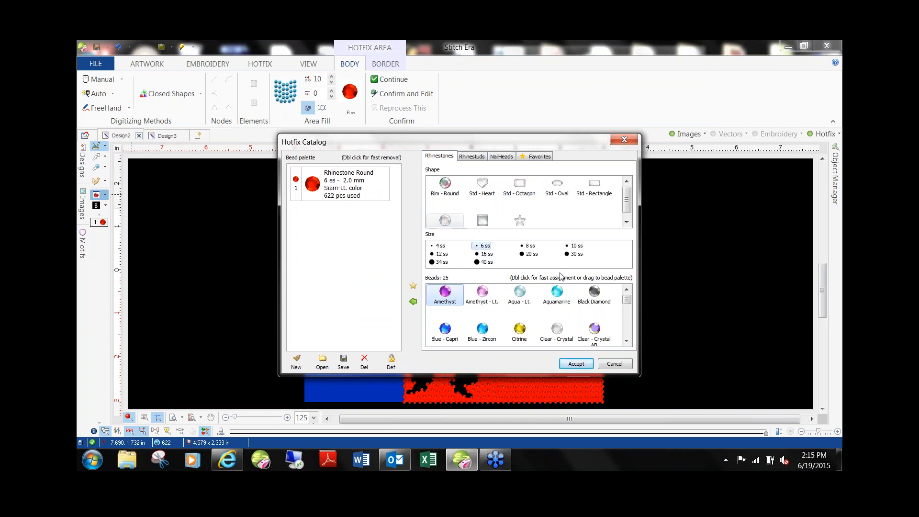
left_click(577, 246)
left_click(445, 331)
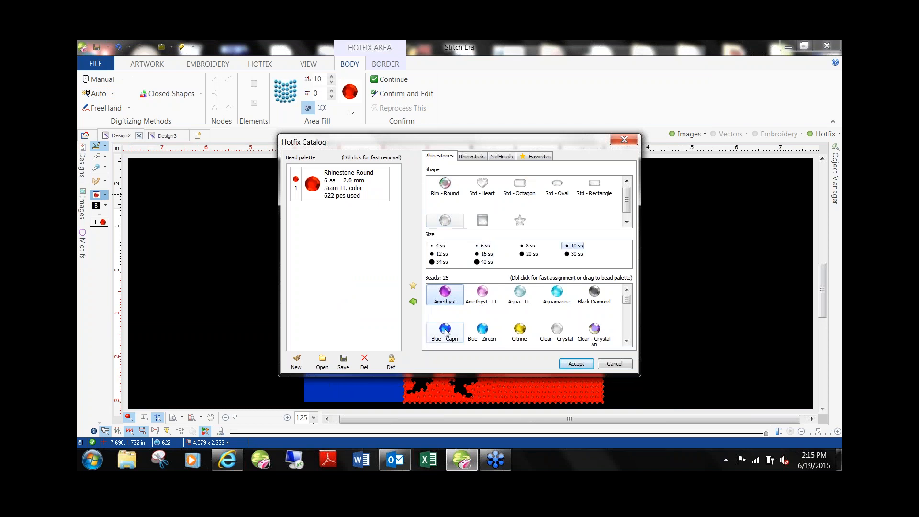
left_click(413, 301)
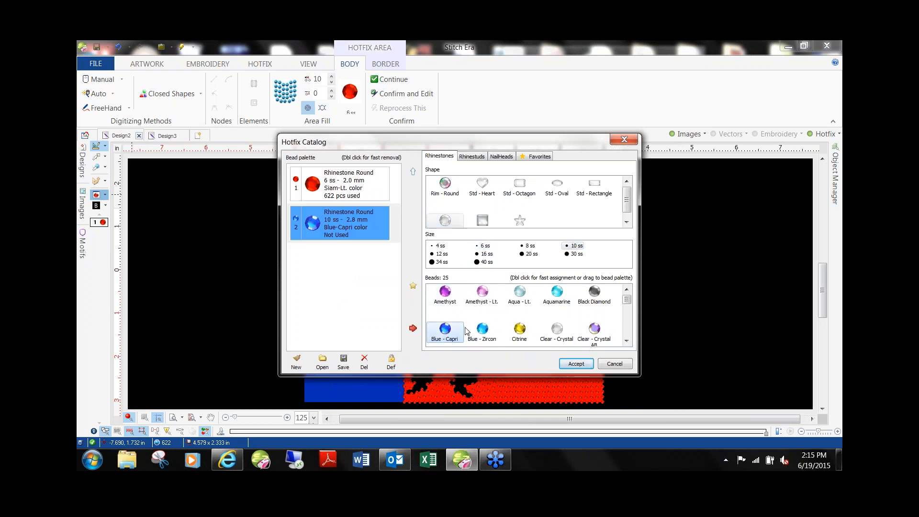
left_click(576, 364)
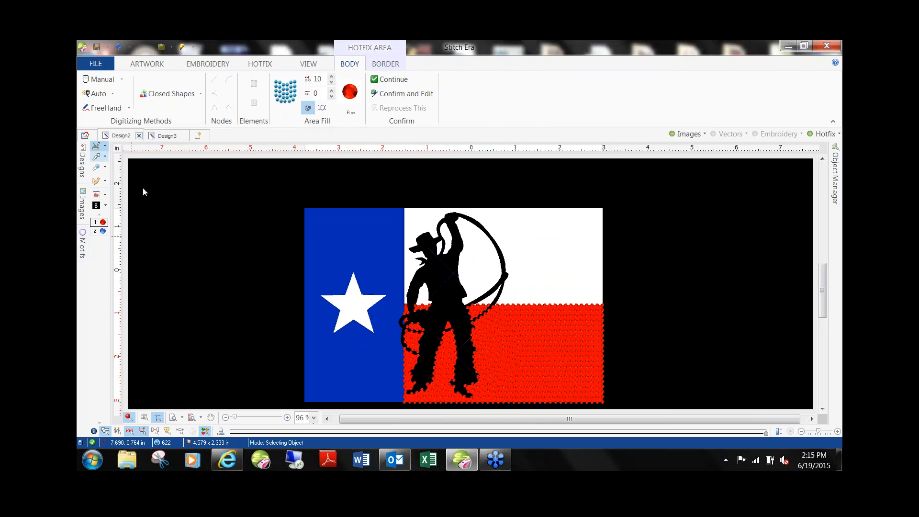
Step: Fill the flag's blue field around the star with a Single Hotfix Flat Fill of Blue - Capri rhinestones using Auto Complete, and select the fill
left_click(202, 270)
left_click(102, 231)
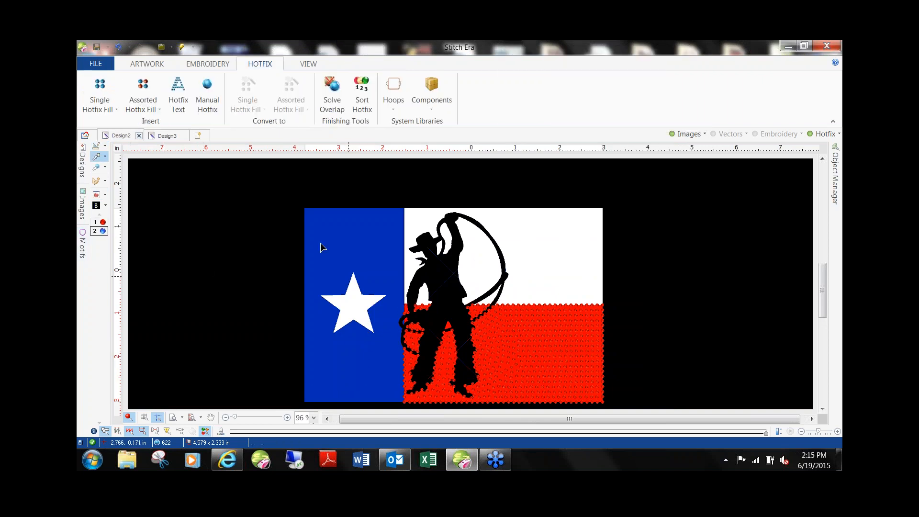
left_click(102, 91)
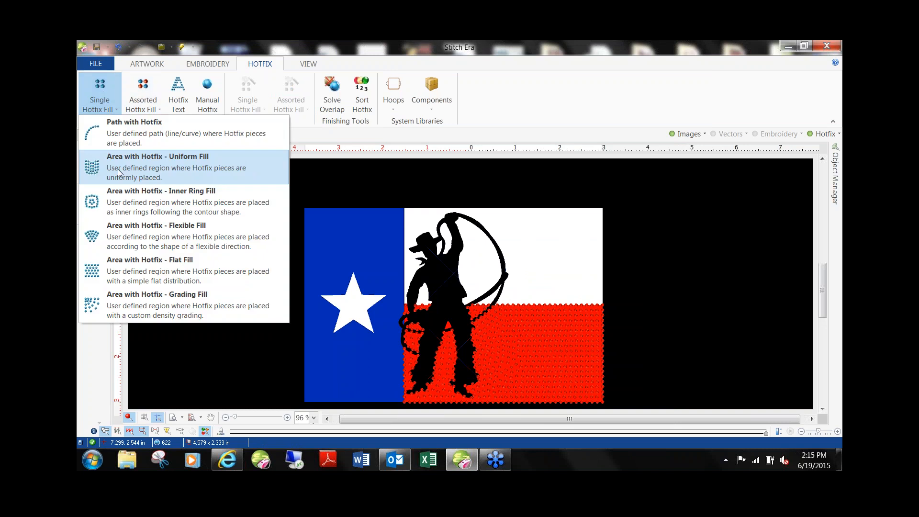
left_click(125, 265)
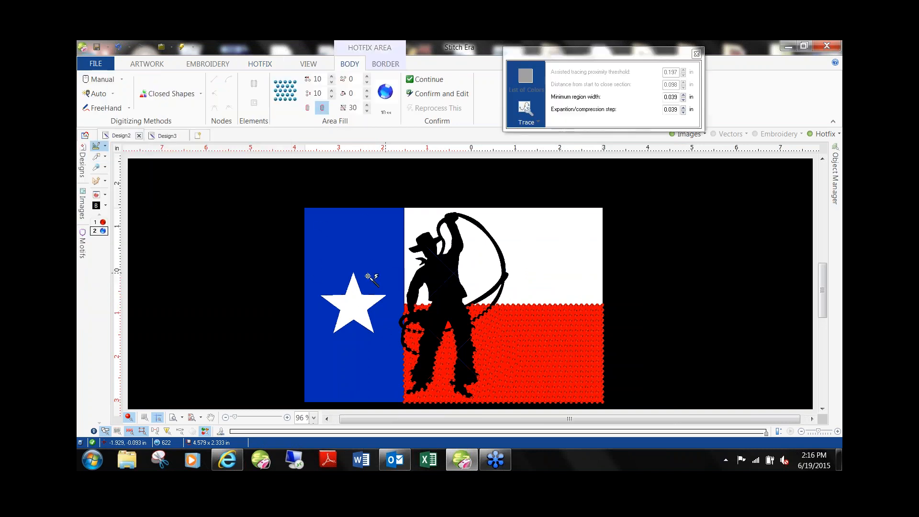
left_click(104, 93)
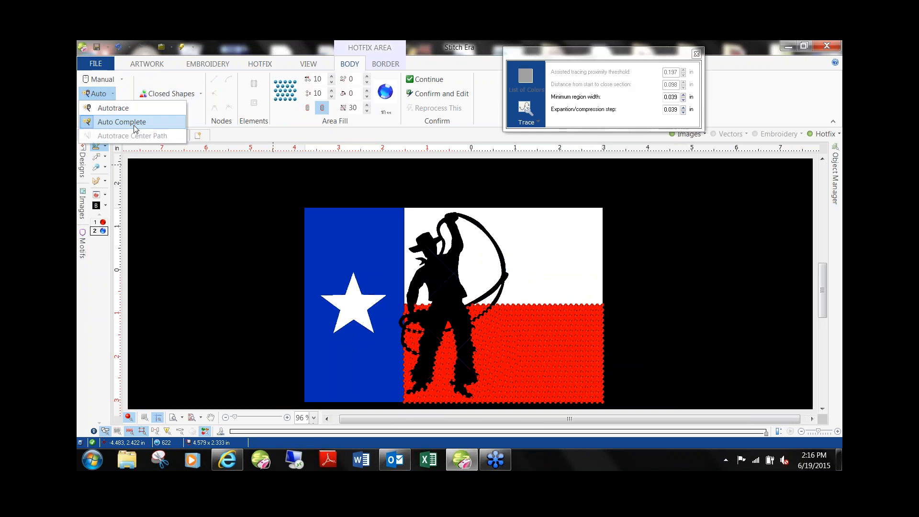
left_click(133, 125)
left_click(331, 240)
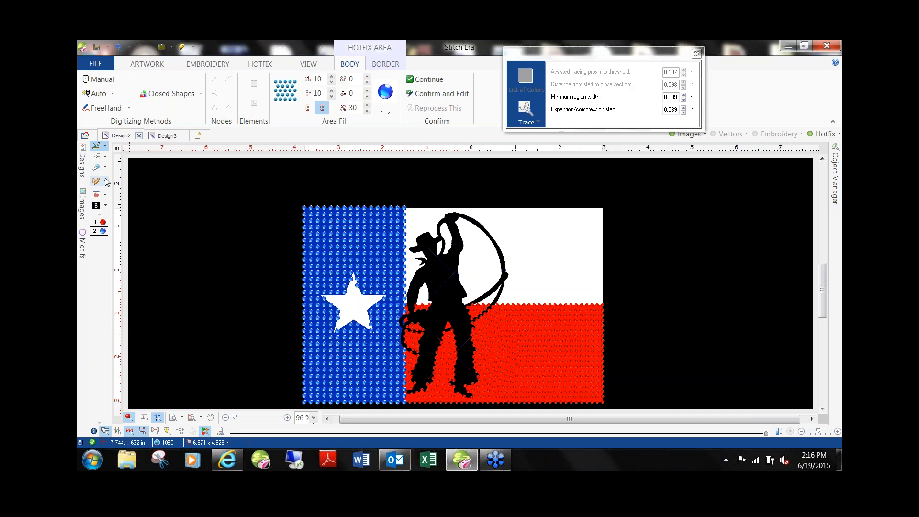
left_click(95, 158)
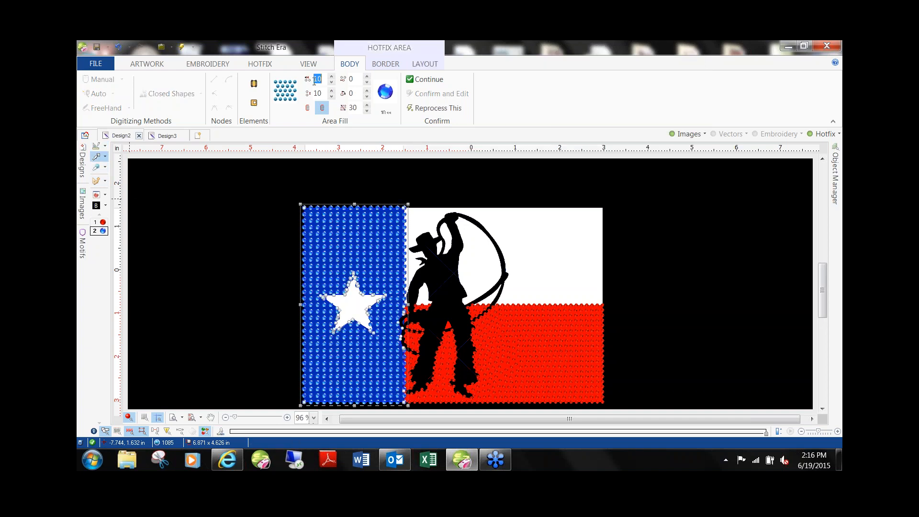
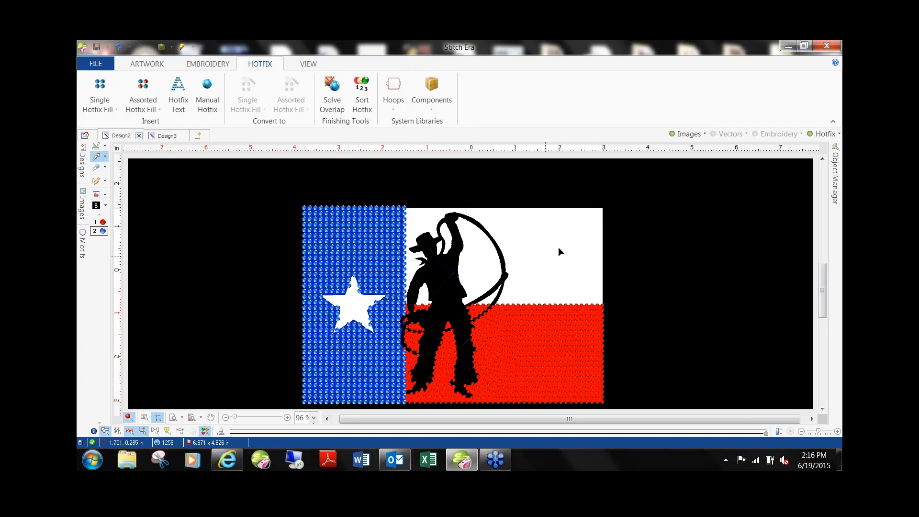
Step: Fill the flag's white region around the cowboy with red beads, using a traced Single Hotfix Fill
left_click(99, 222)
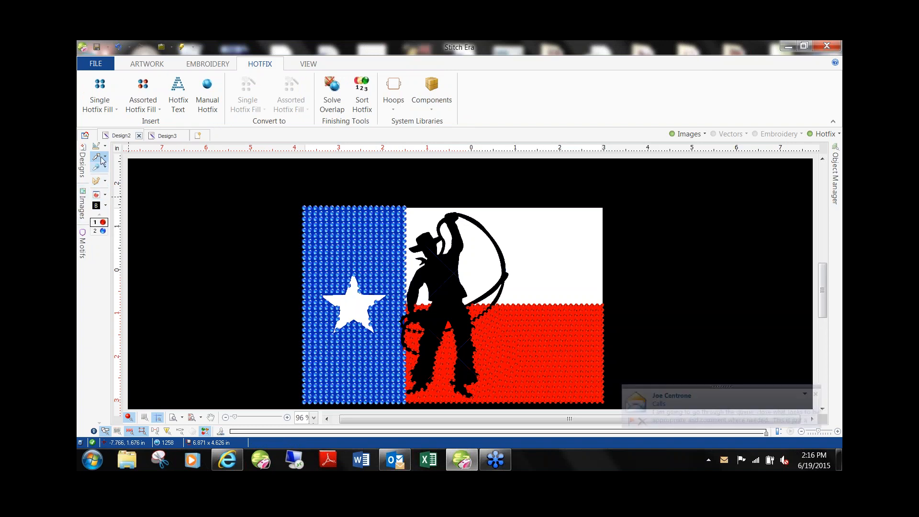
left_click(99, 100)
left_click(122, 157)
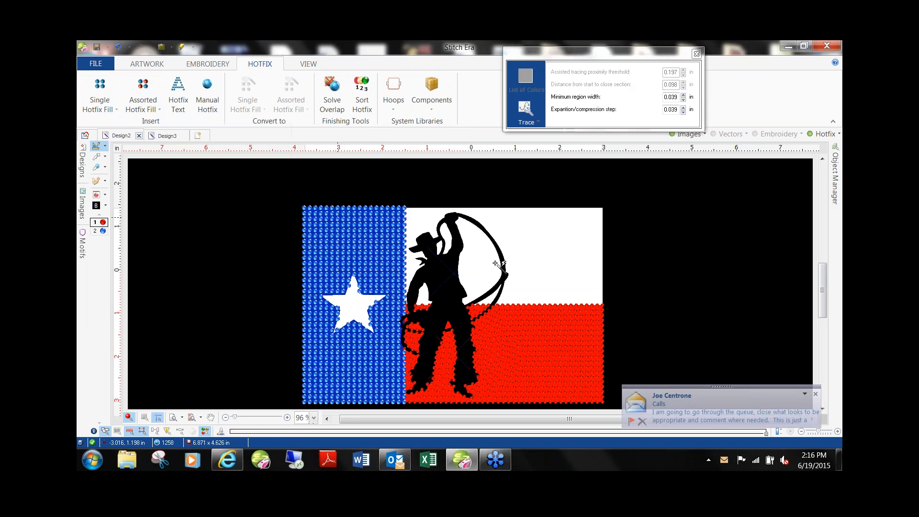
left_click(564, 251)
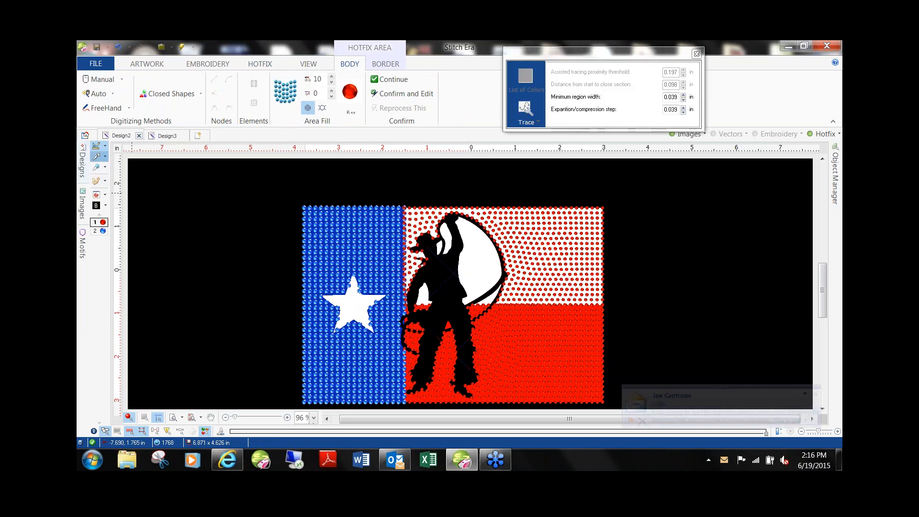
Step: Change the white region's fill bead to the Std - Round rhinestone in Clear-Crystal, size 6 ss
left_click(96, 156)
left_click(350, 91)
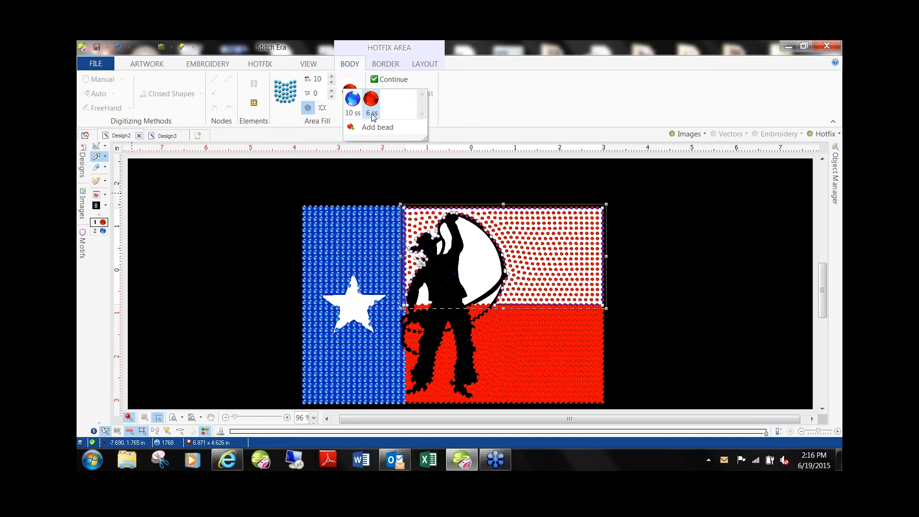
left_click(394, 129)
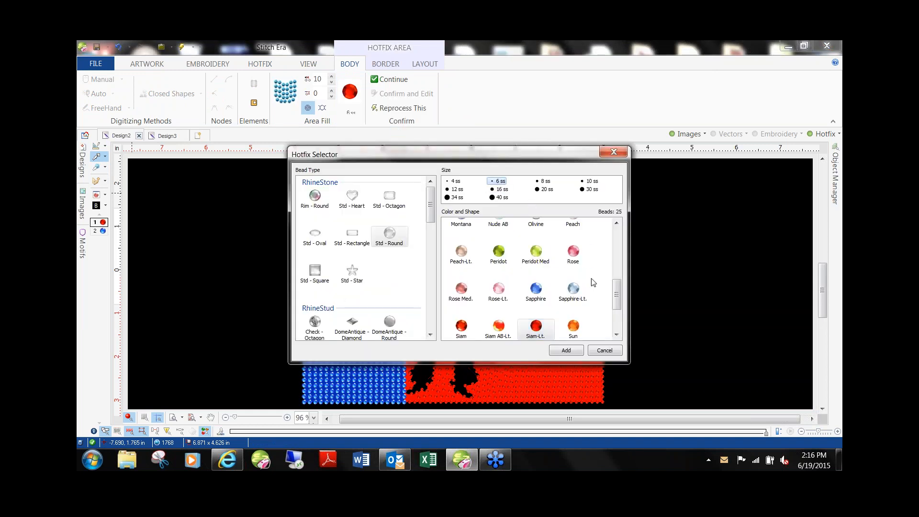
left_click_drag(618, 293, 617, 247)
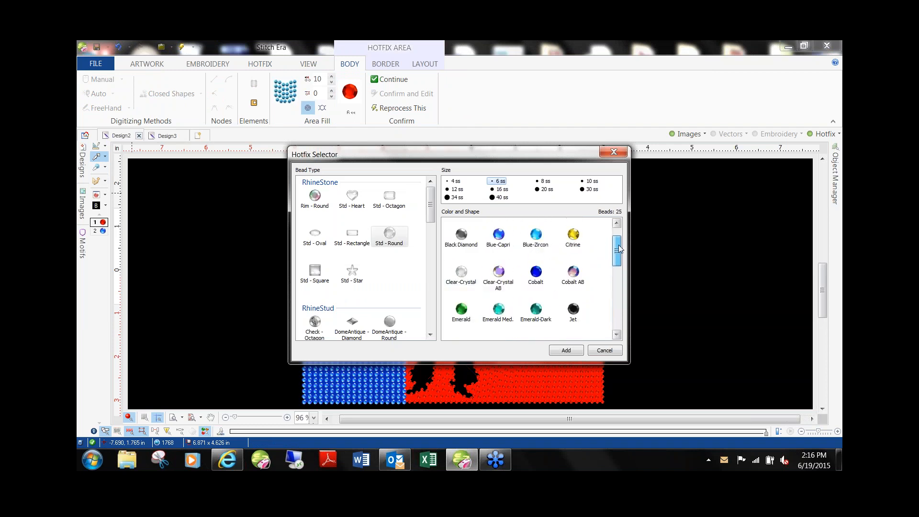
left_click(460, 272)
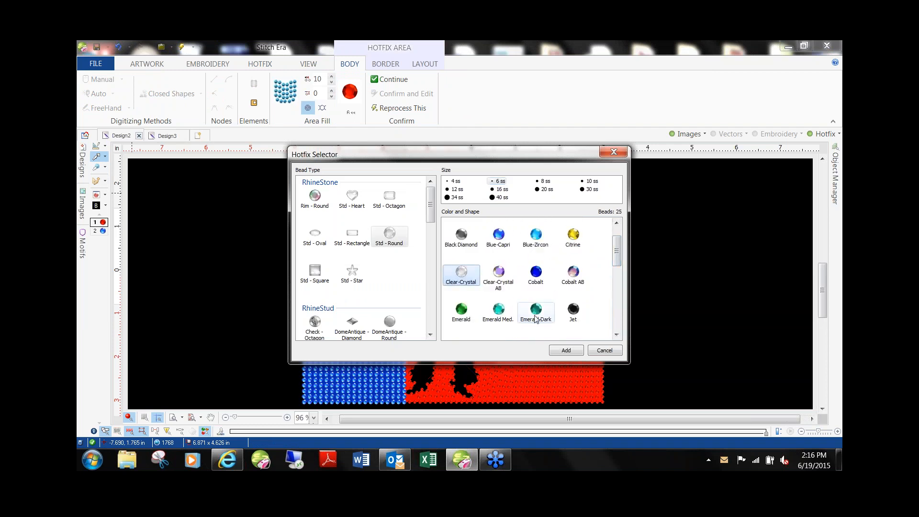
left_click(564, 351)
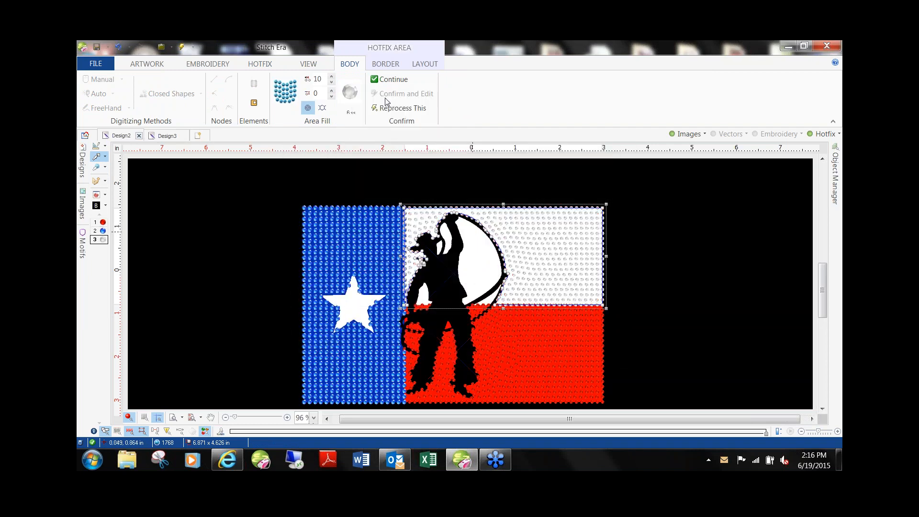
Step: Set the bead spacing of the white region's crystal fill to 4 and finish editing the fill
left_click(318, 79)
type("4")
key("Return")
left_click(95, 172)
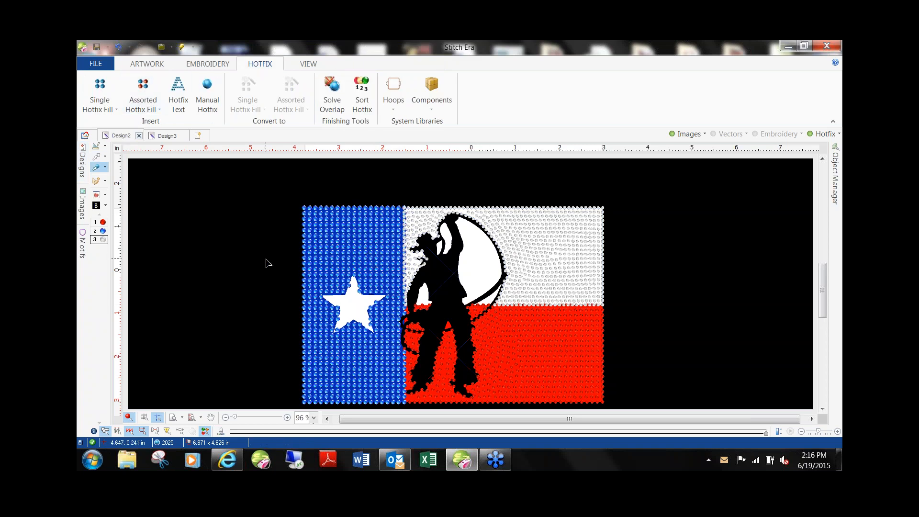
Step: Select the entire flag design, including its background image, and delete it
scroll(397, 254, "down", 3)
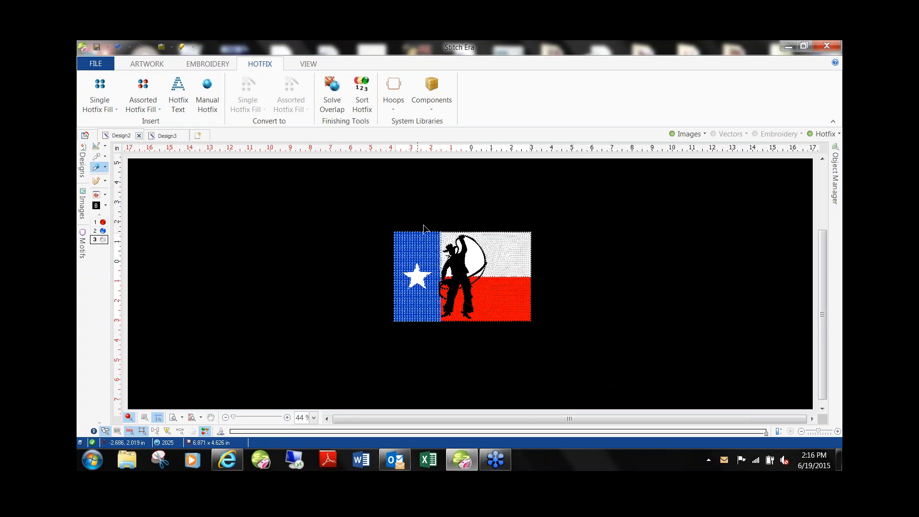
left_click_drag(378, 209, 544, 338)
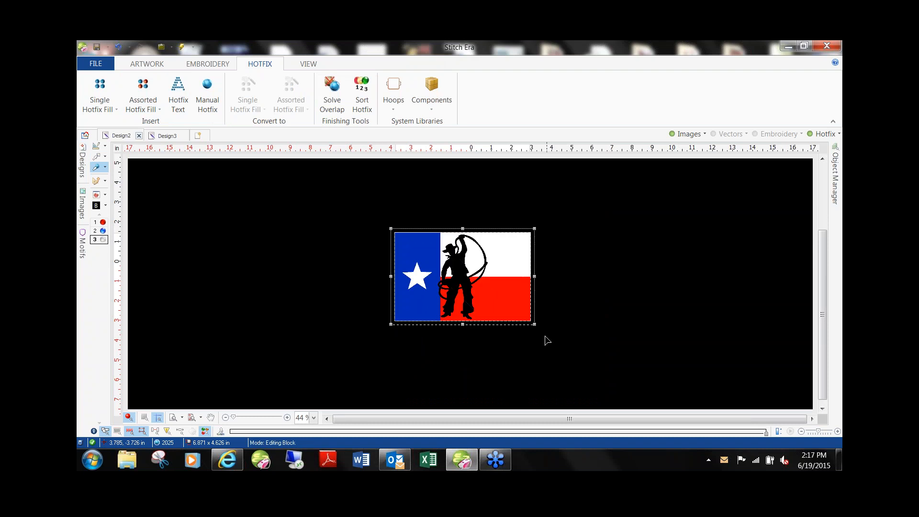
key("Delete")
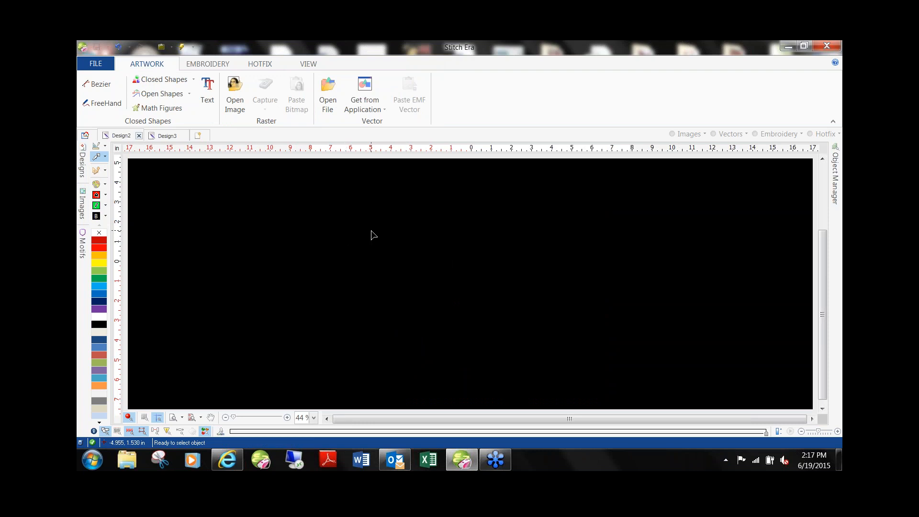
Step: Insert the Texas flag and cowboy picture from the image library into the empty design
left_click(82, 208)
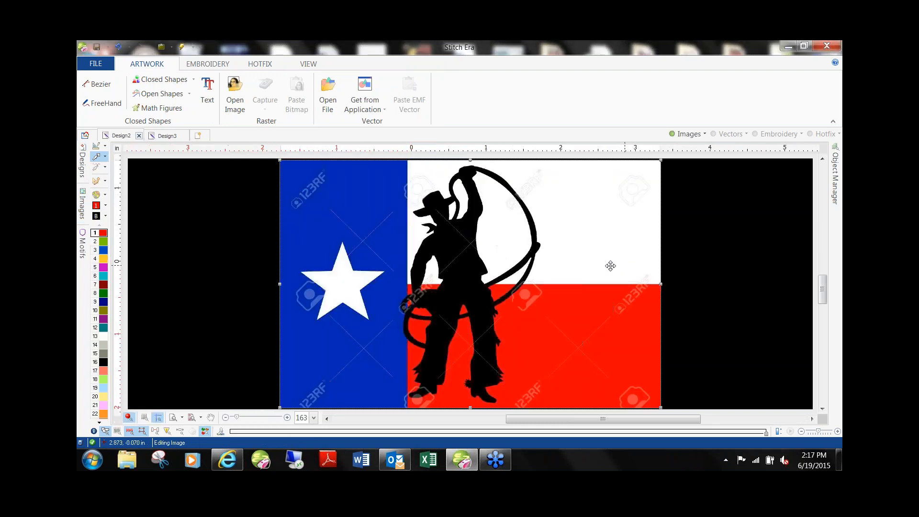
left_click(451, 256)
scroll(475, 250, "down", 2)
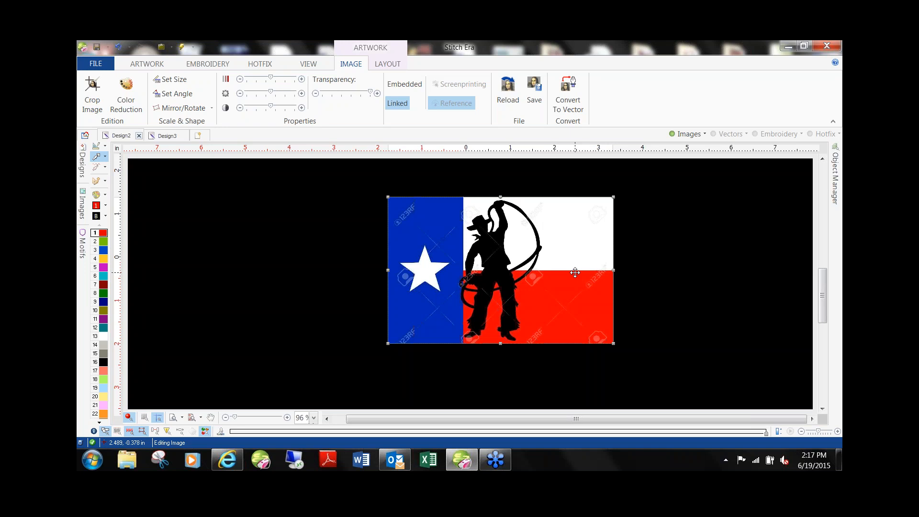
left_click(302, 260)
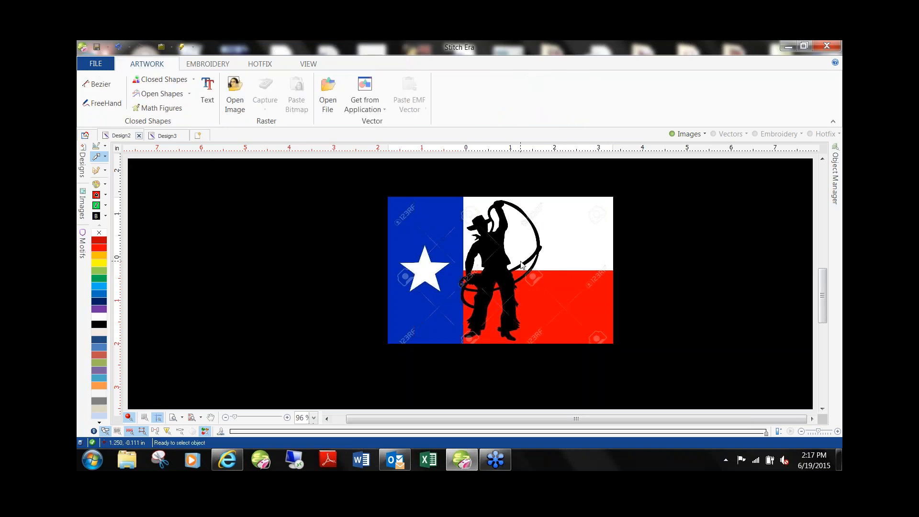
left_click(522, 265)
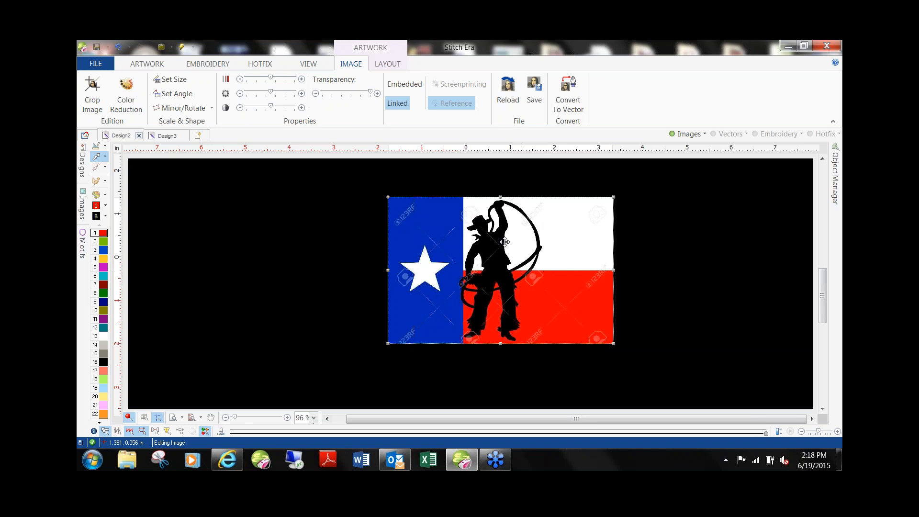
left_click(362, 241)
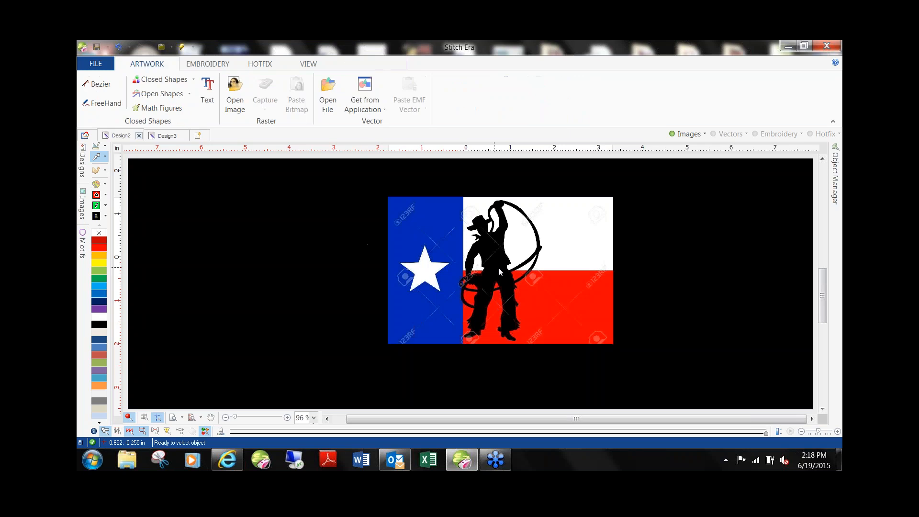
left_click(555, 270)
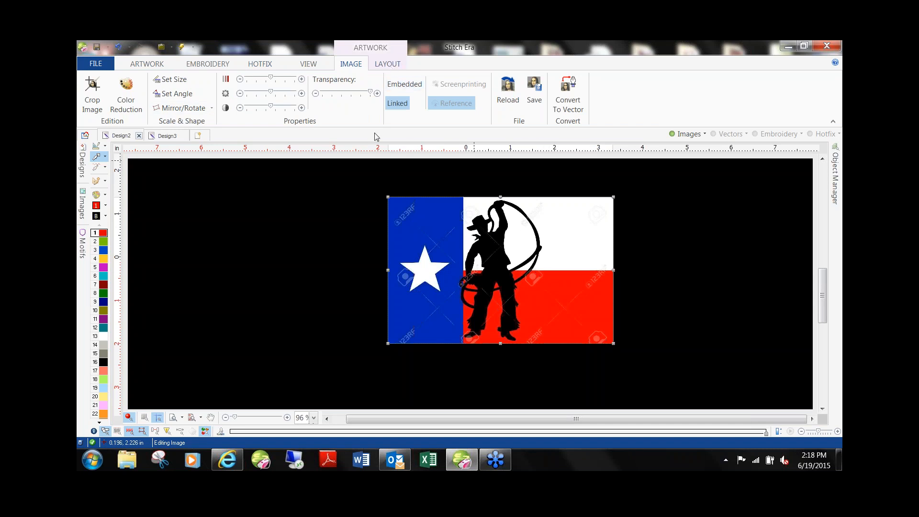
left_click(349, 214)
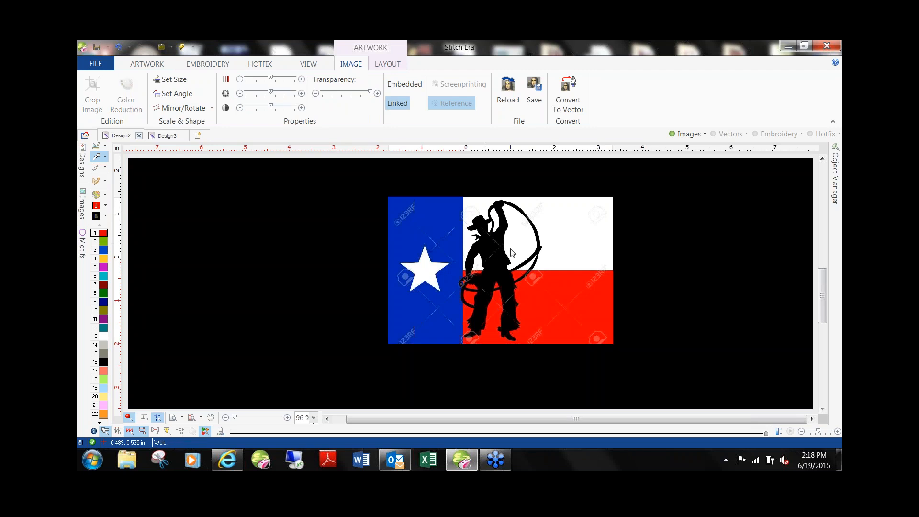
Step: Set the flag image's width to 10 inches with proportions locked, and move it about 1.8 inches left in the design
left_click(523, 247)
left_click(387, 66)
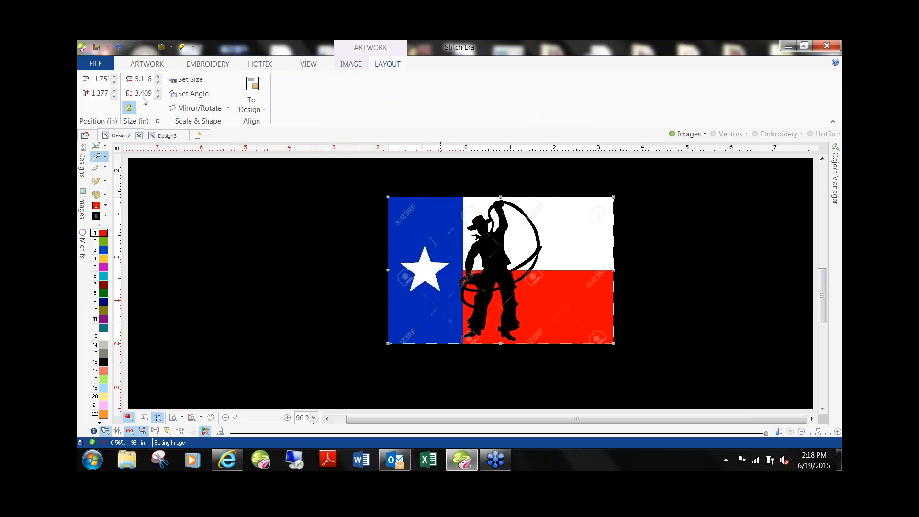
left_click(143, 79)
type("10")
key("Return")
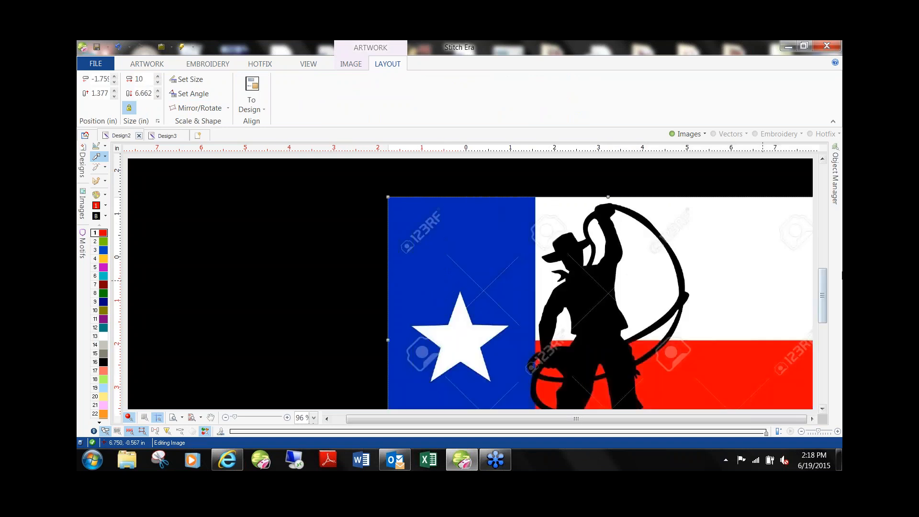
scroll(761, 247, "down", 2)
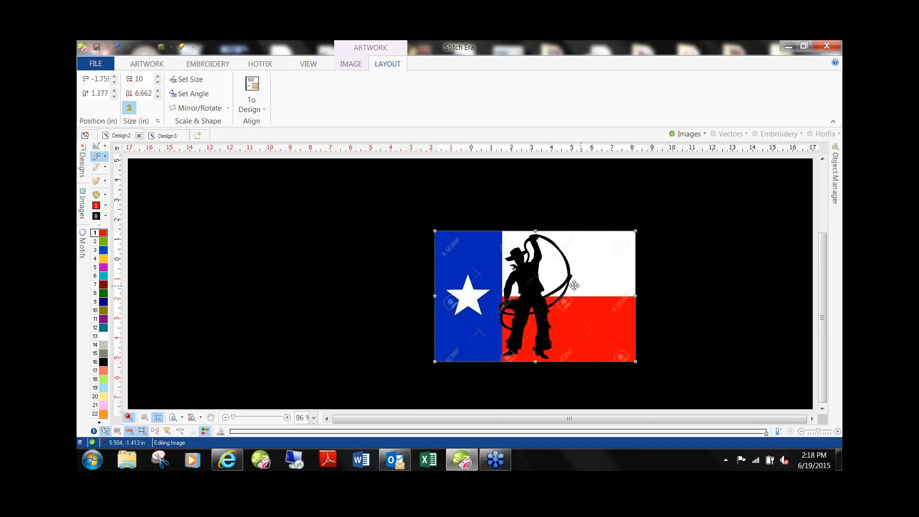
left_click_drag(575, 286, 539, 278)
left_click(640, 256)
Step: Examine the enlarged flag image up close, checking the star's edges and the color quality of the blue area
scroll(488, 279, "up", 2)
scroll(475, 292, "up", 3)
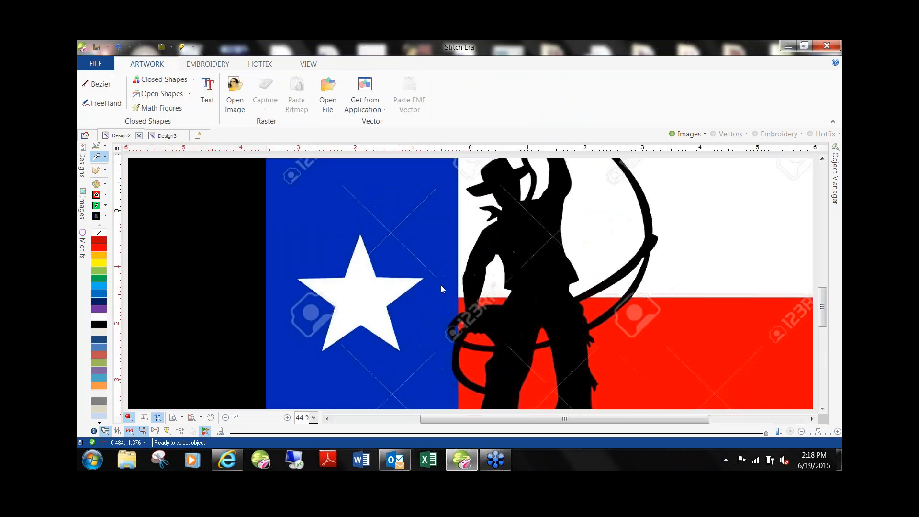
scroll(441, 286, "up", 1)
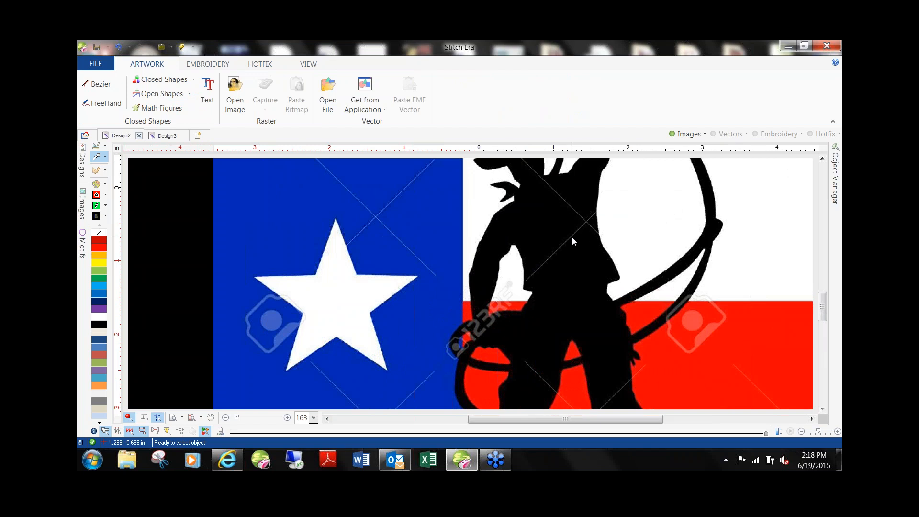
scroll(584, 242, "down", 4)
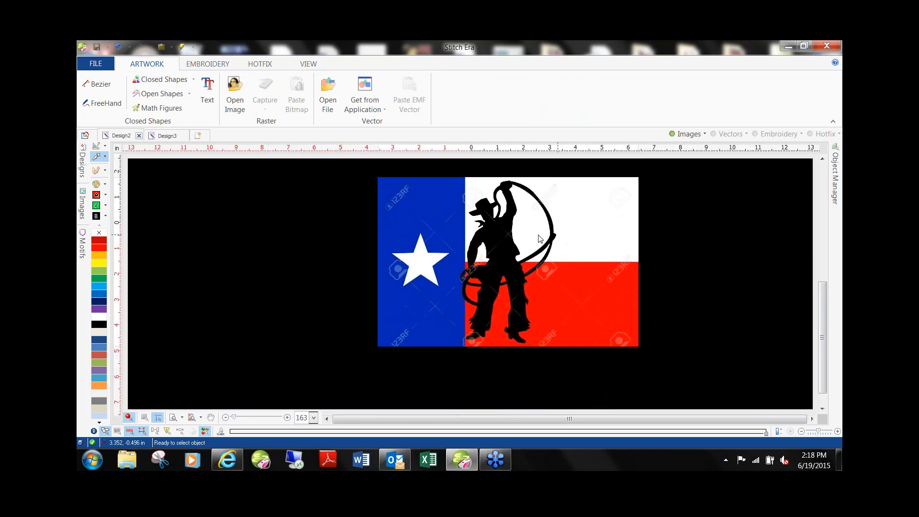
scroll(610, 269, "up", 3)
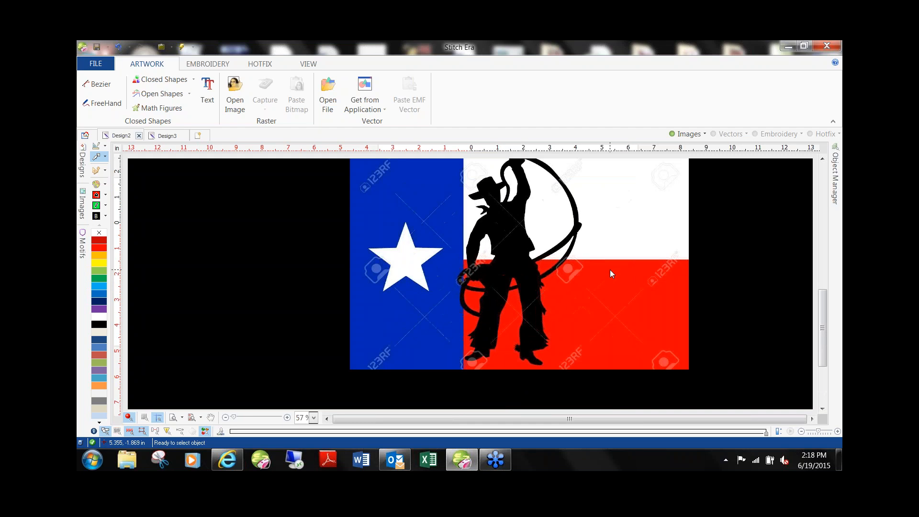
scroll(398, 294, "up", 2)
scroll(408, 291, "up", 3)
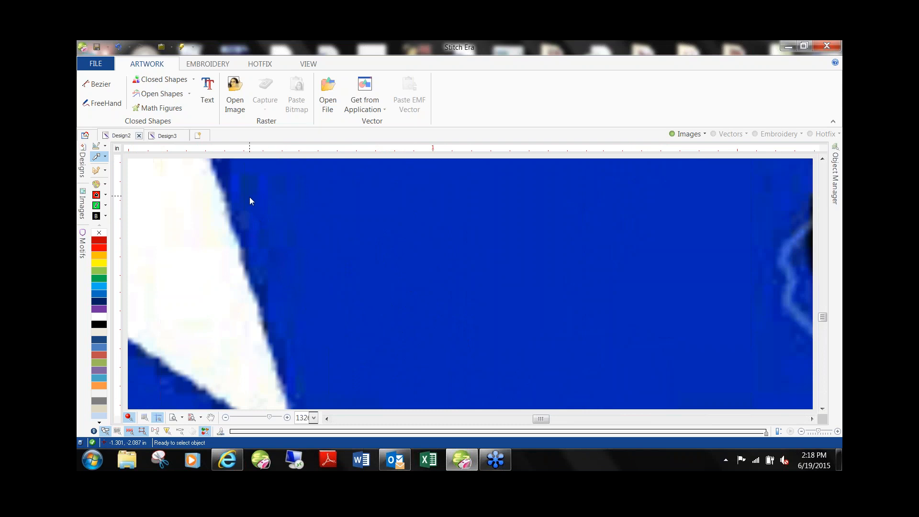
scroll(565, 289, "down", 3)
scroll(656, 304, "up", 4)
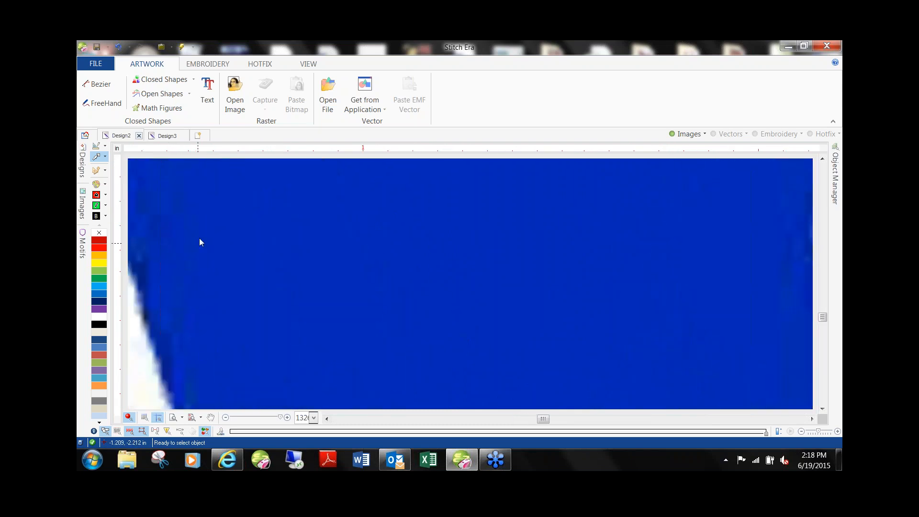
scroll(205, 242, "down", 2)
scroll(205, 237, "down", 5)
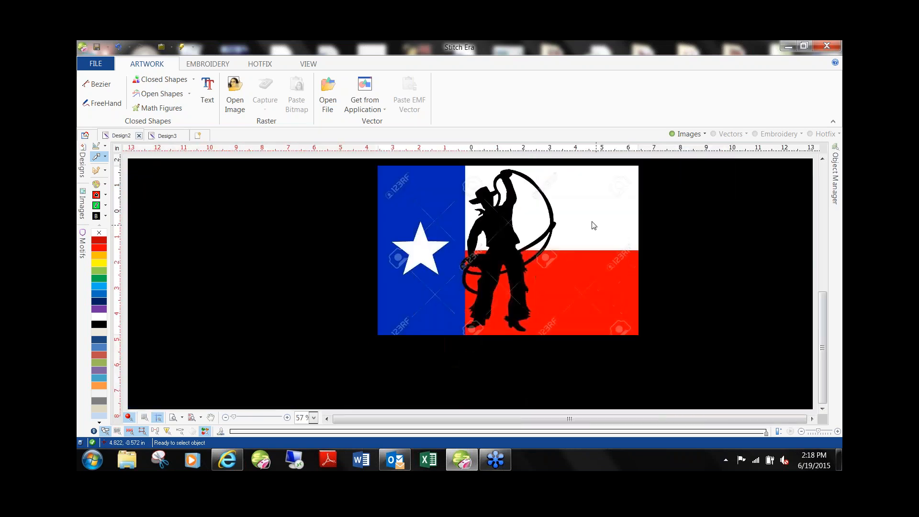
Step: Reduce the flag image to 4 colors with the Color Reduction filter and accept the filtered image
left_click(417, 202)
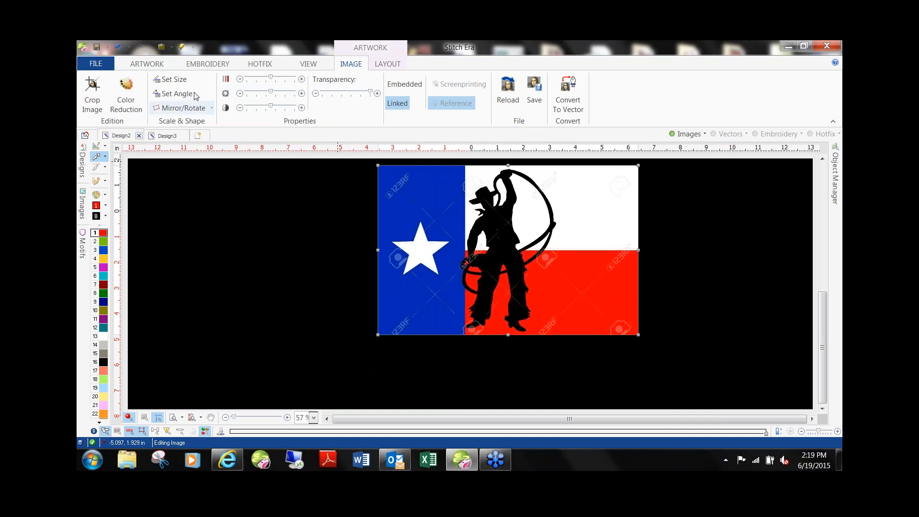
left_click(129, 90)
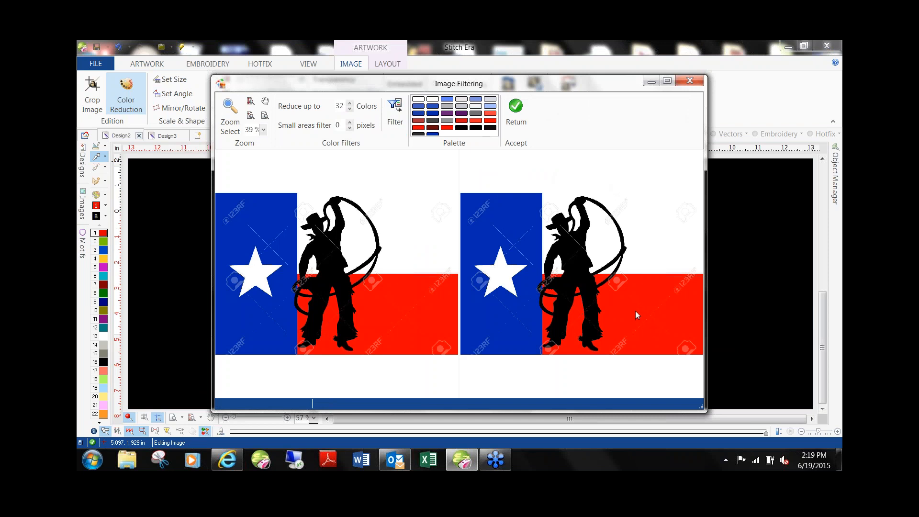
double_click(340, 106)
type("4")
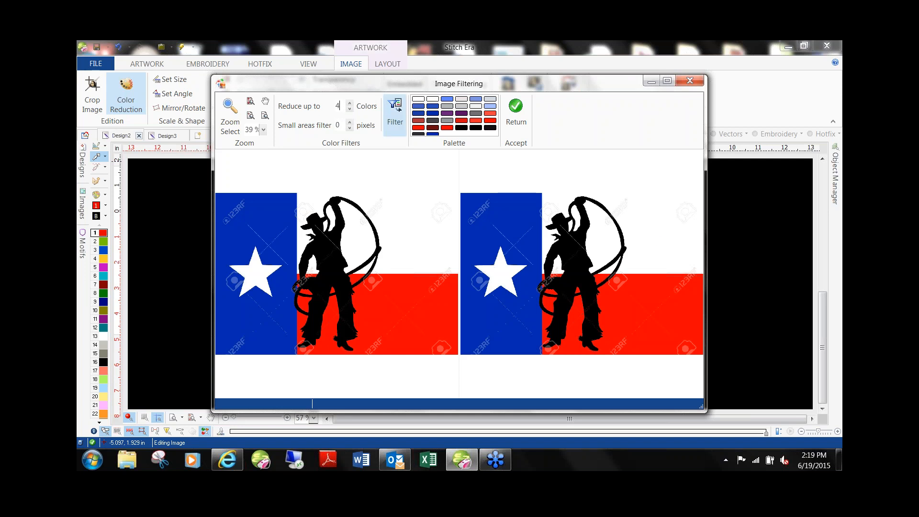
left_click(395, 110)
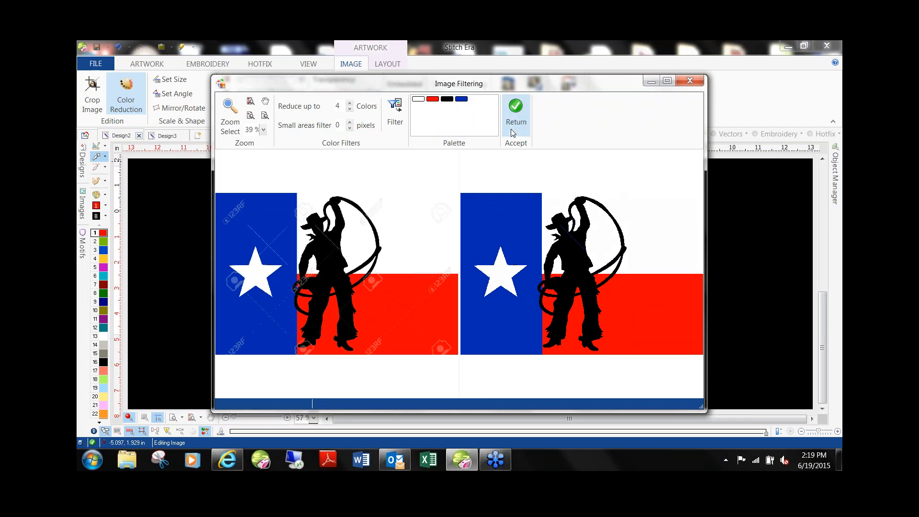
left_click(516, 113)
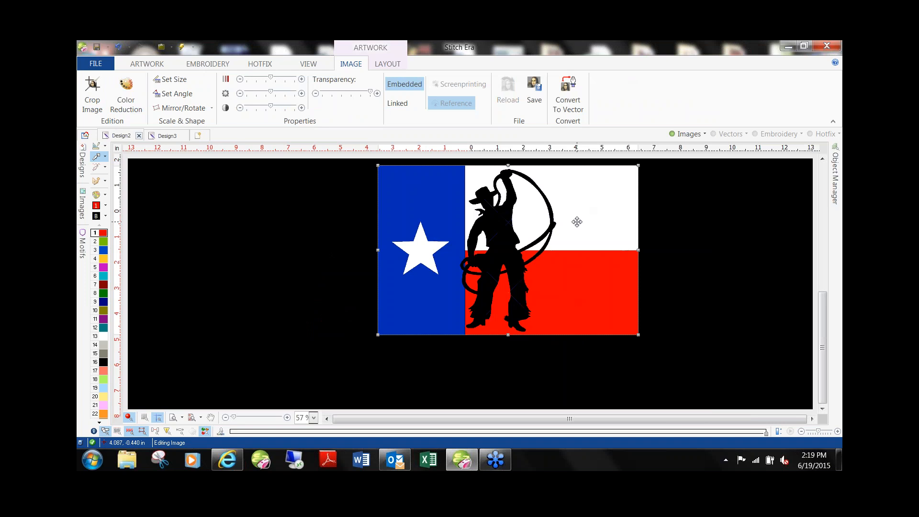
Step: Undo the flag image's color reduction and start a single hotfix area with uniform fill
key("ctrl+z")
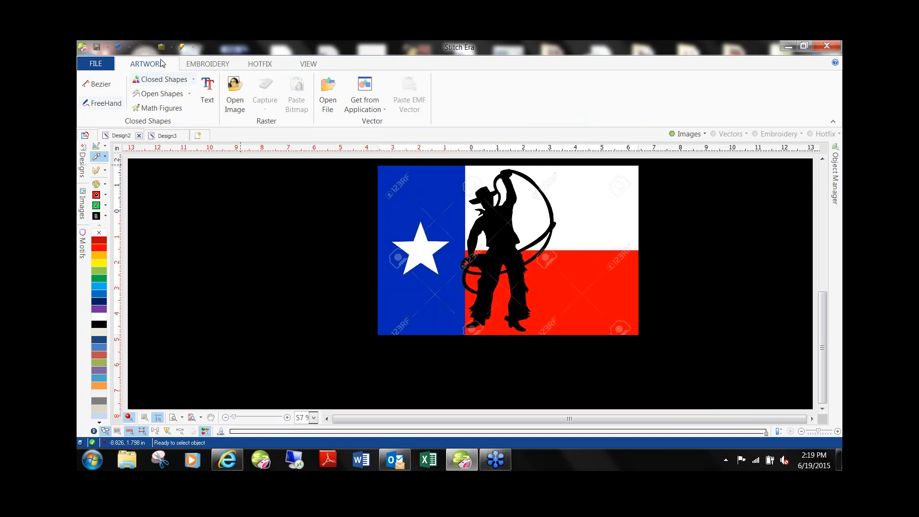
left_click(259, 64)
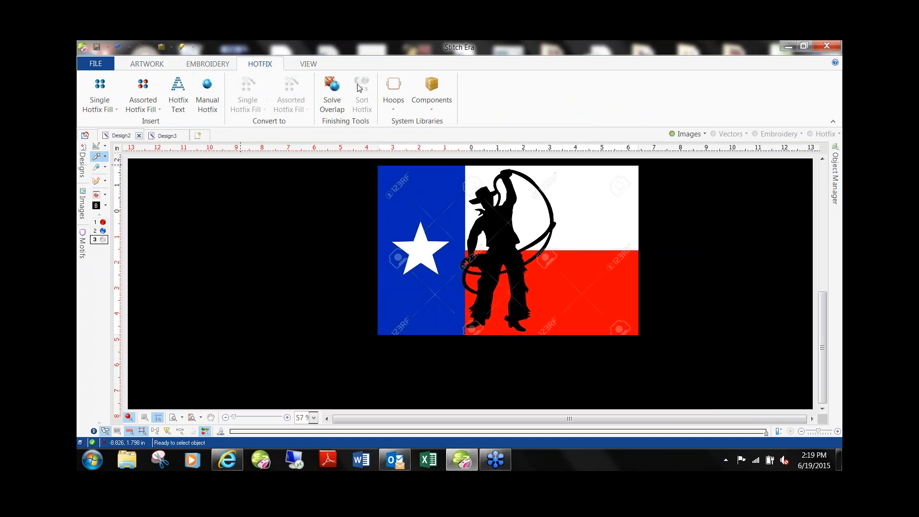
left_click(98, 88)
left_click(158, 158)
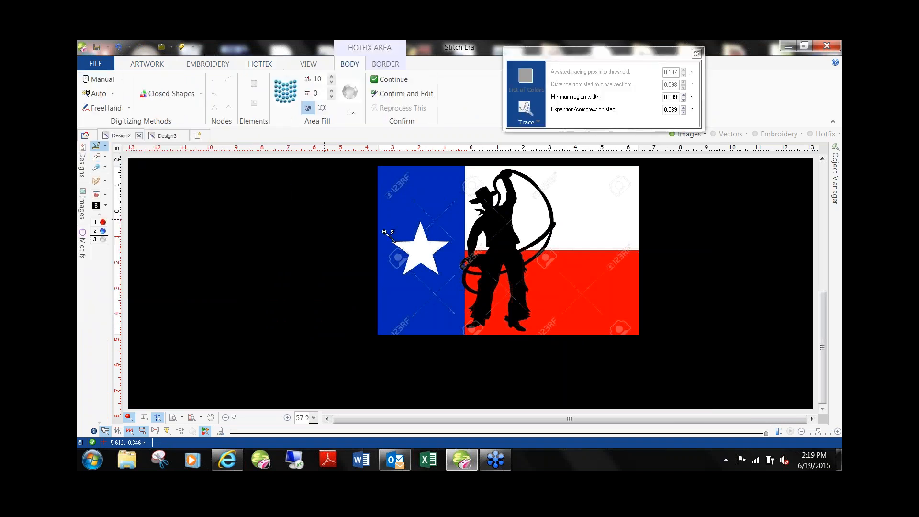
Step: Examine the trace outlines around the unfiltered flag's blue, red and white areas up close, and leave the hotfix fill without tracing
left_click(455, 212)
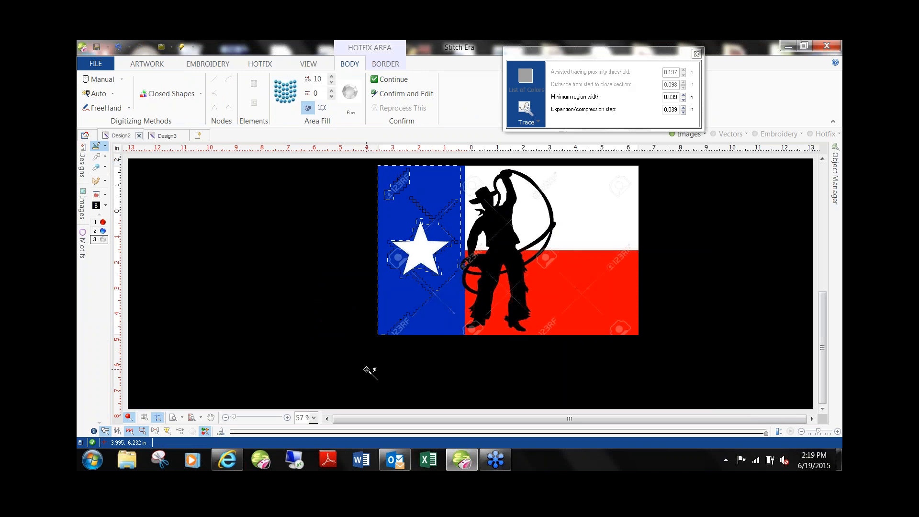
left_click(564, 280)
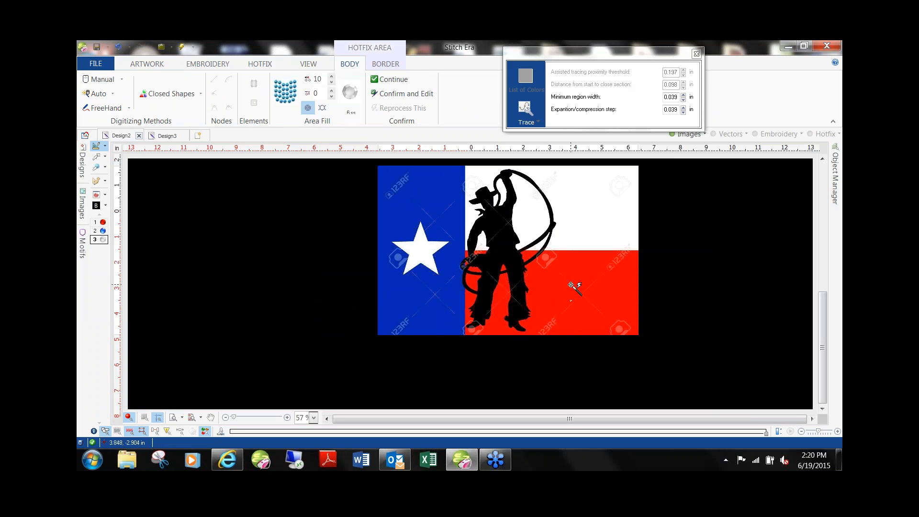
left_click(585, 275)
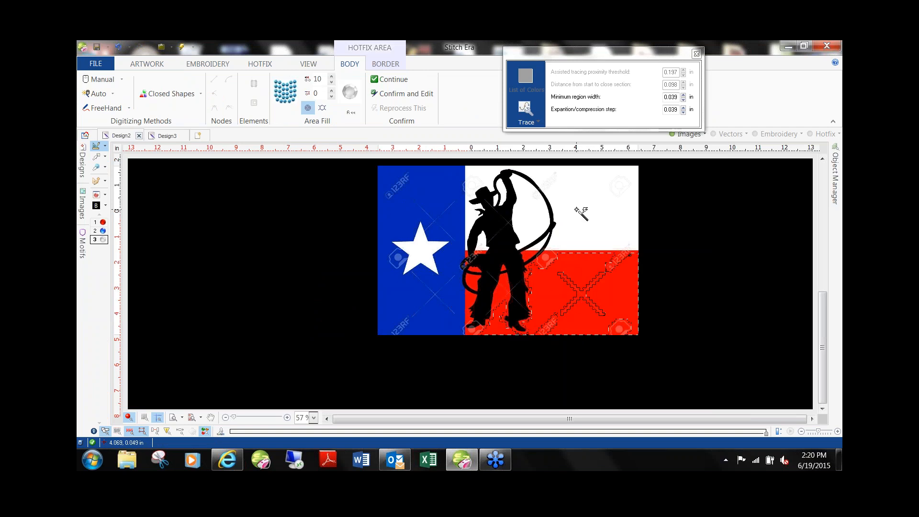
left_click(554, 247)
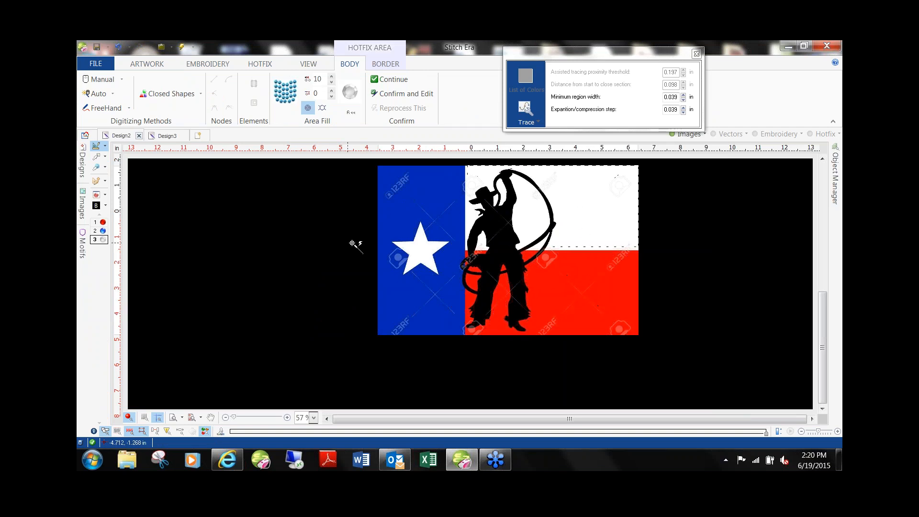
scroll(364, 251, "up", 3)
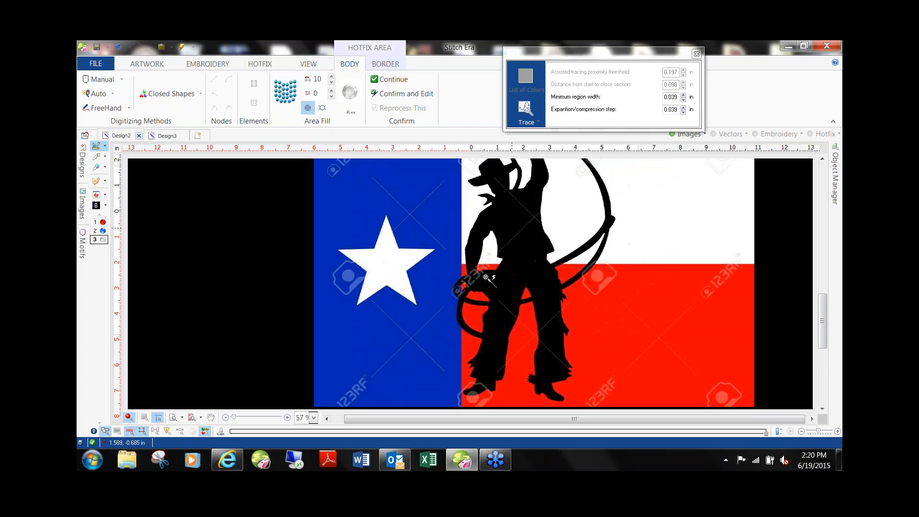
scroll(445, 286, "up", 3)
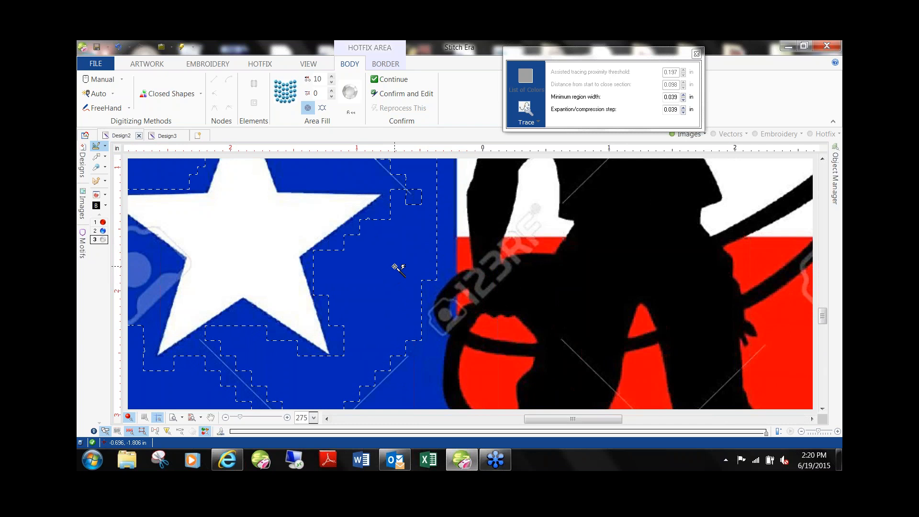
scroll(394, 269, "down", 1)
scroll(394, 267, "down", 4)
left_click(97, 157)
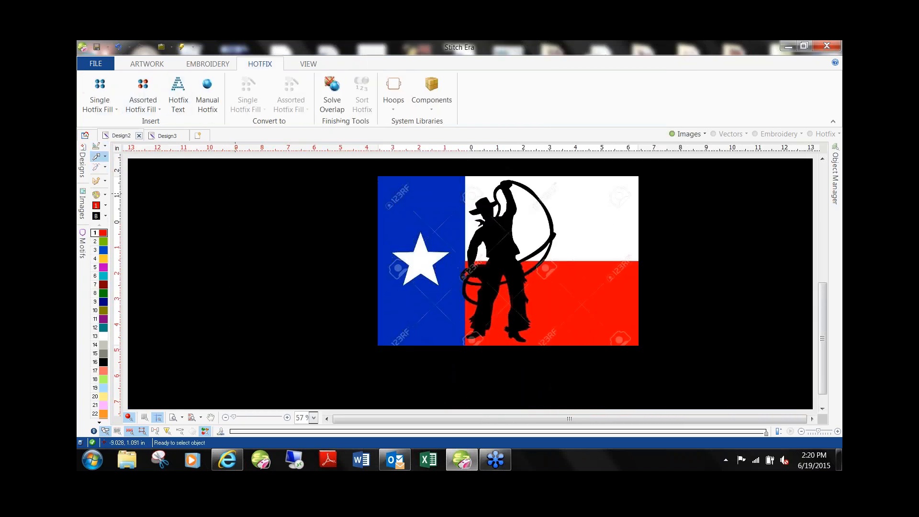
Step: Reapply Color Reduction to the flag image with up to 4 colors, accept the filtered result and deselect the image
left_click(583, 272)
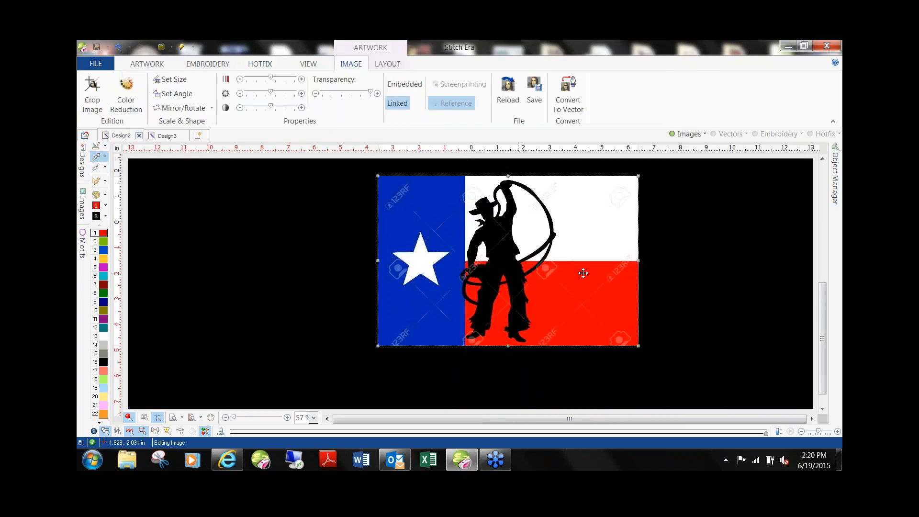
left_click(127, 98)
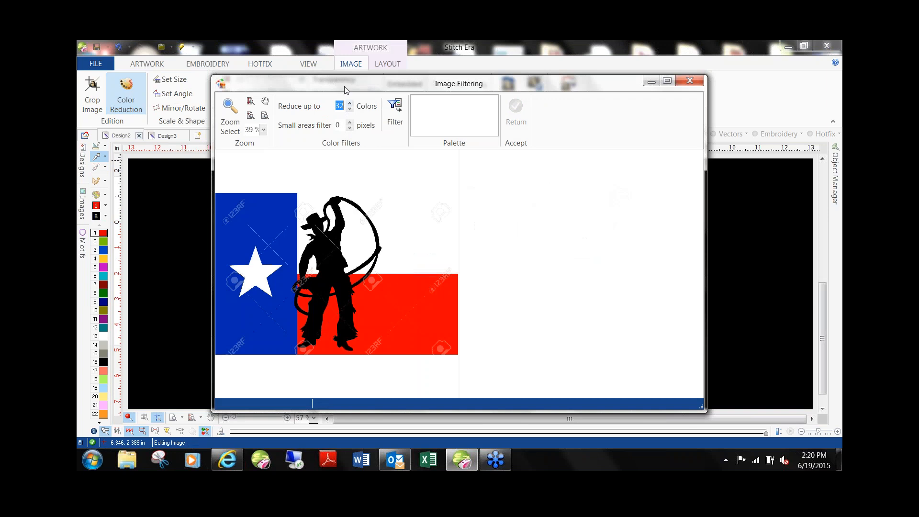
type("4")
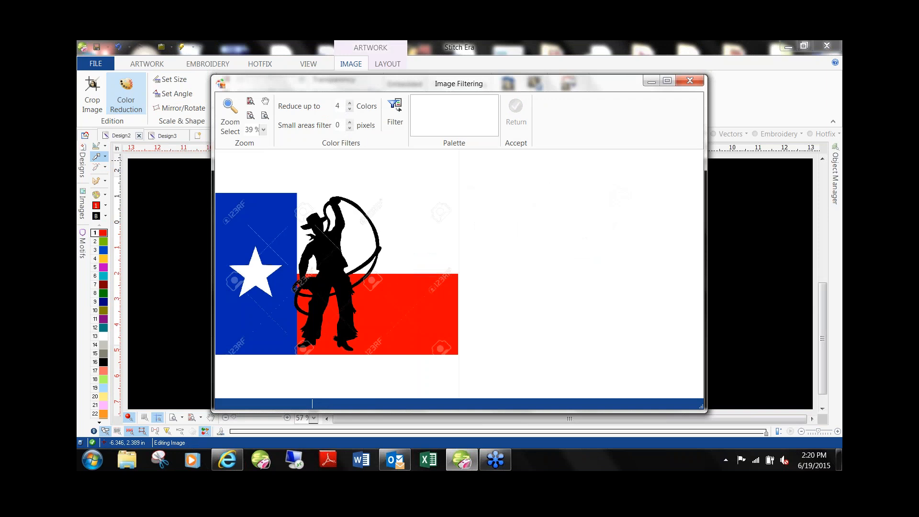
left_click(395, 112)
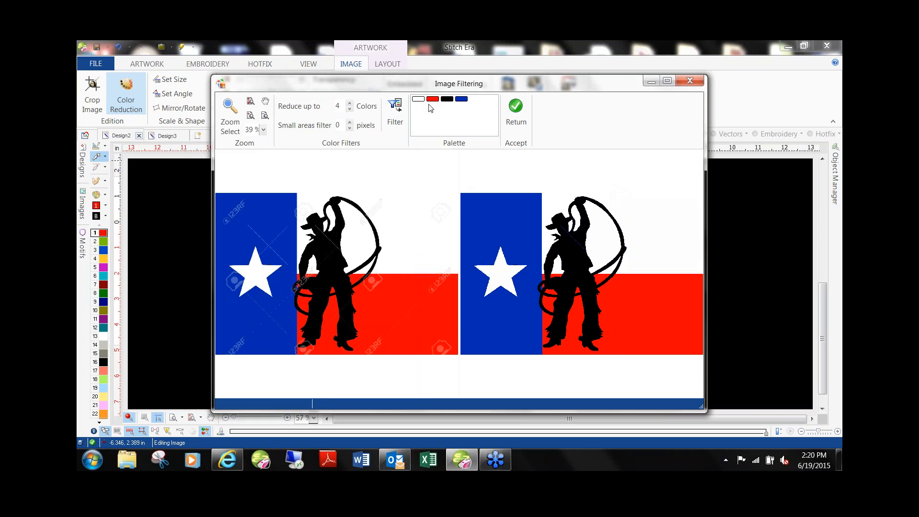
left_click(516, 110)
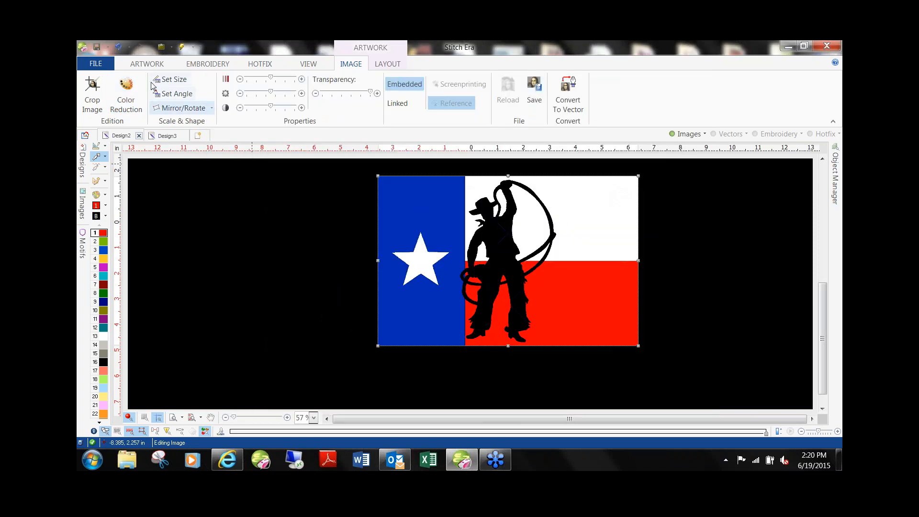
left_click(259, 199)
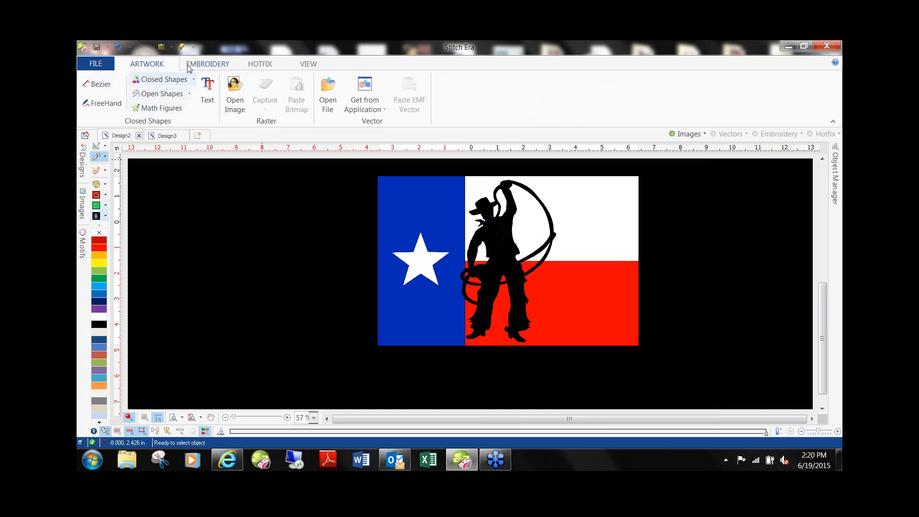
Step: Preview the uniform hotfix fill's trace outlines on the color-reduced flag and cowboy, and leave the fill without tracing
left_click(259, 64)
left_click(103, 100)
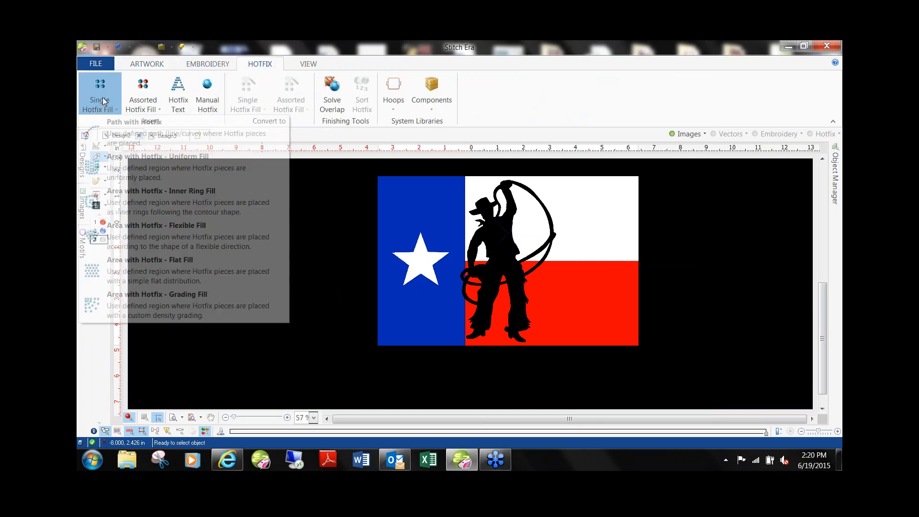
left_click(127, 165)
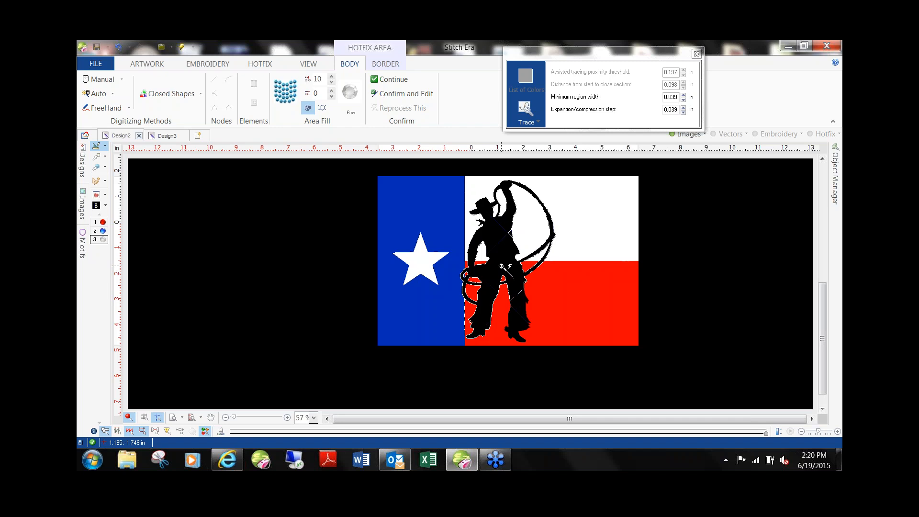
left_click(96, 157)
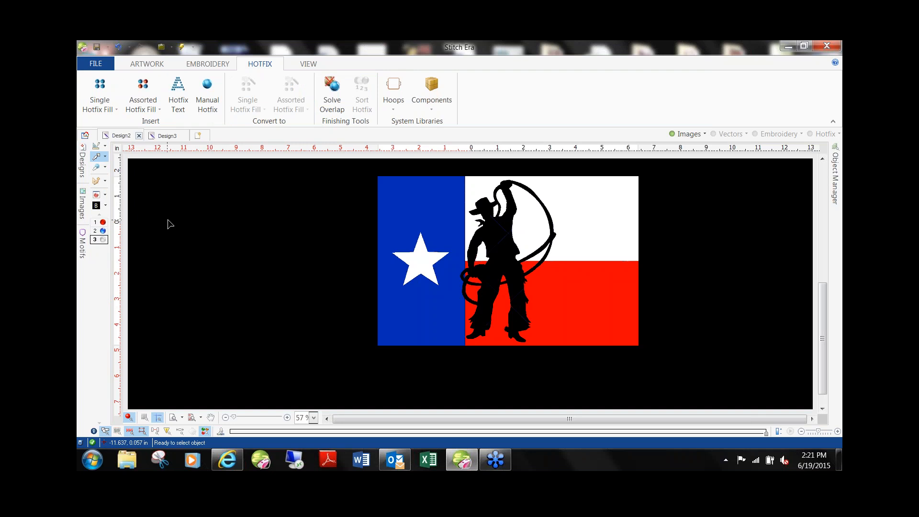
Step: Start a new empty bead palette in the Hotfix Catalog and move the catalog window up and left to uncover the flag
left_click(140, 67)
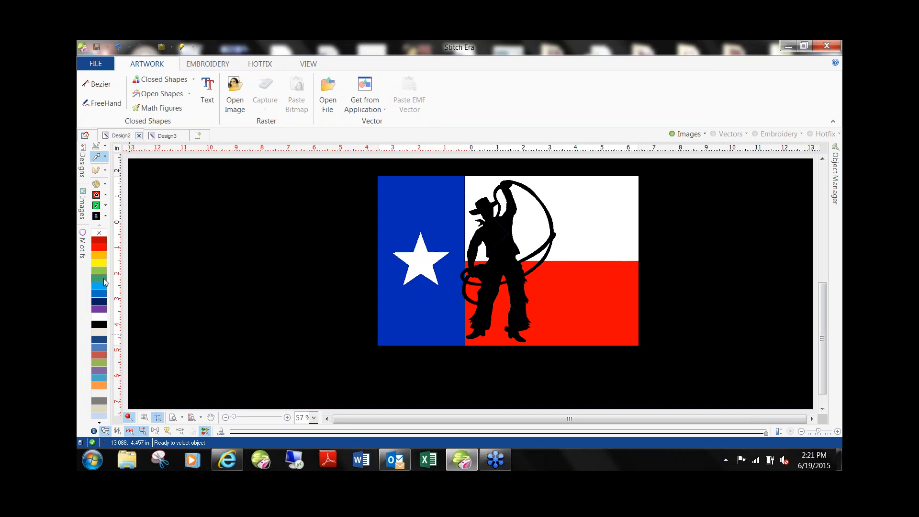
left_click(267, 66)
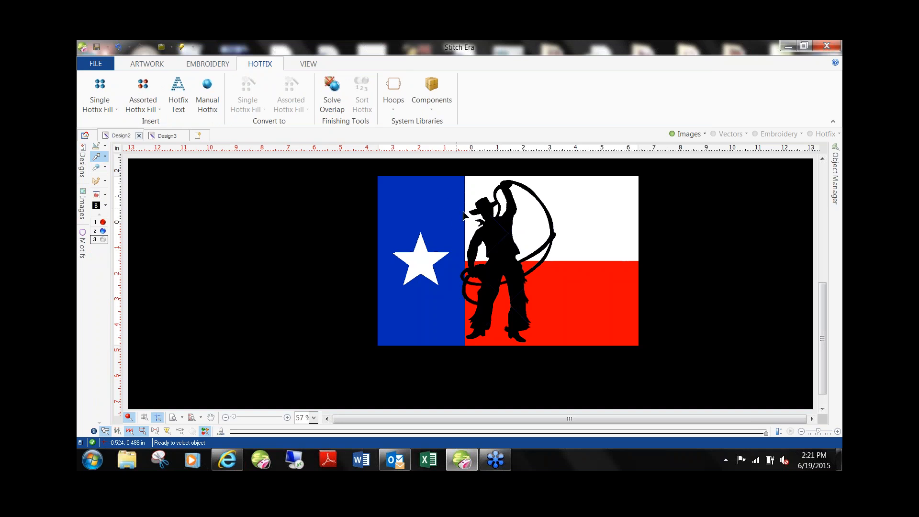
left_click(98, 197)
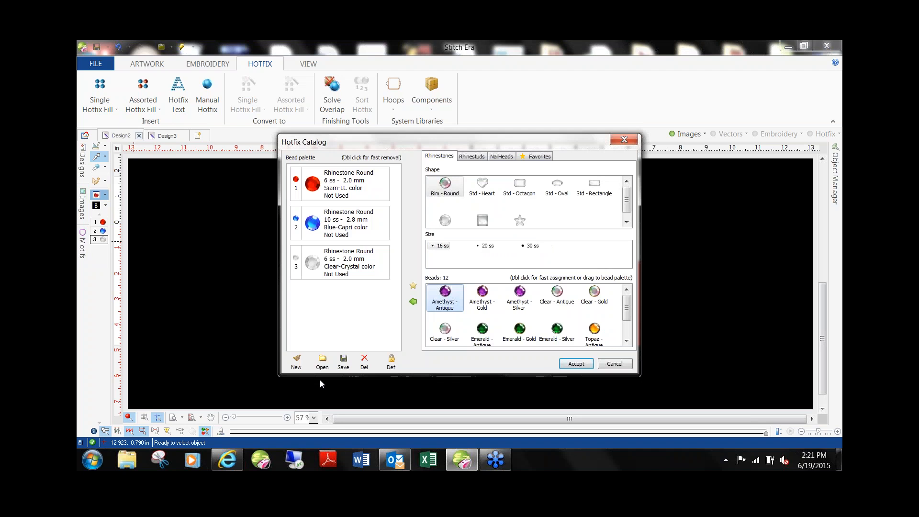
left_click(297, 363)
left_click(494, 267)
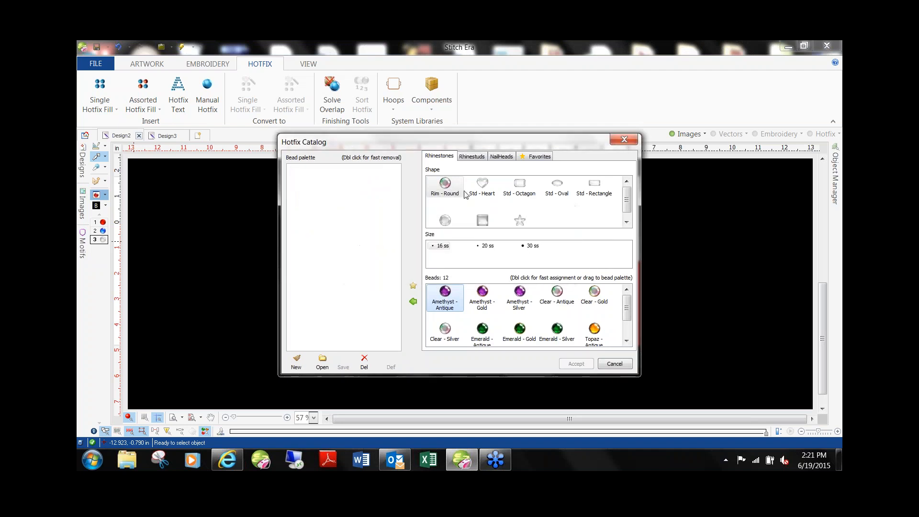
left_click_drag(458, 143, 279, 77)
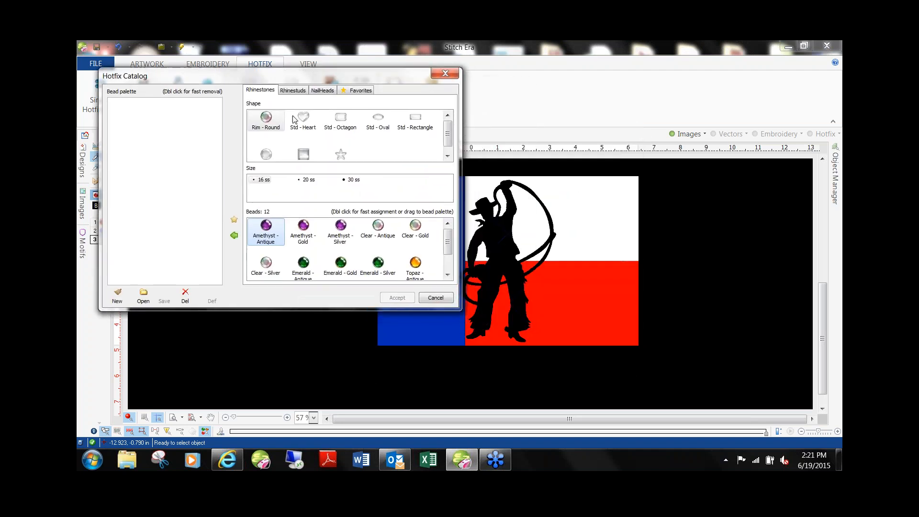
Step: Add a round 10 ss rhinestone in Cobalt to the bead palette
left_click(276, 158)
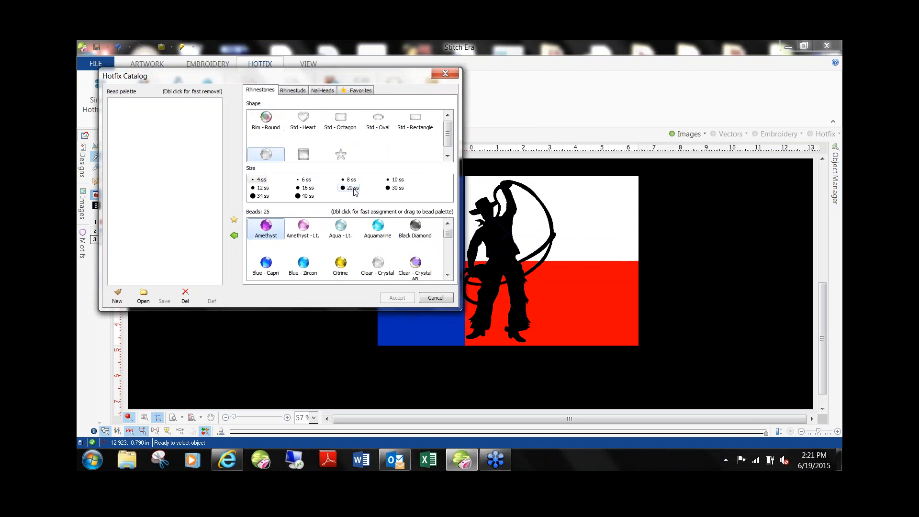
left_click(397, 180)
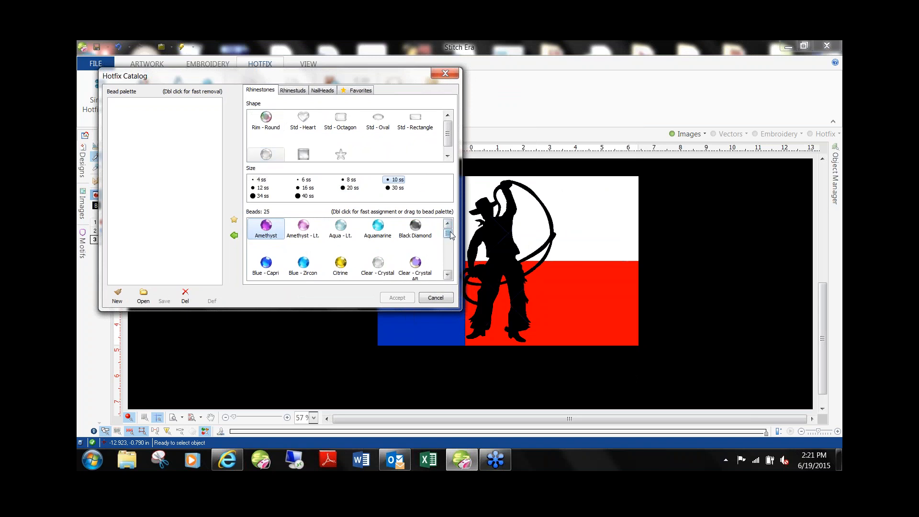
left_click_drag(450, 235, 449, 240)
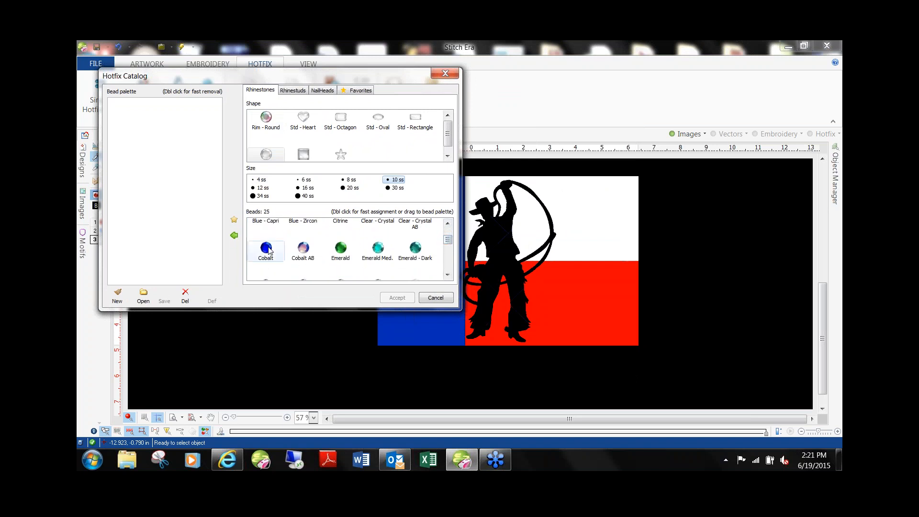
left_click(269, 250)
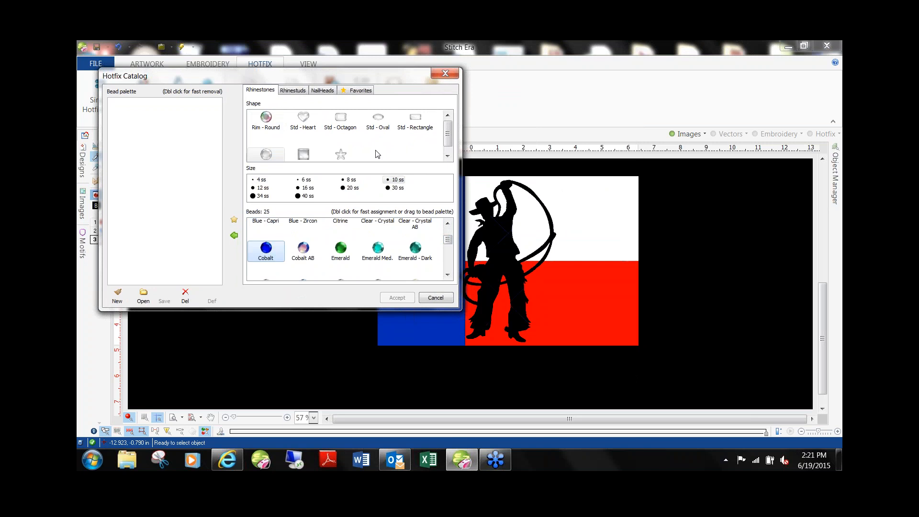
left_click(384, 182)
left_click(256, 246)
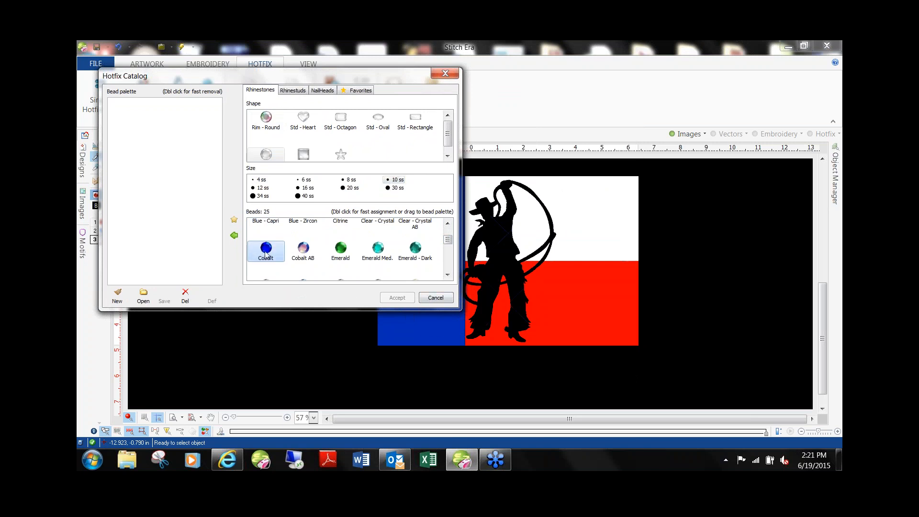
left_click(234, 236)
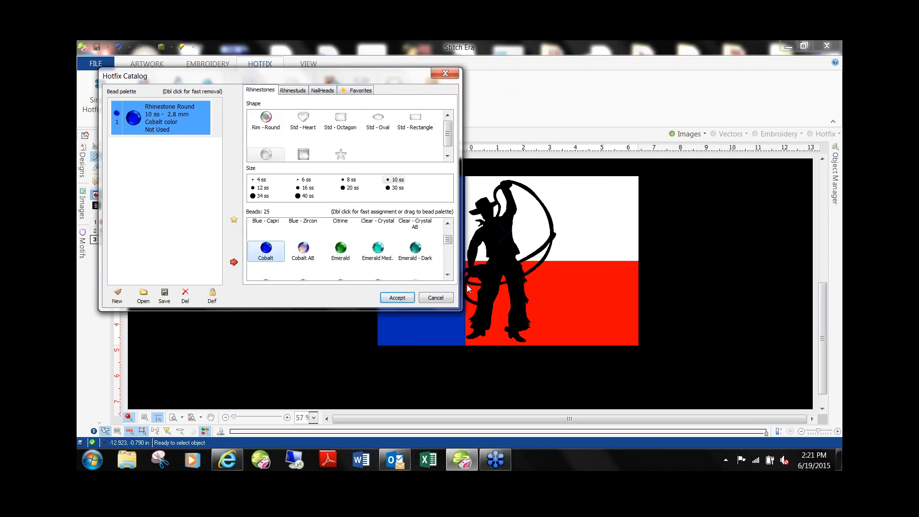
Step: Replace the Cobalt bead in the palette with Montana, and remove that bead from the palette
left_click_drag(448, 240, 448, 253)
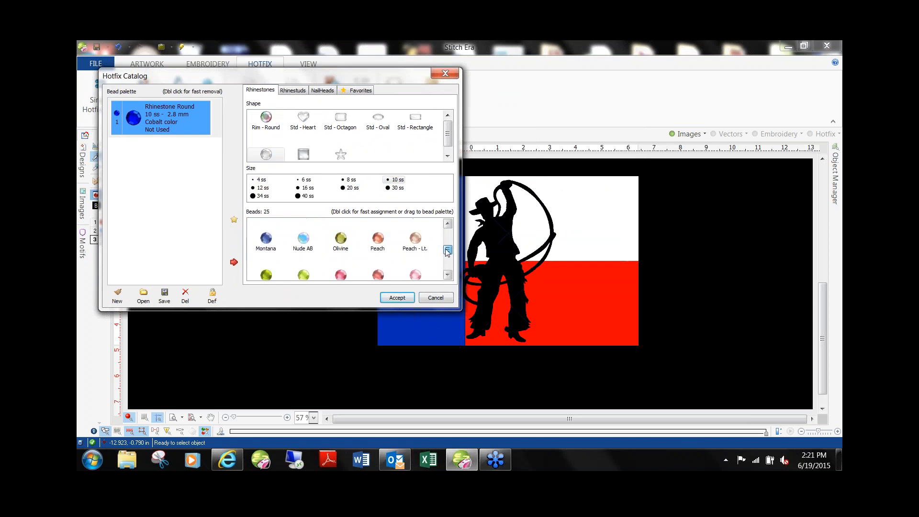
left_click(253, 245)
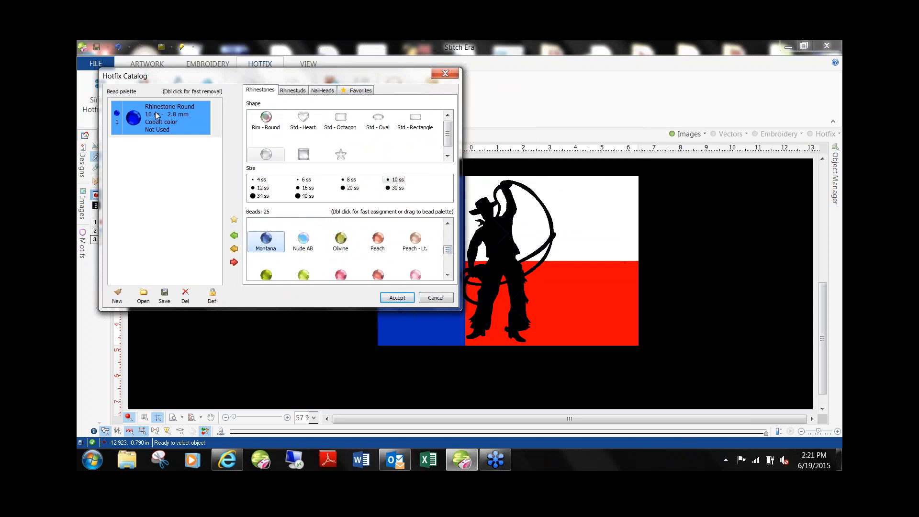
left_click(235, 250)
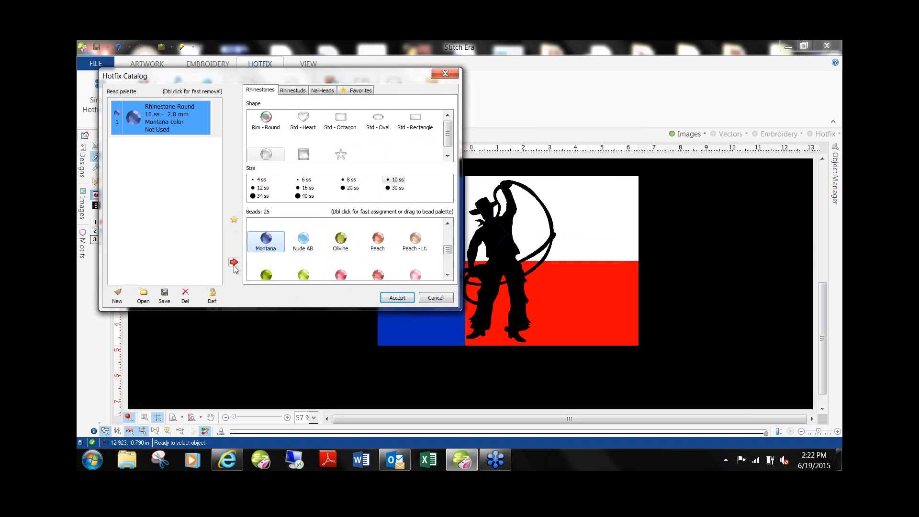
left_click(234, 263)
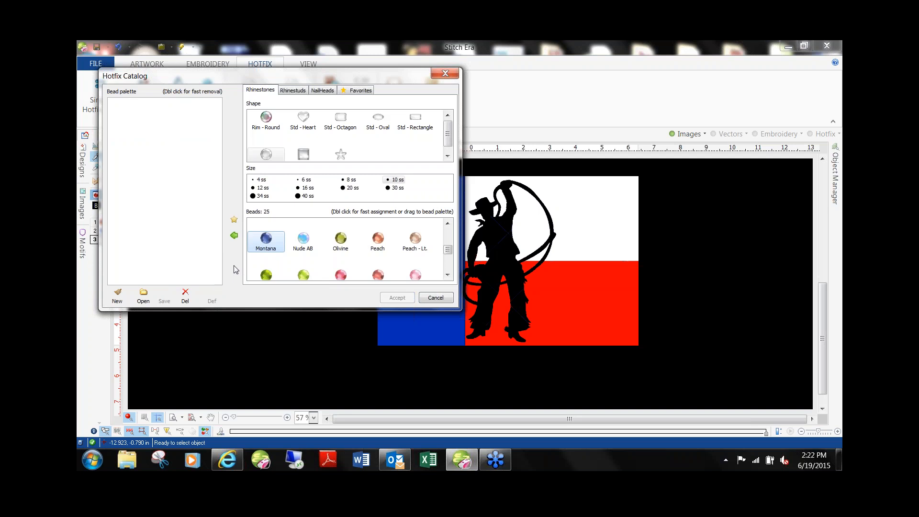
Step: Add round 10 ss rhinestones in Cobalt and Siam - Lt. to the bead palette
left_click_drag(450, 249, 449, 240)
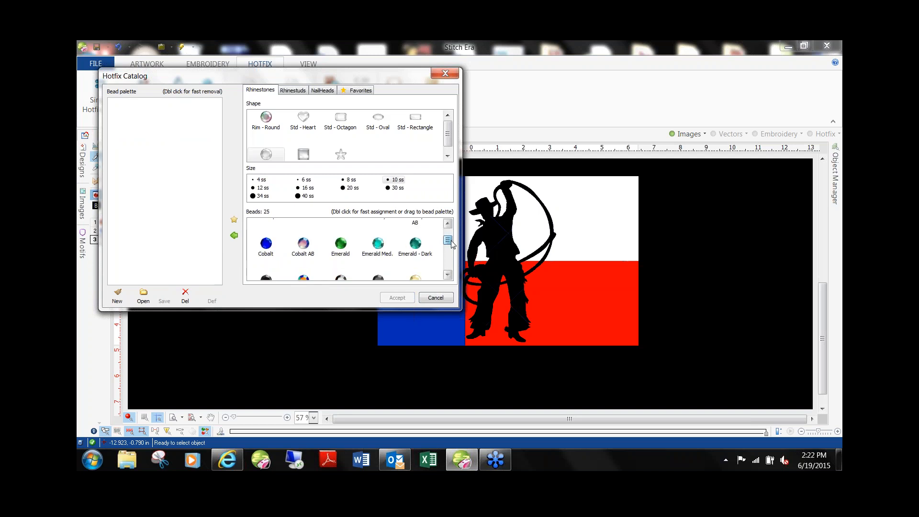
left_click(269, 248)
left_click(235, 236)
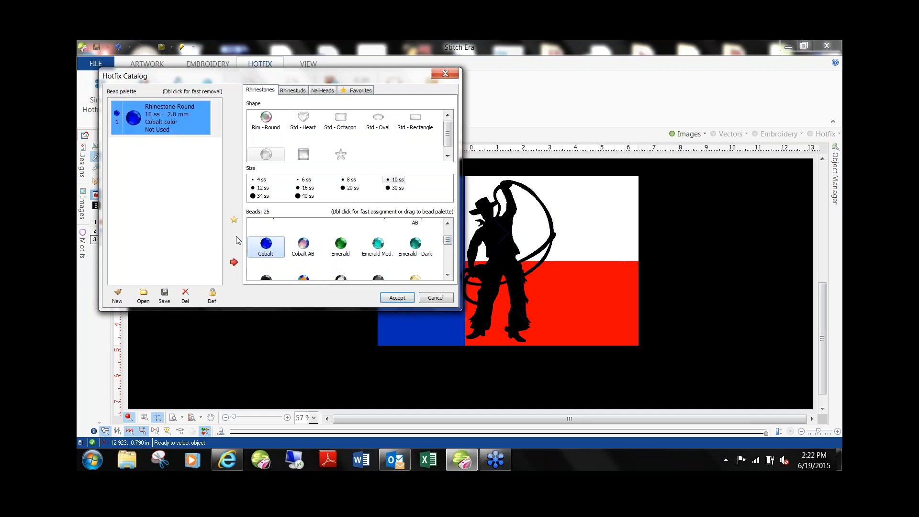
left_click_drag(451, 239, 450, 259)
left_click(416, 230)
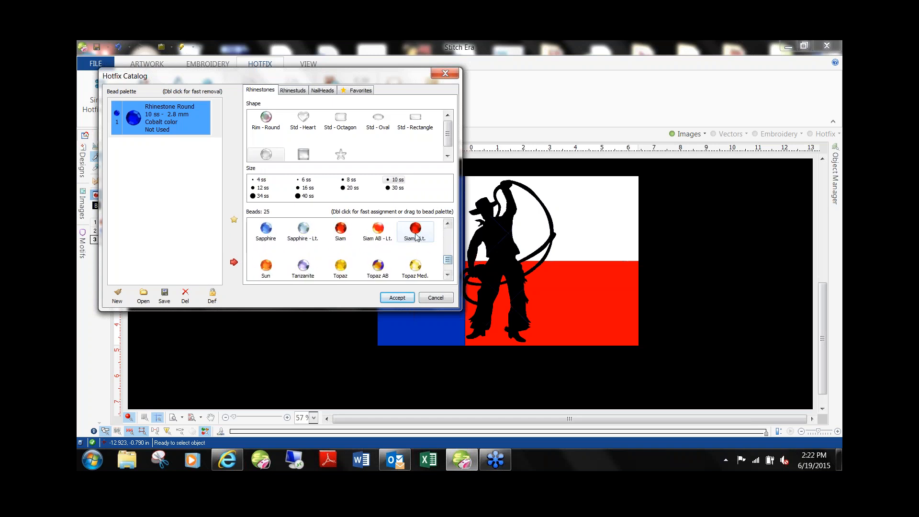
left_click(234, 237)
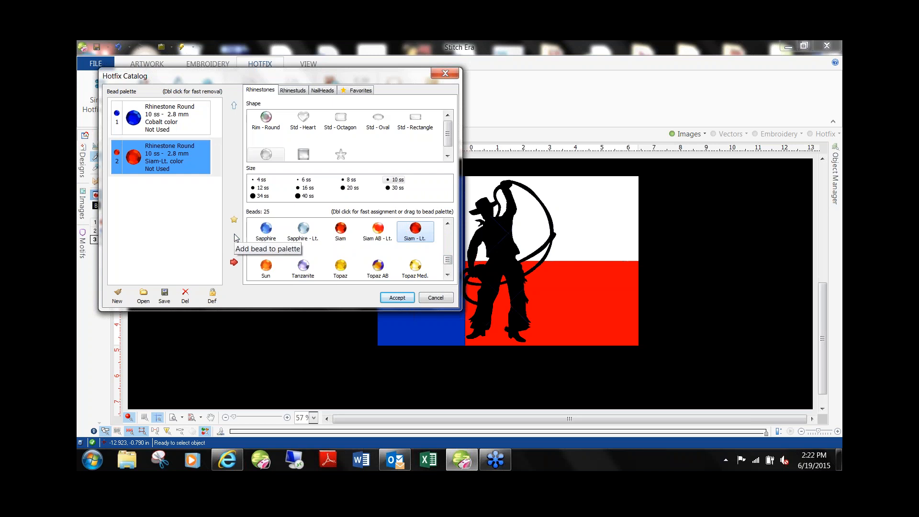
Step: Add round Clear - Crystal rhinestones in 10 ss and 6 ss to the bead palette, and move the catalog window briefly aside to uncover the star
left_click_drag(448, 260, 449, 238)
left_click(378, 246)
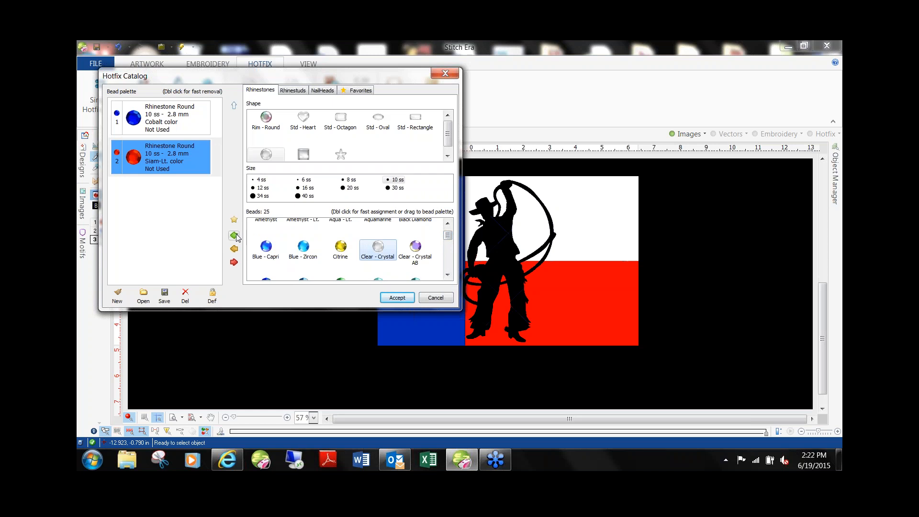
left_click(234, 236)
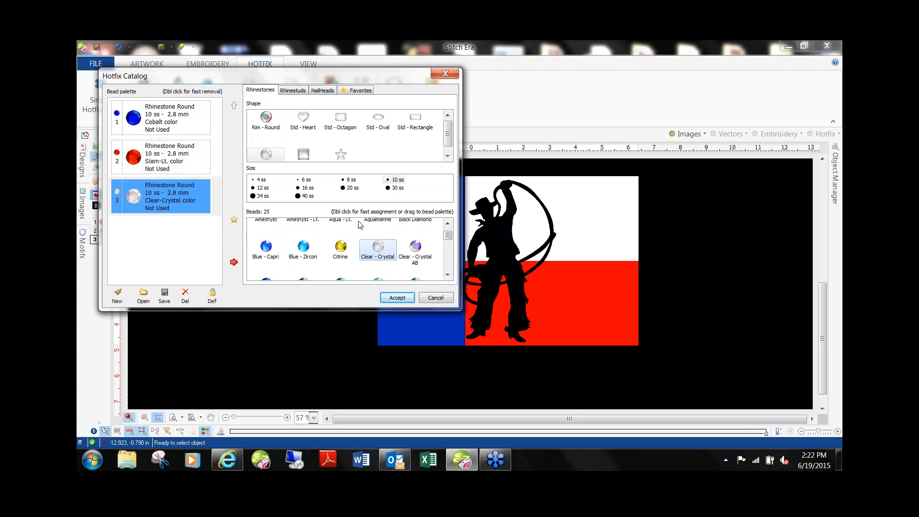
left_click(312, 180)
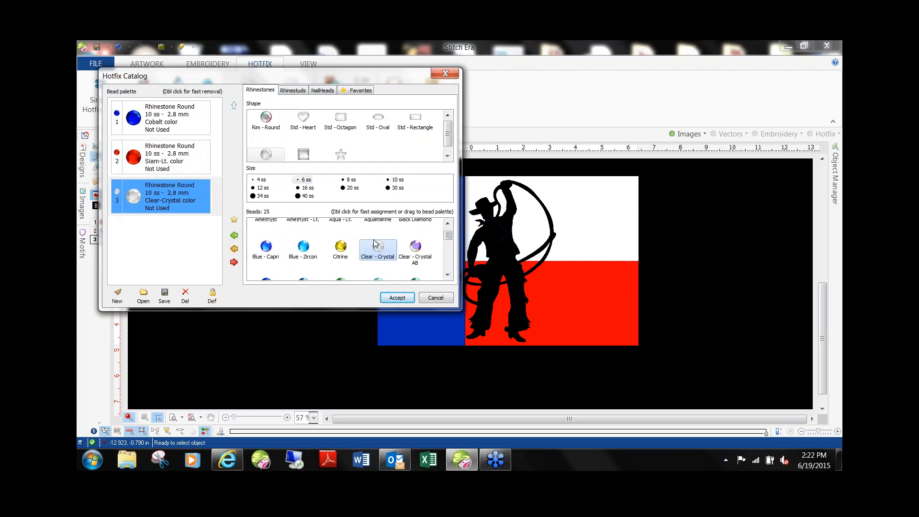
left_click(234, 235)
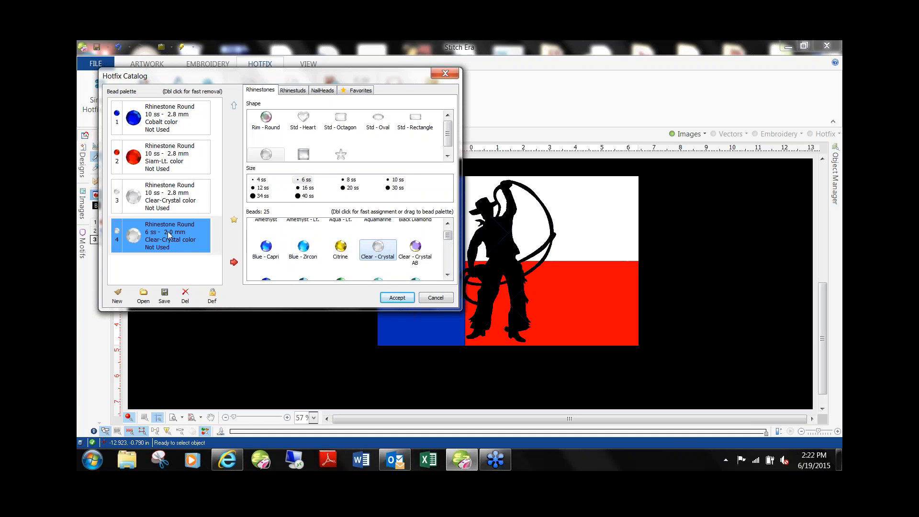
left_click_drag(275, 81, 420, 267)
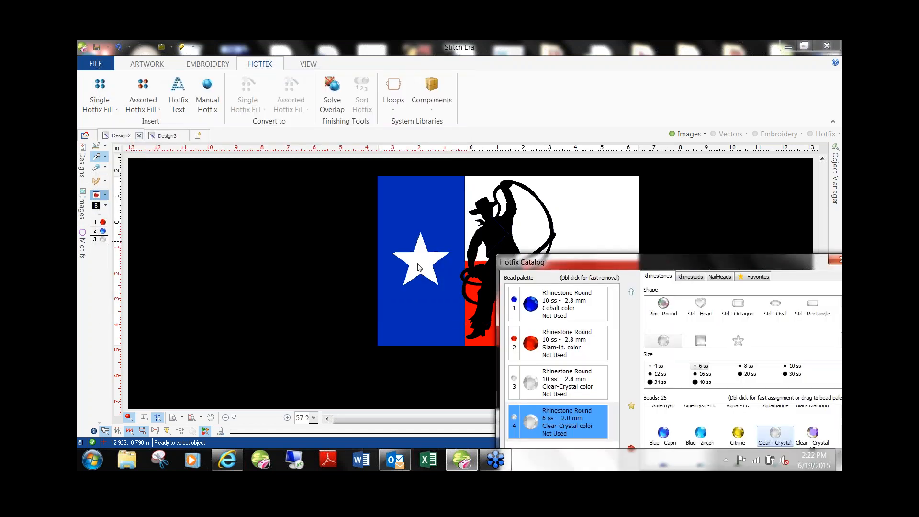
left_click_drag(603, 261, 300, 144)
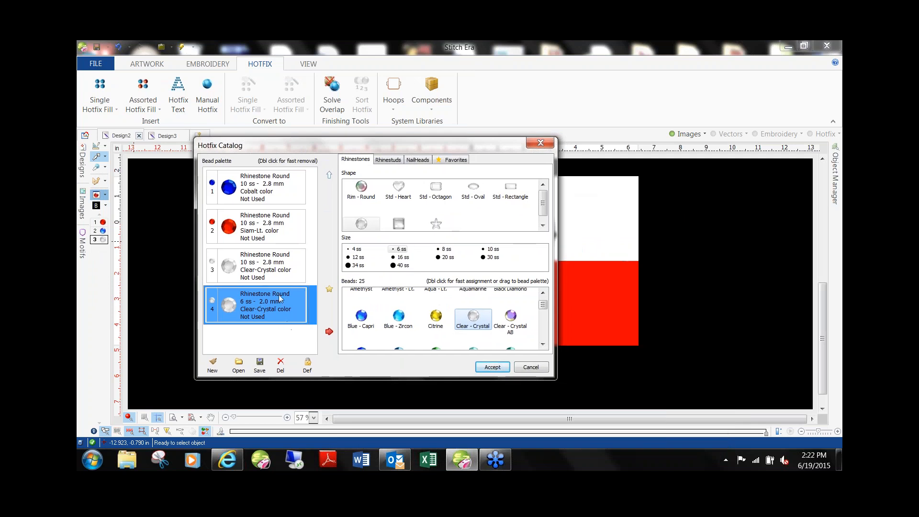
Step: Move the 6 ss Clear-Crystal bead up to the head of the palette order and back down to its end
left_click(329, 175)
left_click(329, 176)
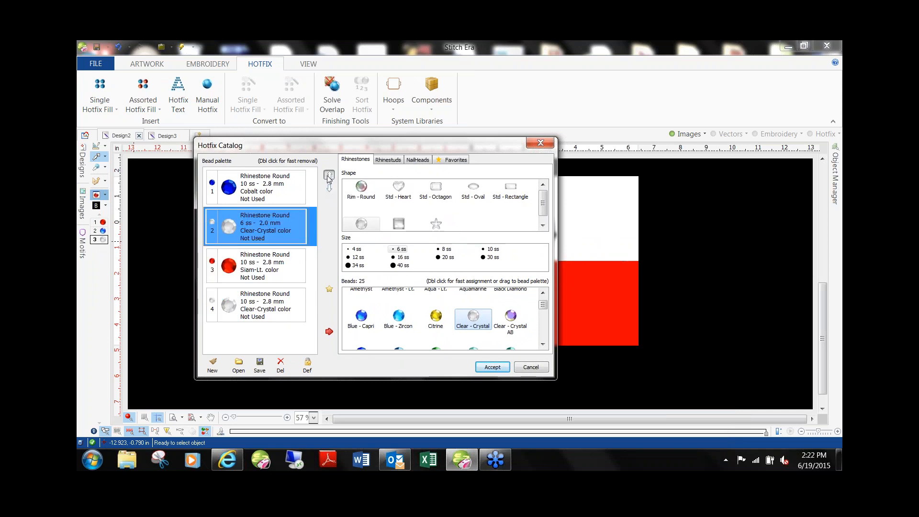
left_click(329, 177)
left_click(329, 189)
left_click(328, 188)
left_click(329, 189)
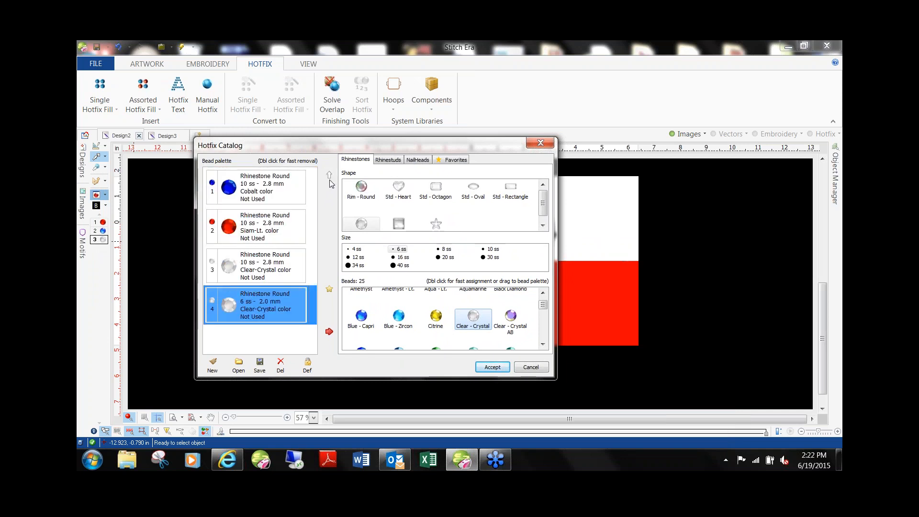
Step: Move the 6 ss Clear-Crystal bead to first place in the palette and accept the bead palette
left_click(329, 175)
left_click(329, 176)
left_click(329, 175)
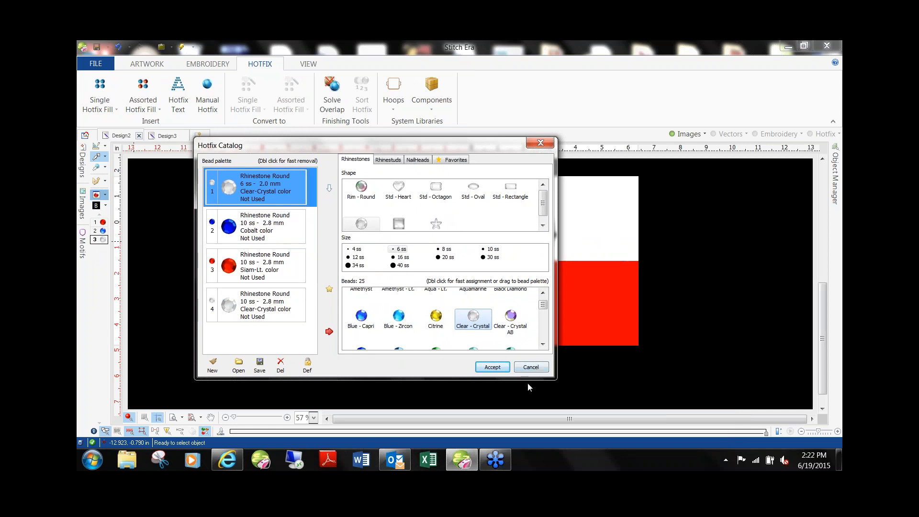
left_click(492, 368)
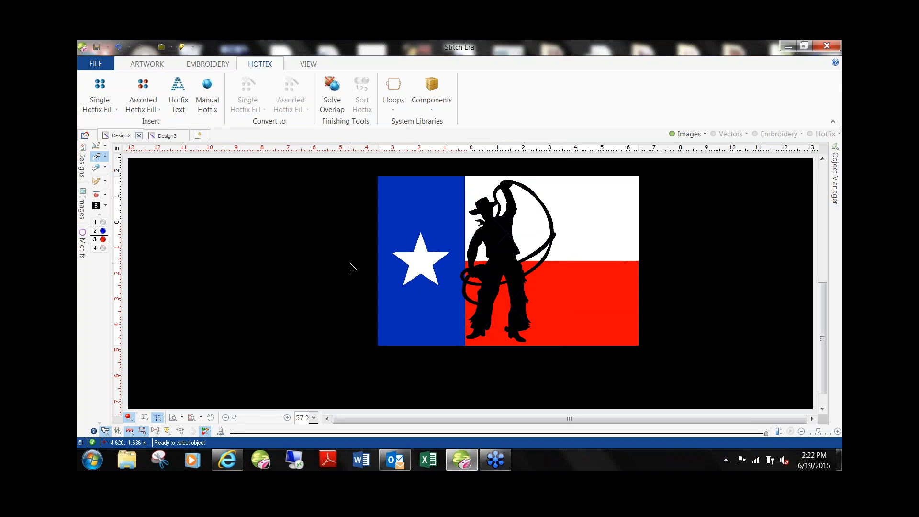
Step: Create a Cobalt single hotfix uniform fill on the blue flag panel around the star, using the Auto Complete digitizing method
left_click(105, 232)
left_click(100, 87)
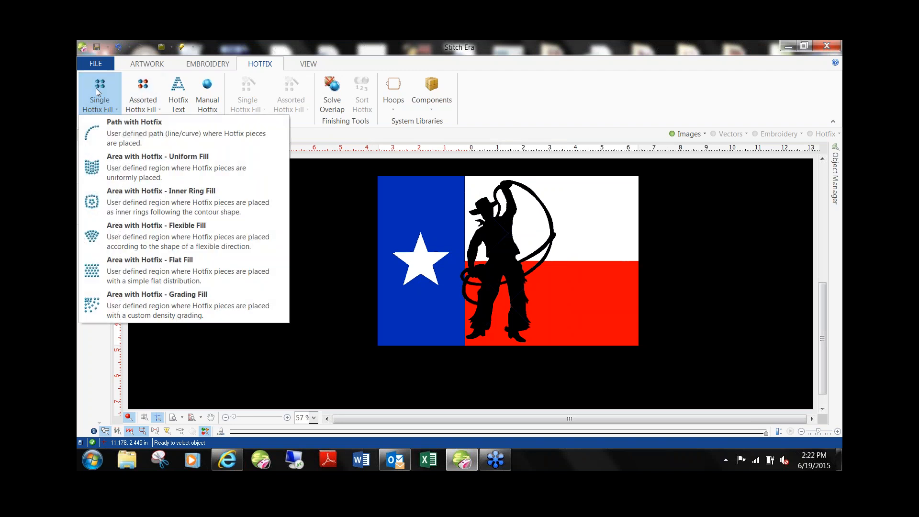
left_click(115, 171)
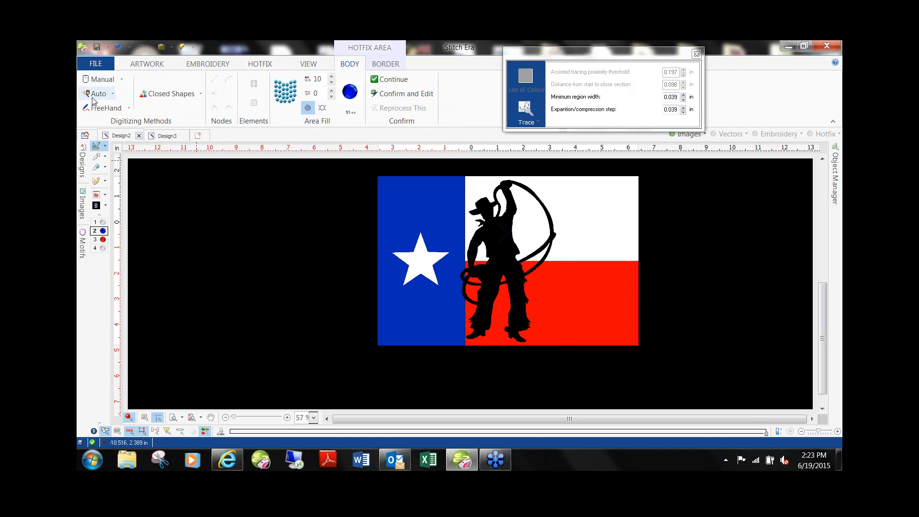
left_click(112, 94)
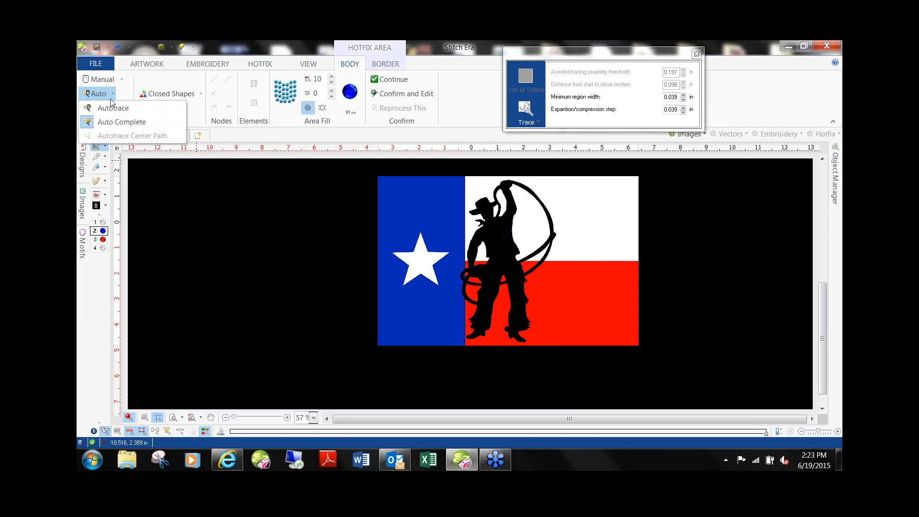
left_click(115, 124)
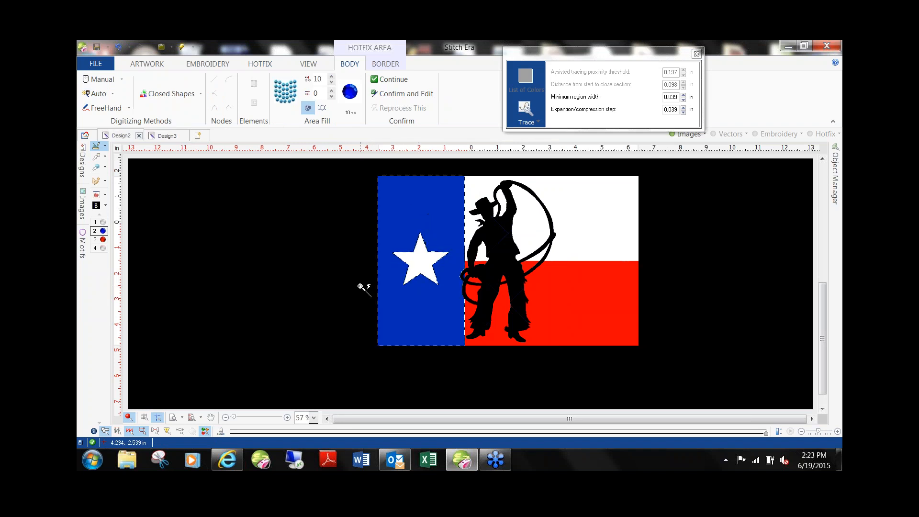
left_click(386, 273)
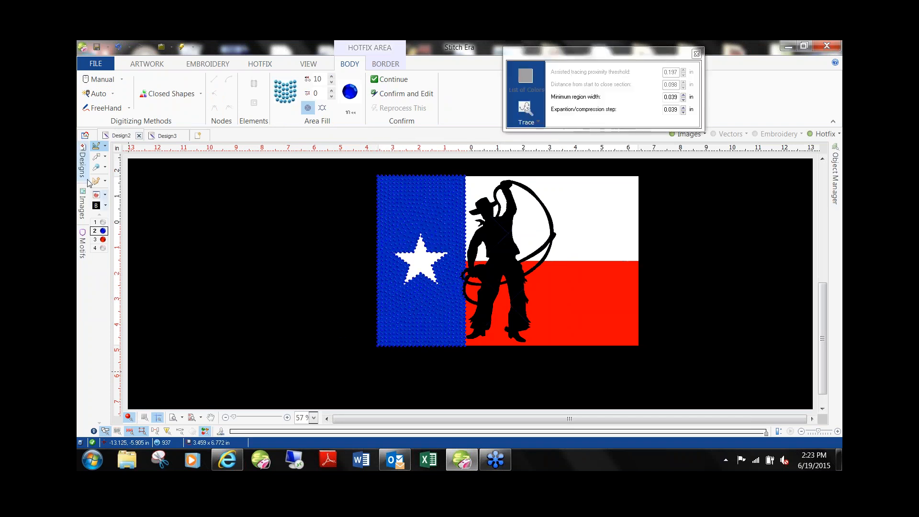
Step: Hide the flag image, set the blue panel fill's bead spacing to 5 and switch it to the staggered bead arrangement
left_click(98, 158)
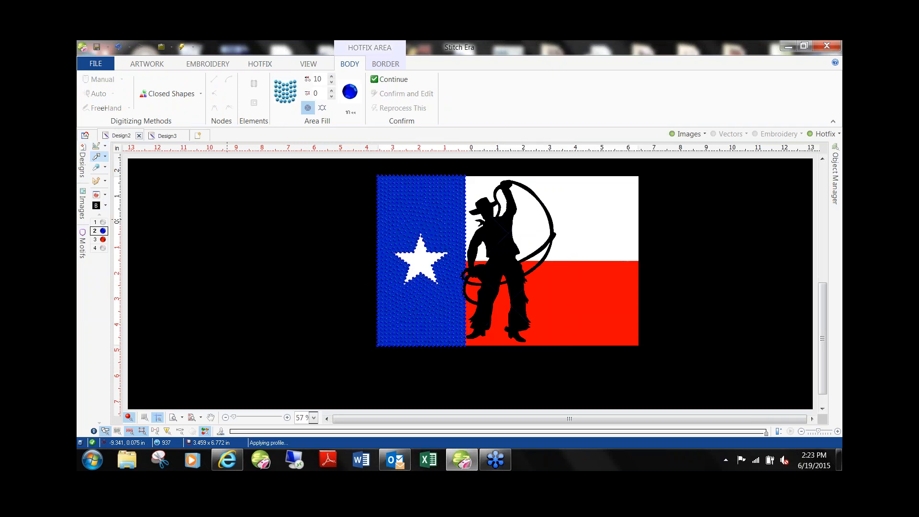
left_click(426, 218)
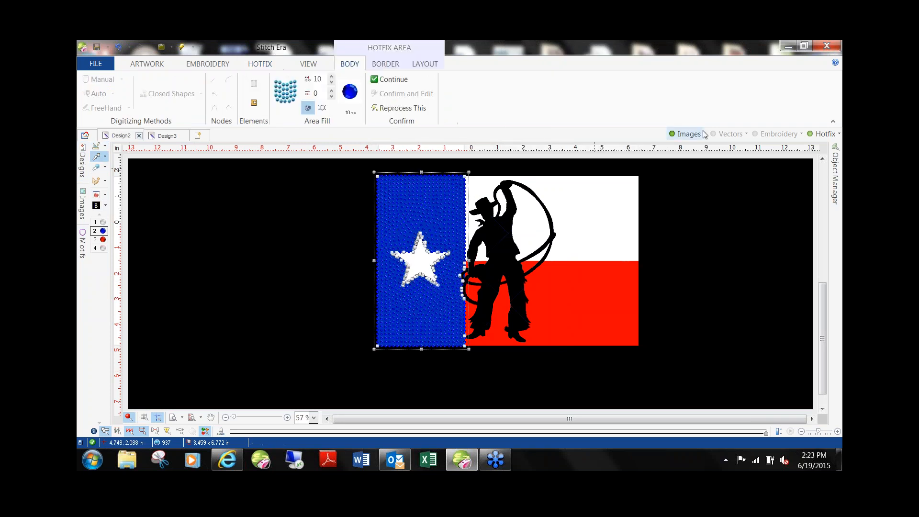
left_click(319, 81)
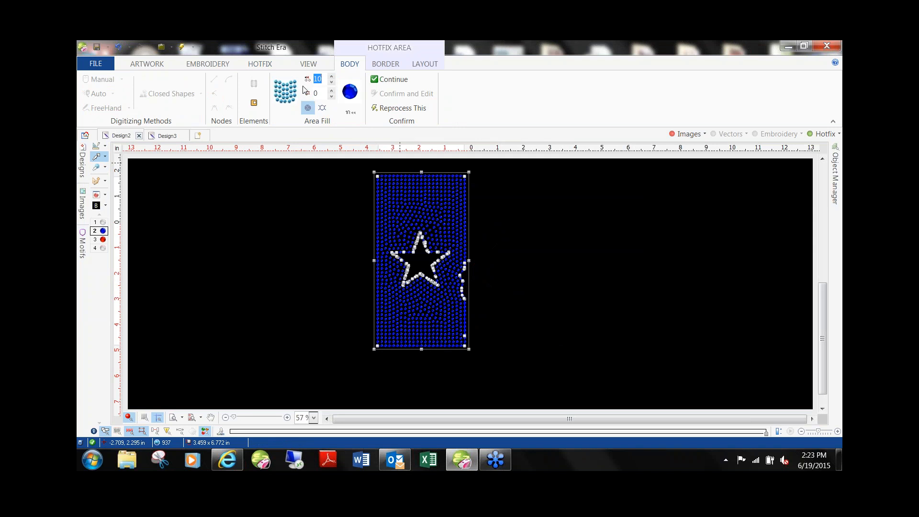
type("5")
key("Return")
left_click(324, 110)
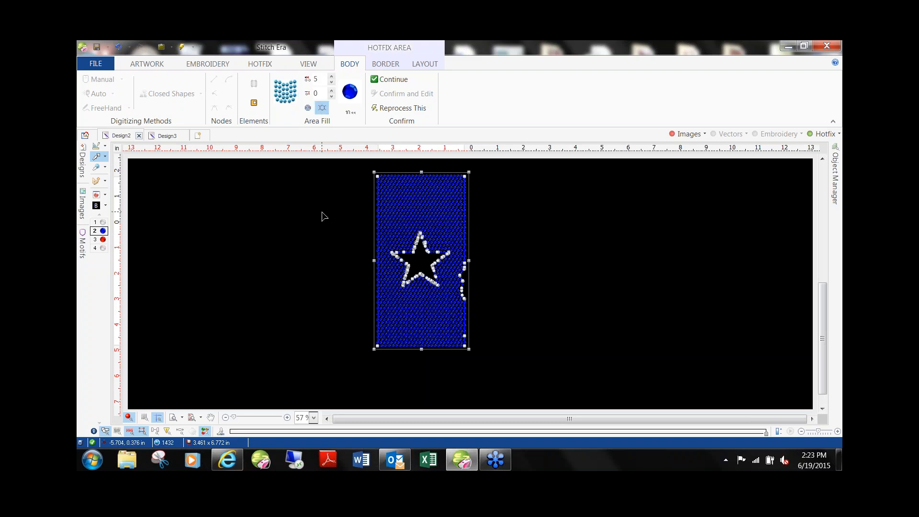
key("Return")
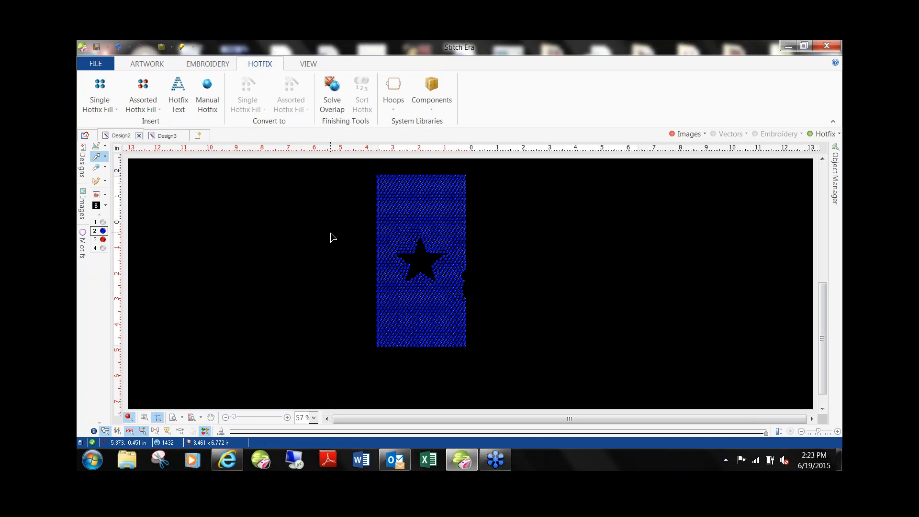
Step: Set the blue panel fill's bead spacing to 8 and show the flag image again
left_click(386, 211)
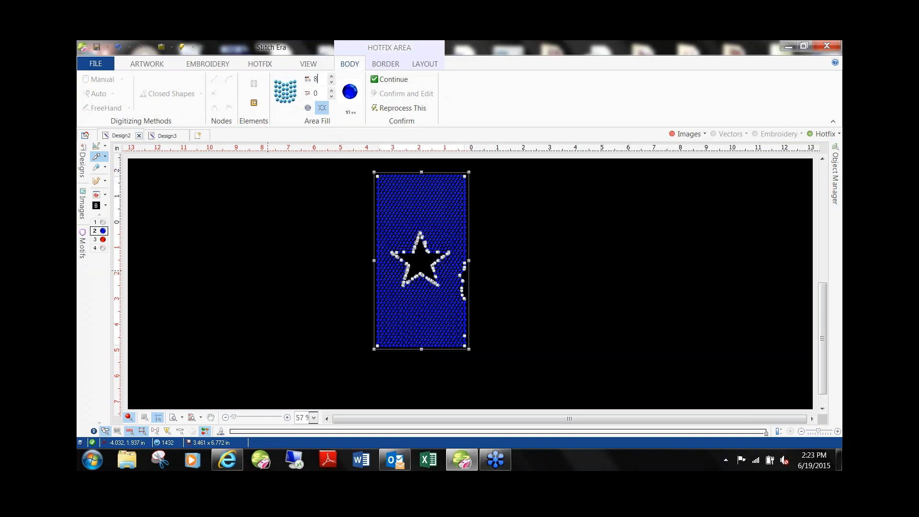
key("Return")
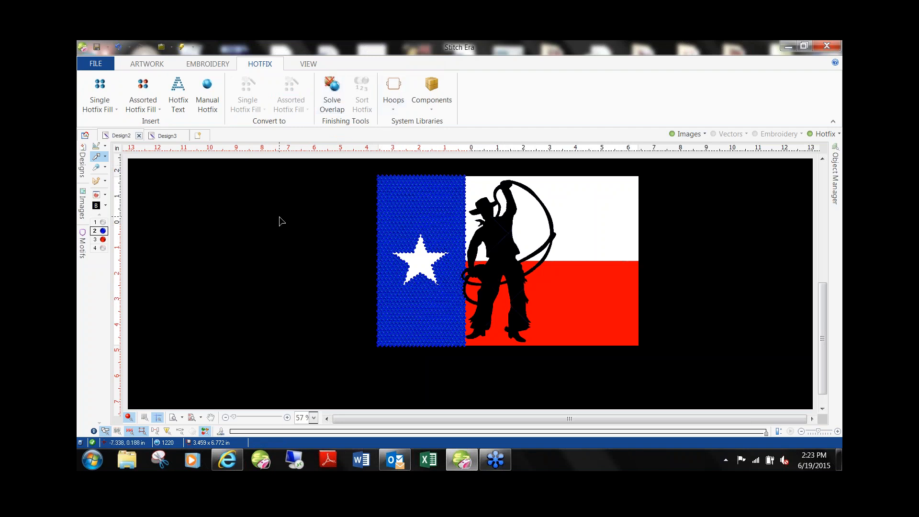
Step: Create a Siam-Lt. single hotfix uniform fill on the large red stripe beside the cowboy
left_click(103, 239)
left_click(95, 90)
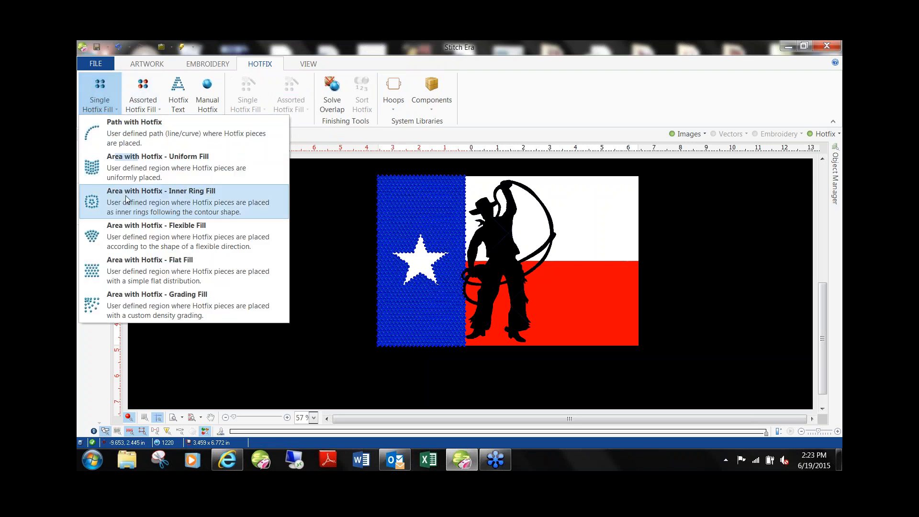
left_click(125, 192)
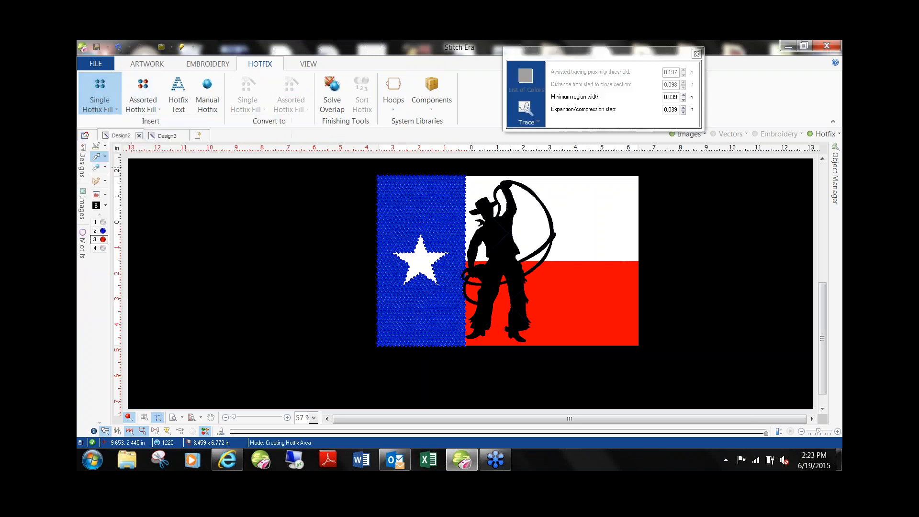
left_click(598, 312)
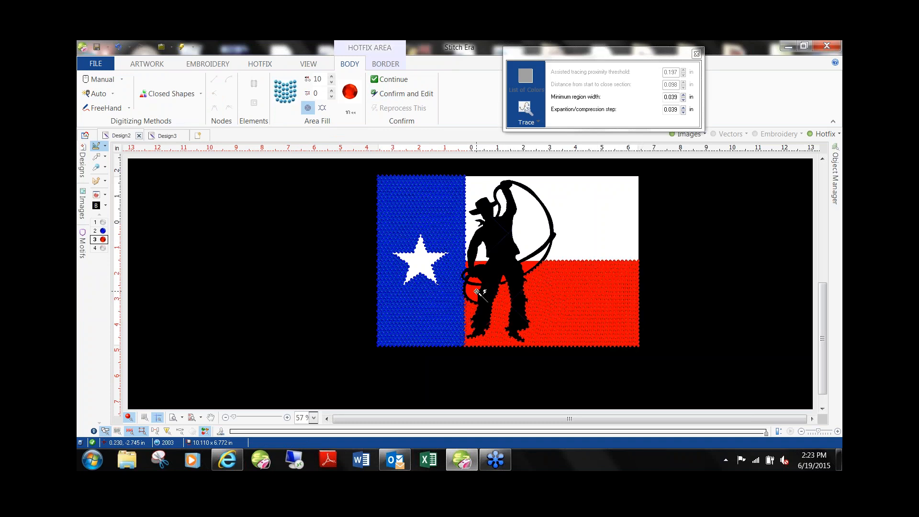
Step: Fill the remaining small red areas around the cowboy's rope, hand and legs with Siam-Lt. beads, and return to object selection
left_click(530, 266)
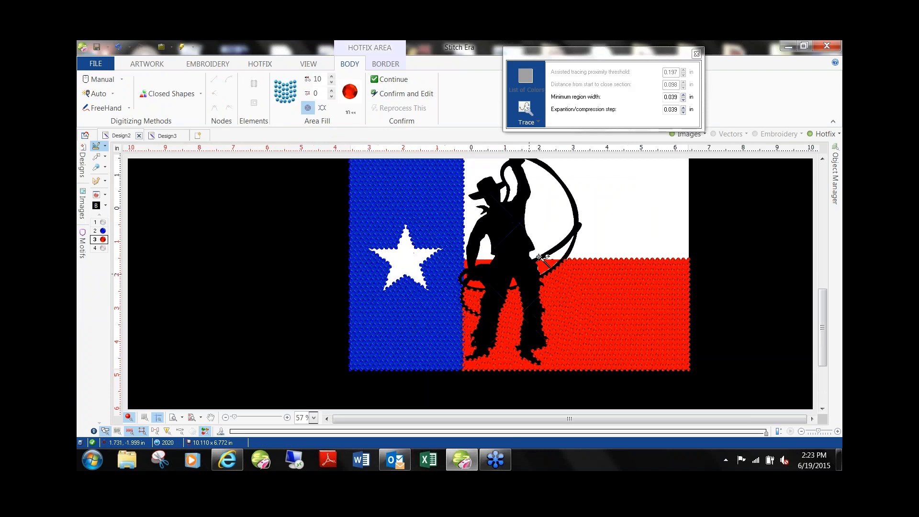
scroll(541, 255, "up", 1)
scroll(542, 255, "up", 1)
left_click(472, 301)
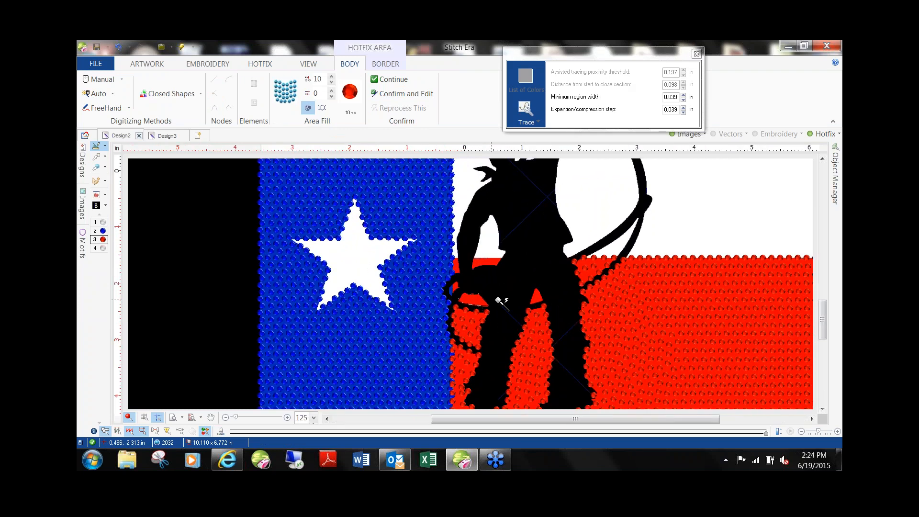
left_click(491, 264)
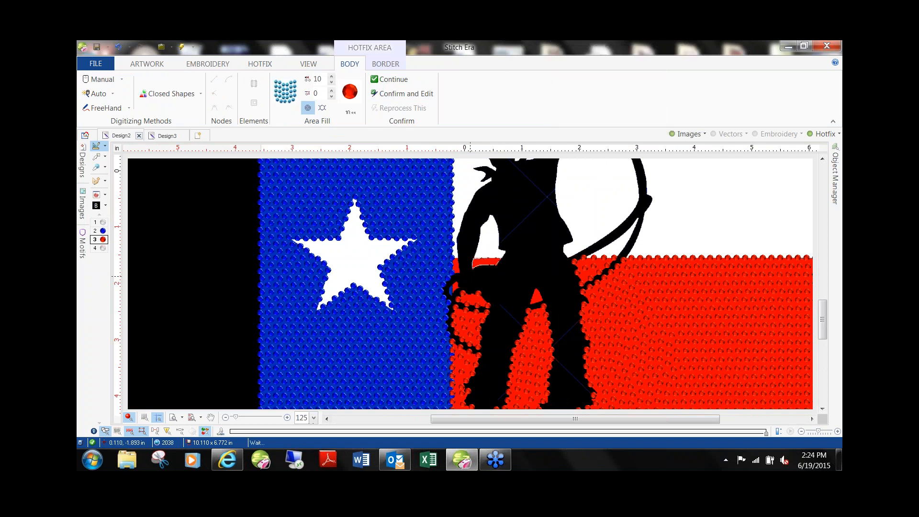
left_click(458, 266)
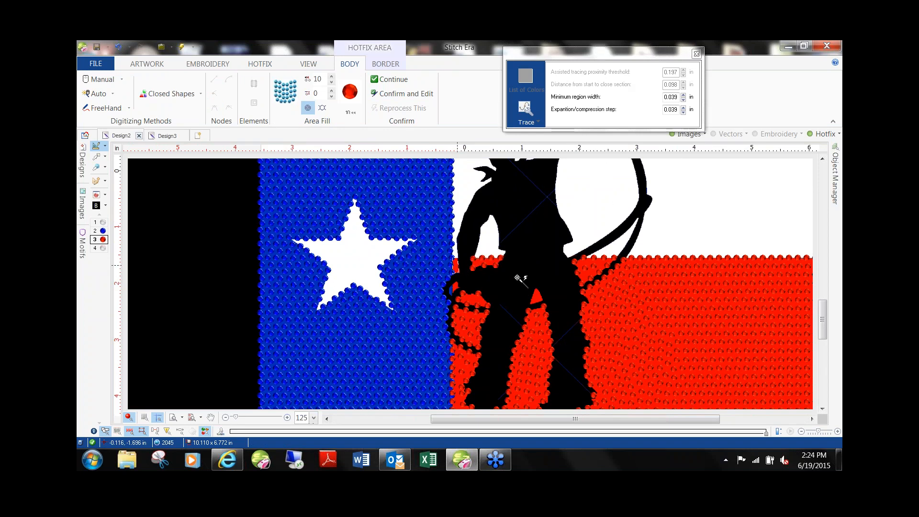
left_click(536, 297)
scroll(628, 311, "down", 5)
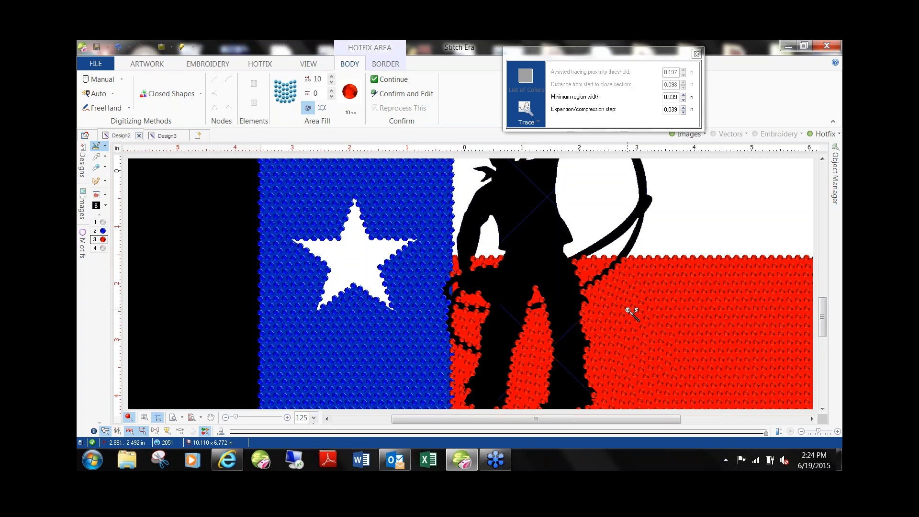
left_click(98, 158)
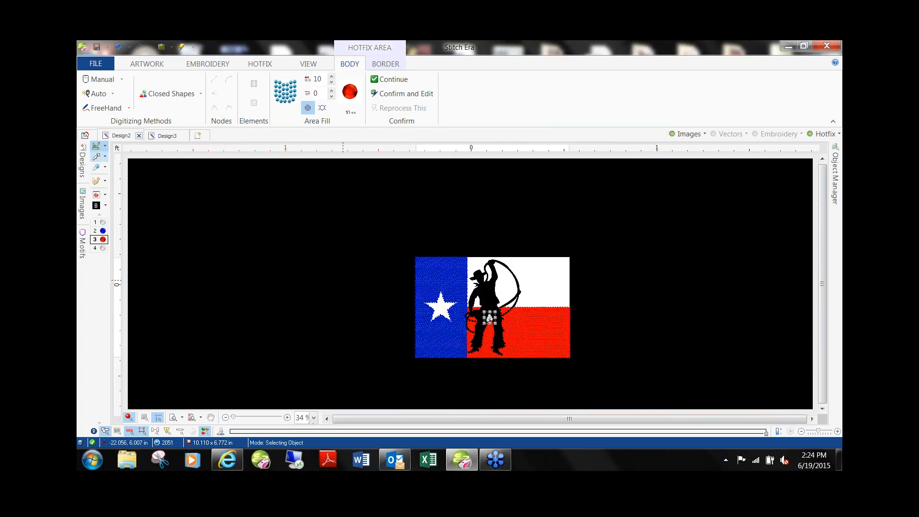
Step: Select all the red hotfix fills around the cowboy together, set their bead spacing to 5 pts and deselect them
scroll(526, 329, "up", 3)
scroll(496, 330, "up", 2)
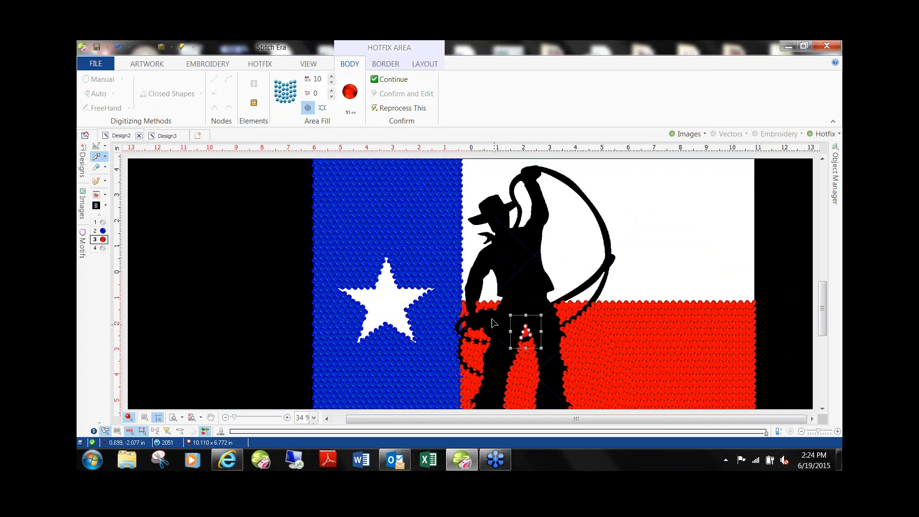
scroll(494, 322, "up", 1)
left_click(476, 305, "ctrl")
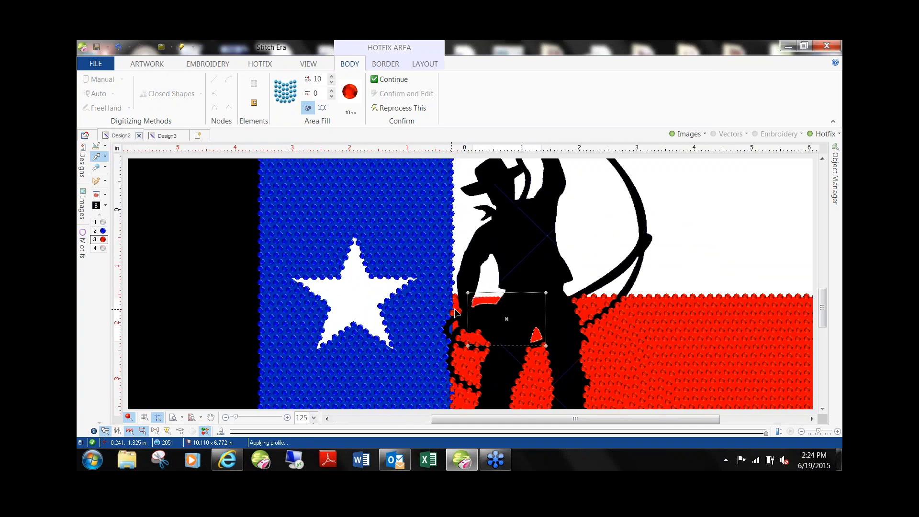
left_click(459, 314, "ctrl")
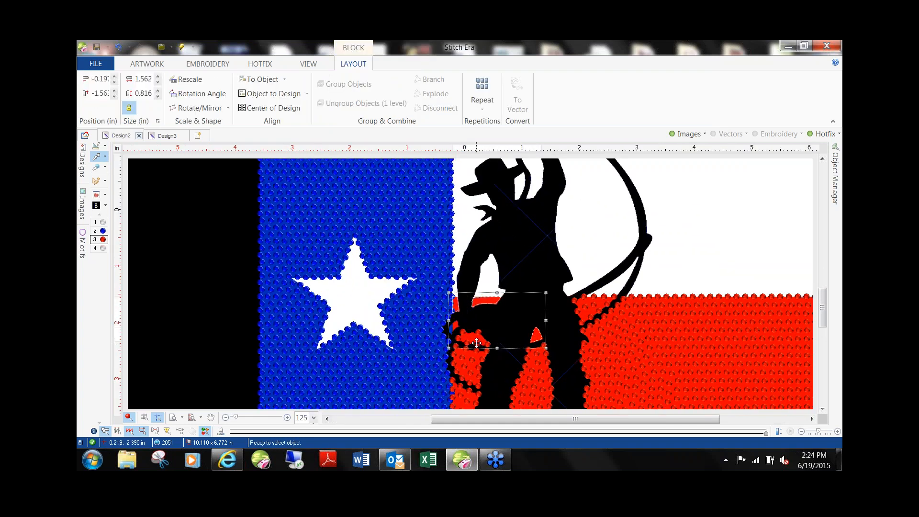
left_click(480, 357, "ctrl")
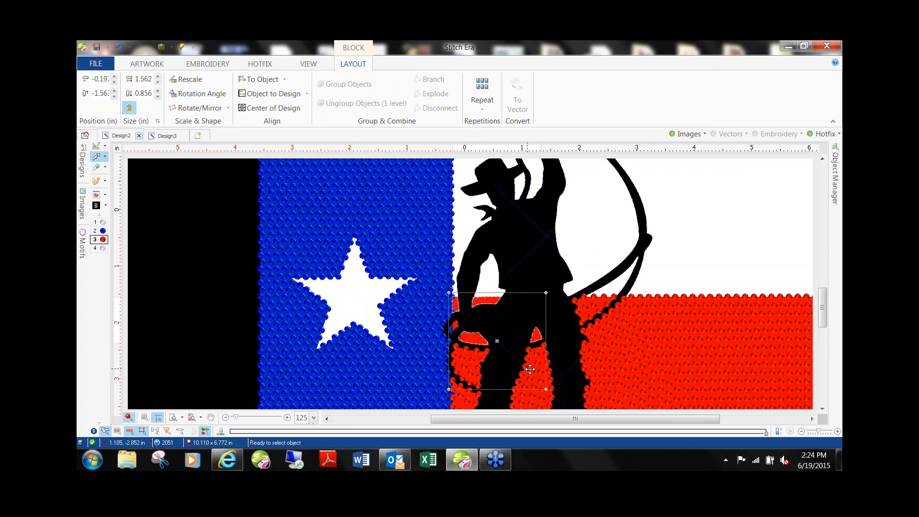
left_click(541, 369, "ctrl")
left_click(476, 398, "ctrl")
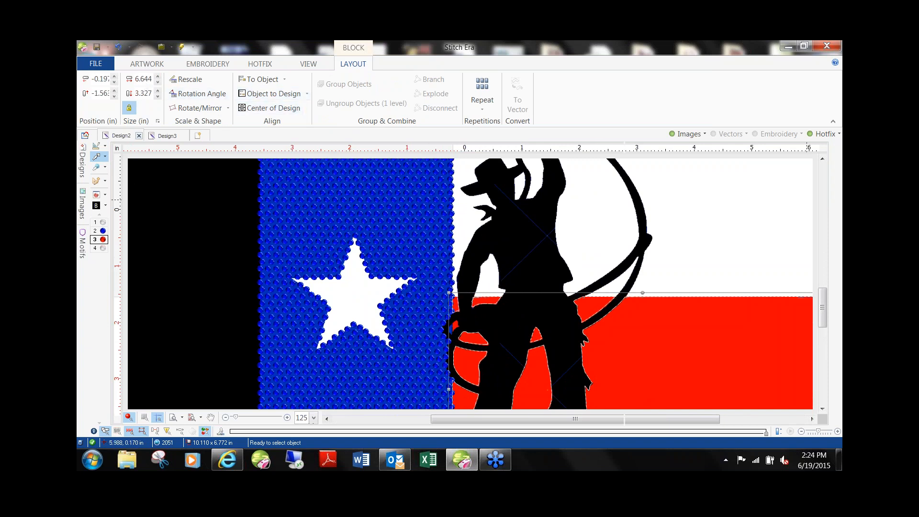
left_click(837, 207)
left_click(680, 349)
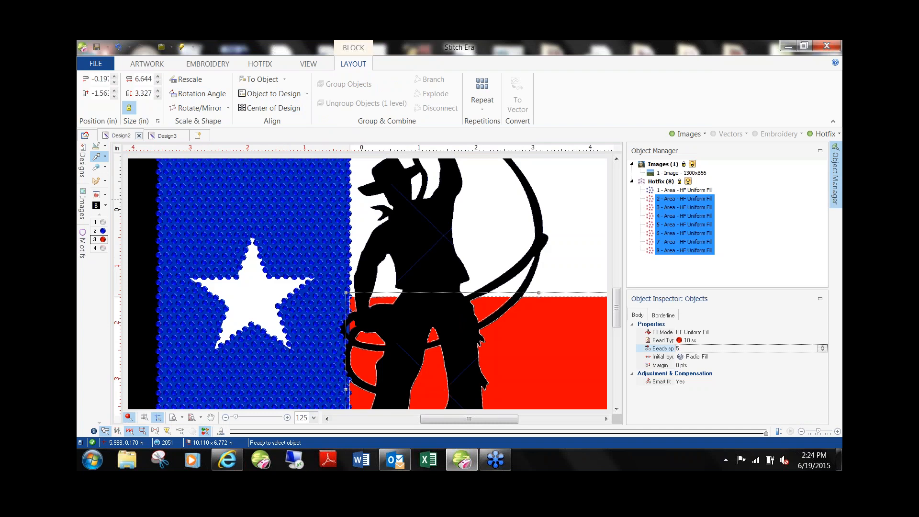
key("Return")
type("5")
key("Return")
left_click(240, 288)
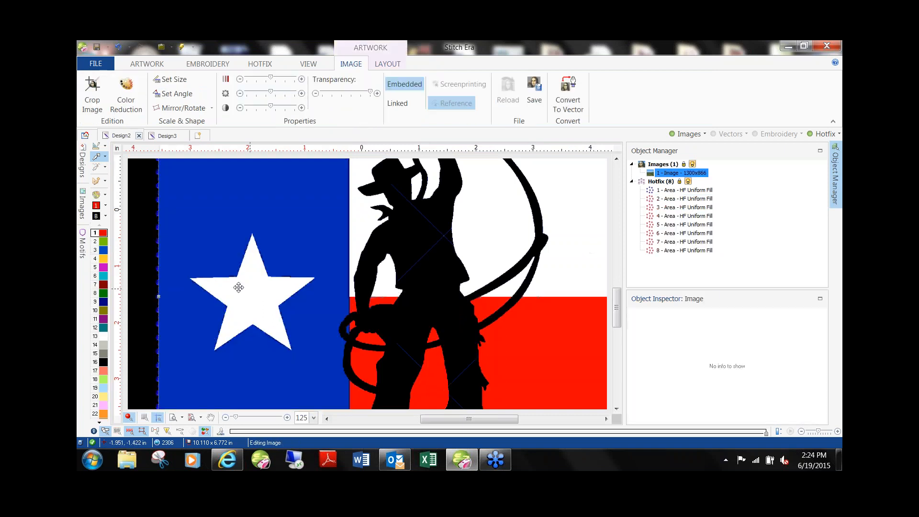
left_click(138, 246)
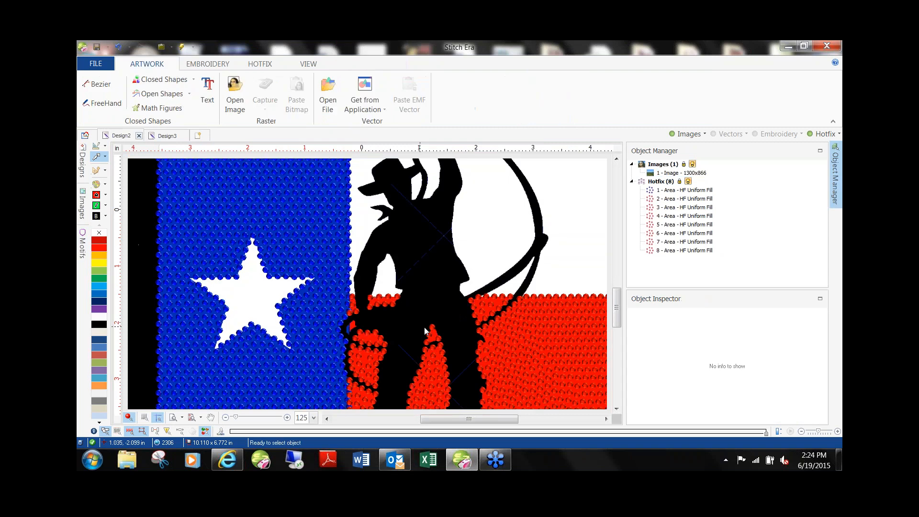
Step: Create single hotfix uniform fills with the fourth palette bead (10 ss) on the large white stripe and inside the cowboy's rope loop
left_click(260, 64)
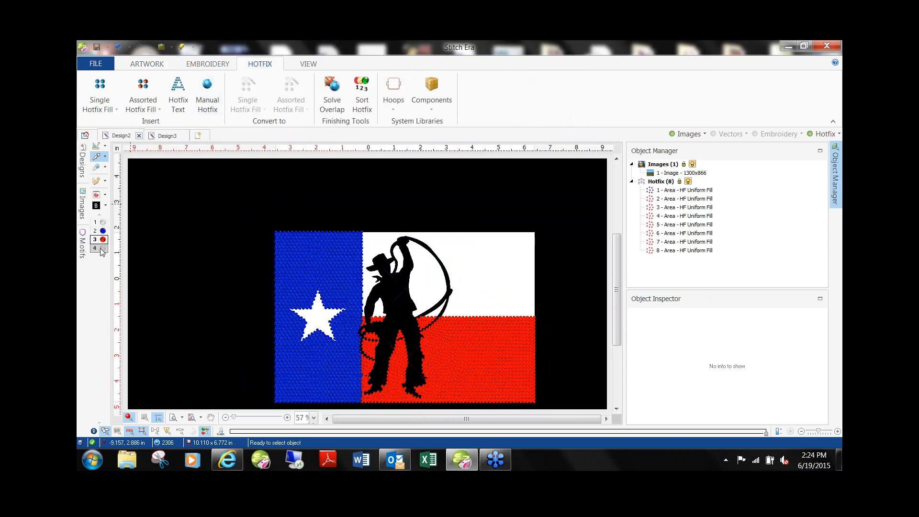
left_click(104, 249)
left_click(119, 90)
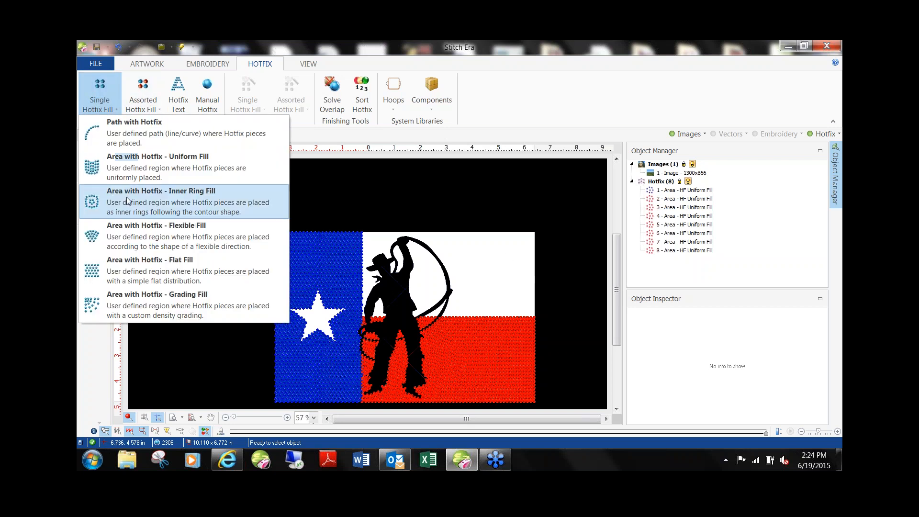
left_click(126, 158)
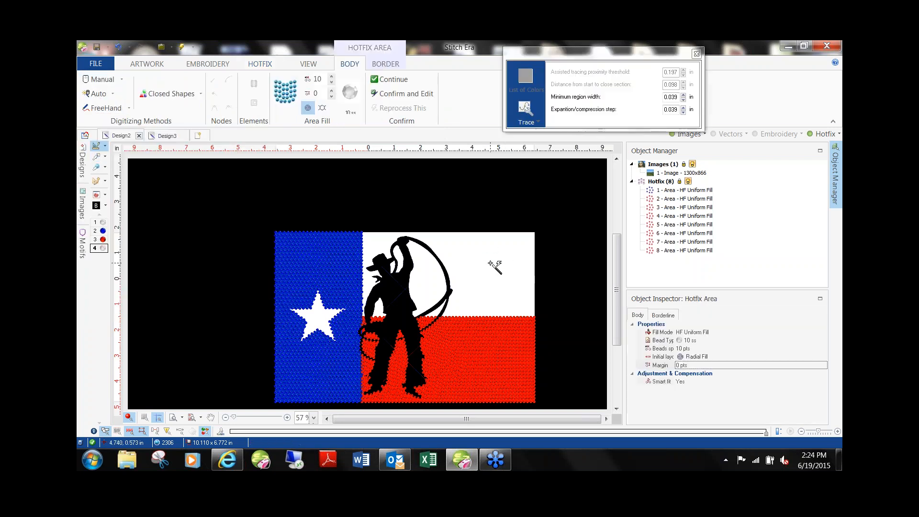
left_click(533, 265)
left_click(438, 289)
Step: Fill the white sliver between the lower rope strands and the gap under the cowboy's bent arm with 10 ss beads, ending with nothing selected
scroll(430, 298, "up", 3)
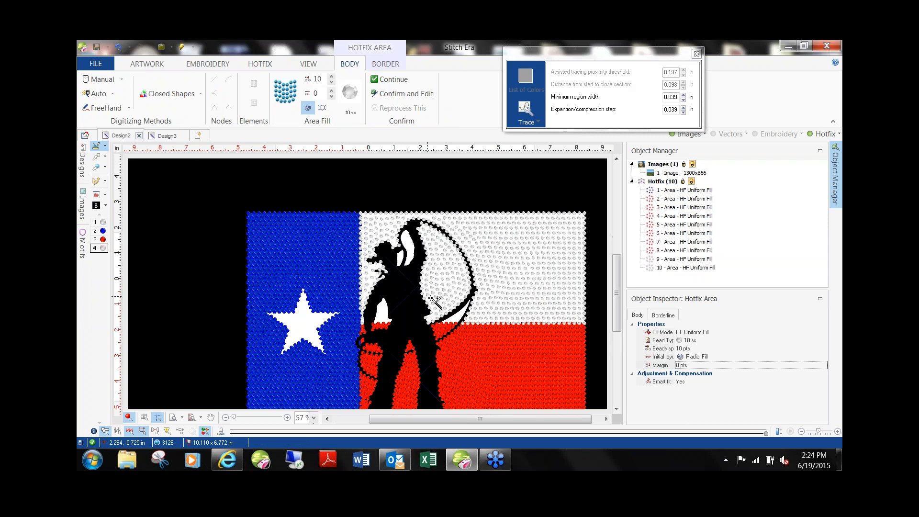
left_click(481, 323)
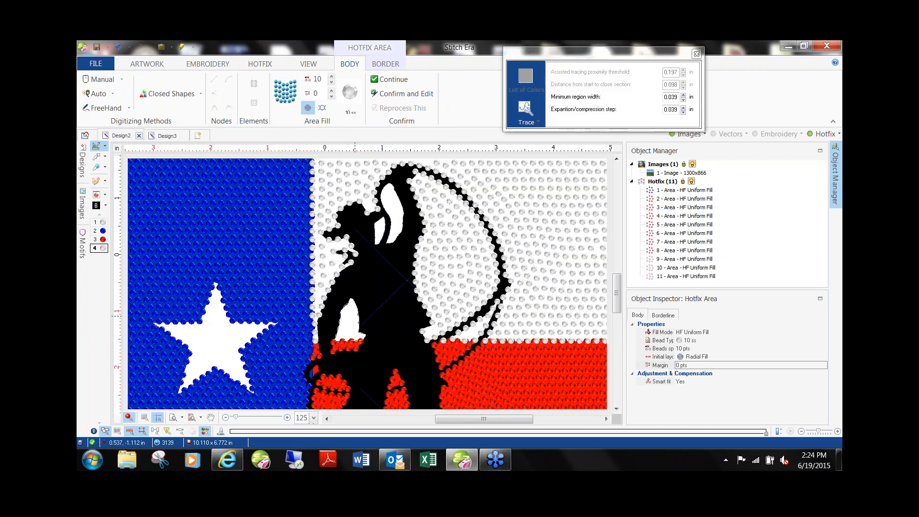
left_click(355, 316)
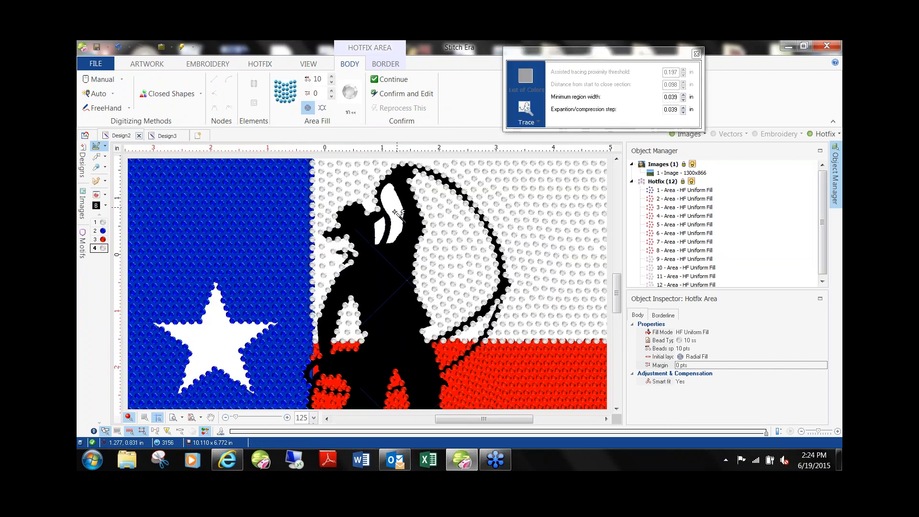
left_click(95, 159)
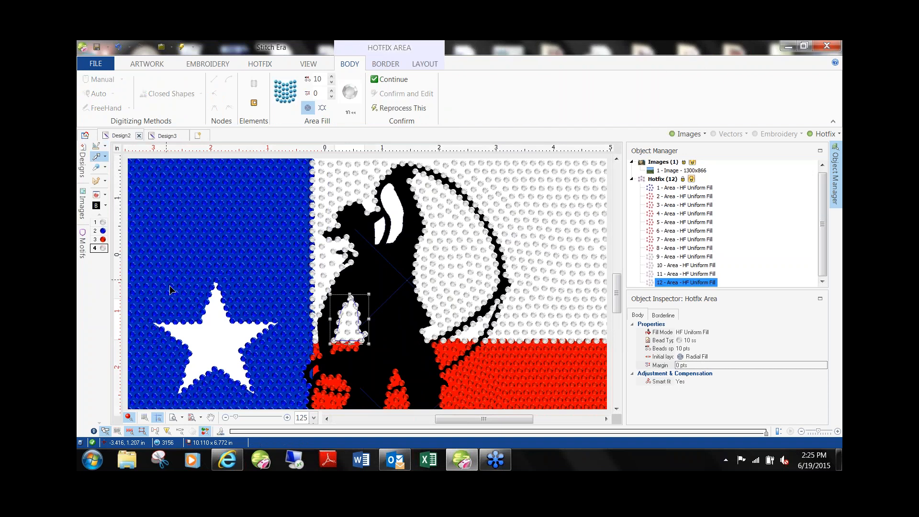
left_click(219, 337)
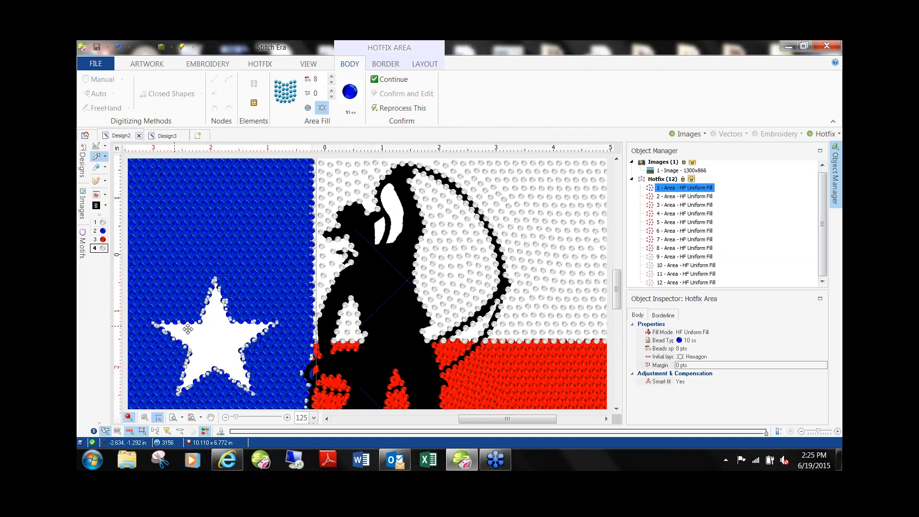
scroll(188, 329, "down", 2)
left_click(215, 216)
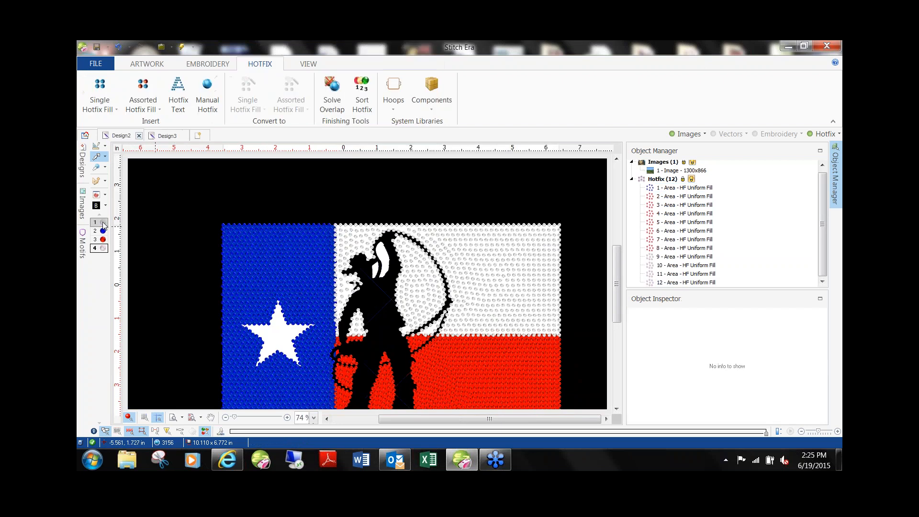
Step: Fill the two narrow white gaps between the cowboy's head and raised arm with 6 ss uniform fills, and return to object selection
left_click(100, 223)
scroll(430, 291, "up", 1)
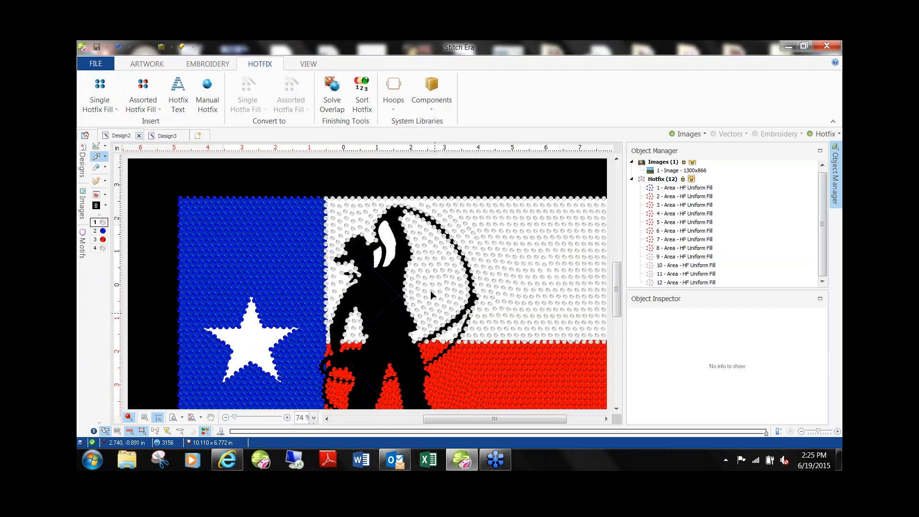
scroll(430, 291, "up", 3)
left_click(100, 91)
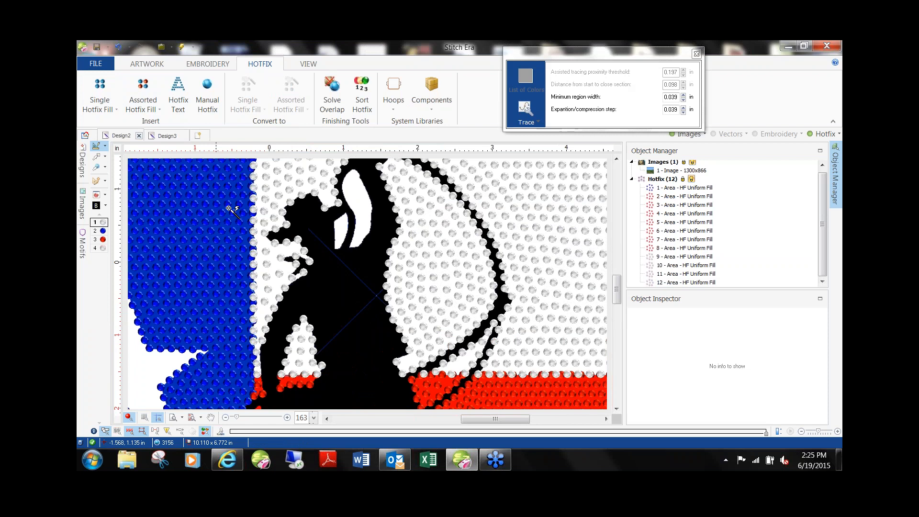
left_click(366, 203)
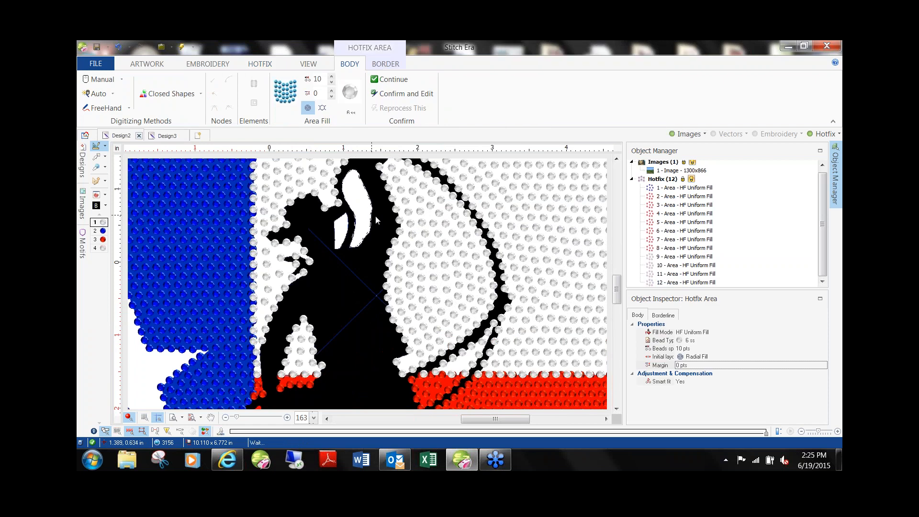
left_click(354, 273)
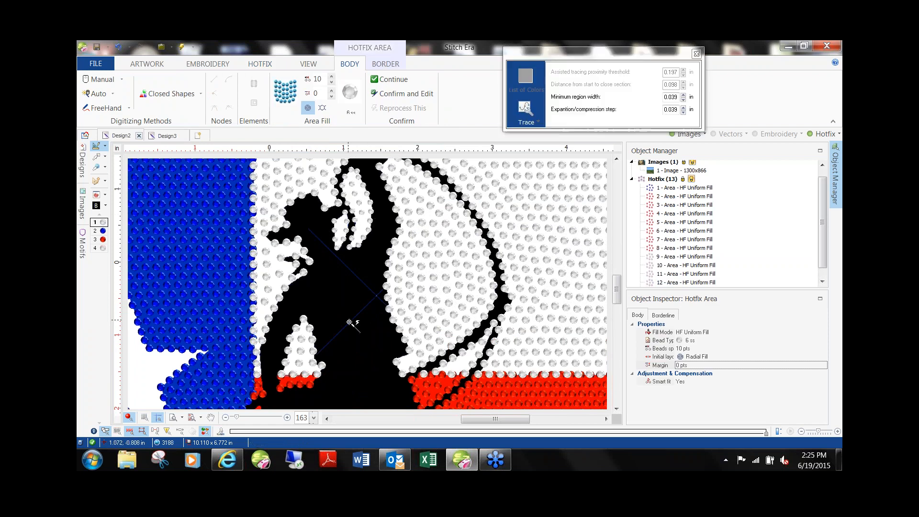
left_click(96, 158)
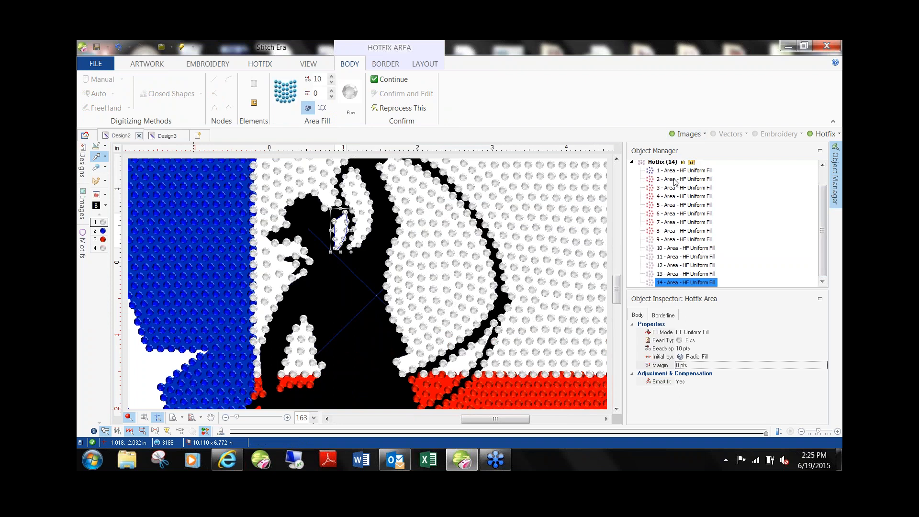
Step: Try a bead spacing of 5 on the large white fill and the rope-loop fill individually, undo both changes and deselect
scroll(576, 314, "down", 1)
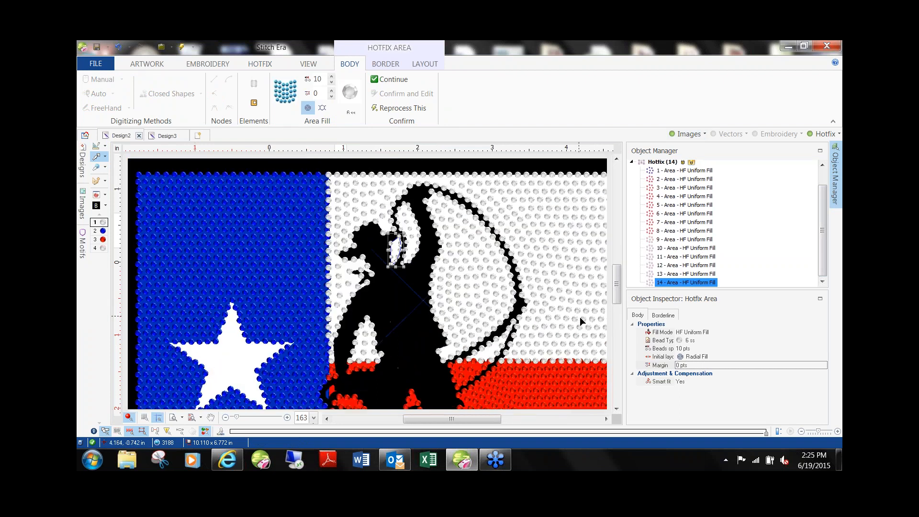
scroll(580, 317, "down", 1)
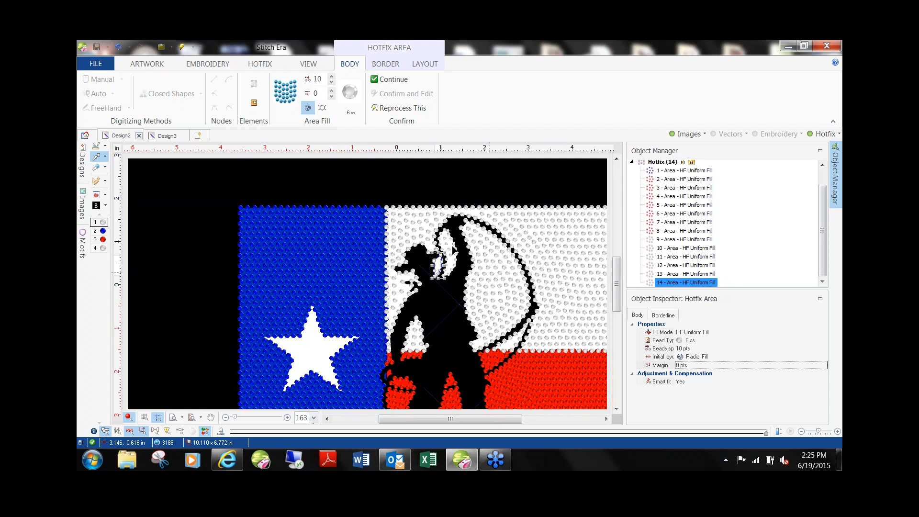
left_click(425, 228)
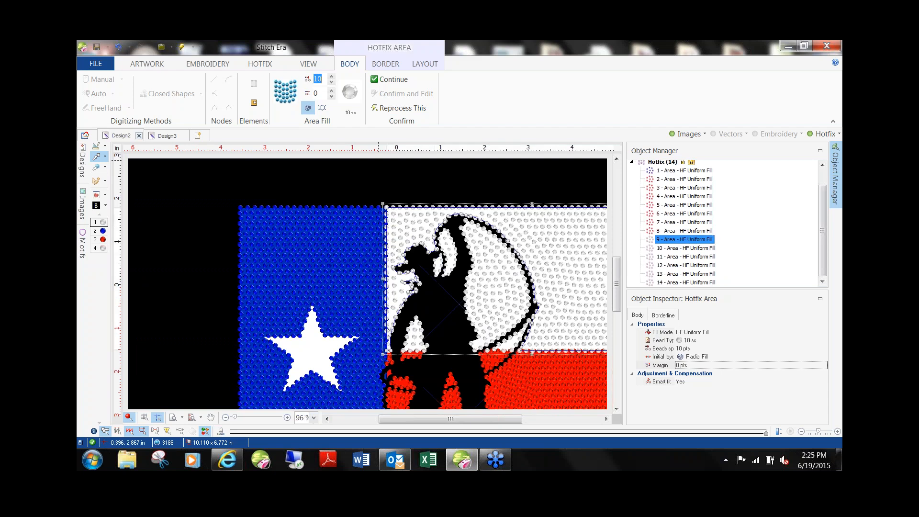
type("5")
key("Return")
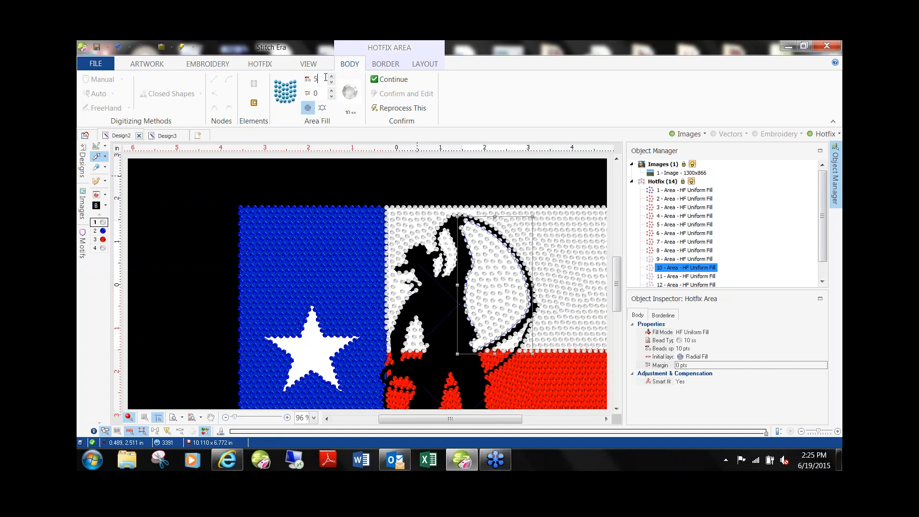
type("5")
key("Return")
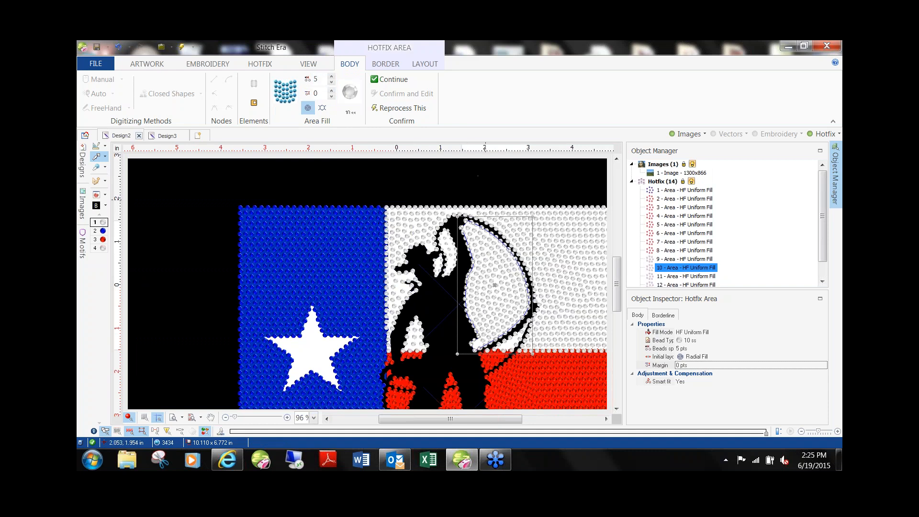
key("ctrl+z")
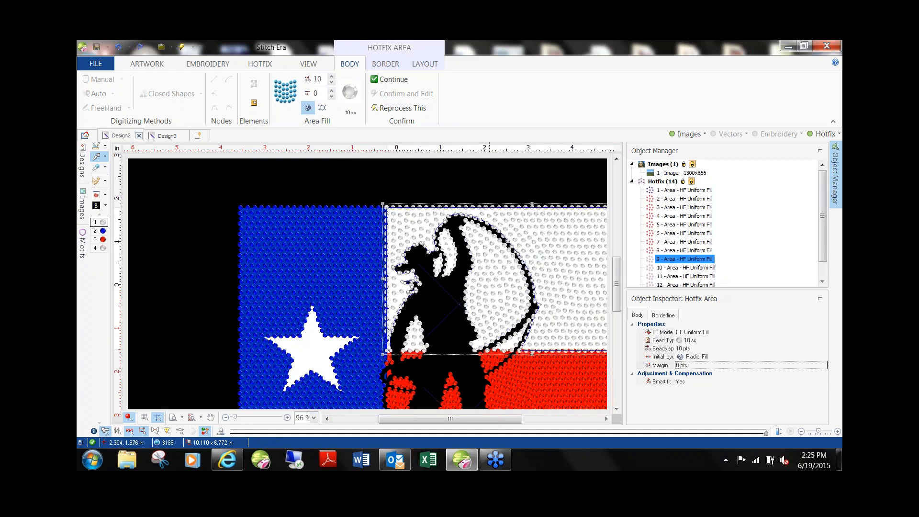
key("Escape")
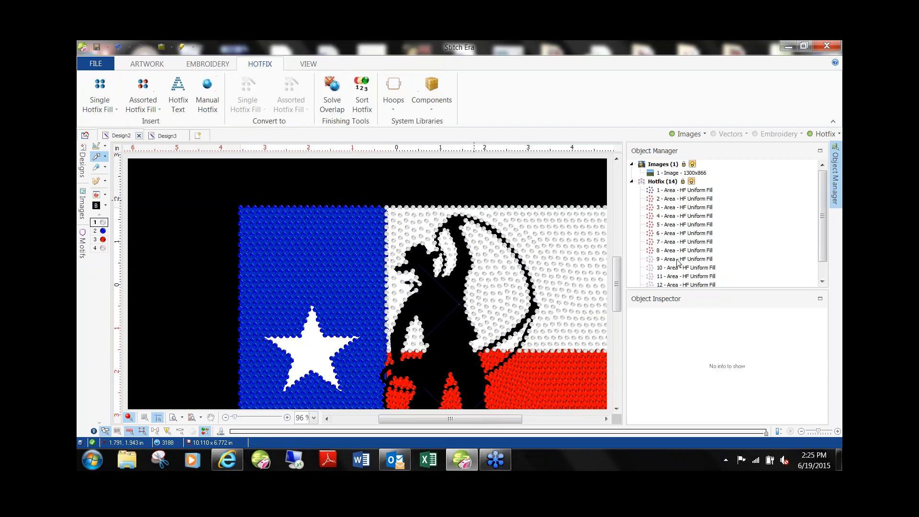
Step: Select the six white fills, objects 9 to 14, together and tighten their shared bead spacing
left_click(675, 191)
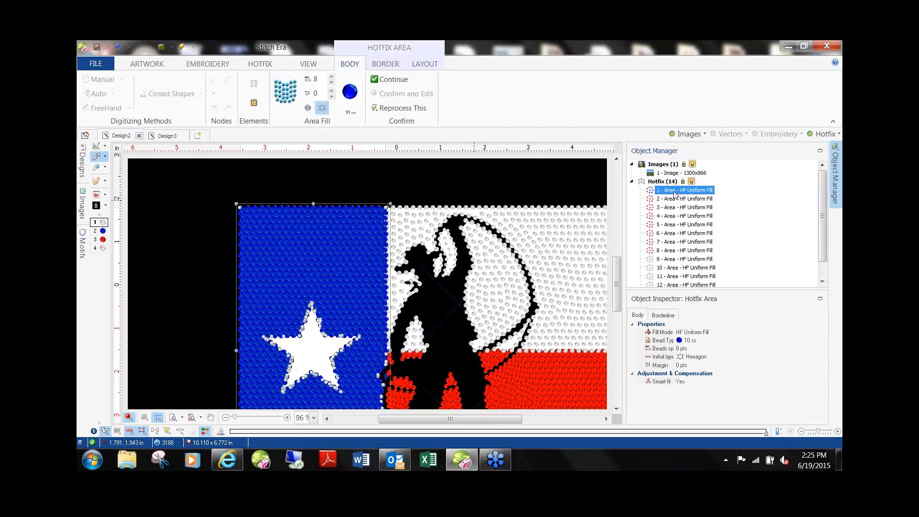
left_click(677, 200)
left_click(677, 208)
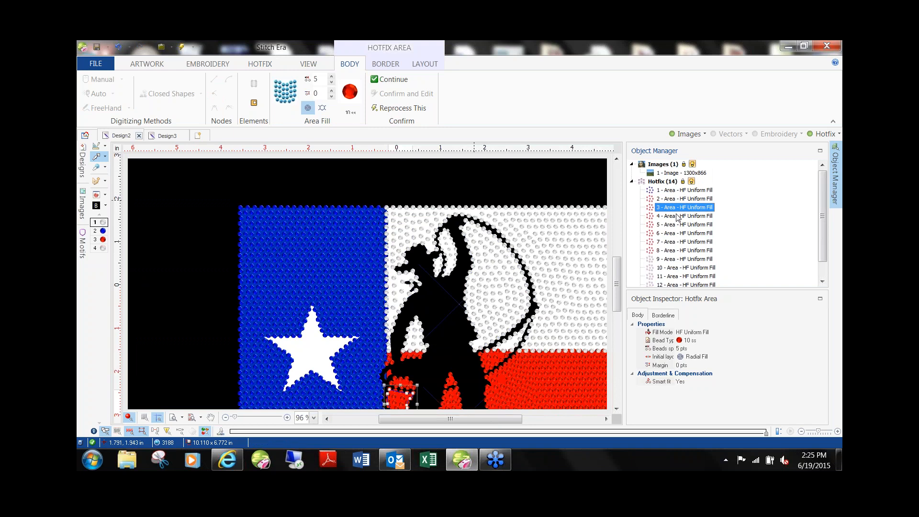
left_click(677, 217)
left_click(678, 225)
left_click(678, 234)
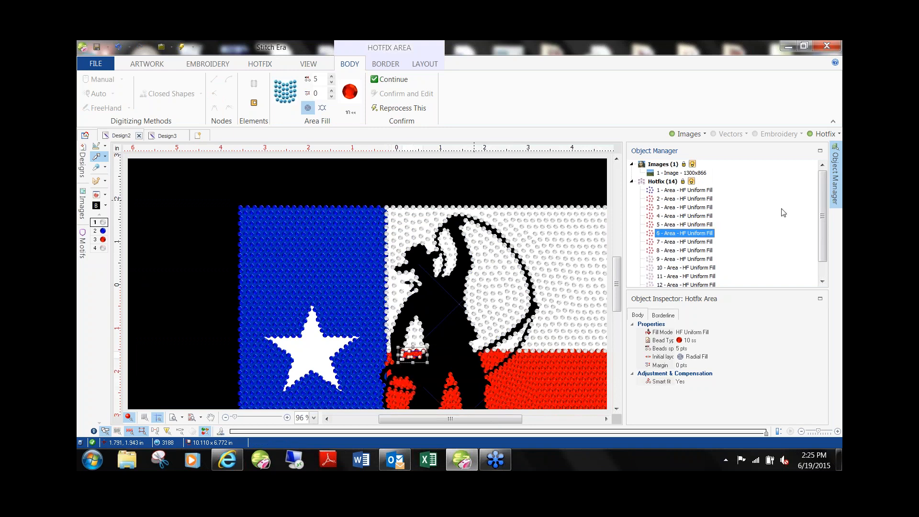
left_click_drag(824, 193, 824, 214)
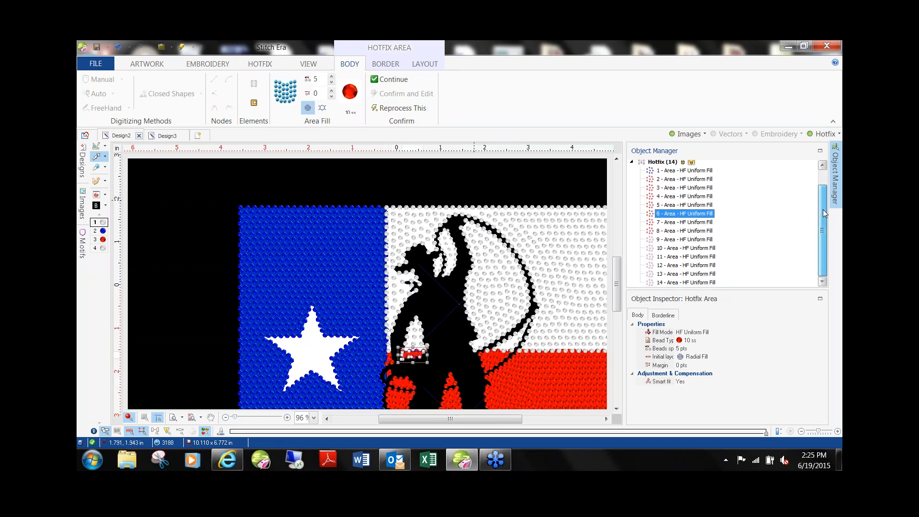
left_click(681, 240)
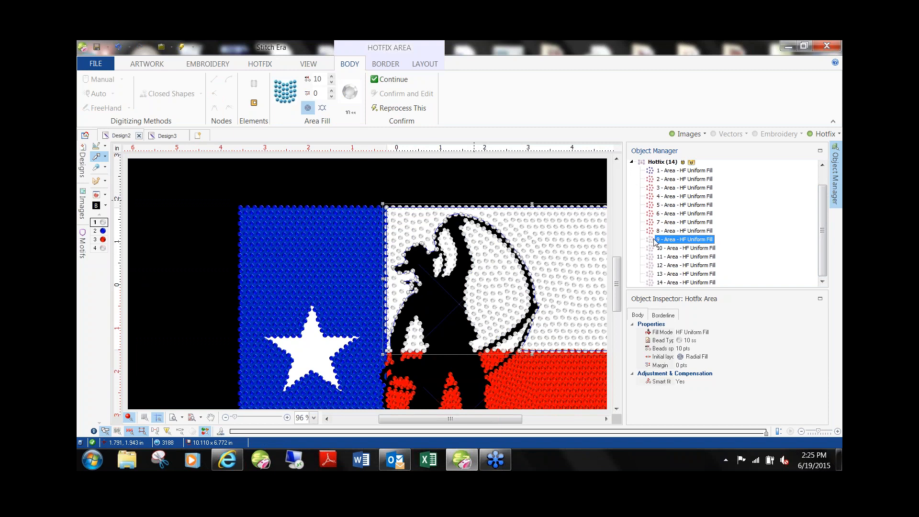
left_click(686, 282, "shift")
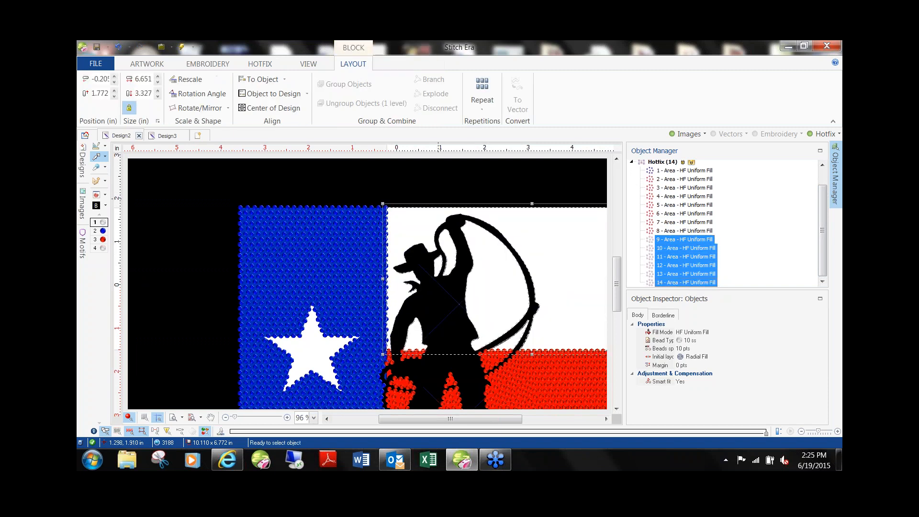
left_click(684, 349)
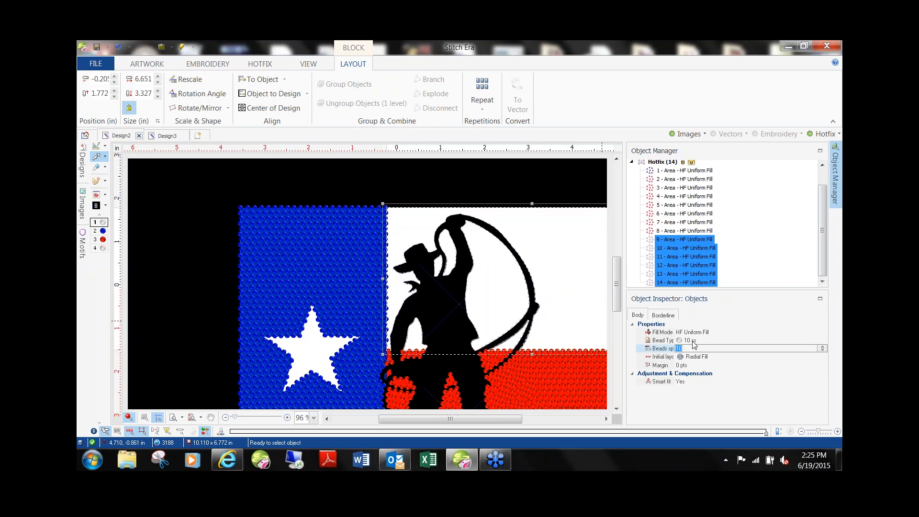
key("Return")
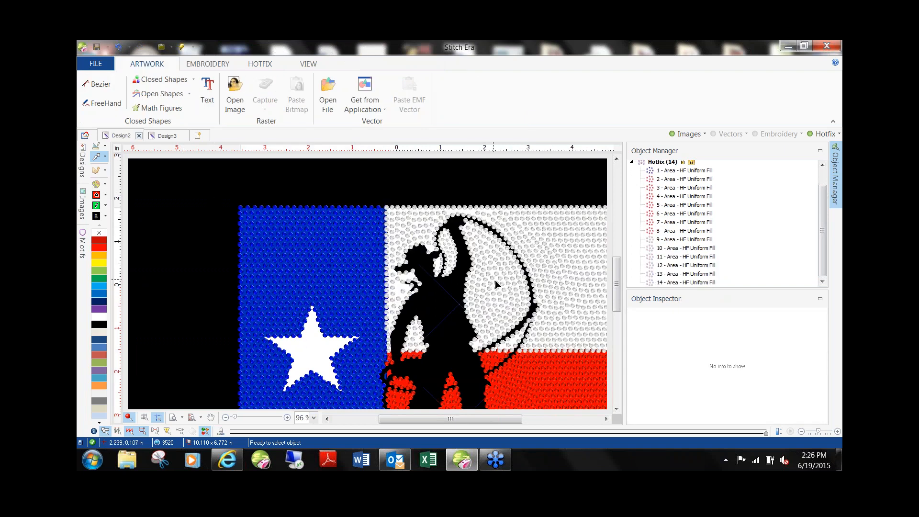
Step: Create a single hotfix uniform fill on the white star with 6 ss beads at a spacing of 3, and hide the background image
scroll(503, 292, "down", 4)
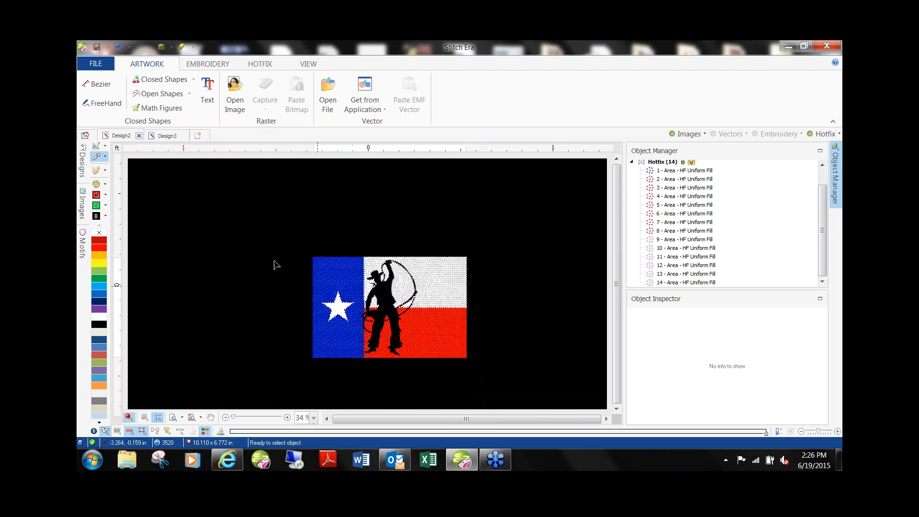
left_click(248, 67)
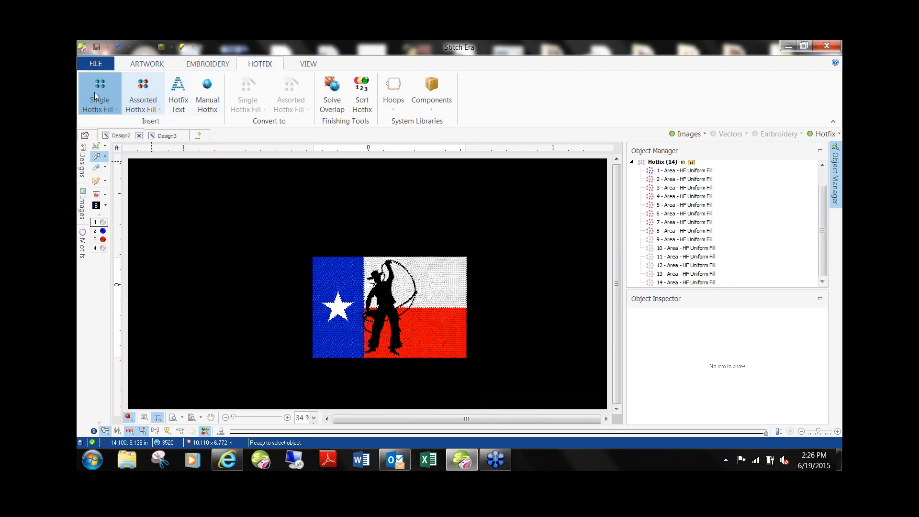
left_click(99, 109)
left_click(153, 160)
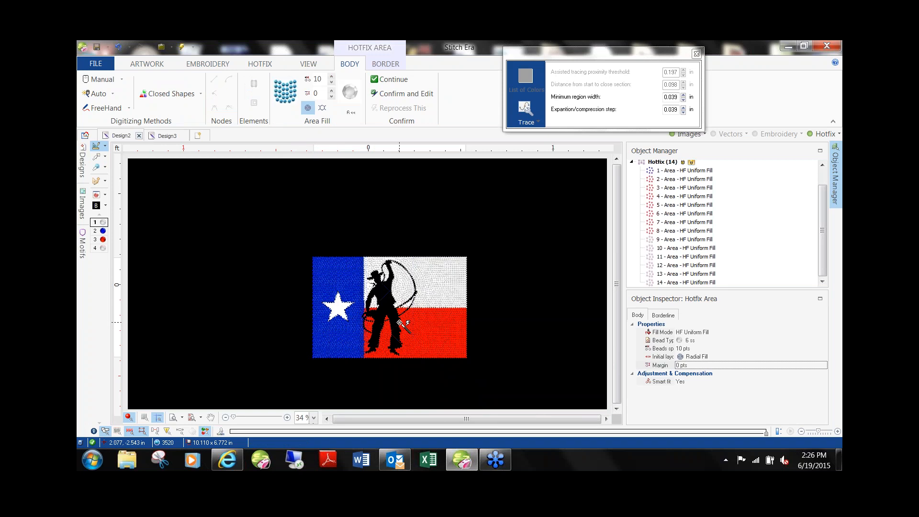
left_click(337, 306)
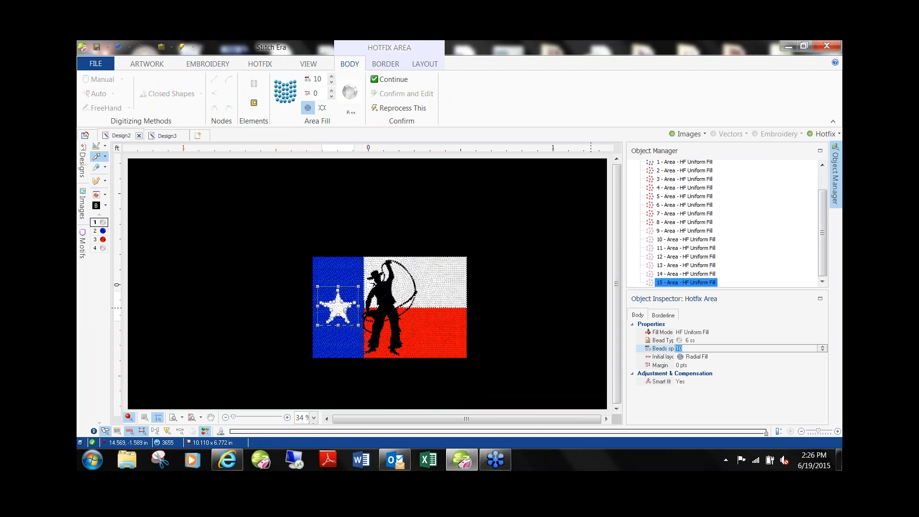
left_click(269, 273)
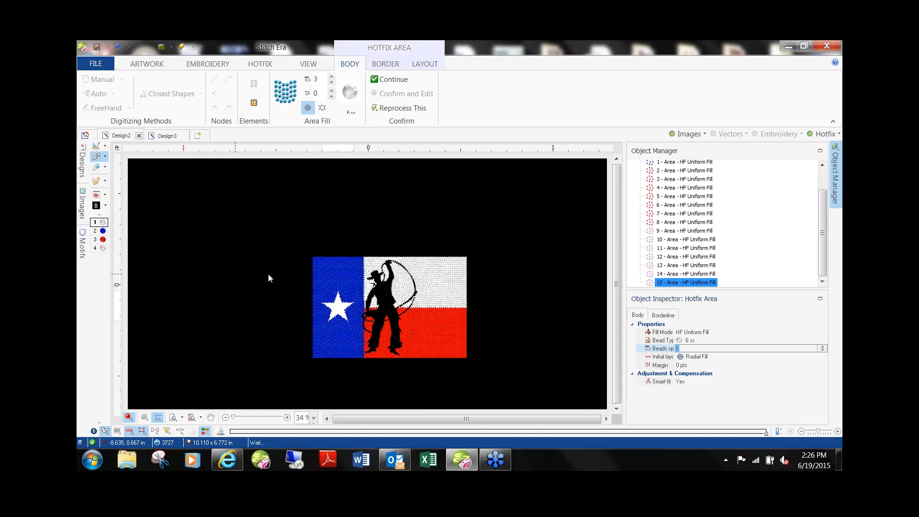
scroll(503, 230, "up", 1)
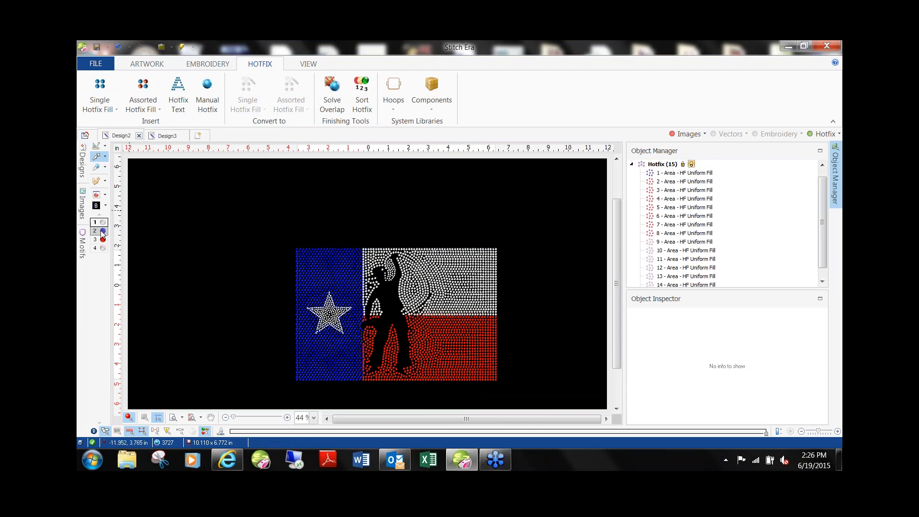
mouse_move(103, 233)
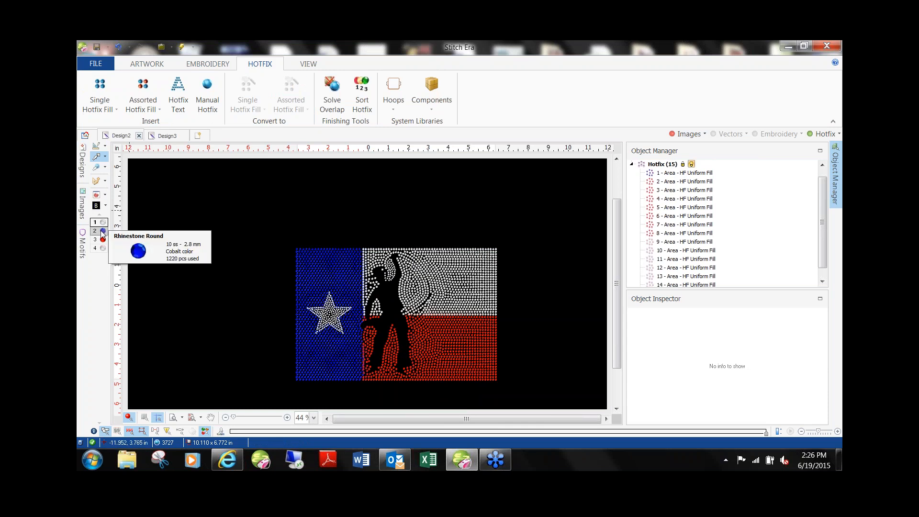
left_click(100, 103)
left_click(123, 156)
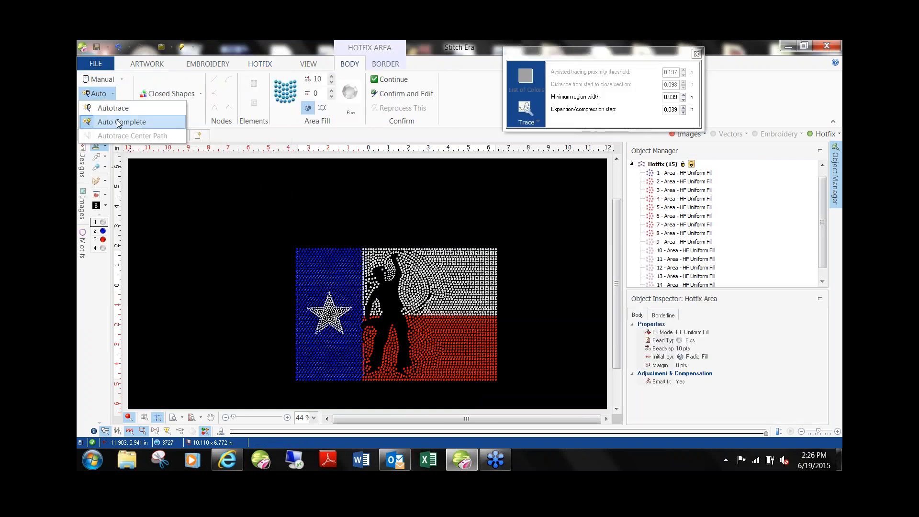
left_click(118, 124)
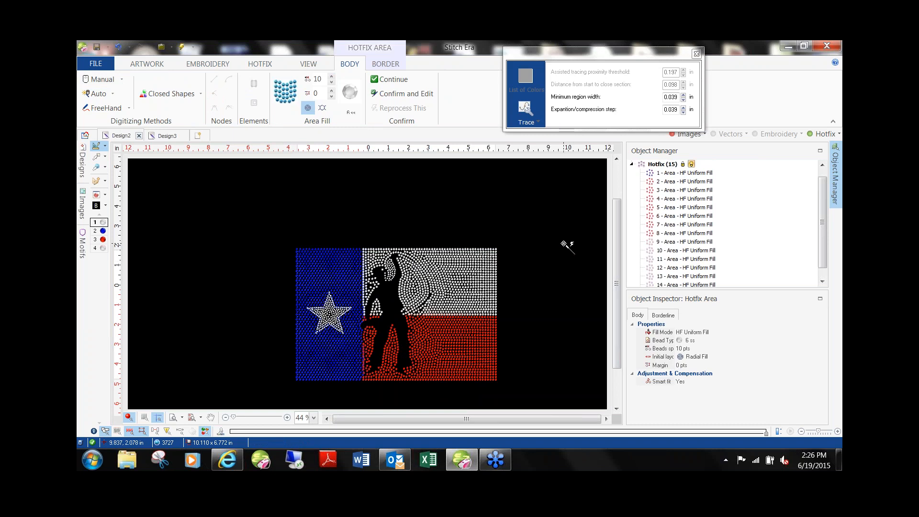
left_click(329, 312)
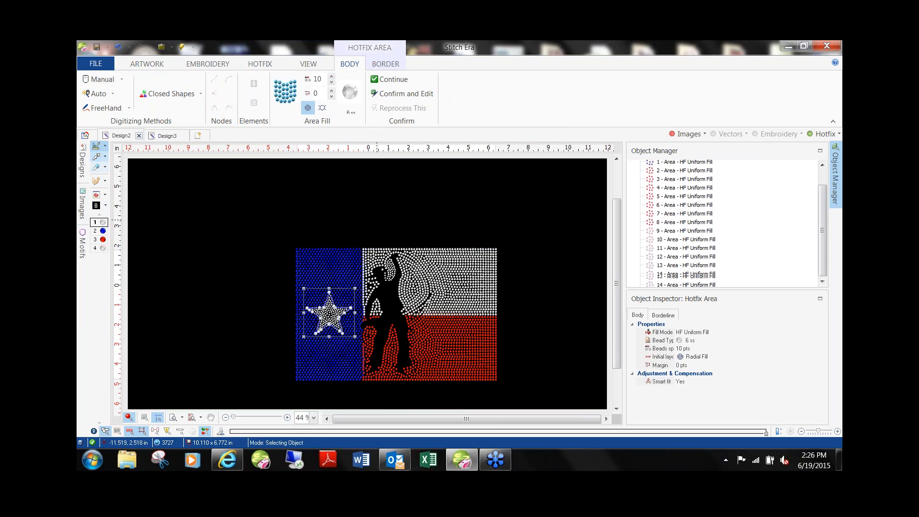
Step: Change the blue field around the star from a uniform fill to an HF Inner Ring Fill
left_click(316, 259)
left_click(286, 90)
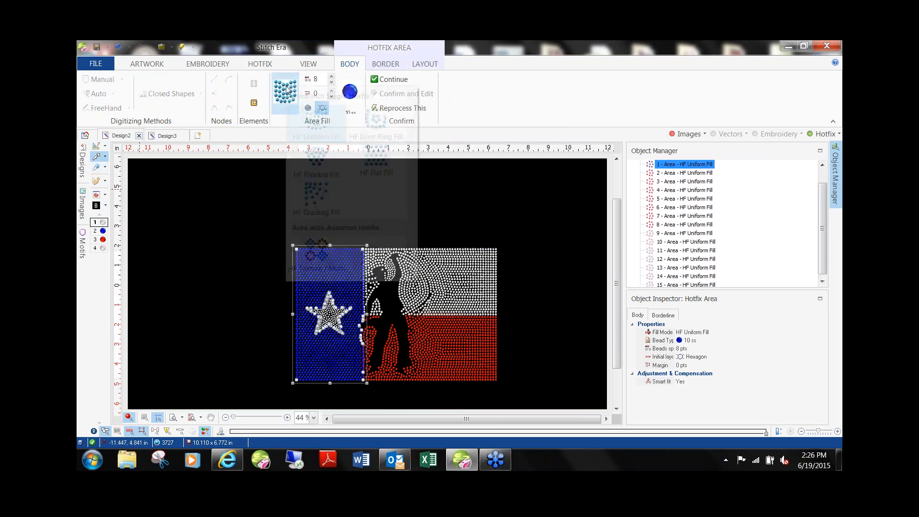
left_click(376, 123)
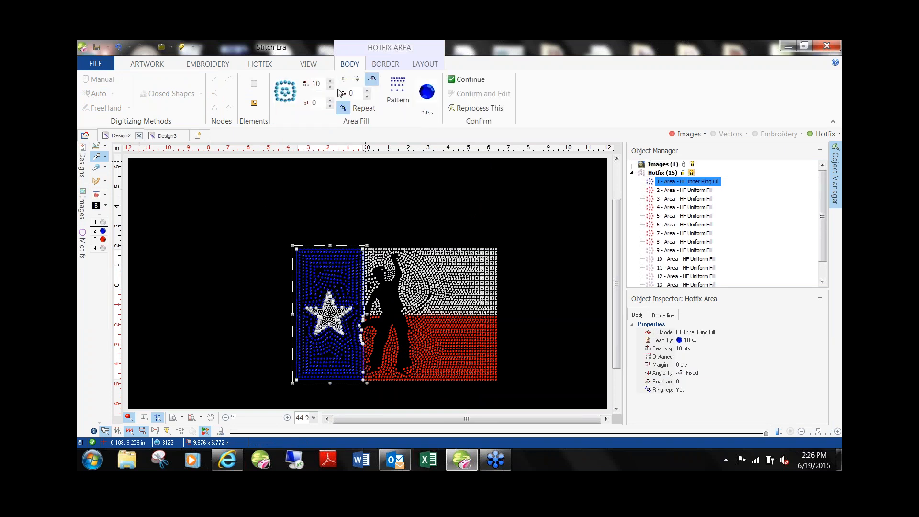
Step: Apply the rings pattern RI13-003 to the blue field's fill and deselect it
left_click(390, 86)
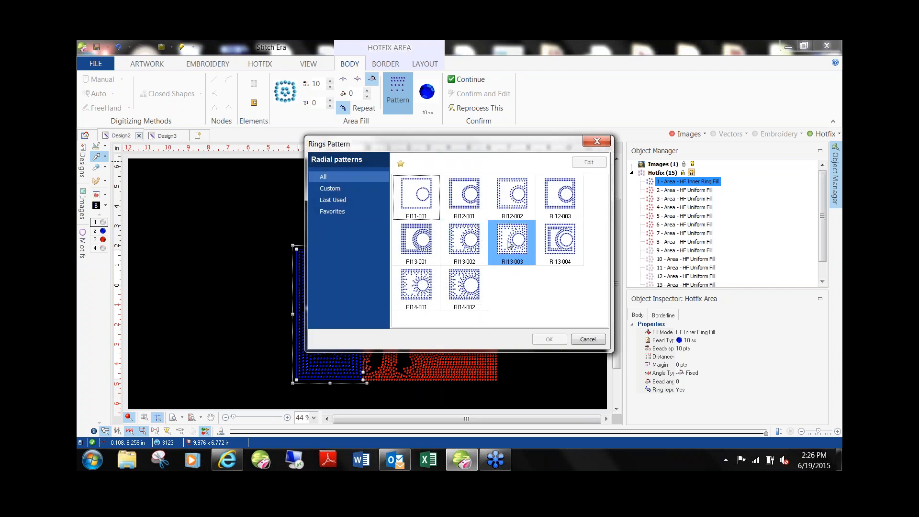
left_click(510, 245)
left_click(549, 339)
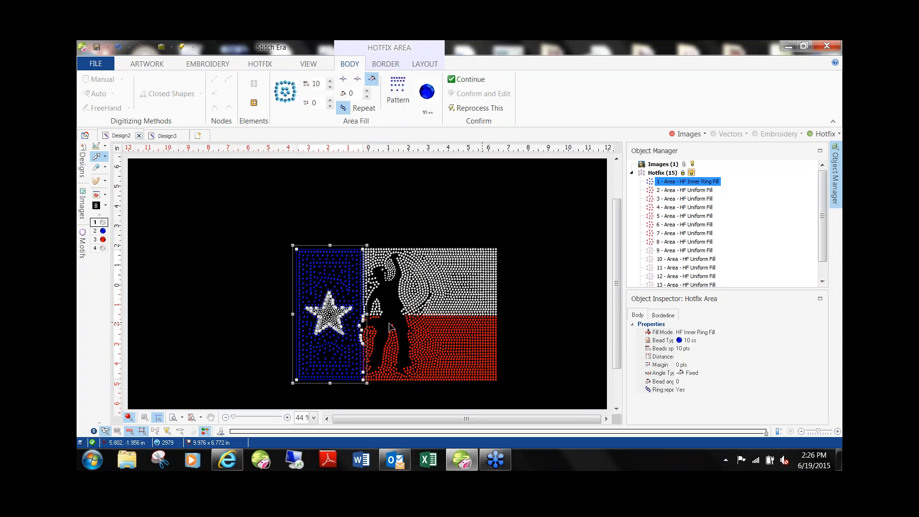
left_click(225, 276)
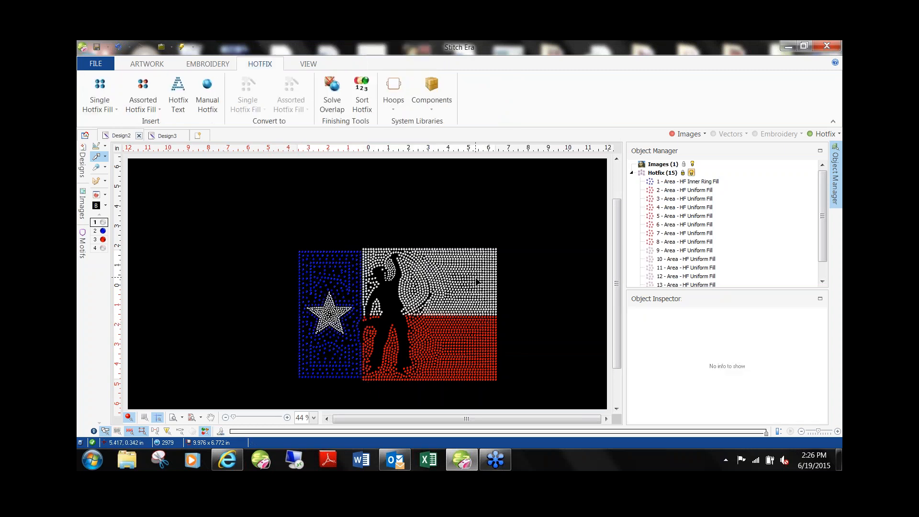
Step: Set the blue field's rings pattern to RI14-002, ending with nothing selected
left_click(340, 292)
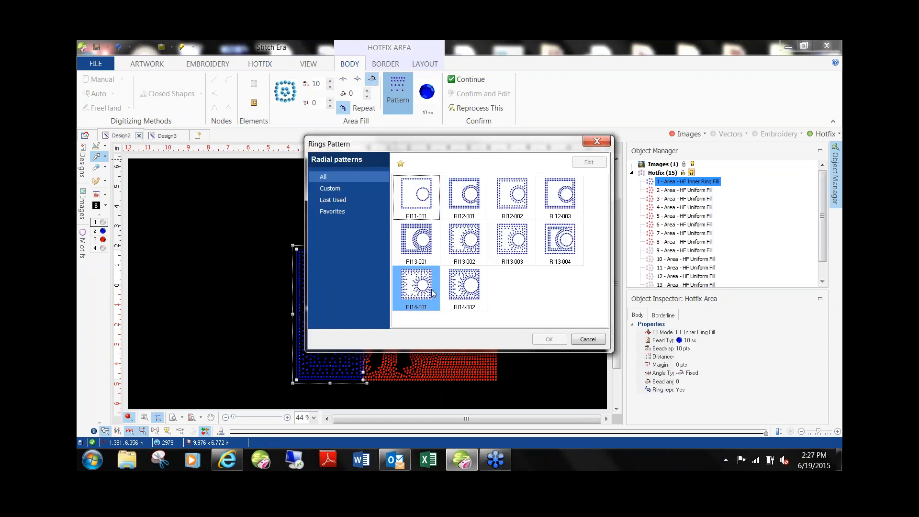
left_click(462, 287)
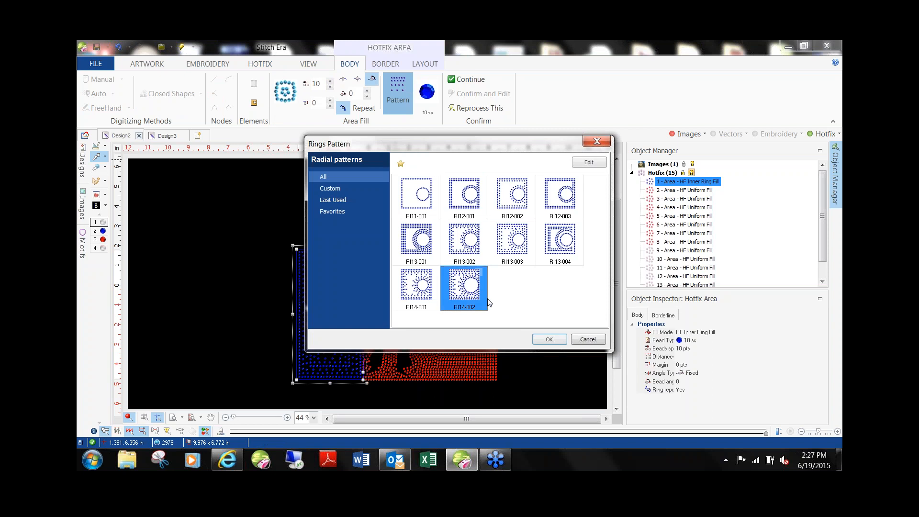
left_click(550, 339)
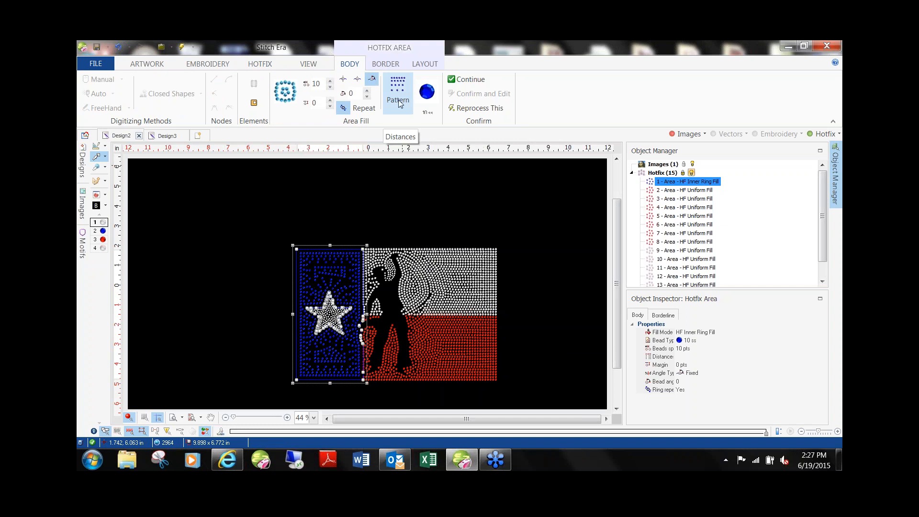
left_click(420, 200)
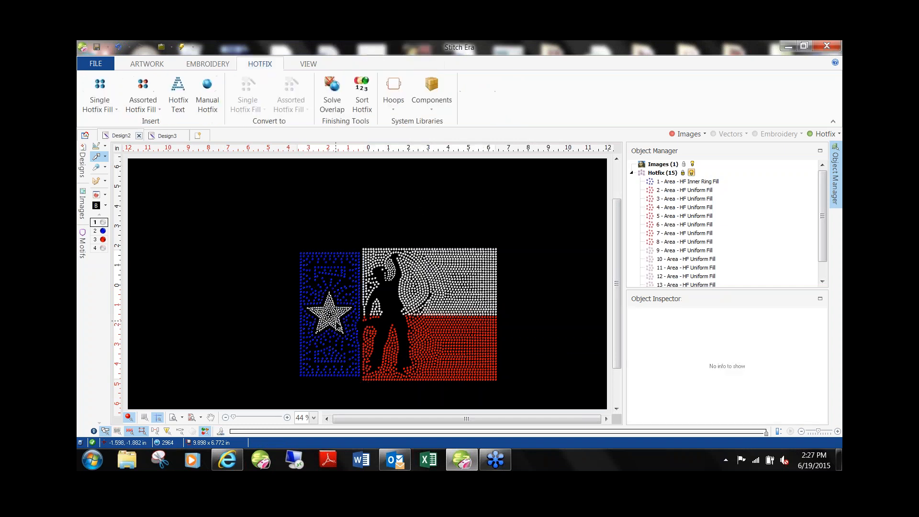
scroll(299, 329, "up", 1)
scroll(303, 329, "up", 2)
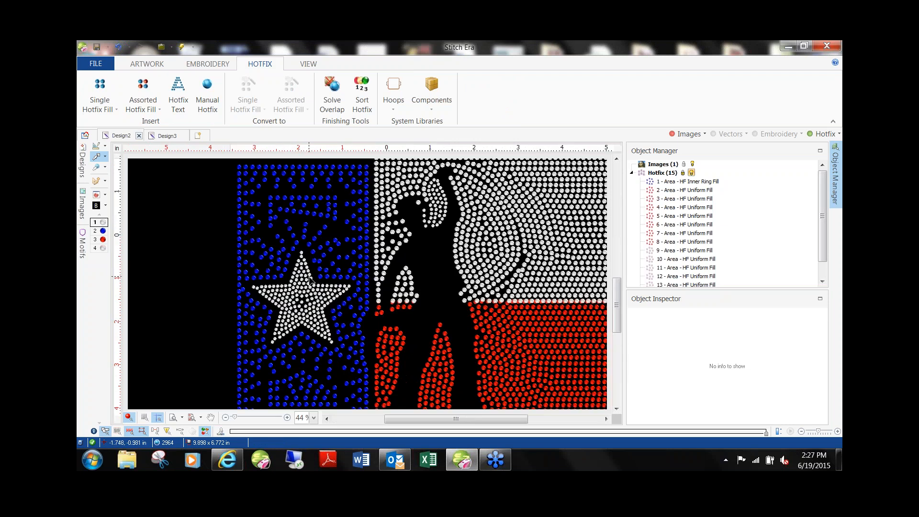
scroll(308, 277, "down", 2)
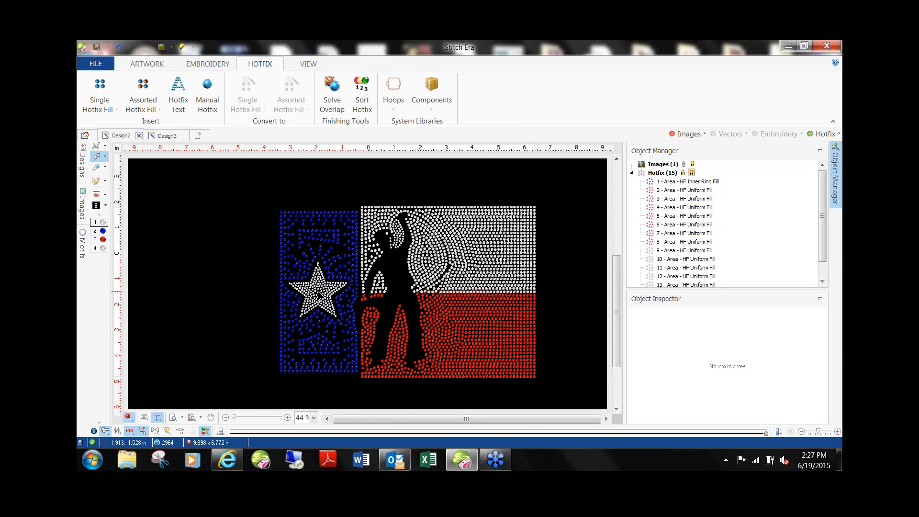
left_click(319, 296)
left_click(237, 279)
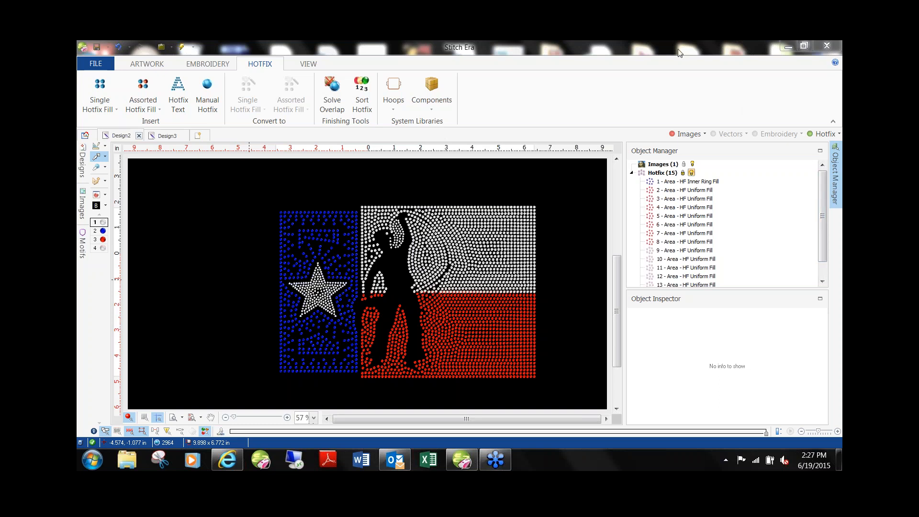
left_click_drag(680, 53, 174, 71)
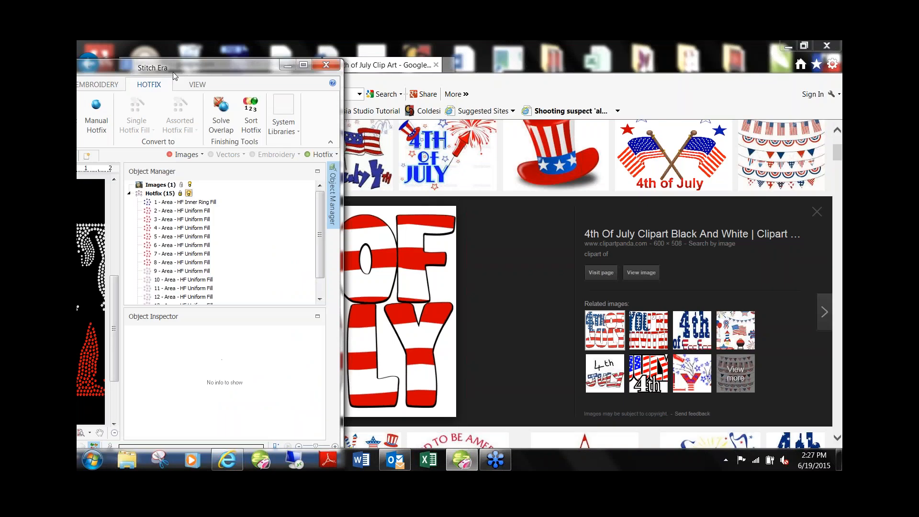
left_click(333, 186)
left_click(333, 187)
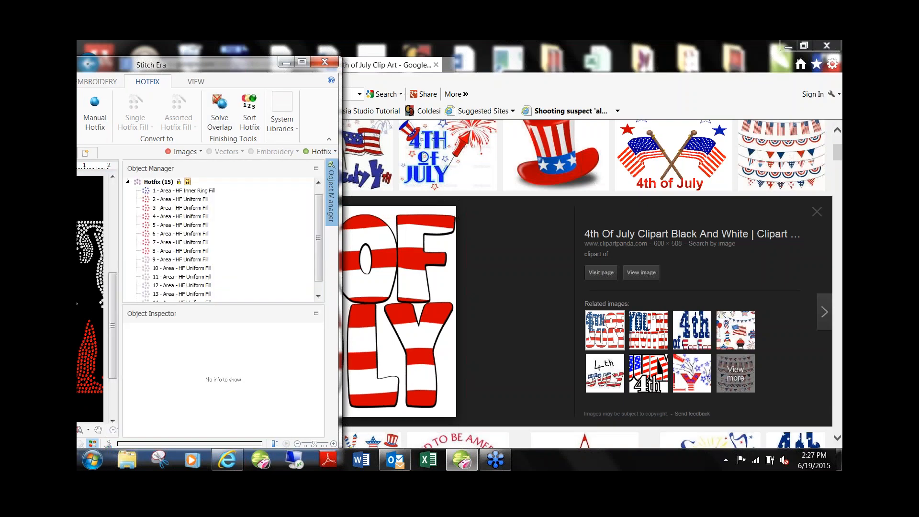
left_click(332, 192)
left_click(332, 191)
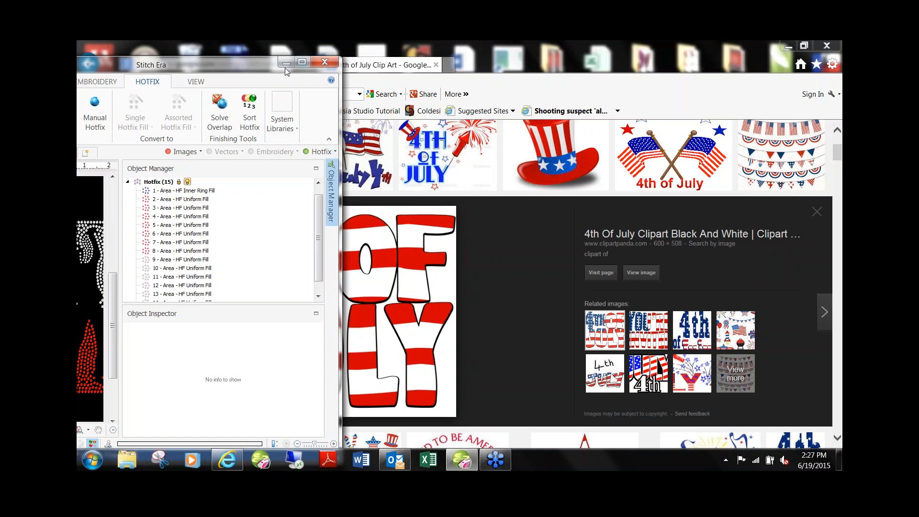
left_click_drag(238, 64, 548, 41)
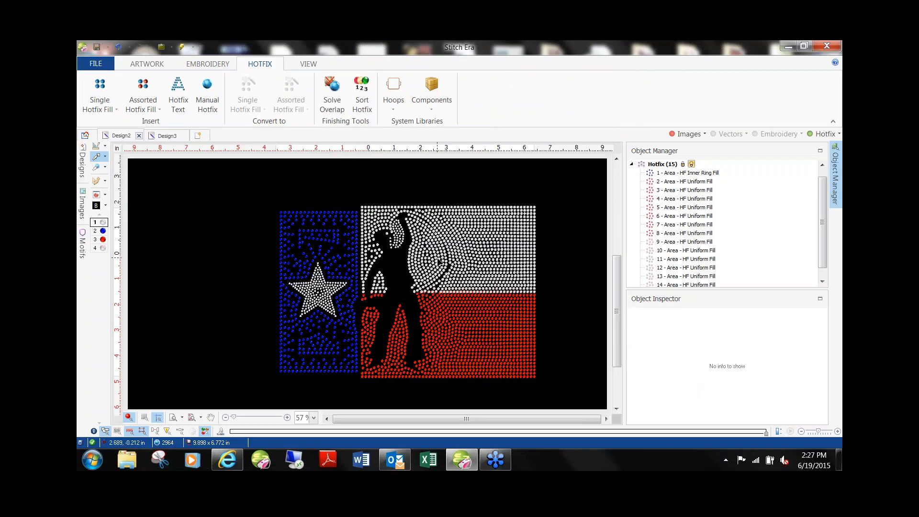
Step: Change the blue field around the star from an inner ring fill to an HF Flexible Fill
left_click(320, 238)
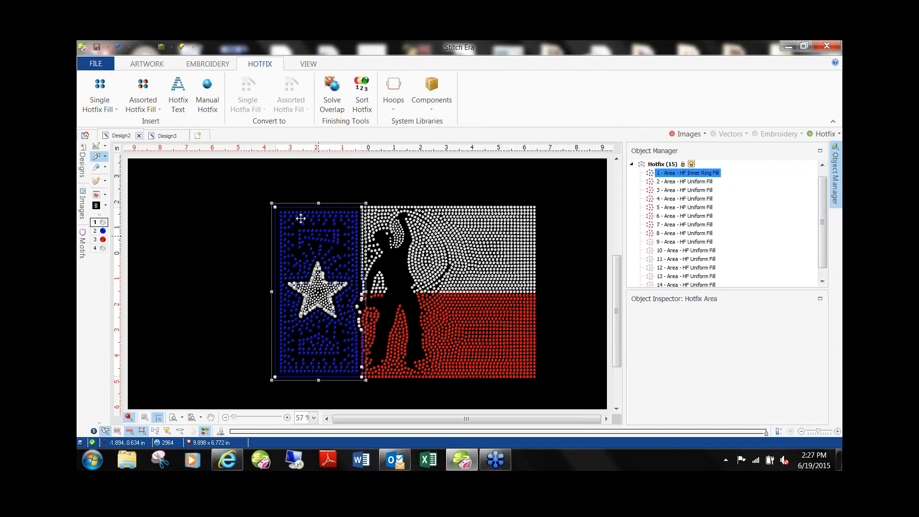
left_click(289, 91)
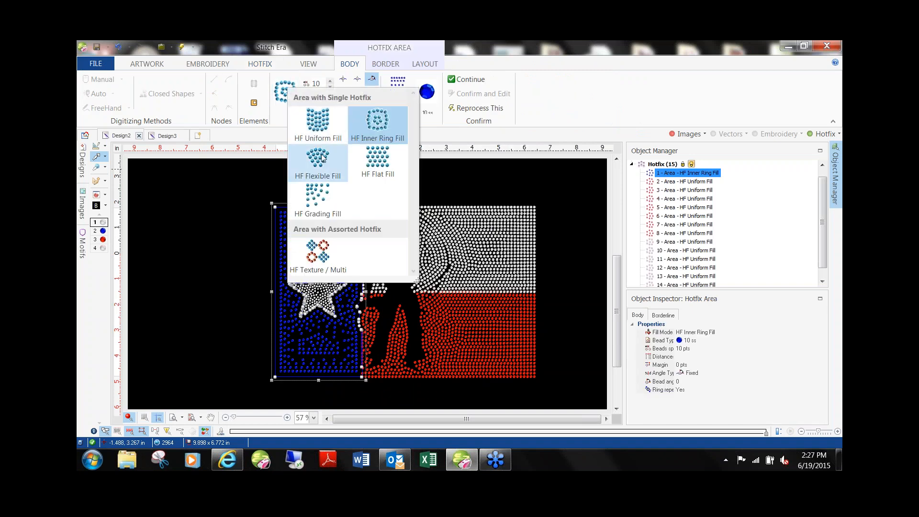
left_click(318, 162)
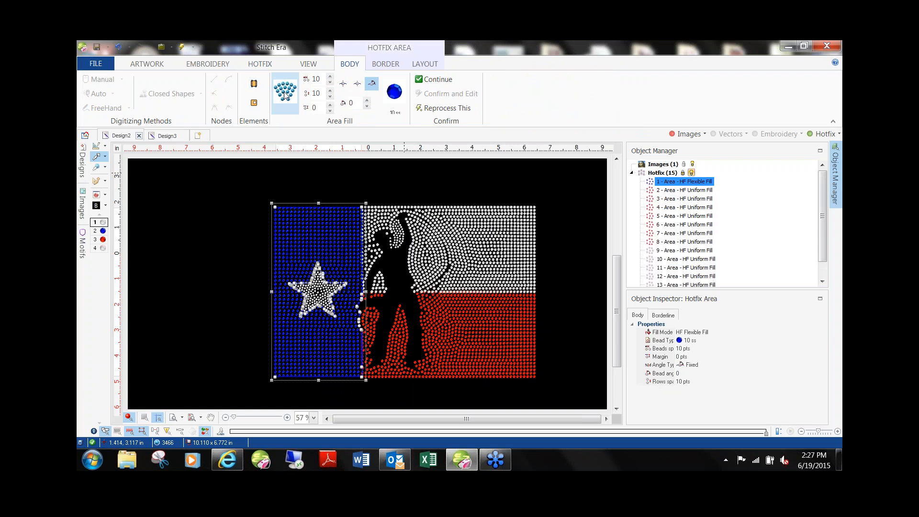
Step: Add a winding curved direction line across the blue field's flexible fill, looping around the star, and deselect the area
left_click(254, 85)
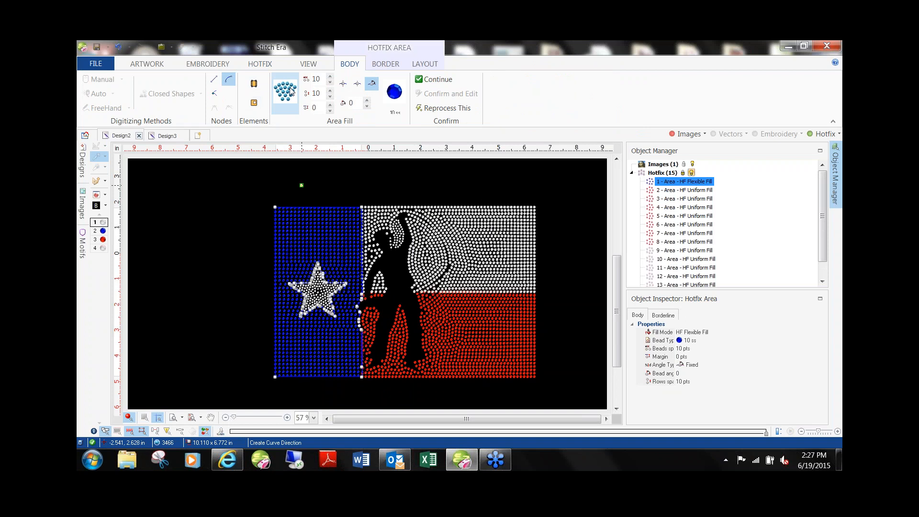
left_click(283, 264)
left_click(303, 292)
left_click(342, 294)
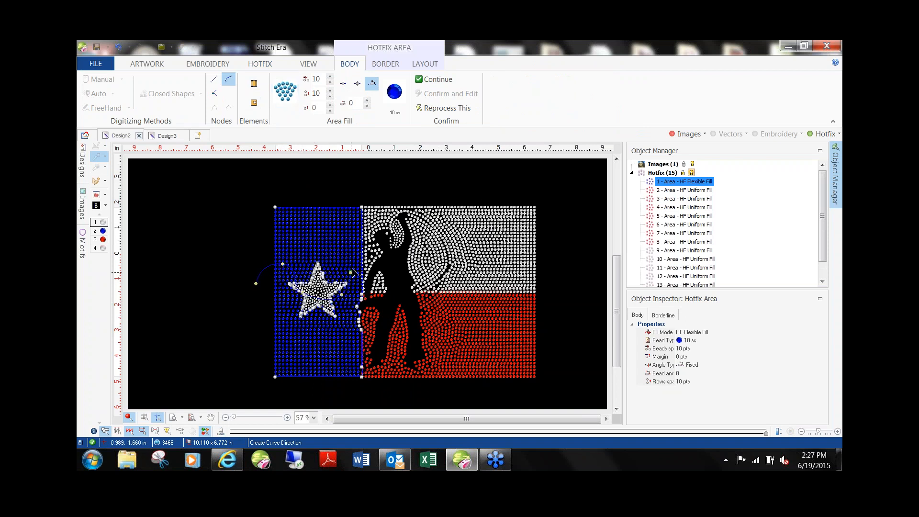
left_click(340, 230)
left_click(308, 180)
left_click(244, 203)
left_click(289, 328)
left_click(296, 354)
left_click(322, 343)
right_click(314, 393)
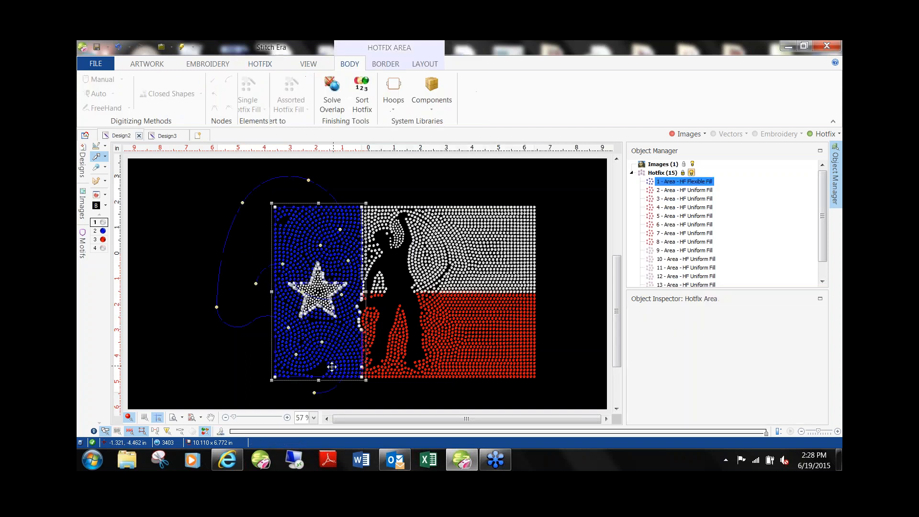
left_click(203, 214)
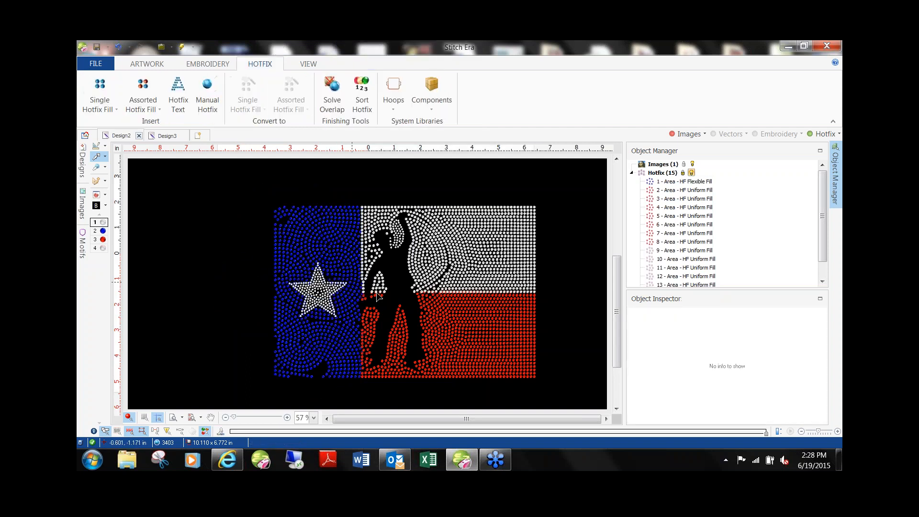
Step: Change the red stripe area around the cowboy's legs from a uniform fill to an HF Flexible Fill
scroll(442, 320, "down", 3)
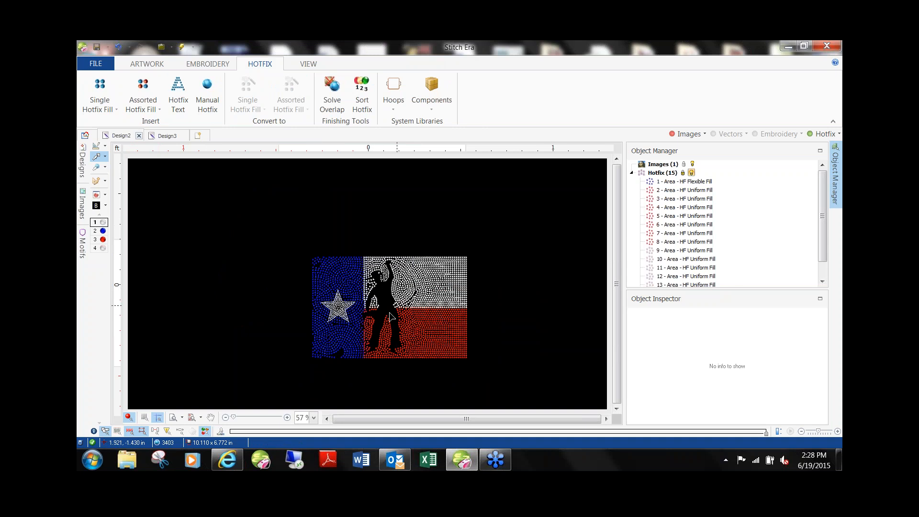
scroll(346, 344, "up", 3)
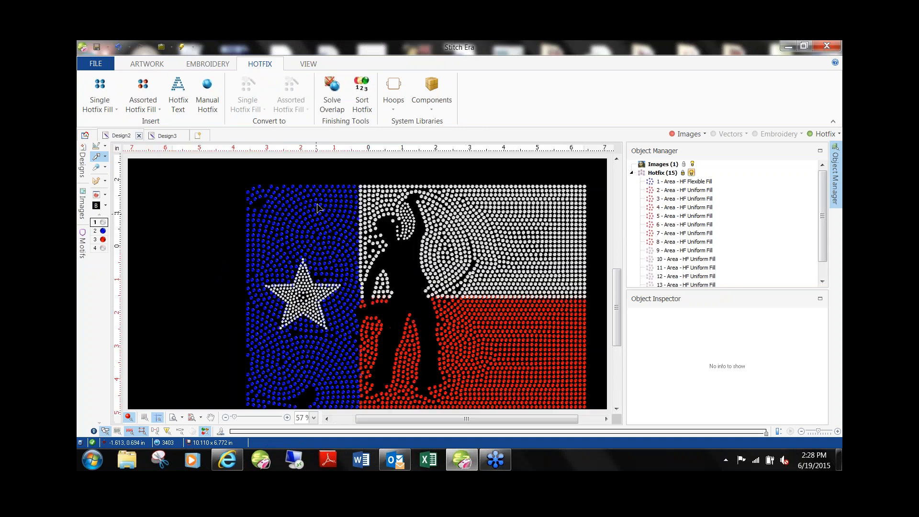
scroll(412, 309, "down", 3)
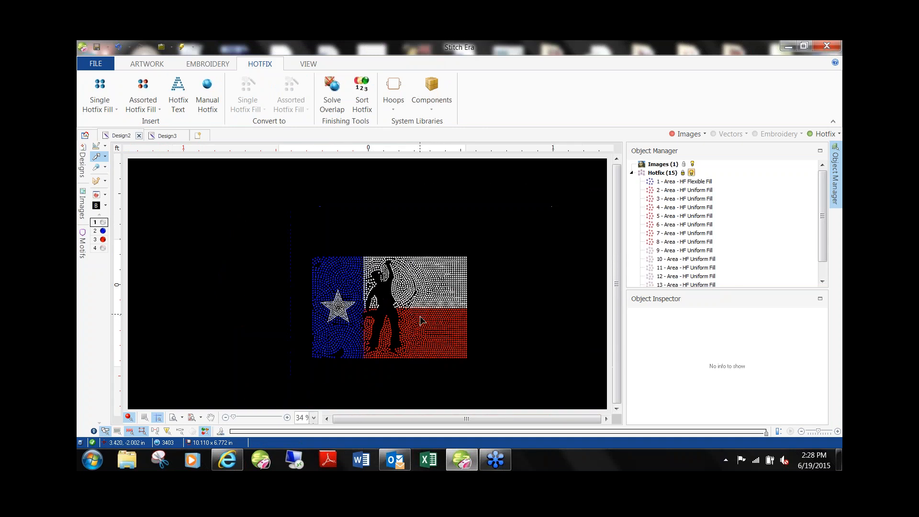
left_click(426, 331)
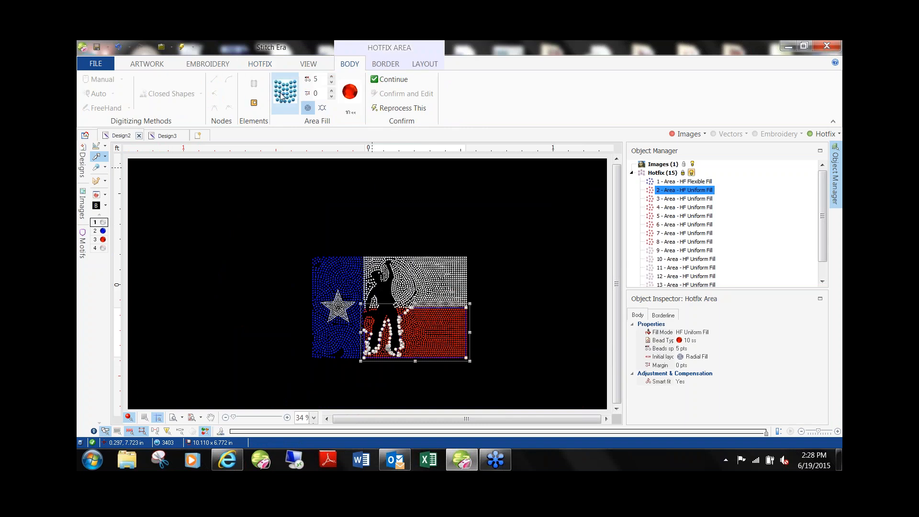
left_click(293, 100)
left_click(313, 165)
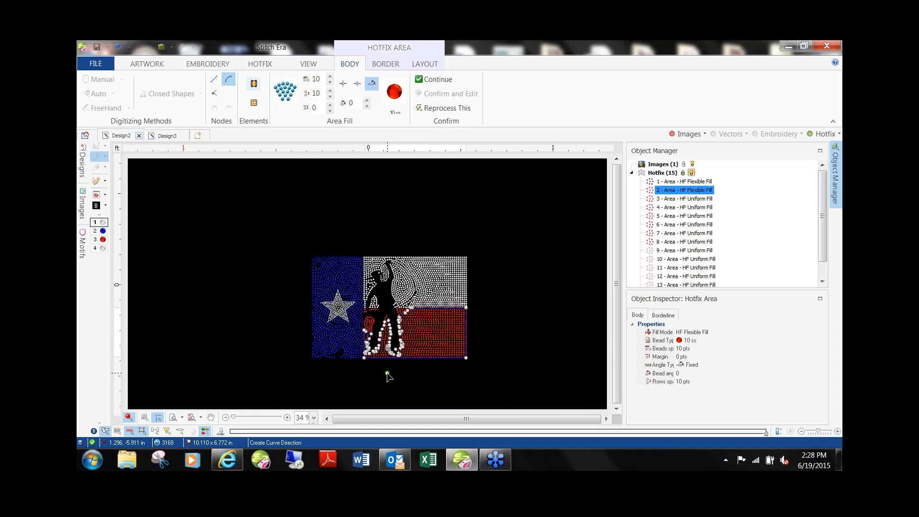
Step: Draw a zigzag direction line running up and down across the red area's flexible fill
left_click(369, 368)
left_click(405, 299)
left_click(423, 375)
left_click(445, 294)
left_click(460, 387)
left_click(490, 324)
right_click(485, 306)
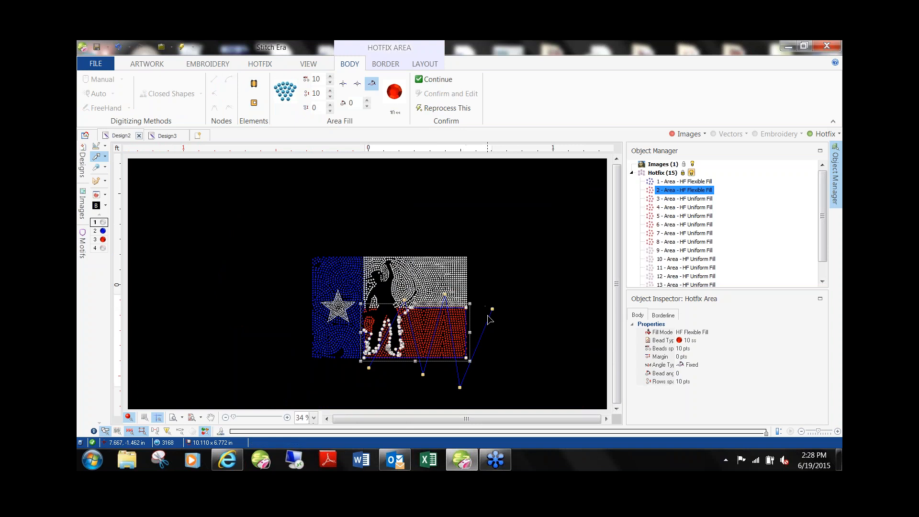
Step: Set the red area's bead spacing to 3 and row spacing to 17, and deselect it
double_click(319, 78)
type("3")
key("Return")
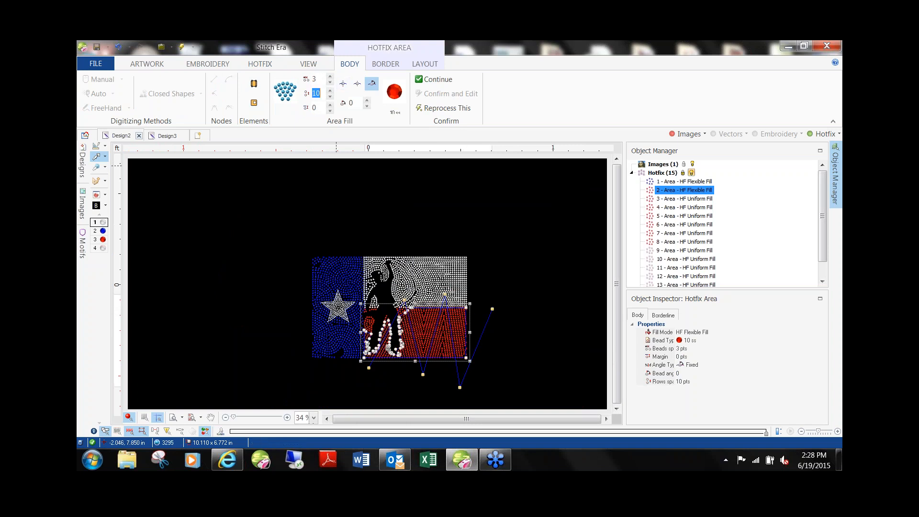
left_click(203, 201)
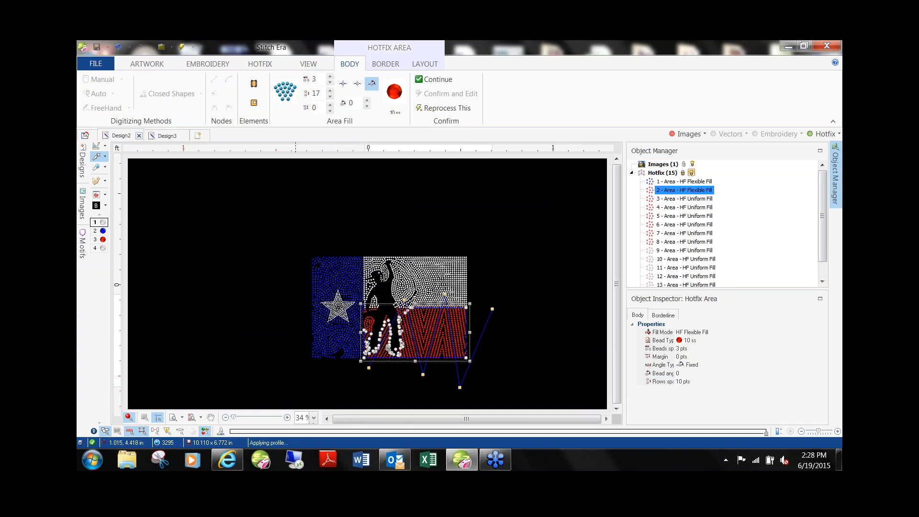
scroll(428, 345, "up", 2)
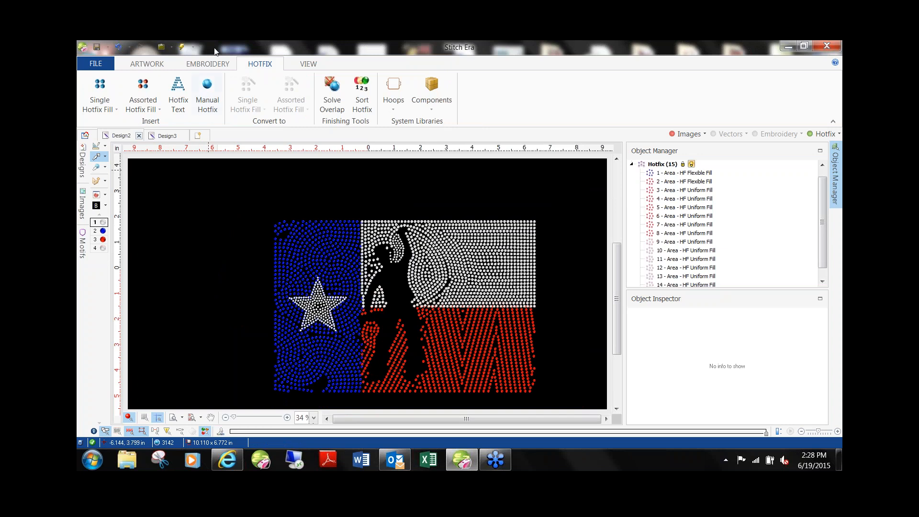
Step: Start a new design and insert the Fathers-Day-Labels-7 image from the image library
left_click(198, 135)
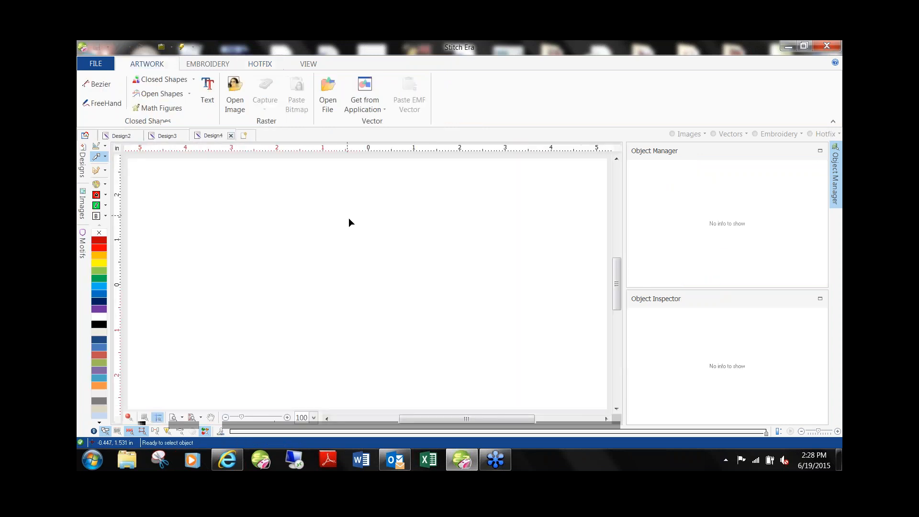
left_click(82, 204)
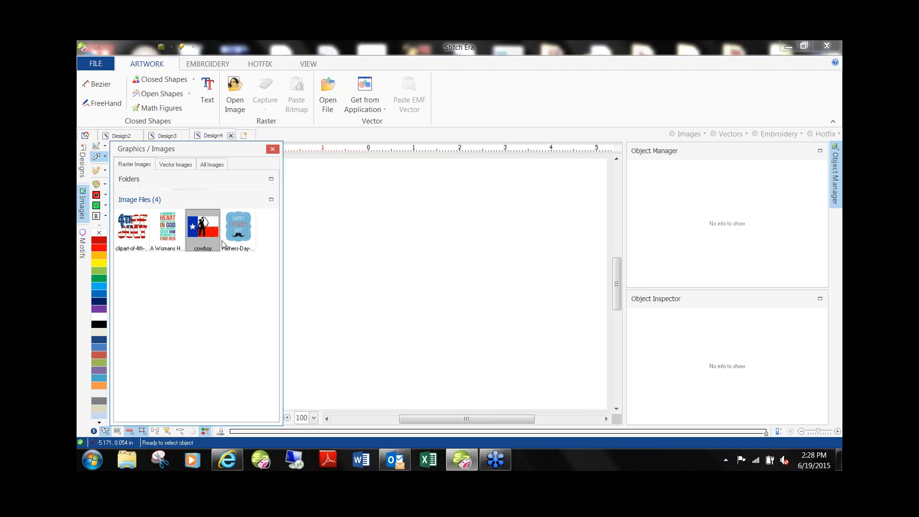
left_click_drag(240, 234, 389, 269)
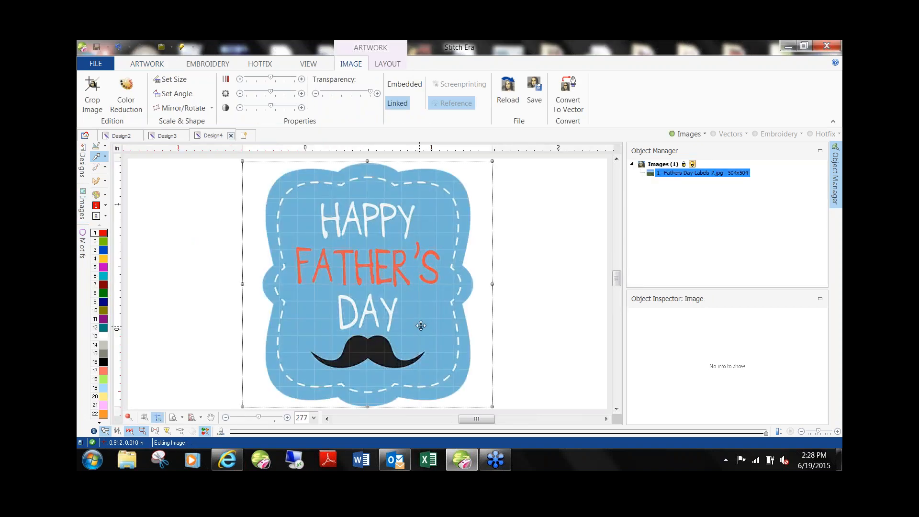
Step: Enlarge the Father's Day label image proportionally, move it up and to the left in the workspace, and deselect it
left_click(526, 257)
left_click(390, 260)
scroll(438, 351, "down", 4)
left_click_drag(458, 371, 486, 404)
left_click_drag(524, 430, 573, 467)
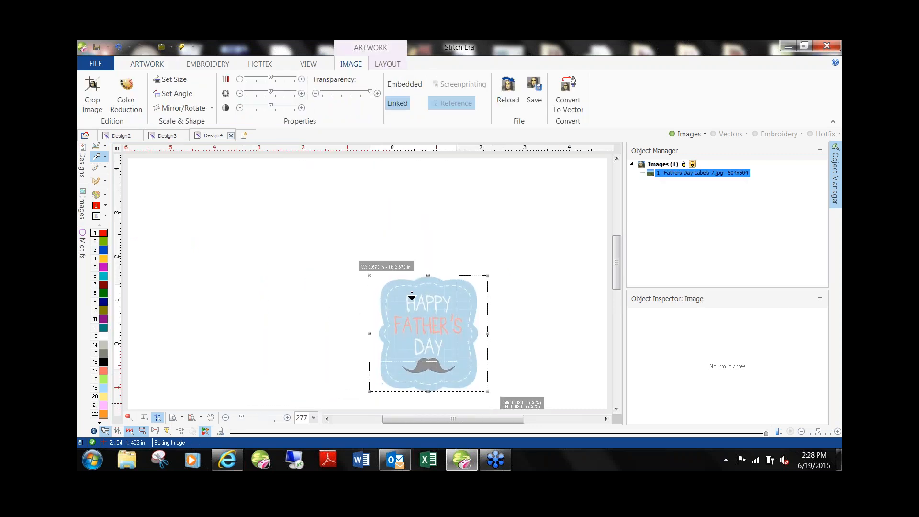
left_click_drag(459, 353, 391, 245)
left_click(484, 269)
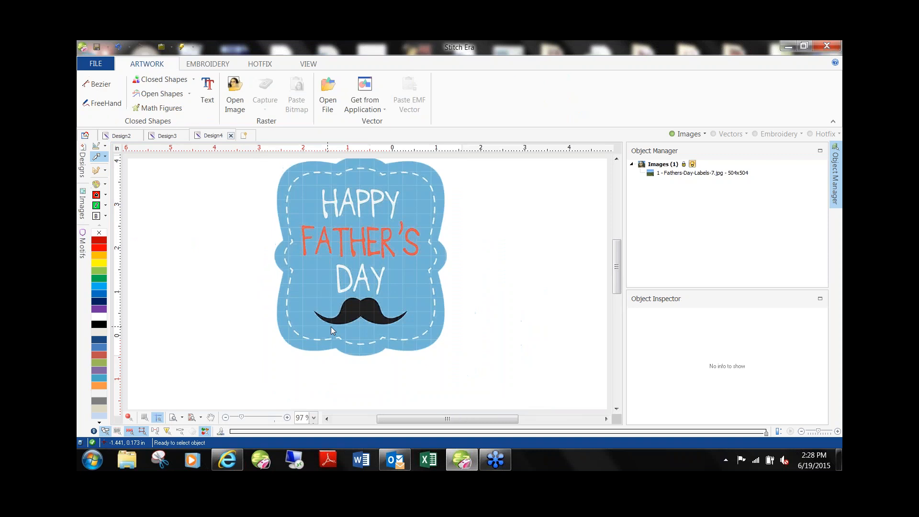
Step: Start a single hotfix uniform fill and trace the upper edge of the mustache's left half with curve nodes from the centre notch
scroll(336, 319, "up", 4)
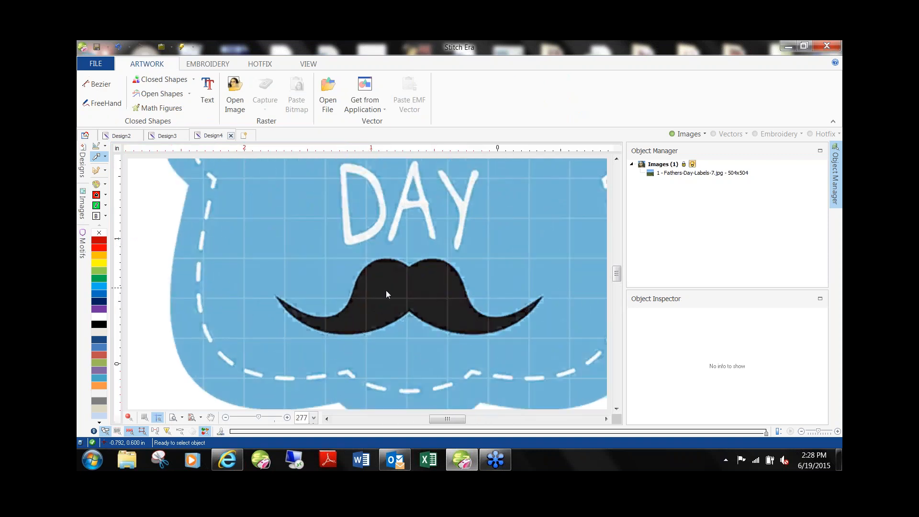
left_click(260, 64)
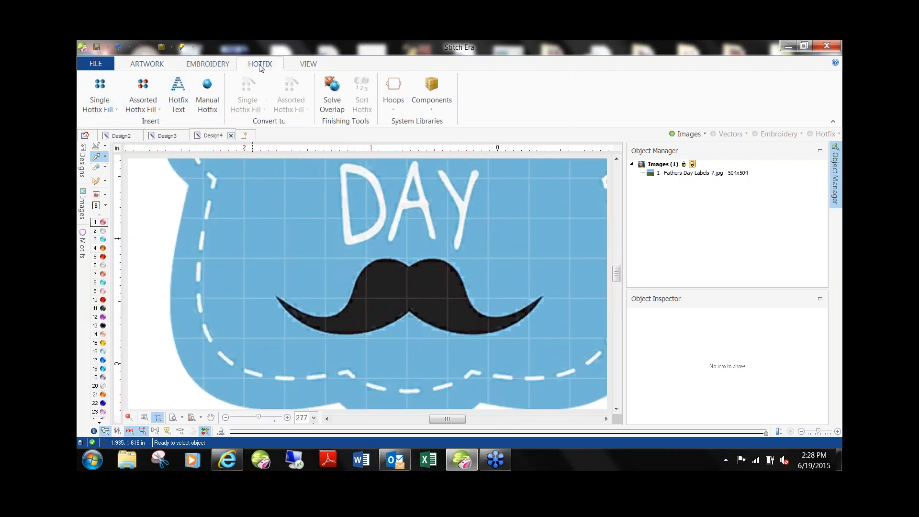
left_click(106, 103)
left_click(129, 168)
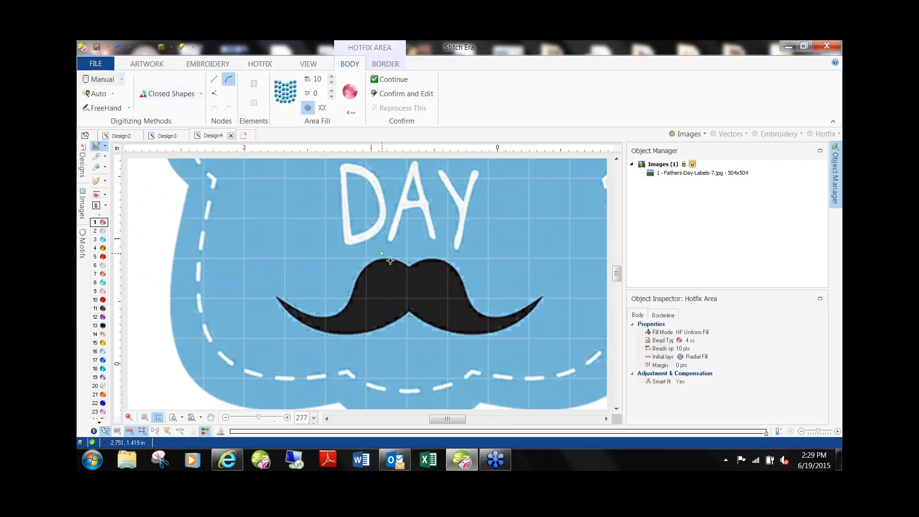
scroll(413, 266, "up", 3)
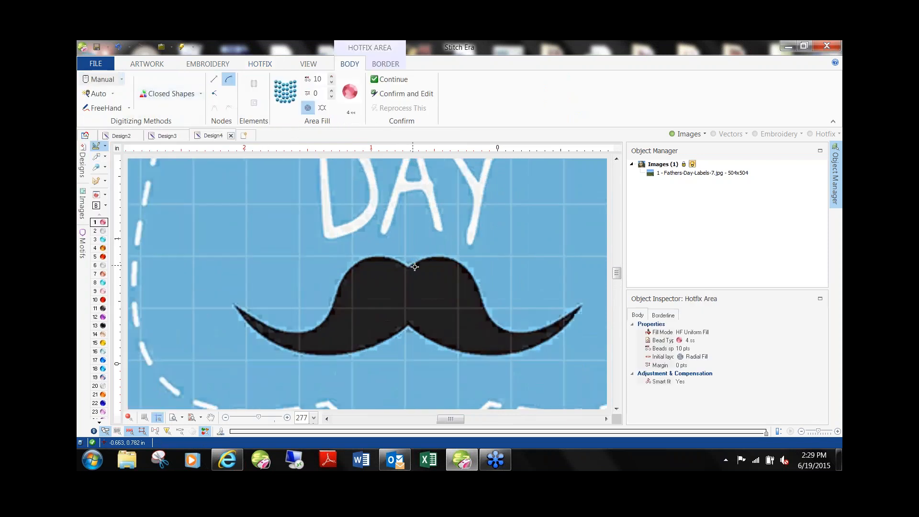
left_click(355, 245)
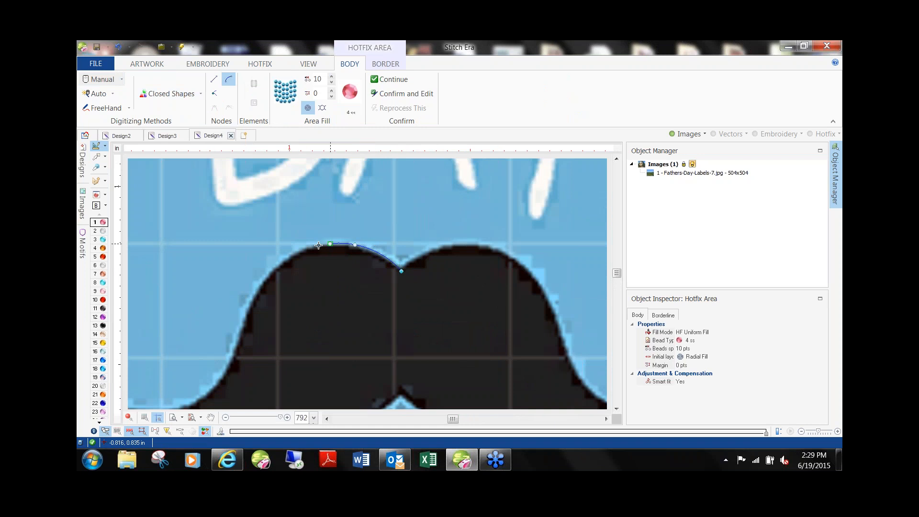
left_click(302, 252)
left_click(255, 290)
left_click(251, 305)
left_click(235, 348)
left_click(220, 382)
left_click_drag(209, 366, 468, 235)
left_click(427, 281)
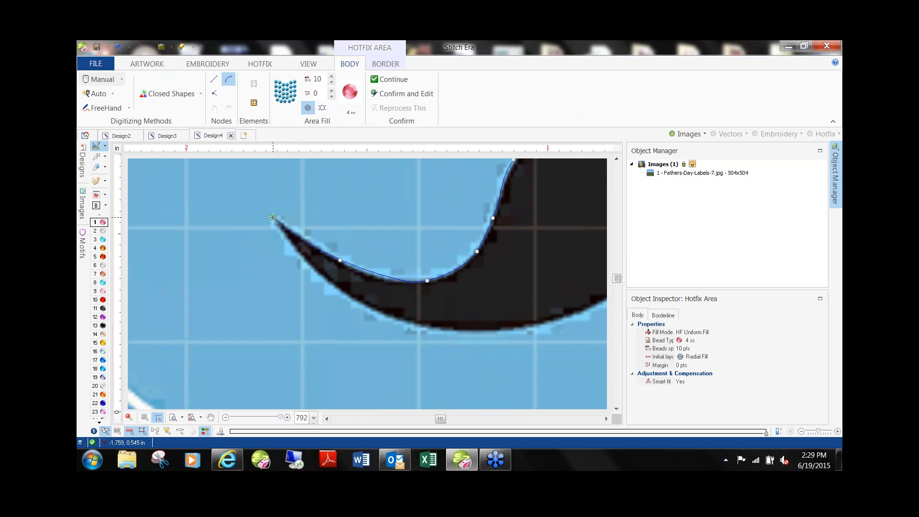
Step: Continue the outline along the lower edge of the mustache's left half up to the bottom centre notch
left_click(324, 283)
left_click(484, 328)
left_click(594, 312)
left_click_drag(597, 306, 279, 335)
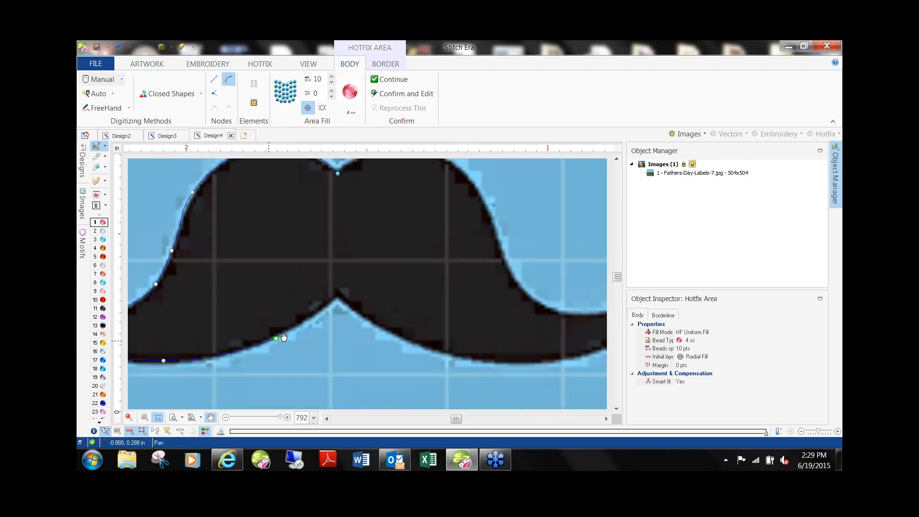
left_click(336, 299)
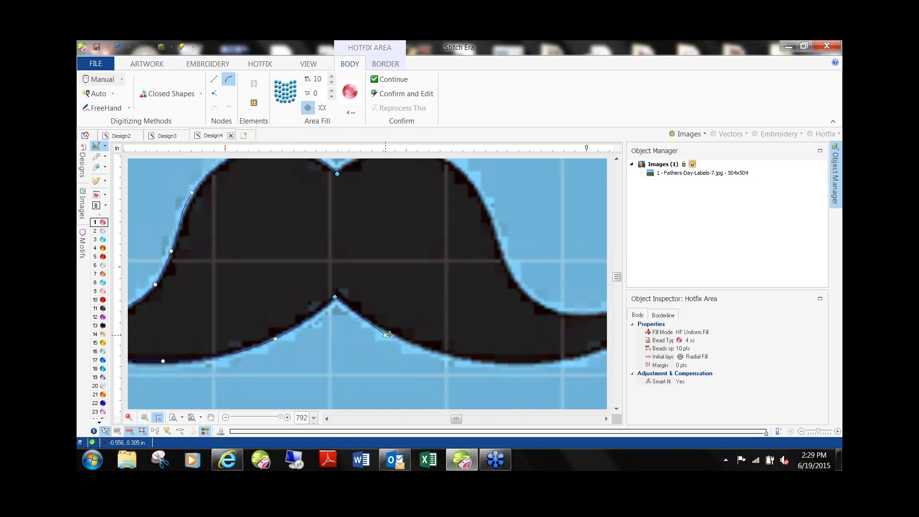
Step: Trace the lower edge of the mustache's right half from the bottom centre notch out to its right tip
left_click(395, 337)
left_click(485, 363)
left_click(569, 360)
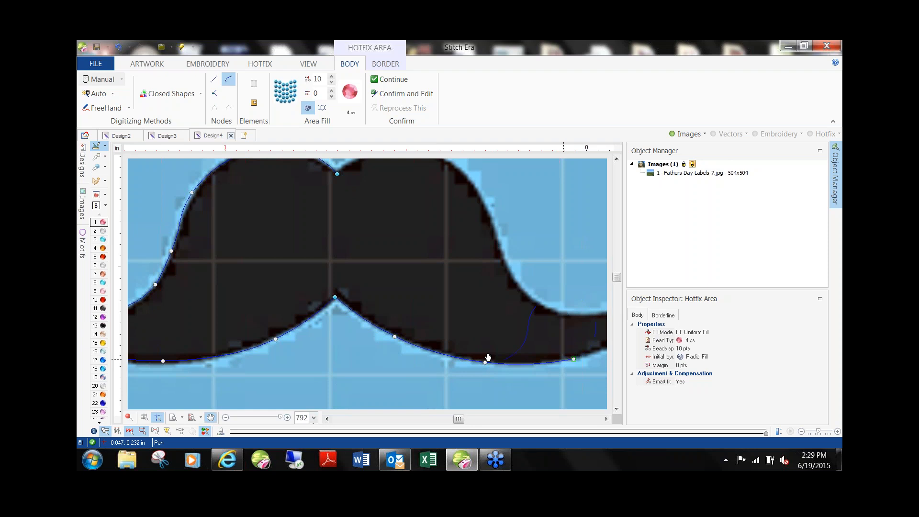
left_click_drag(569, 361, 338, 360)
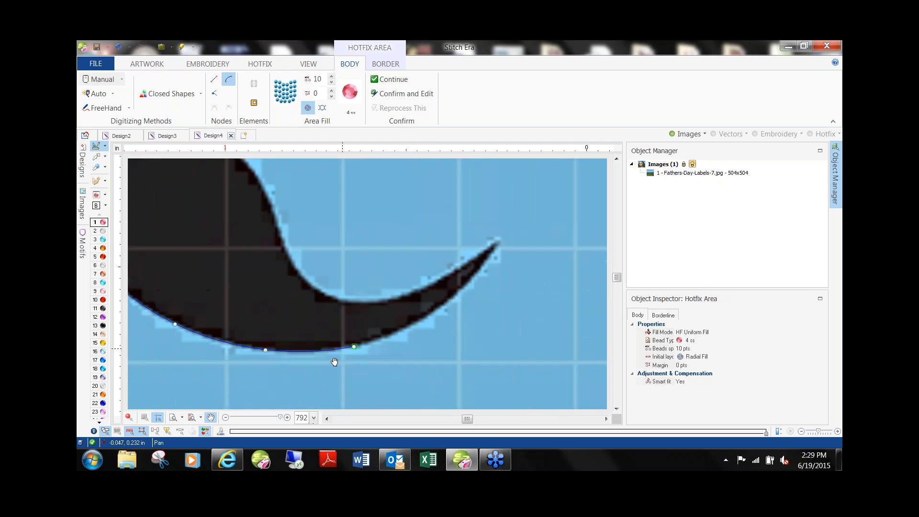
left_click(454, 297)
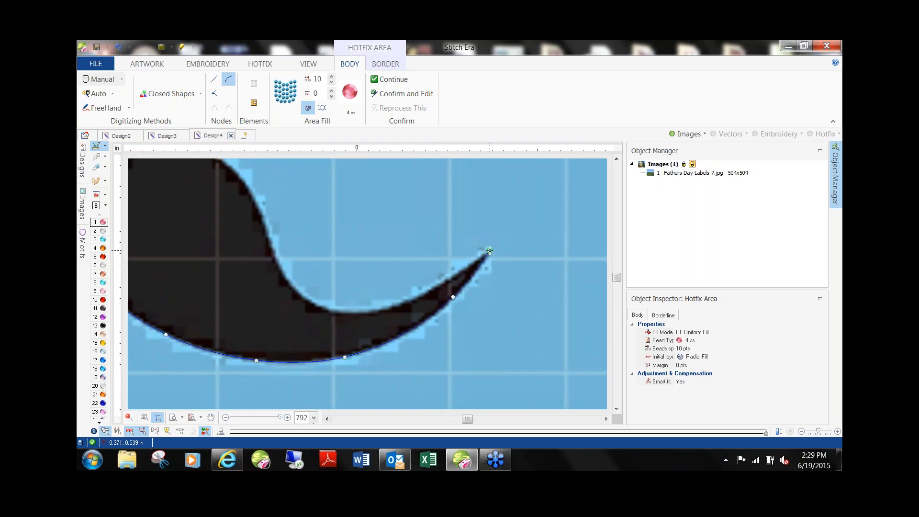
left_click(489, 250)
Step: Trace the upper edge of the mustache's right half back to the start node, generate the fill, and switch on realistic bead display
left_click(438, 284)
left_click(377, 308)
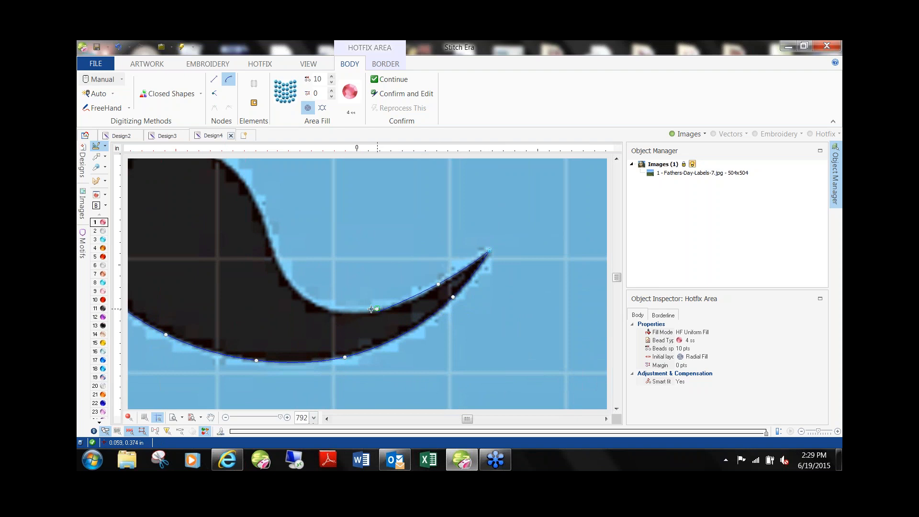
left_click(271, 248)
left_click_drag(270, 234, 565, 316)
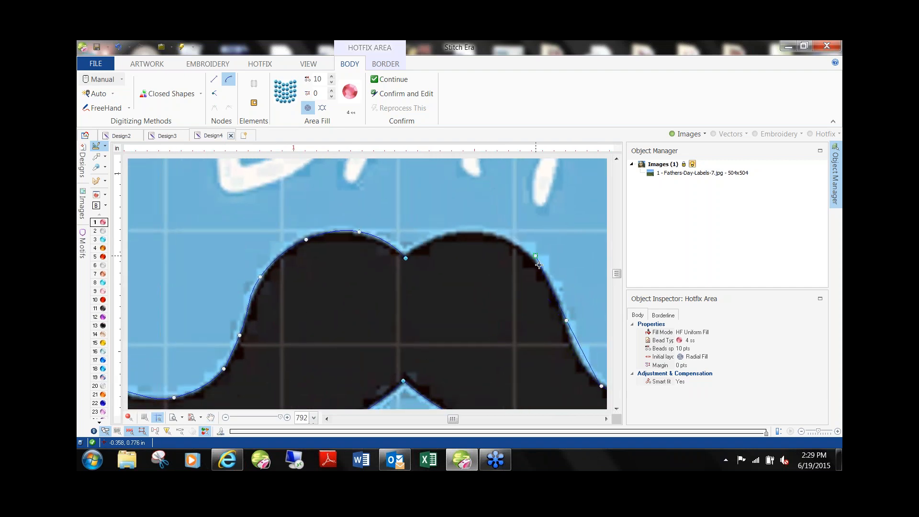
left_click(560, 300)
left_click(525, 252)
left_click(471, 232)
left_click(423, 244)
left_click(406, 258)
left_click(129, 417)
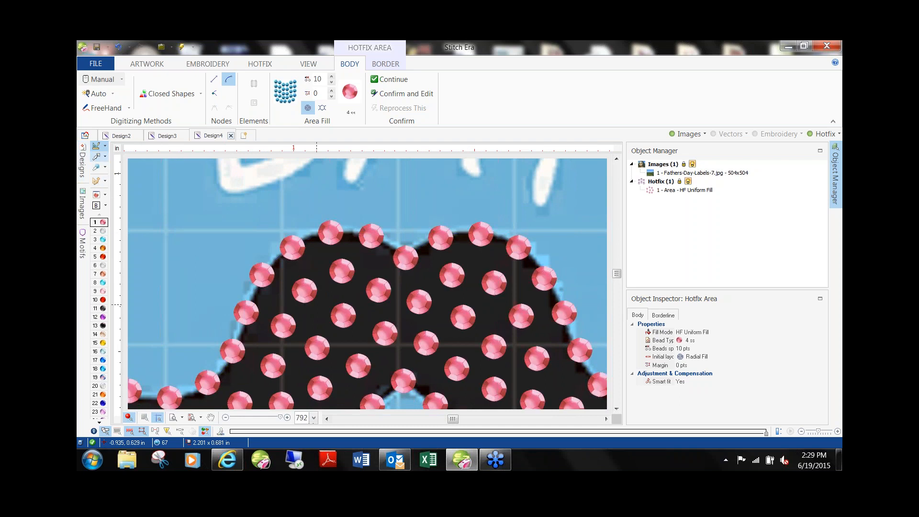
Step: Set the bead spacing of the mustache's uniform fill to 3 pts and delete the fill
left_click(374, 316)
scroll(375, 317, "down", 5)
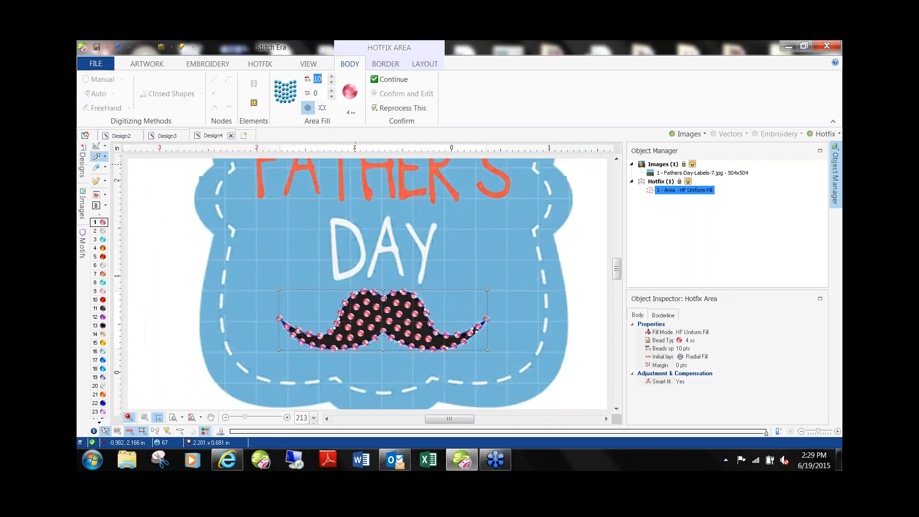
type("3")
key("Return")
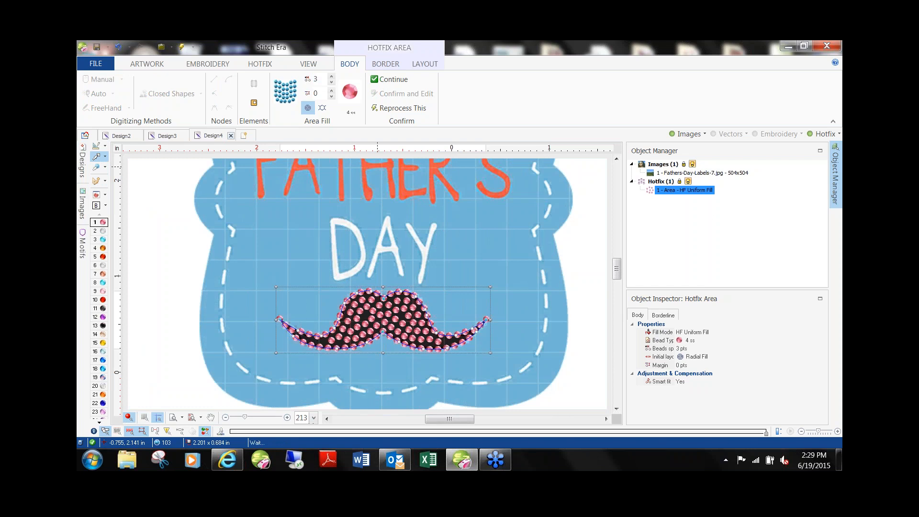
key("Delete")
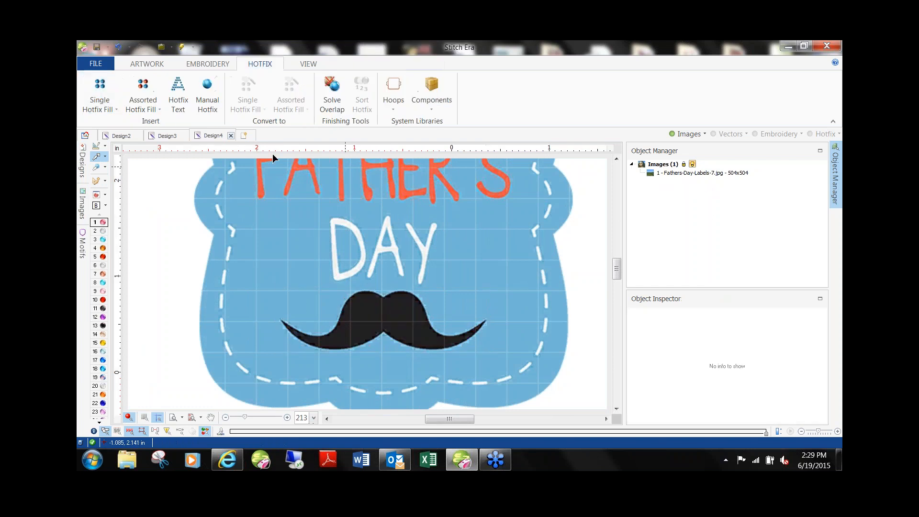
Step: Try to auto-trace the mustache as a hotfix uniform fill with Auto Complete
left_click(120, 91)
left_click(101, 93)
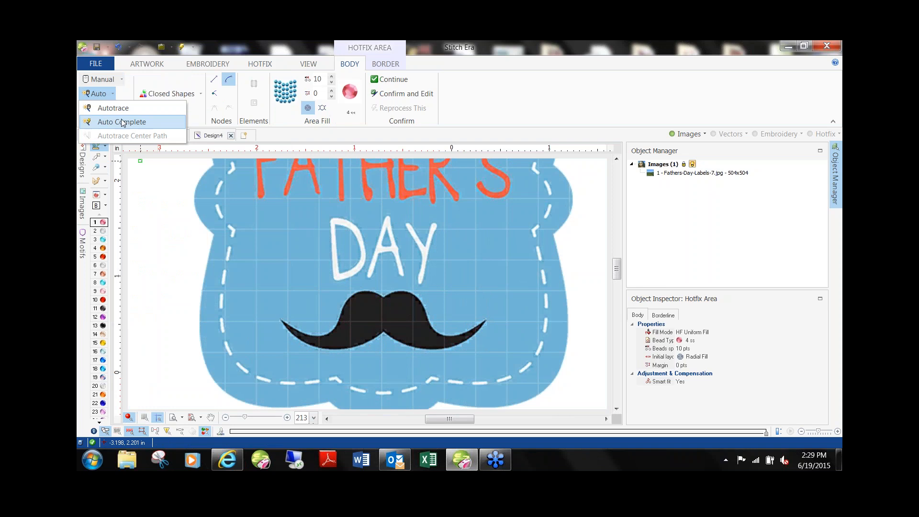
left_click(122, 122)
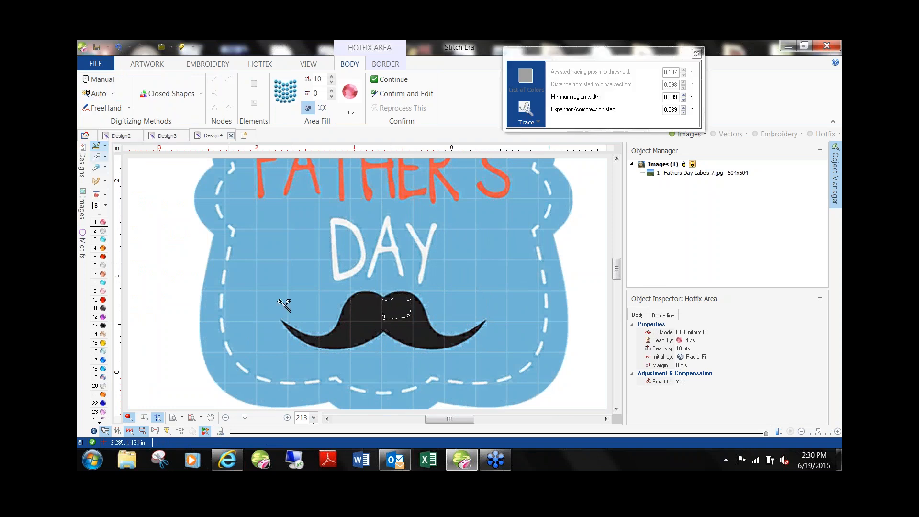
left_click(97, 156)
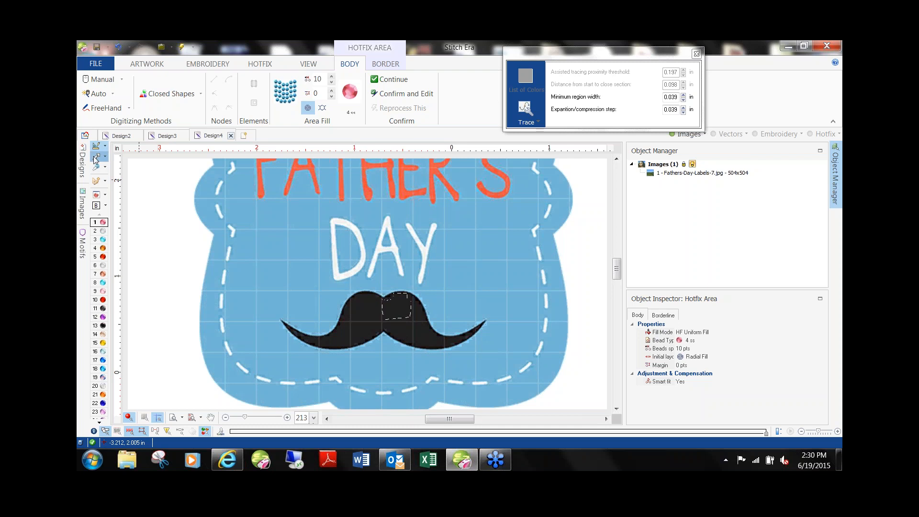
Step: Reduce the label image to 4 colors and return the filtered image to the design
left_click(381, 321)
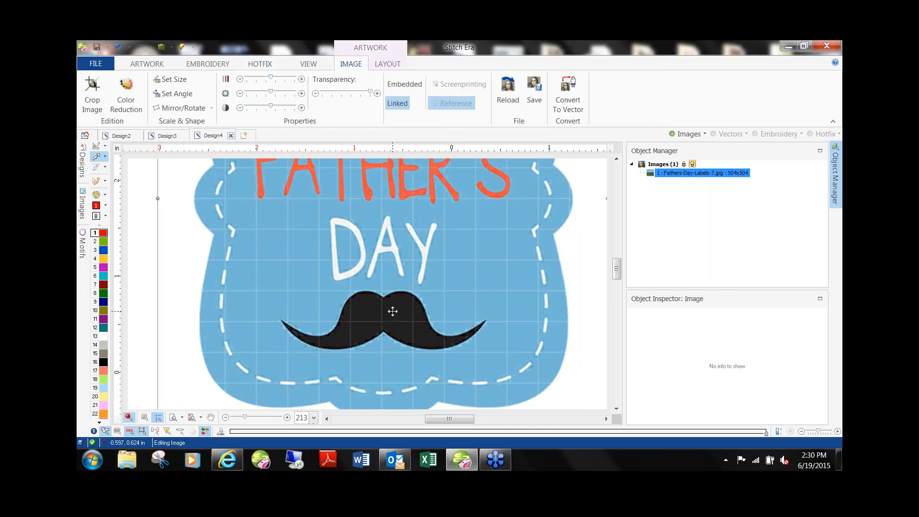
scroll(370, 327, "up", 5)
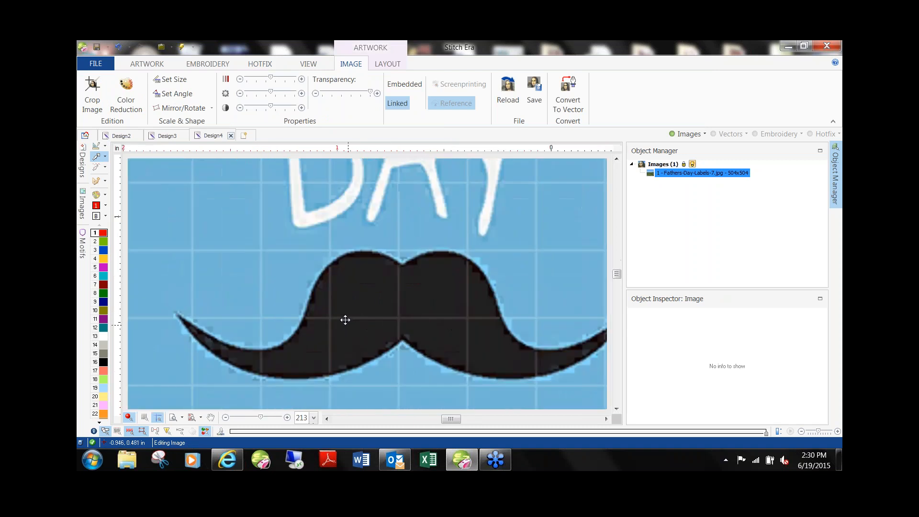
scroll(298, 281, "down", 3)
left_click(126, 94)
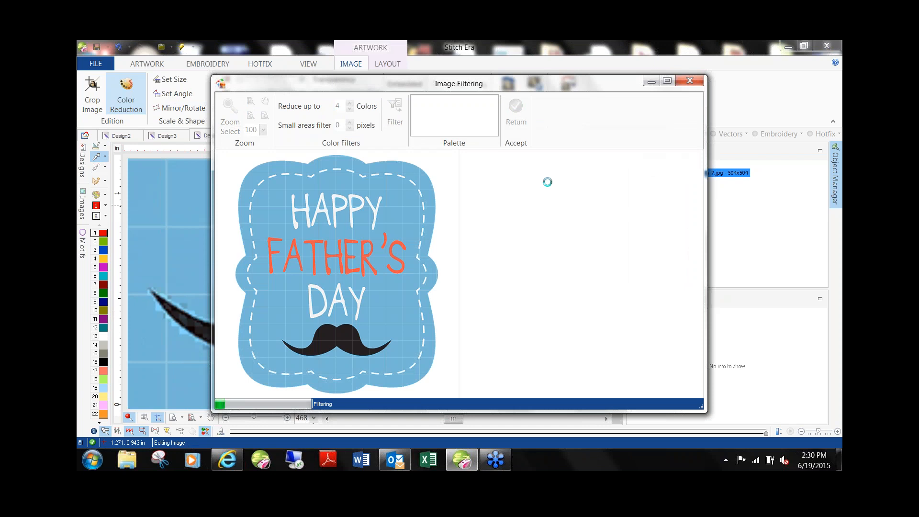
left_click(518, 116)
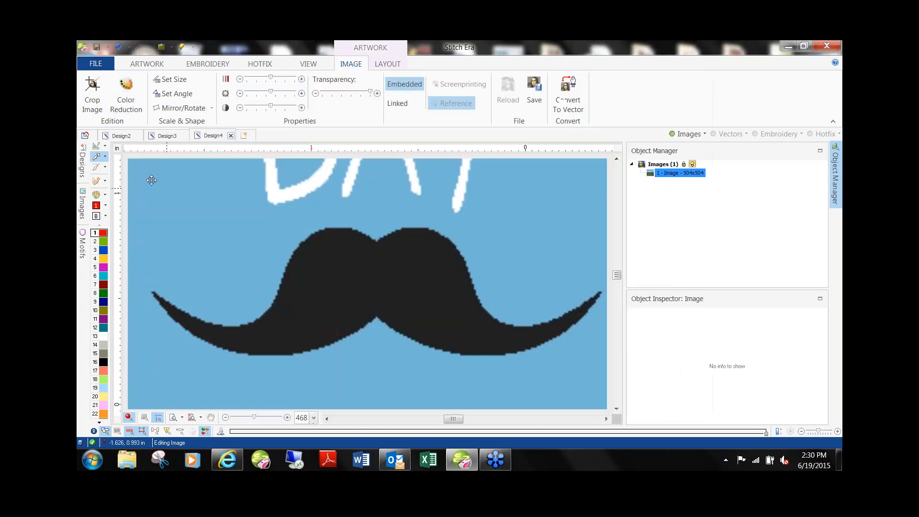
Step: Auto-trace the whole mustache as a single hotfix uniform fill on the color-reduced image
left_click(260, 64)
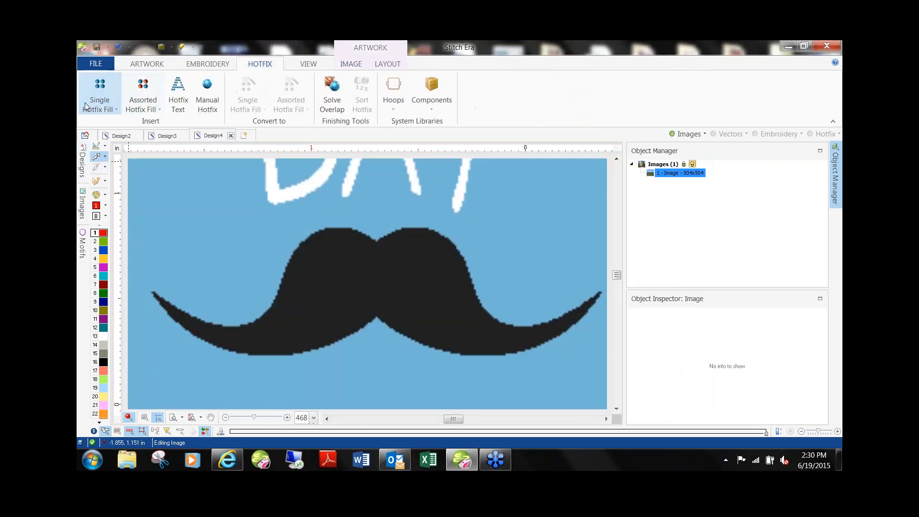
left_click(96, 94)
left_click(355, 284)
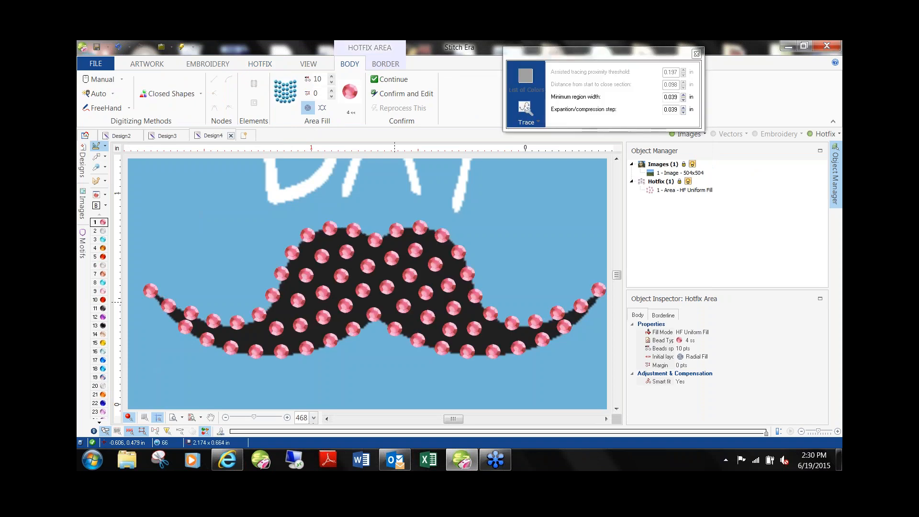
scroll(404, 301, "down", 2)
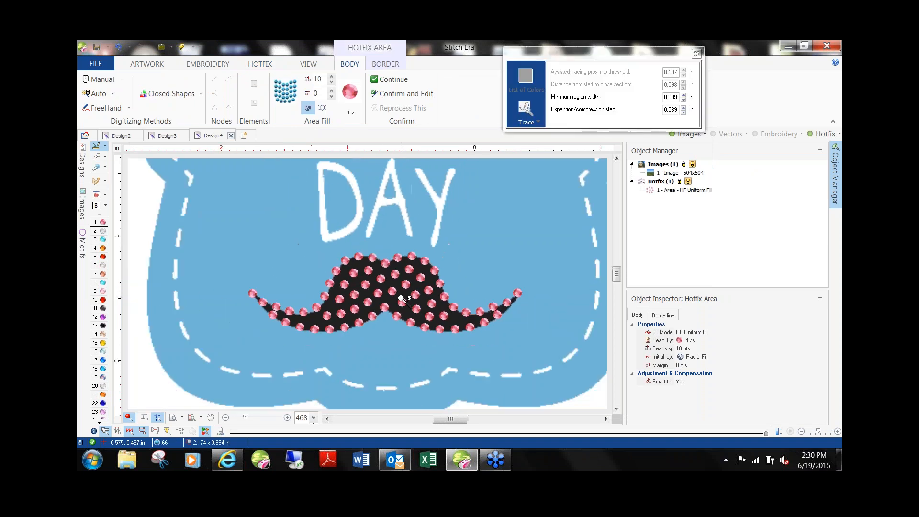
Step: Select the auto-traced mustache fill and delete it
left_click(98, 158)
left_click(431, 309)
key("Delete")
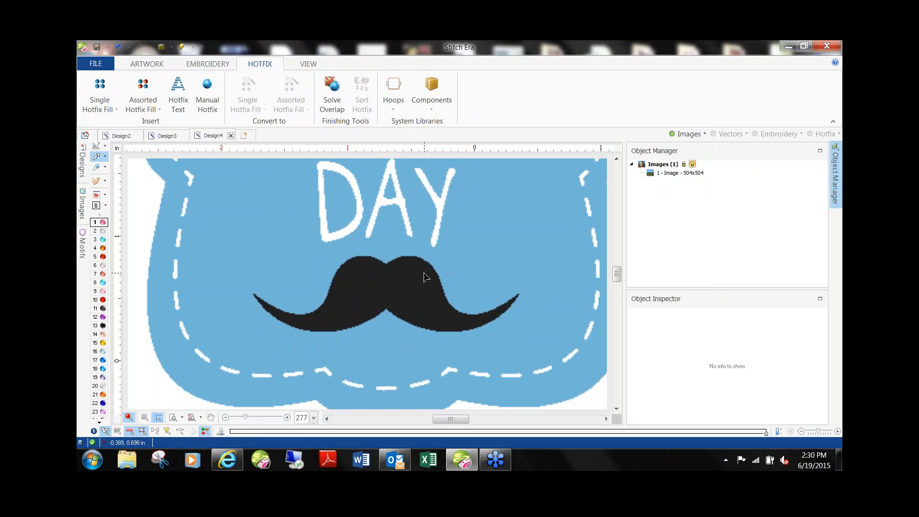
Step: Reposition the label image so the whole label sits in the visible work area, and deselect it
scroll(401, 292, "down", 3)
left_click(449, 272)
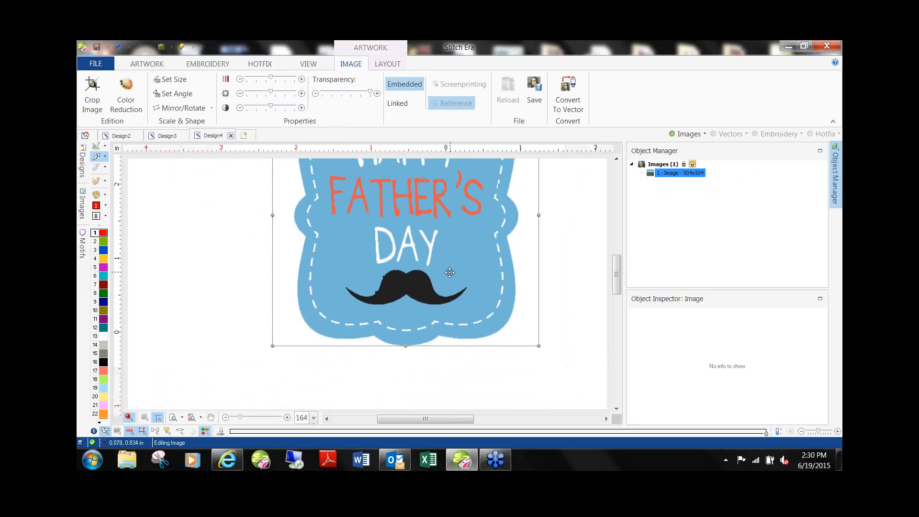
scroll(450, 273, "down", 3)
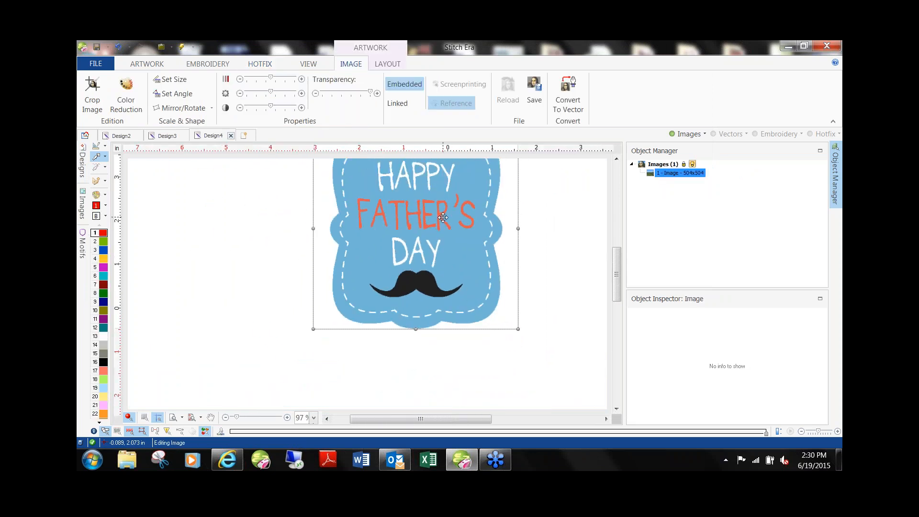
left_click_drag(444, 218, 449, 268)
left_click(221, 239)
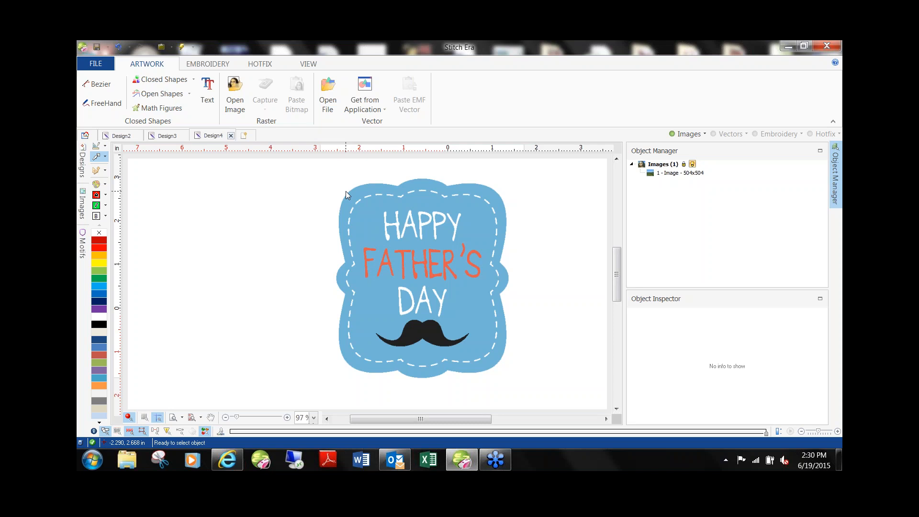
left_click_drag(451, 275, 436, 273)
left_click_drag(420, 234, 439, 251)
left_click(566, 257)
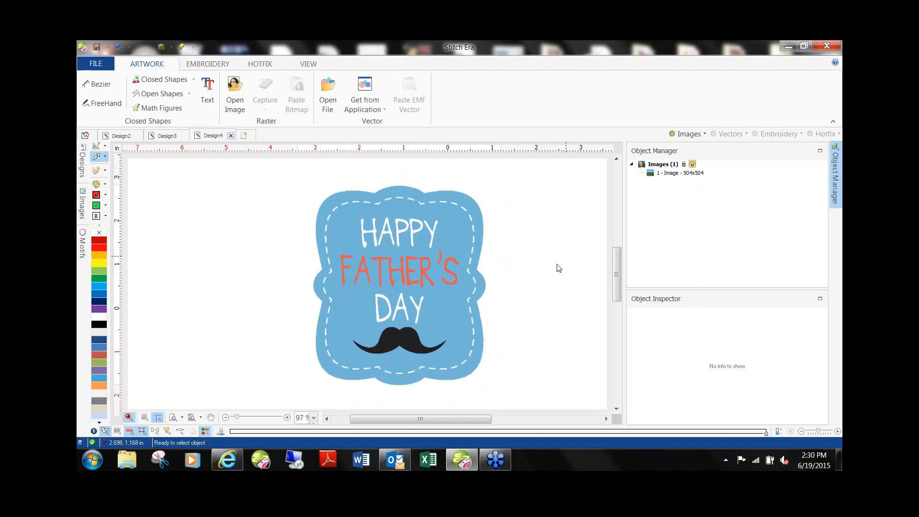
Step: Try to trace the mustache's upper edge with a manual single hotfix path, switching between curve and straight nodes
left_click(250, 64)
left_click(100, 101)
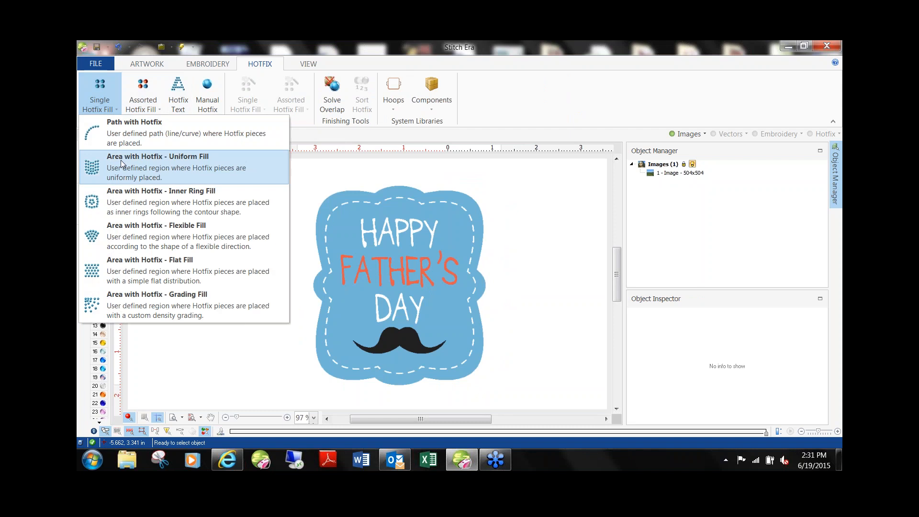
left_click(134, 126)
scroll(431, 352, "up", 4)
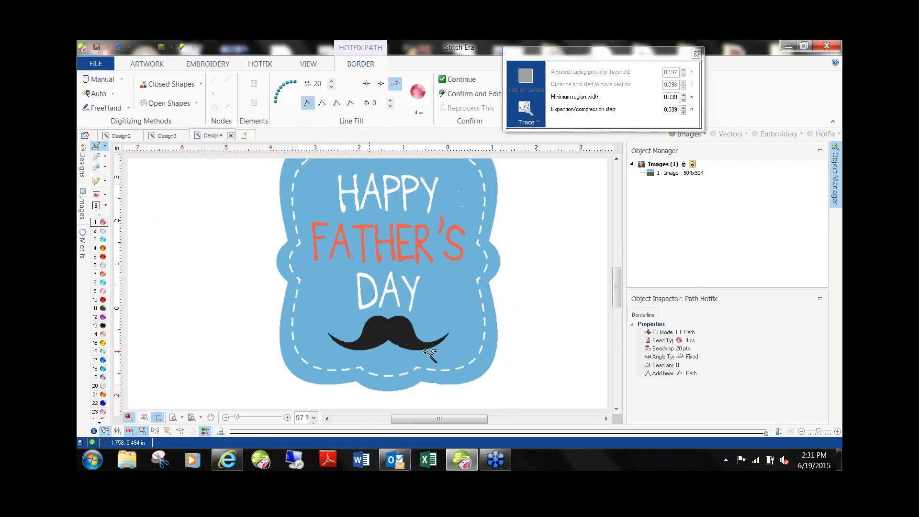
left_click(103, 80)
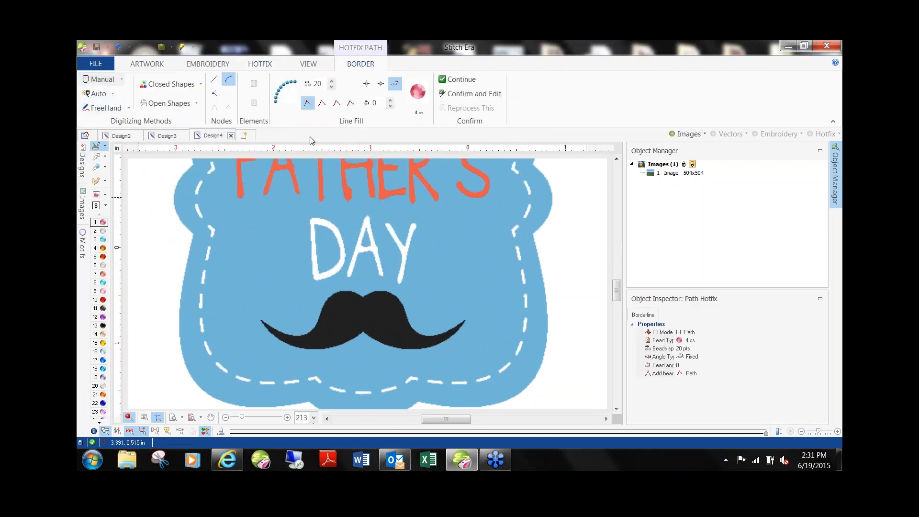
left_click(239, 179)
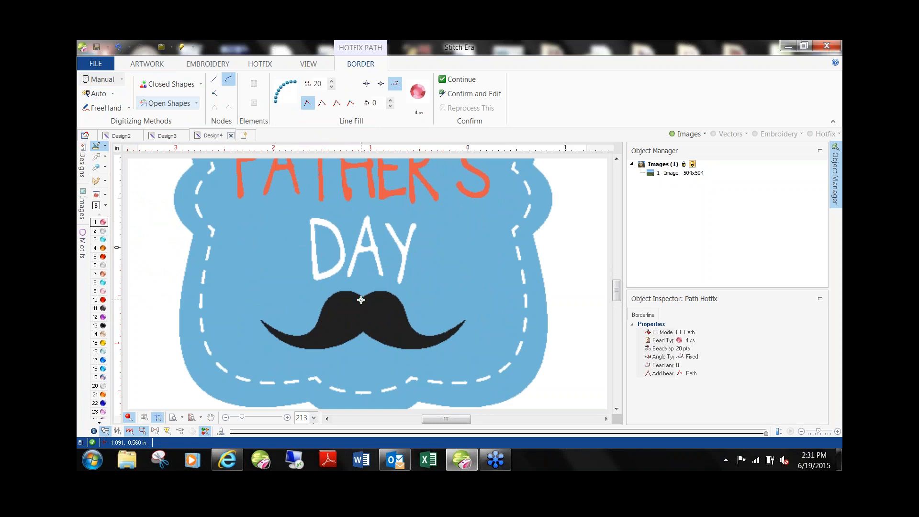
left_click(311, 214)
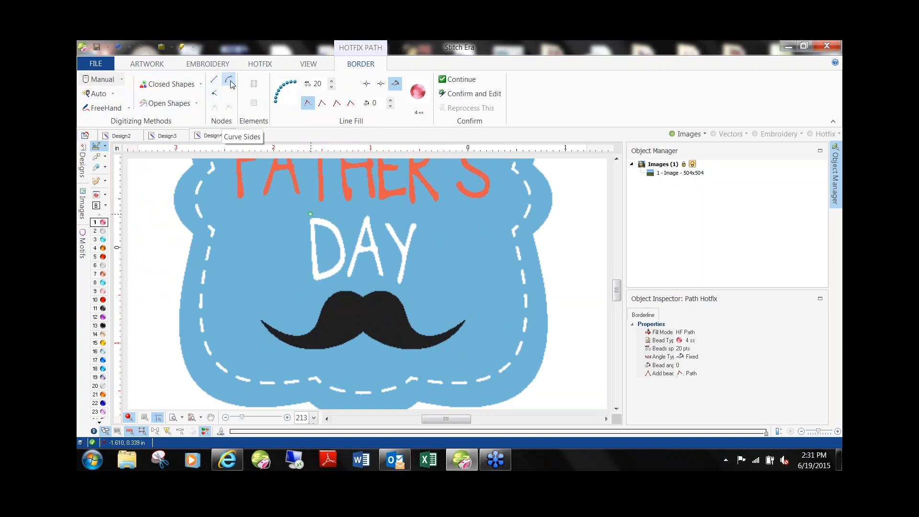
left_click(229, 81)
left_click(341, 228)
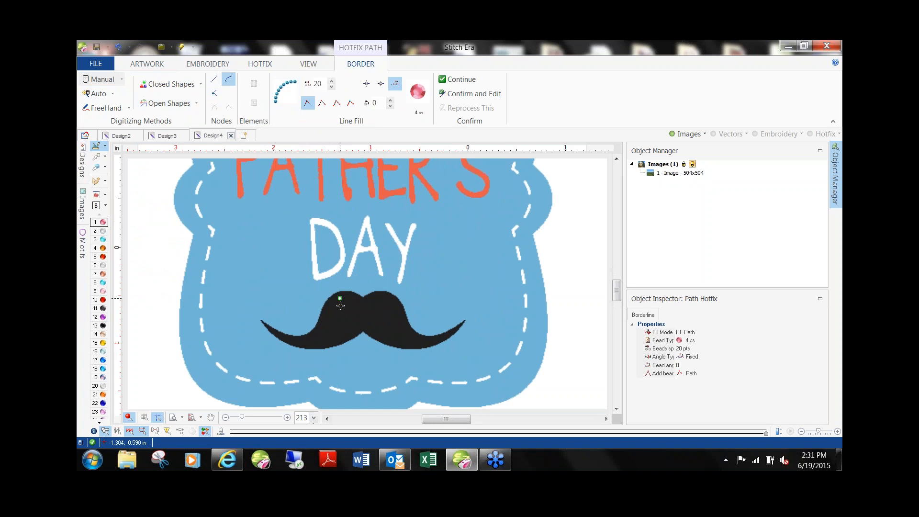
left_click(214, 80)
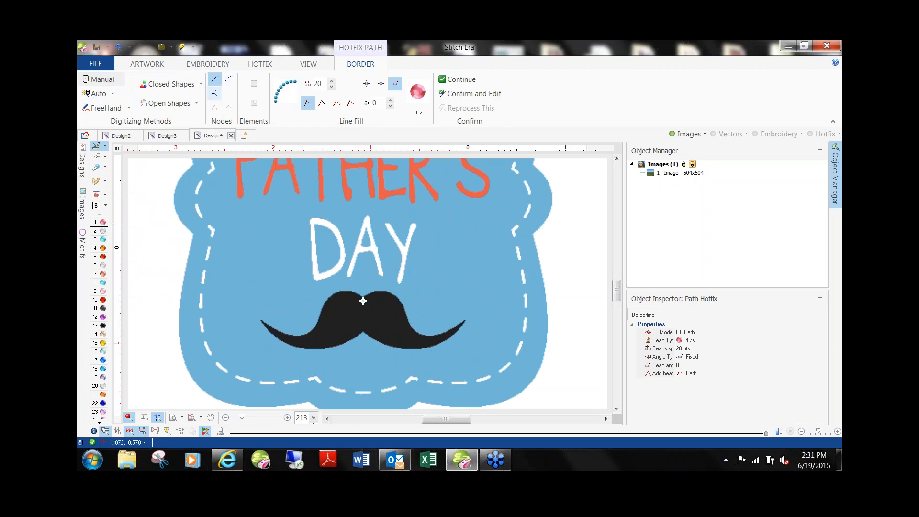
left_click(332, 293)
left_click(316, 315)
Step: Try to trace the mustache's left half with a Bezier vector from the centre notch, and remove the last nodes
left_click(147, 64)
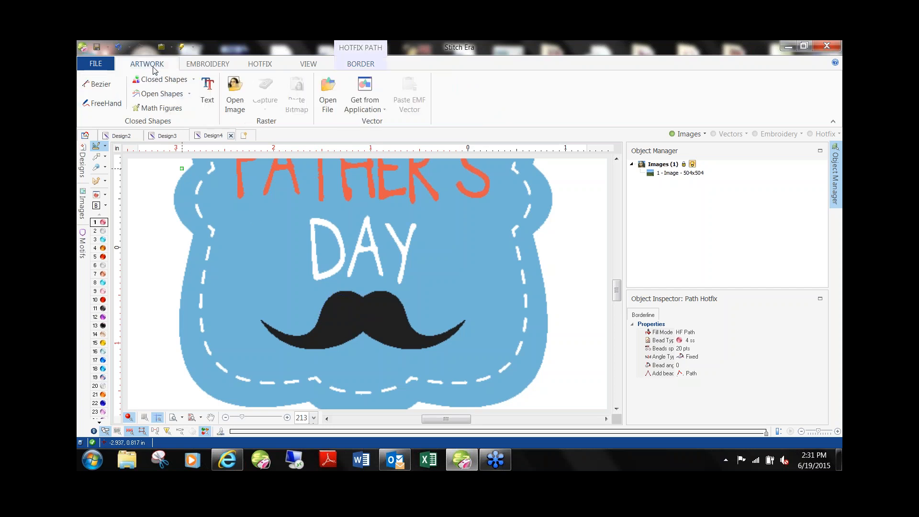
left_click(92, 85)
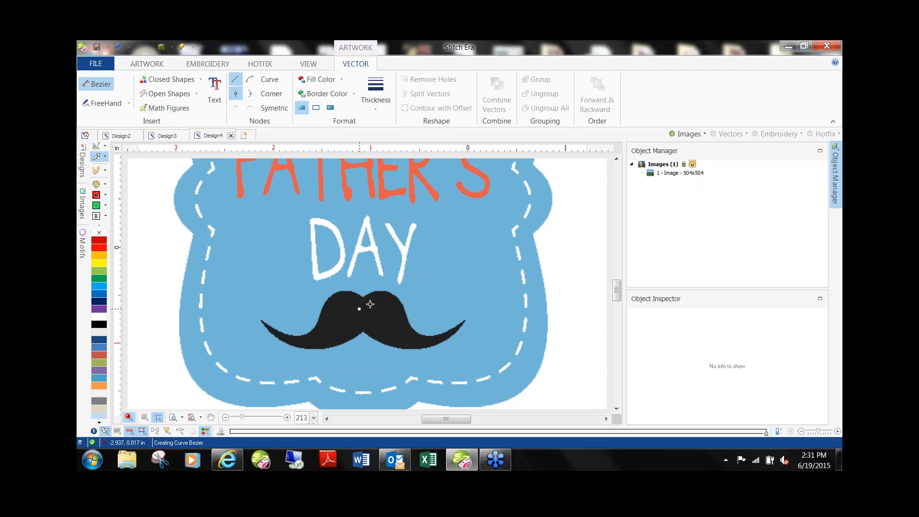
scroll(374, 302, "up", 1)
scroll(352, 295, "up", 1)
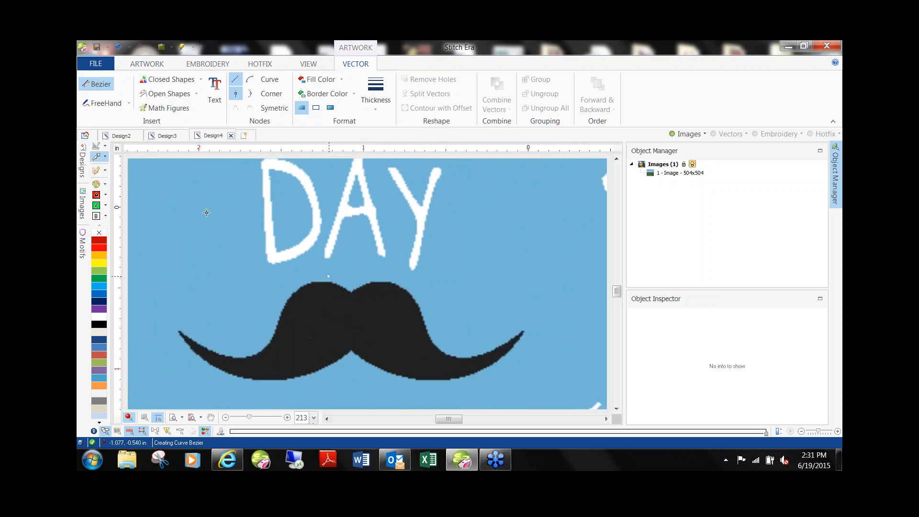
left_click(349, 294)
left_click(336, 283)
left_click(249, 79)
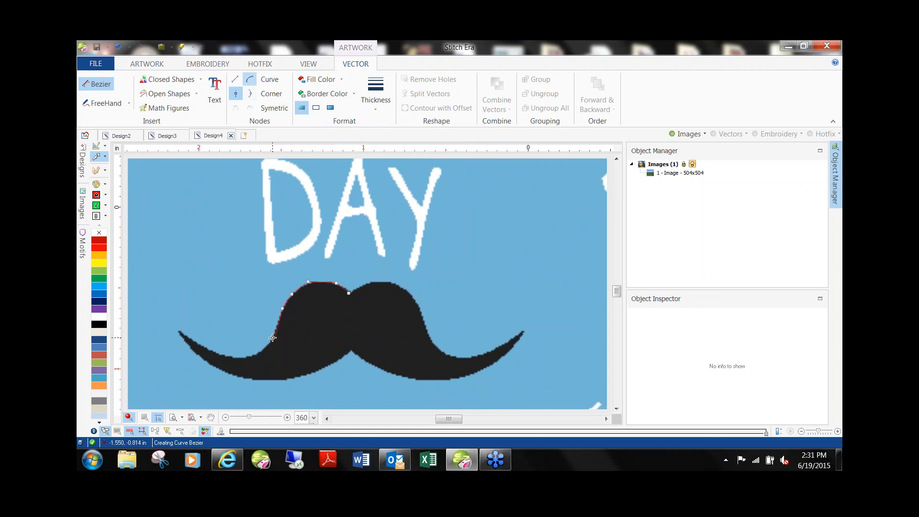
left_click_drag(267, 344, 292, 322)
key("BackSpace")
key("BackSpace")
Step: Draw a Bezier curve over the mustache's left hump from the centre notch, finish it, and undo it
left_click(350, 294)
left_click(338, 283)
left_click(297, 290)
left_click(281, 317)
right_click(279, 323)
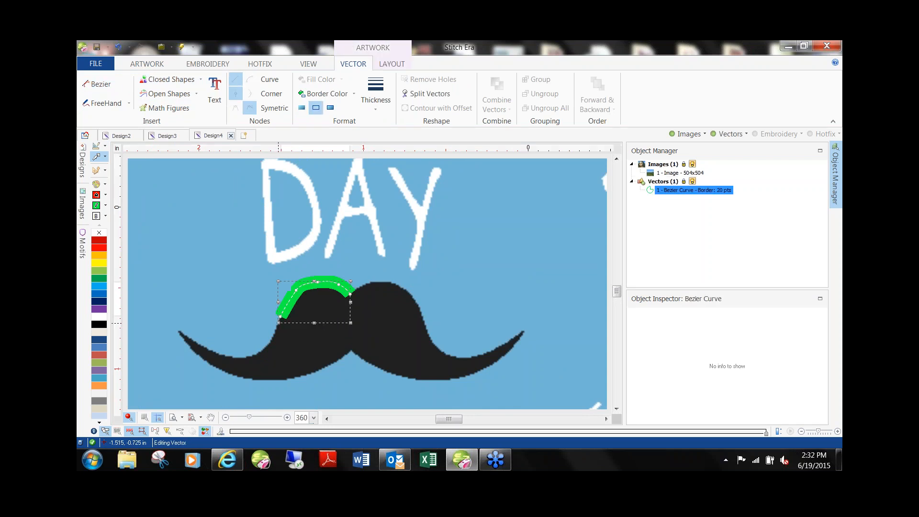
key("ctrl+z")
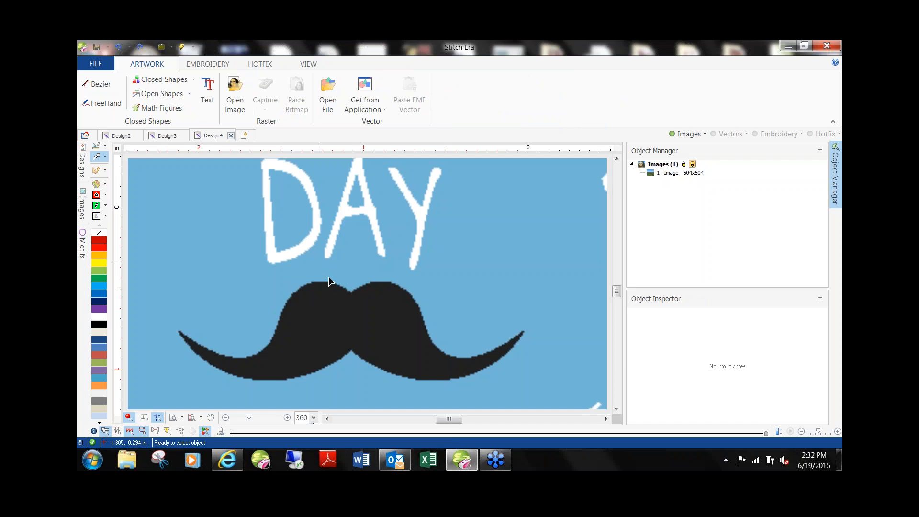
Step: Open color reduction for the label image, close it without filtering, and deselect the image
left_click(344, 315)
scroll(345, 312, "down", 3)
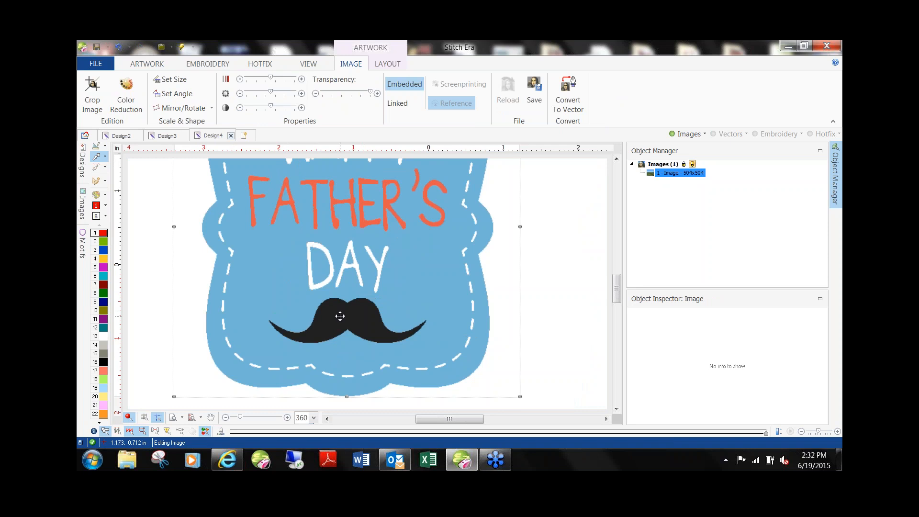
left_click(126, 91)
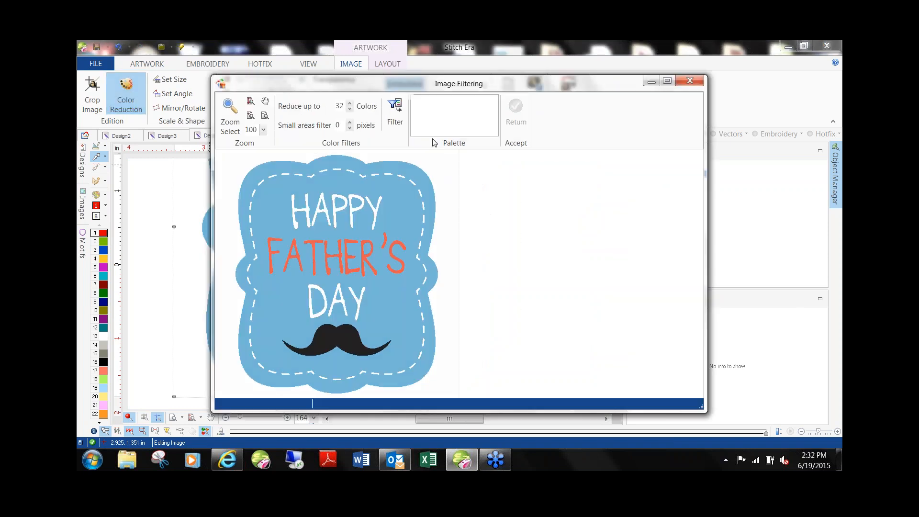
left_click(690, 81)
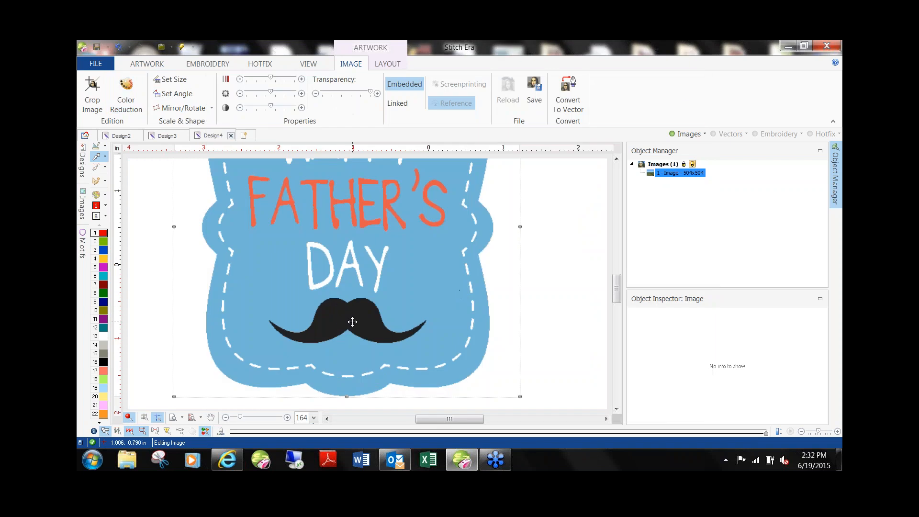
left_click(583, 271)
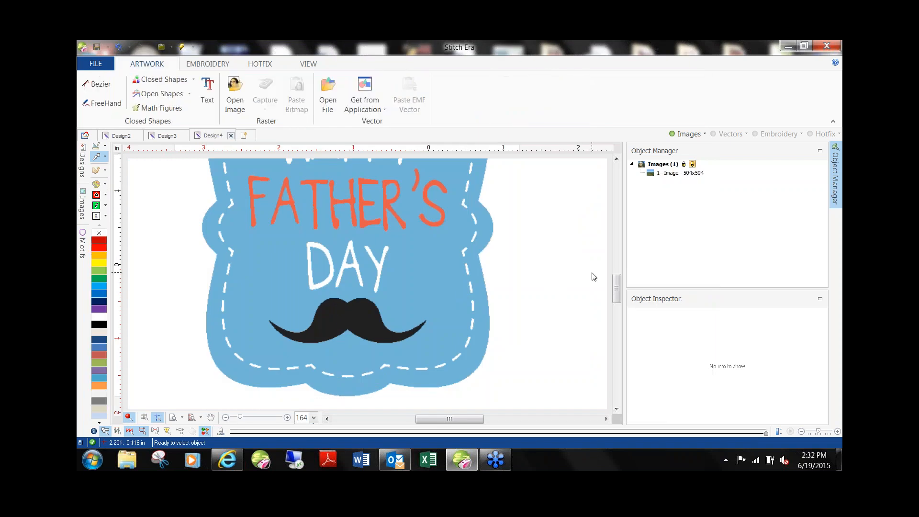
Step: Autotrace the first P of HAPPY as a single hotfix area with uniform fill, and undo it
left_click(260, 63)
left_click(95, 91)
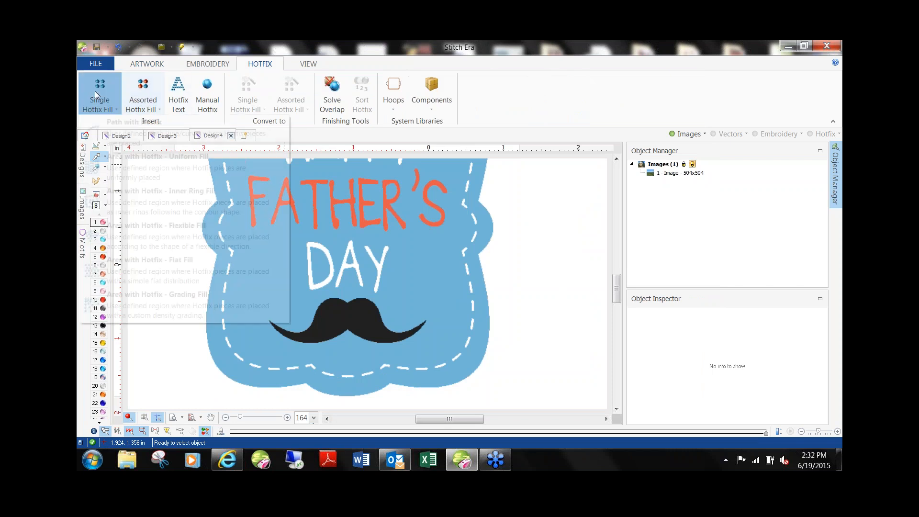
left_click(134, 162)
left_click(109, 94)
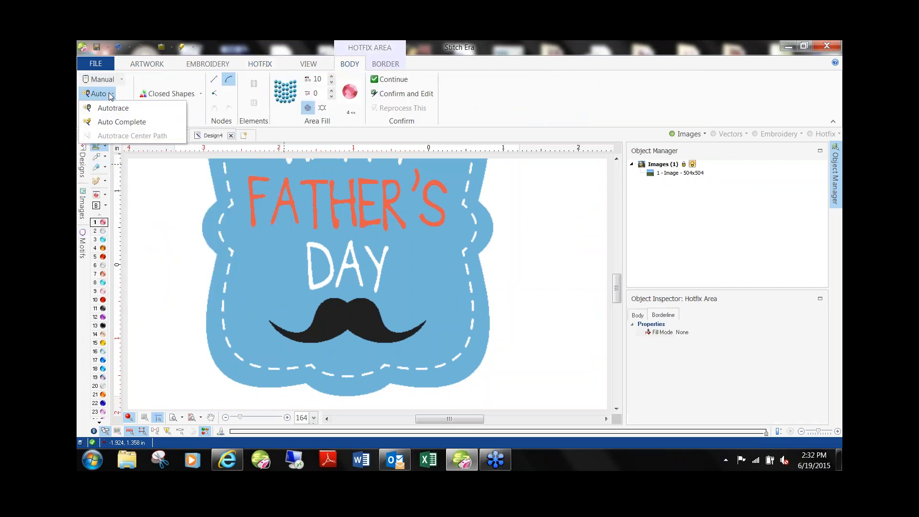
left_click(125, 123)
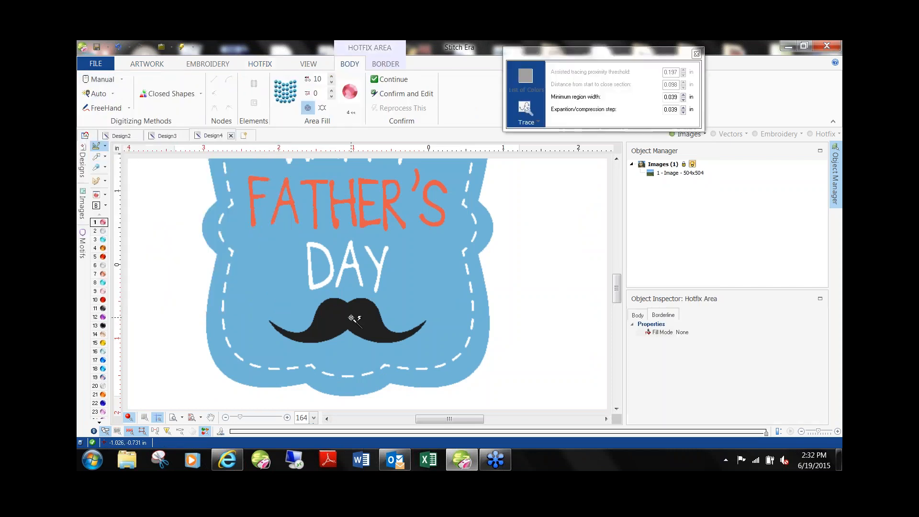
left_click(110, 94)
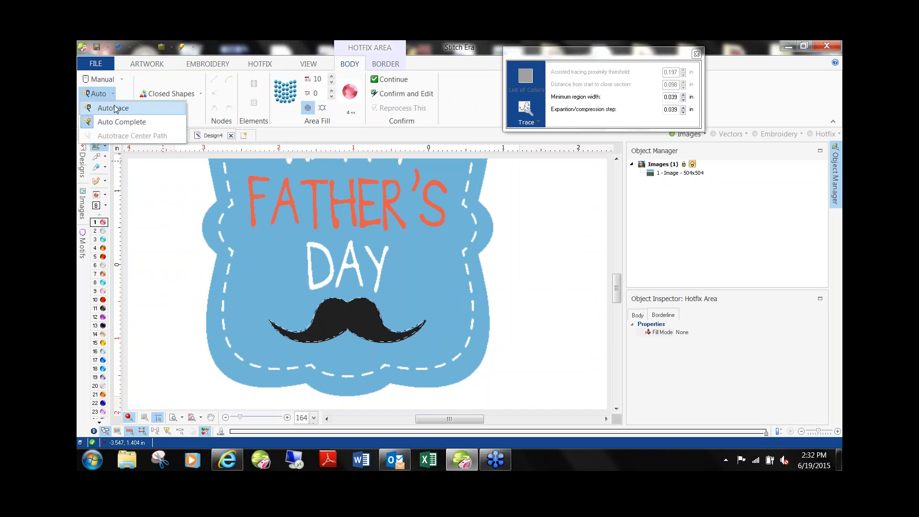
left_click(115, 109)
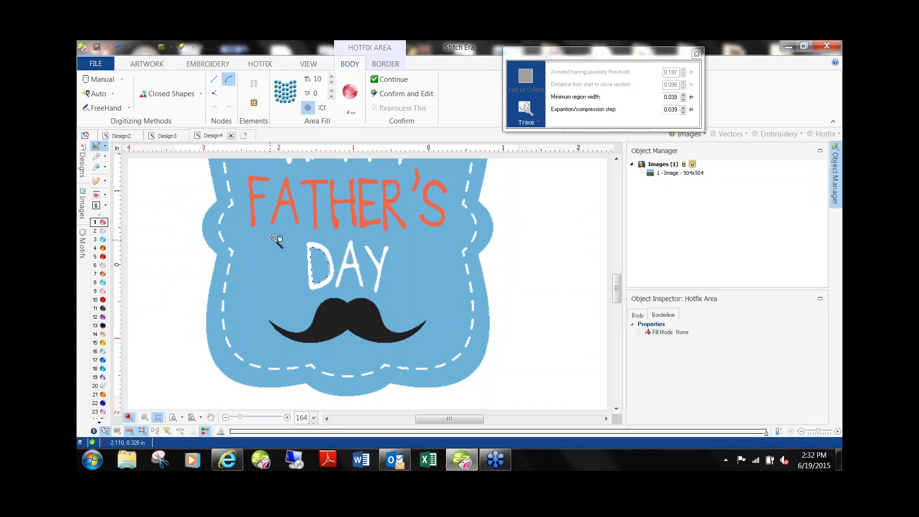
scroll(379, 251, "down", 3)
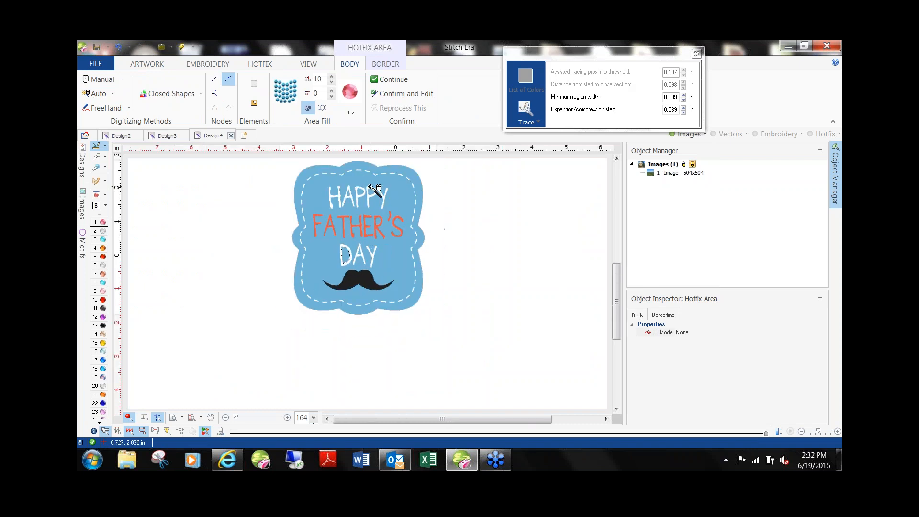
scroll(375, 189, "up", 5)
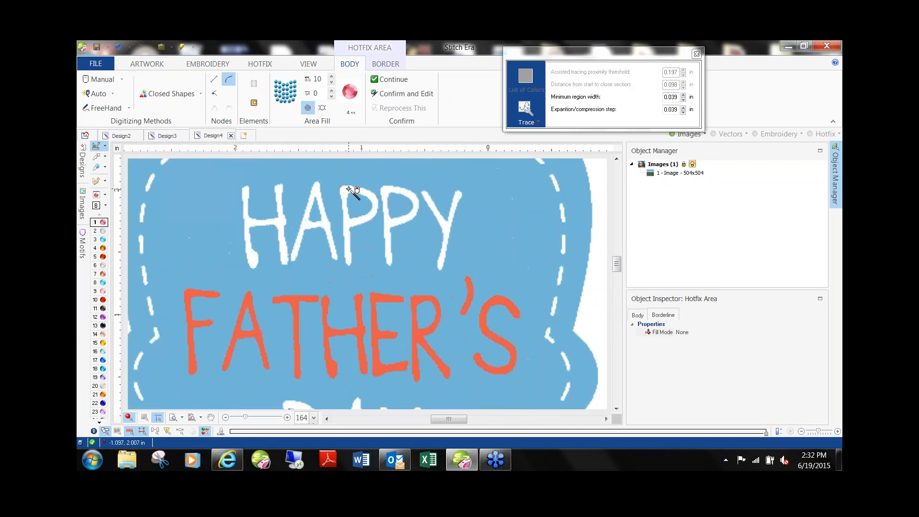
left_click(346, 209)
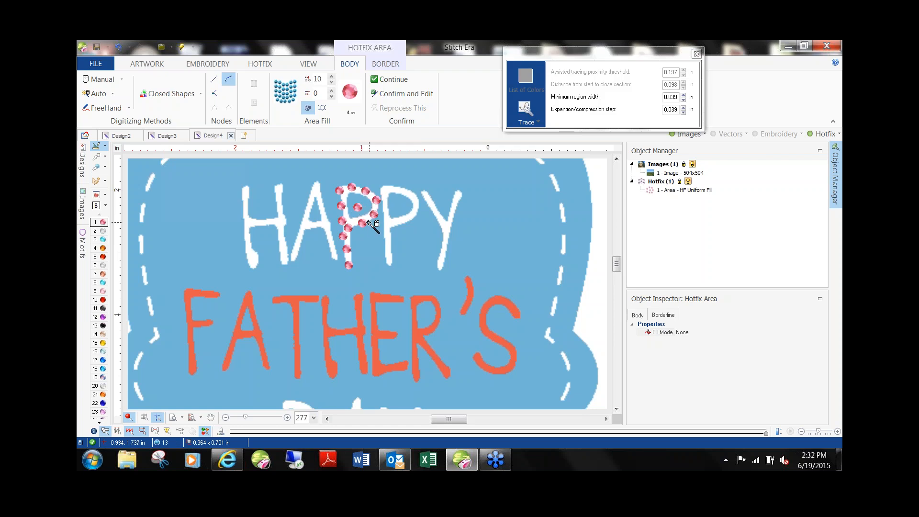
key("ctrl+z")
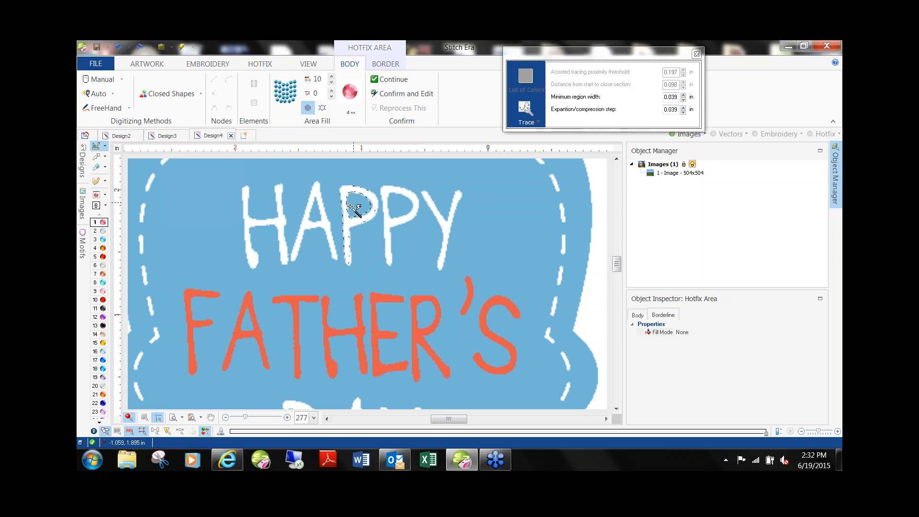
Step: Fill the first P of HAPPY again with uniform hotfix using Auto Complete tracing, and undo the fill
scroll(371, 198, "up", 3)
scroll(387, 203, "down", 5)
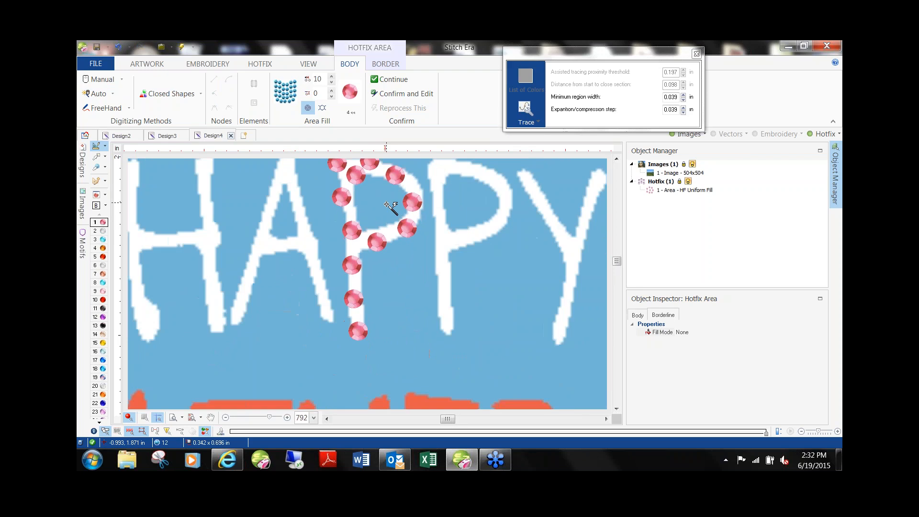
key("ctrl+z")
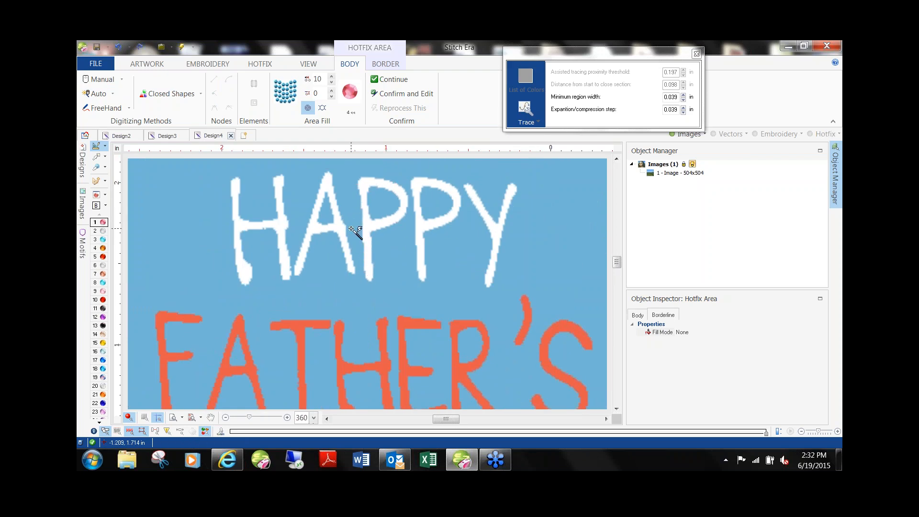
scroll(354, 231, "down", 3)
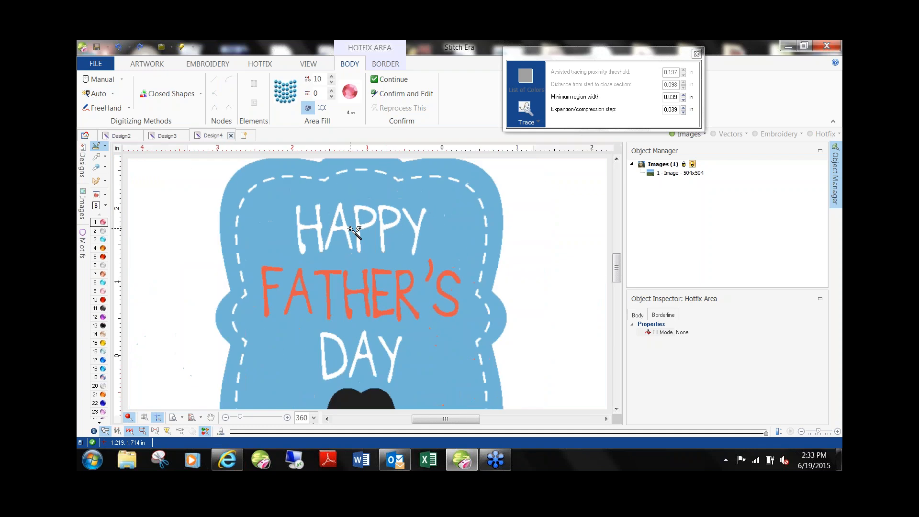
left_click(114, 94)
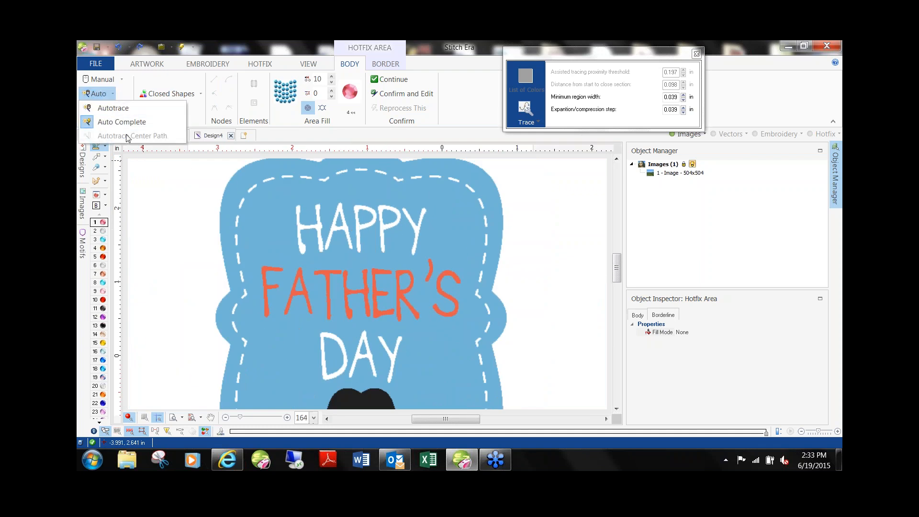
left_click(123, 121)
scroll(257, 199, "down", 2)
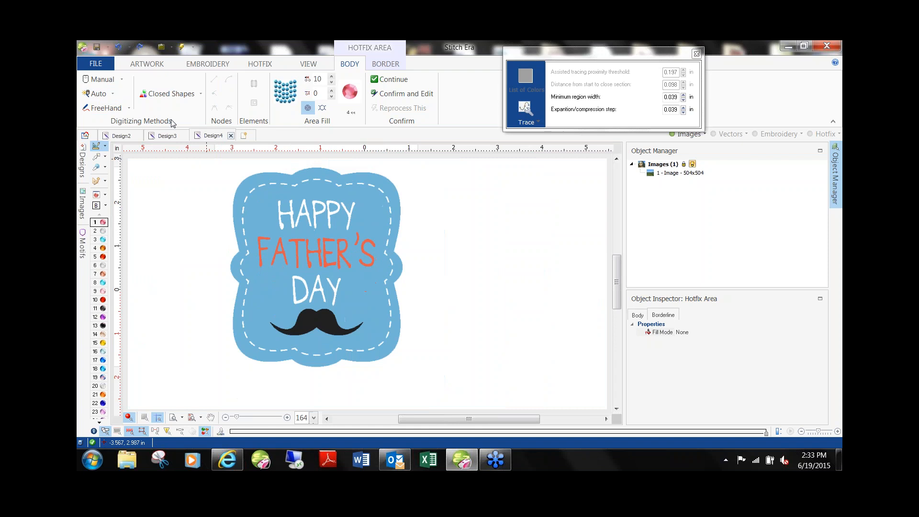
left_click(115, 94)
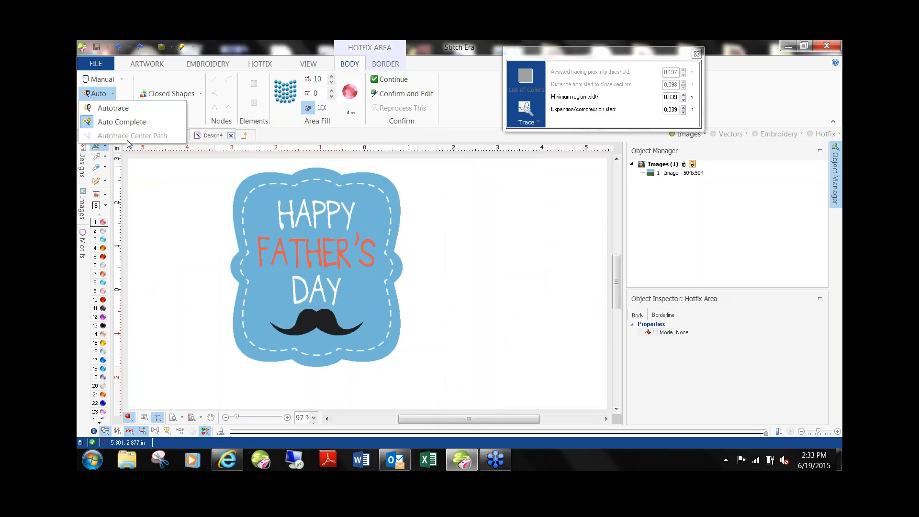
left_click(185, 188)
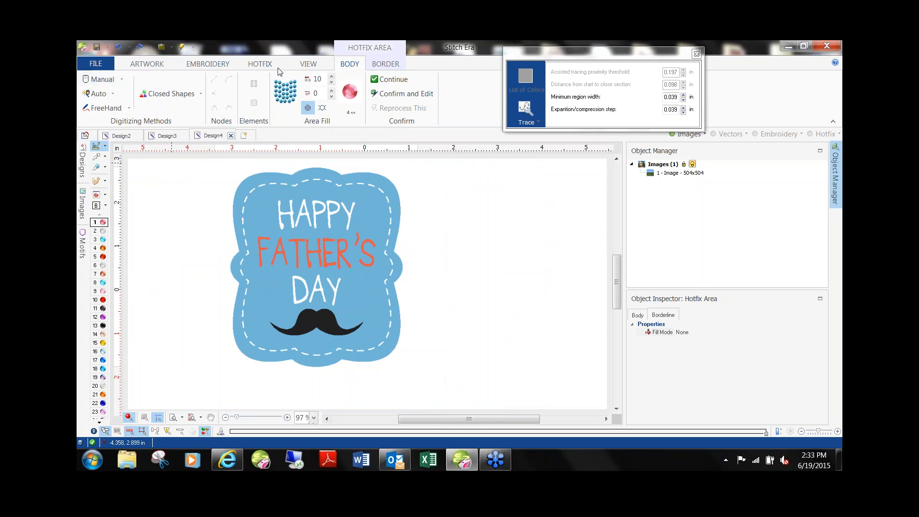
Step: Insert the 4th of July clip art from the raster image library beside the label, and enlarge it
left_click(82, 204)
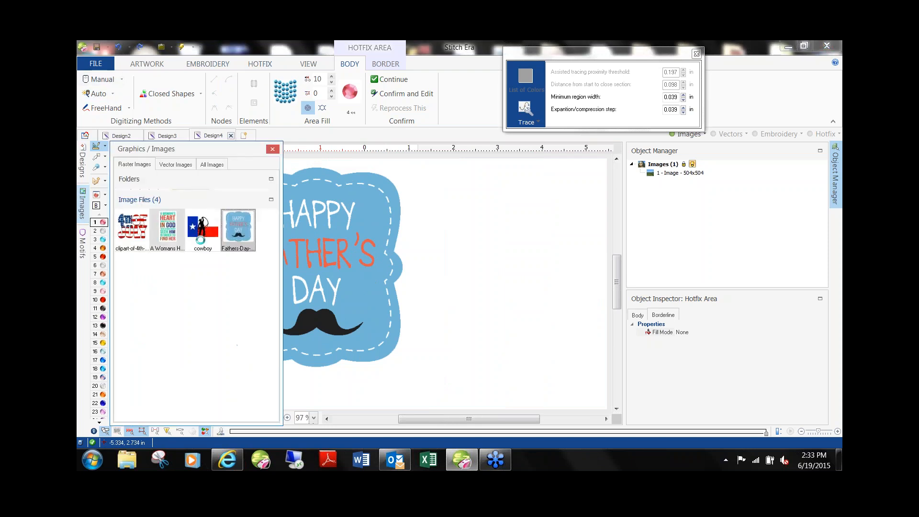
left_click_drag(132, 226, 475, 251)
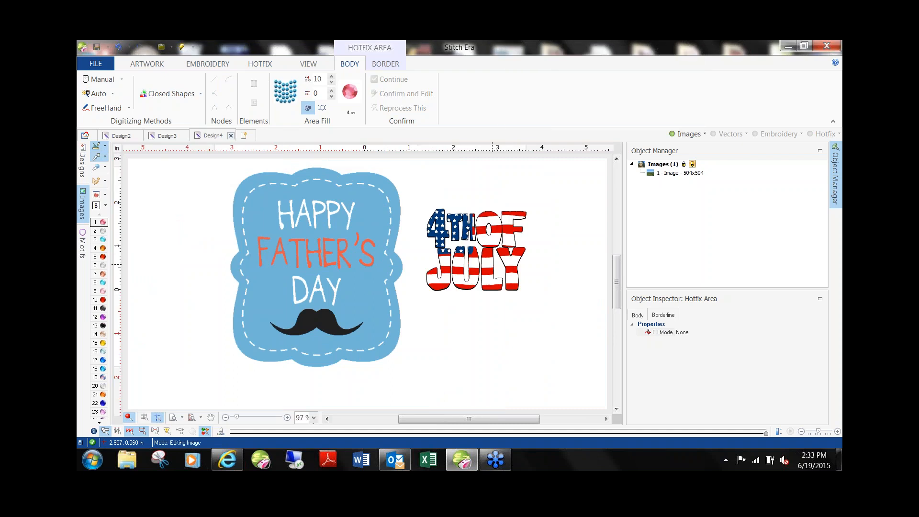
scroll(505, 269, "up", 1)
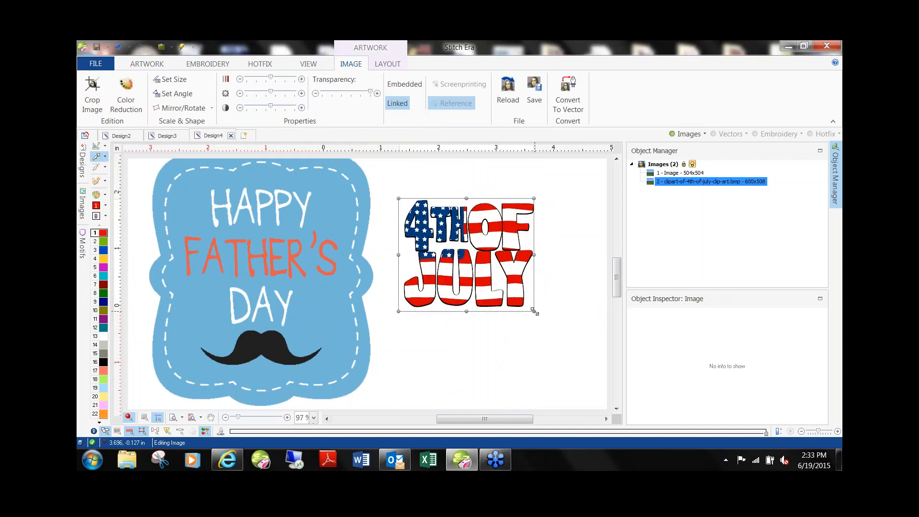
left_click_drag(541, 318, 585, 396)
Step: Delete the Father's Day label image and move the 4th of July image into its place
left_click(268, 238)
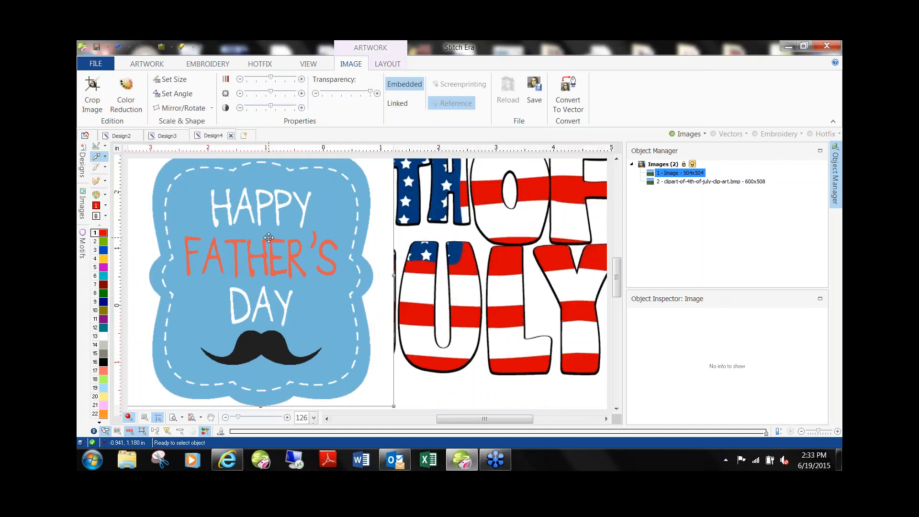
key("Delete")
left_click(439, 224)
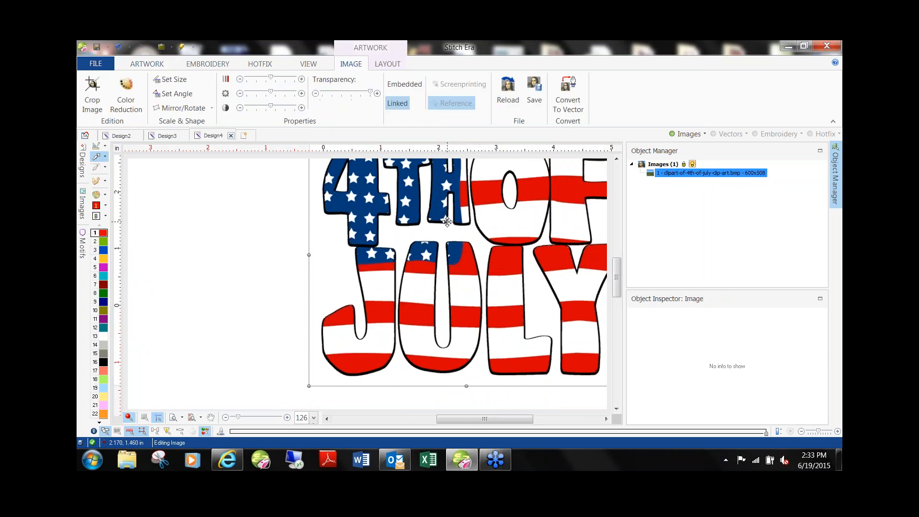
left_click_drag(438, 224, 347, 260)
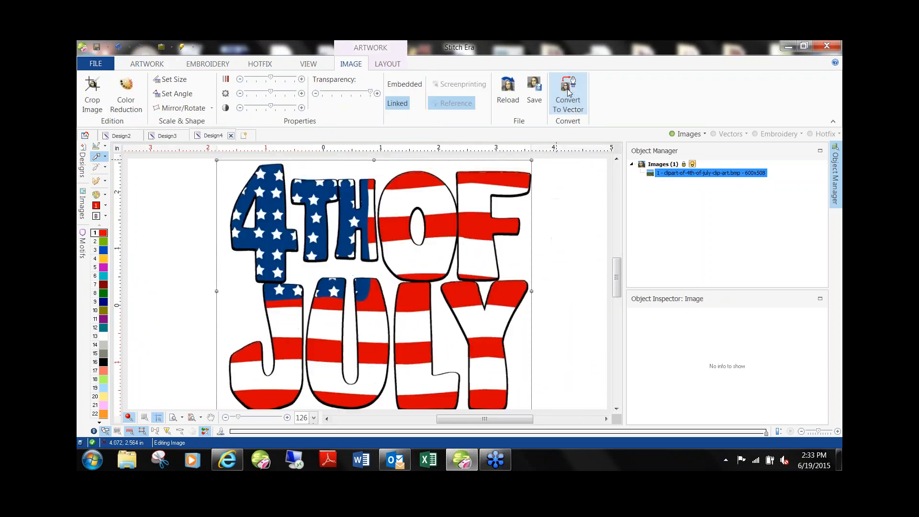
Step: Leave the vectorizer without converting, reduce the 4th of July image to 4 colors, and accept the filtered image
left_click(568, 93)
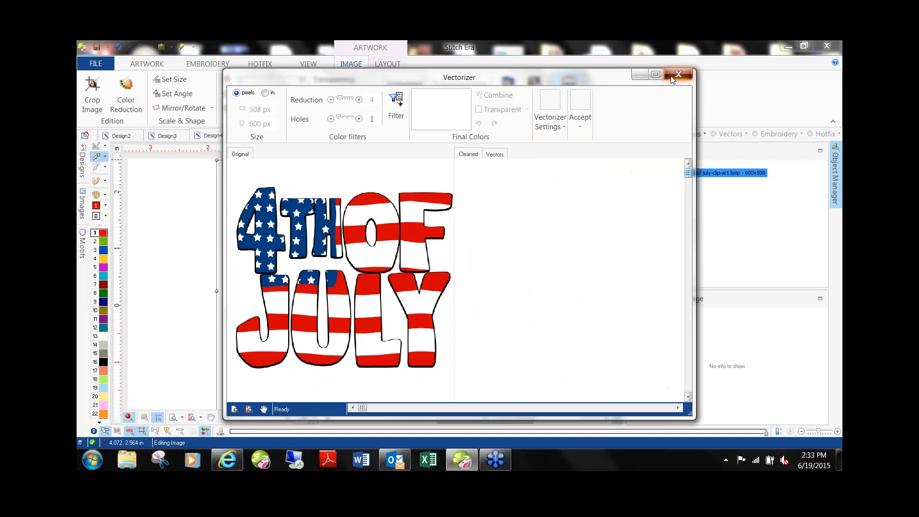
left_click(673, 76)
left_click(126, 96)
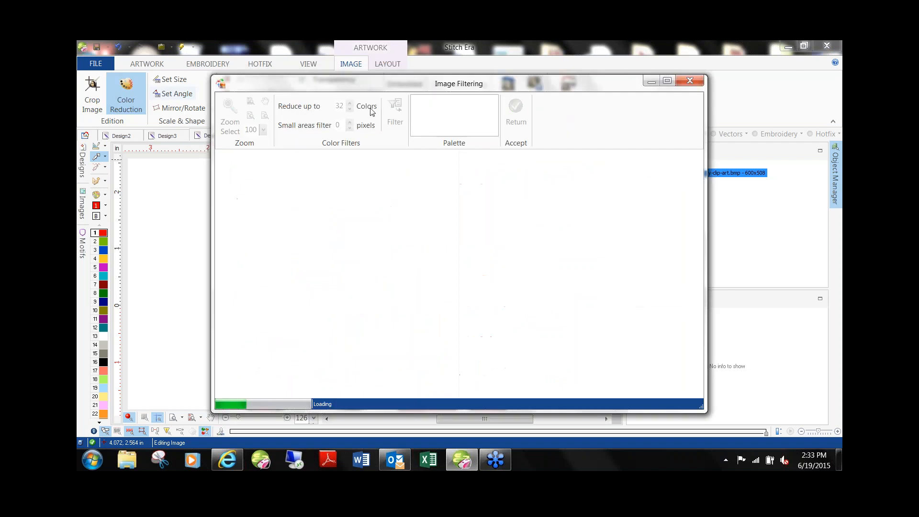
type("4")
key("Return")
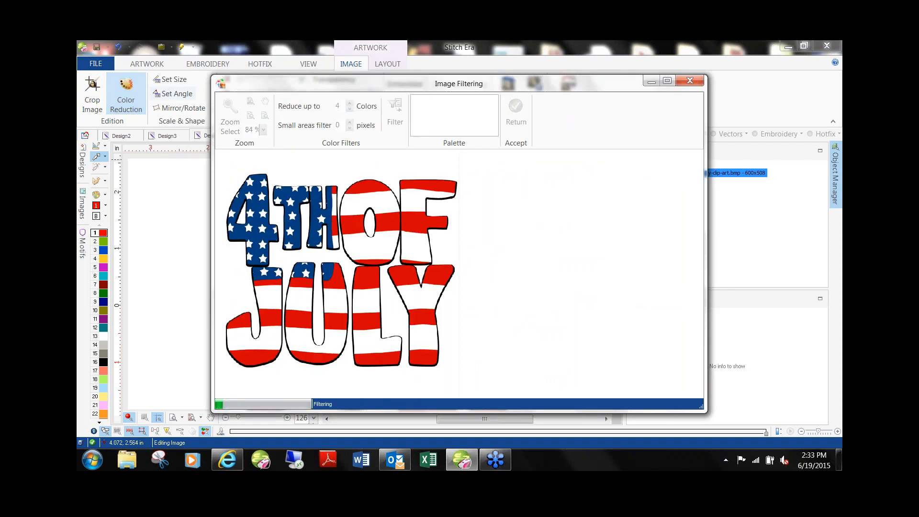
left_click(521, 119)
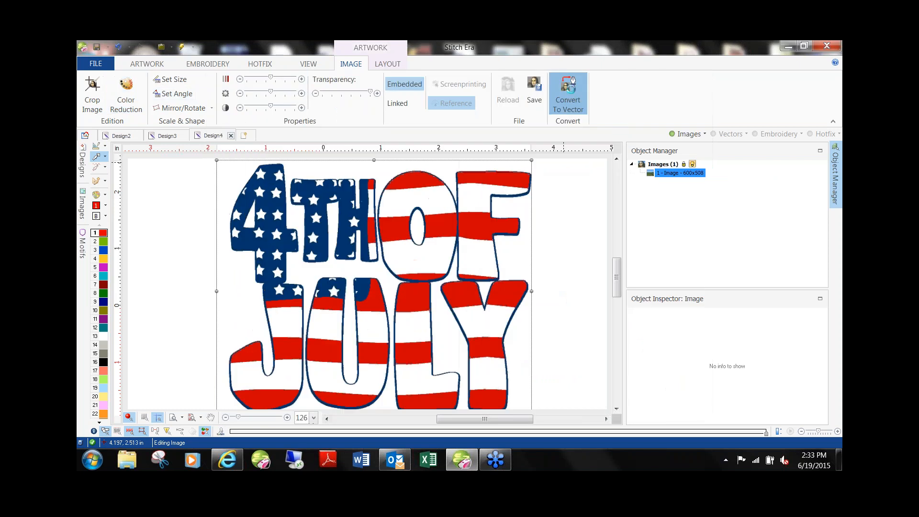
Step: Convert the color-reduced 4th of July image to vectors and return them to the design
left_click(564, 96)
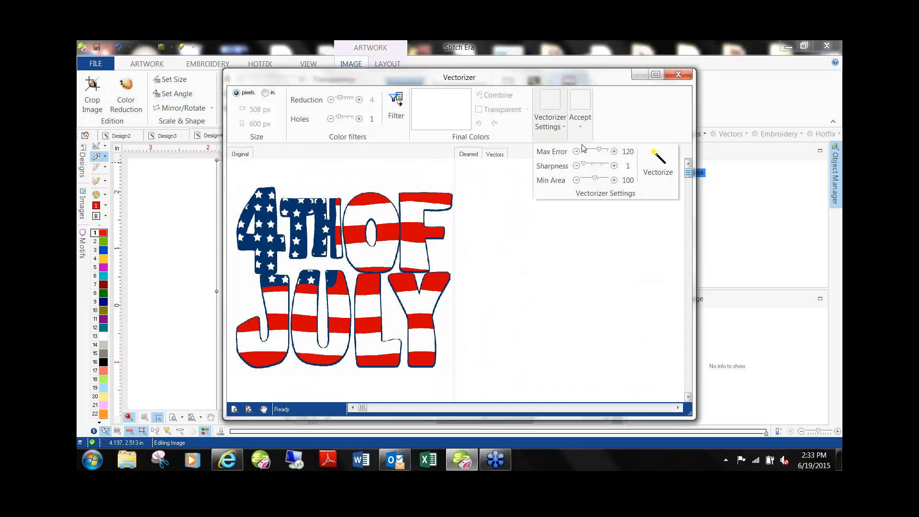
left_click(657, 162)
left_click(580, 120)
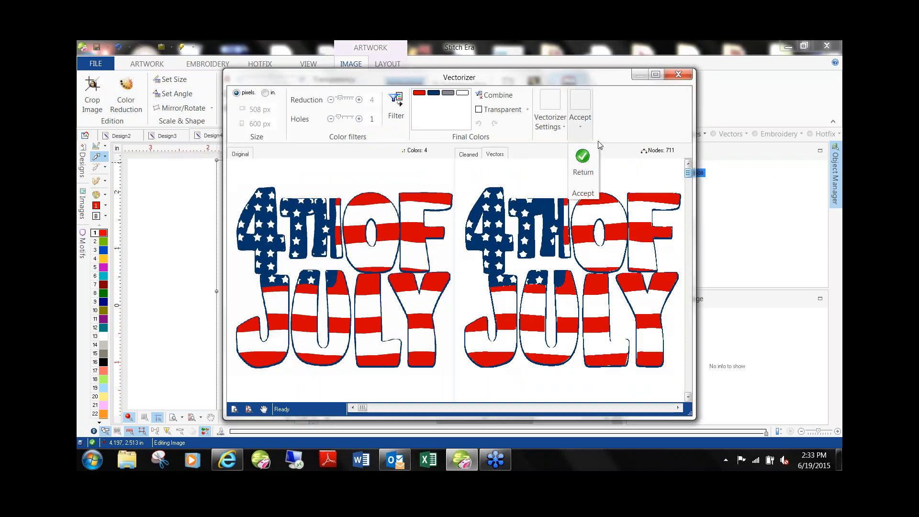
left_click(583, 166)
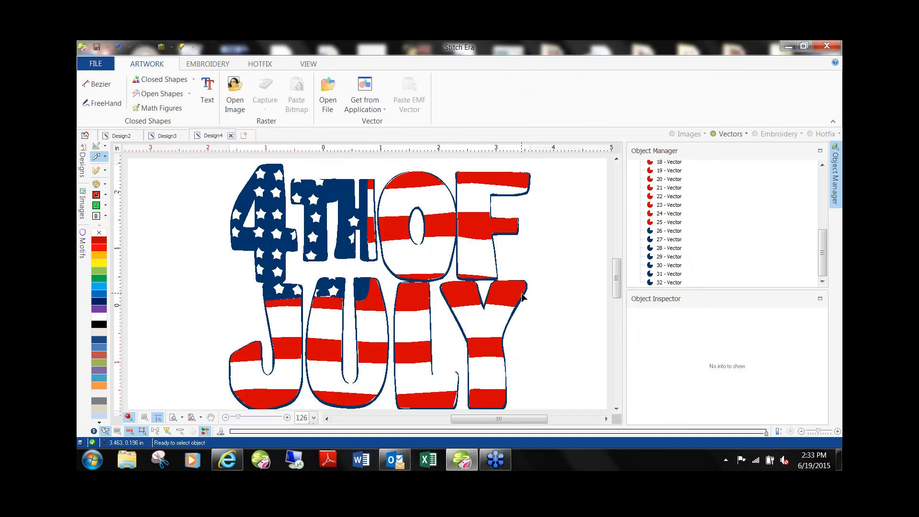
Step: Select the blue outline vector of the letter Y to examine its nodes, and deselect it
scroll(509, 343, "up", 3)
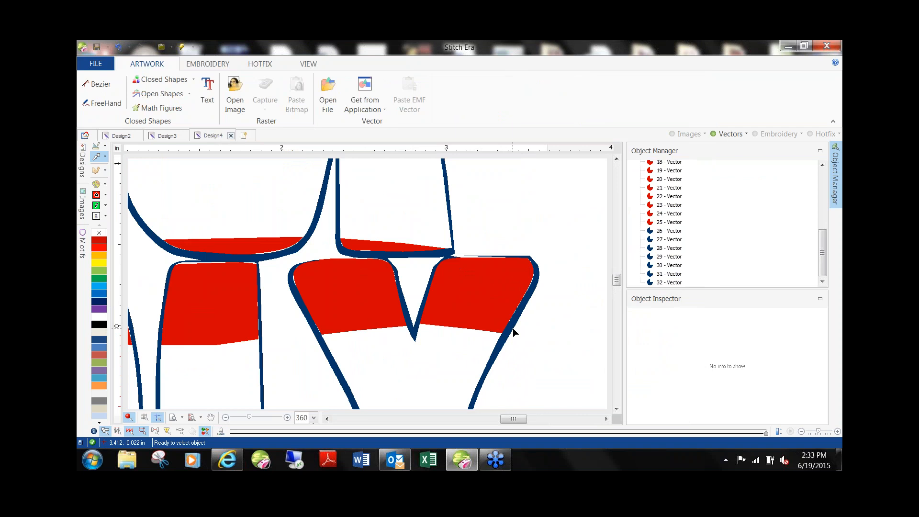
left_click(513, 329)
scroll(535, 326, "down", 2)
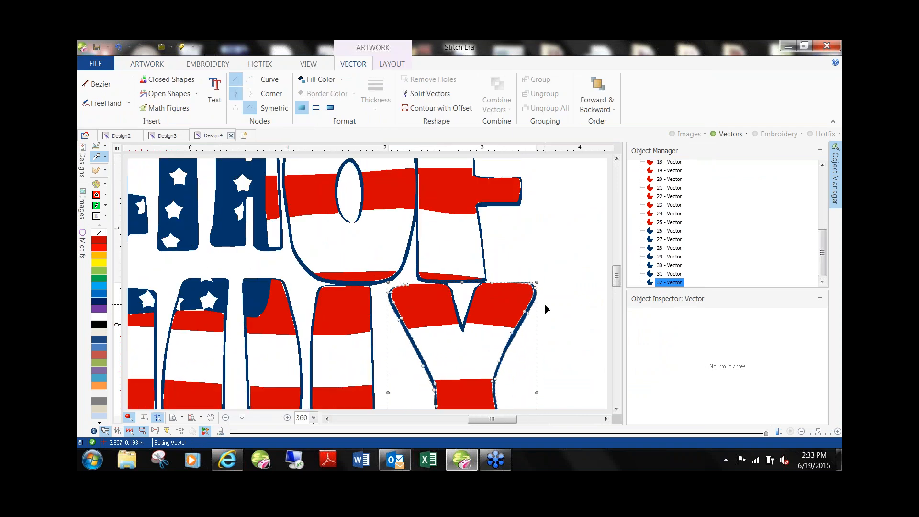
left_click(554, 281)
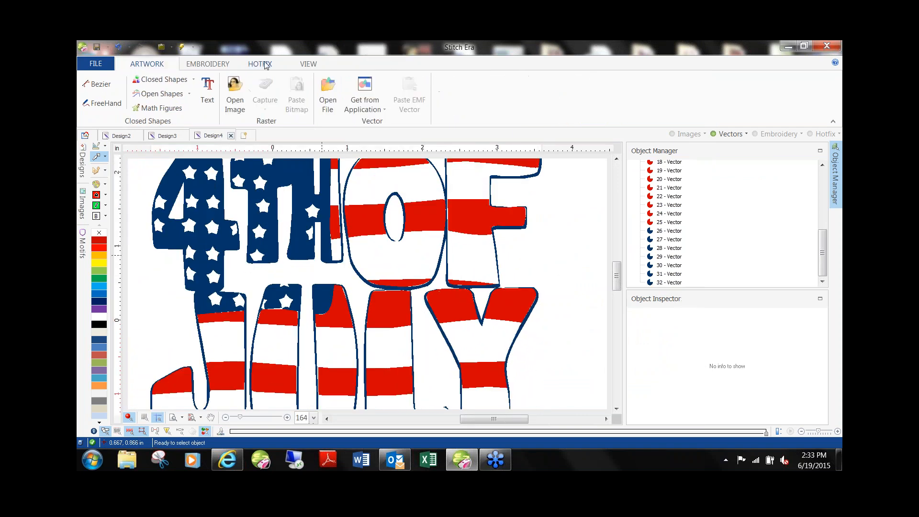
Step: Trace the blue outline around the O, F and L automatically as a single hotfix path, and undo it
left_click(260, 64)
left_click(99, 99)
left_click(106, 126)
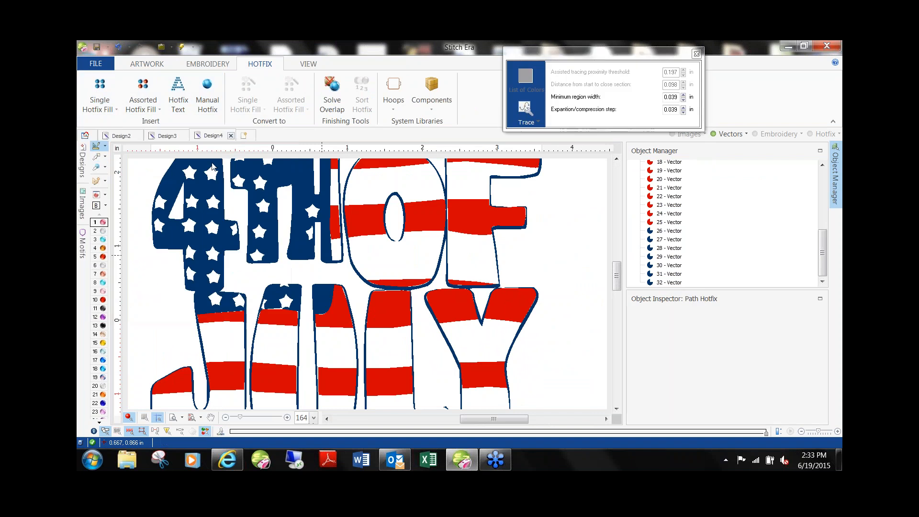
left_click(498, 233)
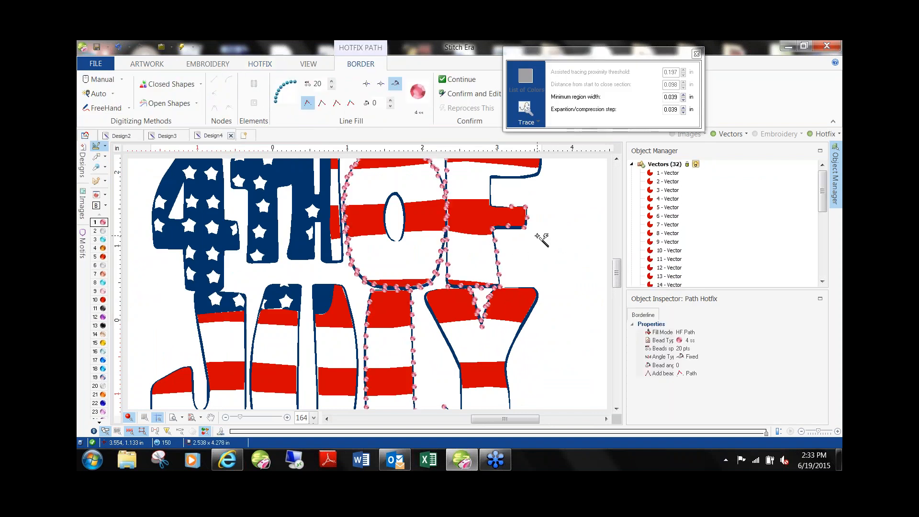
scroll(542, 239, "up", 4)
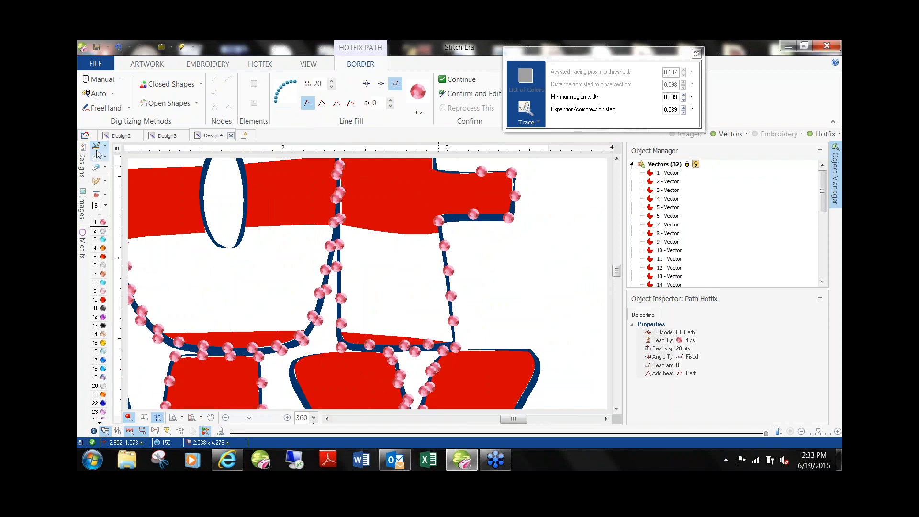
scroll(360, 203, "down", 5)
scroll(360, 203, "down", 2)
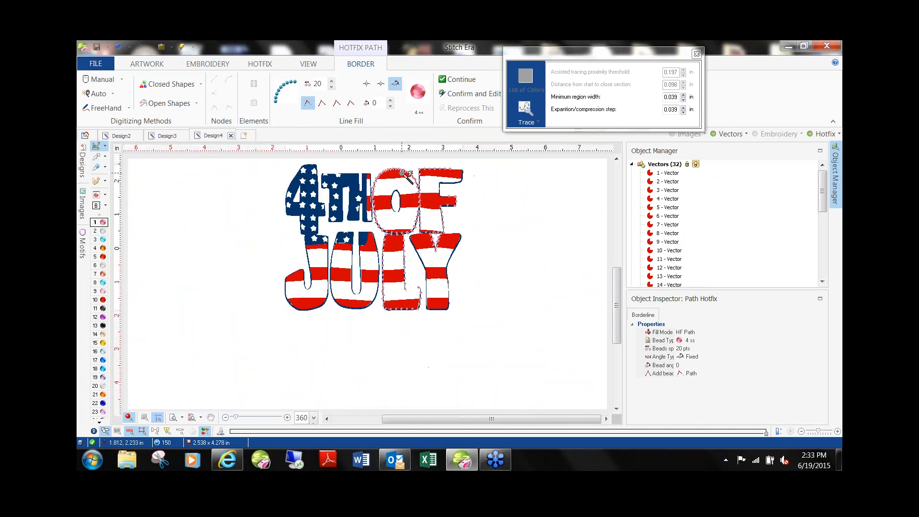
key("ctrl+z")
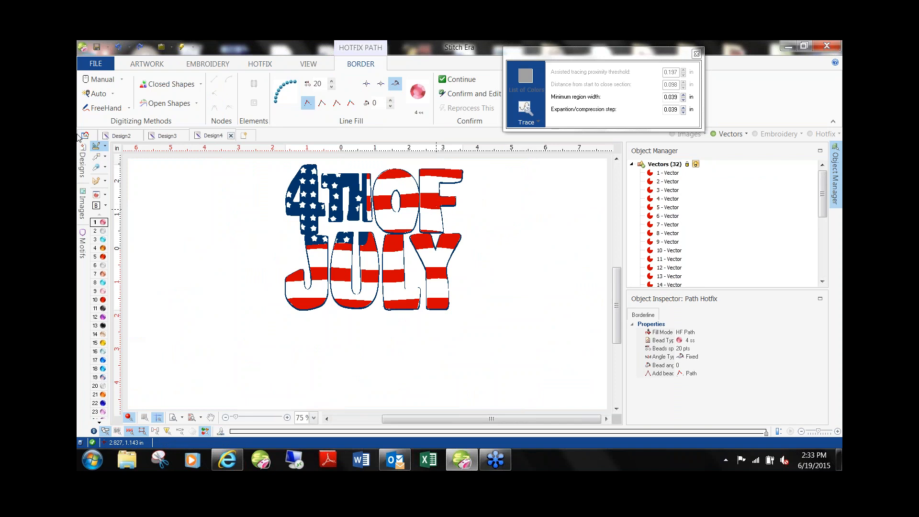
Step: Leave hotfix digitizing and select all vectors of the 4th of July artwork with a selection window
left_click(97, 158)
scroll(414, 198, "up", 2)
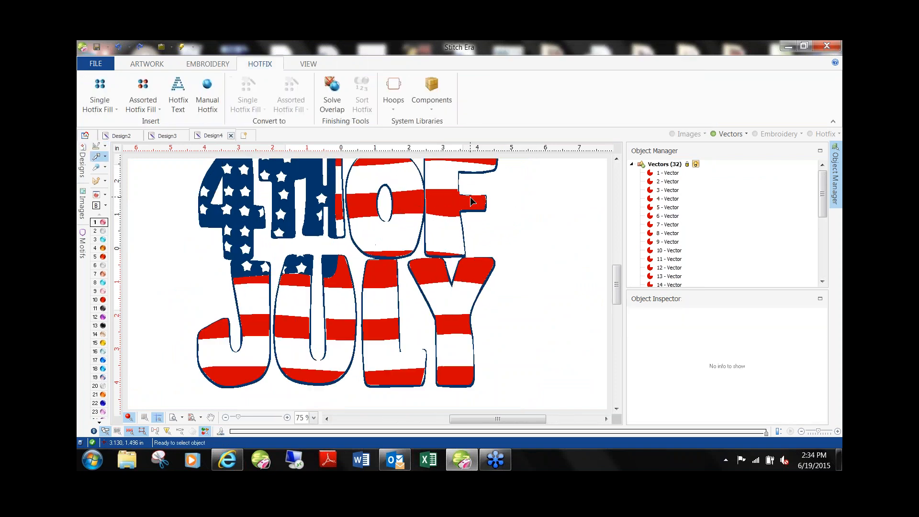
scroll(474, 200, "down", 2)
left_click_drag(266, 158, 596, 392)
left_click(490, 315)
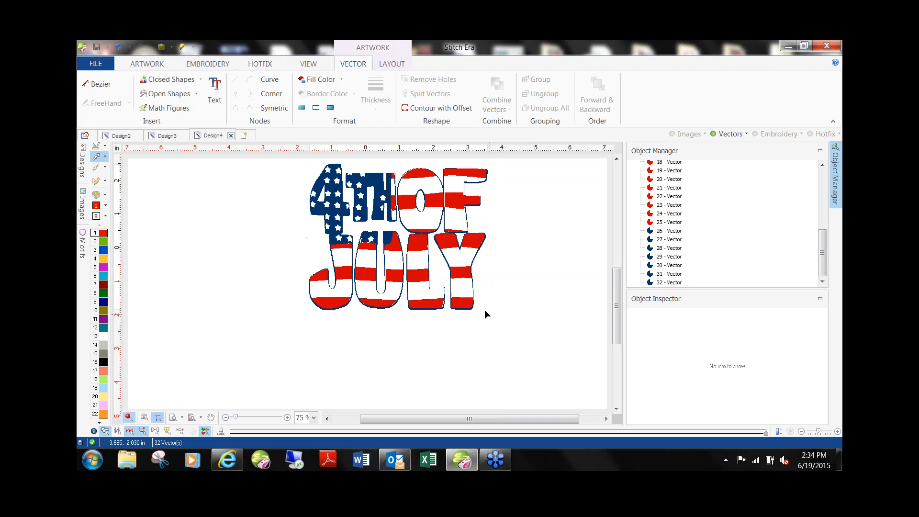
Step: Select the navy outline vector of the U and the outline vector of the L in JULY to examine their nodes
left_click(377, 251)
scroll(372, 265, "down", 2)
left_click_drag(291, 170, 556, 381)
left_click_drag(444, 297, 532, 368)
left_click(559, 293)
scroll(497, 281, "up", 2)
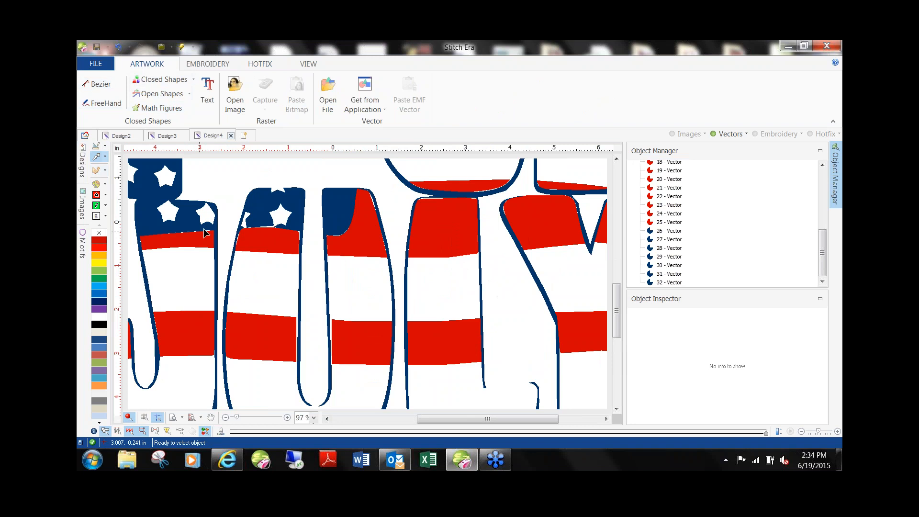
left_click(236, 250)
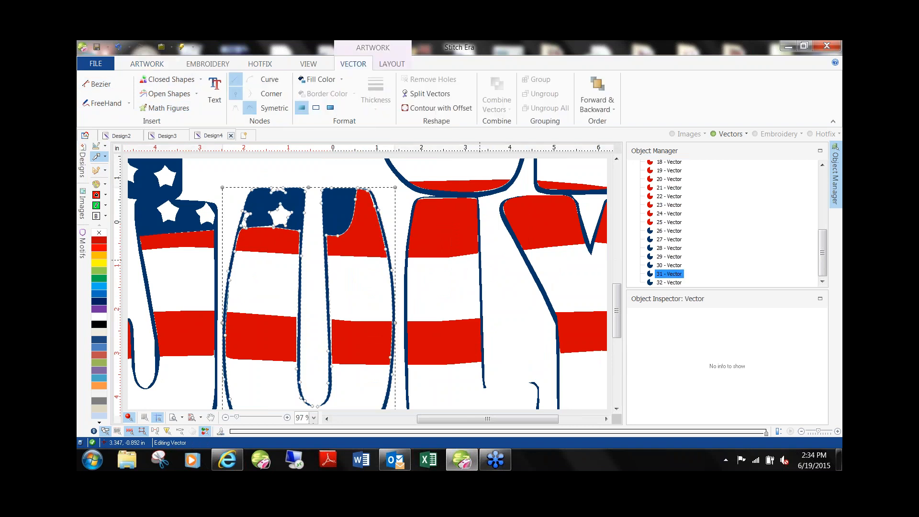
left_click(464, 200)
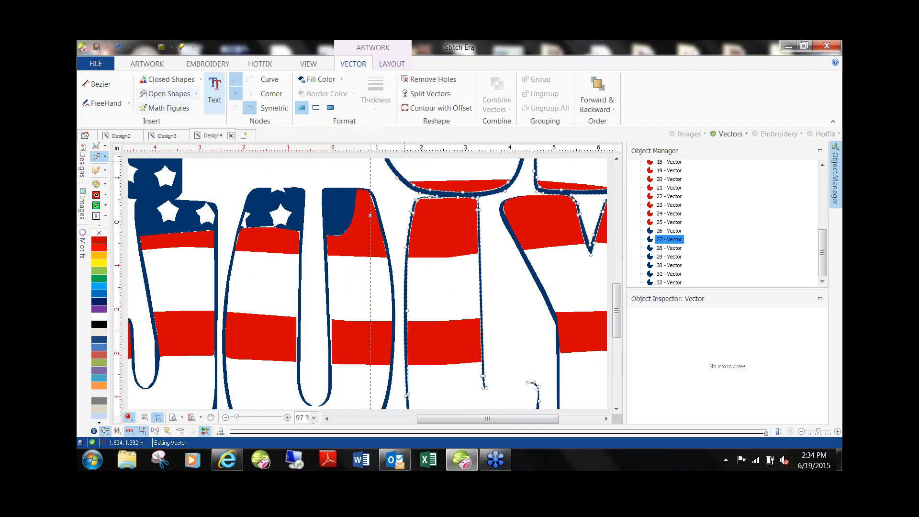
left_click(250, 67)
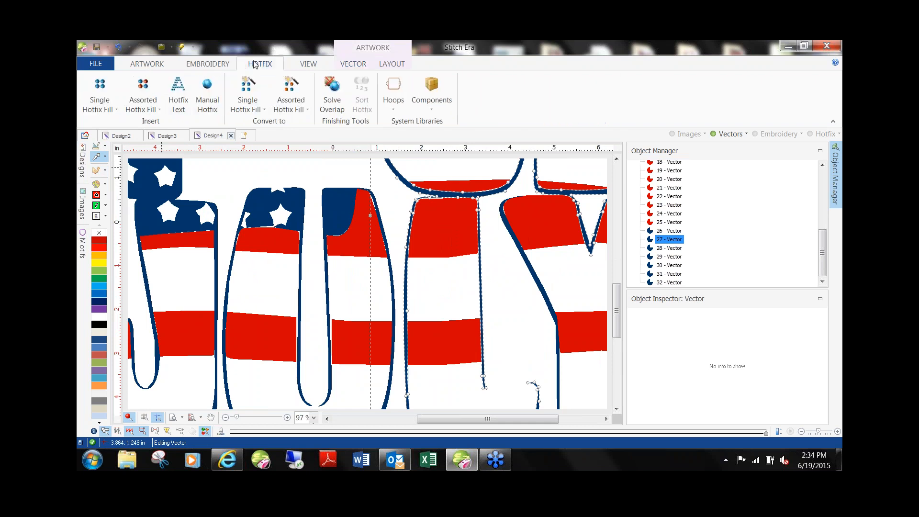
left_click(108, 100)
left_click(109, 100)
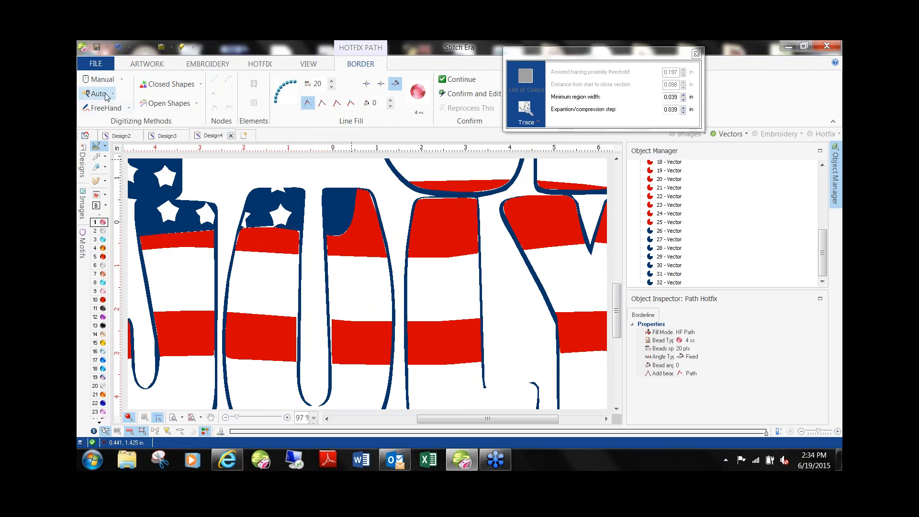
left_click(97, 182)
left_click(103, 91)
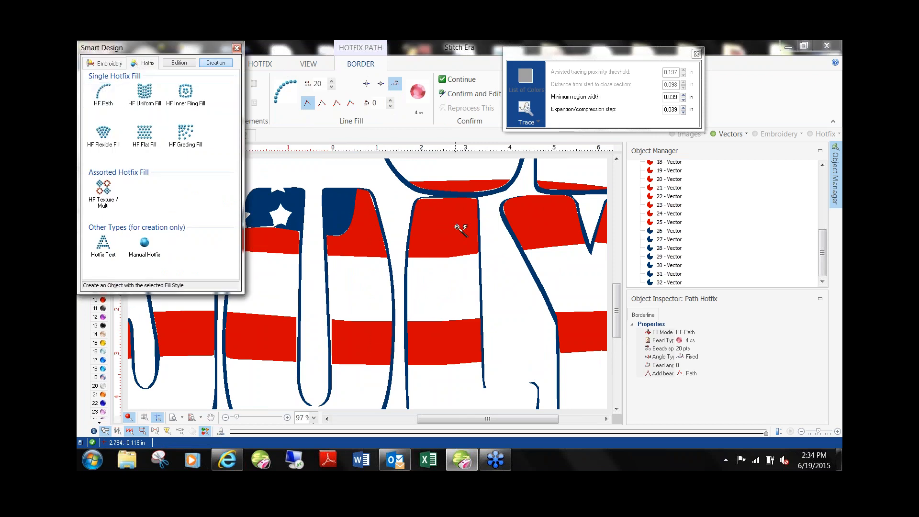
left_click(237, 48)
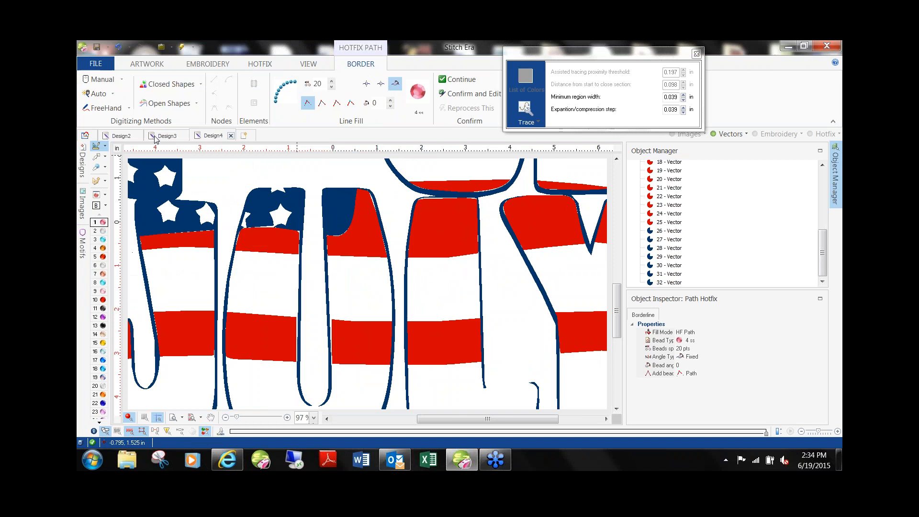
Step: Convert the navy outline vector around the letter L into a hotfix design with the HF Path fill
left_click(97, 157)
left_click(479, 252)
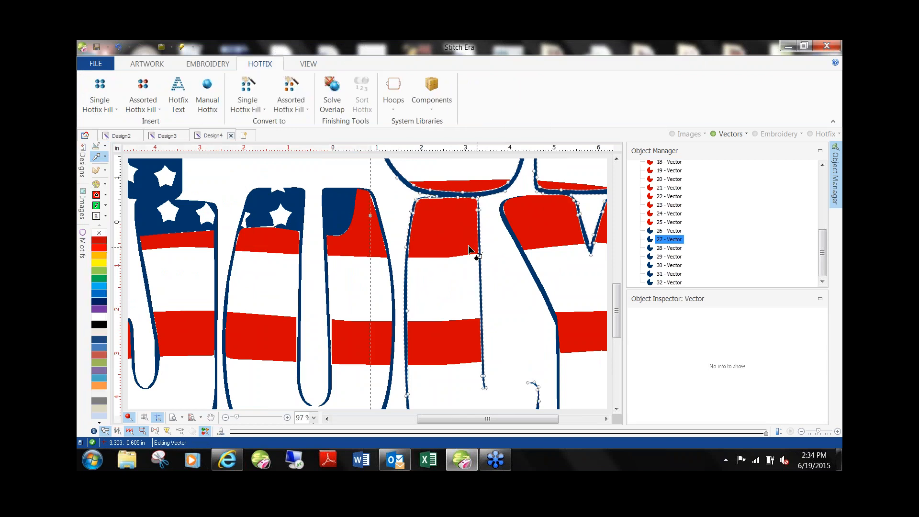
left_click(97, 181)
left_click(114, 95)
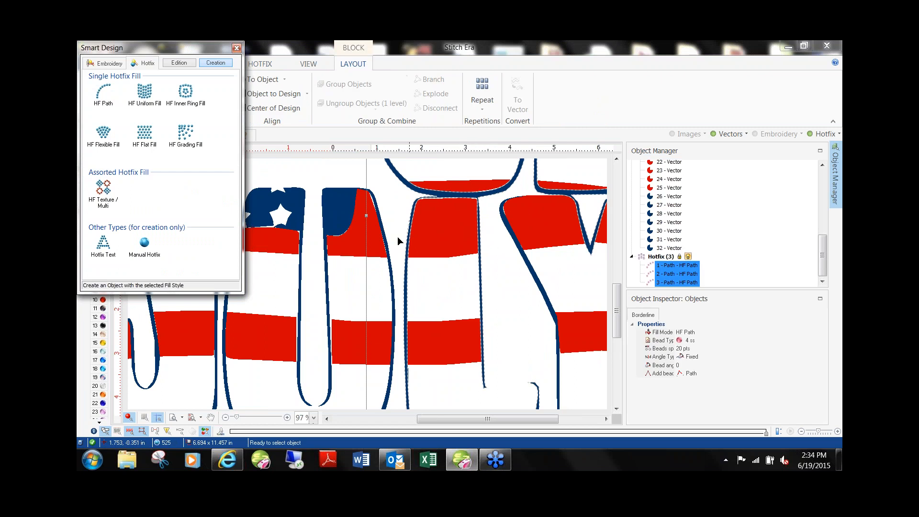
Step: Delete the hotfix path that runs along both edges of the L outline and close Smart Design
left_click(344, 241)
scroll(429, 272, "up", 5)
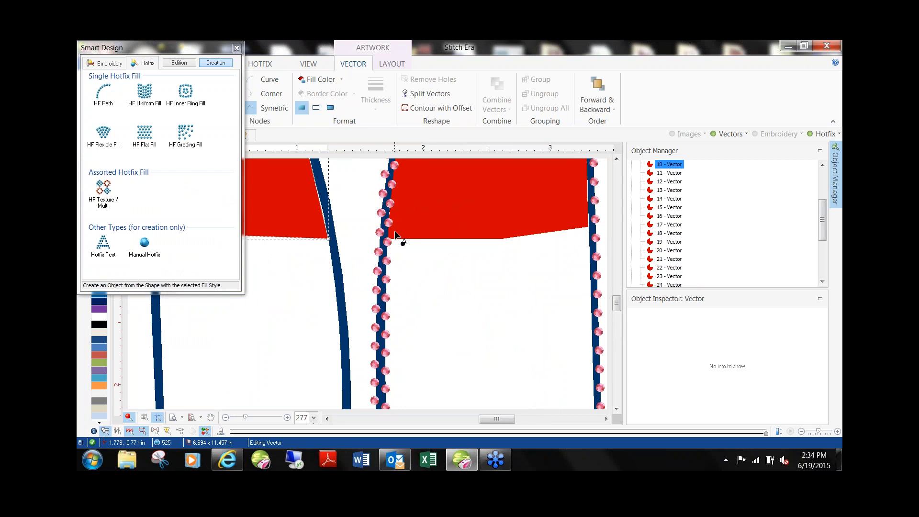
left_click(388, 206)
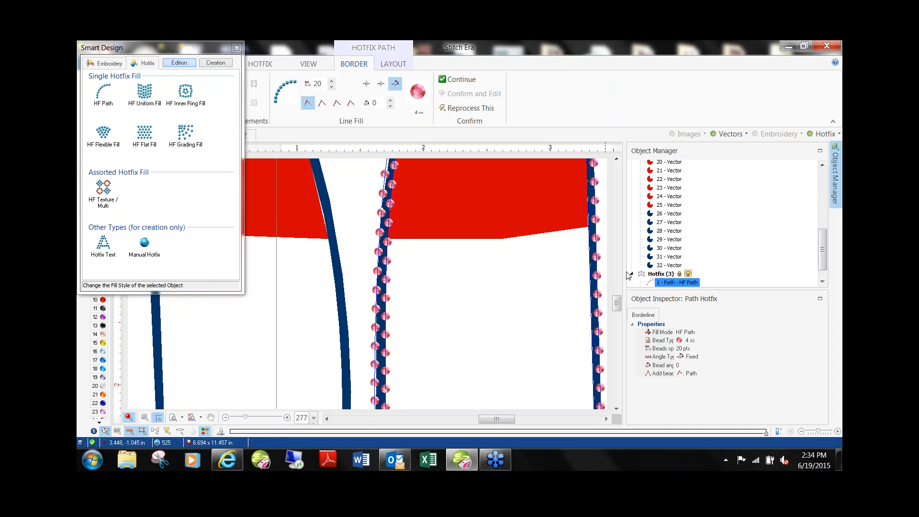
key("Delete")
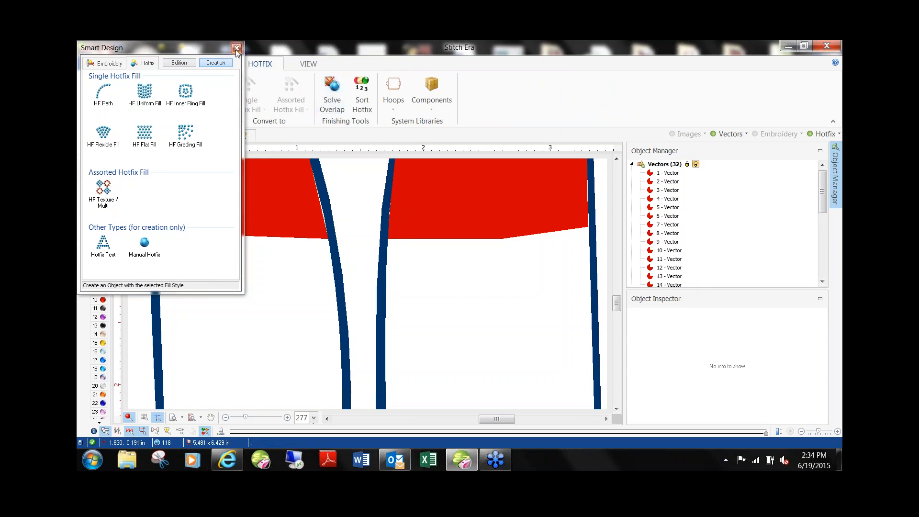
left_click(237, 49)
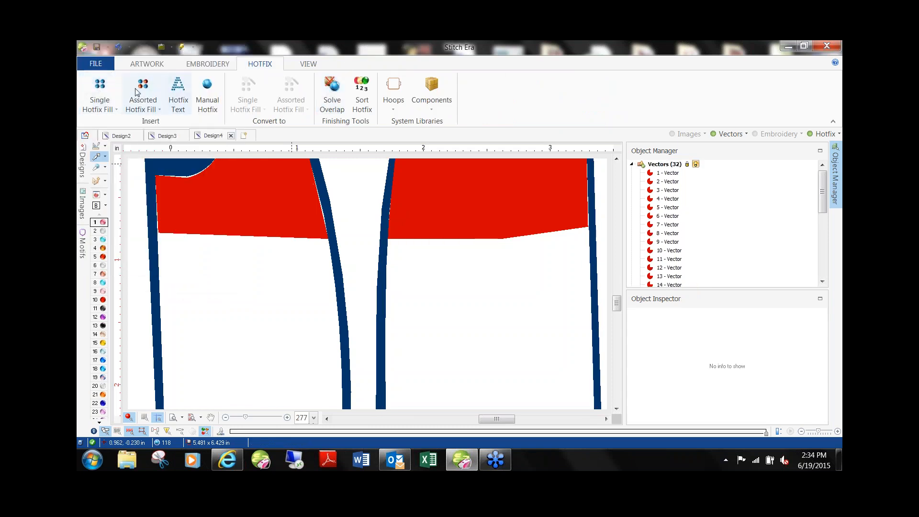
left_click(204, 65)
left_click(251, 67)
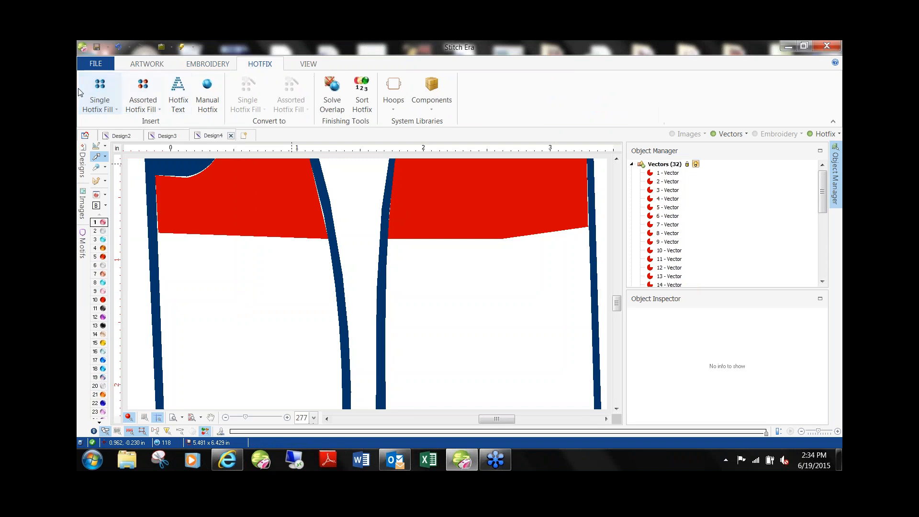
left_click(101, 85)
left_click(106, 127)
left_click(117, 108)
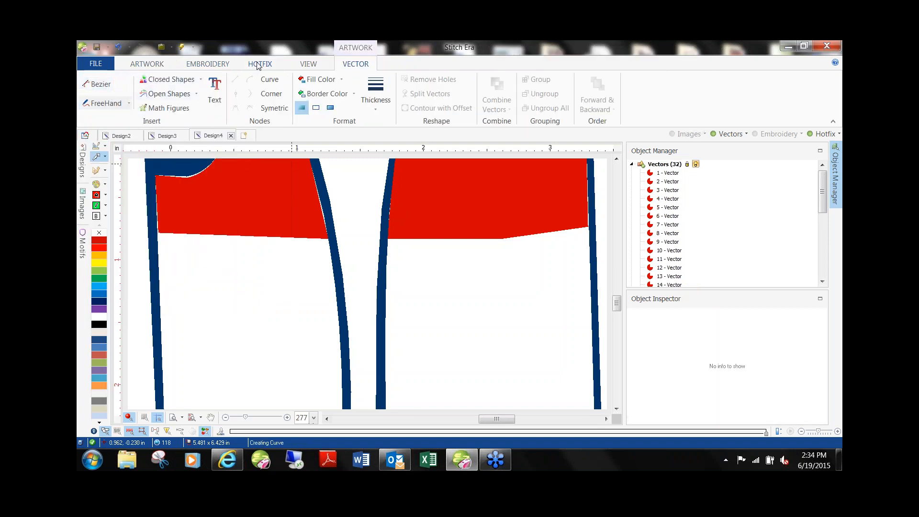
Step: Create a single row of 4 ss hotfix stones along the U's navy outline using HF Path with Autotrace Center Path
left_click(258, 66)
left_click(96, 100)
left_click(110, 125)
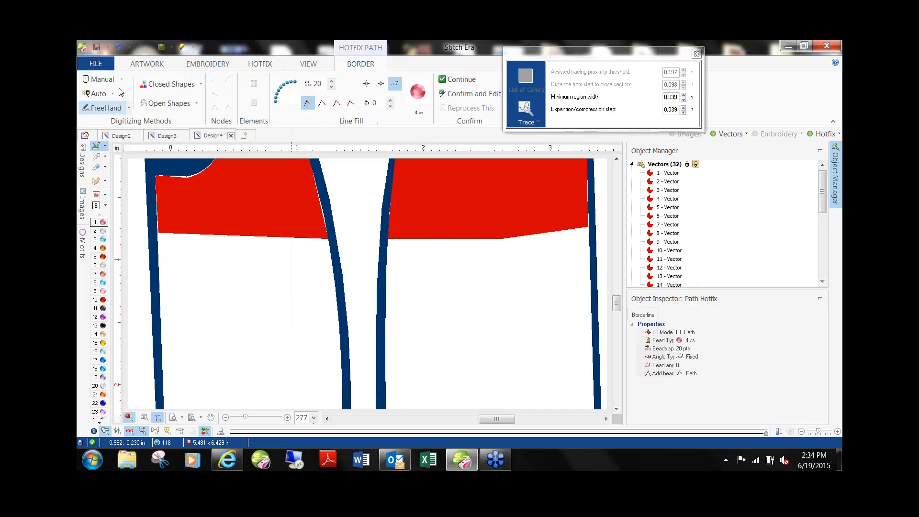
left_click(115, 93)
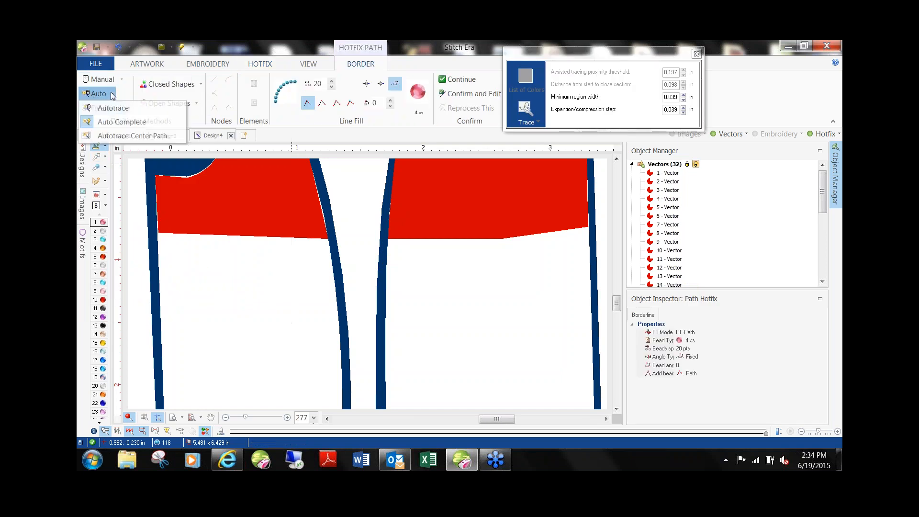
left_click(128, 138)
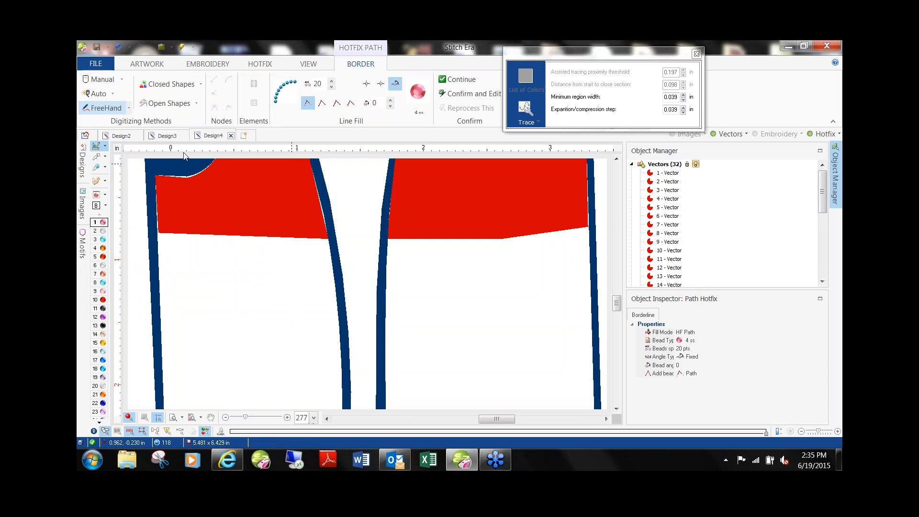
left_click(329, 211)
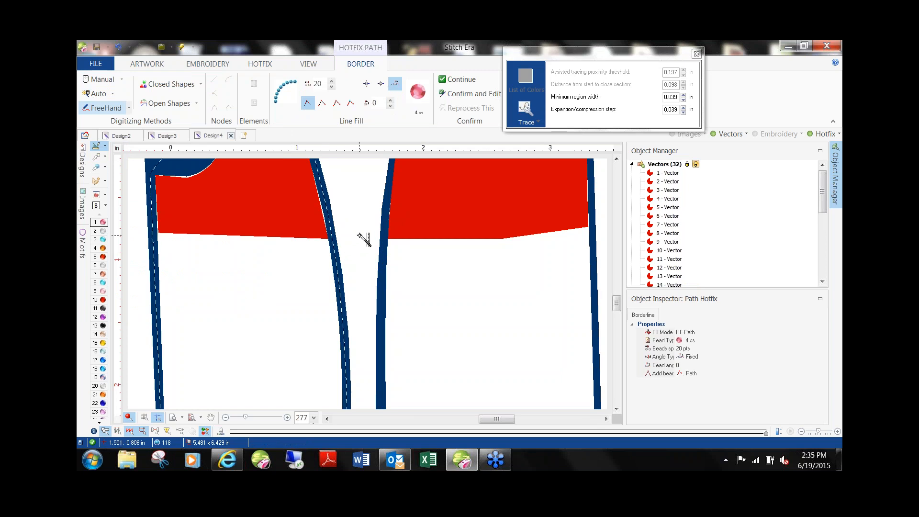
key("Return")
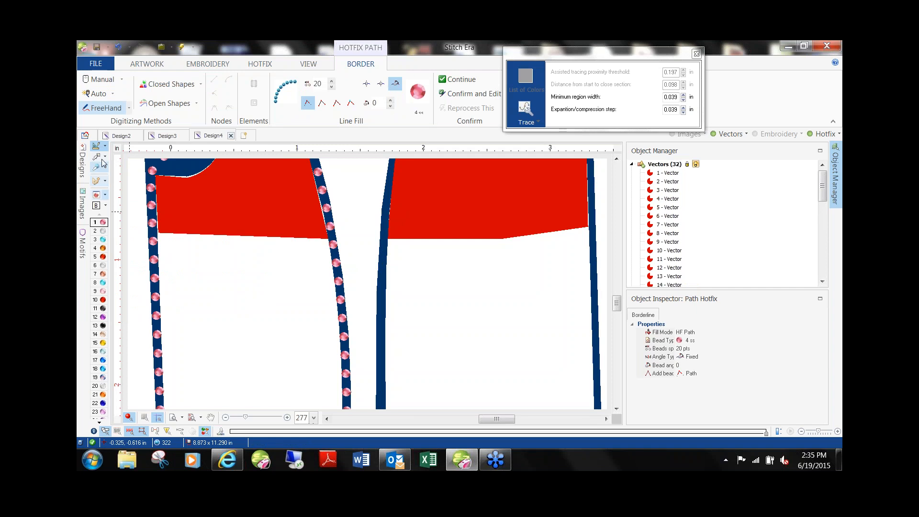
left_click(99, 158)
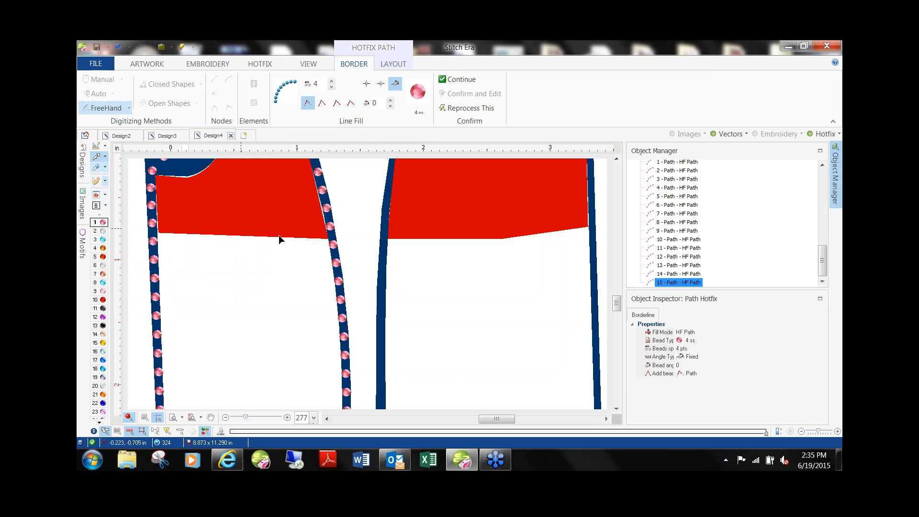
Step: Convert the navy outline vector on the Y's diagonal edge into a hotfix design with the HF Path fill
scroll(297, 242, "down", 6)
scroll(568, 251, "up", 2)
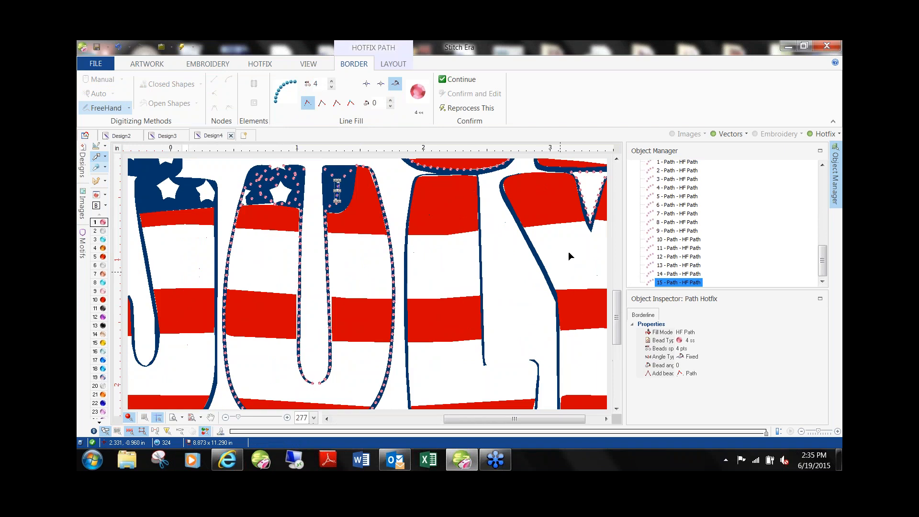
scroll(568, 252, "up", 2)
left_click(98, 165)
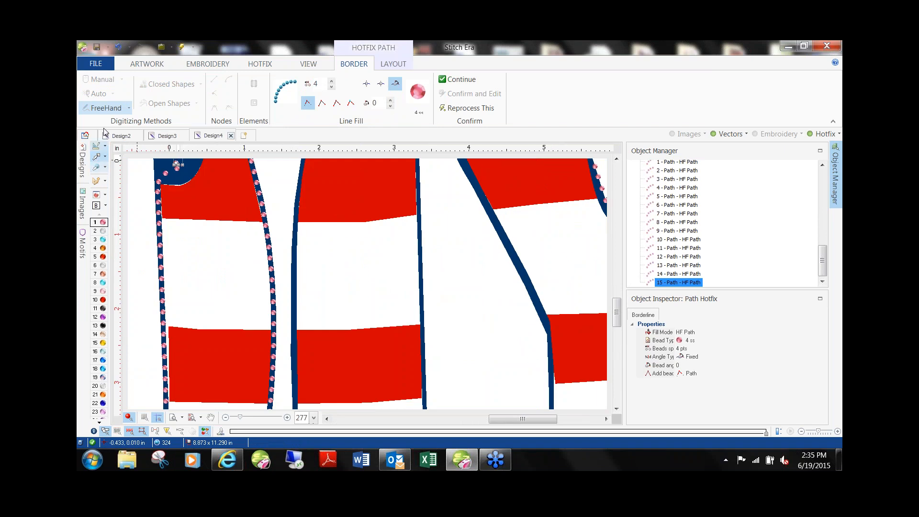
left_click(490, 223)
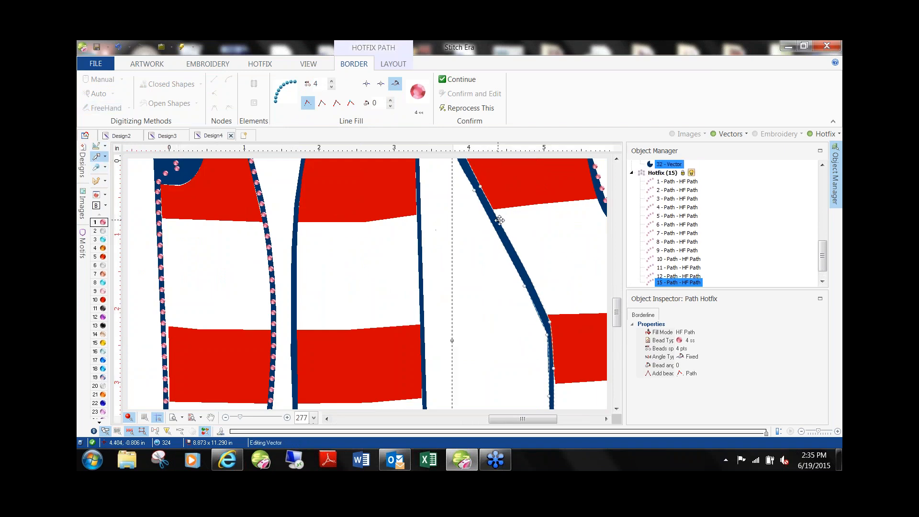
scroll(509, 229, "down", 2)
left_click(96, 171)
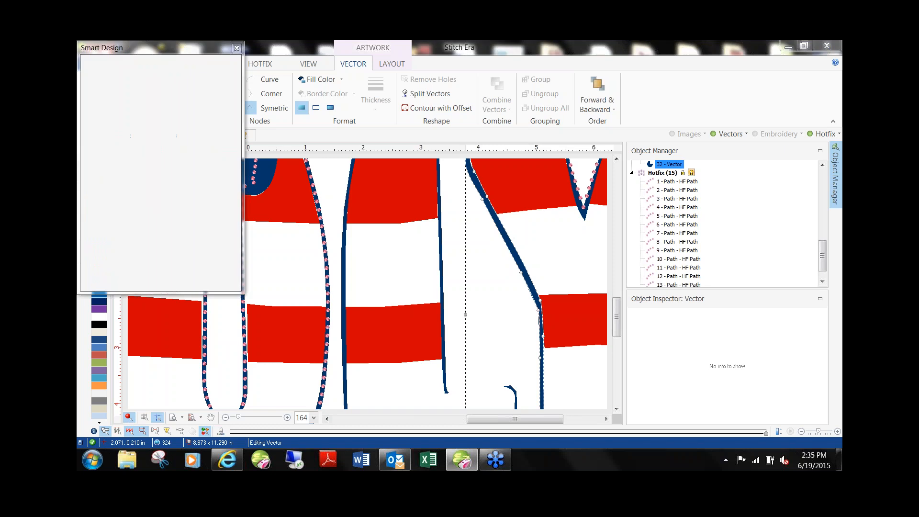
left_click(104, 94)
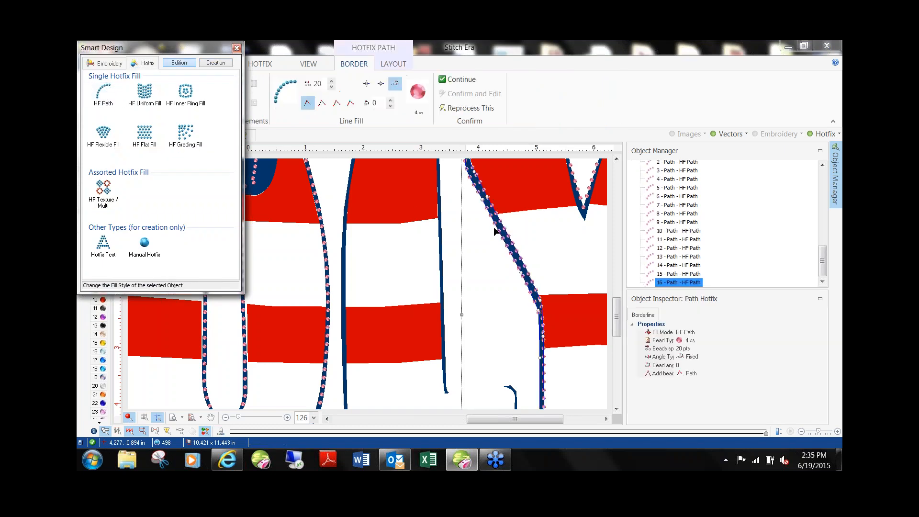
Step: Inspect the stones along the Y outline up close, delete that hotfix path, and close Smart Design
left_click(456, 225)
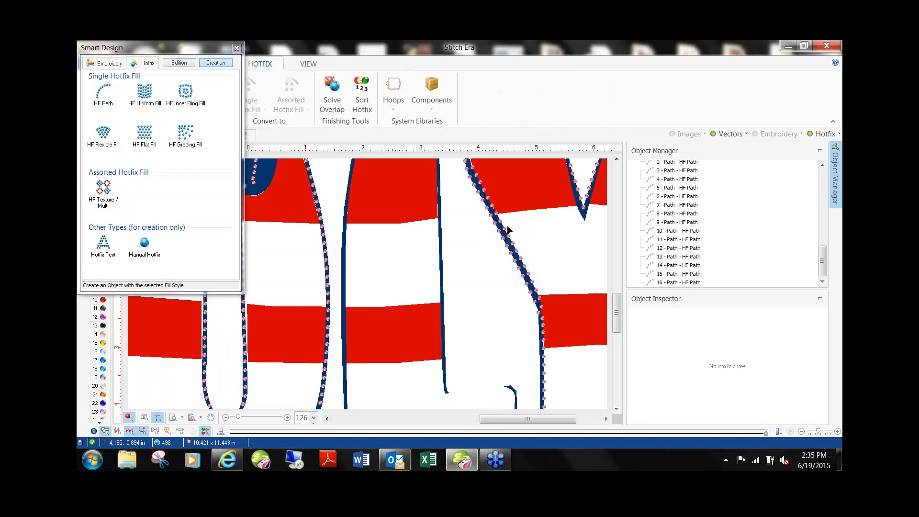
scroll(507, 225, "up", 5)
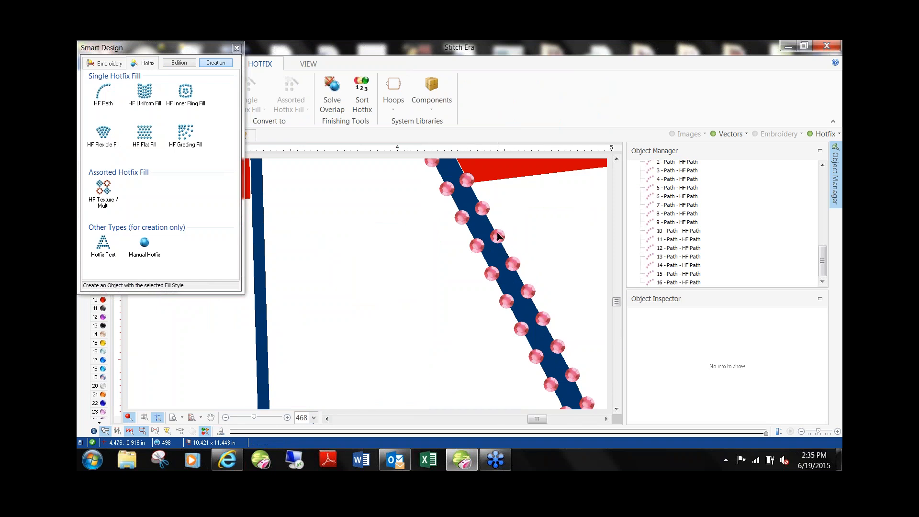
left_click(502, 243)
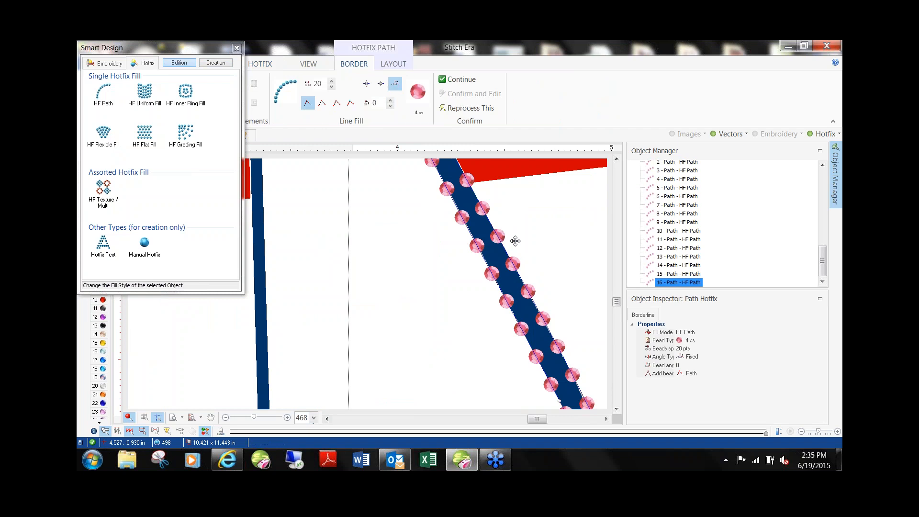
key("Delete")
left_click(236, 49)
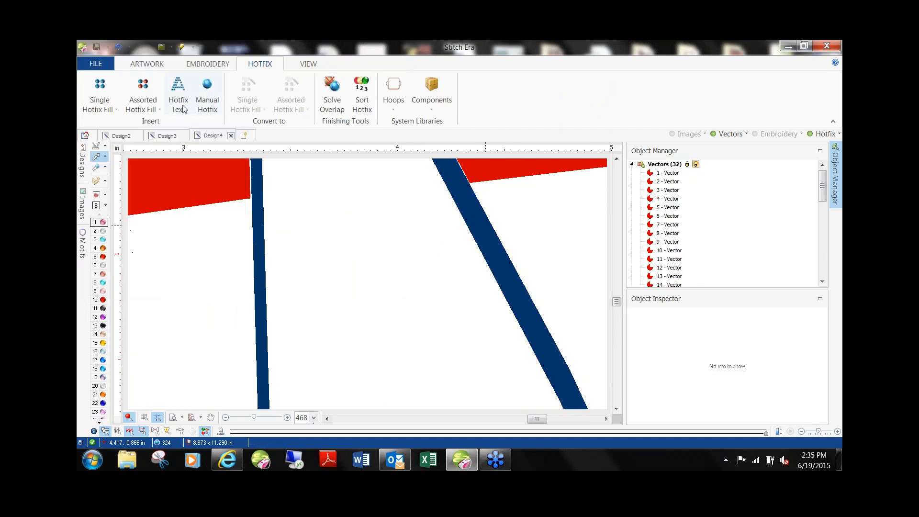
Step: Create a single row of 4 ss hotfix stones along the Y's navy outline using HF Path with Autotrace Center Path
left_click(90, 94)
left_click(115, 137)
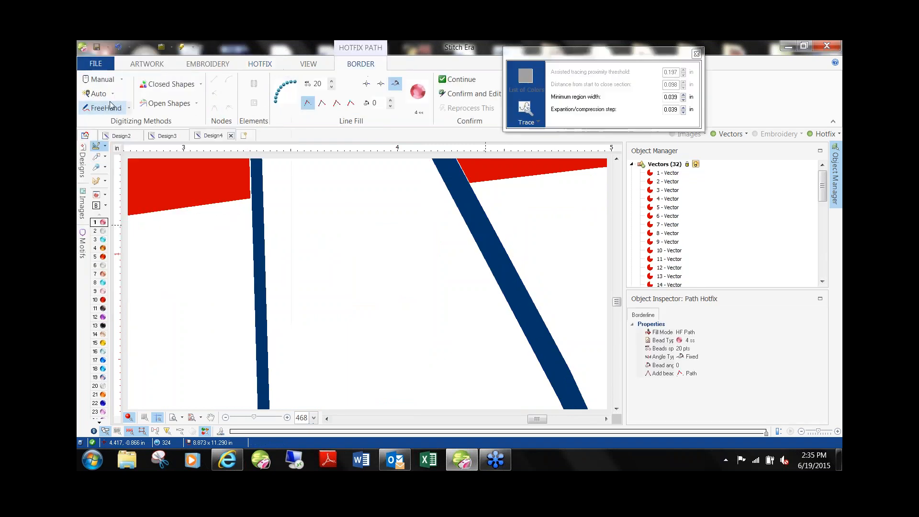
left_click(96, 93)
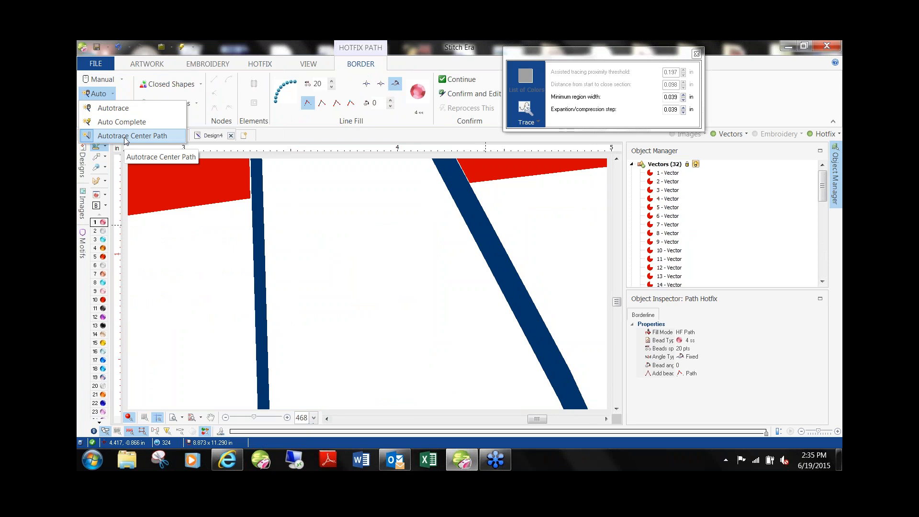
left_click(126, 137)
left_click(489, 243)
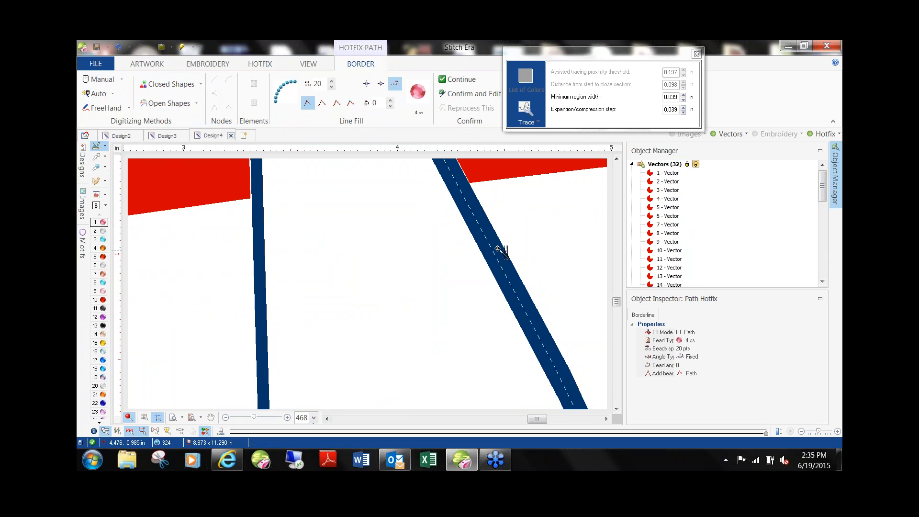
scroll(496, 255, "down", 3)
right_click(527, 297)
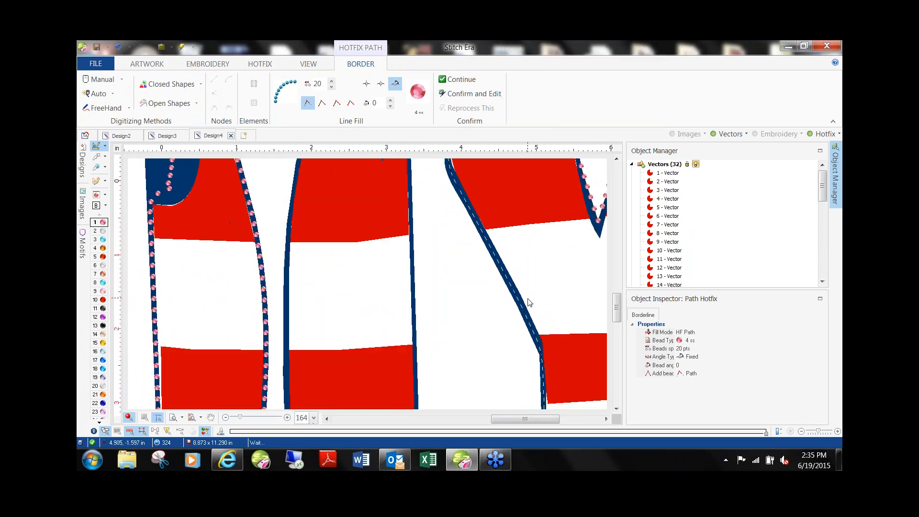
left_click(97, 156)
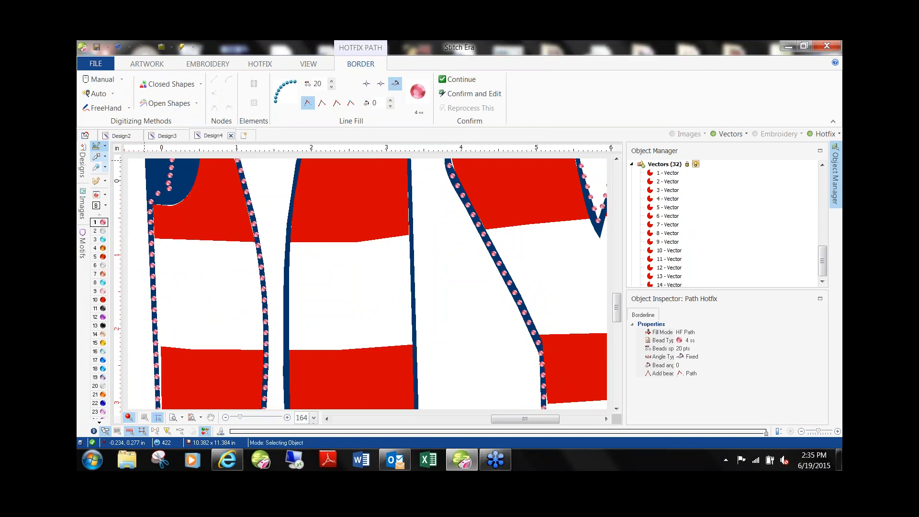
Step: Set the bead spacing of the hotfix path on the Y's navy outline to 4 pts
double_click(319, 84)
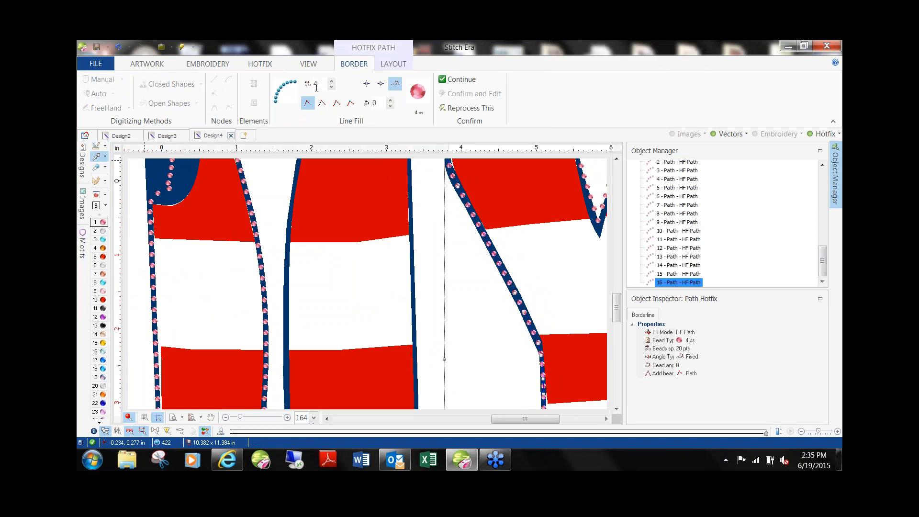
type("4")
key("Return")
scroll(491, 312, "down", 3)
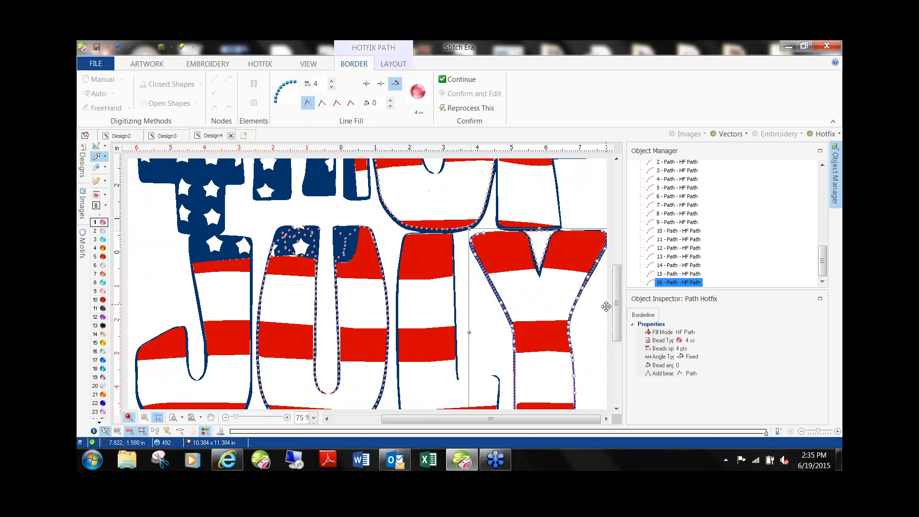
left_click(148, 266)
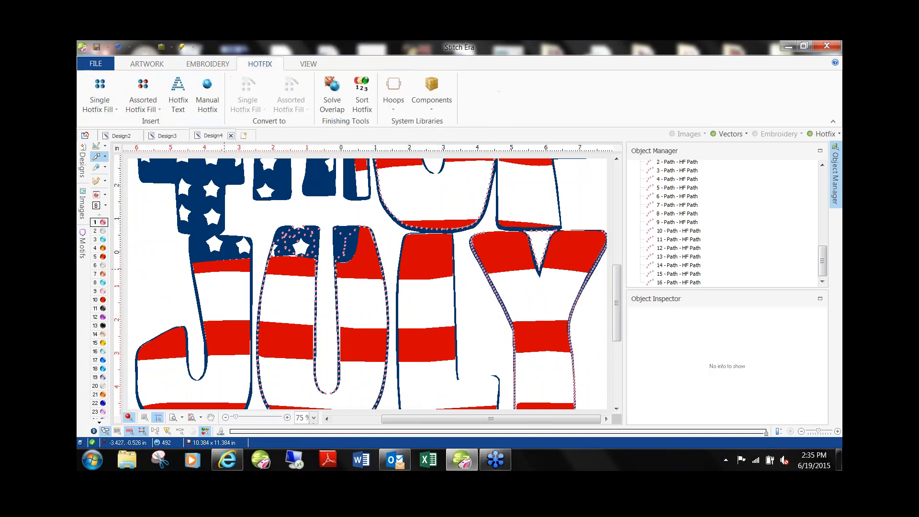
Step: Delete the entire 4th of July design from the canvas and check the available raster images
scroll(316, 277, "down", 3)
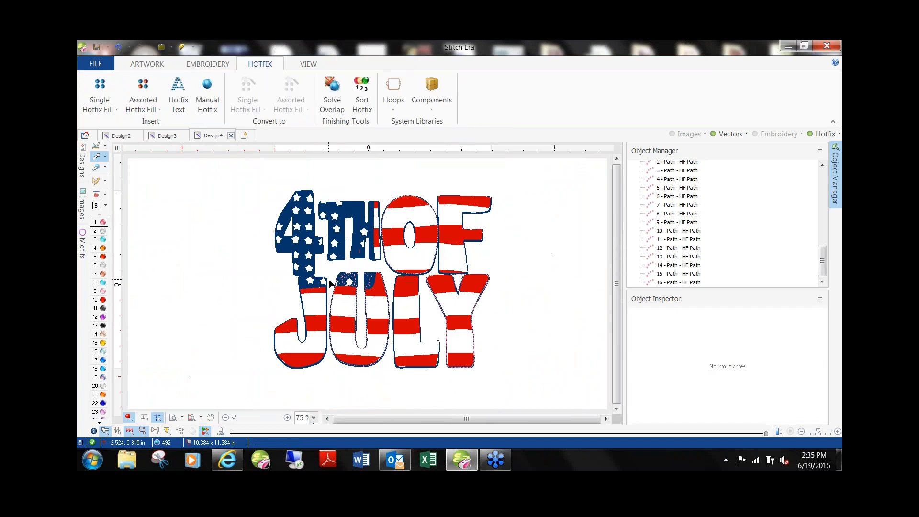
left_click_drag(250, 171, 529, 377)
key("Delete")
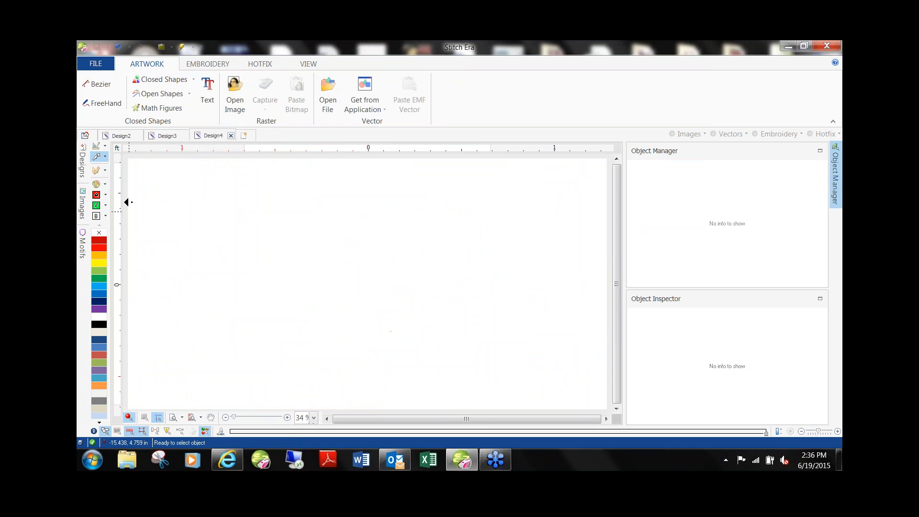
left_click(81, 203)
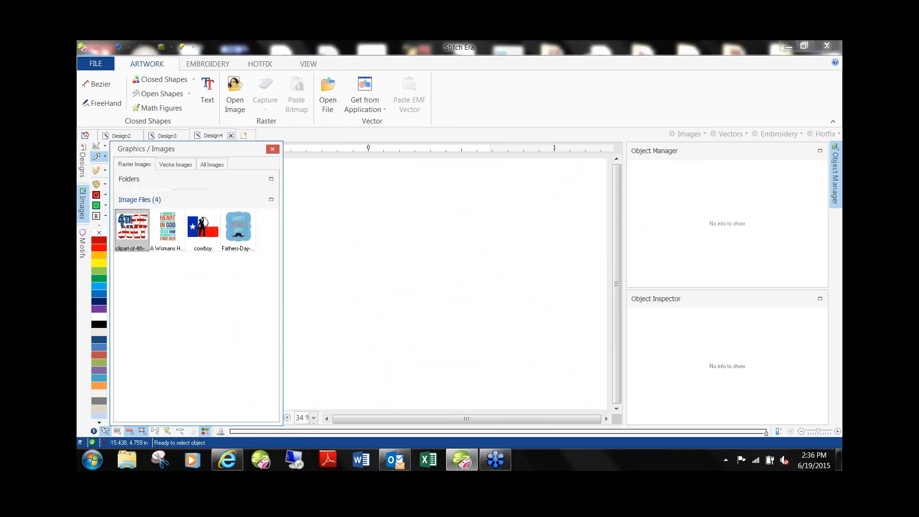
left_click(273, 149)
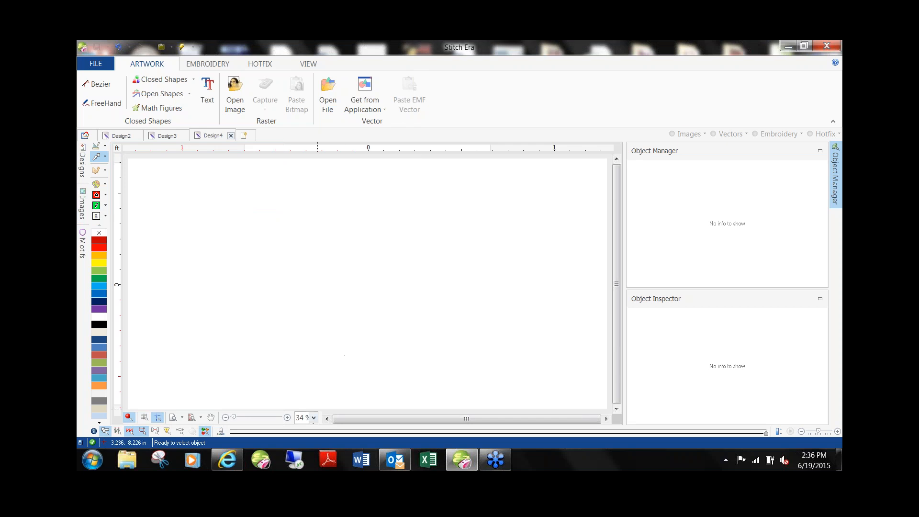
Step: Switch to Internet Explorer and replace the 4th of July Clip Art search with one for Rhinestones
mouse_move(231, 468)
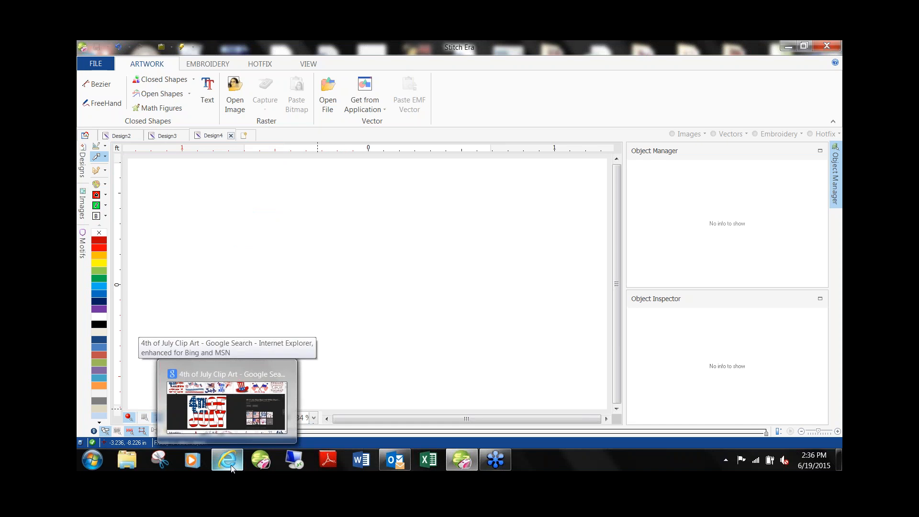
left_click(231, 468)
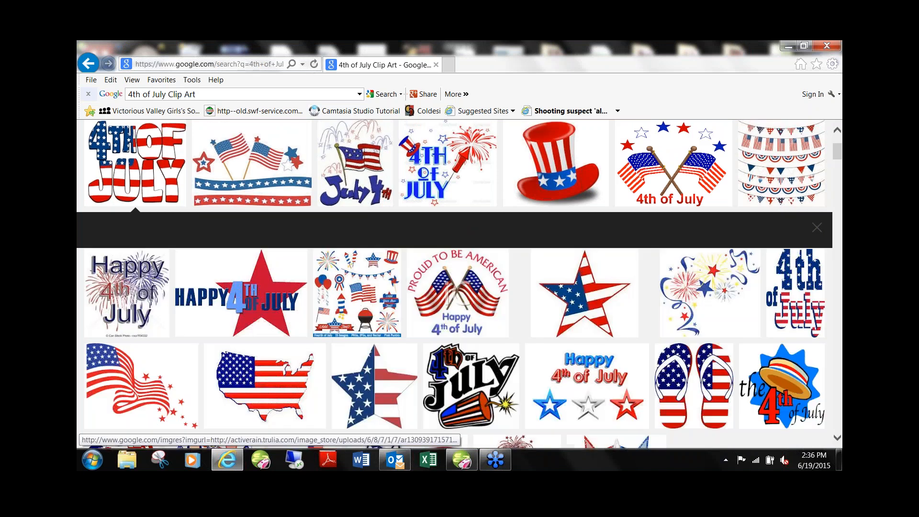
left_click_drag(197, 95, 94, 81)
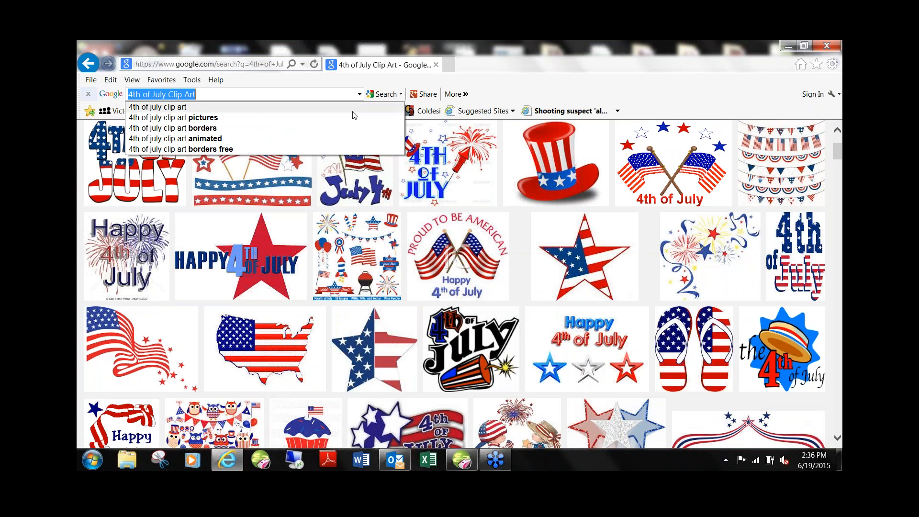
type("Rhine")
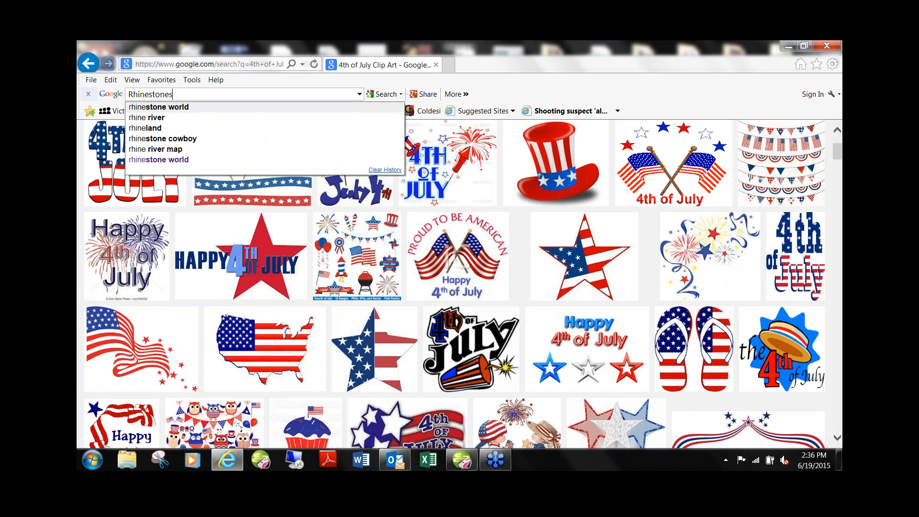
type("stones")
key("Return")
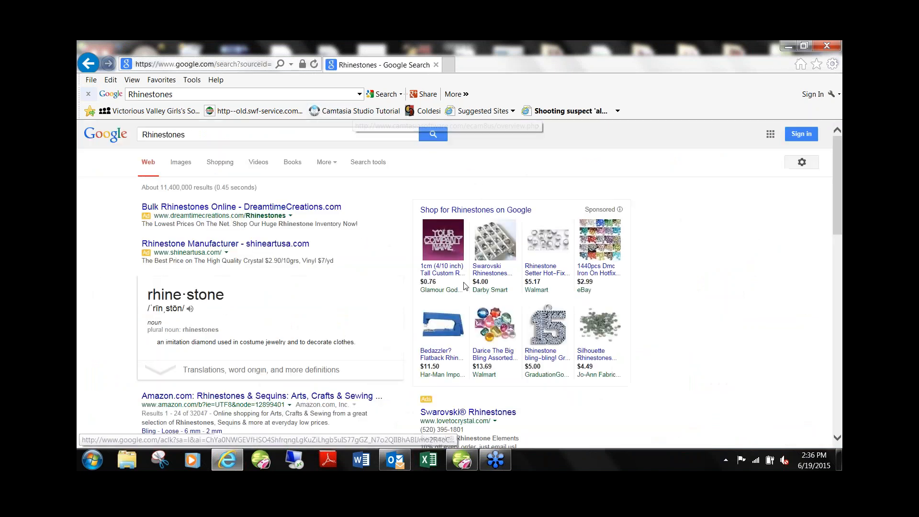
Step: Narrow the search to "Rhinestones Clip art" and show the image results
type("C")
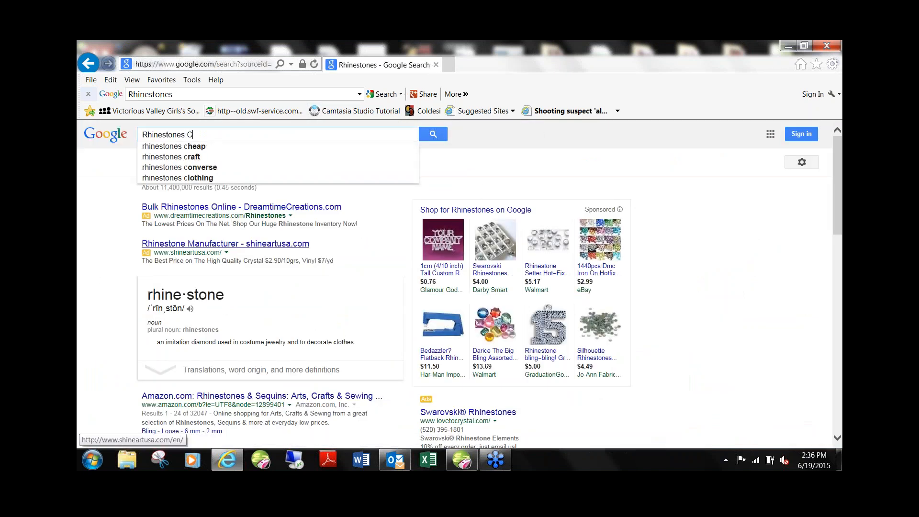
type("lip art")
key("Return")
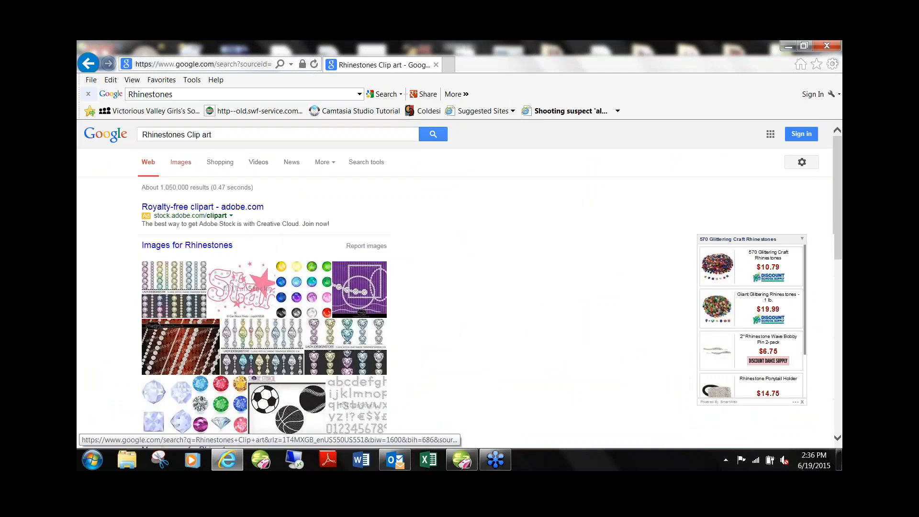
left_click(181, 162)
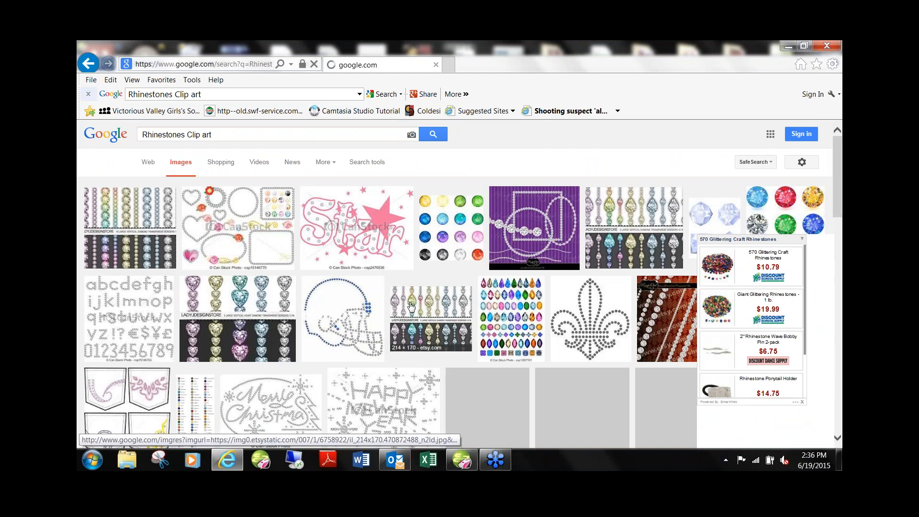
Step: Open the rhinestone football helmet picture and save it to the Desktop as untitled.png
left_click(342, 316)
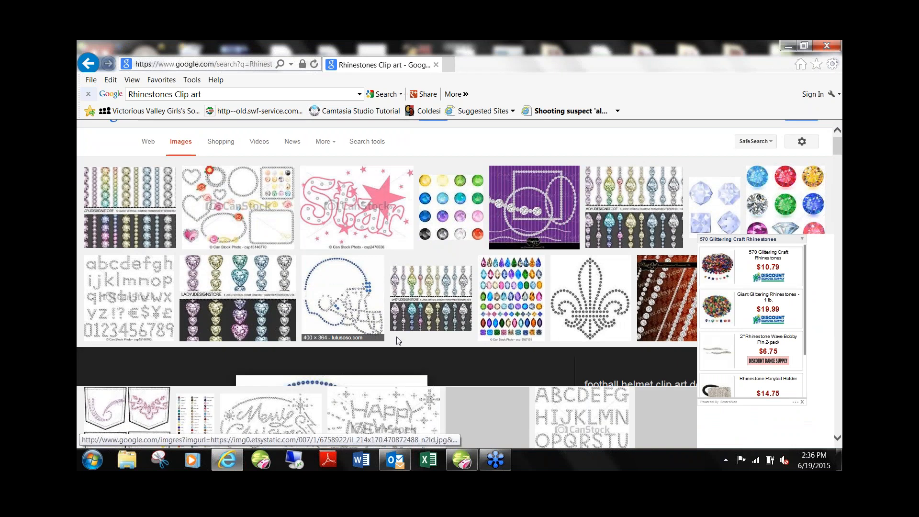
right_click(303, 184)
left_click(333, 261)
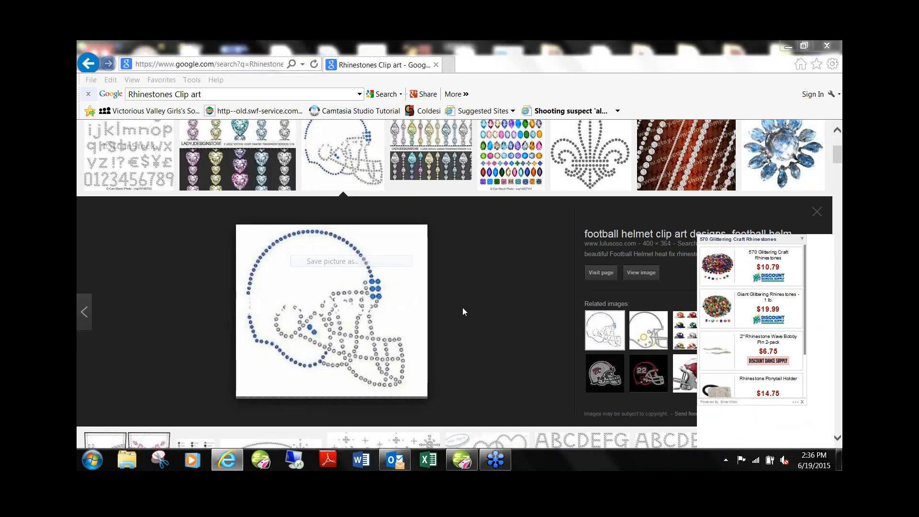
left_click(124, 158)
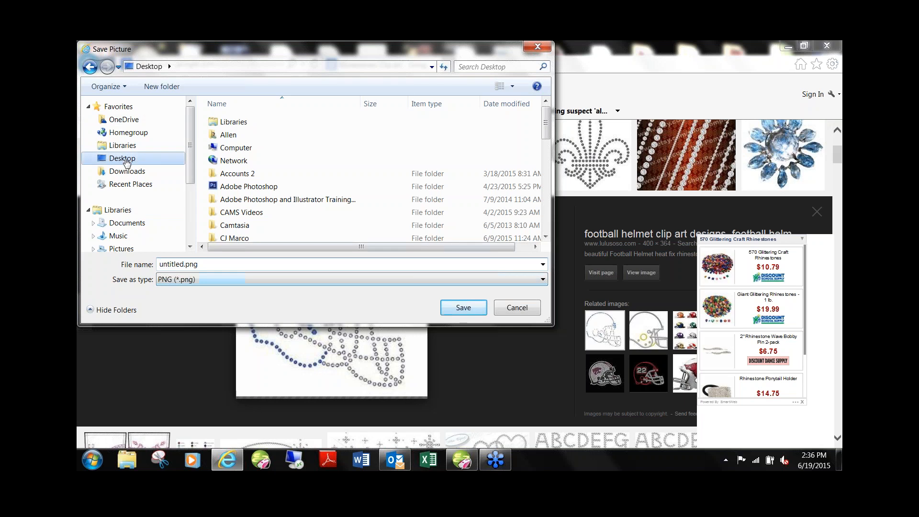
left_click(441, 311)
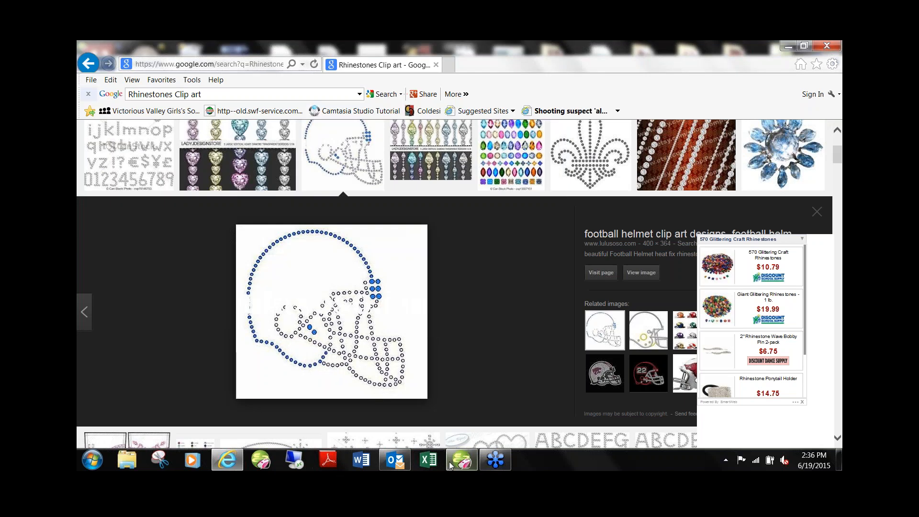
Step: Switch to Stitch Era and place the untitled helmet image on the canvas, accepting the loss of transparency
left_click(463, 460)
left_click(79, 203)
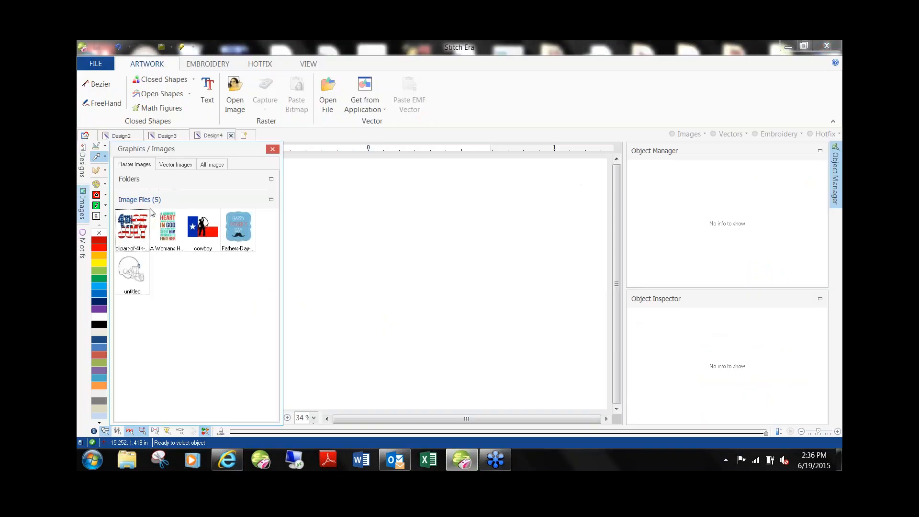
left_click_drag(131, 268, 361, 251)
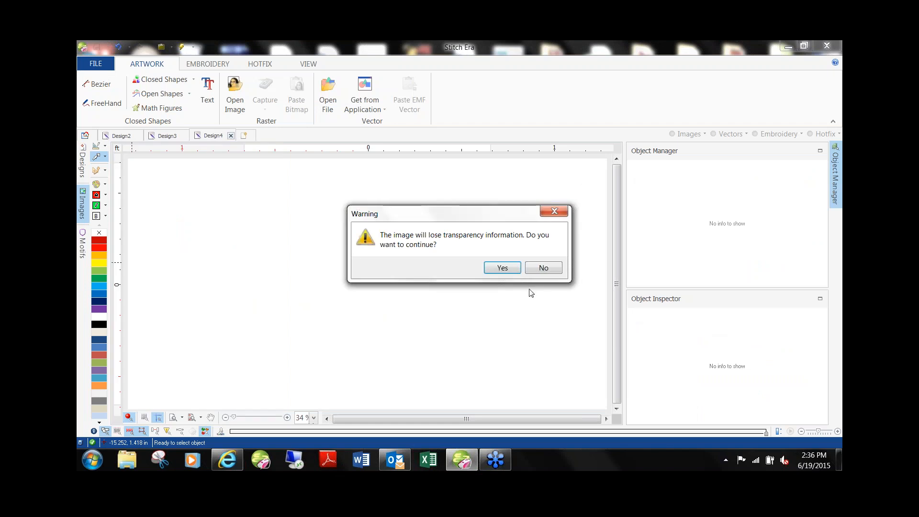
left_click(502, 268)
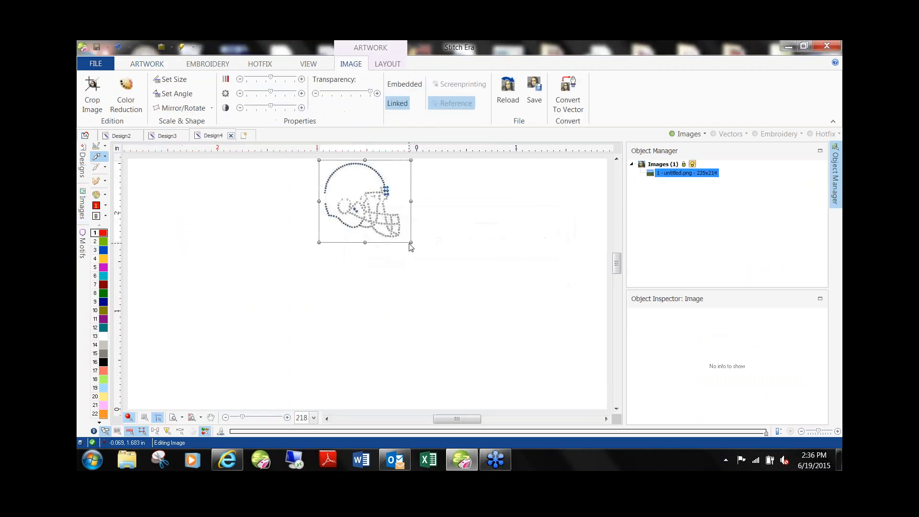
Step: Enlarge the football helmet image to about 1.9 in wide and deselect it
left_click_drag(411, 243, 402, 261)
left_click(525, 234)
scroll(420, 257, "up", 3)
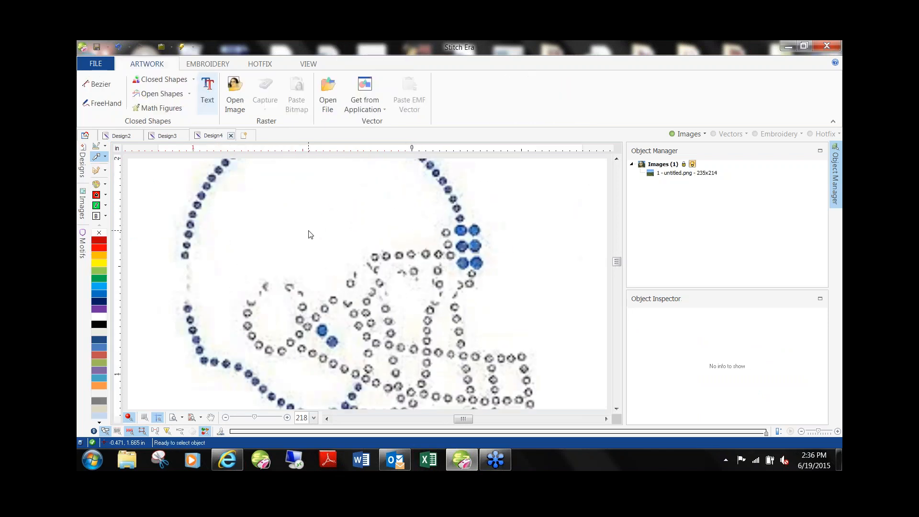
Step: Reduce the helmet image to 3 colors with Color Reduction and accept the filtered result
left_click(309, 232)
left_click(127, 94)
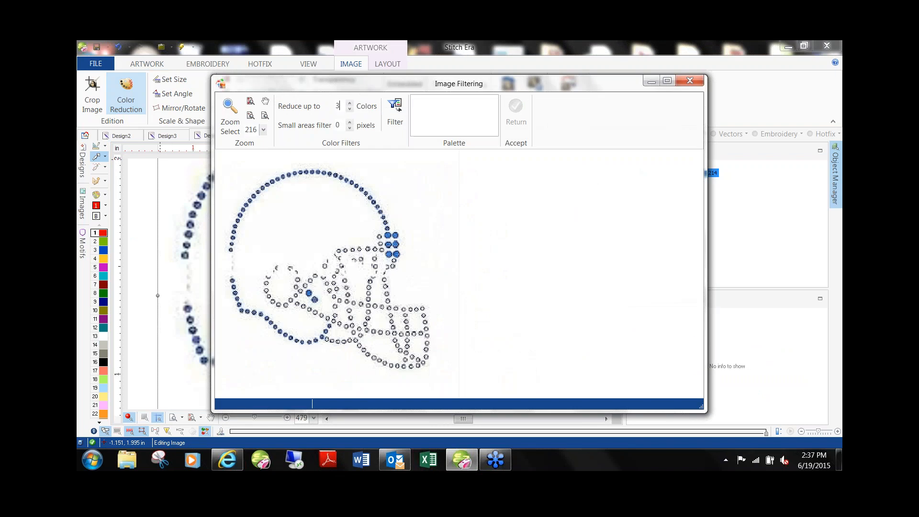
left_click(395, 108)
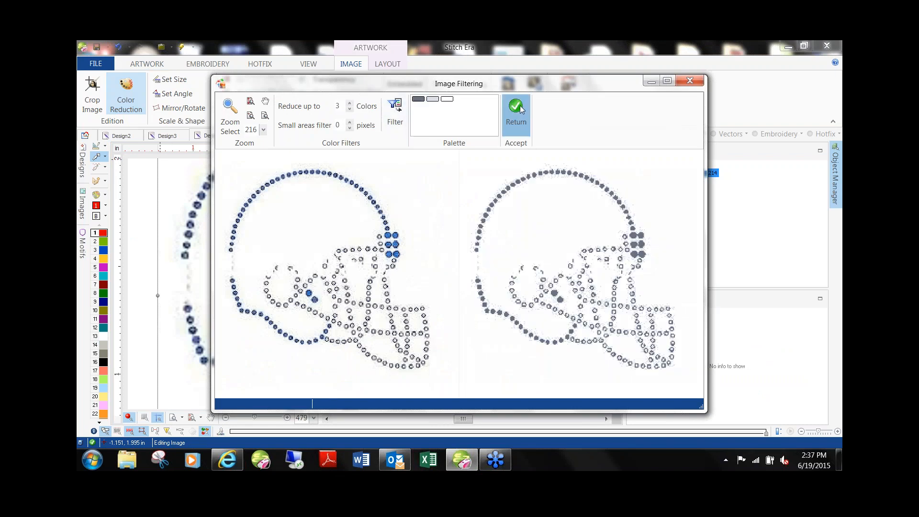
left_click(517, 112)
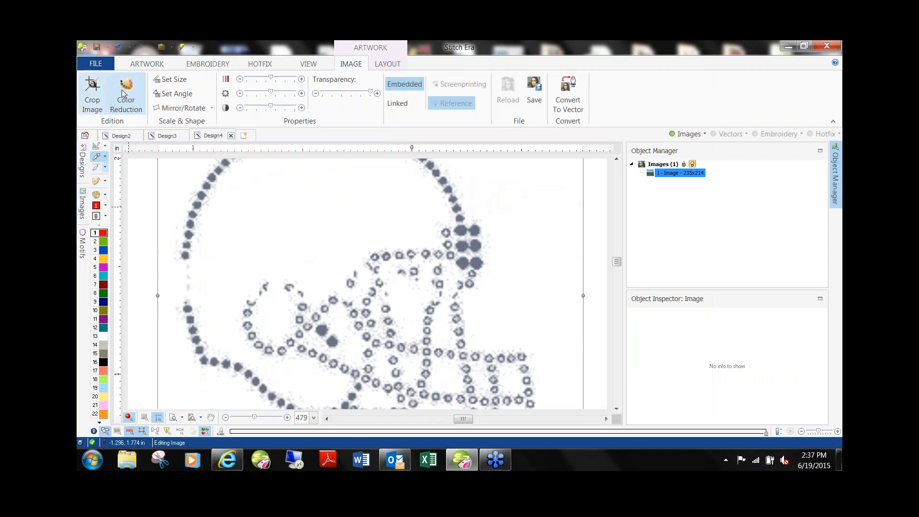
Step: Try to trace the large dots at the helmet's forehead with an HF Path of 4 ss stones
left_click(254, 64)
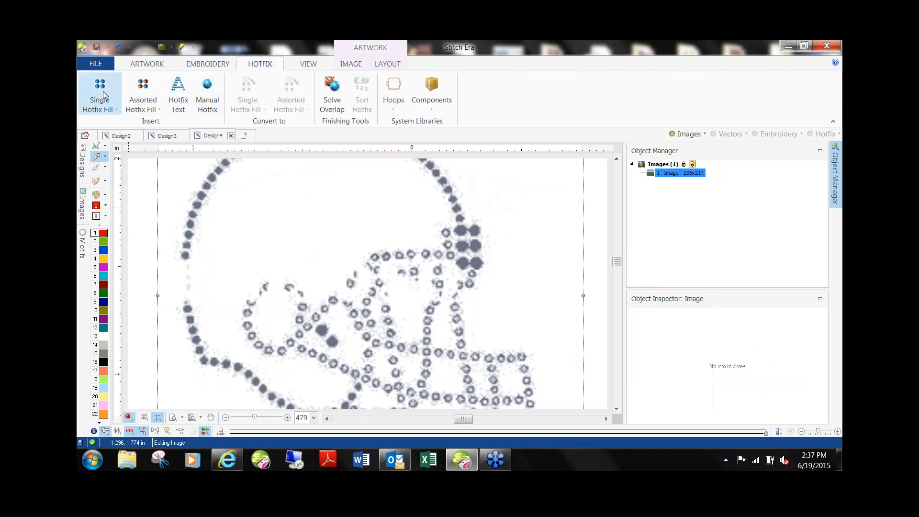
left_click(100, 106)
left_click(98, 131)
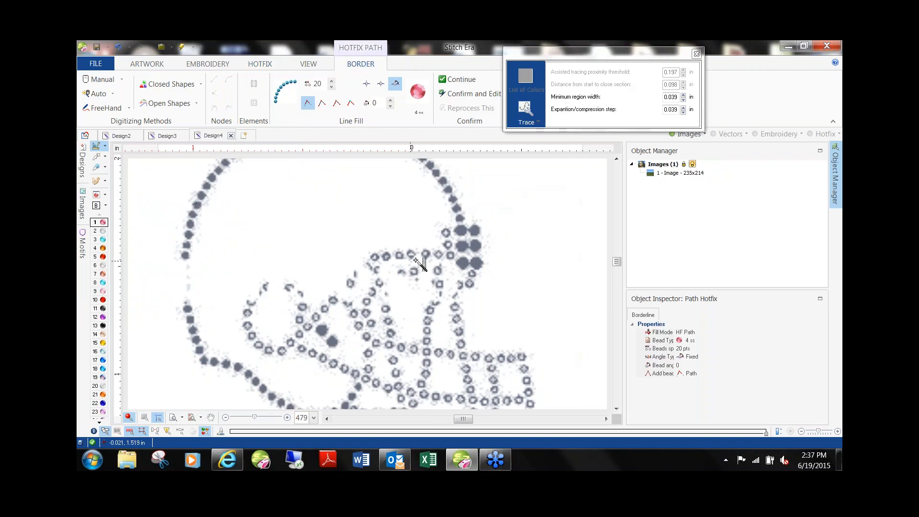
left_click(469, 246)
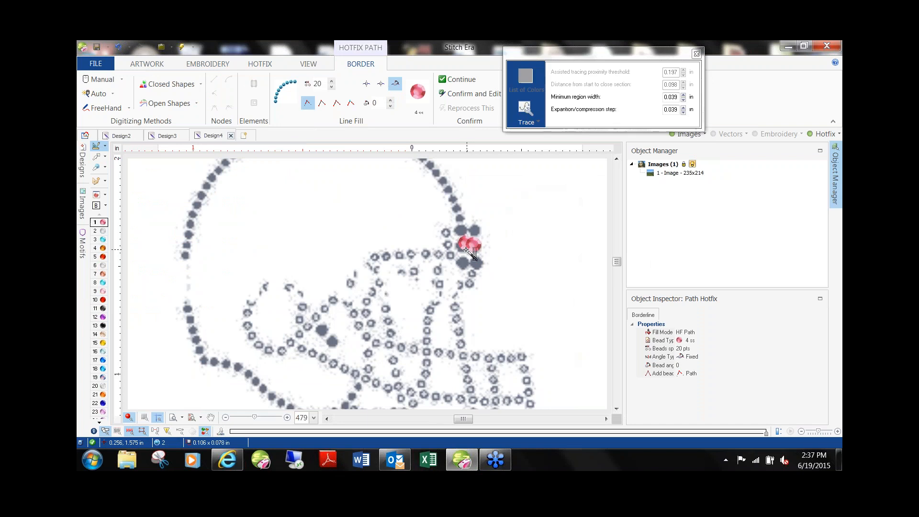
key("ctrl+z")
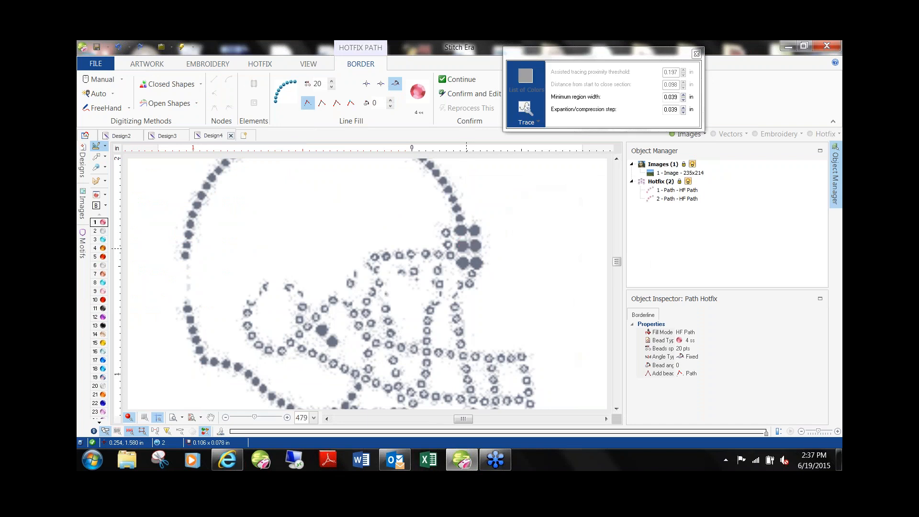
Step: Place five 4 ss stones one by one over the dots along the helmet's rear edge with Manual Hotfix
left_click(264, 69)
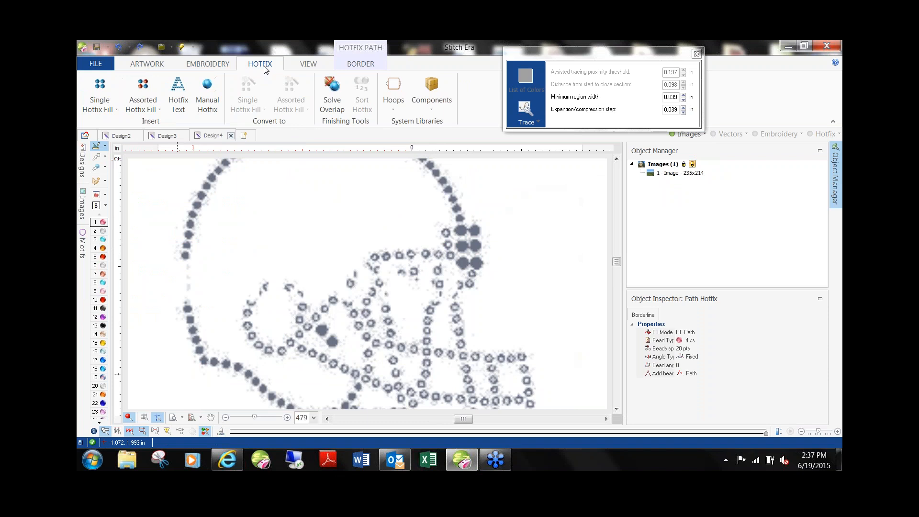
left_click(208, 87)
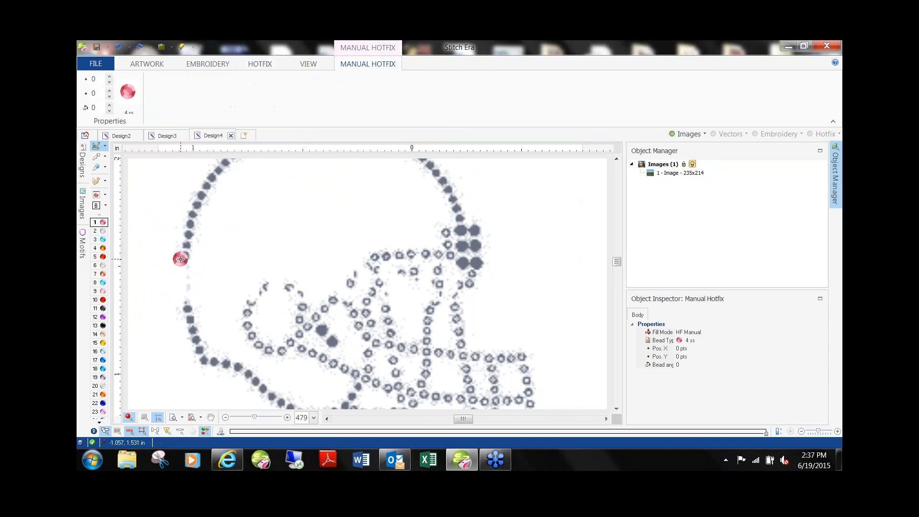
left_click(187, 257)
left_click(188, 240)
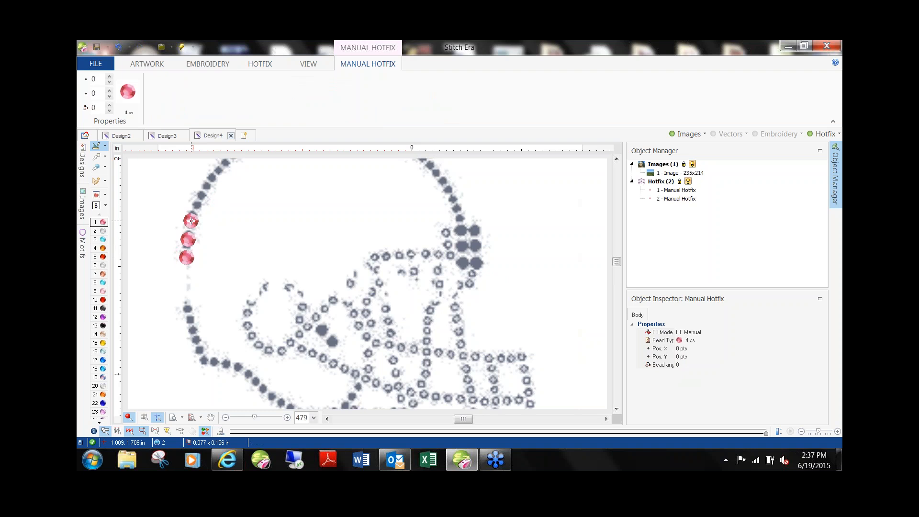
left_click(198, 205)
left_click(208, 190)
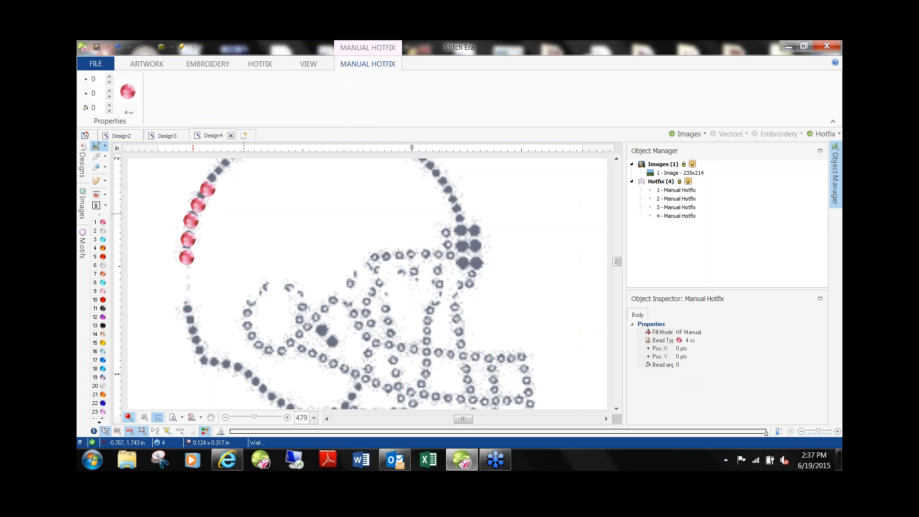
scroll(249, 219, "down", 3)
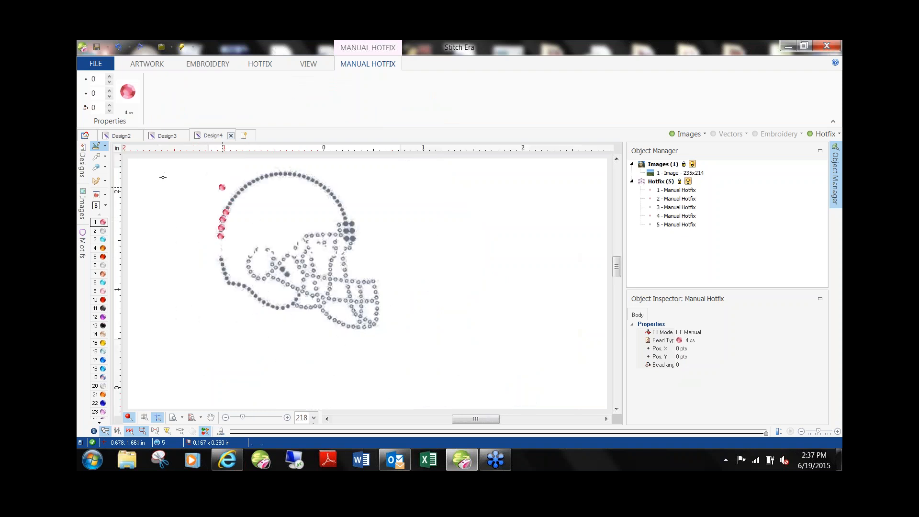
Step: Undo all the manually placed stones so that only the helmet image remains in the design
left_click(271, 197)
key("ctrl+z")
key("ctrl+z")
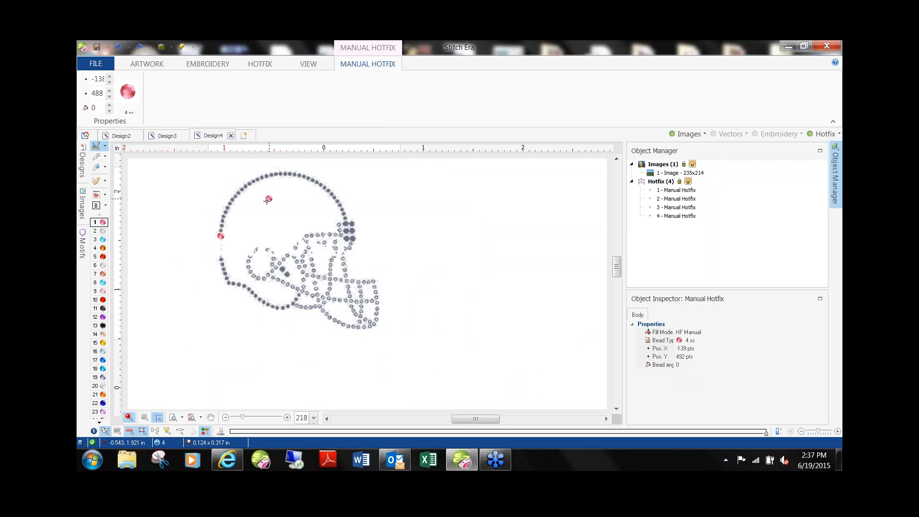
key("ctrl+z")
key("ctrl+z")
key("ctrl+z")
key("ctrl+z")
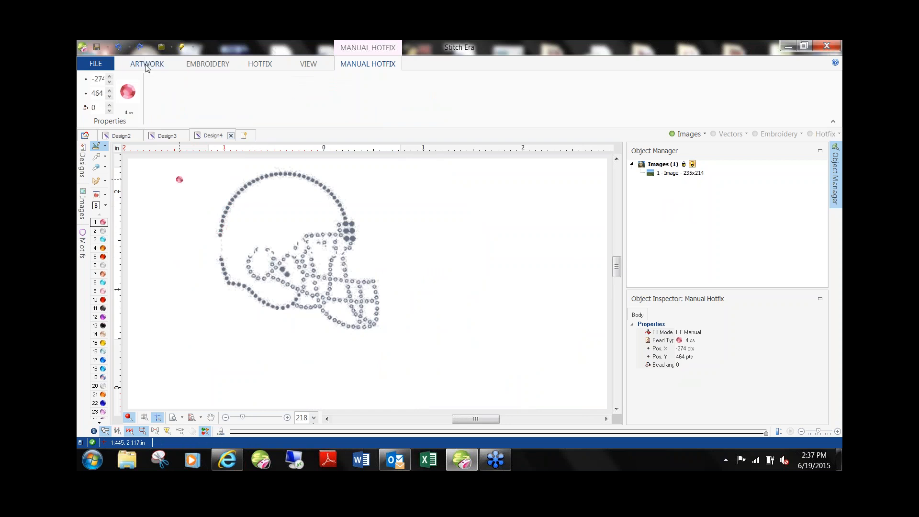
Step: Trace the helmet shell, without the face mask, as a closed red-filled Bezier shape around its dotted outline
left_click(147, 66)
left_click(98, 84)
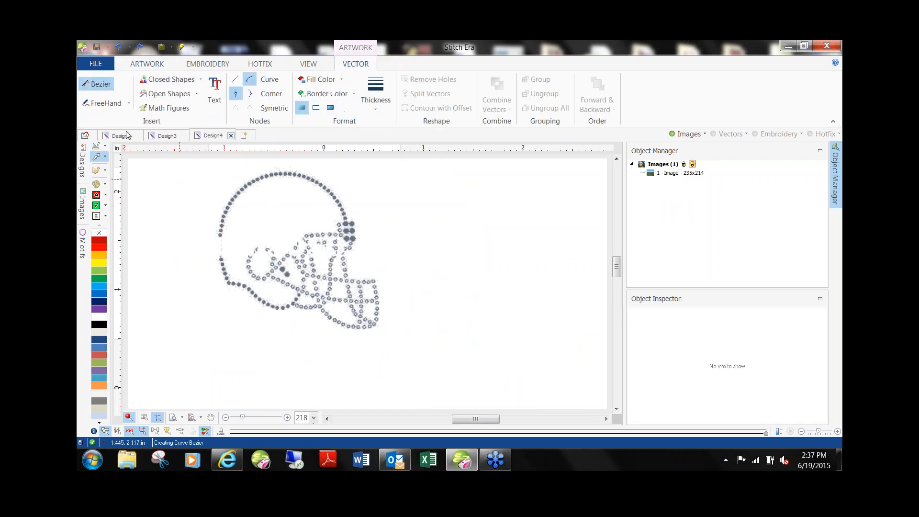
scroll(213, 216, "up", 1)
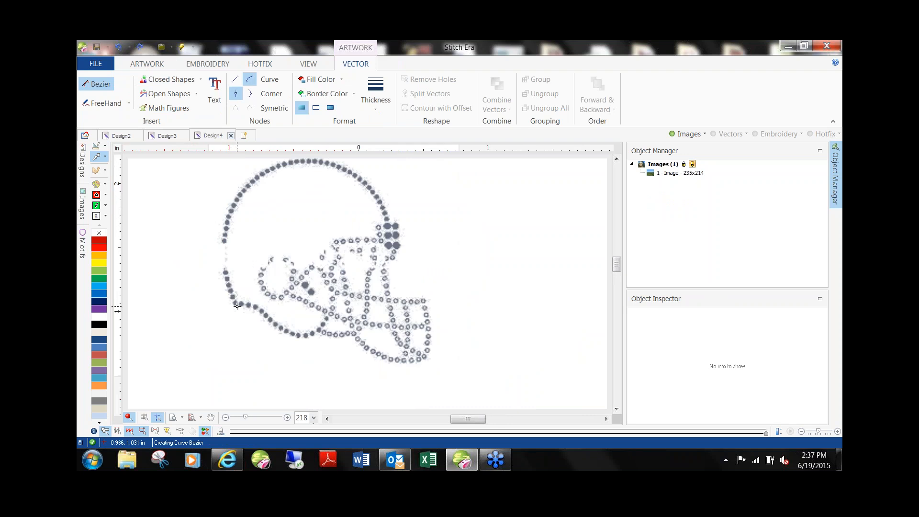
left_click(227, 274)
left_click(247, 186)
left_click(284, 163)
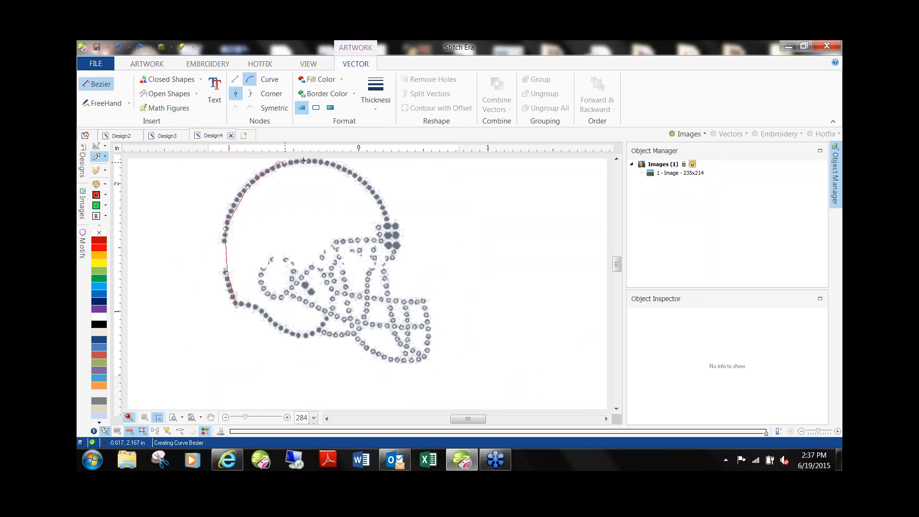
left_click(364, 180)
left_click(356, 238)
left_click(333, 244)
left_click(333, 298)
left_click(321, 329)
left_click(236, 305)
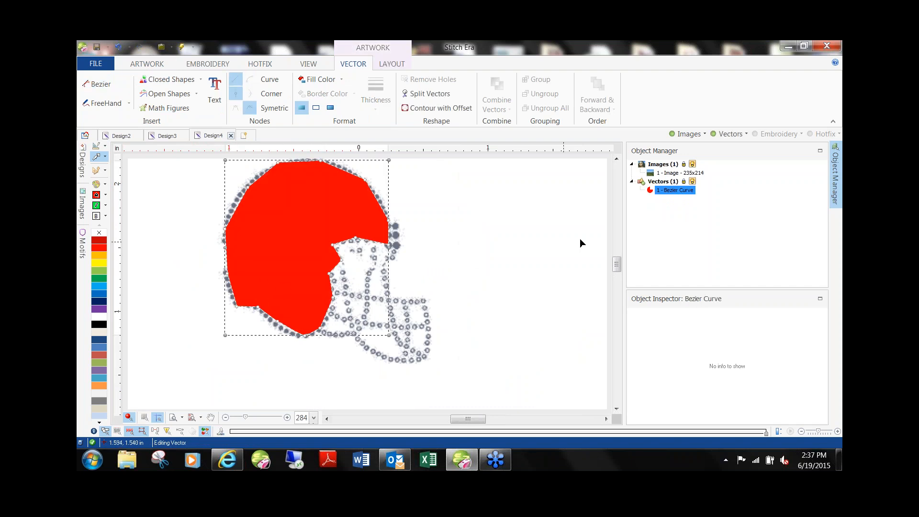
Step: Hide the helmet image and apply HF Uniform Fill to the traced helmet shape
left_click(688, 134)
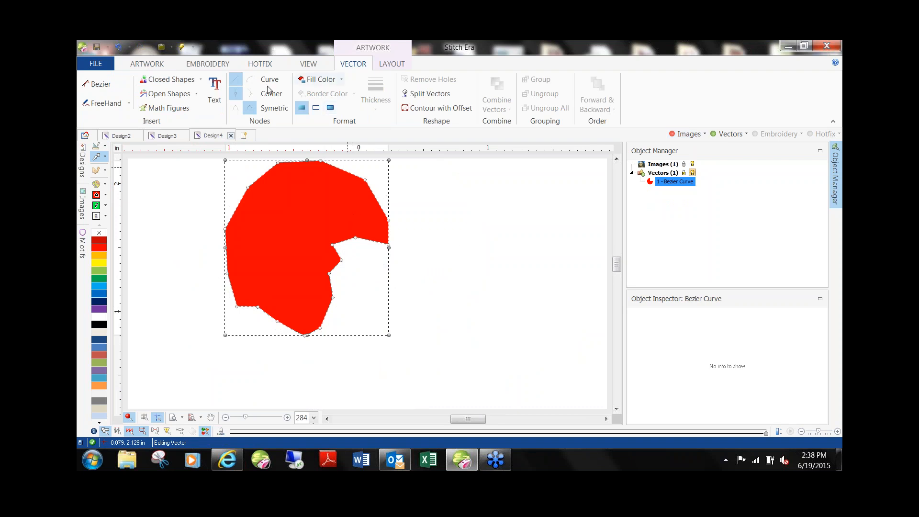
left_click(96, 170)
left_click(144, 92)
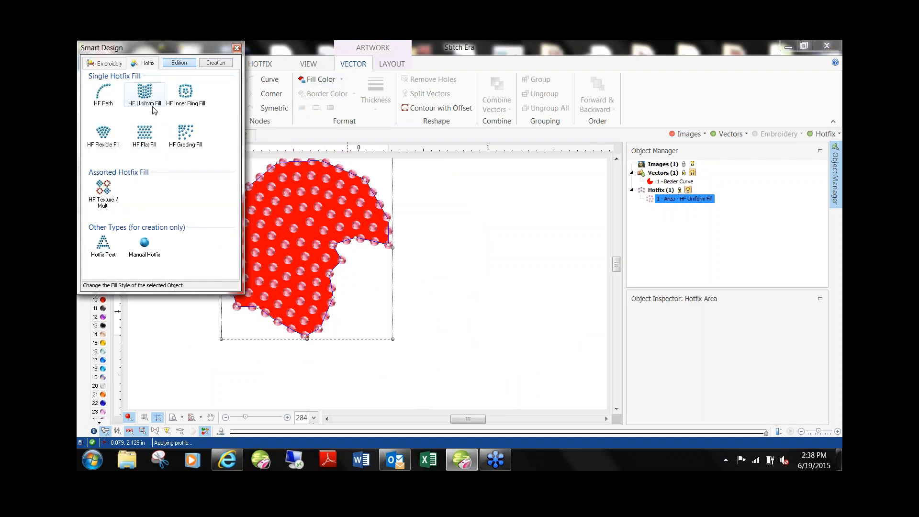
left_click(237, 48)
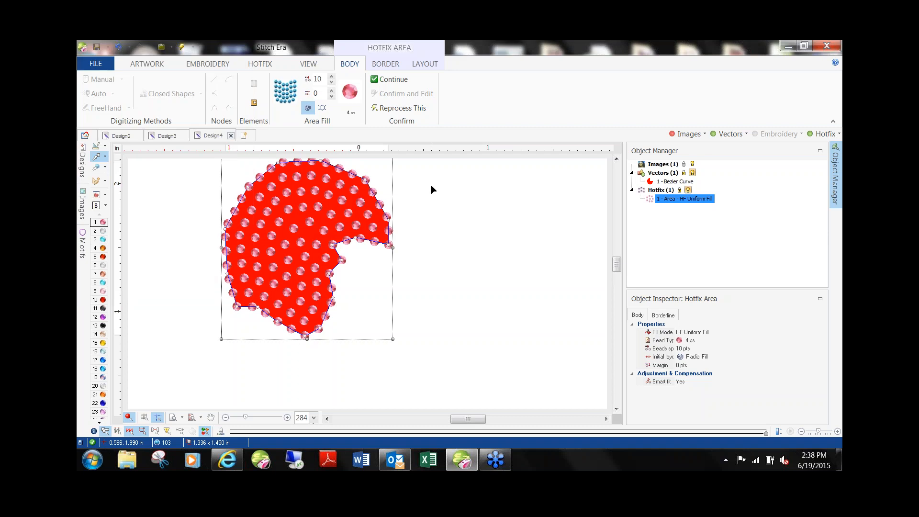
Step: Undo the uniform hotfix fill and the traced helmet shape, and show the image layer again
key("ctrl+z")
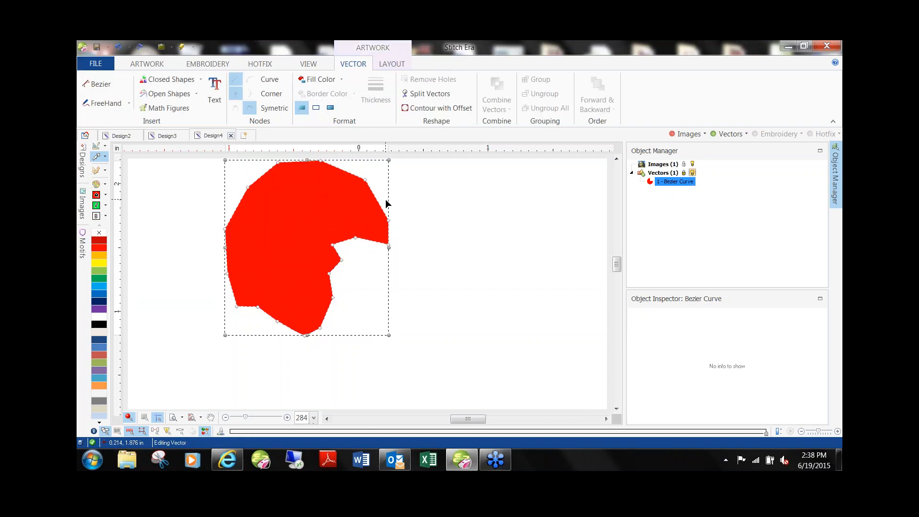
key("ctrl+z")
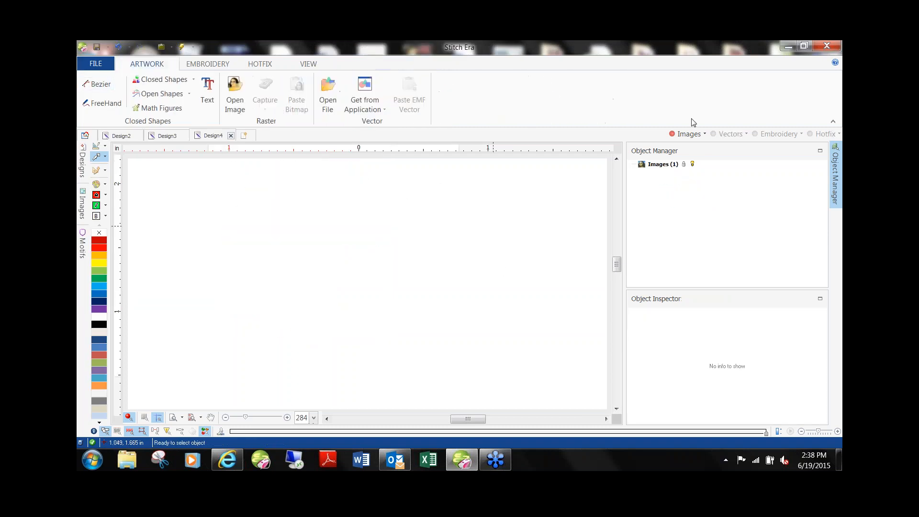
left_click(690, 135)
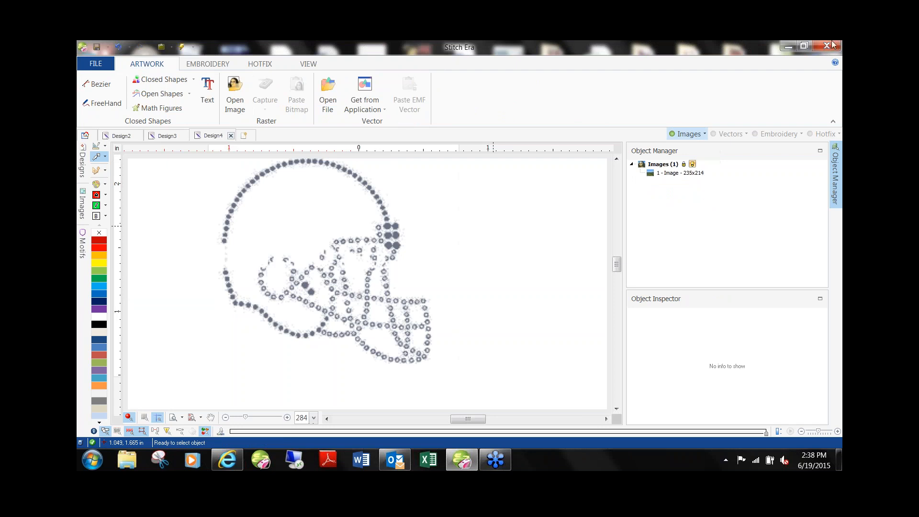
Step: Delete the football helmet image from the design
left_click(286, 194)
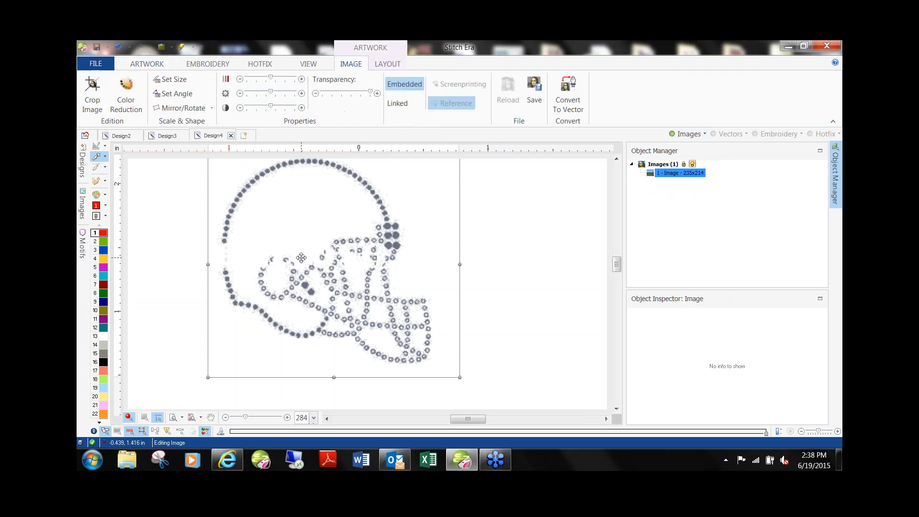
key("Delete")
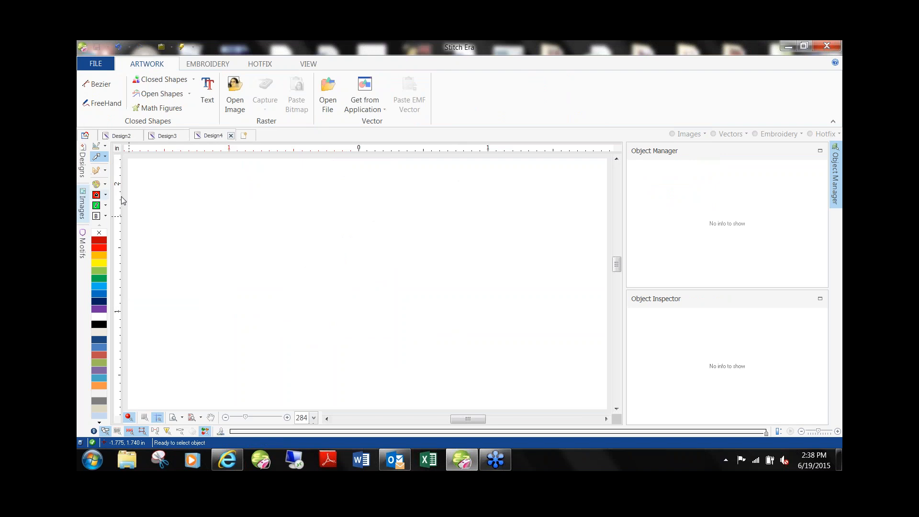
Step: Look through the raster and vector images in the graphics library for usable artwork
left_click(82, 211)
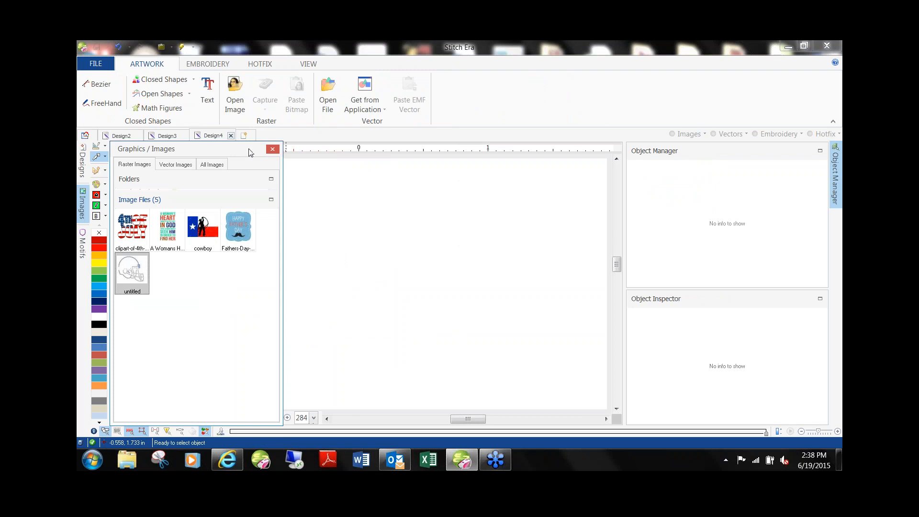
left_click(273, 150)
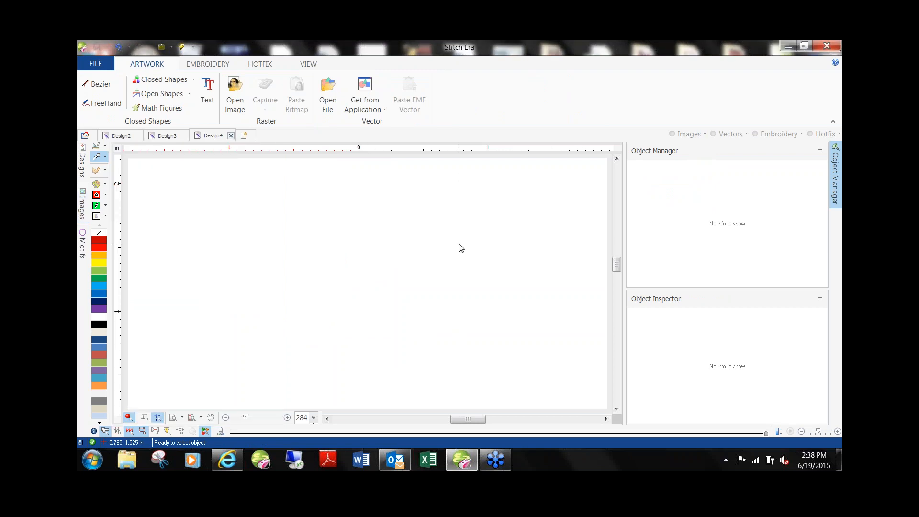
scroll(376, 251, "down", 2)
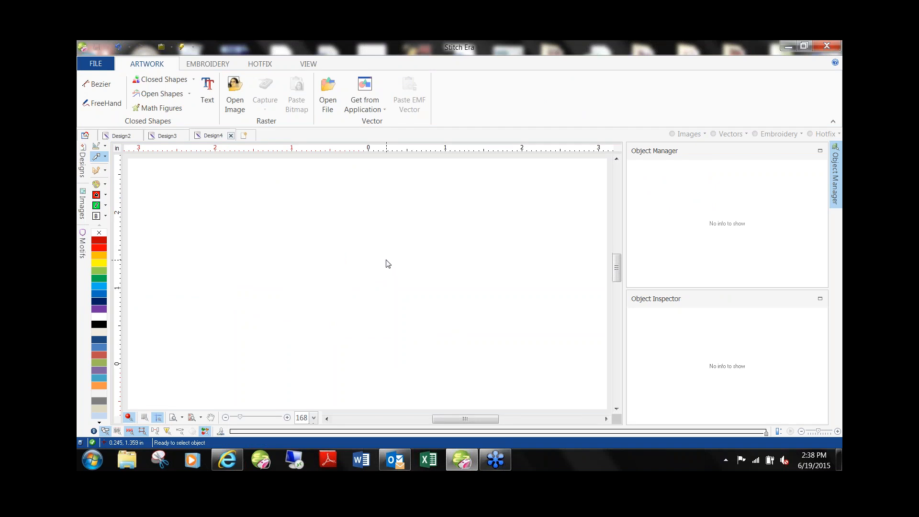
scroll(386, 263, "down", 2)
left_click(82, 204)
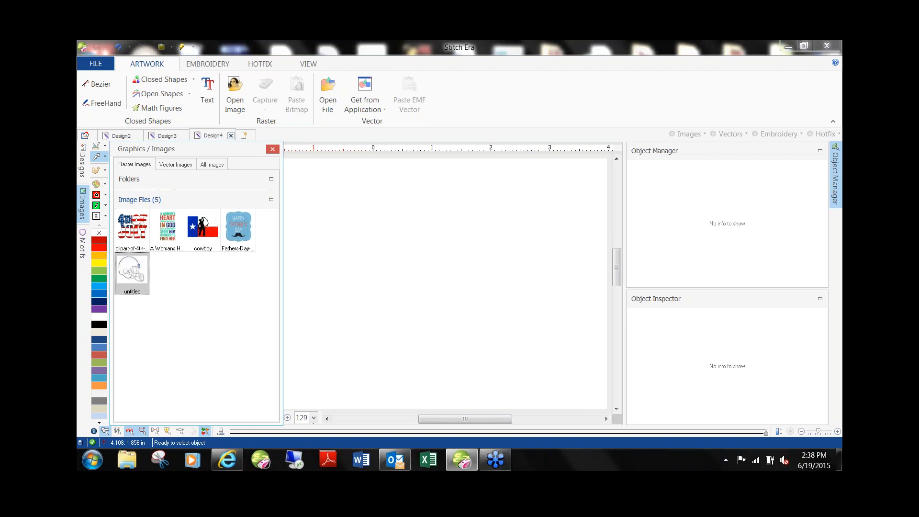
left_click(176, 165)
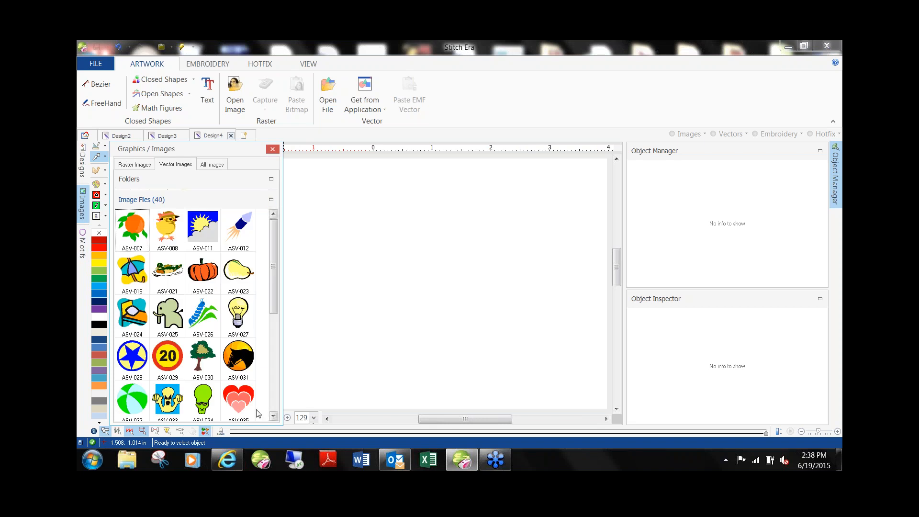
left_click(272, 149)
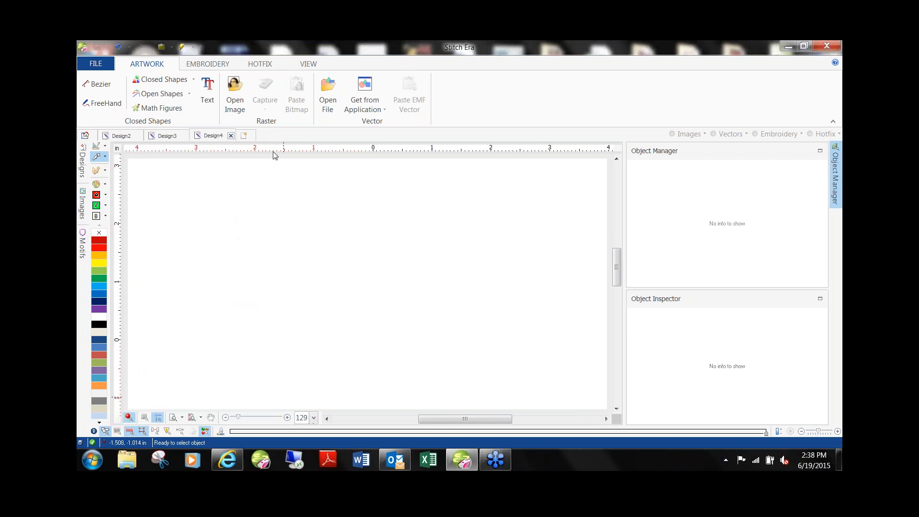
Step: Add the vector text COLDESI in bold Berlin Sans FB Demi at 2.250 in and move it up and to the left
left_click(208, 90)
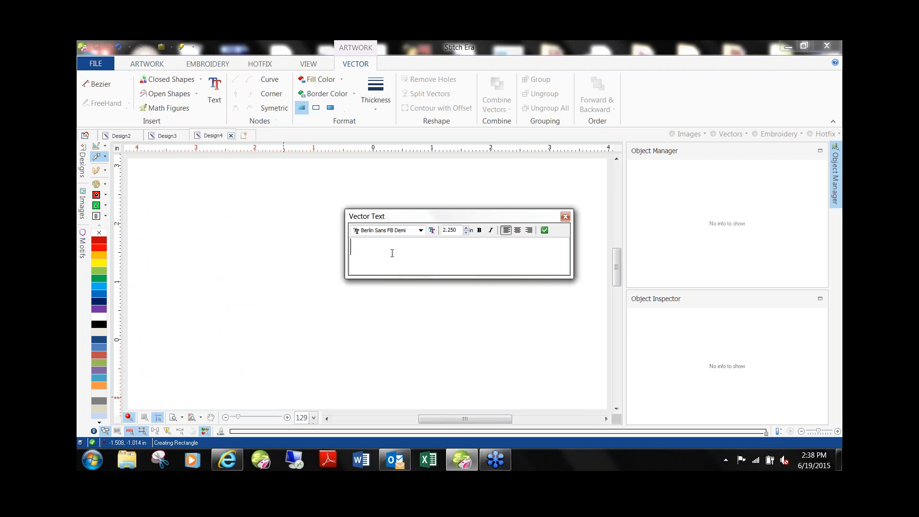
type("COLDESI")
key("ctrl+a")
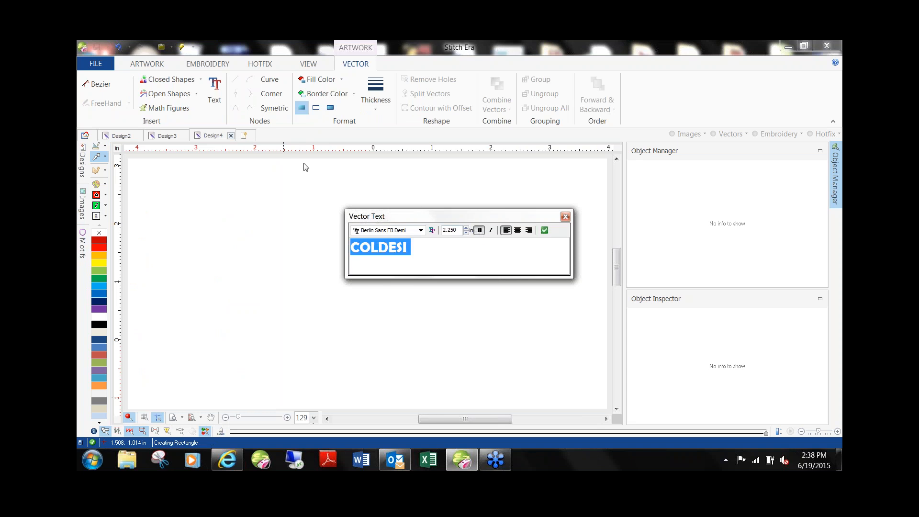
left_click(545, 231)
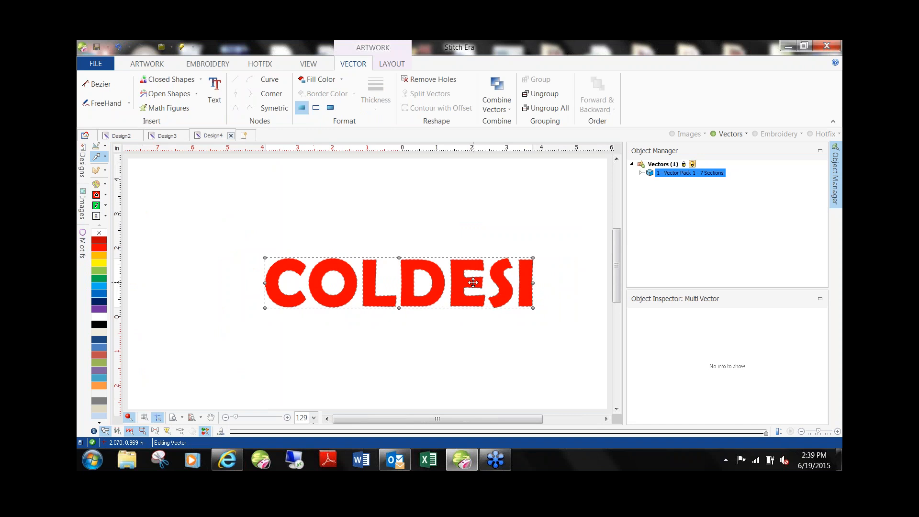
left_click_drag(447, 257, 415, 215)
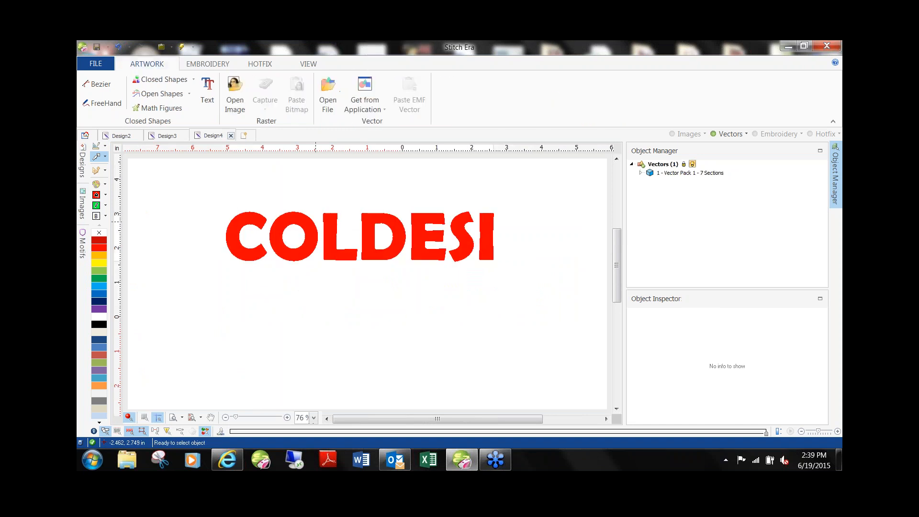
left_click(314, 230)
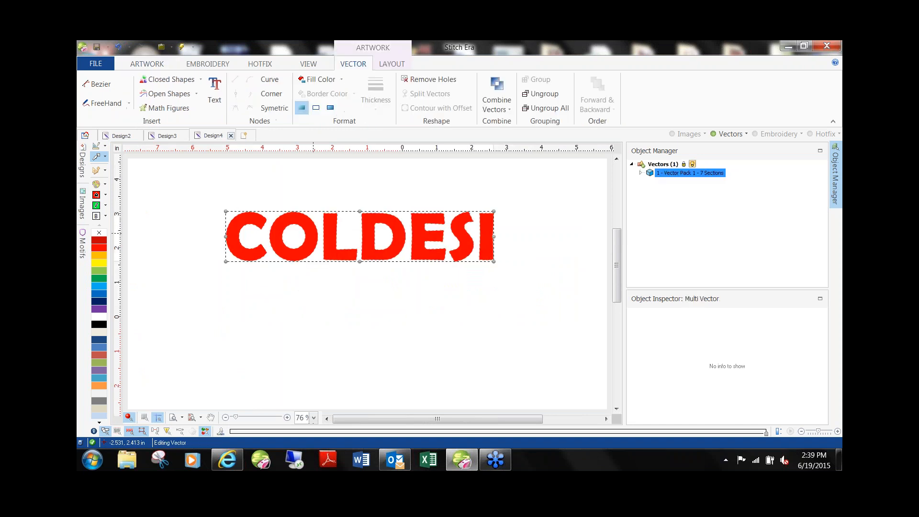
Step: Insert the balloon picture ASR-013 from the Raster folder of ERA Images below the COLDESI text
left_click(82, 203)
left_click(135, 165)
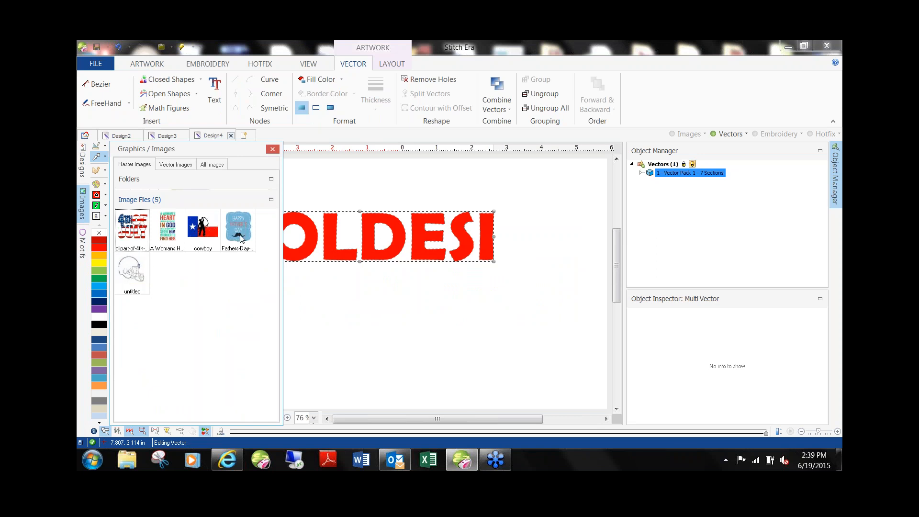
left_click(271, 178)
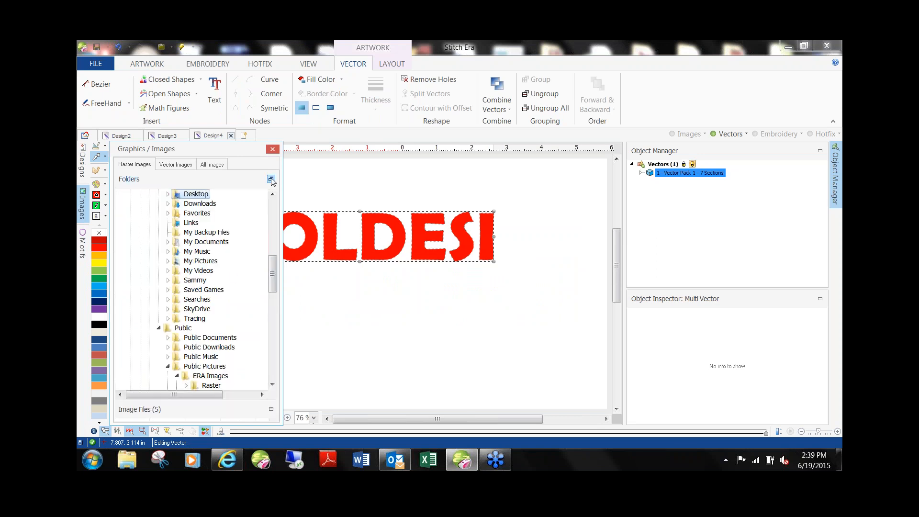
left_click(210, 385)
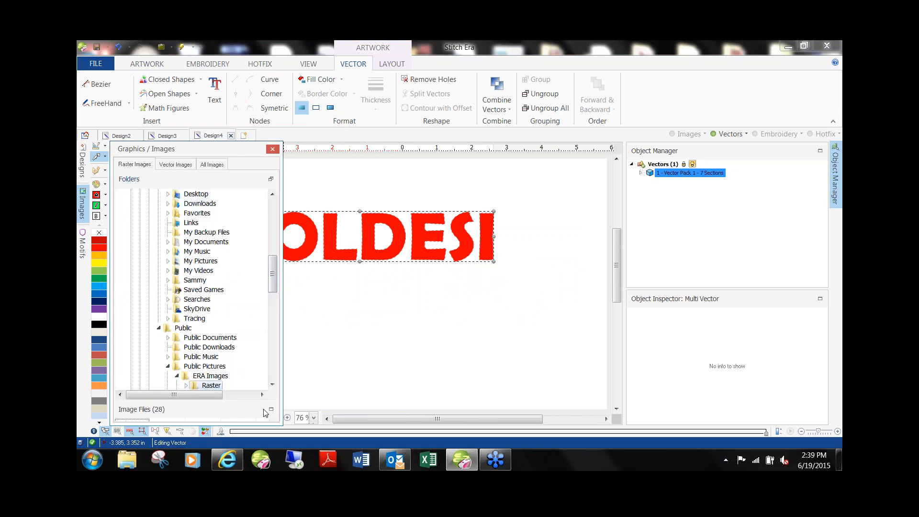
left_click(272, 410)
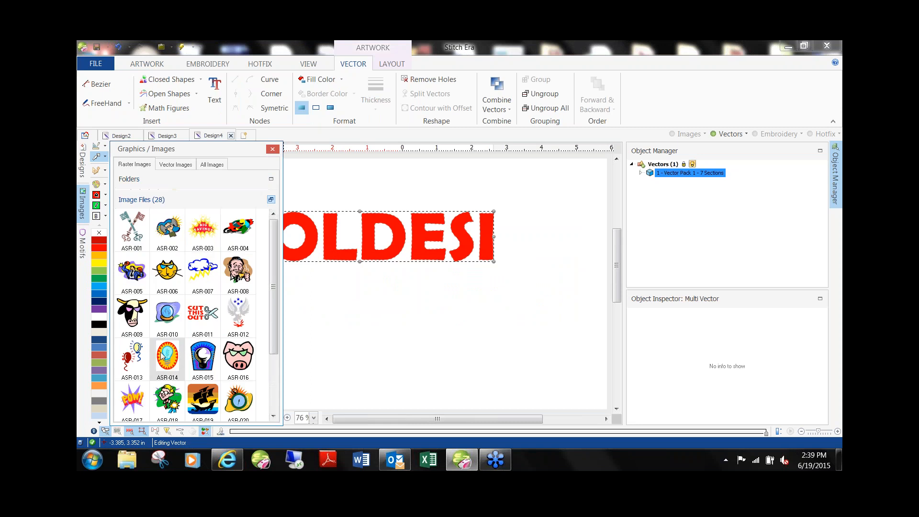
left_click_drag(130, 359, 441, 366)
left_click_drag(433, 332, 433, 332)
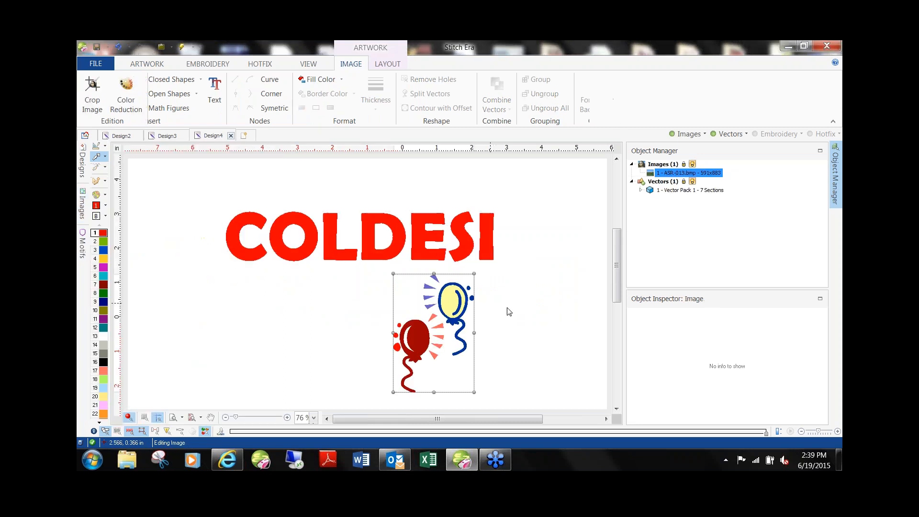
Step: Enlarge the balloon image to about 3.3 in wide and move it just past the final I of COLDESI
left_click_drag(423, 366, 431, 391)
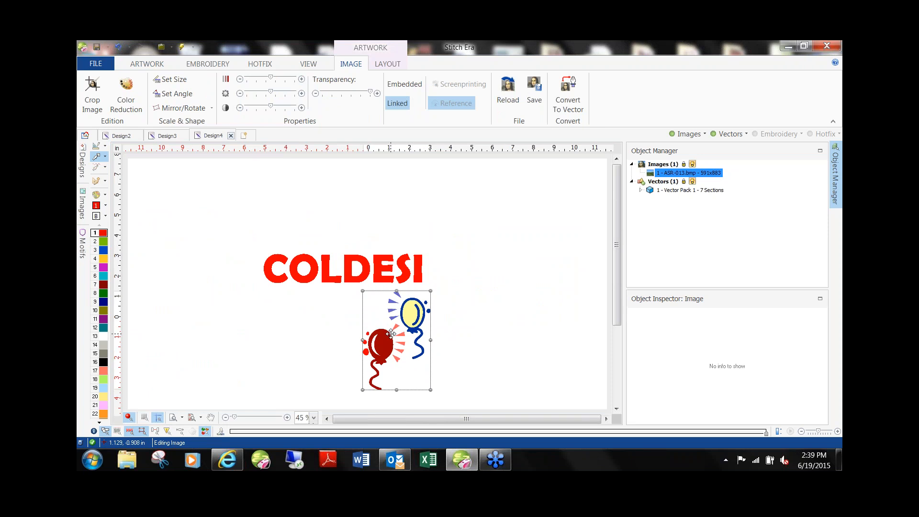
left_click_drag(394, 339, 465, 273)
Step: Set the workspace background color to black and enlarge the balloon image to about 3.7 in wide
left_click(96, 216)
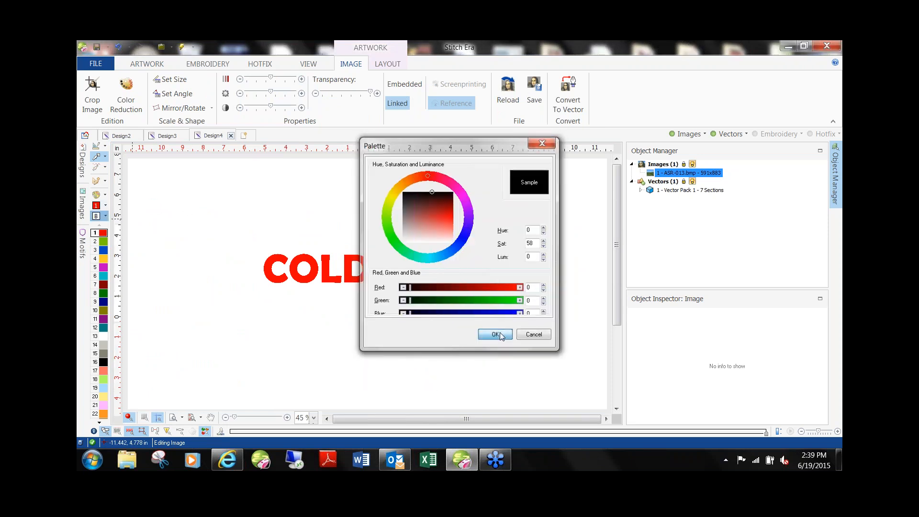
left_click(496, 335)
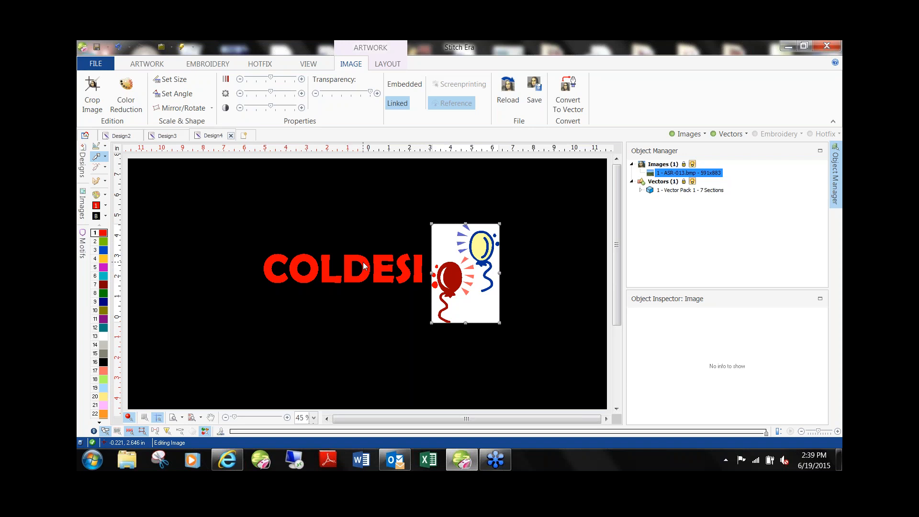
scroll(453, 268, "up", 2)
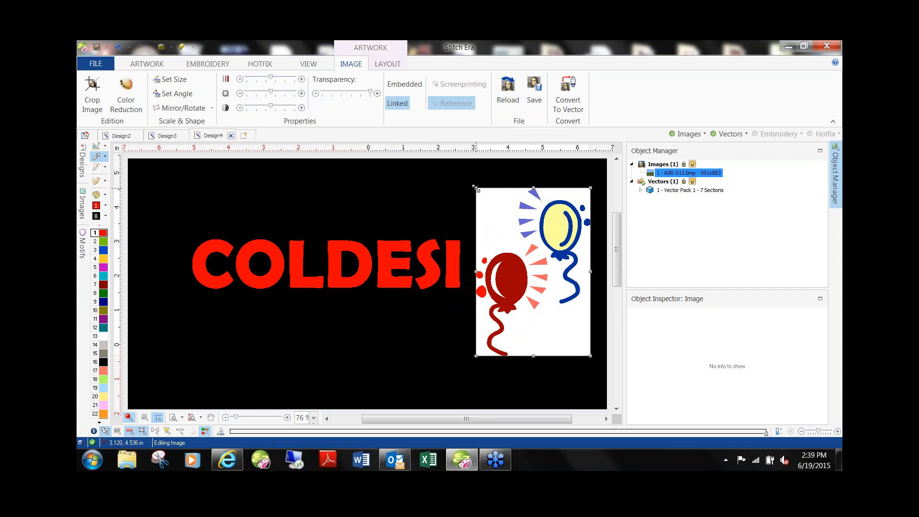
left_click_drag(476, 188, 462, 170)
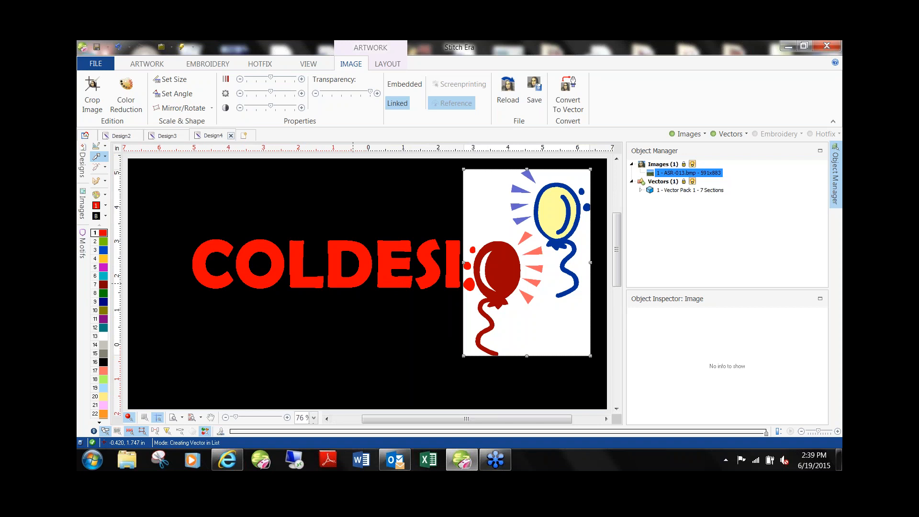
Step: Move the COLDESI text about 0.5 in left, away from the balloon image, and ungroup it into separate letters
left_click_drag(371, 283, 352, 282)
left_click(379, 317)
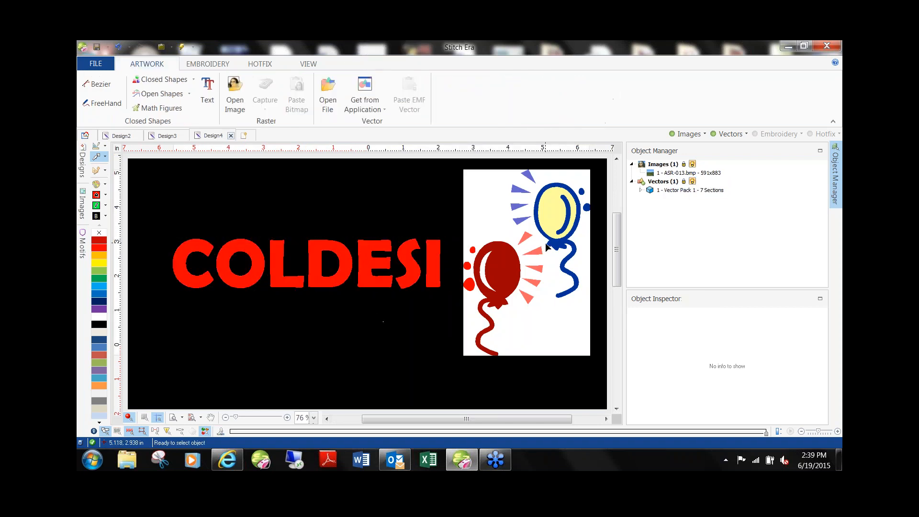
left_click(479, 318)
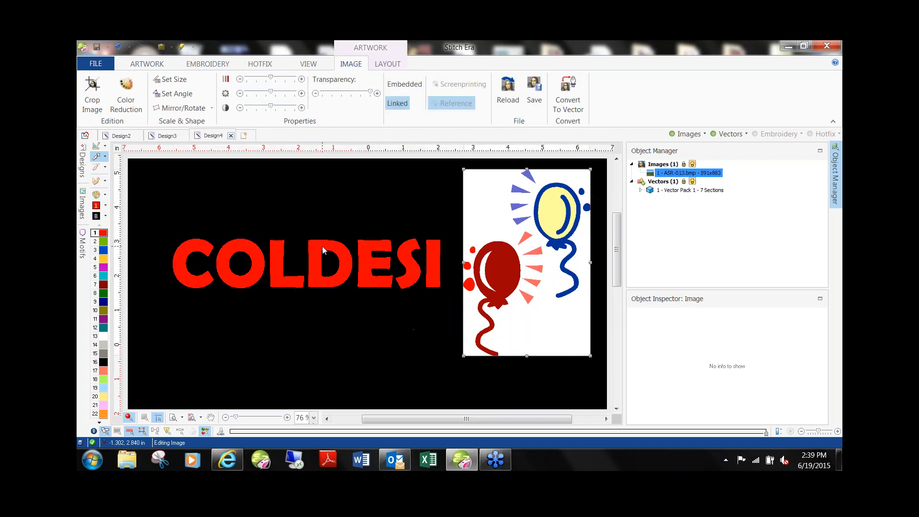
left_click(239, 257)
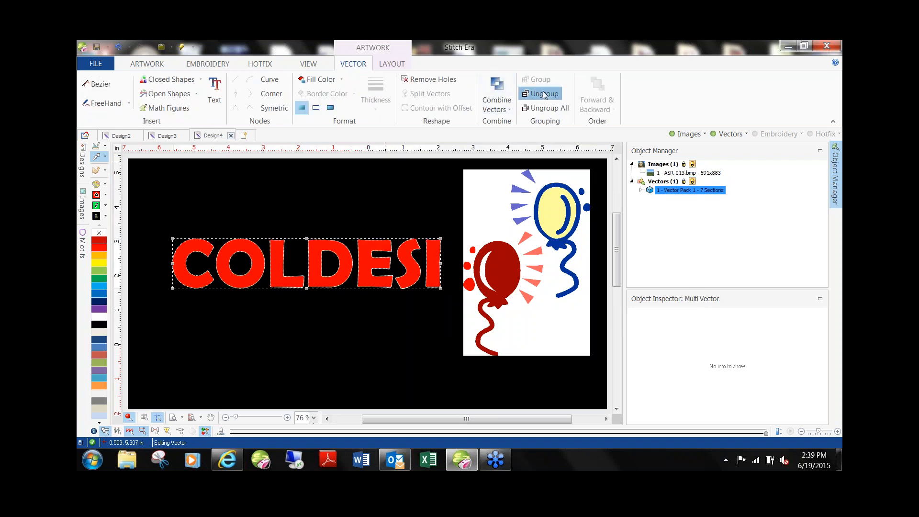
left_click(539, 94)
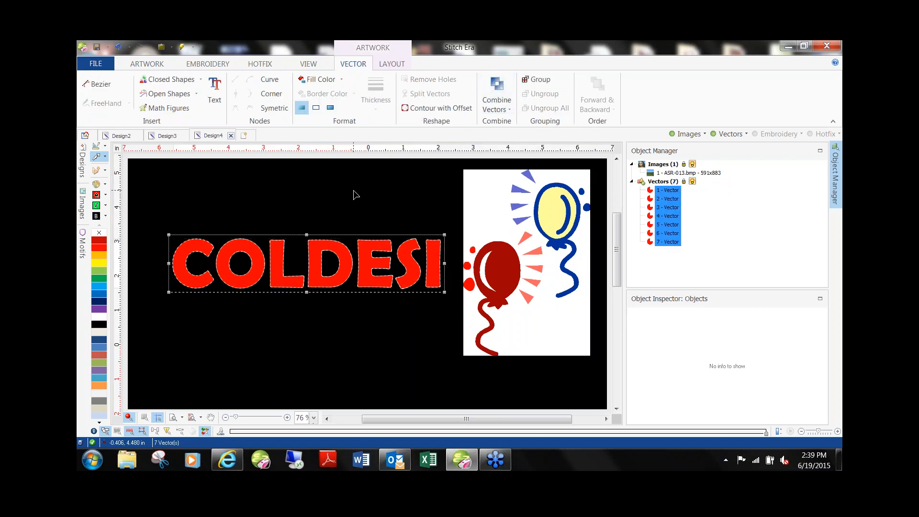
Step: Create HF Uniform Fill hotfix areas from all seven ungrouped COLDESI letters
left_click(97, 172)
left_click(144, 93)
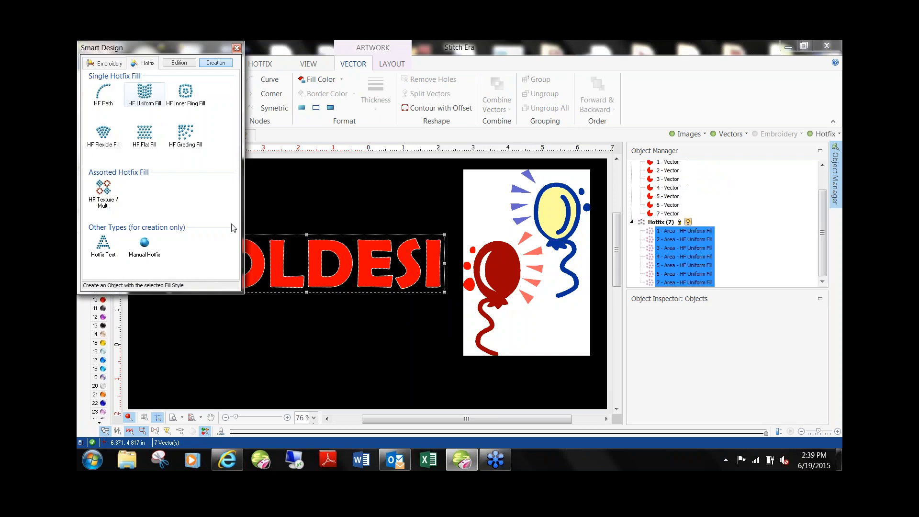
left_click(282, 216)
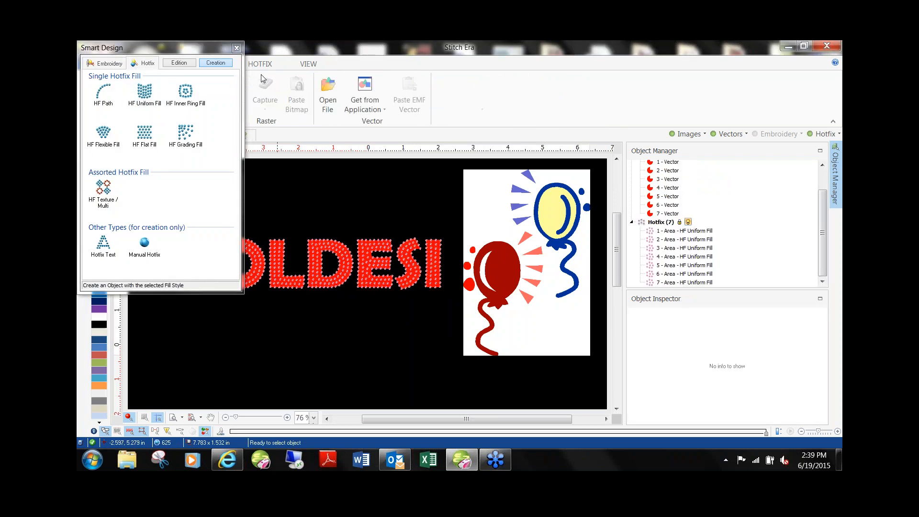
left_click(237, 48)
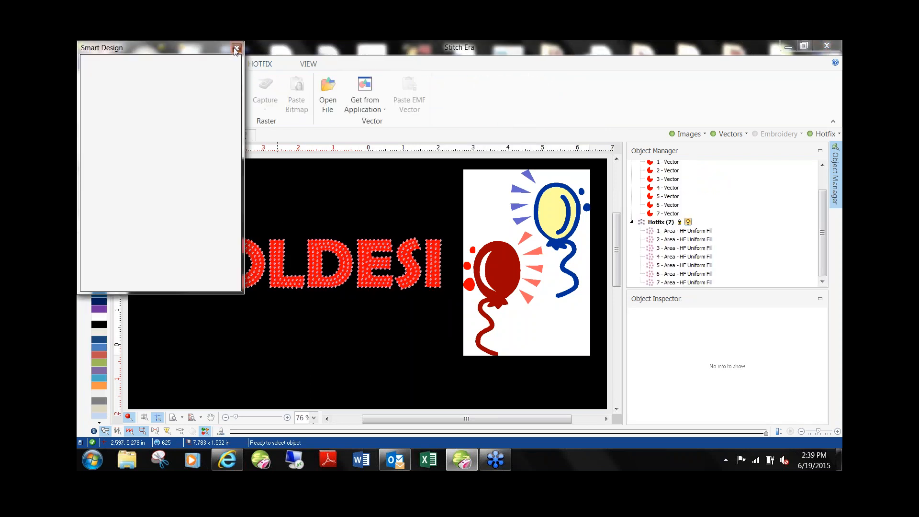
left_click(731, 134)
left_click(731, 134)
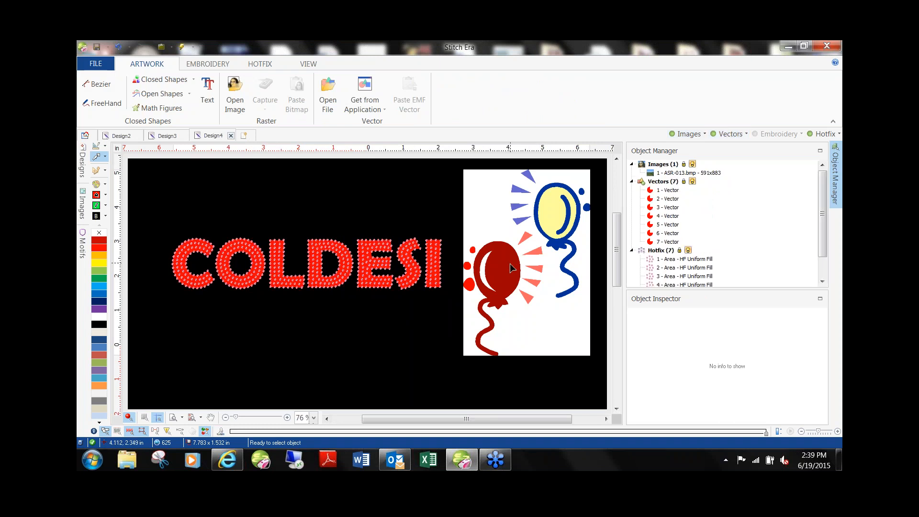
Step: Trace the red balloon and the yellow balloon interior in the image as HF Uniform Fill areas using Auto Complete
left_click(473, 263)
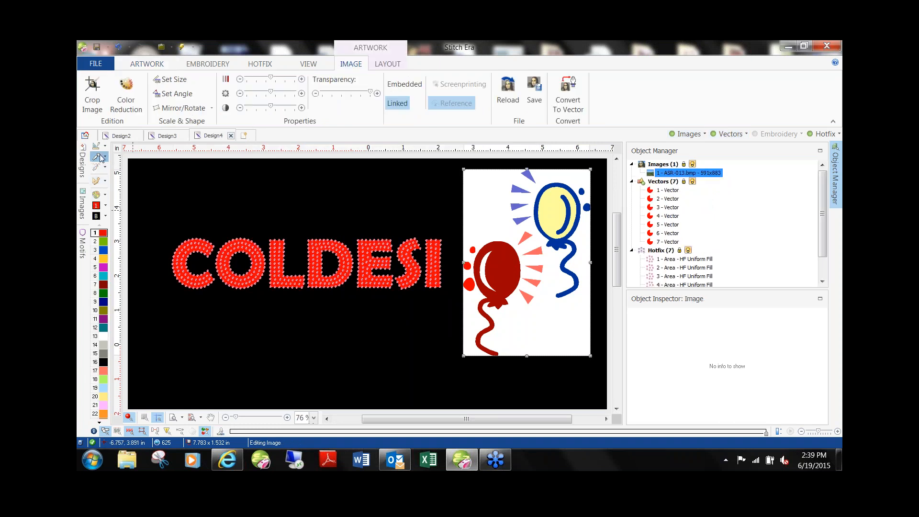
left_click(434, 261)
left_click(520, 215)
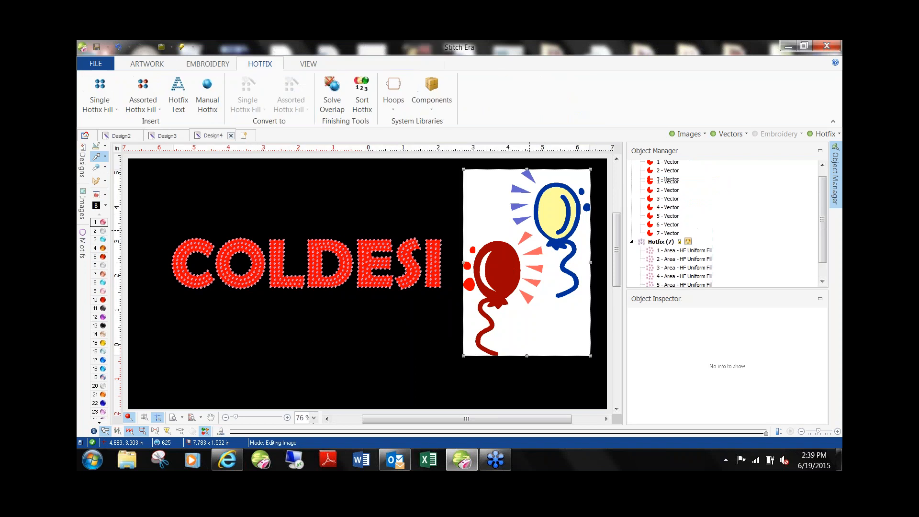
left_click(97, 181)
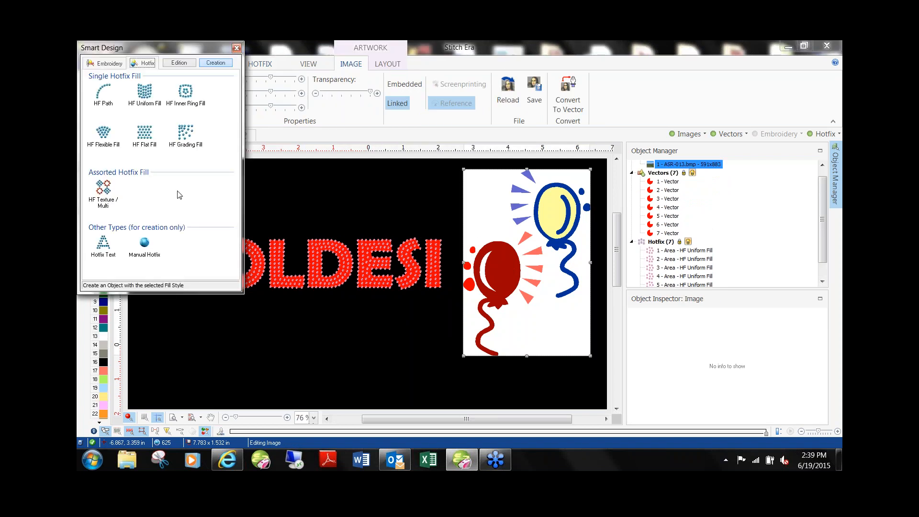
left_click(146, 98)
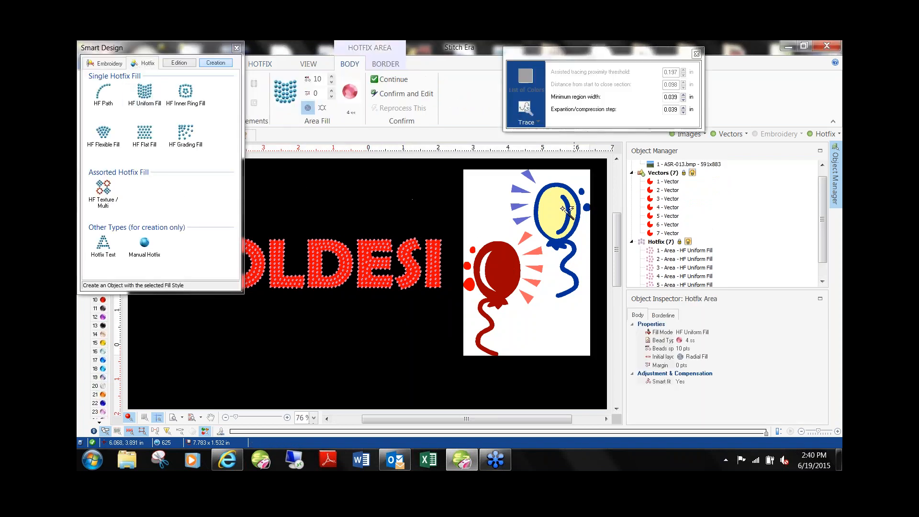
left_click(237, 48)
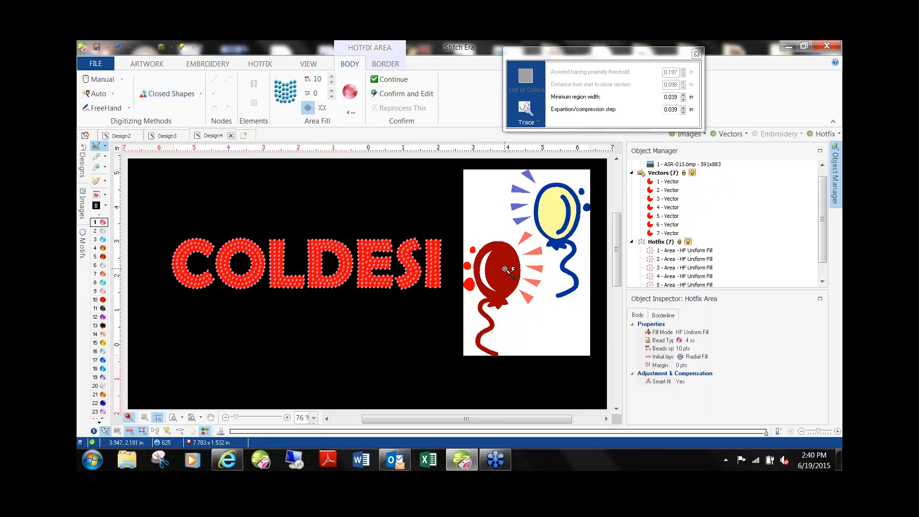
left_click(98, 94)
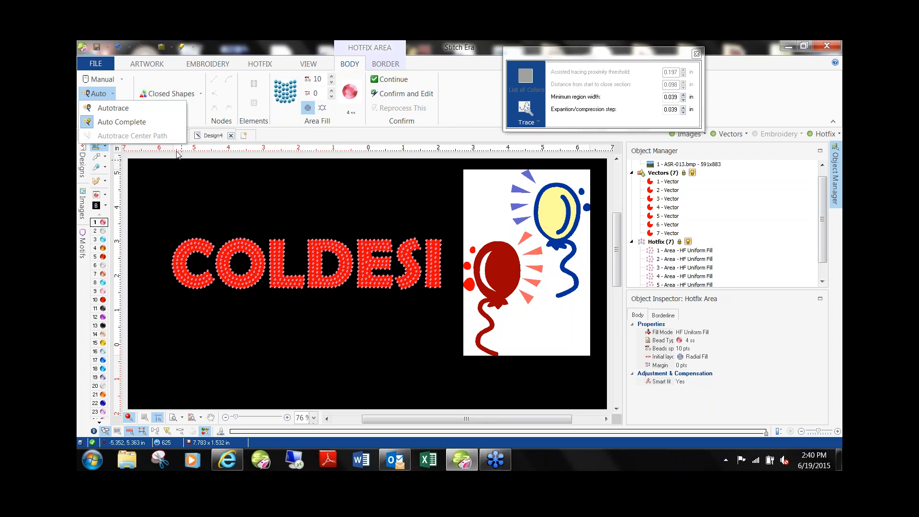
left_click(145, 122)
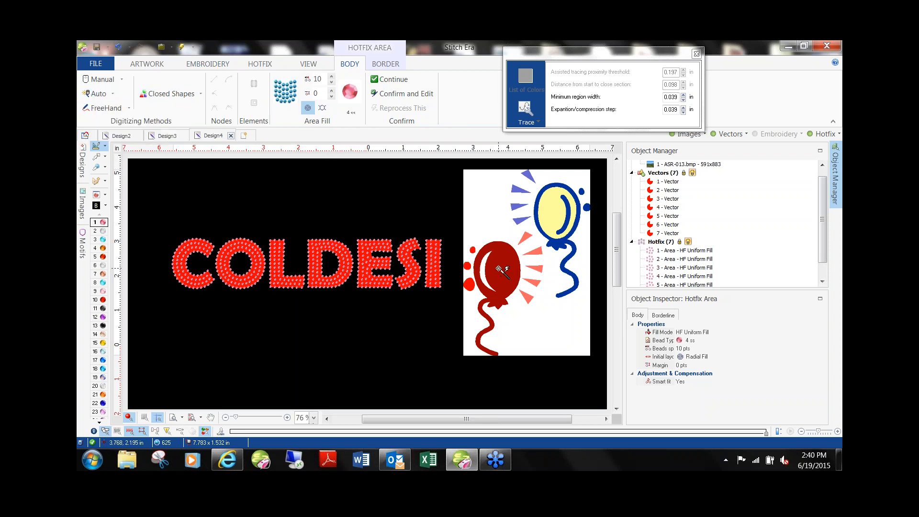
left_click(515, 294)
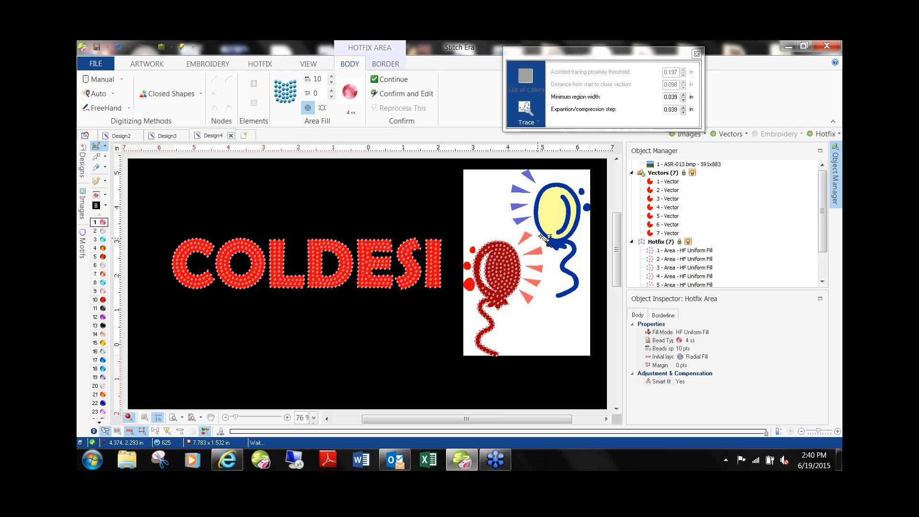
left_click(556, 215)
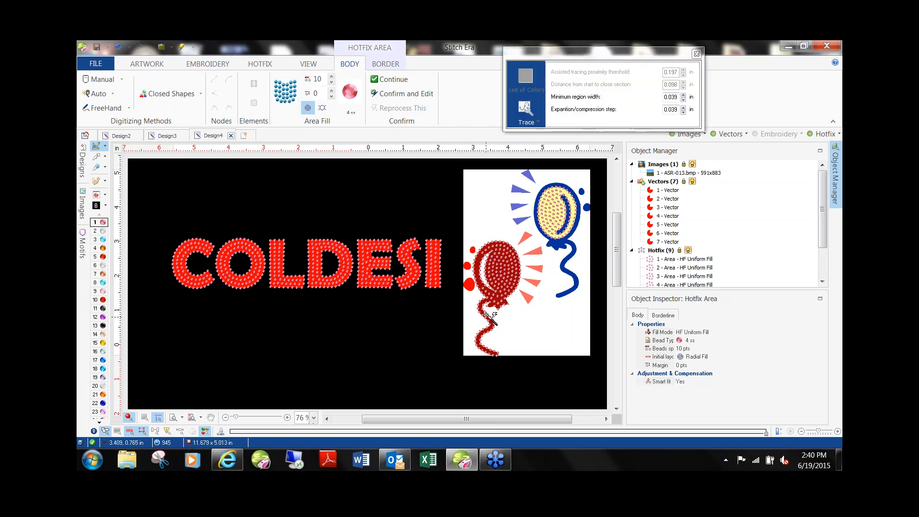
Step: Auto-trace the blue balloon outline with its string and the salmon rays as HF Uniform Fill areas, and finish creating fills
scroll(546, 276, "up", 3)
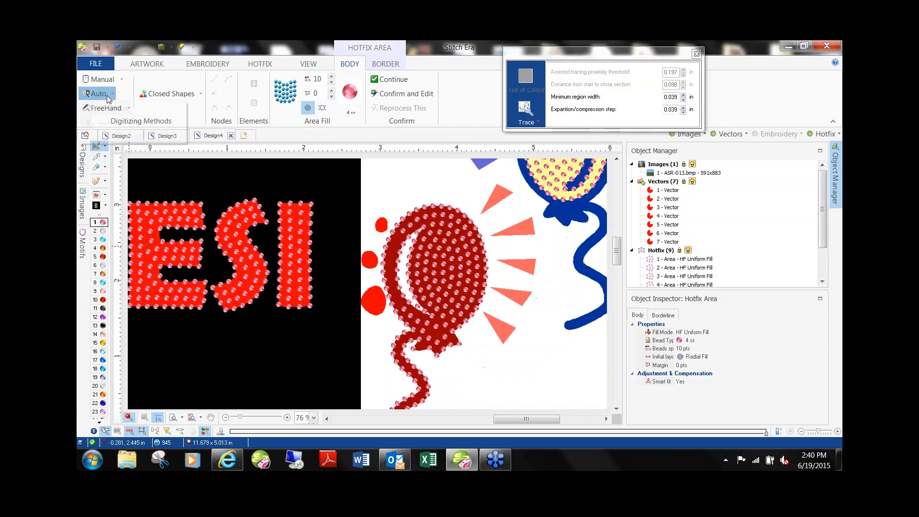
left_click(99, 93)
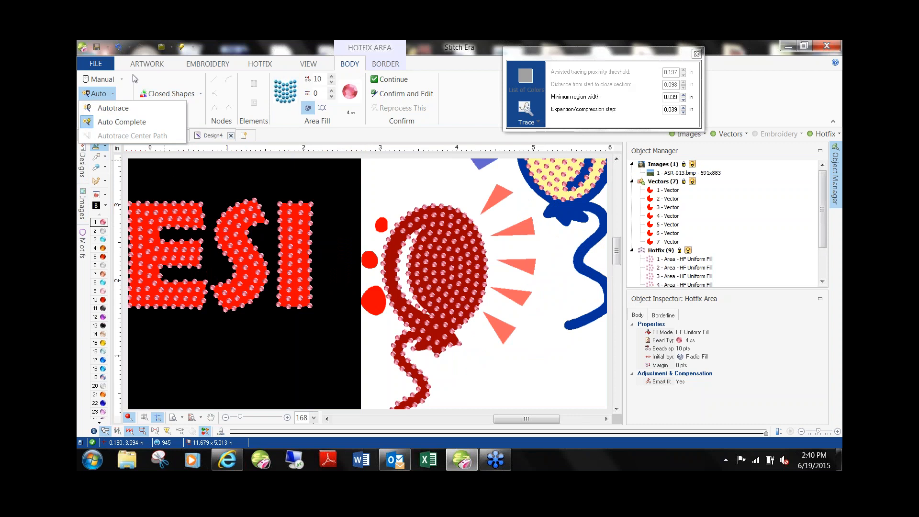
left_click(580, 247)
left_click(596, 225)
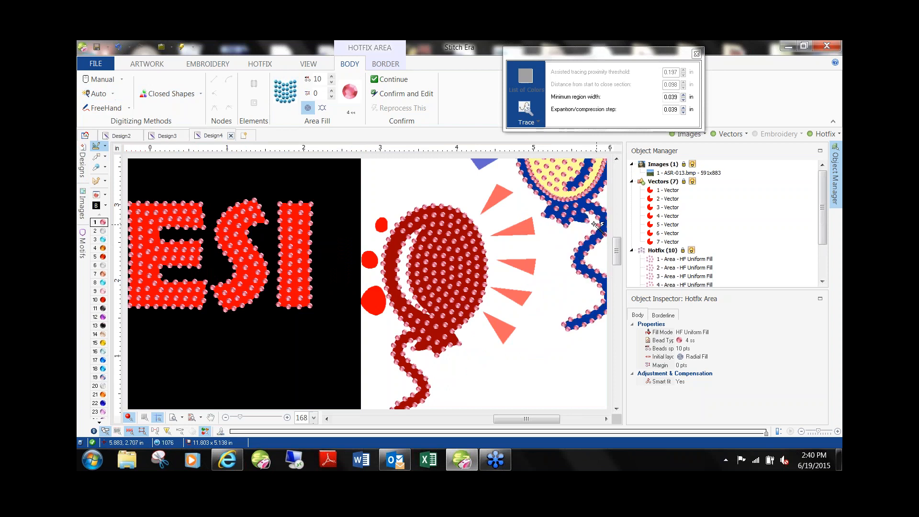
left_click(533, 228)
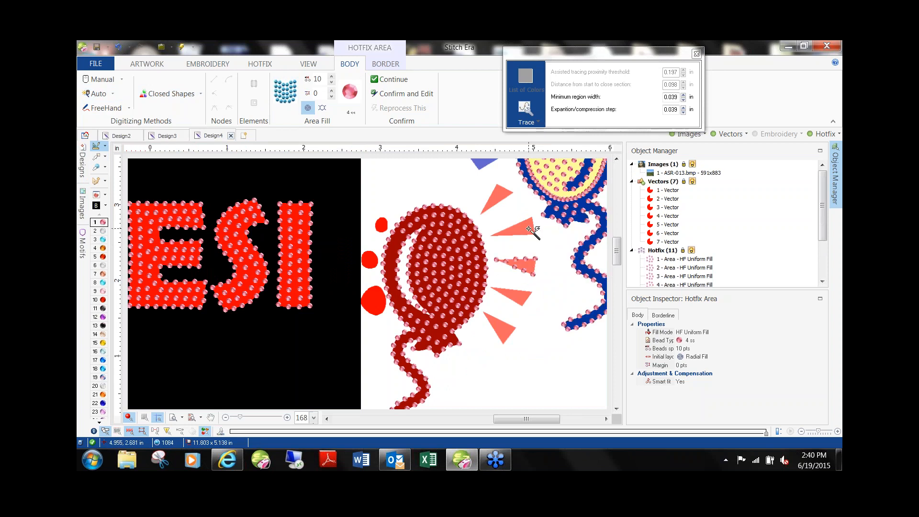
left_click(521, 298)
scroll(493, 306, "down", 1)
scroll(493, 306, "down", 5)
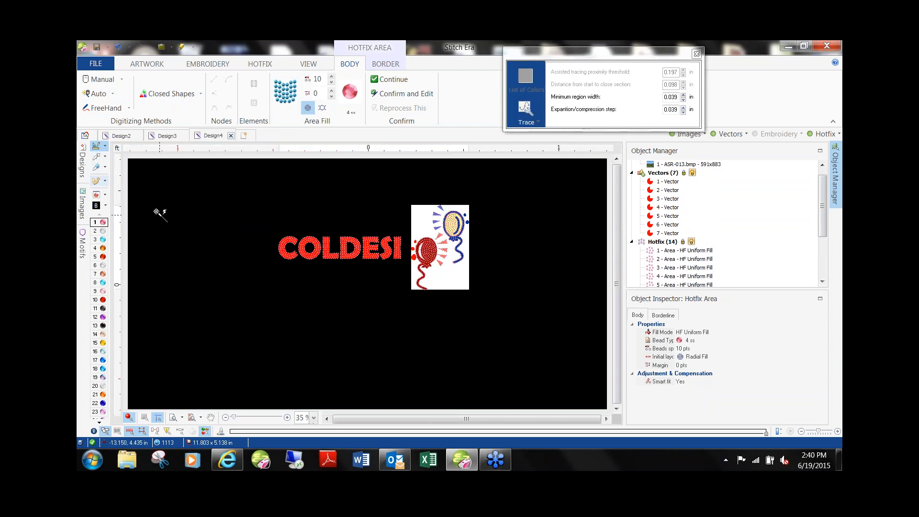
left_click(96, 146)
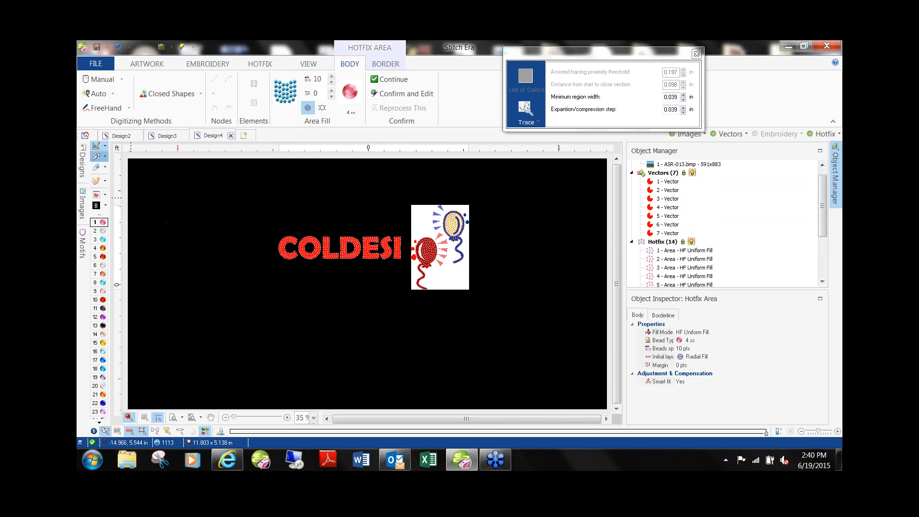
left_click(521, 283)
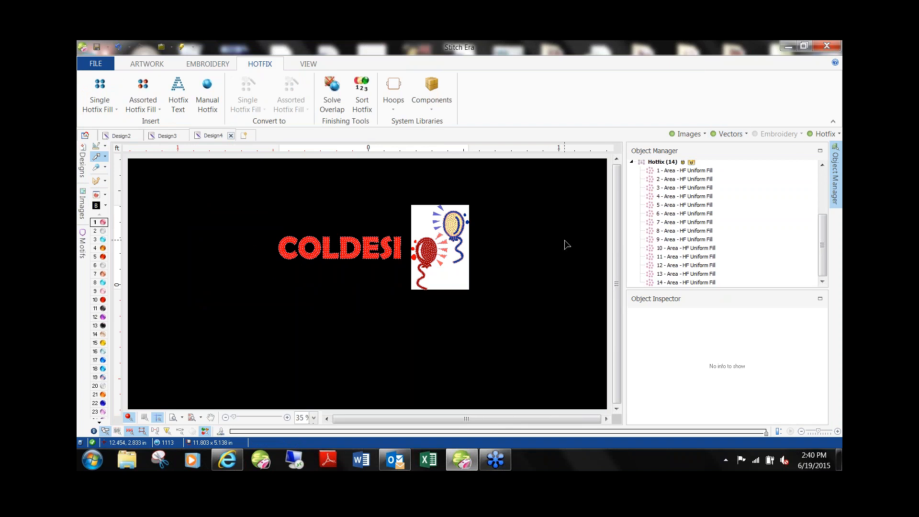
Step: Delete the hotfix fills of the red balloon, the yellow balloon interior and the blue balloon outline
left_click_drag(407, 190, 503, 319)
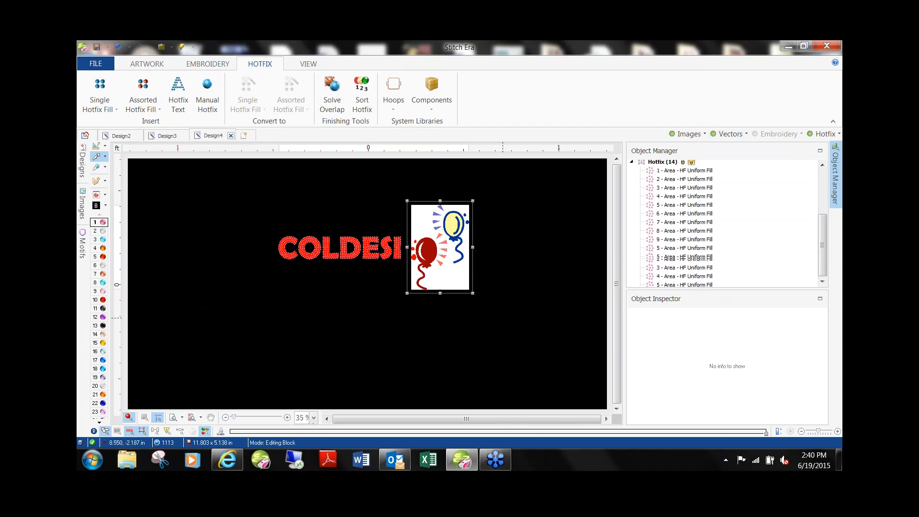
left_click(456, 268)
left_click(437, 249)
key("Delete")
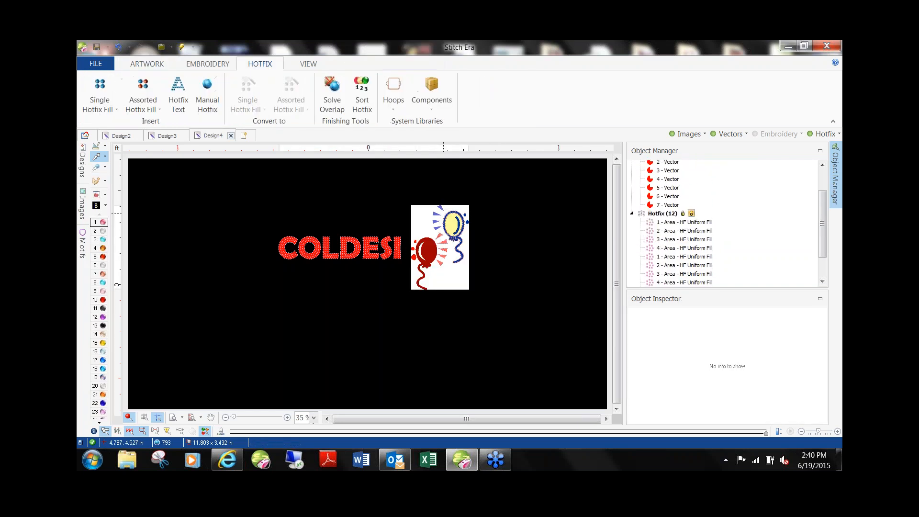
left_click(444, 215)
key("Delete")
Step: Delete the hotfix fills of the salmon rays around the red balloon
left_click(440, 247)
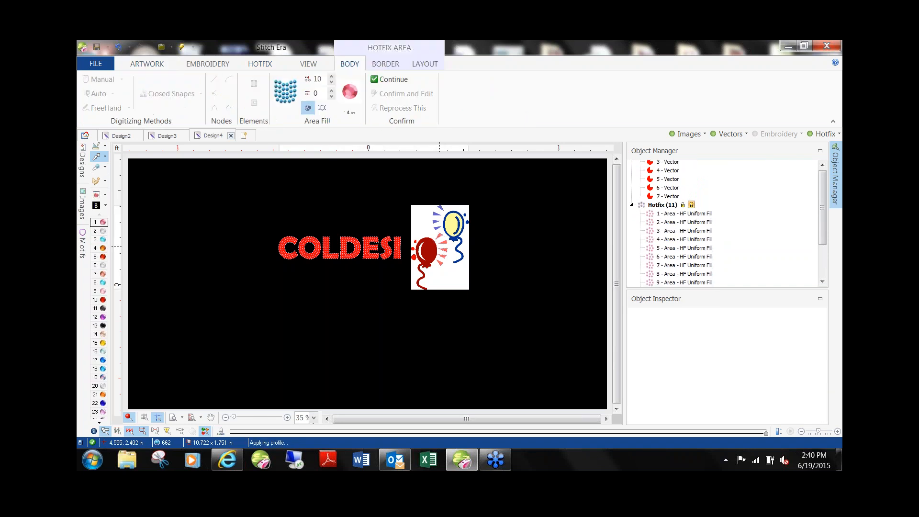
left_click(439, 236)
key("Delete")
left_click(444, 249)
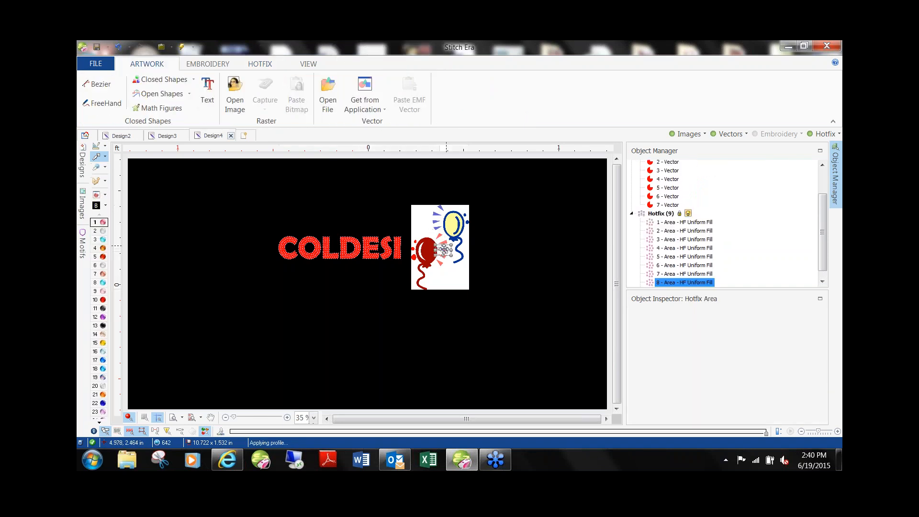
scroll(444, 256, "up", 5)
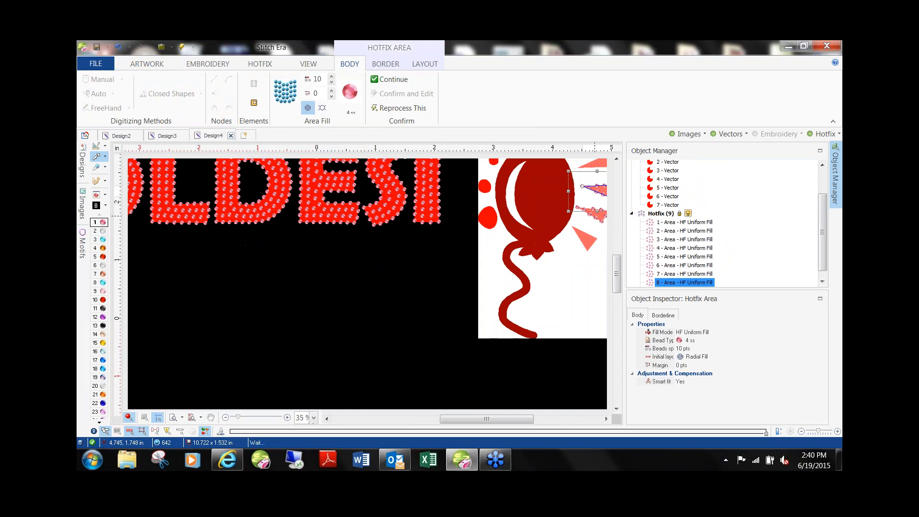
key("Delete")
left_click(595, 216)
scroll(595, 216, "down", 4)
key("Delete")
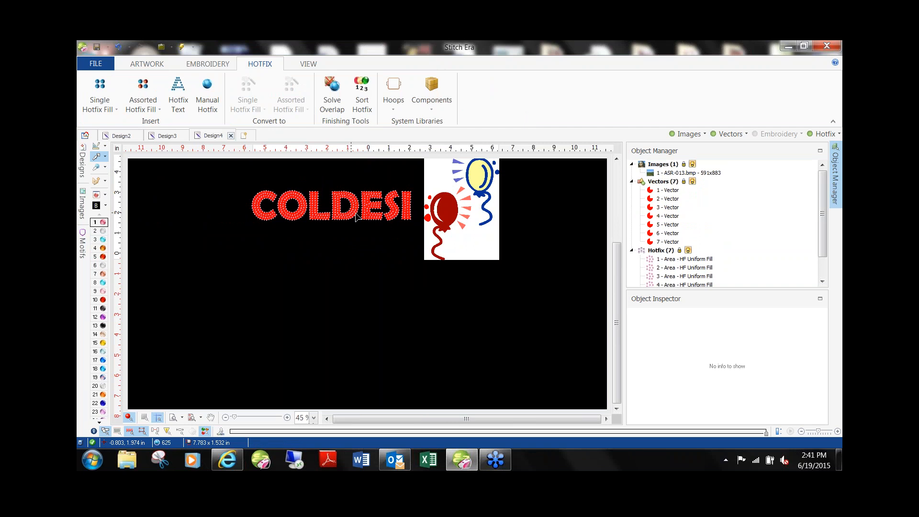
Step: Delete the hotfix fills of all the COLDESI letters and the balloon image, keeping only the vector letters
left_click(264, 208)
key("Delete")
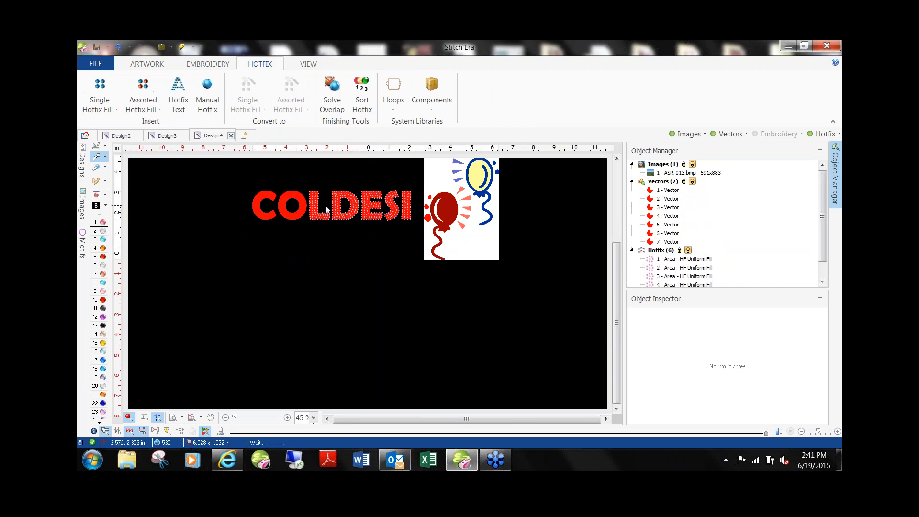
left_click(317, 208)
key("Delete")
left_click(345, 206)
key("Delete")
left_click(370, 206)
key("Delete")
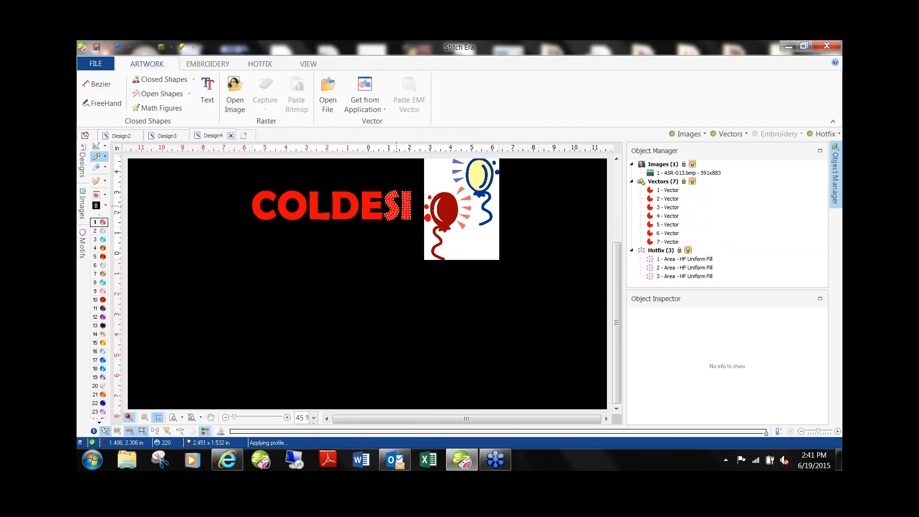
left_click(393, 206)
key("Delete")
left_click(485, 214)
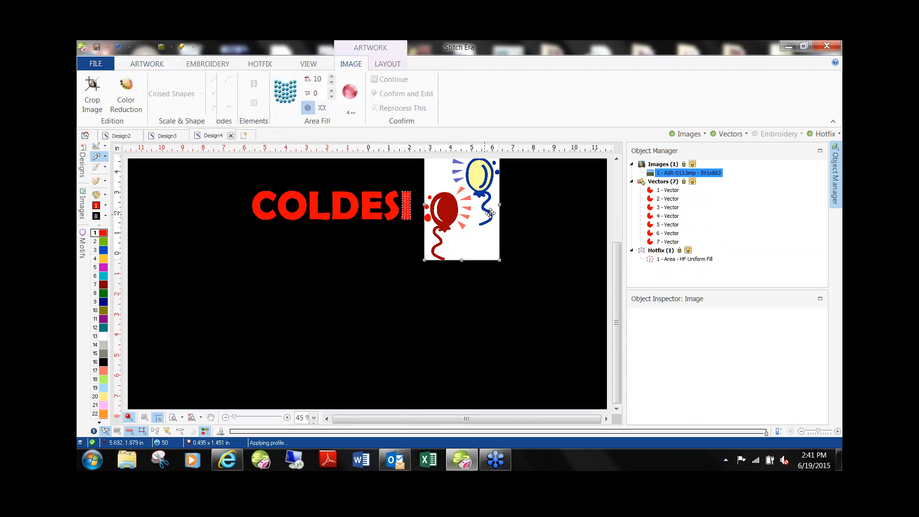
key("Delete")
left_click(406, 206)
key("Delete")
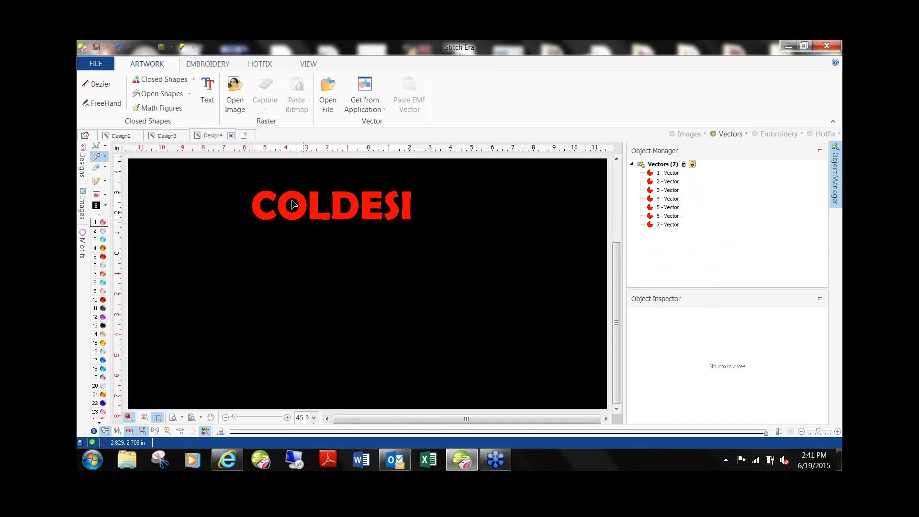
scroll(293, 189, "up", 4)
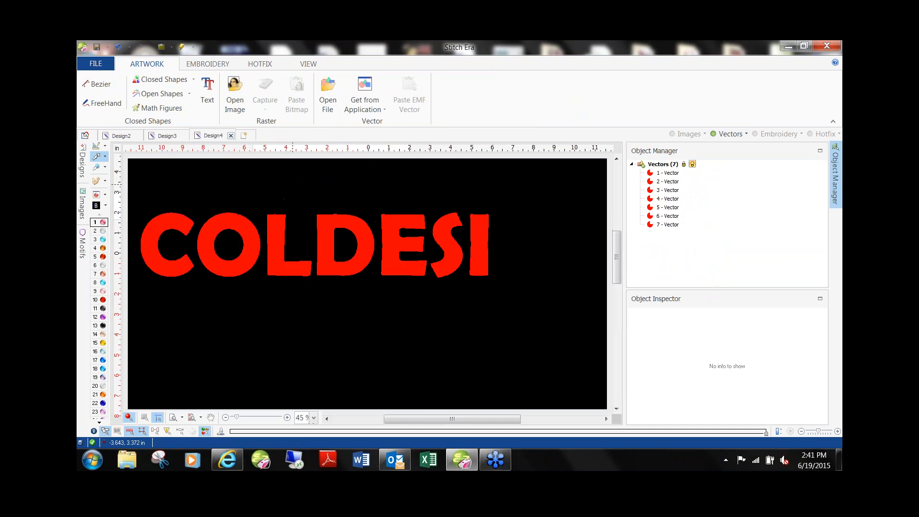
Step: Stagger the O, L and D vector letters closer to the C, lowering the O and D and raising the L so neighbours overlap
left_click(178, 226)
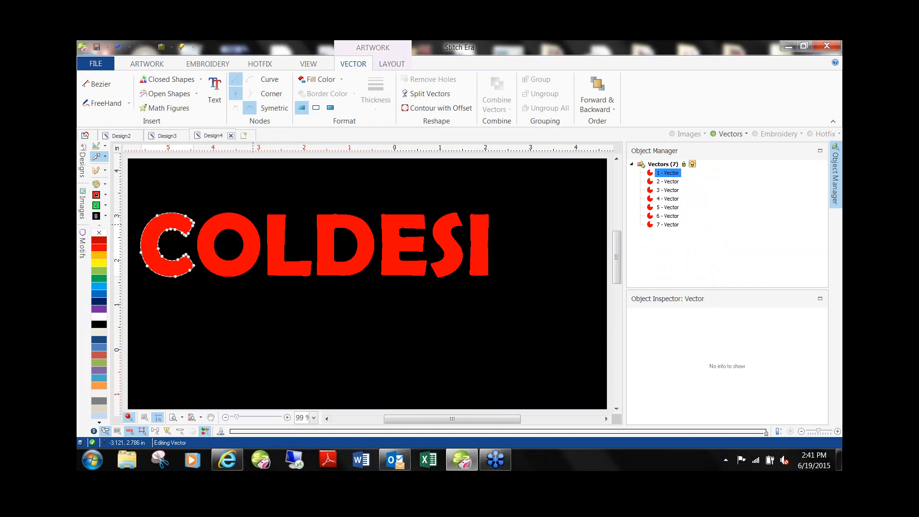
left_click(243, 229)
left_click_drag(245, 229, 232, 252)
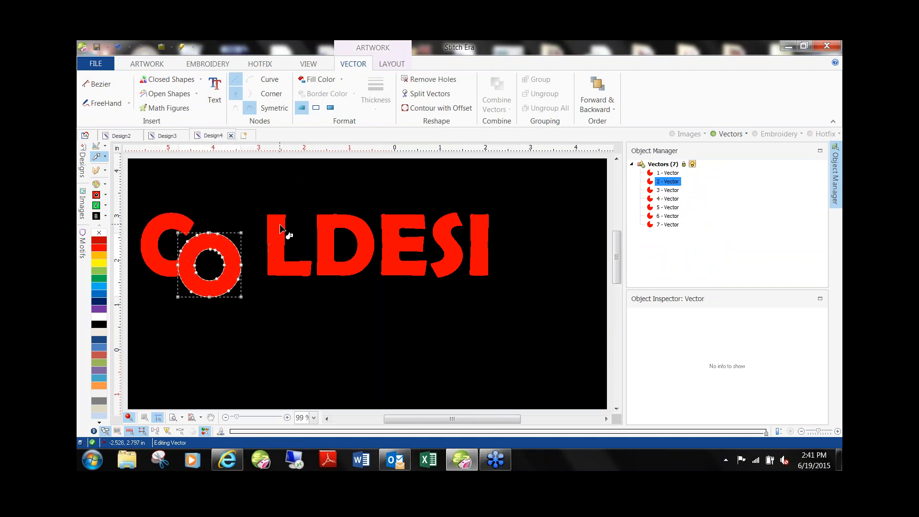
left_click(268, 223)
left_click_drag(268, 223, 234, 215)
left_click_drag(313, 239, 262, 274)
Step: Move the E, S and I vector letters in against the D, with the S lowered so they overlap each other
left_click(390, 237)
left_click_drag(390, 237, 318, 232)
left_click(446, 237)
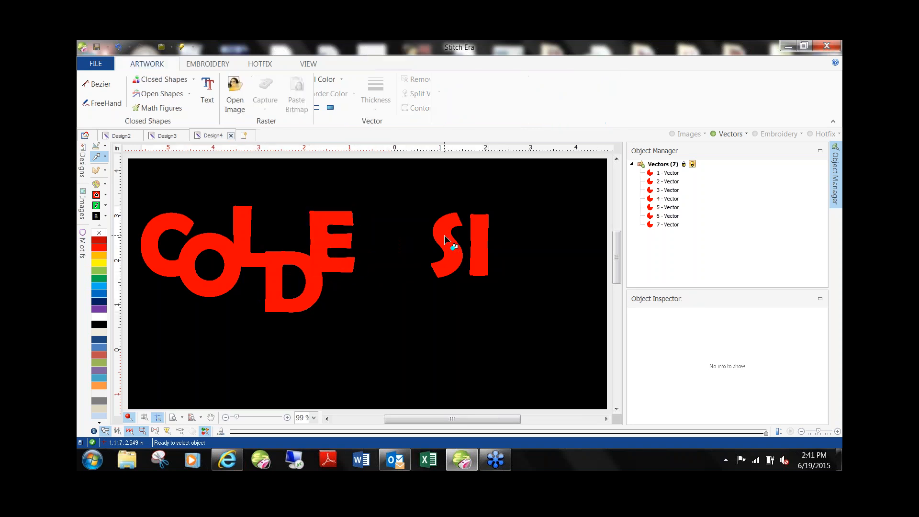
left_click_drag(446, 237, 333, 287)
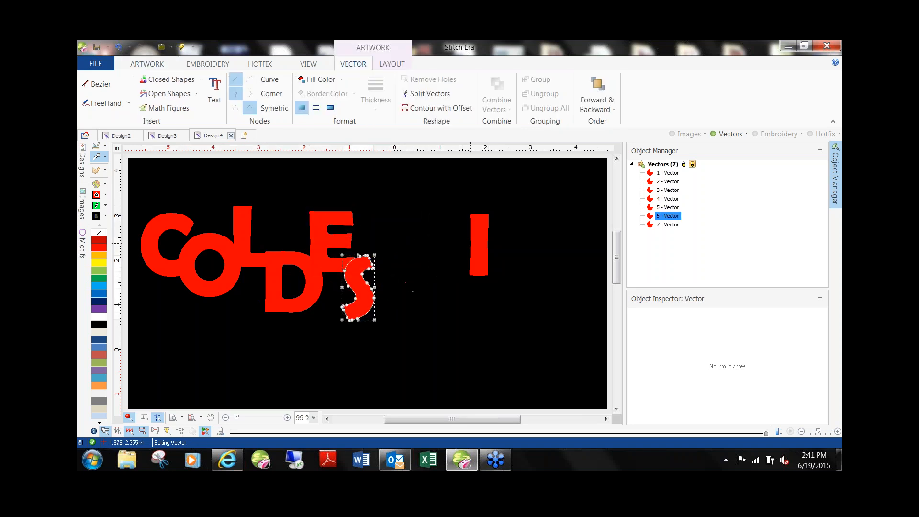
left_click(480, 237)
left_click_drag(479, 237, 379, 231)
left_click(441, 246)
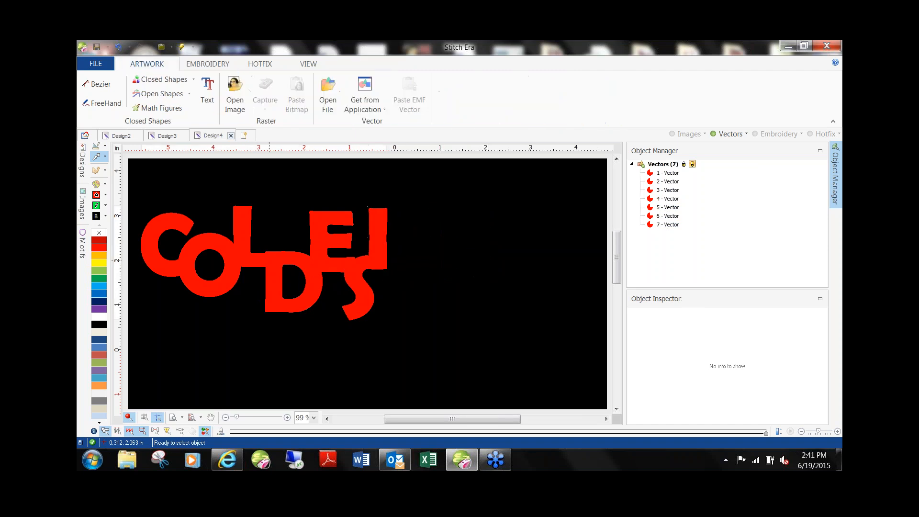
Step: Tilt the vector letter C slightly counterclockwise and shift it slightly up and outward, still overlapping the O
left_click(161, 245)
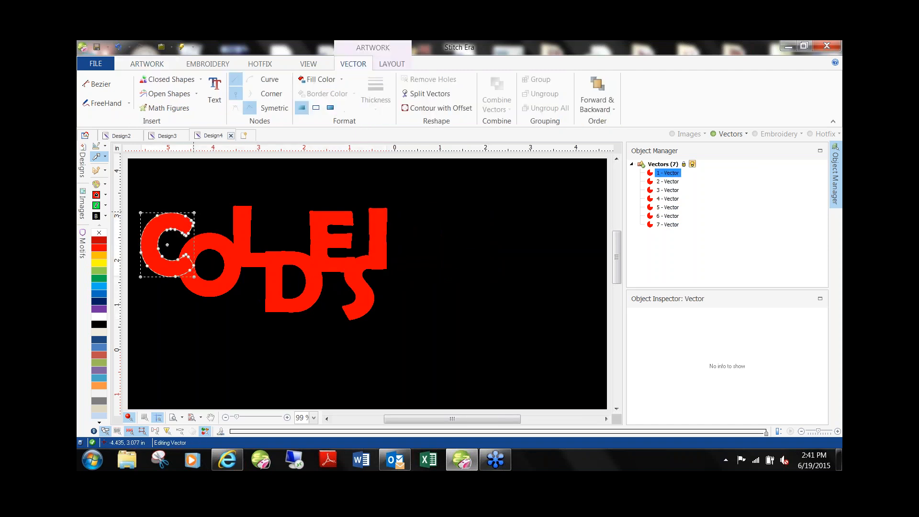
left_click_drag(192, 209, 187, 206)
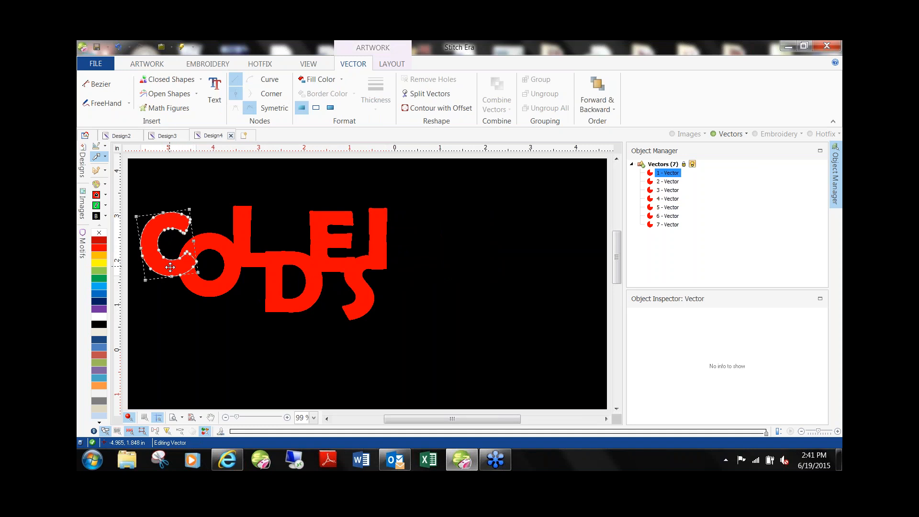
left_click_drag(170, 267, 166, 266)
left_click(181, 328)
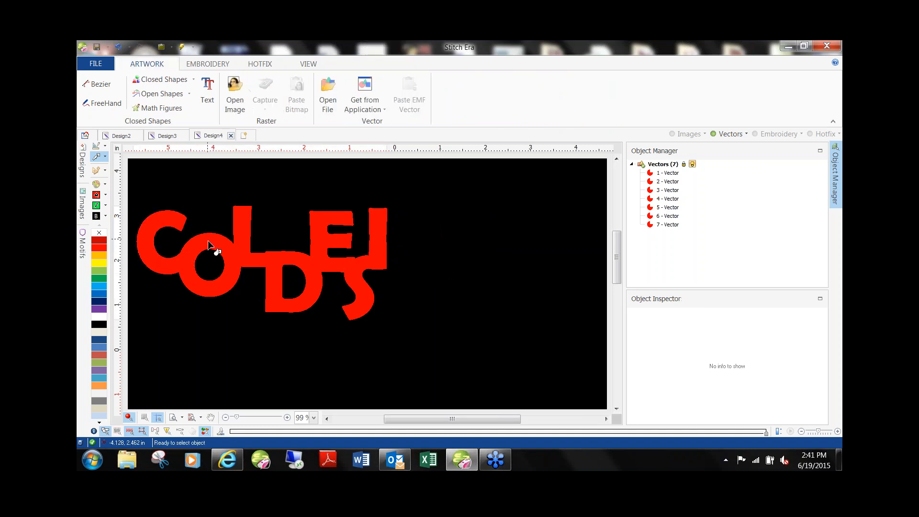
Step: Select all the letters to inspect their overlapping outlines, and nudge the L slightly upward
scroll(209, 244, "down", 2)
left_click_drag(190, 196, 423, 319)
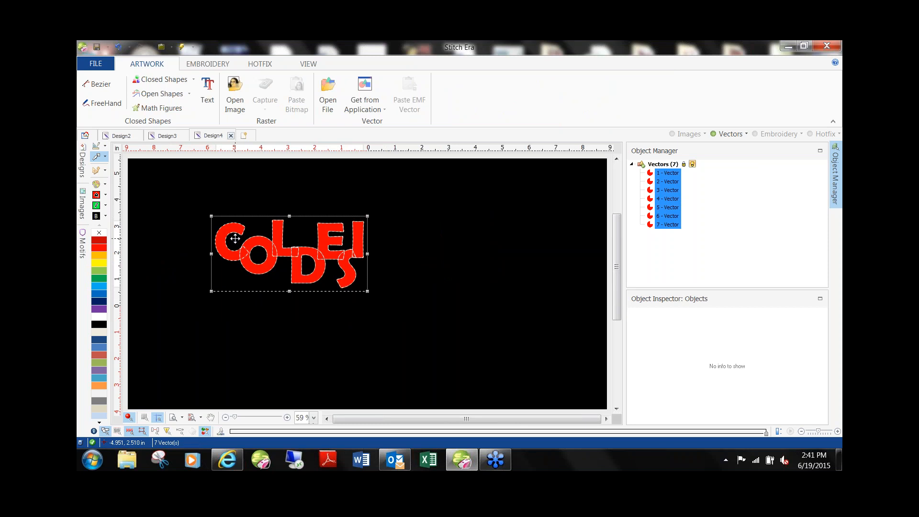
scroll(235, 239, "up", 4)
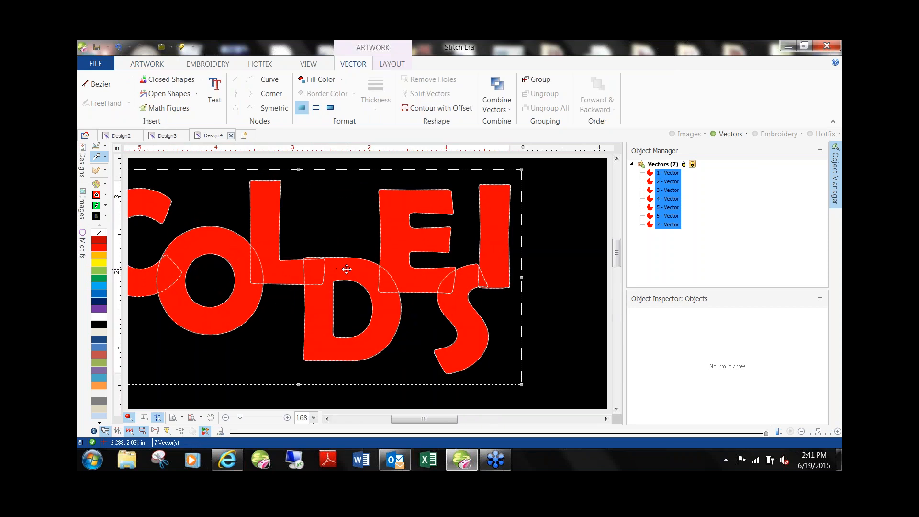
left_click(268, 217)
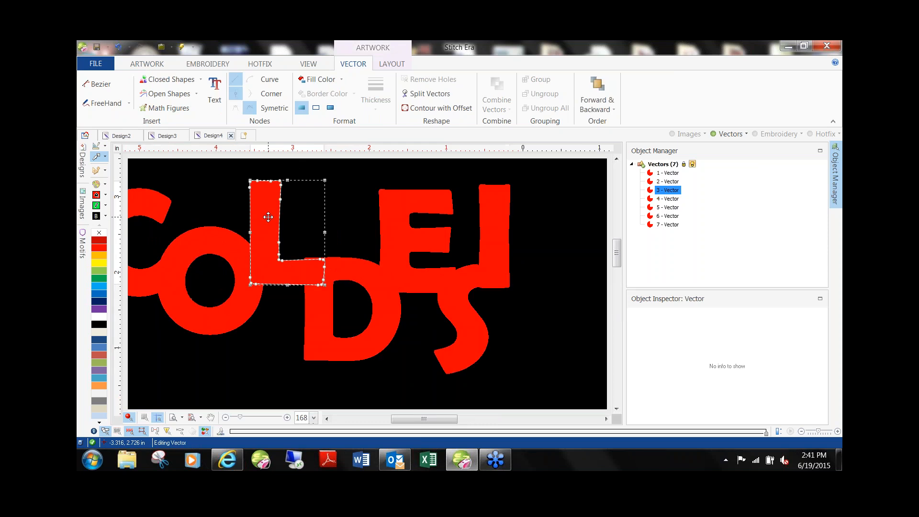
left_click_drag(268, 216, 268, 213)
scroll(330, 276, "down", 3)
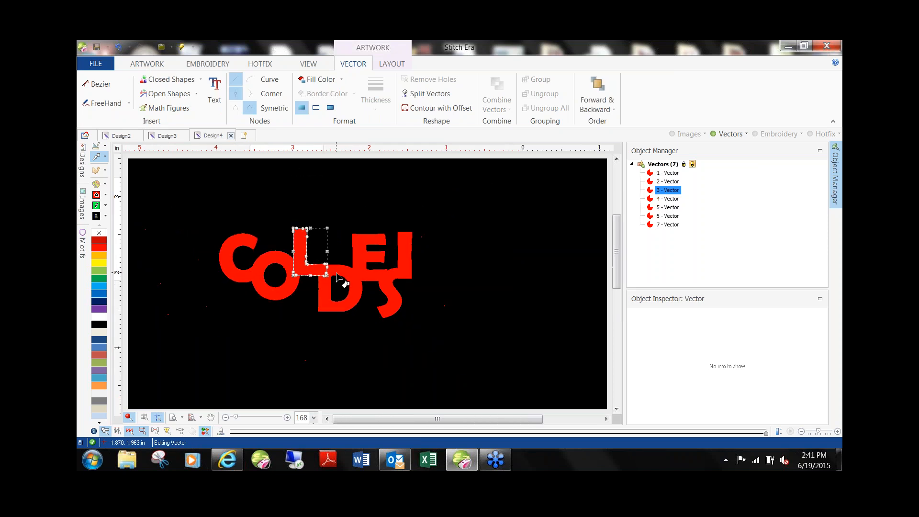
Step: Try combining all seven letters with Simplify, move the D away to inspect the cut shapes, and undo both changes
left_click_drag(167, 198, 439, 339)
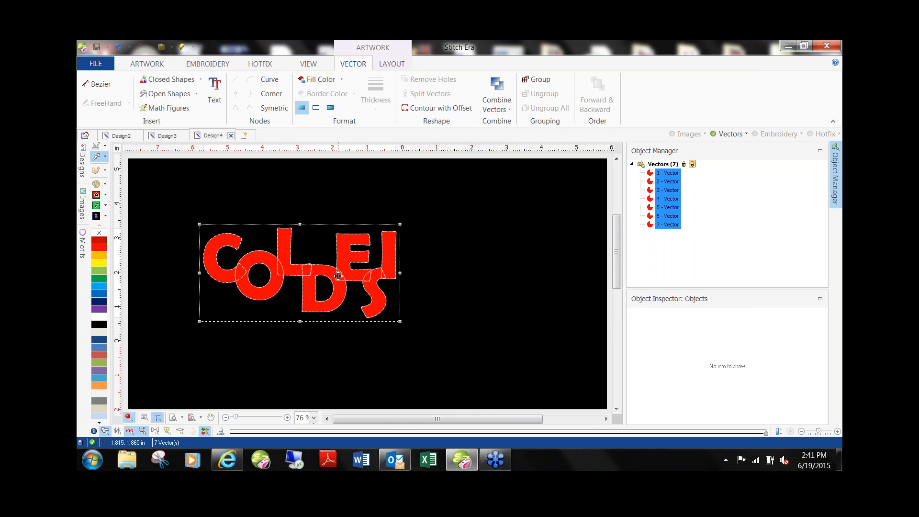
left_click(509, 114)
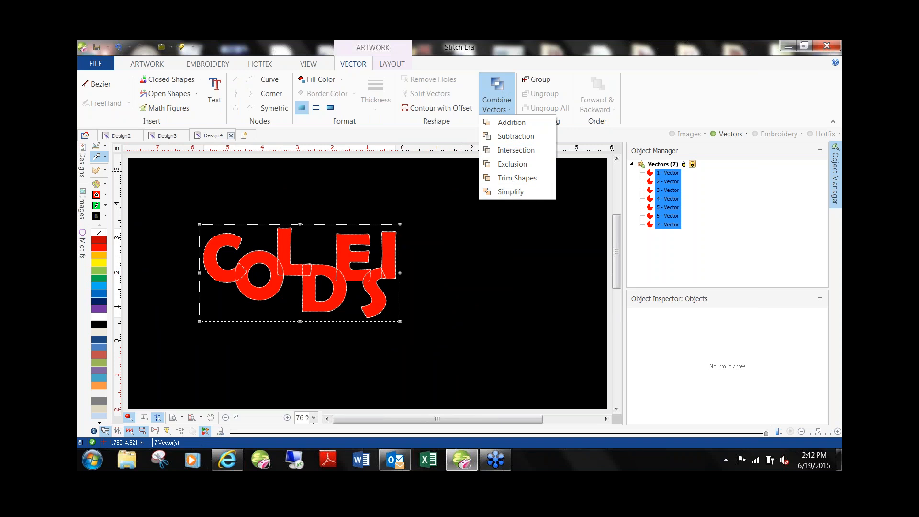
left_click(511, 191)
left_click(411, 267)
left_click(315, 278)
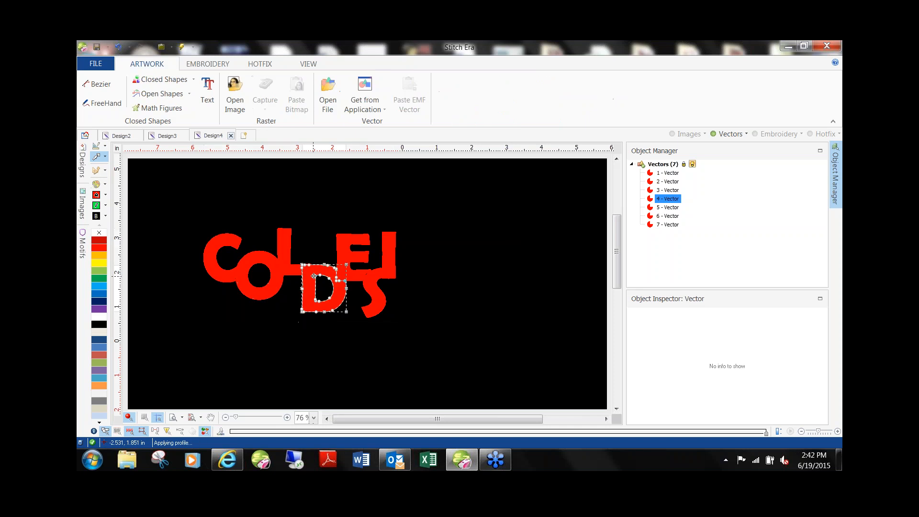
left_click_drag(312, 273, 298, 326)
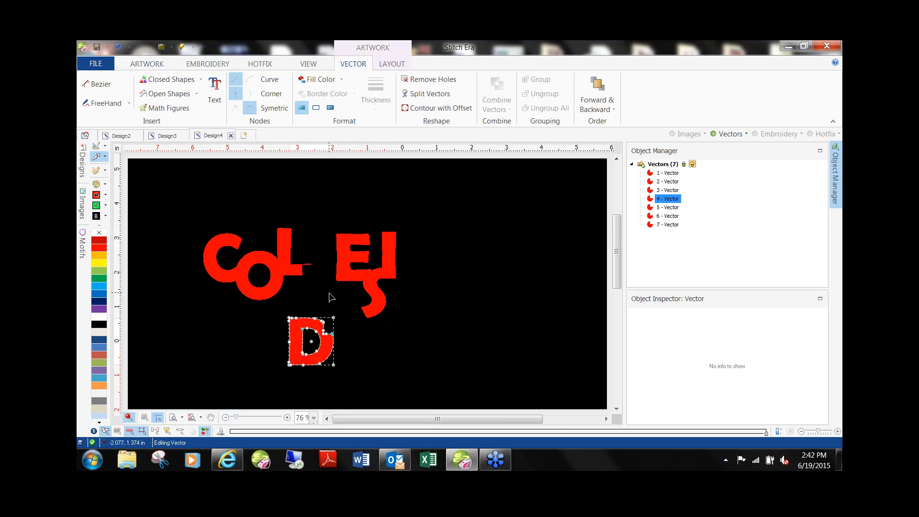
key("ctrl+z")
Step: Combine all seven overlapping letters into a single vector with Addition
key("ctrl+a")
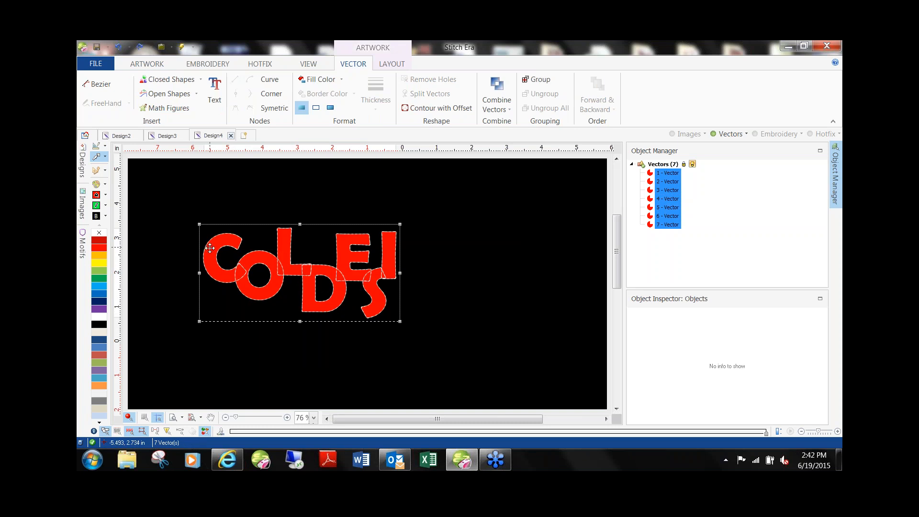
left_click(506, 104)
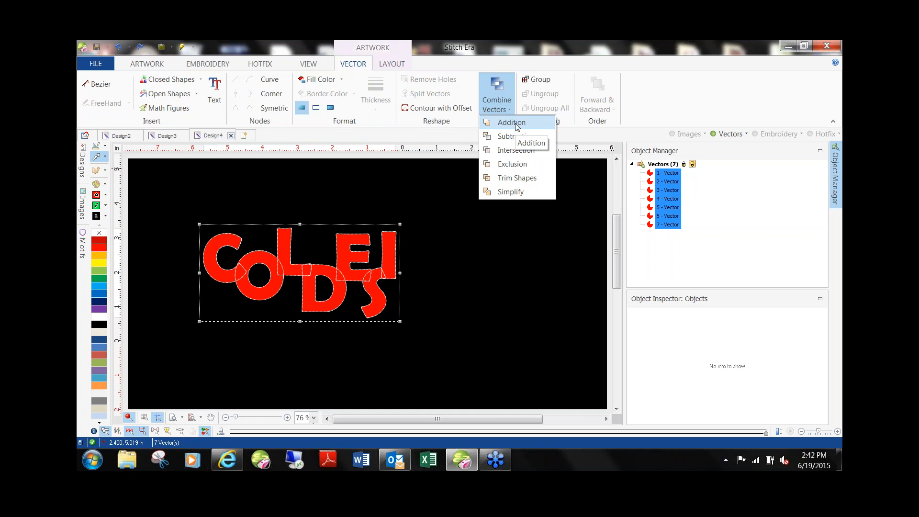
left_click(517, 126)
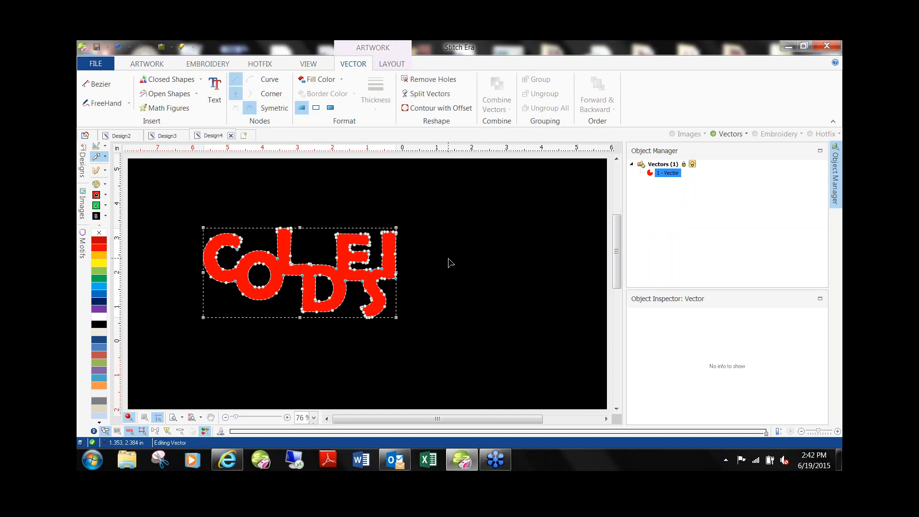
left_click(97, 170)
left_click(376, 231)
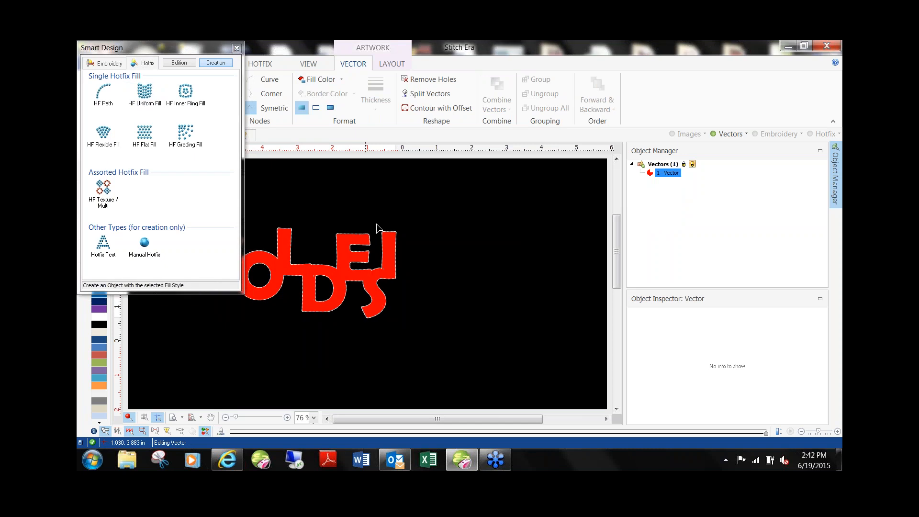
left_click(236, 48)
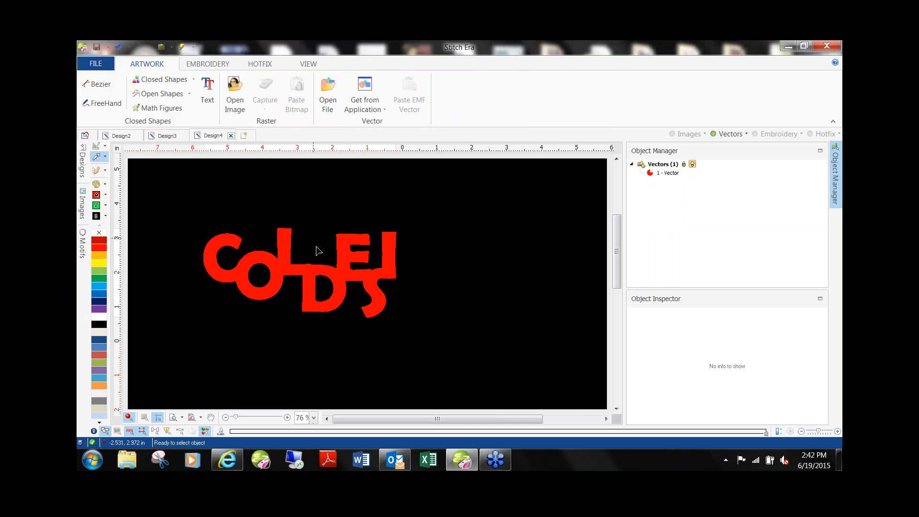
Step: Rotate the merged COLDESI vector slightly counterclockwise, rotate it back to level and leave it slightly higher on the canvas
left_click(314, 280)
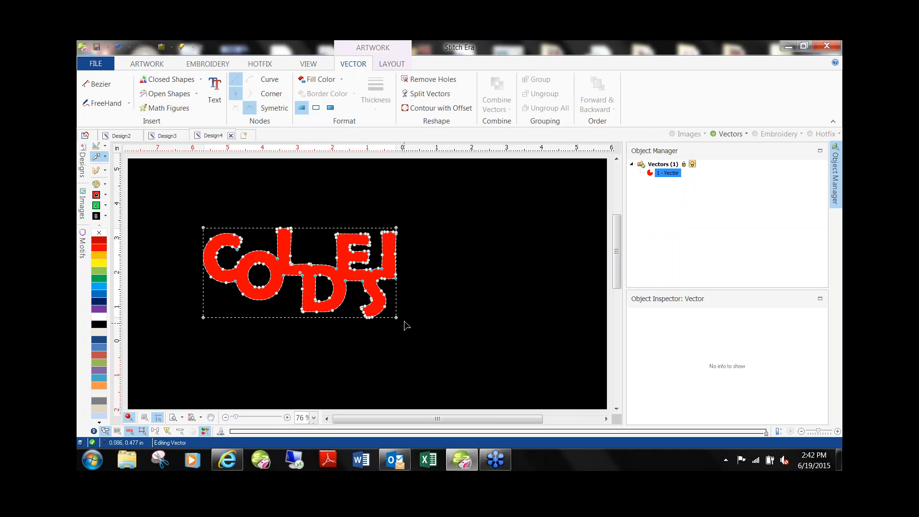
left_click_drag(394, 322, 306, 277)
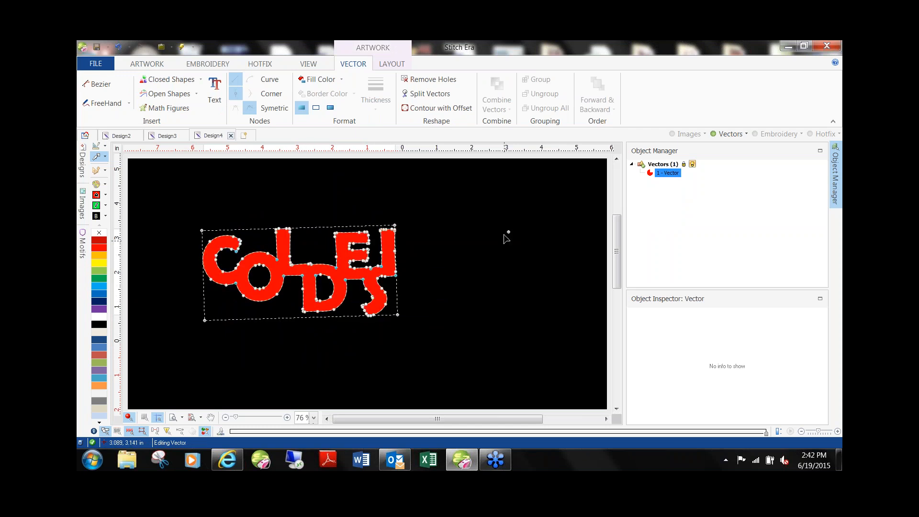
left_click_drag(205, 321, 241, 300)
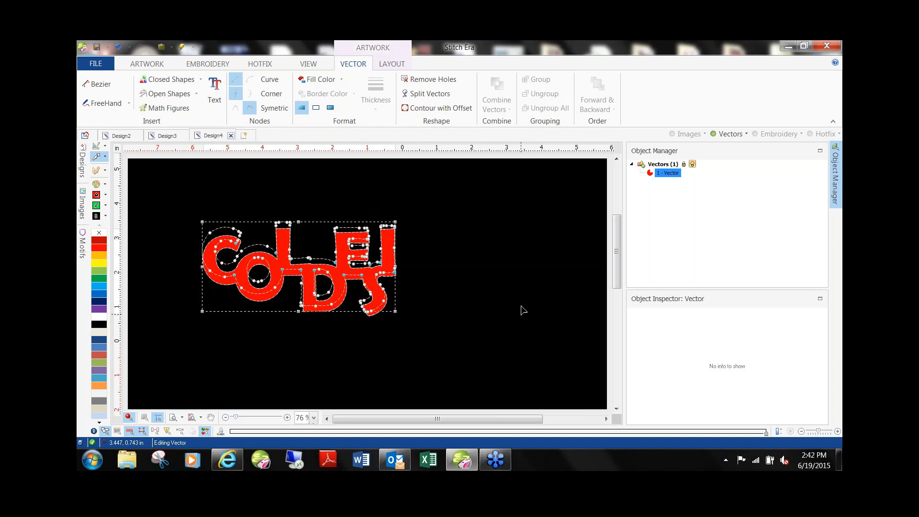
left_click(519, 308)
Step: Create an HF Uniform Fill from the merged COLDESI vector and set its bead spacing to 4 pts
left_click(320, 268)
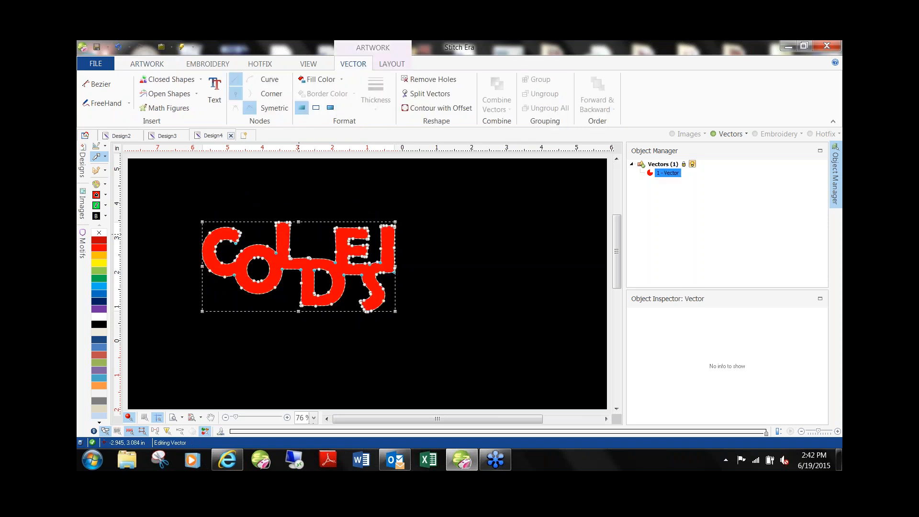
left_click(96, 171)
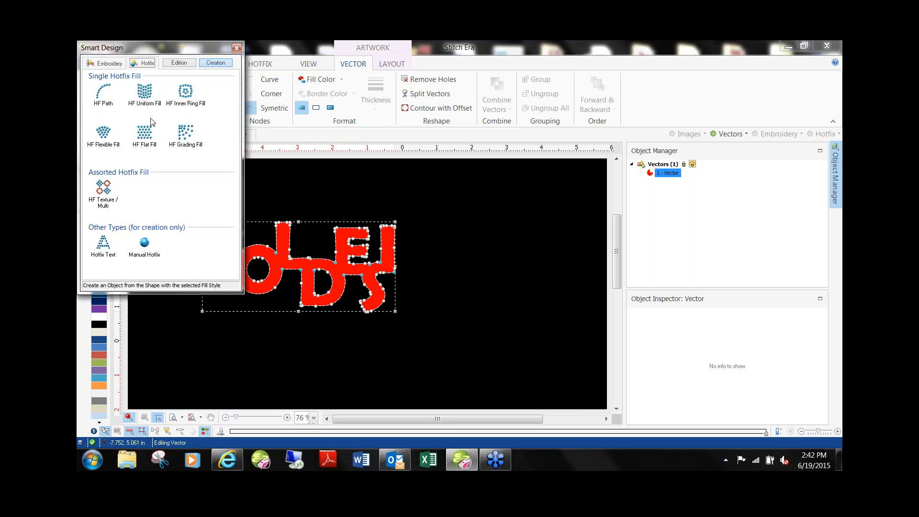
left_click(144, 96)
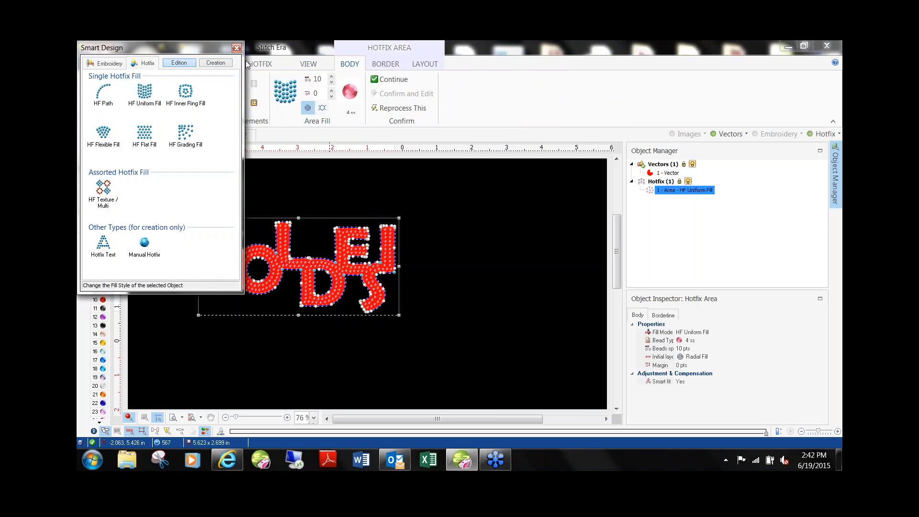
left_click(236, 48)
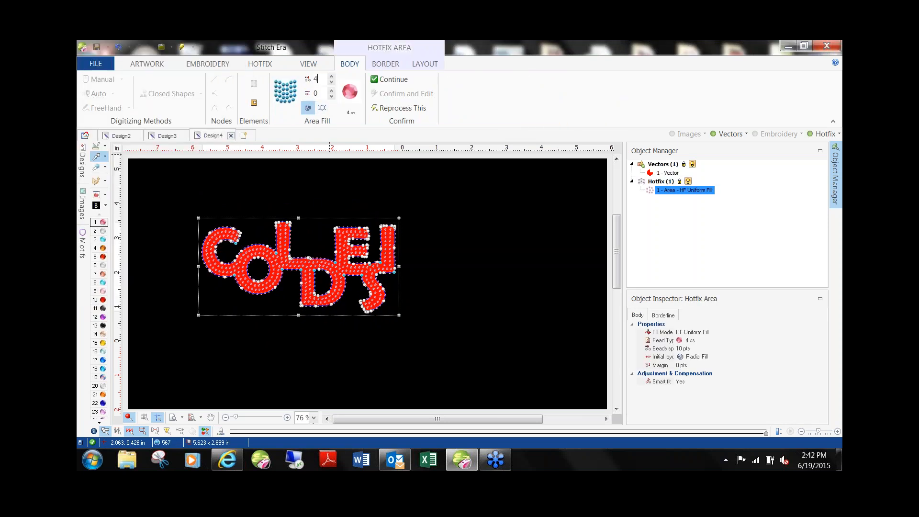
Step: Add an HF Path border to the COLDESI hotfix area and set its beads to the clear 4 ss stone
left_click(384, 65)
left_click(96, 94)
left_click(117, 130)
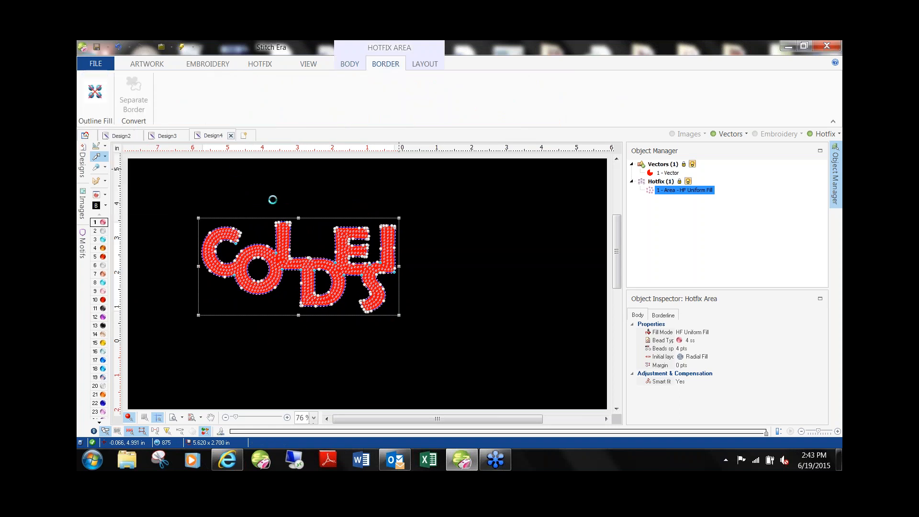
left_click(180, 92)
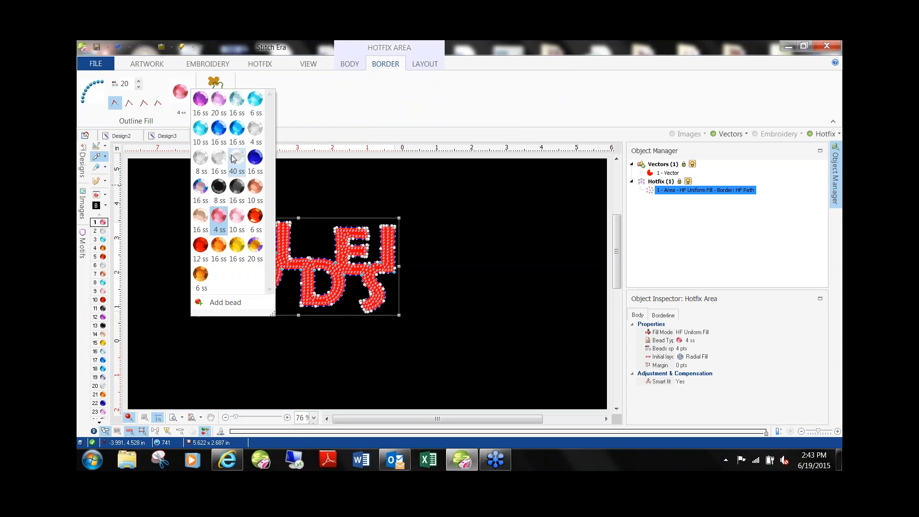
left_click(256, 130)
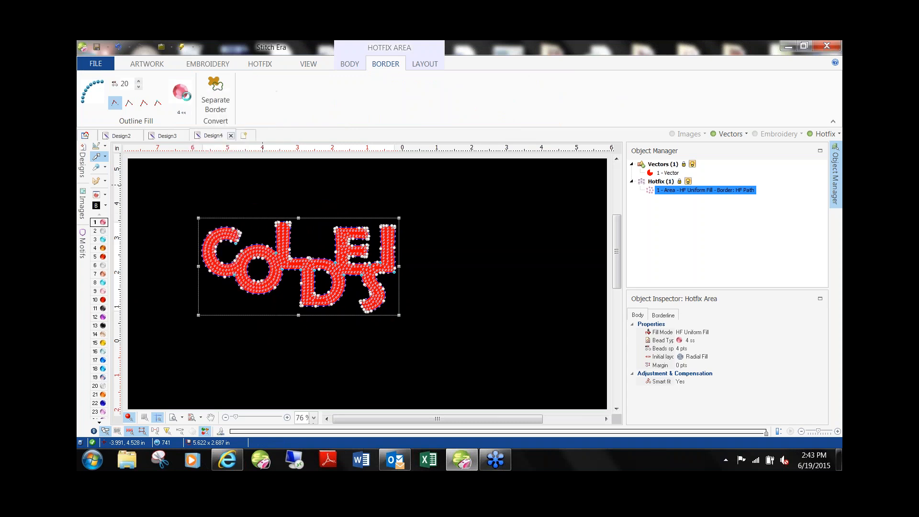
left_click(185, 95)
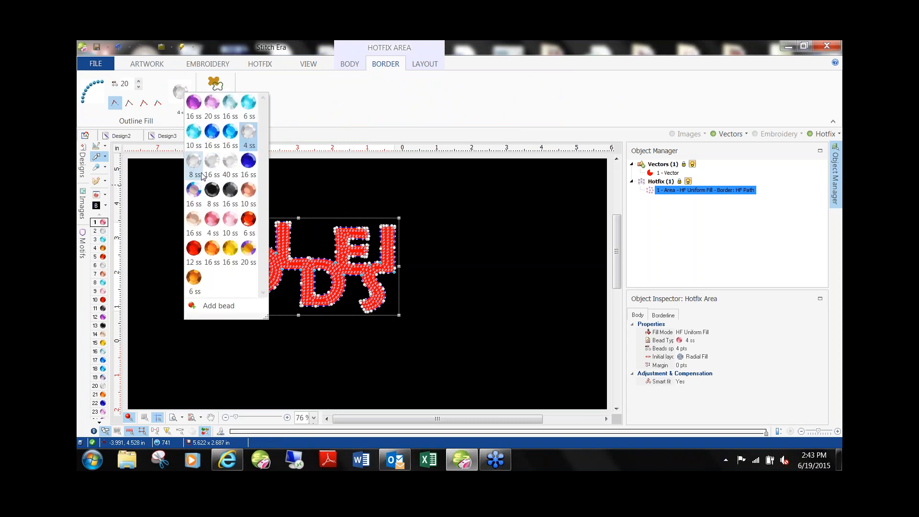
left_click(245, 135)
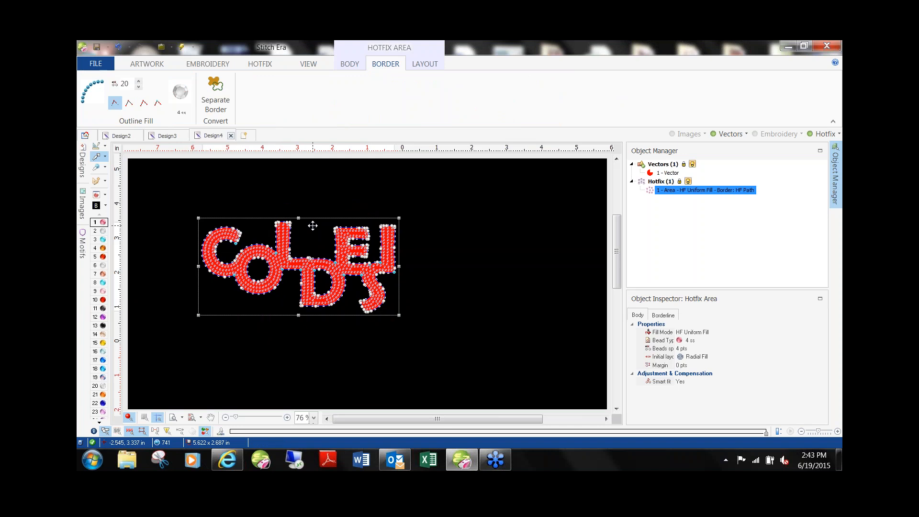
Step: Change the bead spacing of the border, deselect the hotfix area and hide the vector artwork
left_click(125, 84)
left_click(529, 247)
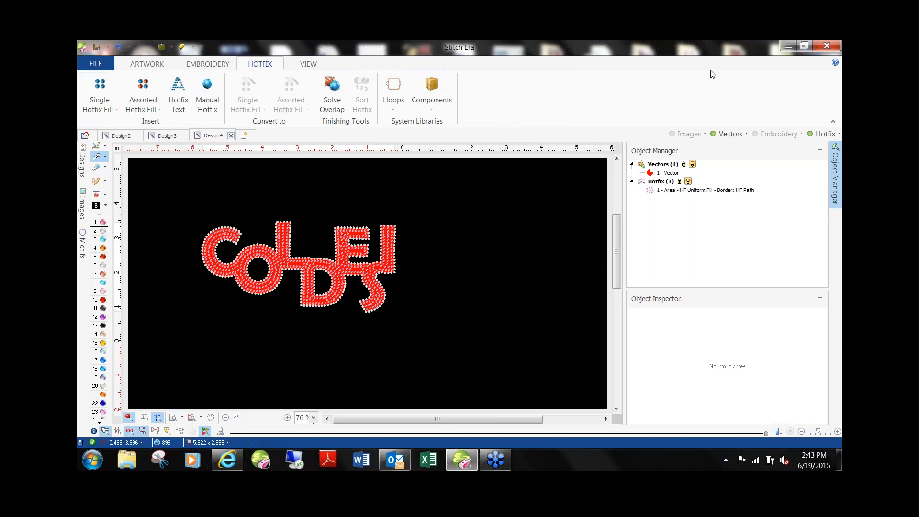
left_click(727, 136)
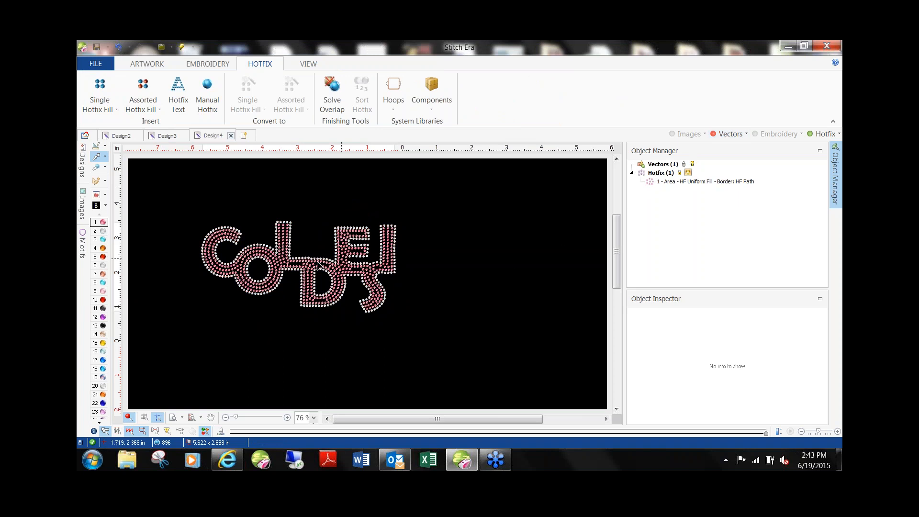
Step: Set the COLDESI fill's bead spacing to 6 pts and compare the Hexagon layout with Radial Fill
left_click(238, 270)
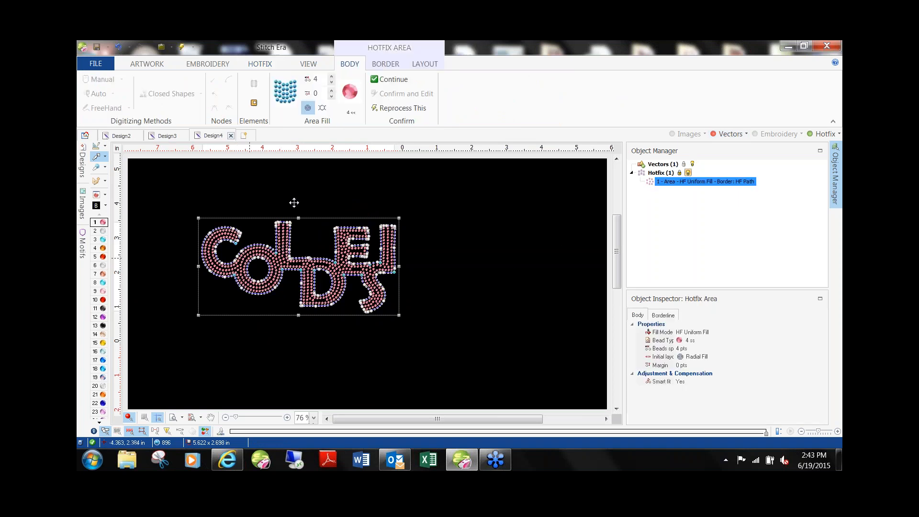
left_click(322, 108)
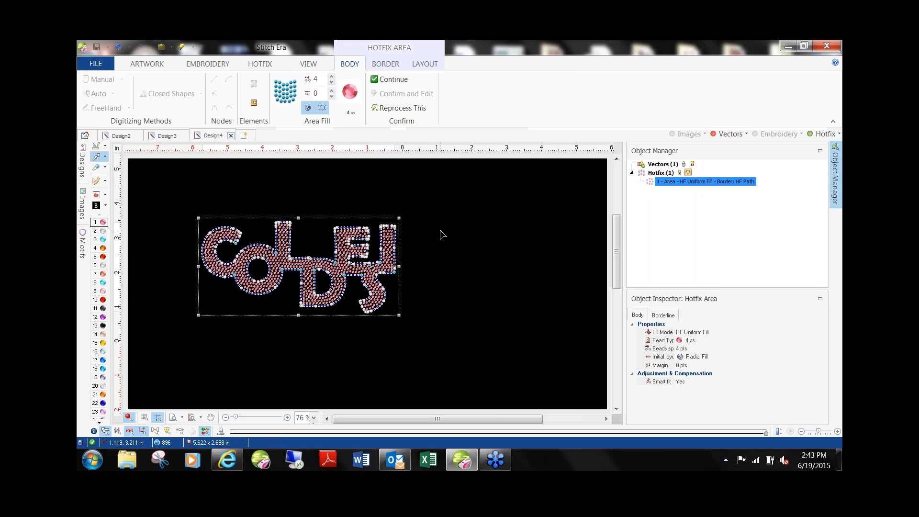
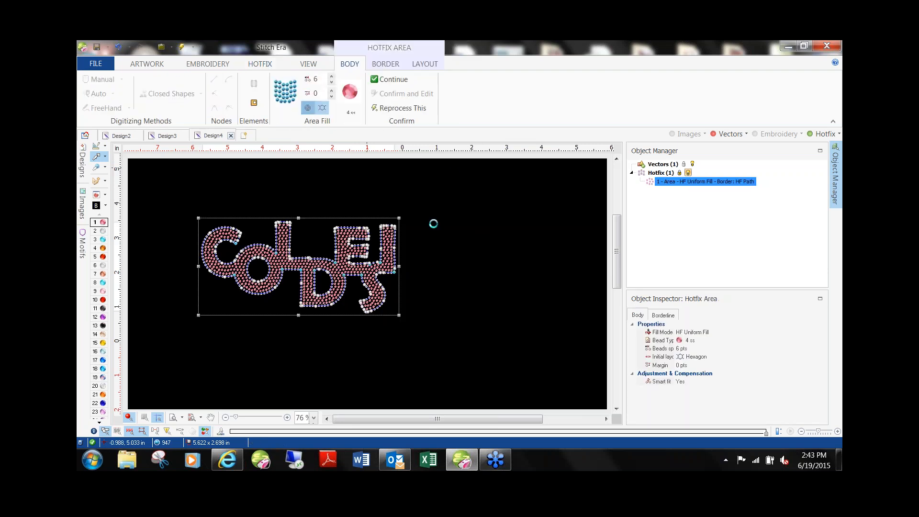
left_click(425, 269)
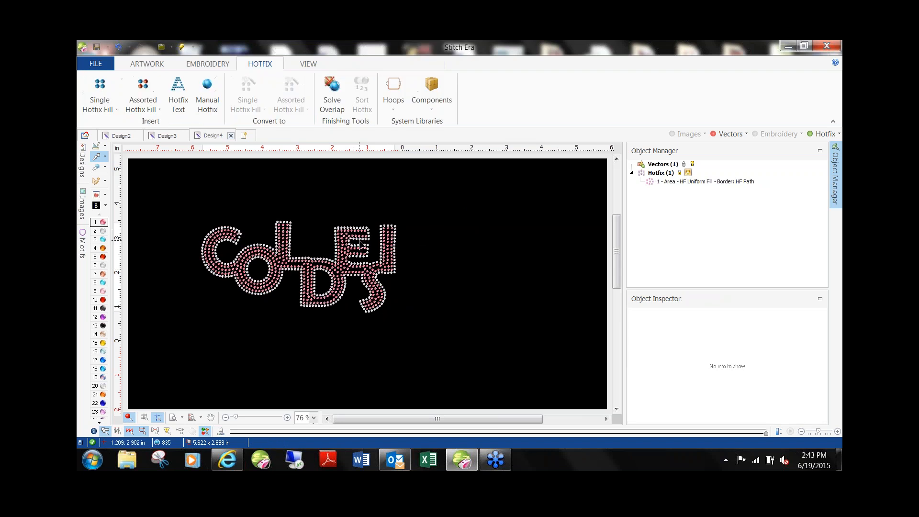
Step: Enlarge the COLDESI hotfix design to about 8.56 x 4.09 in and undo the enlargement
left_click_drag(190, 194, 501, 362)
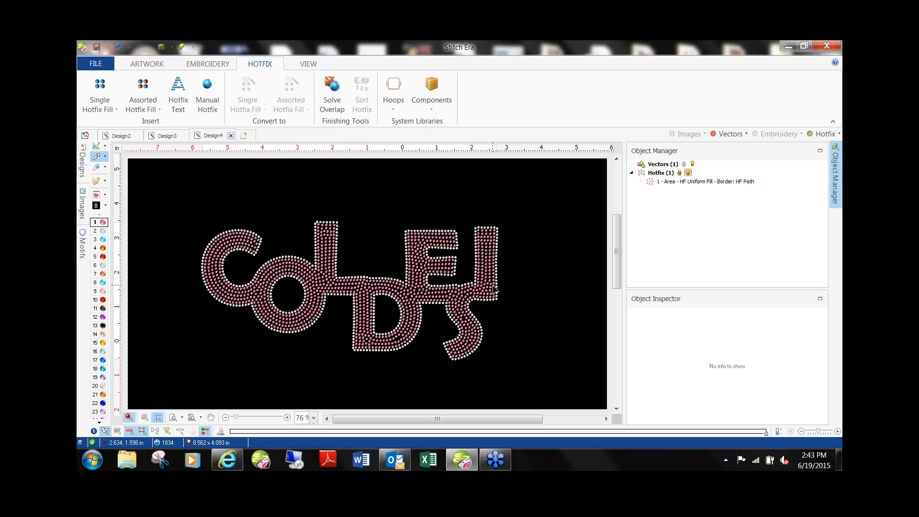
key("ctrl+z")
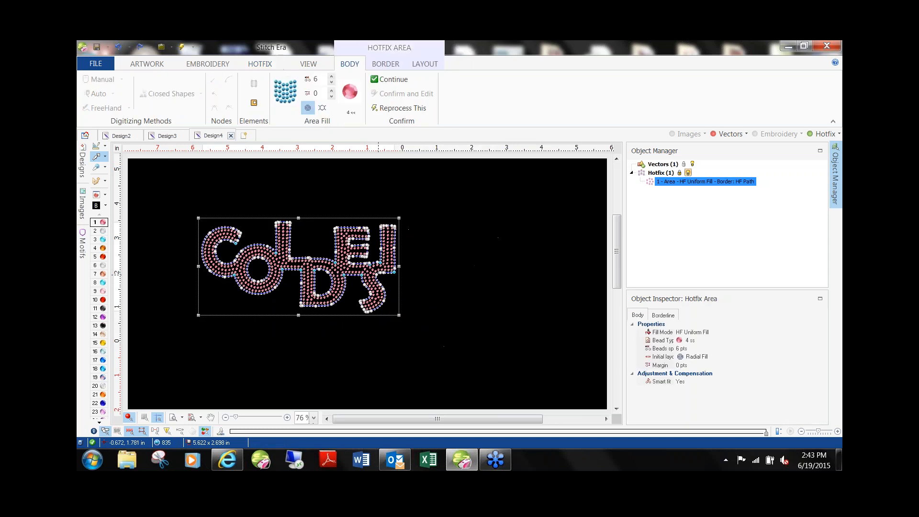
Step: Switch the hotfix area's initial layout to Hexagon, return it to Radial Fill and deselect the area
left_click(322, 109)
left_click(486, 293)
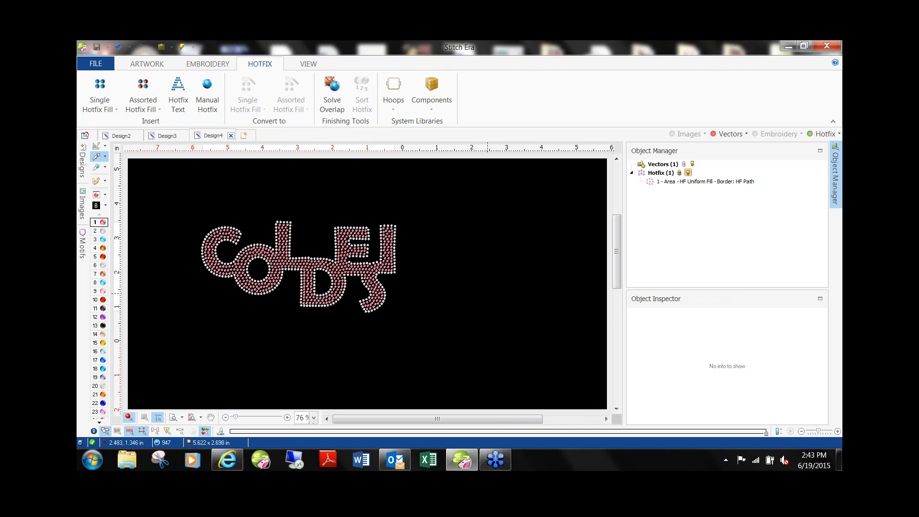
left_click(286, 249)
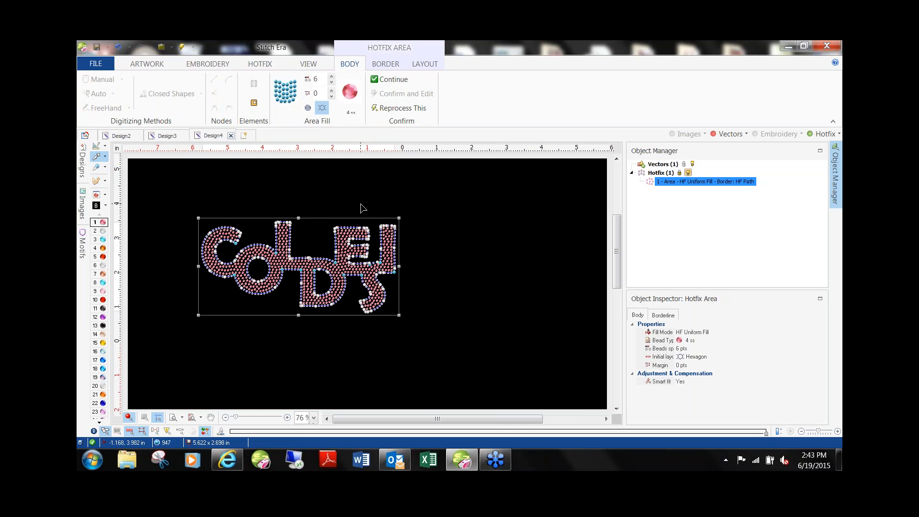
left_click(501, 246)
Step: Delete the COLDESI hotfix area and show the hidden vector artwork
left_click_drag(270, 246, 414, 319)
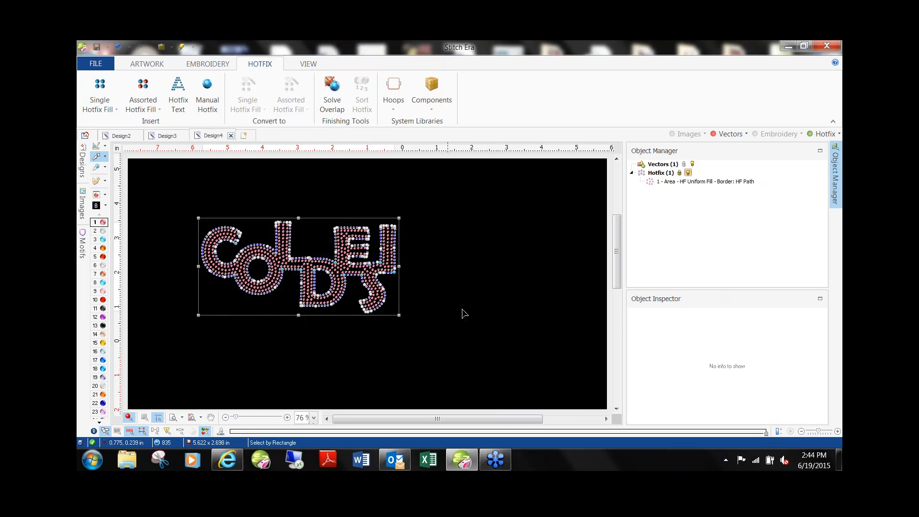
key("Delete")
left_click(731, 133)
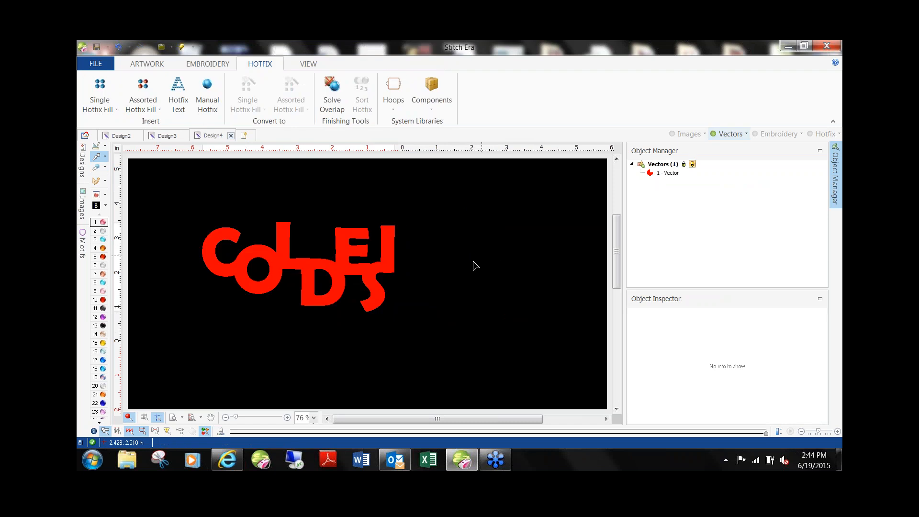
Step: Enlarge the merged COLDESI vector proportionally by about a third, keeping its upper-left corner in place
left_click(281, 262)
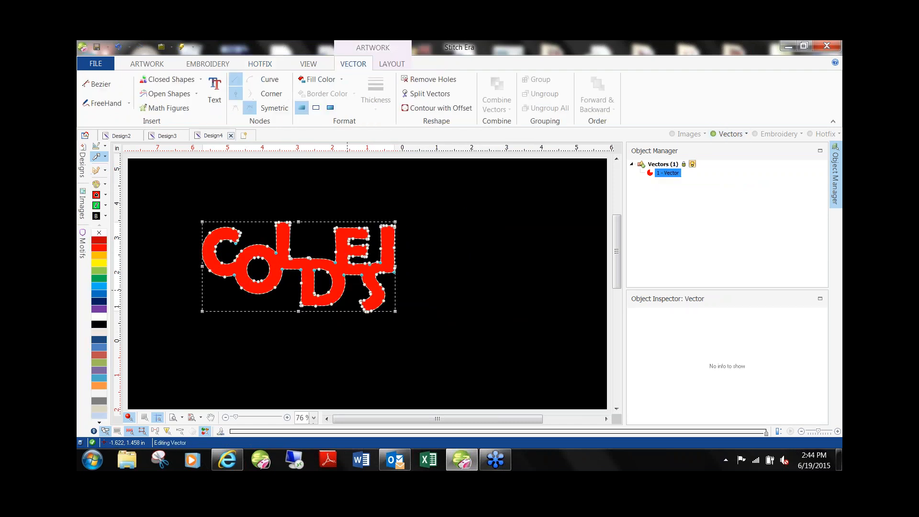
left_click_drag(395, 312, 461, 342)
left_click(468, 292)
Step: Start a curved Split Vectors line above the C and weave it across the C and the O
left_click(300, 273)
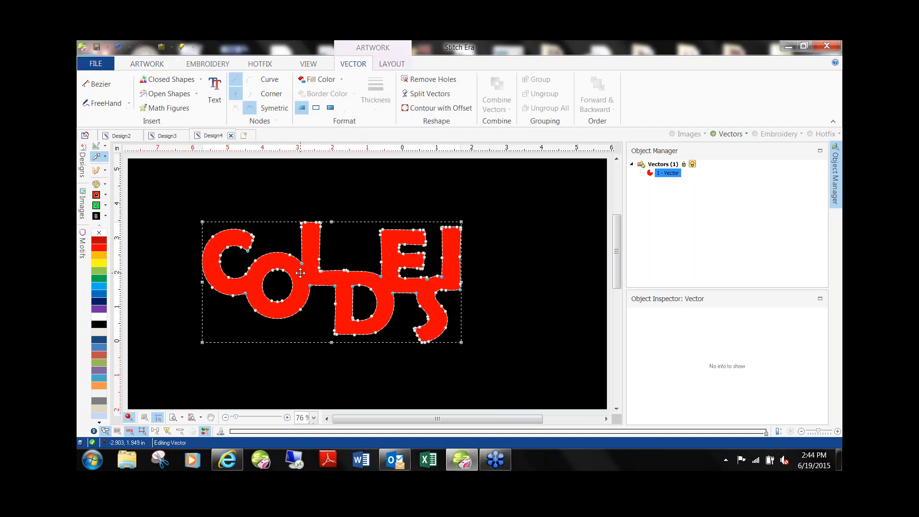
left_click(449, 94)
left_click(245, 209)
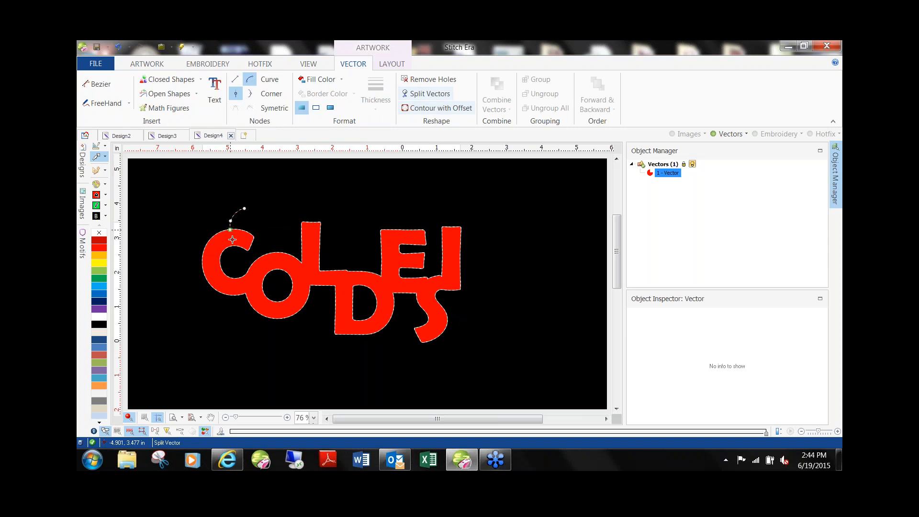
left_click(235, 262)
left_click(198, 244)
left_click(231, 301)
left_click(278, 286)
left_click(279, 244)
left_click(294, 275)
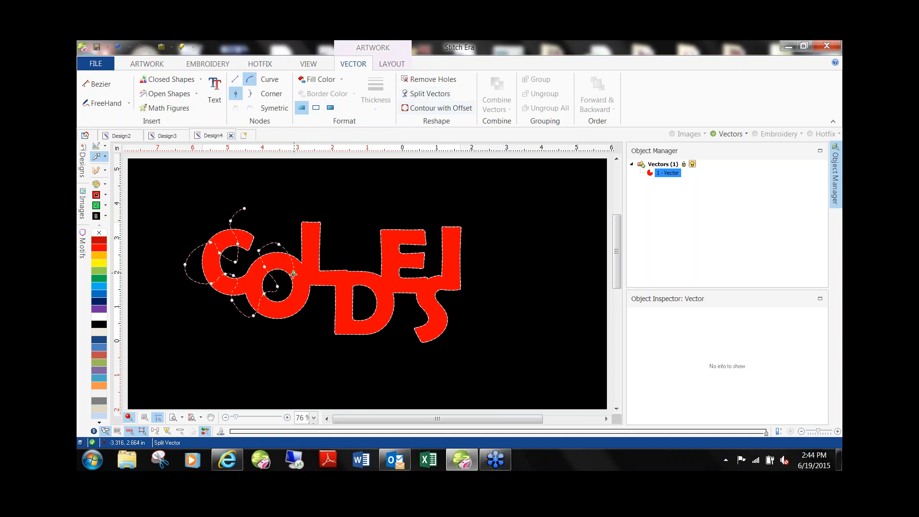
Step: Continue the split line across the O's lower edge, loop below the D and bring it up through the D's opening
left_click(301, 306)
left_click(296, 325)
left_click(325, 342)
left_click(331, 316)
left_click(346, 338)
left_click(375, 345)
left_click(334, 297)
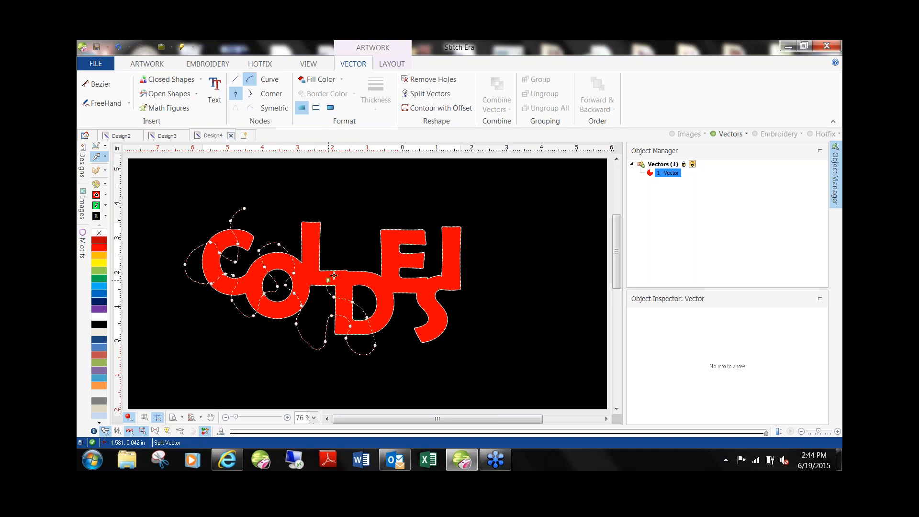
Step: Continue the split line across the L's stem, arch it over the L and cut across the E's upper-left corner
left_click(331, 249)
left_click(305, 242)
left_click(289, 227)
left_click(320, 191)
left_click(357, 226)
left_click(365, 243)
left_click(405, 212)
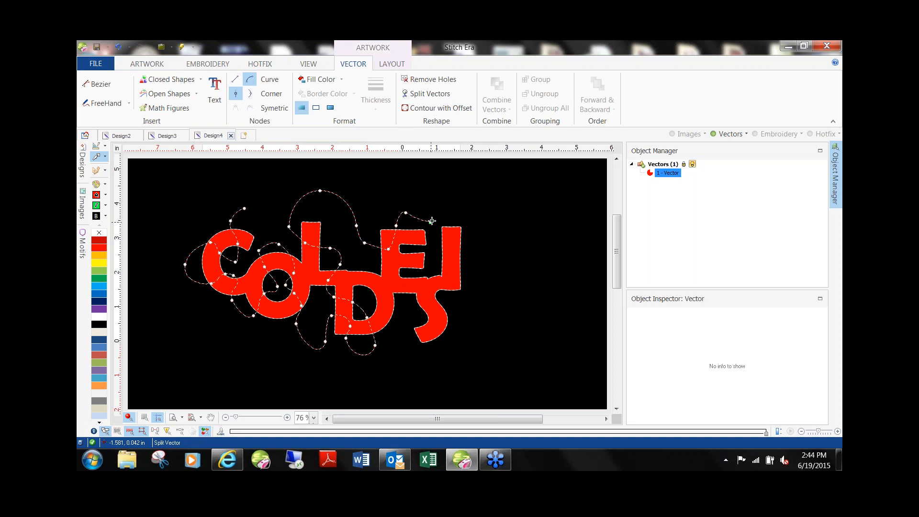
Step: Extend the split line above the I, back across its stem, through the E's middle arm and down to the D's right edge
left_click(431, 222)
left_click(463, 216)
left_click(474, 244)
left_click(431, 253)
left_click(414, 270)
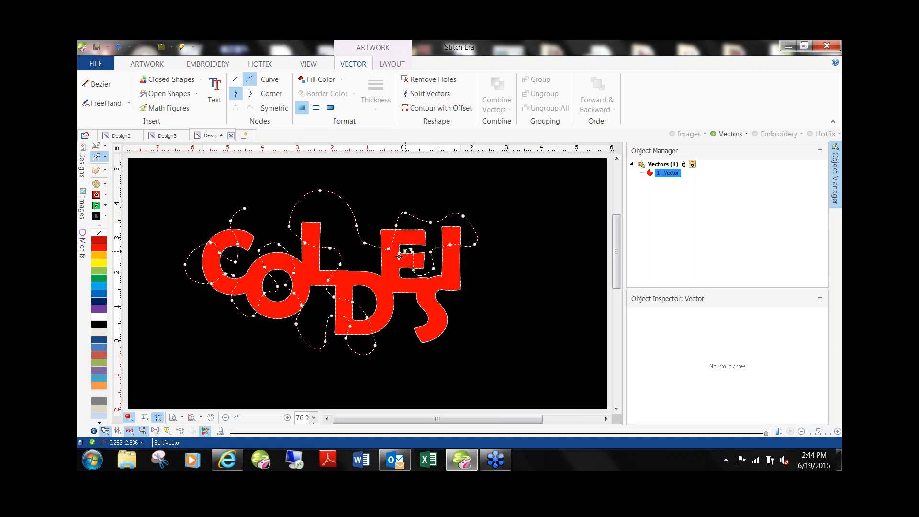
left_click(399, 256)
left_click(409, 308)
left_click(385, 307)
Step: Loop the split line over the E and I and around below the S, and cross the S's lower end, removing a misplaced point
left_click(364, 260)
left_click(373, 204)
left_click(452, 188)
left_click(496, 222)
left_click(498, 281)
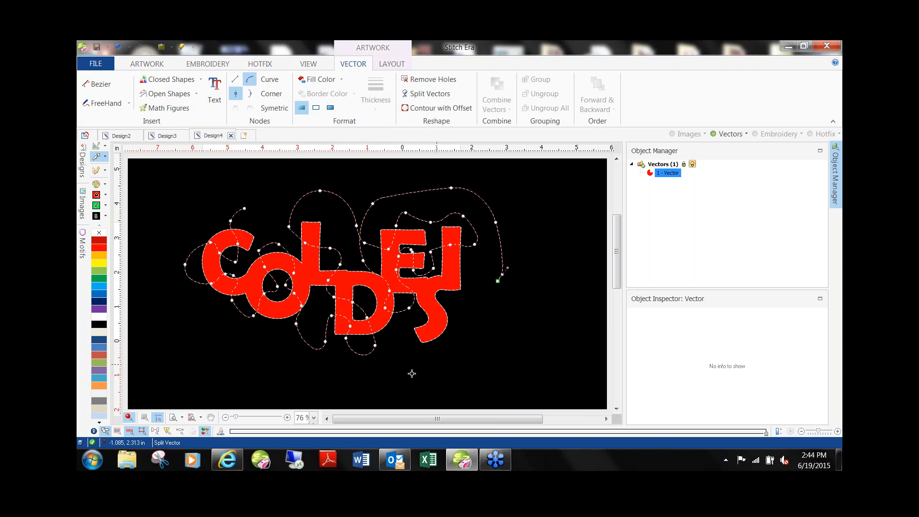
left_click(400, 360)
key("BackSpace")
left_click(459, 362)
left_click(405, 353)
left_click(418, 326)
left_click(432, 329)
left_click(447, 337)
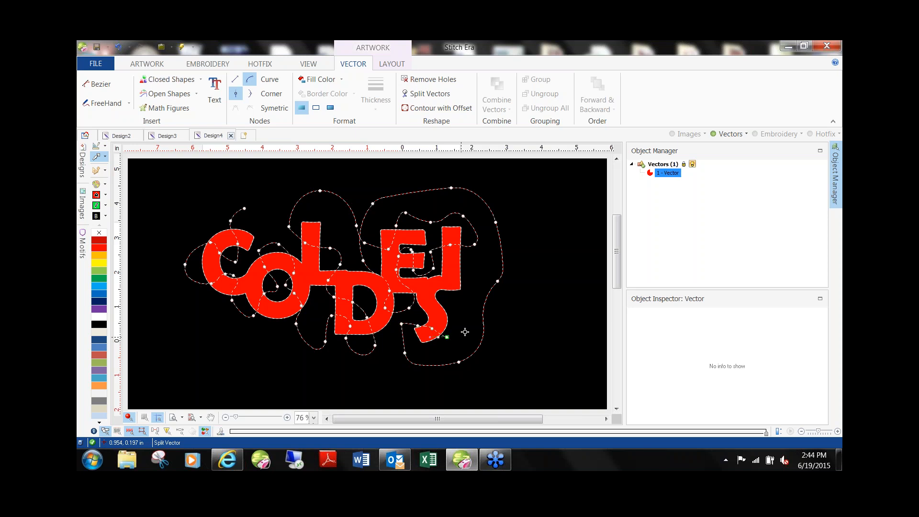
Step: Weave the split line up through the S and across the base of the I, and apply the split to COLDESI
left_click(465, 329)
left_click(450, 311)
left_click(428, 310)
left_click(432, 282)
left_click(457, 271)
left_click(451, 299)
left_click(473, 280)
left_click(458, 269)
key("Return")
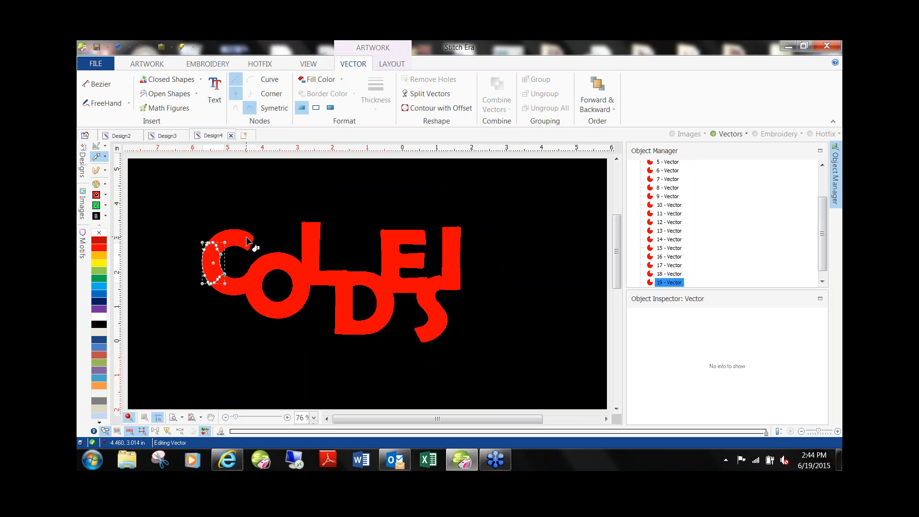
Step: Select alternating split pieces across the C, O, L, D and E and fill them with green
left_click(228, 257)
left_click(245, 287, "shift")
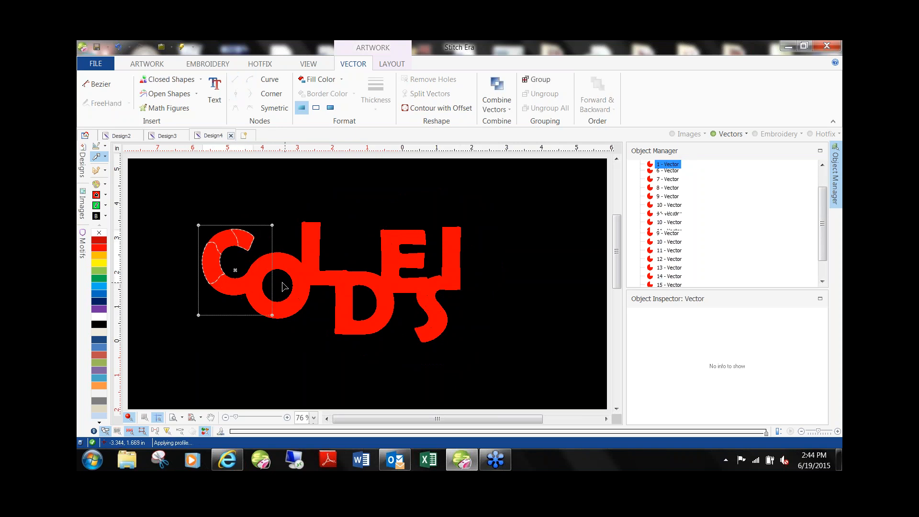
left_click(300, 282, "shift")
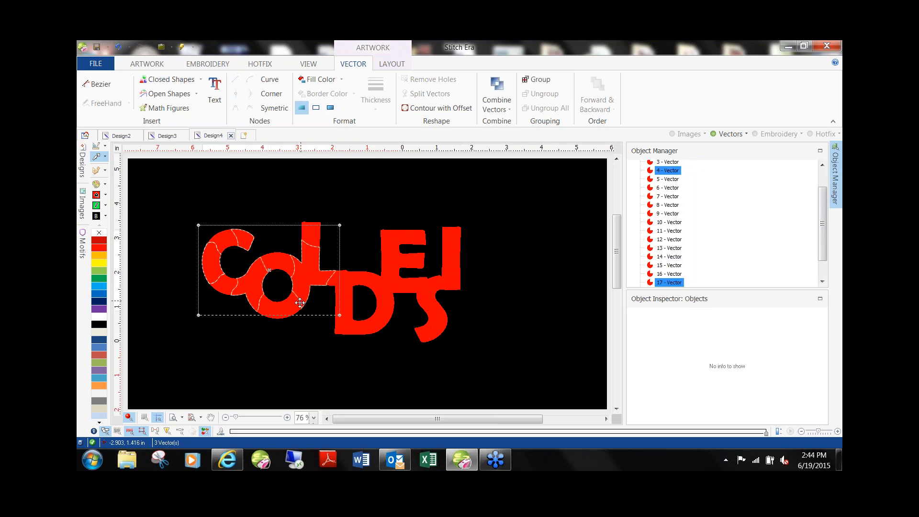
left_click(285, 316, "shift")
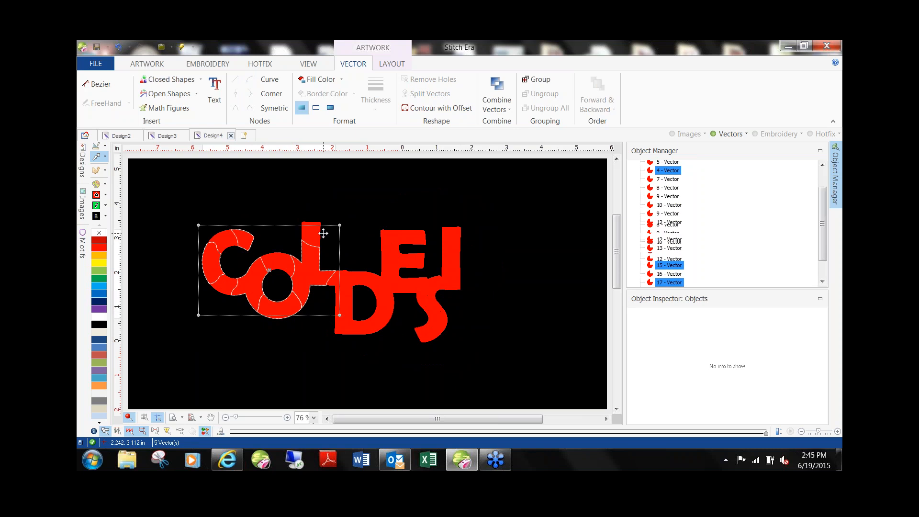
left_click(347, 299, "shift")
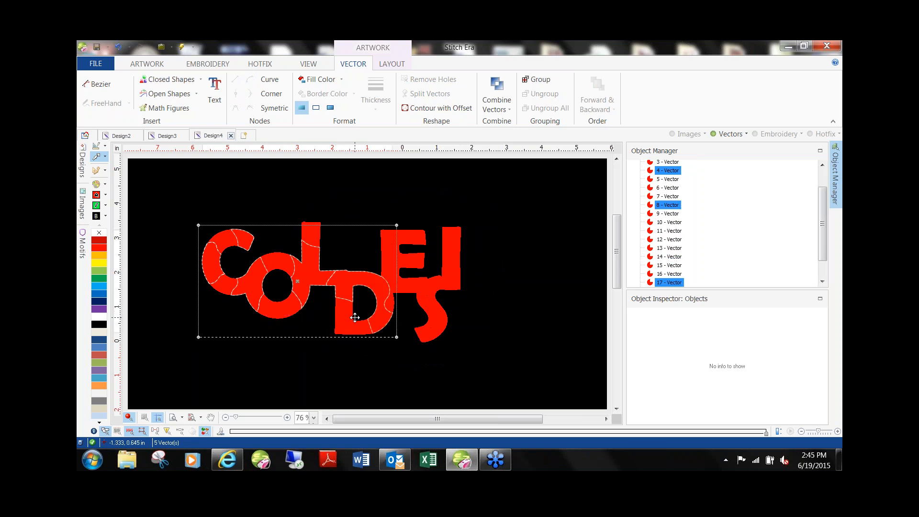
left_click(351, 291, "shift")
left_click(346, 328, "shift")
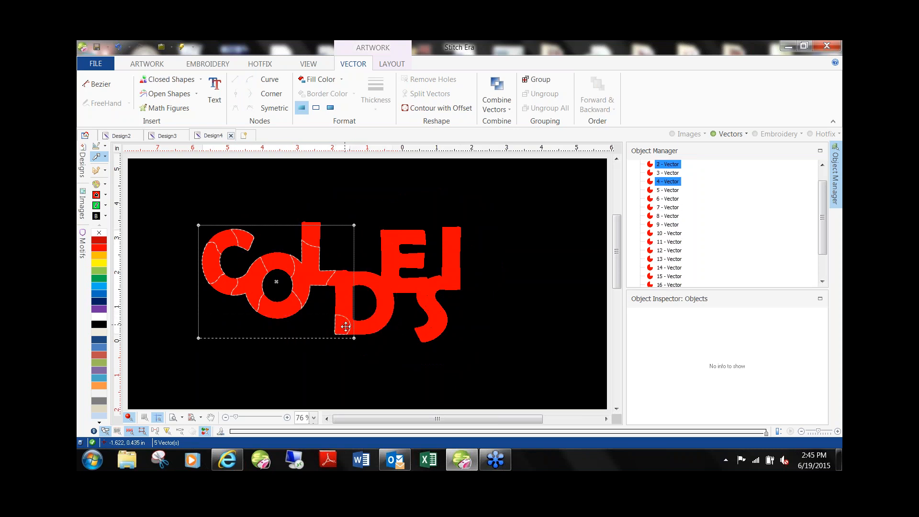
left_click(386, 318, "shift")
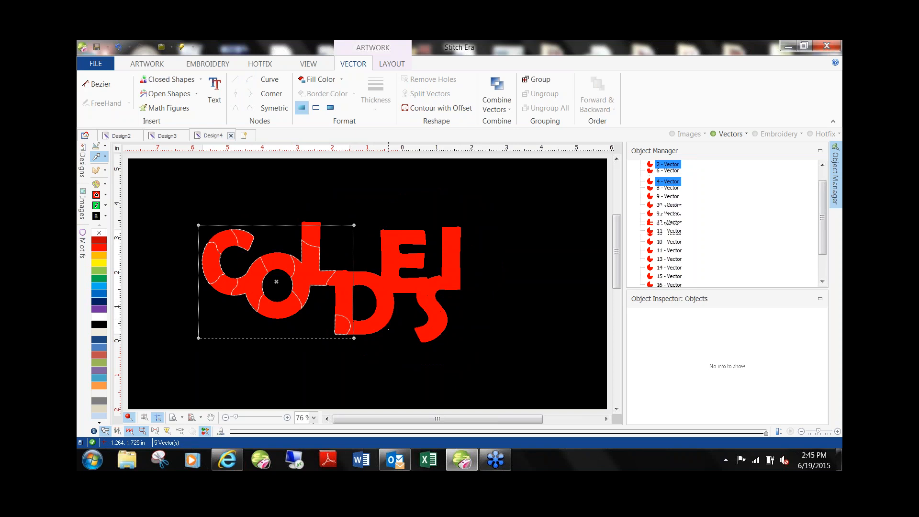
left_click(392, 309, "shift")
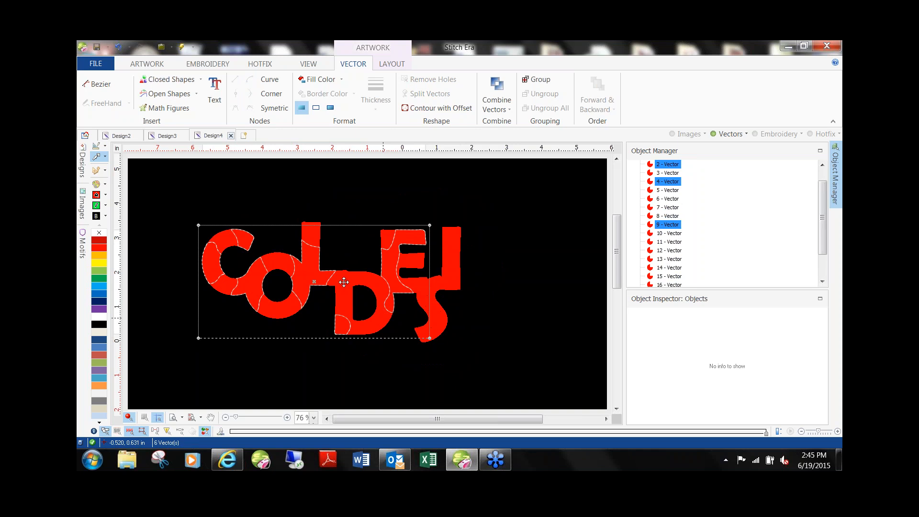
left_click(99, 278)
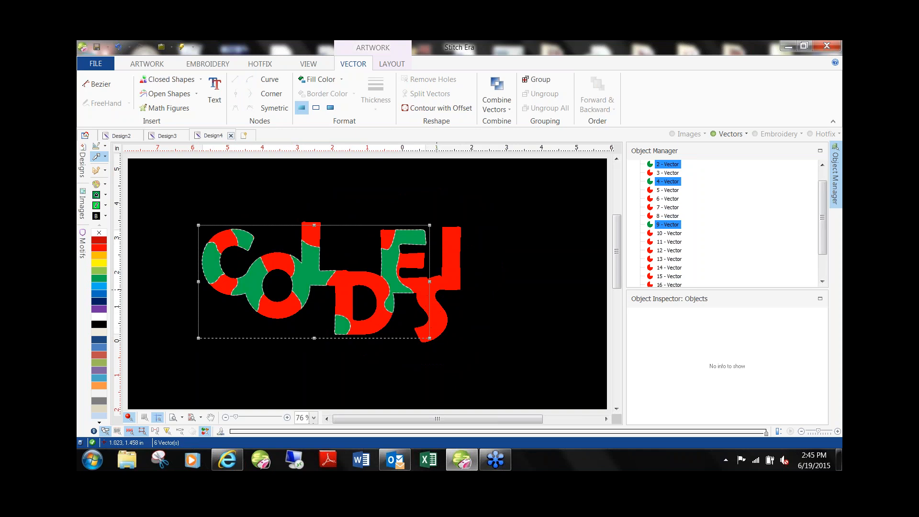
Step: Fill the S's lower tip, the S's upper piece and the middle section of the I with green
left_click(428, 333)
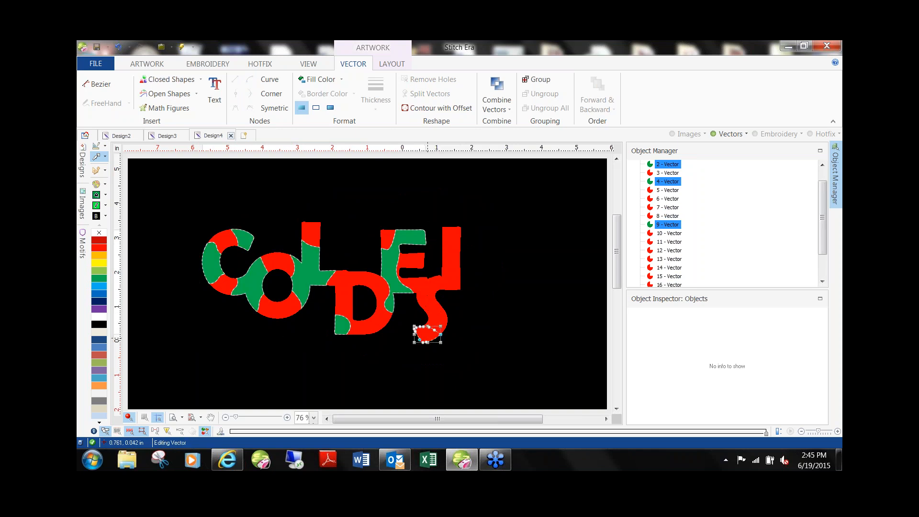
left_click(438, 315, "shift")
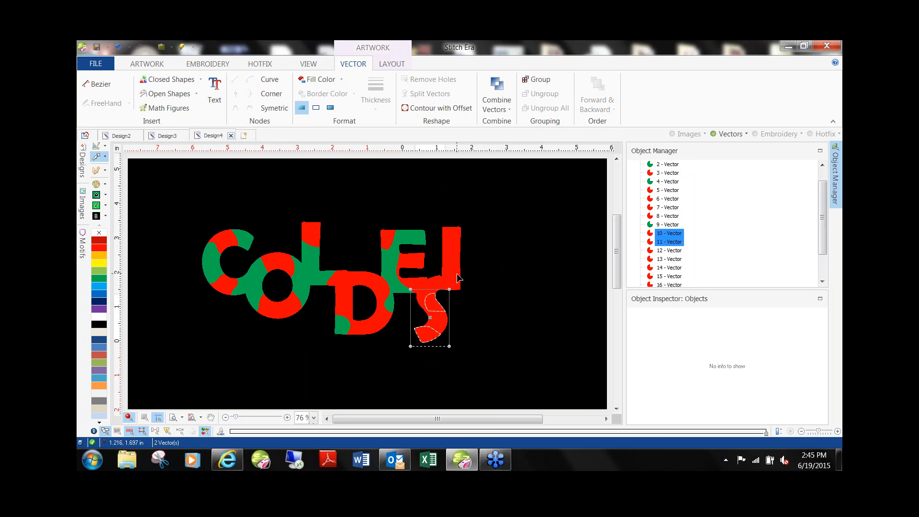
left_click(455, 263, "shift")
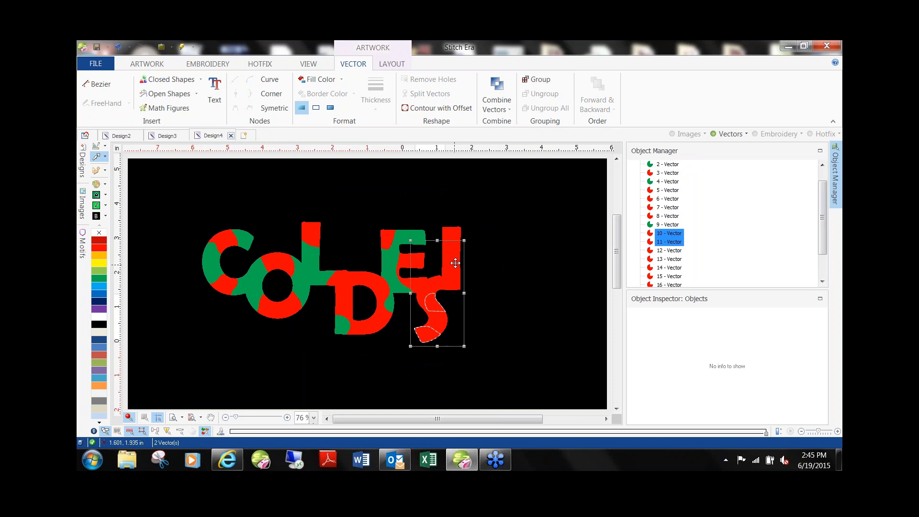
left_click(99, 278)
Step: Fill the right end of the E's middle arm with green and deselect the artwork
left_click(428, 283)
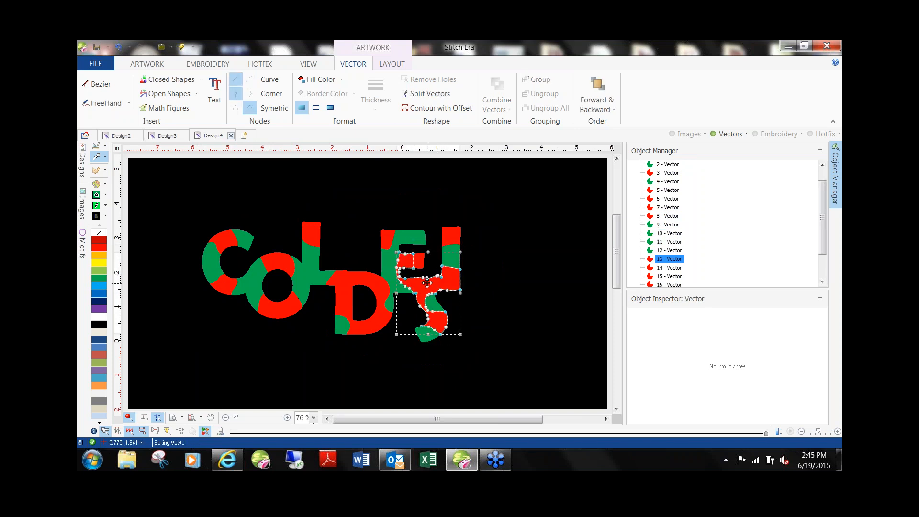
left_click(418, 260)
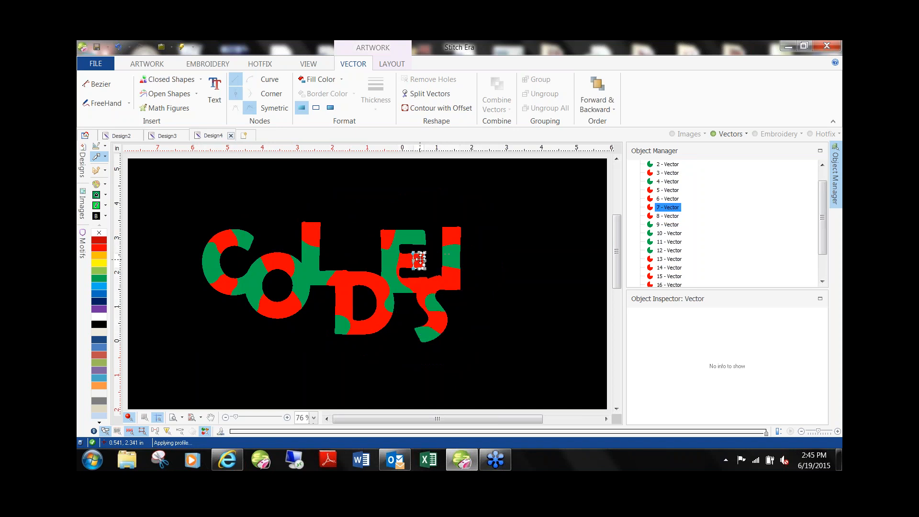
left_click(100, 278)
left_click(453, 234)
left_click(487, 263)
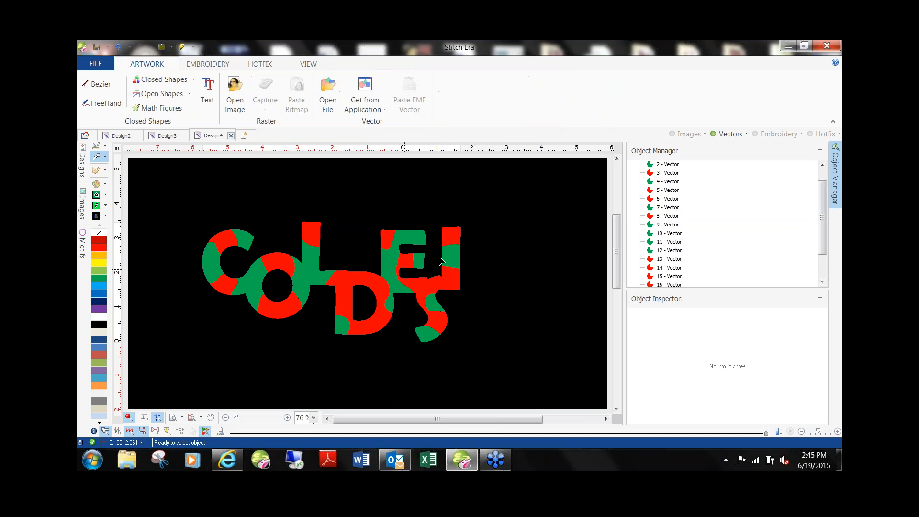
left_click(222, 272)
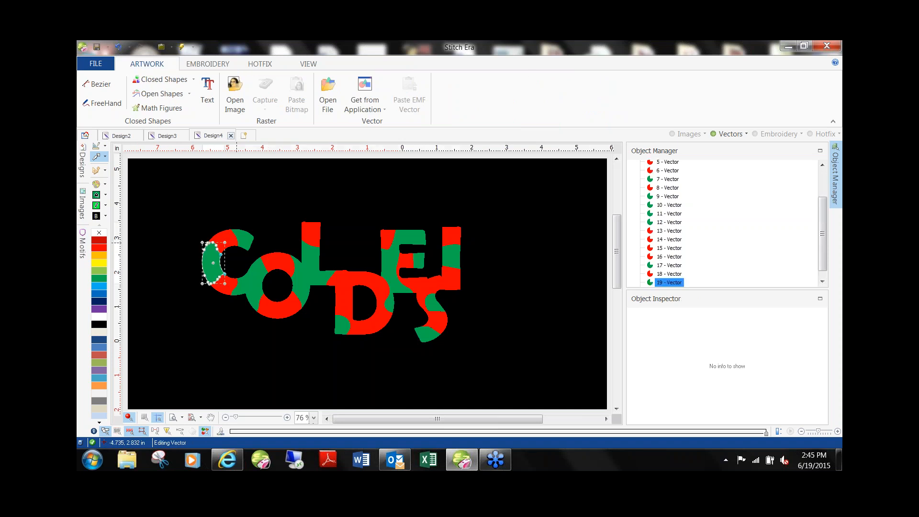
left_click(253, 302, "shift")
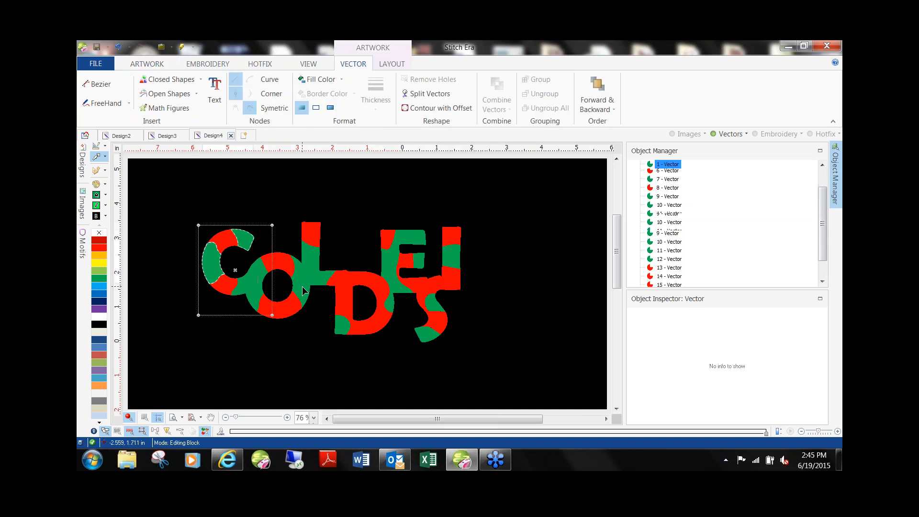
left_click(314, 275, "shift")
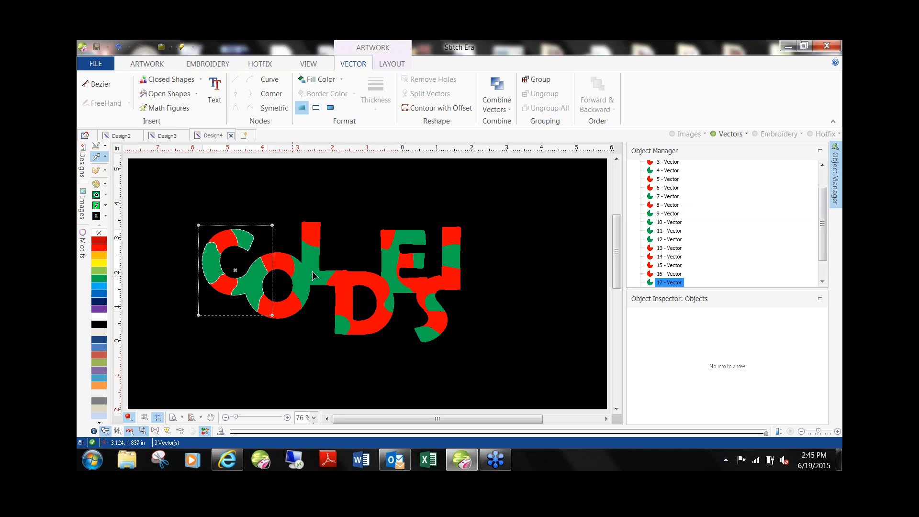
left_click(550, 199)
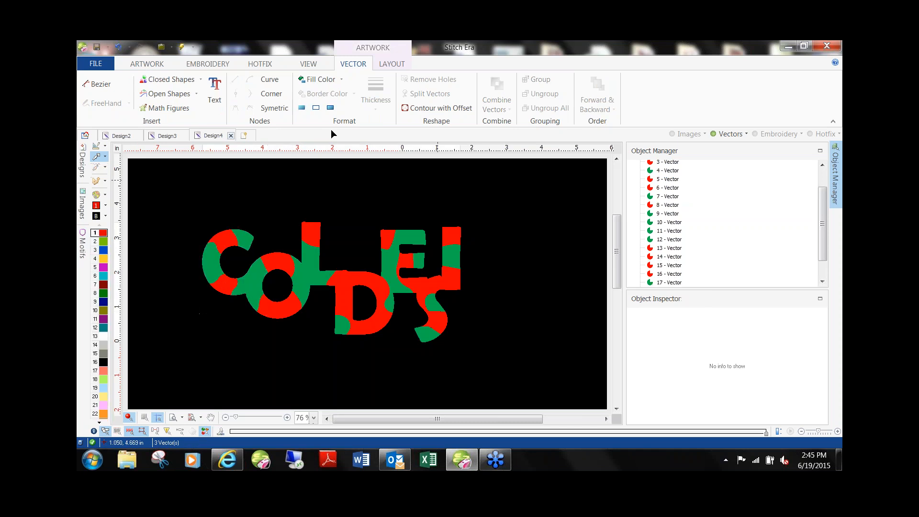
Step: Start a new bead palette in the Hotfix Catalog and add the round standard rhinestone in 6 ss Emerald
left_click(261, 63)
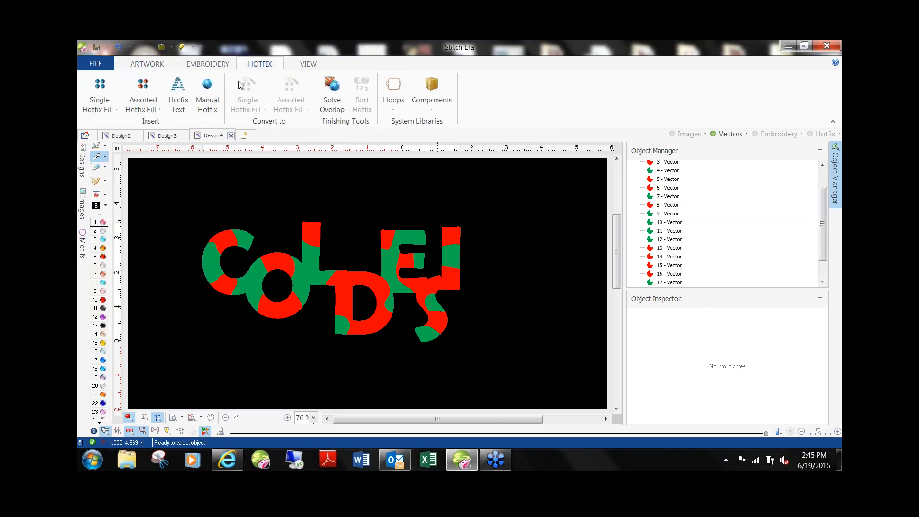
left_click(98, 196)
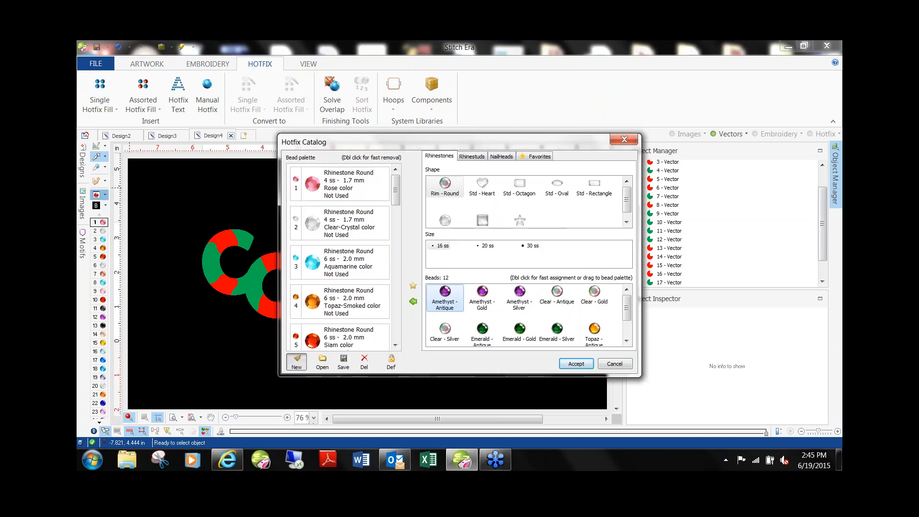
left_click(297, 362)
left_click(546, 263)
left_click(445, 220)
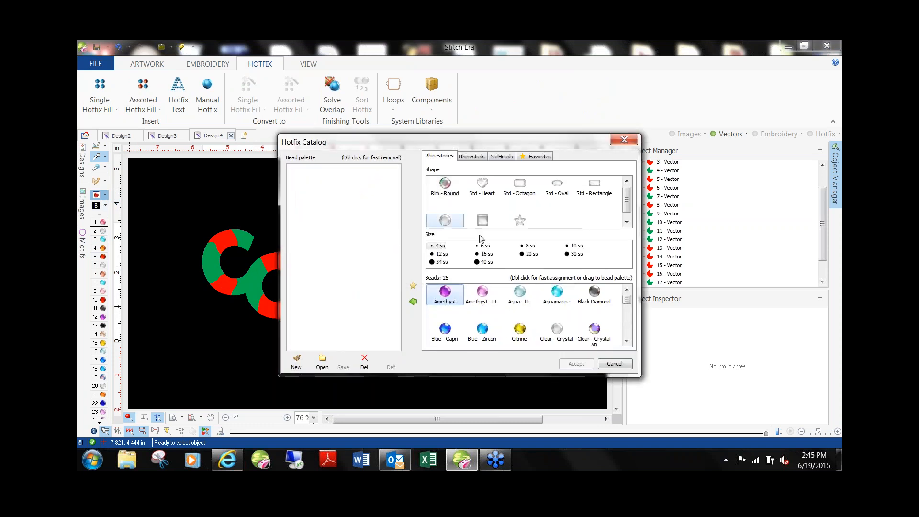
left_click(485, 246)
left_click(628, 310)
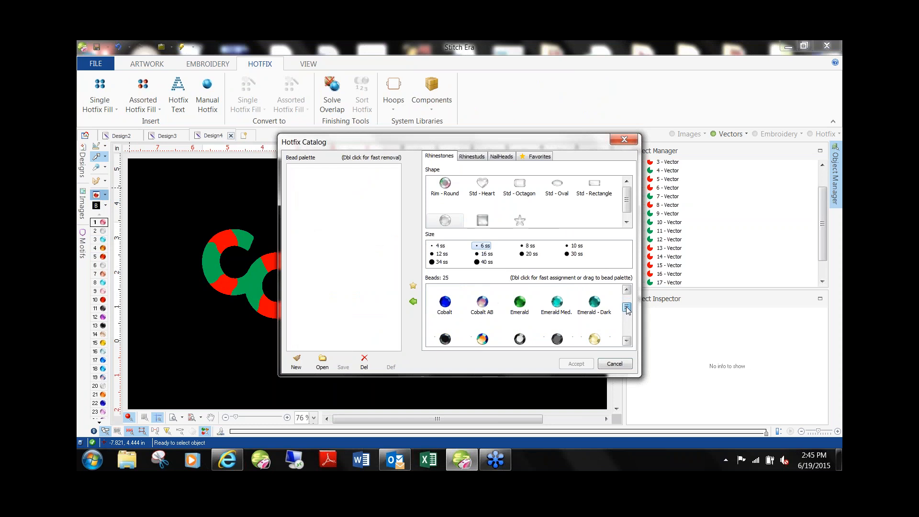
scroll(627, 310, "down", 1)
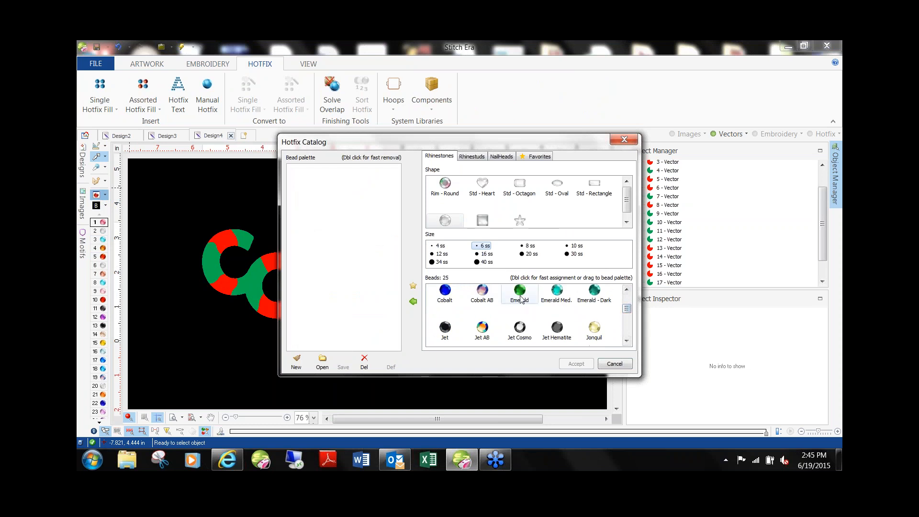
left_click(521, 300)
left_click(414, 303)
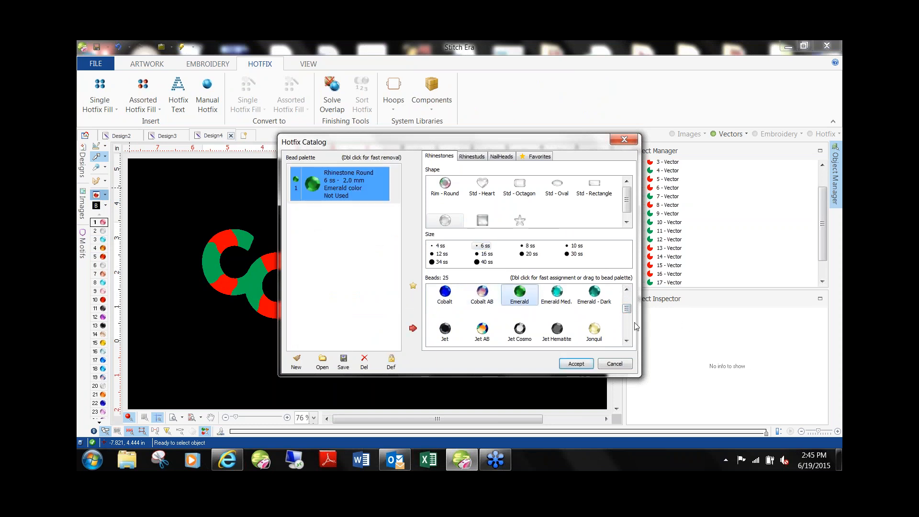
Step: Add the 6 ss Siam - Lt. round rhinestone as the second bead and accept the palette
scroll(630, 335, "down", 3)
left_click(593, 324)
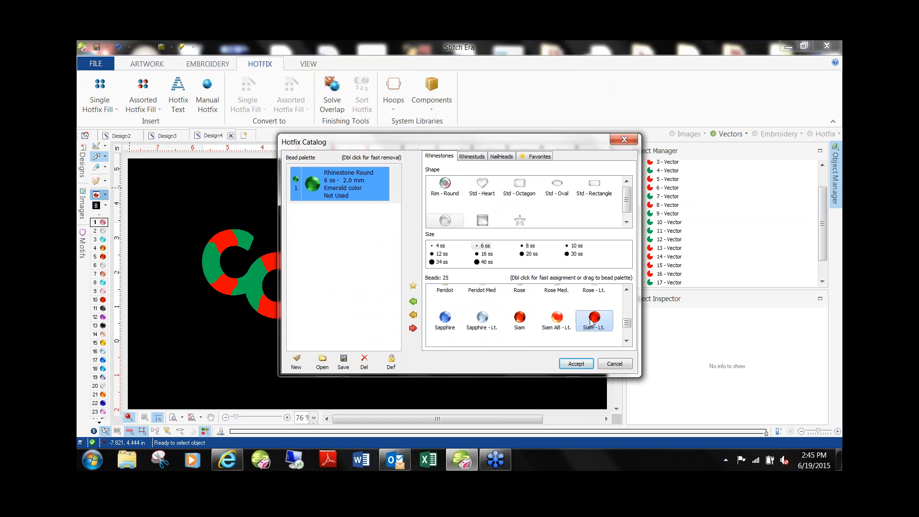
left_click(413, 302)
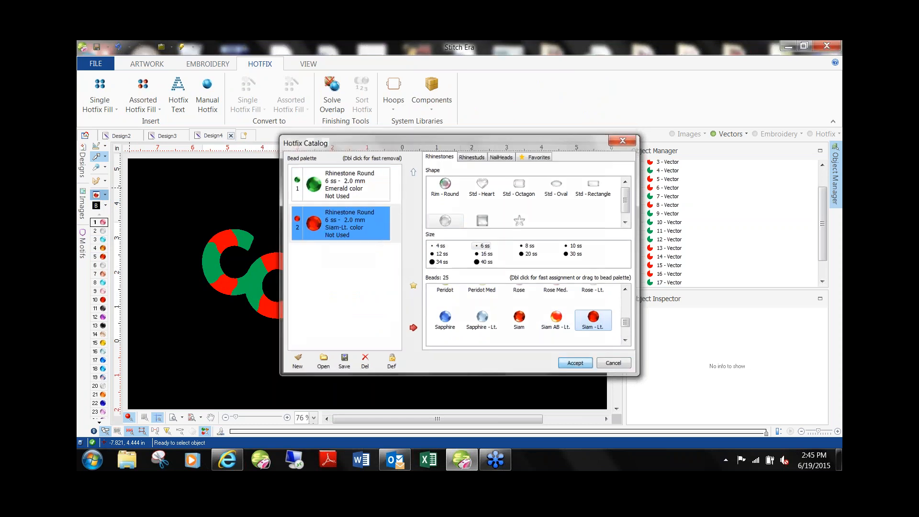
left_click(565, 363)
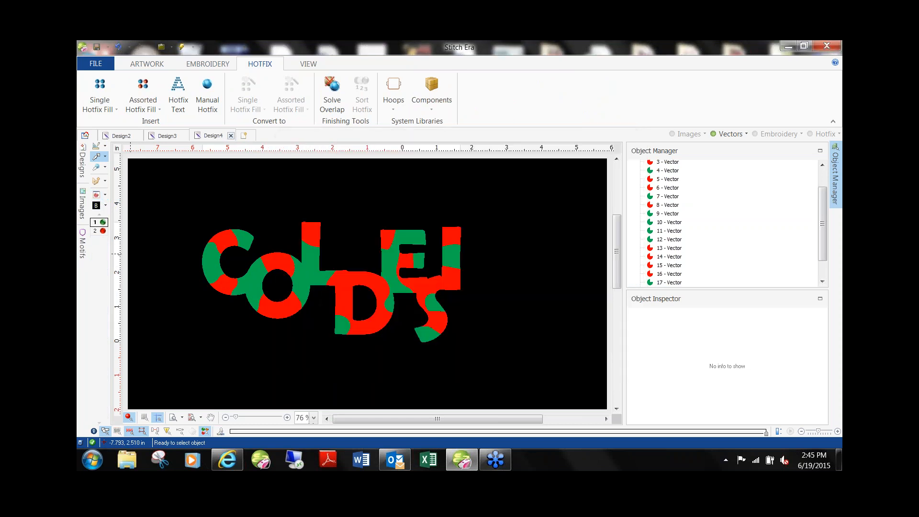
Step: Select all the green vector pieces across the letters C, O, L, D, E, S and I
left_click(211, 267)
left_click(247, 244, "ctrl")
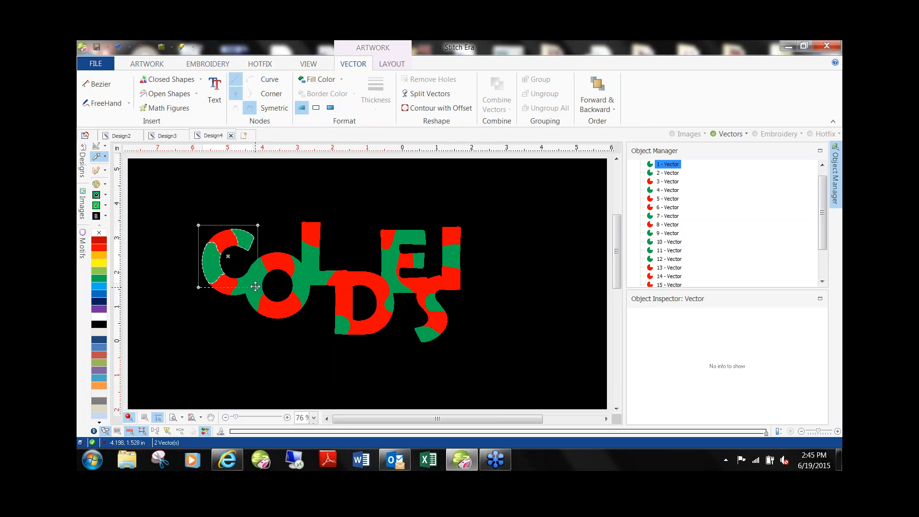
left_click(256, 287, "ctrl")
left_click(299, 284, "ctrl")
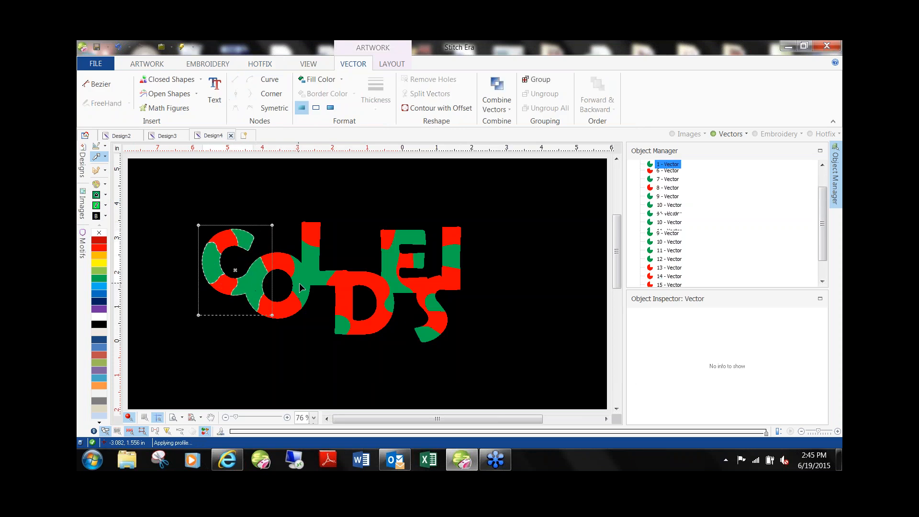
left_click(347, 331, "ctrl")
left_click(395, 311, "ctrl")
left_click(417, 261, "ctrl")
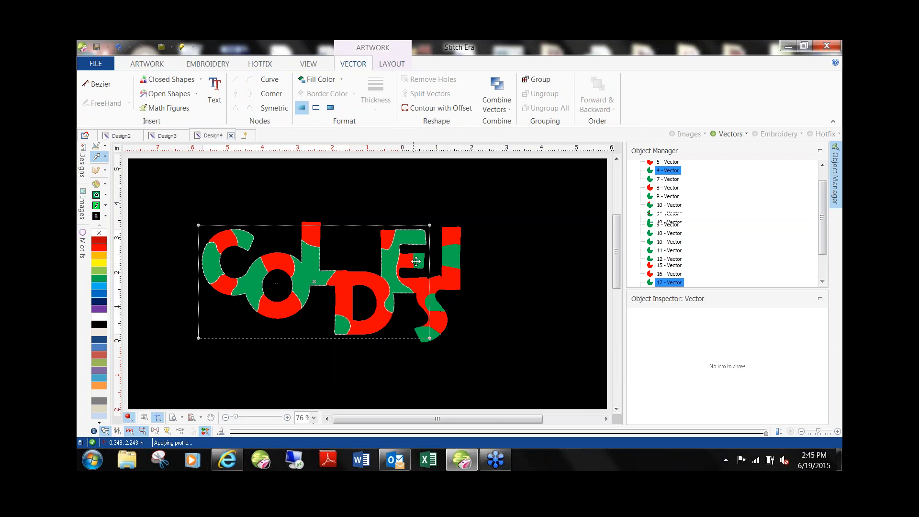
left_click(453, 259, "ctrl")
left_click(437, 305, "ctrl")
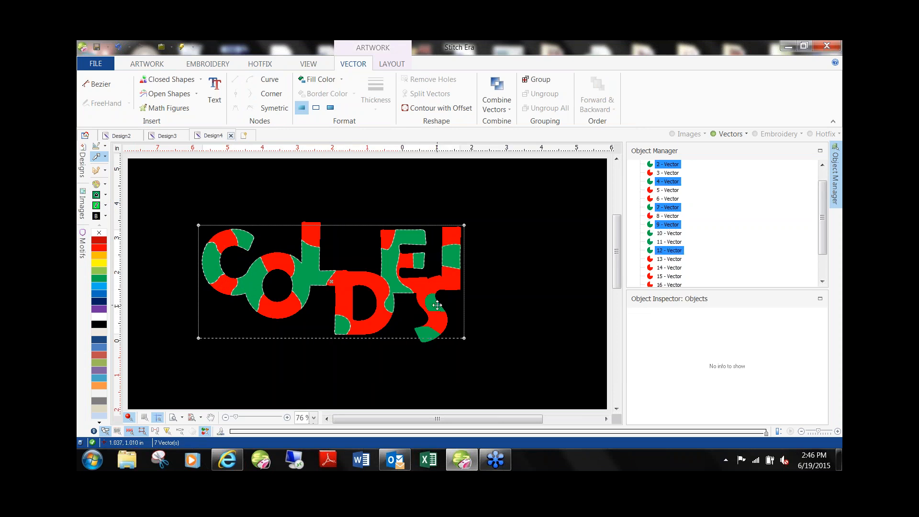
left_click(428, 335, "ctrl")
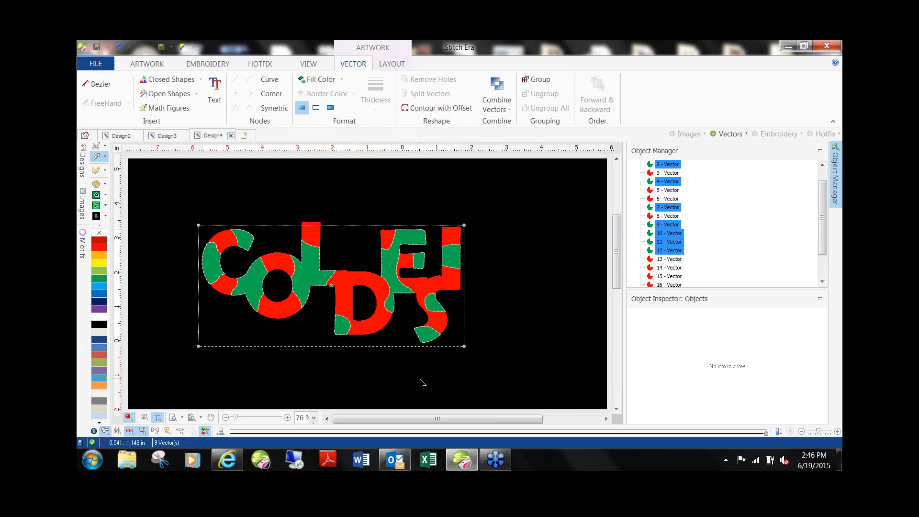
Step: Create an HF Uniform Fill from the selected green pieces, tighten its bead spacing and close Smart Design
left_click(96, 171)
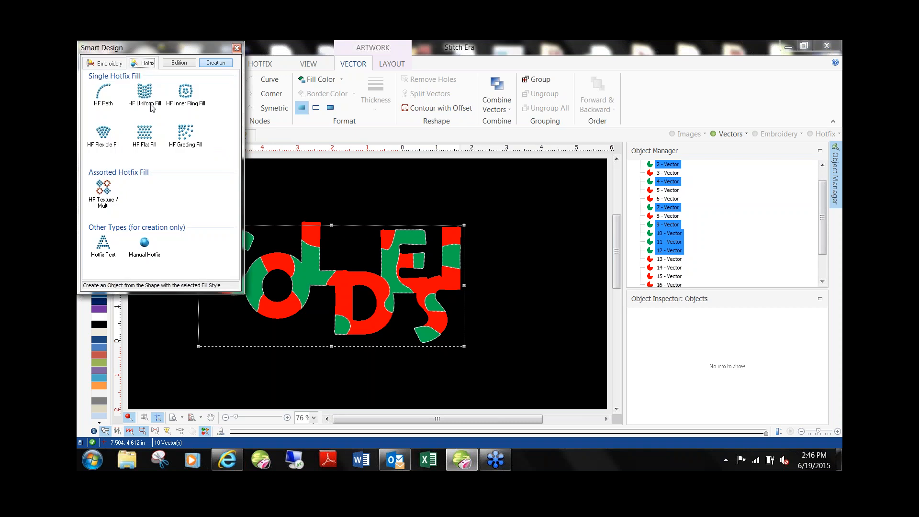
left_click(144, 91)
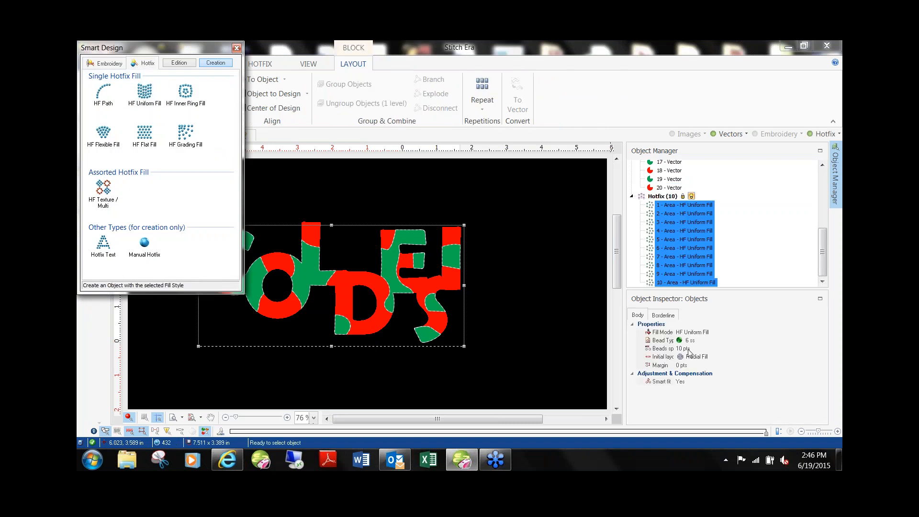
left_click(687, 349)
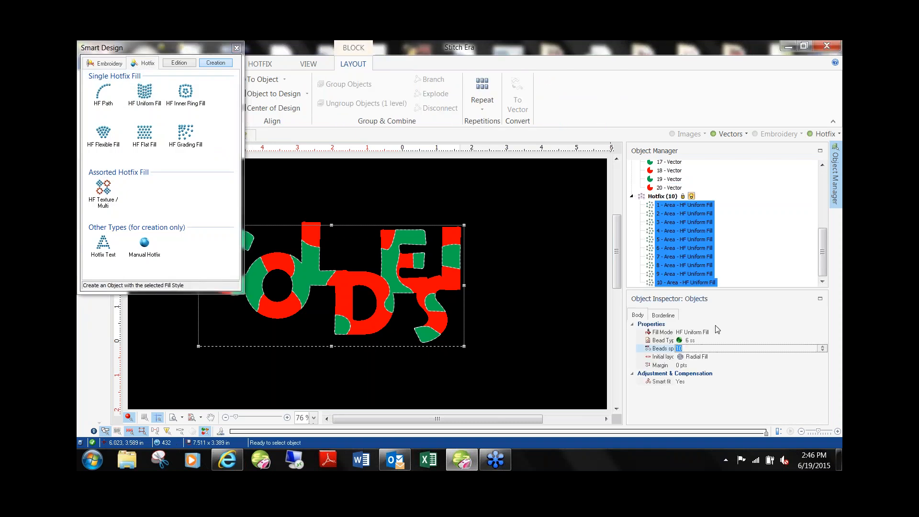
left_click(571, 256)
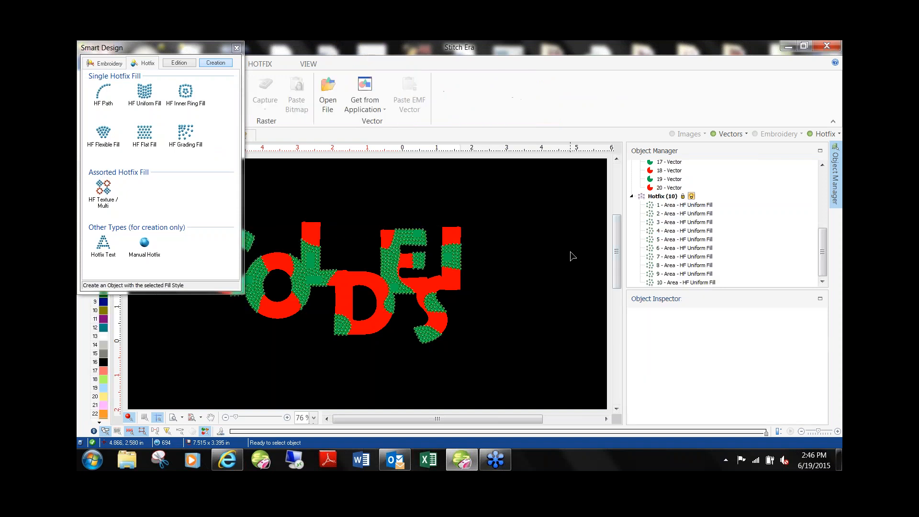
left_click(236, 49)
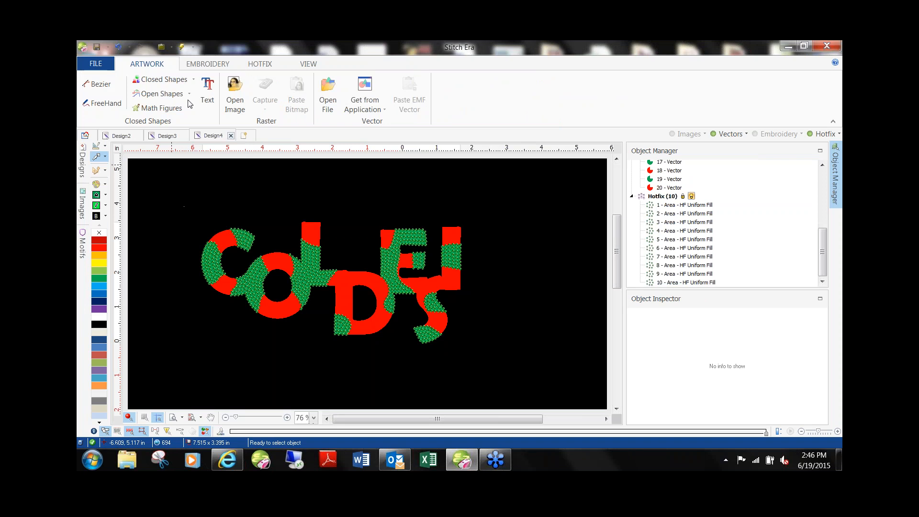
Step: Make the red Siam-Lt. bead the active stone and hide the existing hotfix objects
left_click(260, 64)
left_click(99, 231)
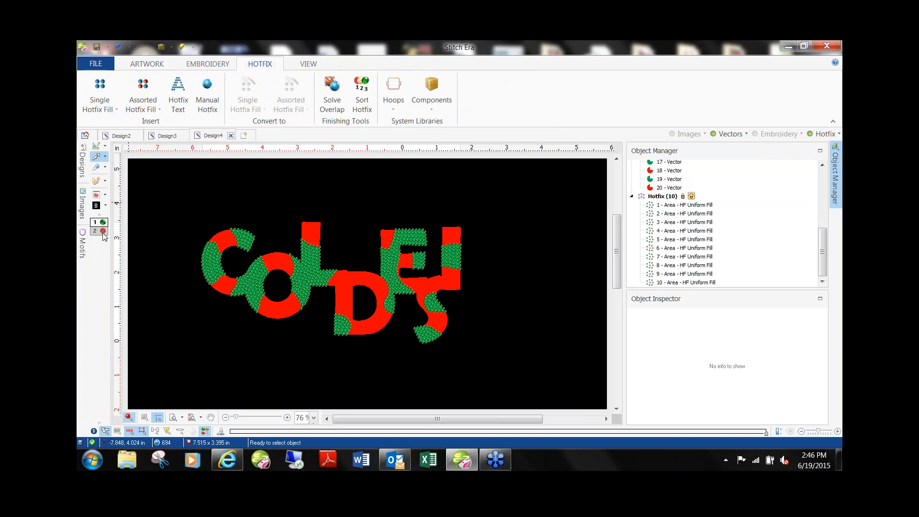
left_click(728, 134)
left_click(728, 134)
left_click(824, 134)
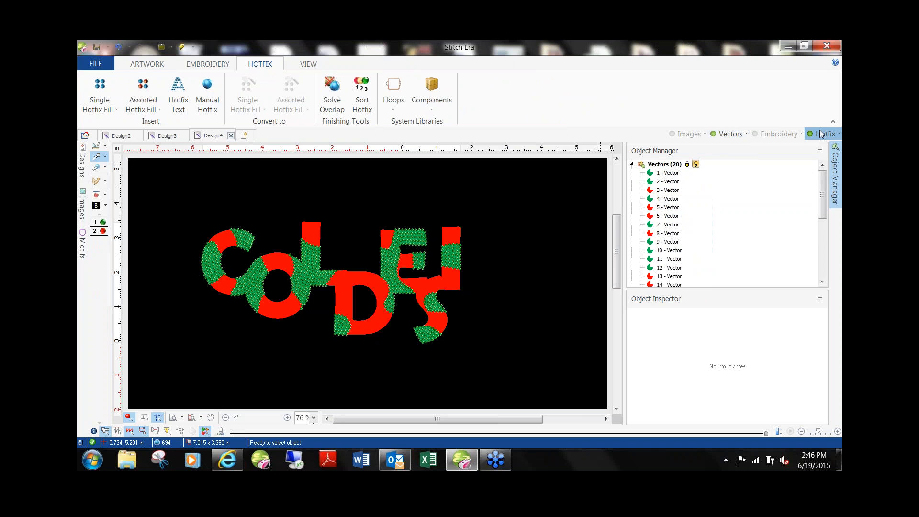
Step: Select the red vector pieces across the letters C, O, L, D, E, S and I
left_click(226, 236)
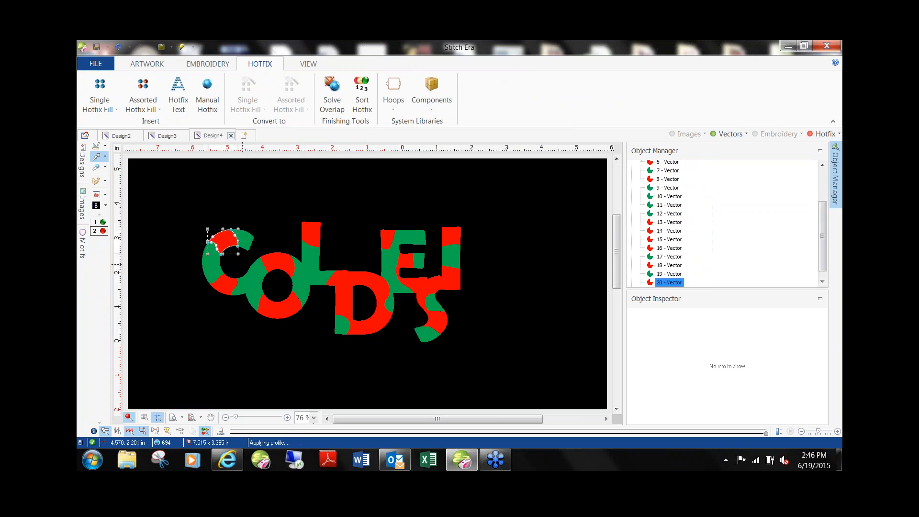
left_click(281, 311, "ctrl")
left_click(280, 262, "ctrl")
left_click(319, 225, "ctrl")
left_click(363, 282, "ctrl")
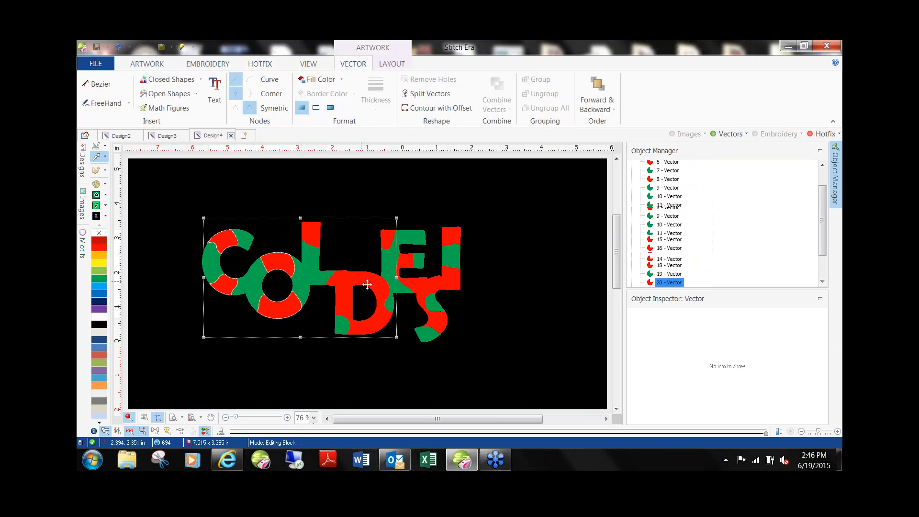
left_click(416, 276, "ctrl")
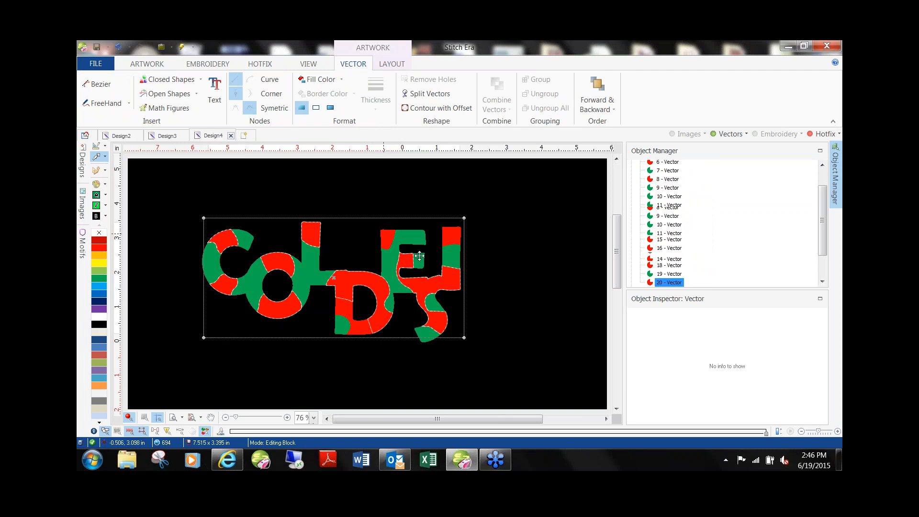
left_click(450, 236, "ctrl")
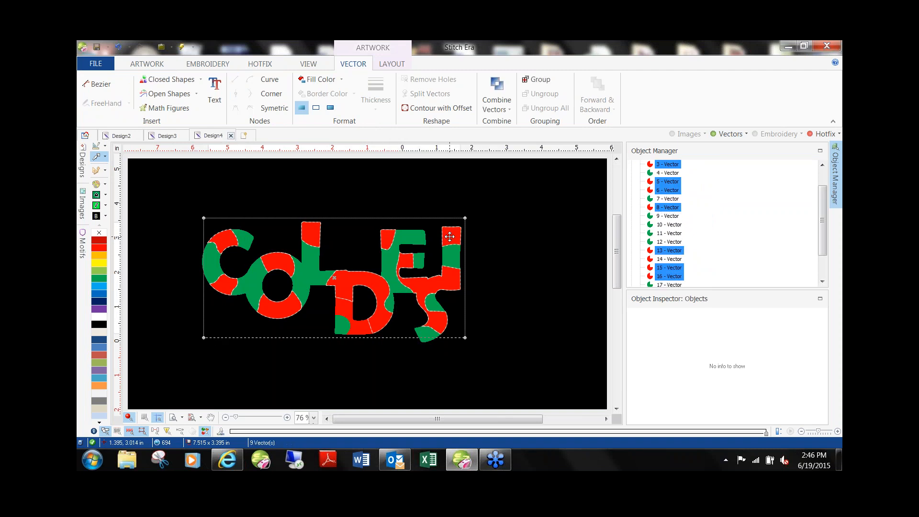
left_click(347, 310, "ctrl")
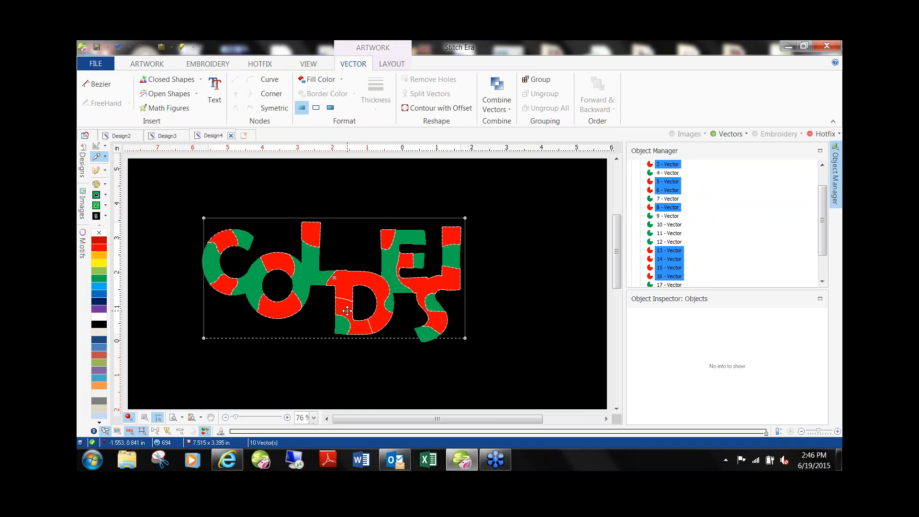
left_click(347, 307, "ctrl")
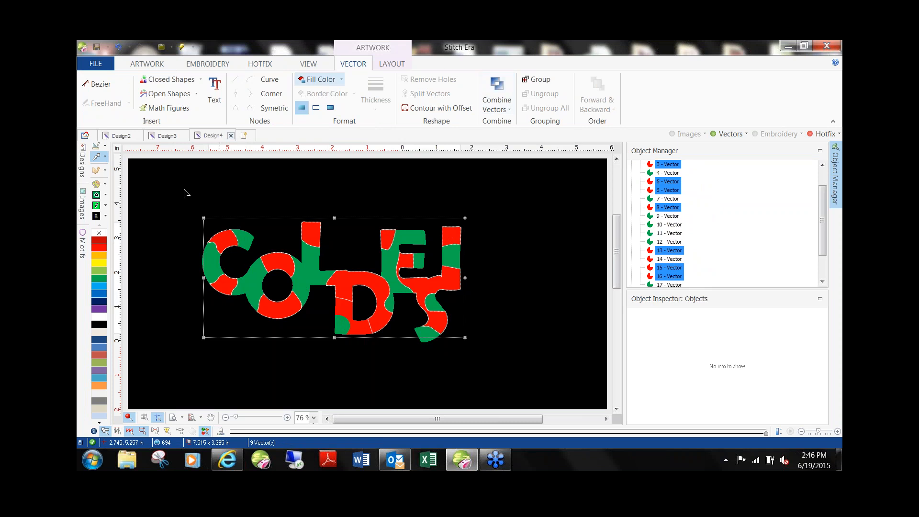
Step: Create an HF Uniform Fill from the selected red pieces with 4 pts bead spacing and close Smart Design
left_click(96, 173)
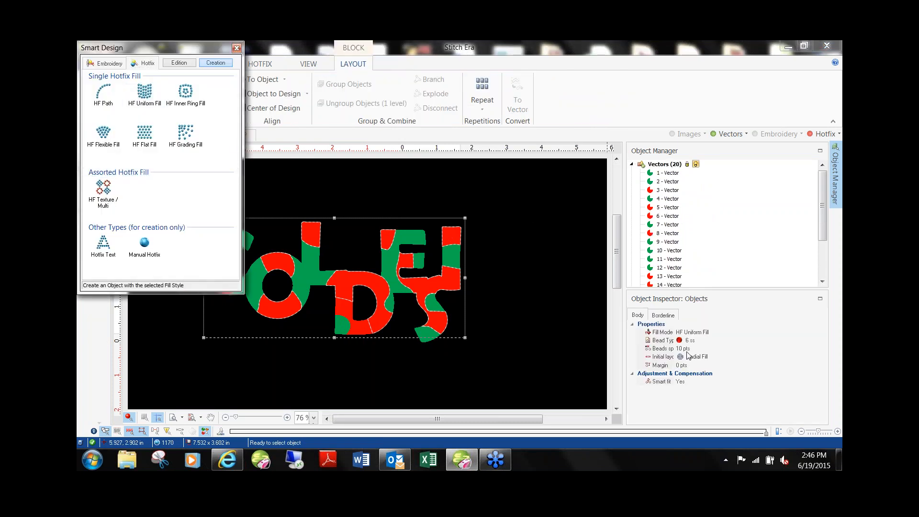
left_click(688, 351)
type("4")
key("Return")
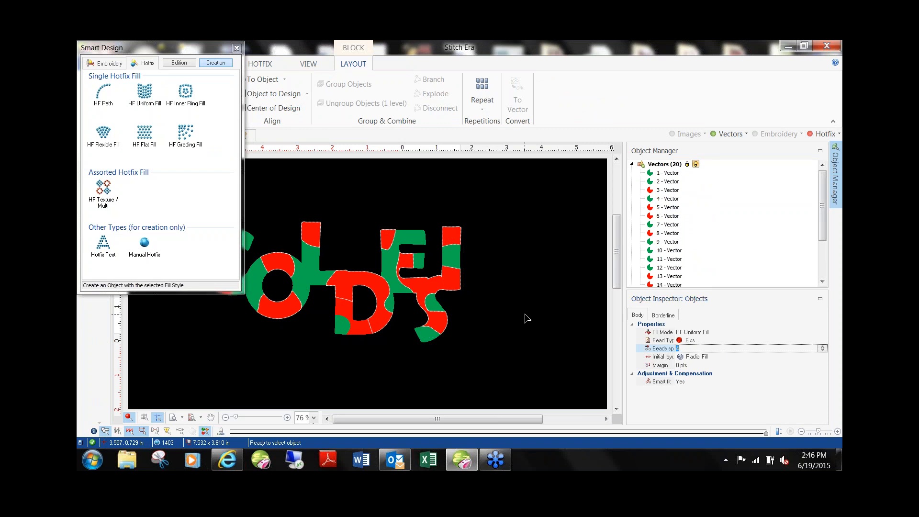
left_click(528, 318)
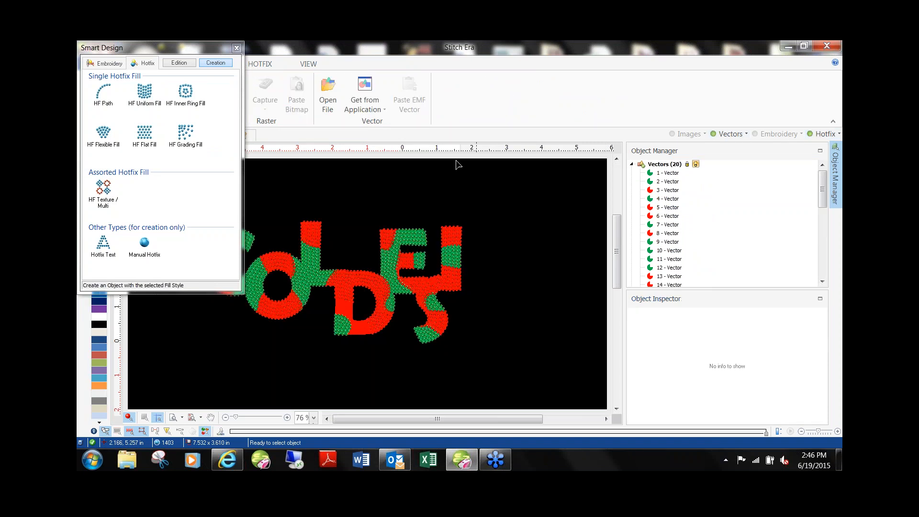
left_click(236, 48)
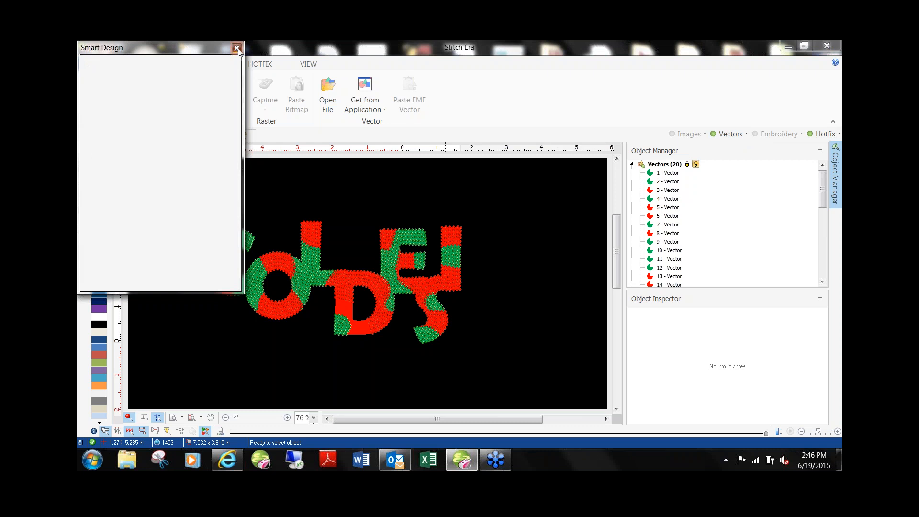
Step: Change the D's lower corner fill to the red bead and create an HF Uniform Fill in the D's adjacent lower piece
left_click(345, 330)
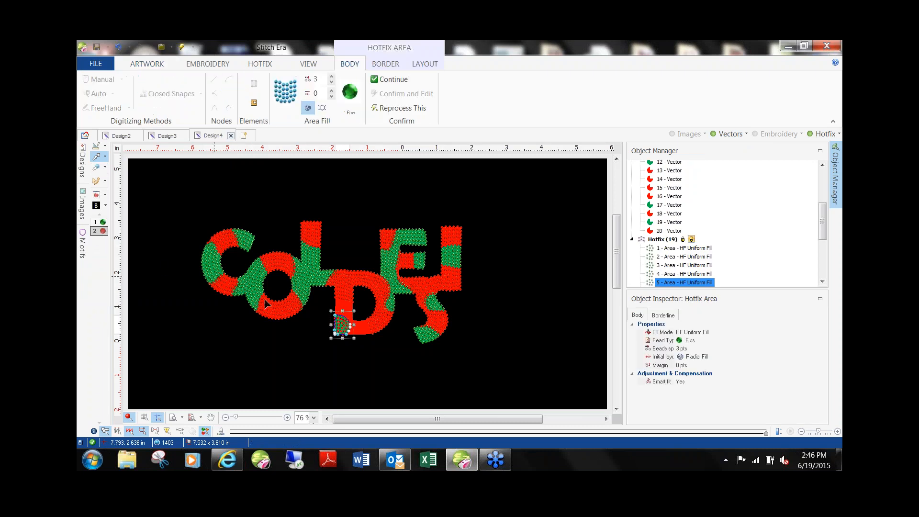
left_click(509, 303)
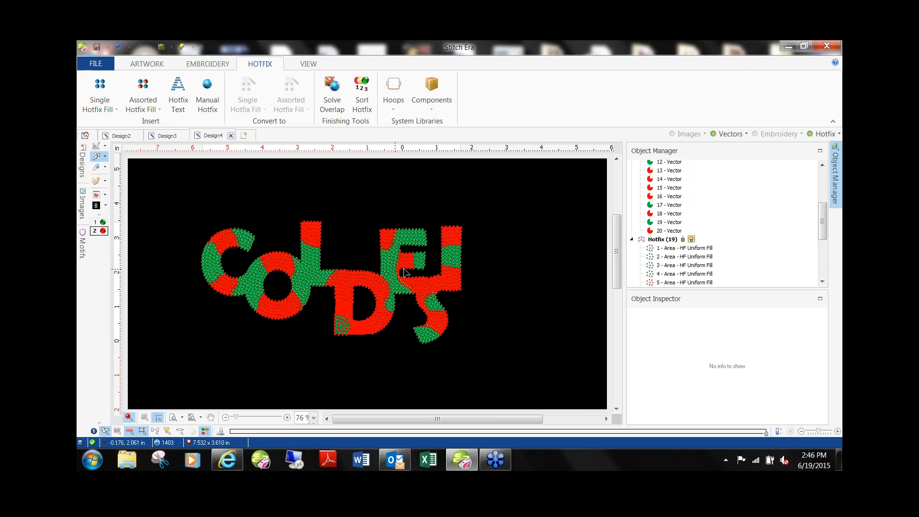
left_click(98, 108)
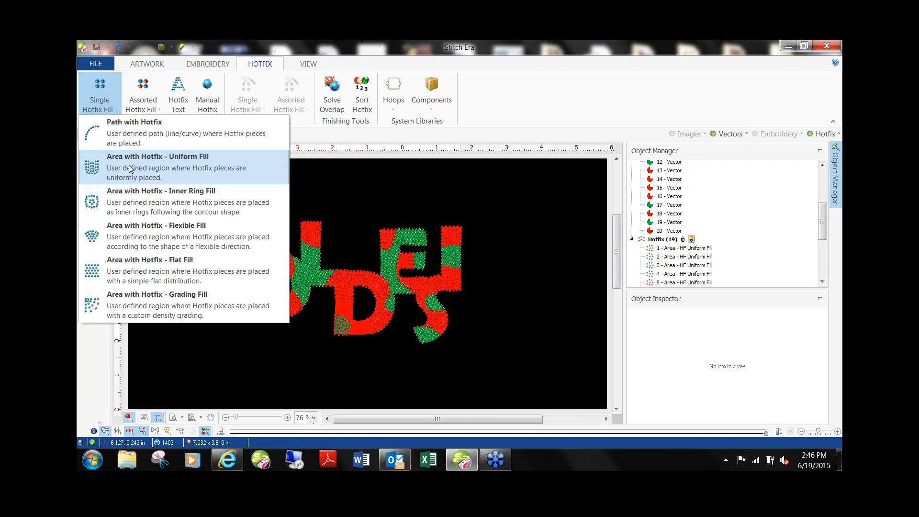
left_click(148, 153)
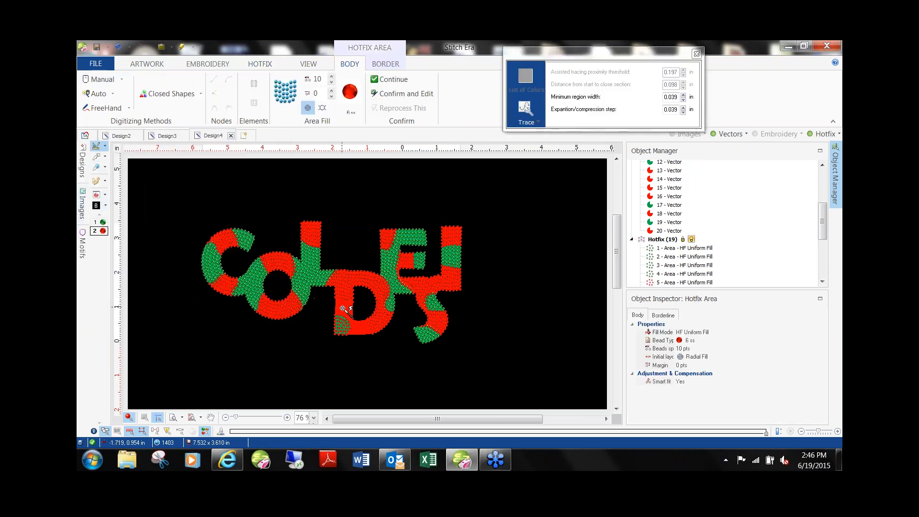
left_click(361, 304)
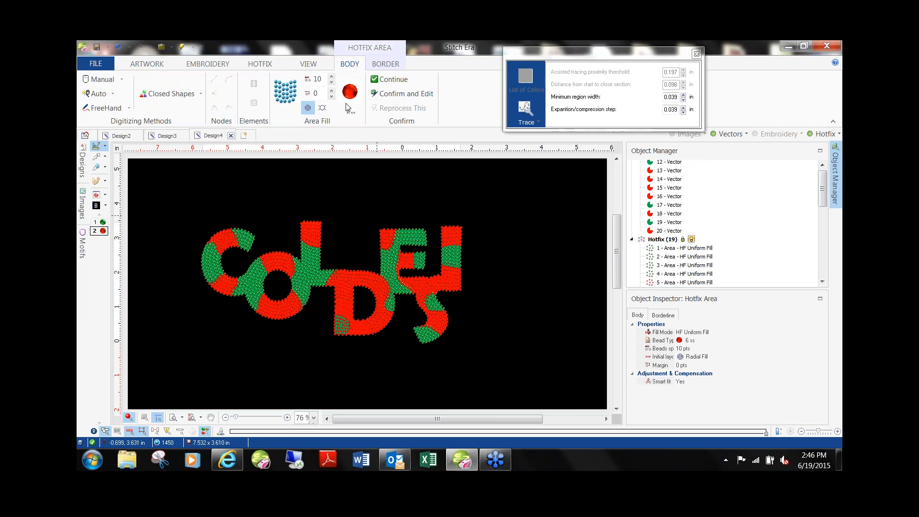
Step: Give the newly created D fill the green 6 ss bead with tighter bead spacing, and hide the vectors
left_click(97, 157)
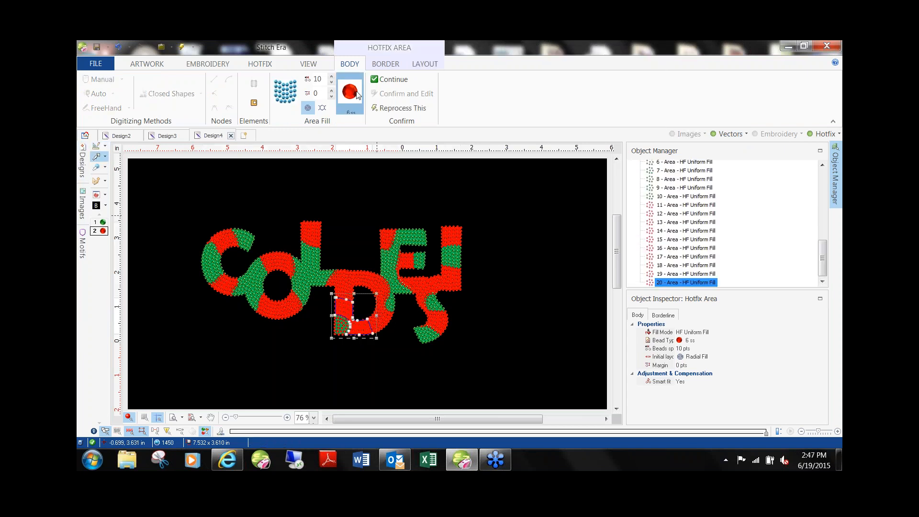
left_click(356, 91)
left_click(367, 102)
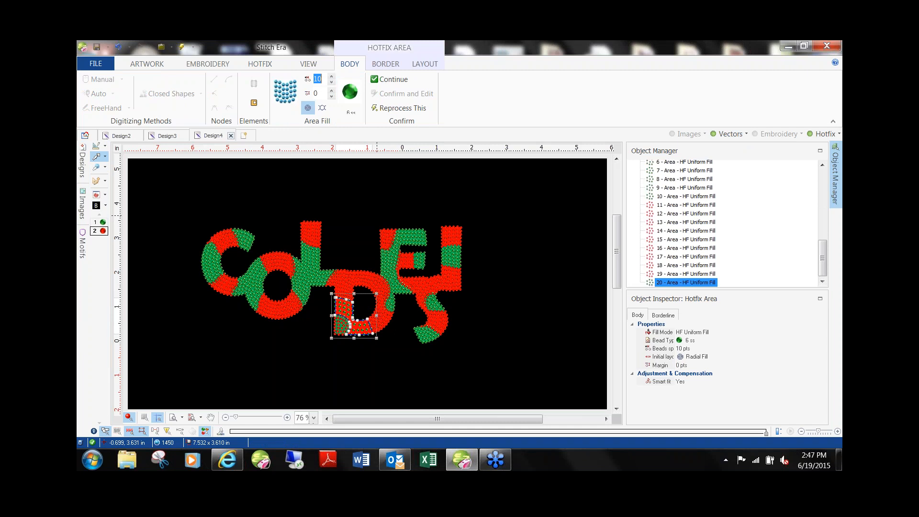
left_click(471, 235)
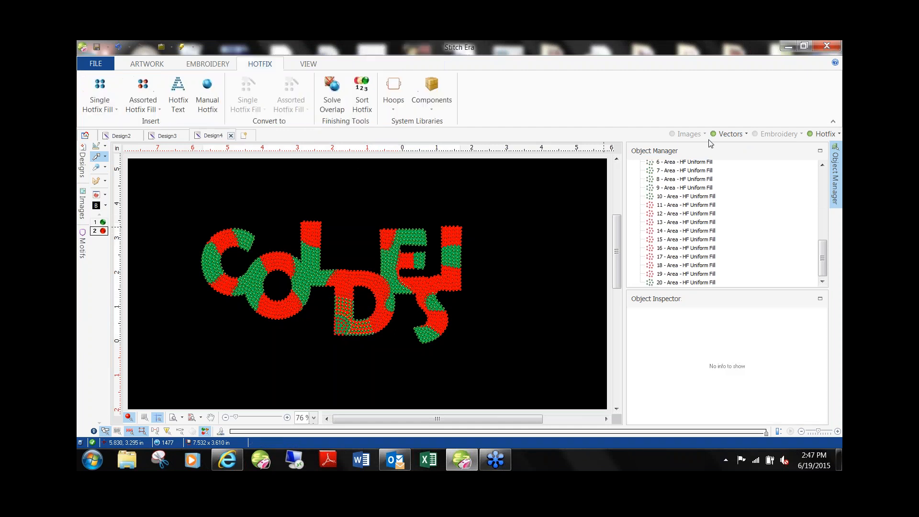
left_click(725, 135)
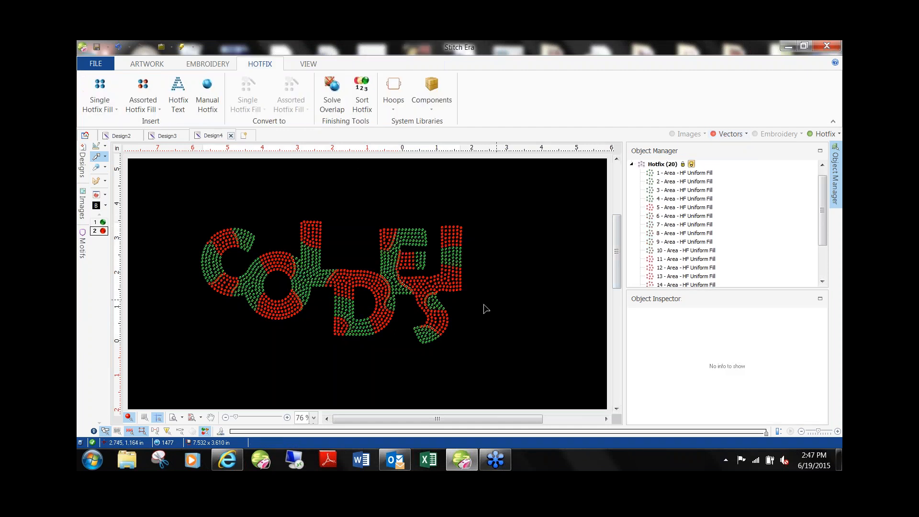
Step: Try 3 pts bead spacing on the red fill spanning the E, S and I
left_click(444, 324)
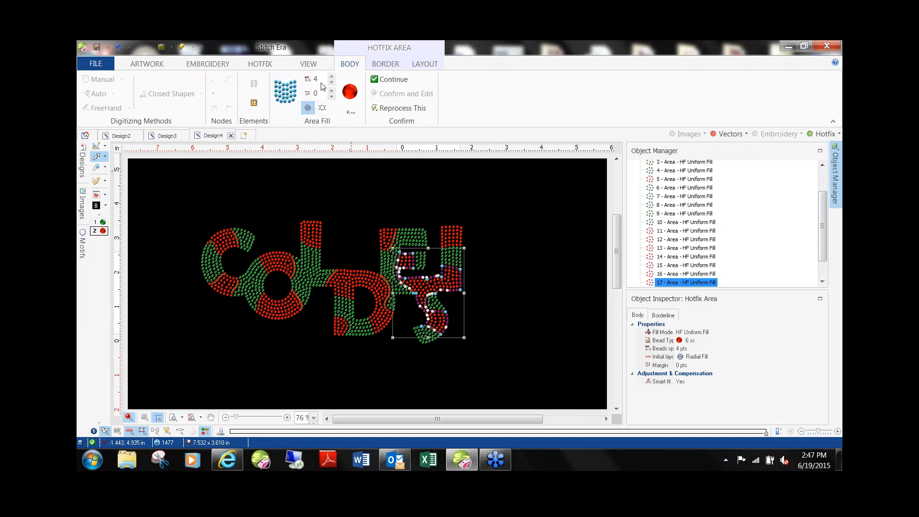
double_click(324, 79)
type("3")
key("Return")
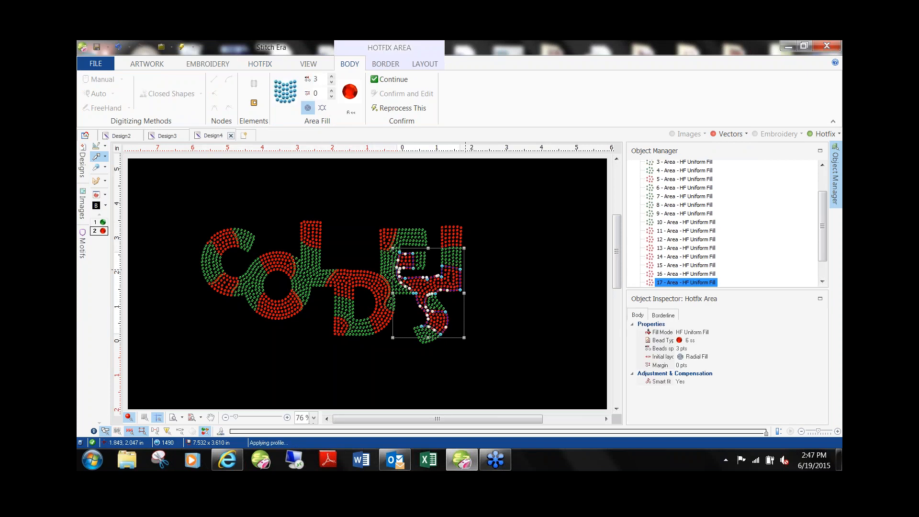
left_click(541, 277)
Step: Inspect the stones up close and return the red fill across the E, S and I to 4 pts bead spacing
scroll(219, 227, "up", 5)
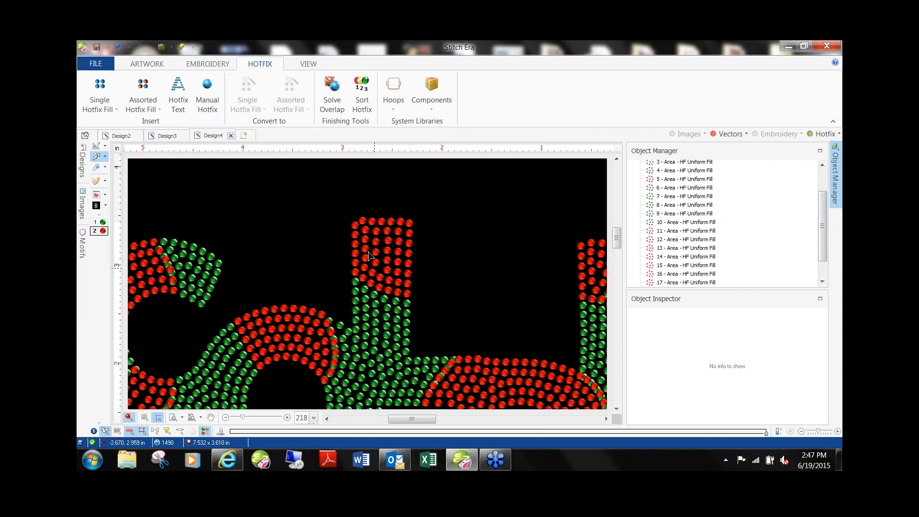
scroll(330, 286, "down", 5)
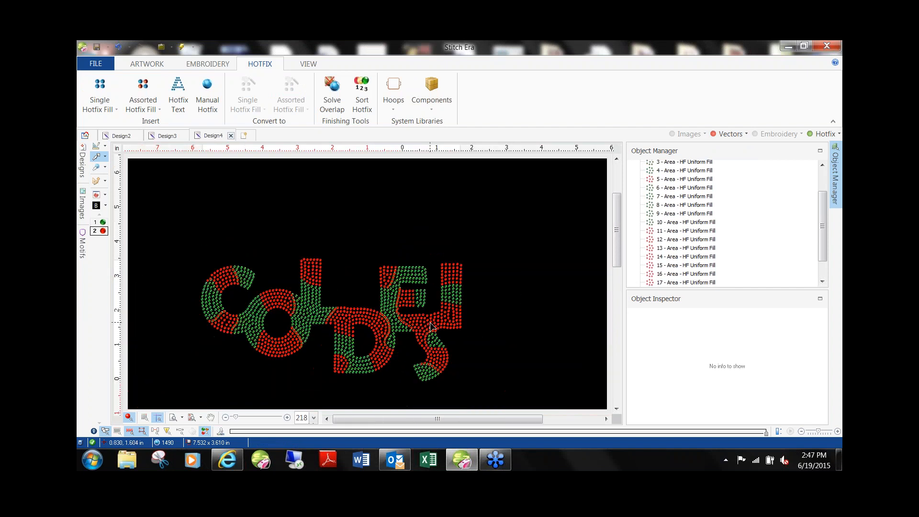
scroll(451, 326, "up", 1)
scroll(451, 325, "up", 2)
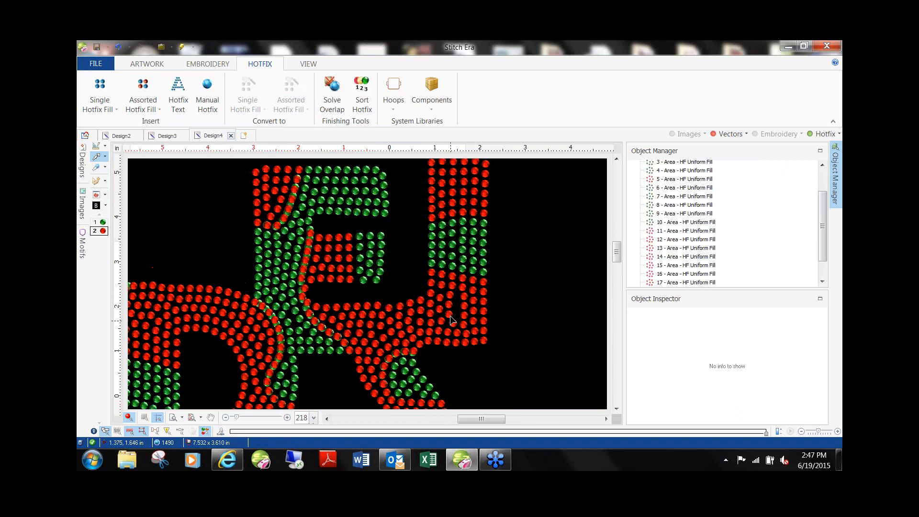
left_click(456, 312)
left_click(331, 76)
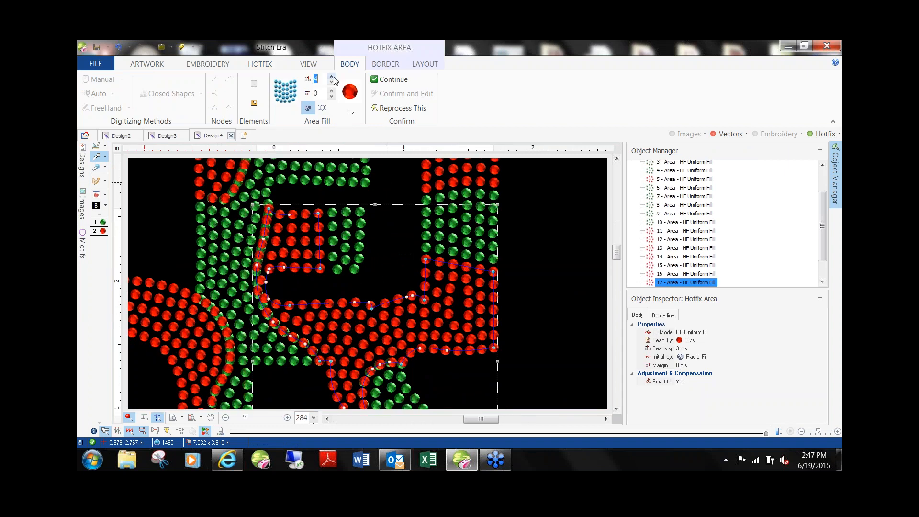
left_click(519, 226)
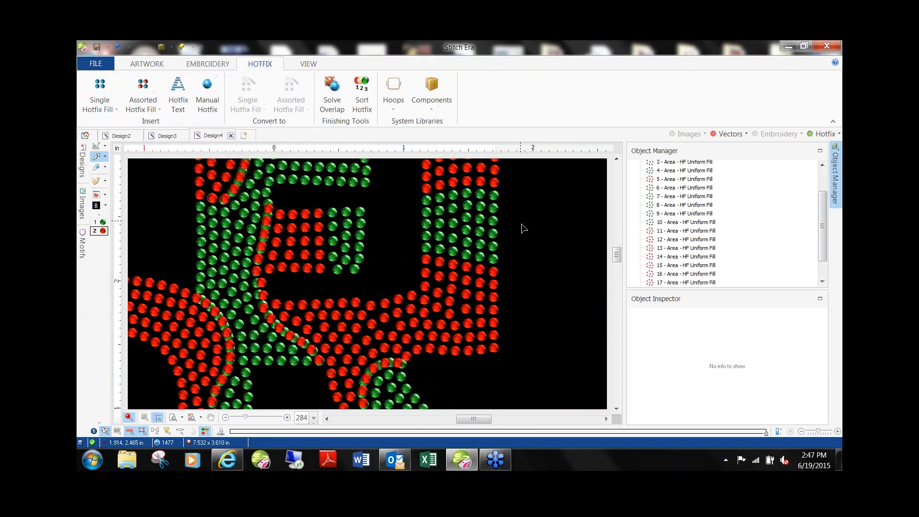
Step: Resolve all listed stone conflicts between the hotfix areas with Solve Overlap and close Hotfix Conflicts
scroll(522, 228, "down", 4)
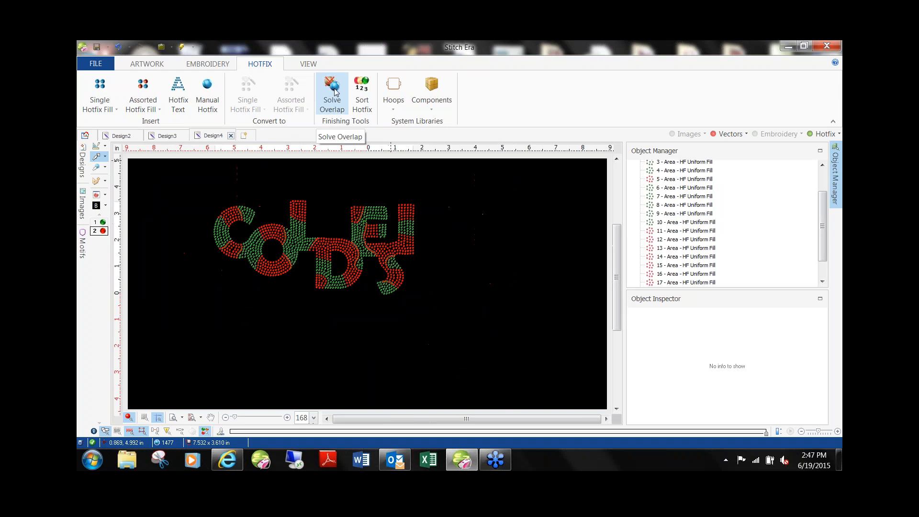
left_click(338, 94)
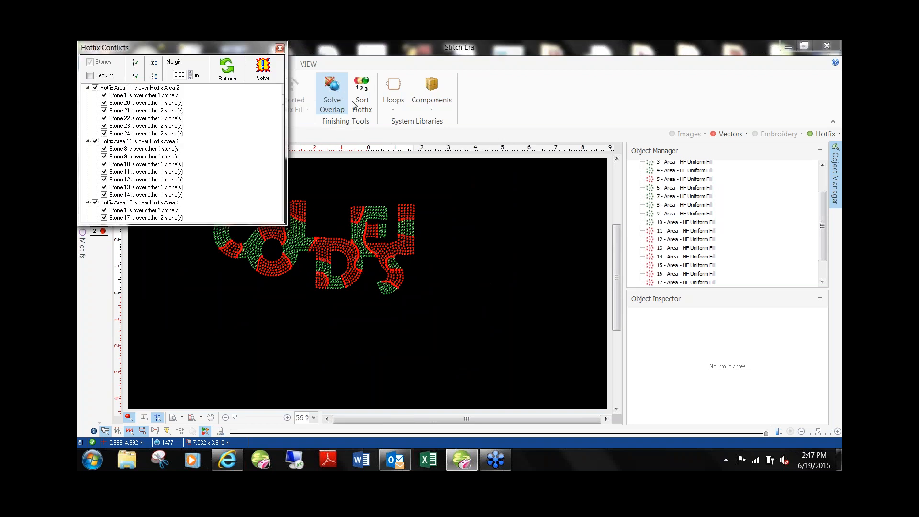
left_click(267, 69)
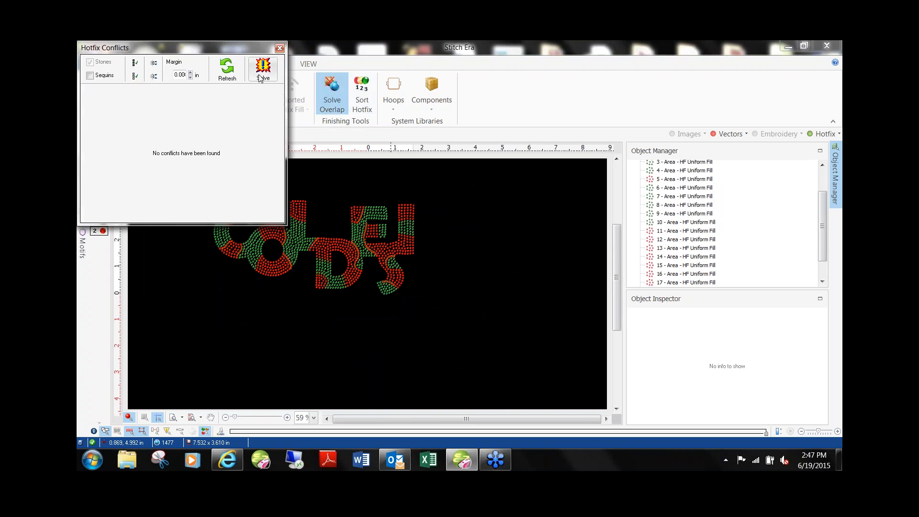
left_click(279, 49)
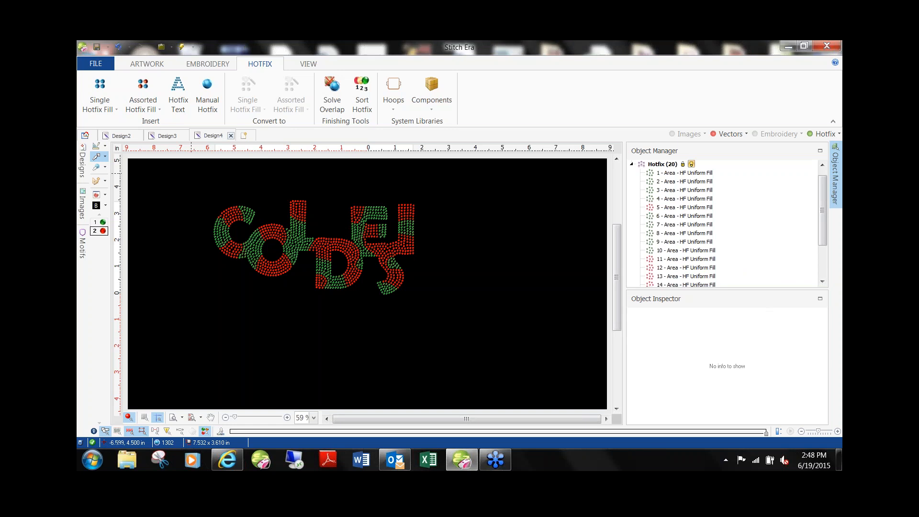
Step: Enlarge the whole COLDESI design to about 10.24 x 4.9 in and resolve its overlapping stones with Solve Overlap
left_click_drag(190, 173, 485, 352)
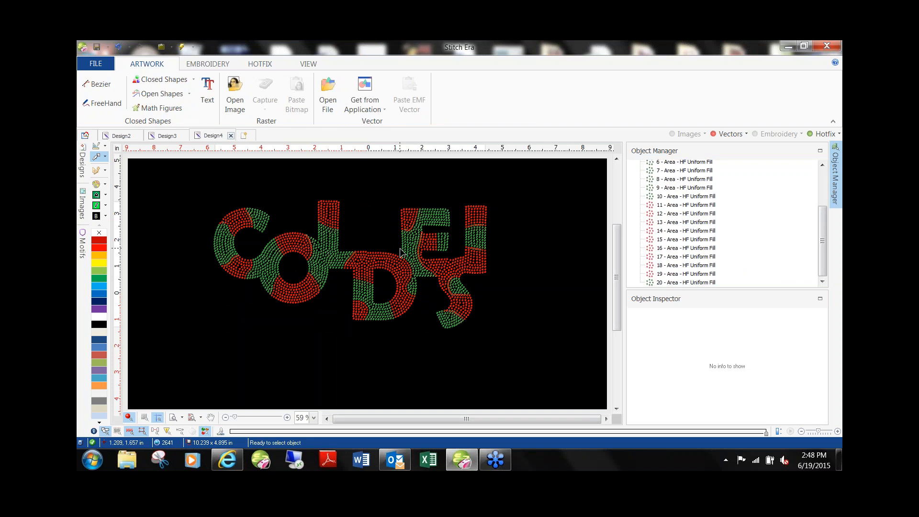
left_click(261, 66)
left_click(347, 101)
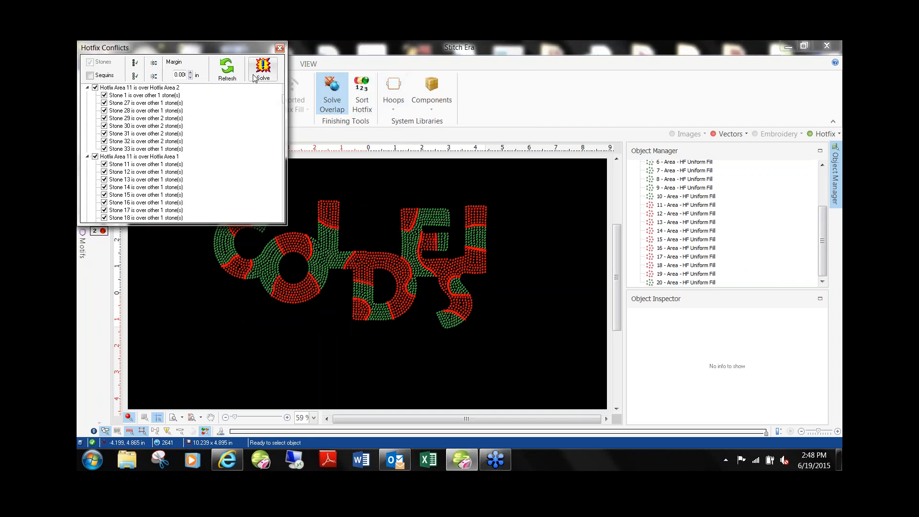
left_click(263, 70)
left_click(279, 48)
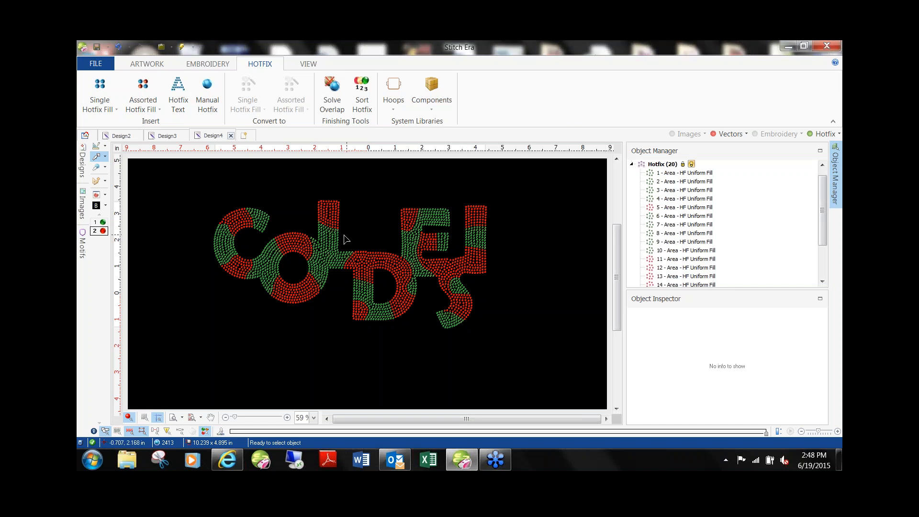
Step: Set the initial layout to Hexagon for the letter L's red and green fills and for all 20 hotfix areas
left_click(333, 220)
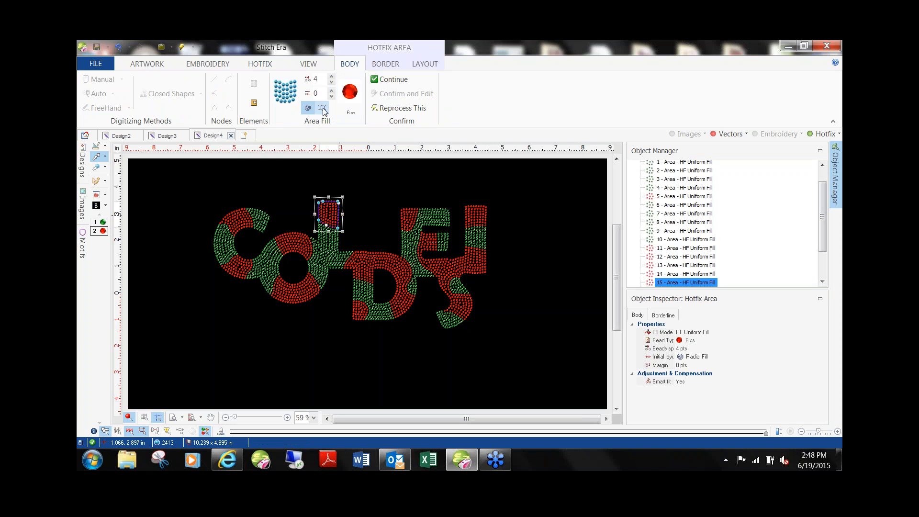
left_click(330, 254)
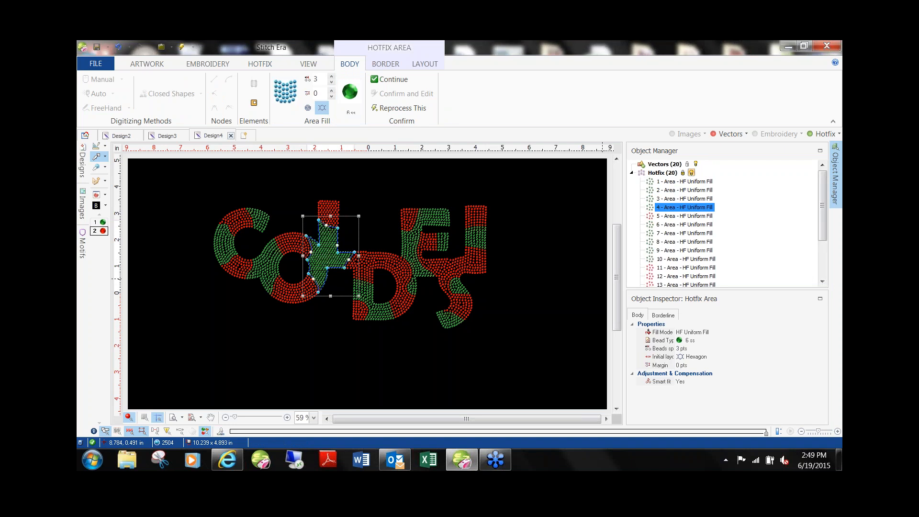
left_click(665, 181)
scroll(817, 207, "down", 3)
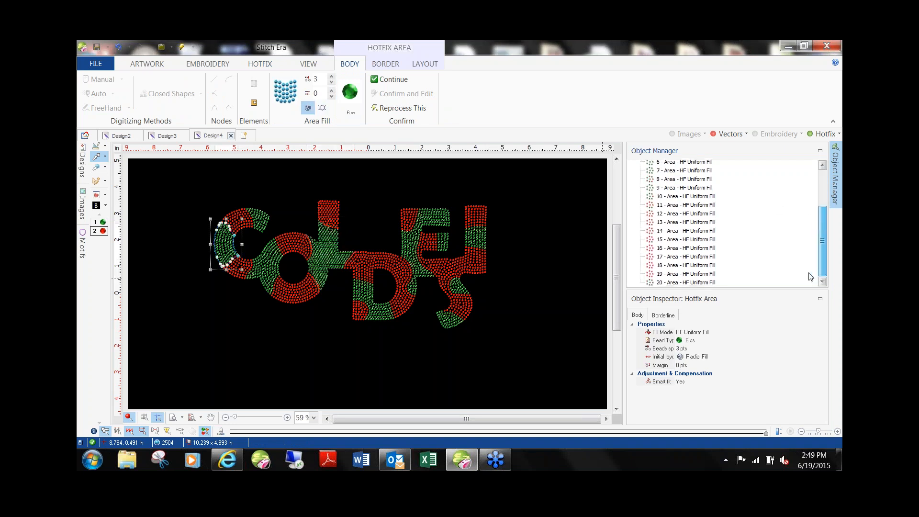
left_click(673, 283, "shift")
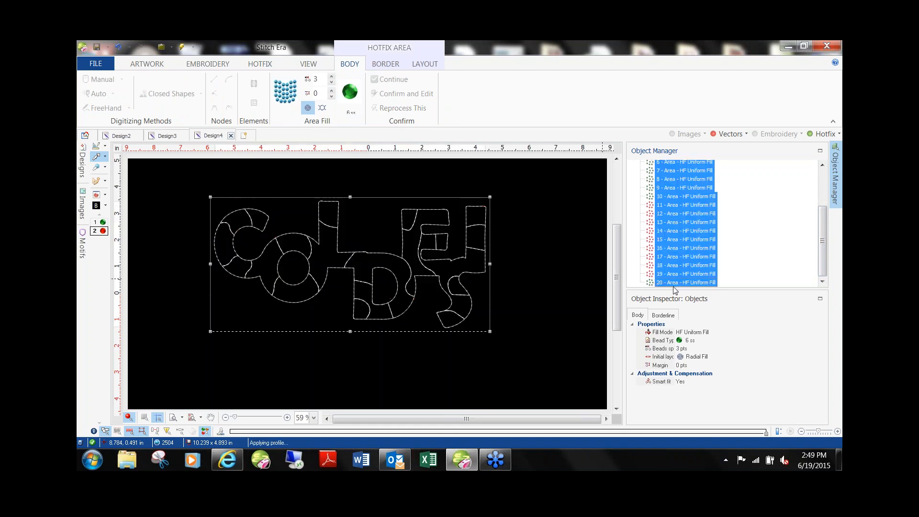
left_click(699, 357)
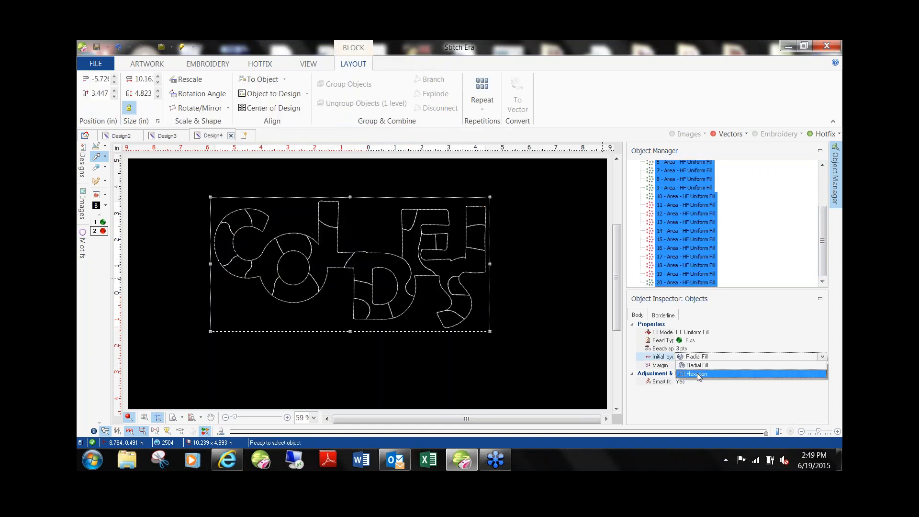
left_click(700, 377)
left_click(546, 267)
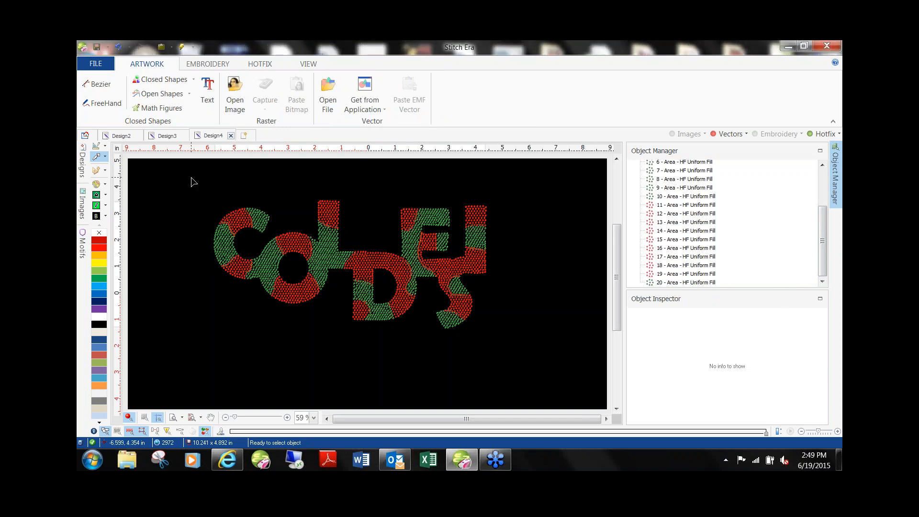
Step: Set the bead spacing of all the design's hotfix areas to 7 pts
left_click_drag(191, 179, 570, 382)
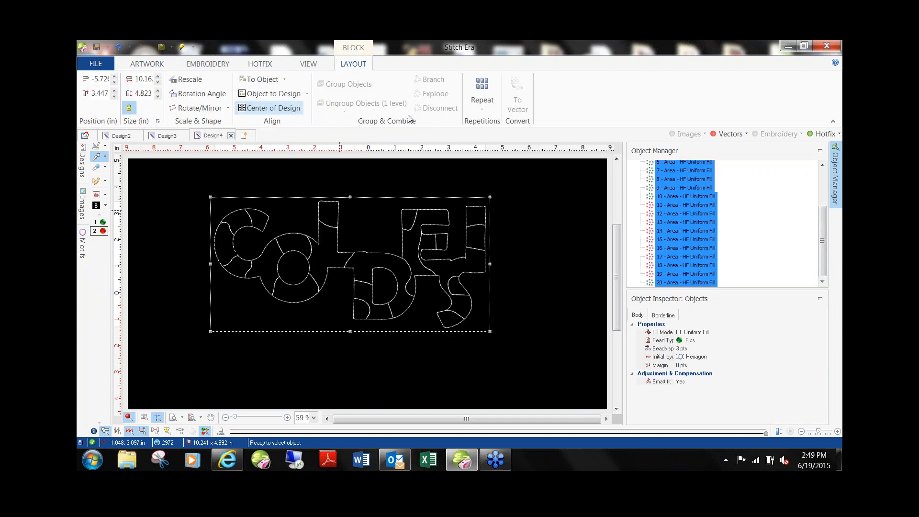
left_click(685, 348)
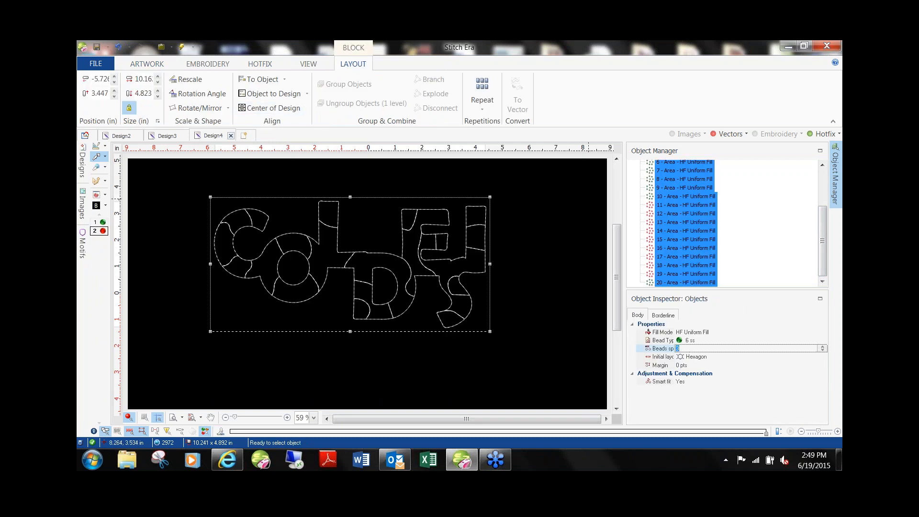
type("7")
left_click(547, 268)
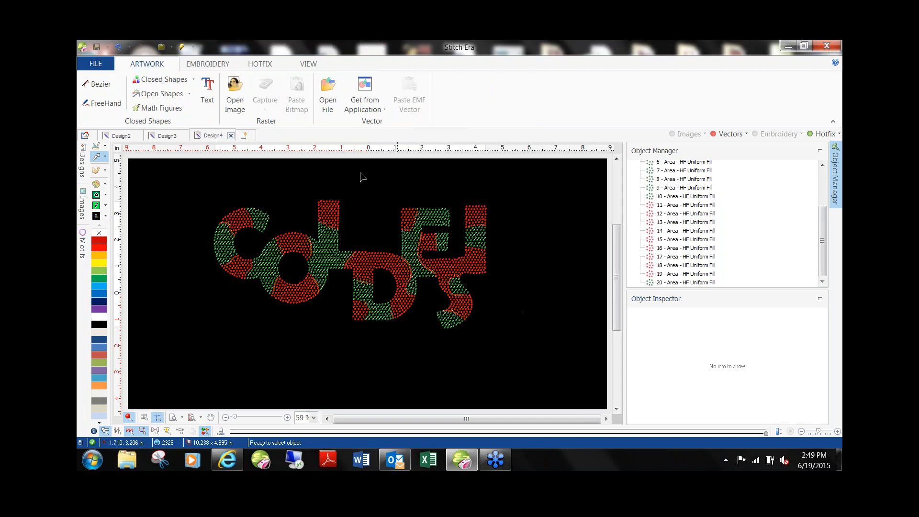
Step: Start Sort Hotfix on the multicolour COLDESI design
left_click(259, 69)
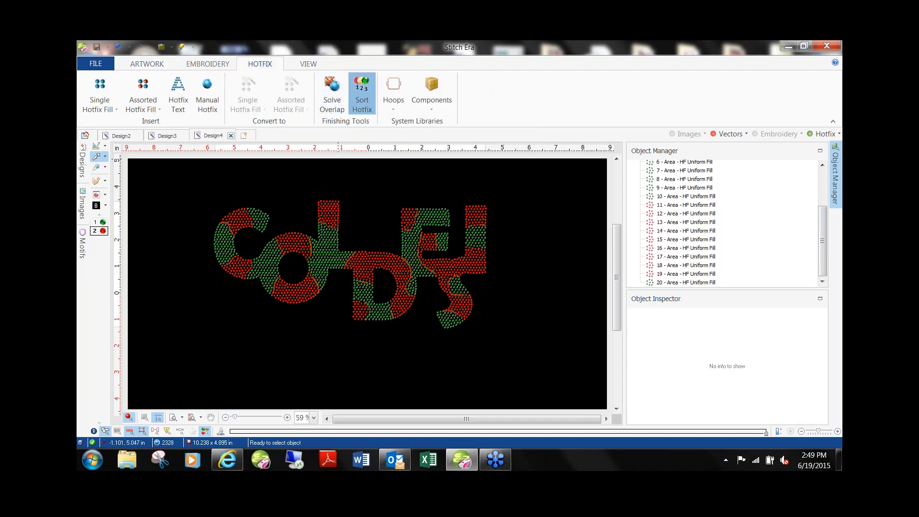